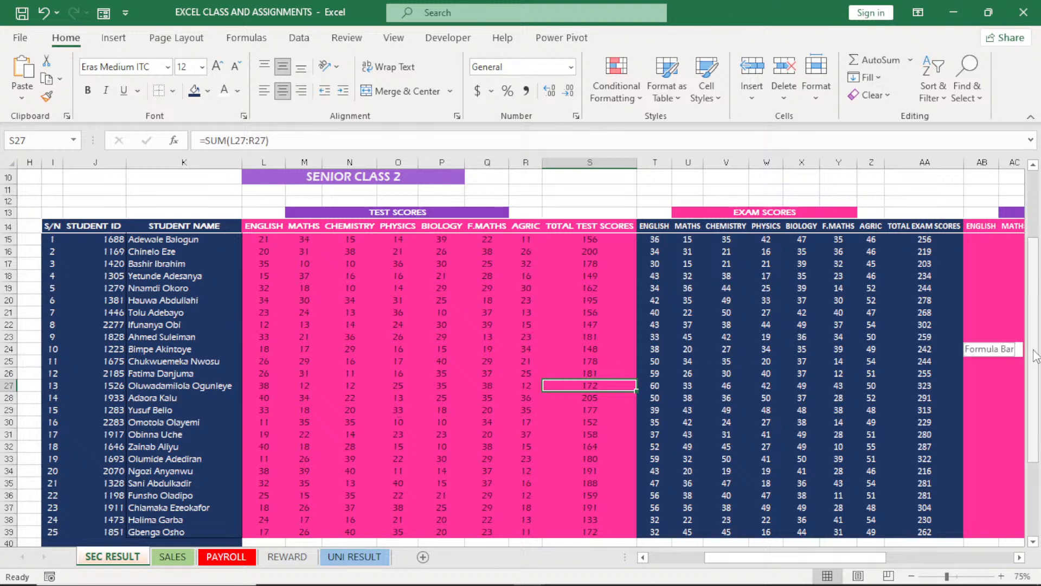
Centre the contents of the STUDENT ID and STUDENT NAME columns (J and K) horizontally
left_click_drag(1036, 355, 1036, 296)
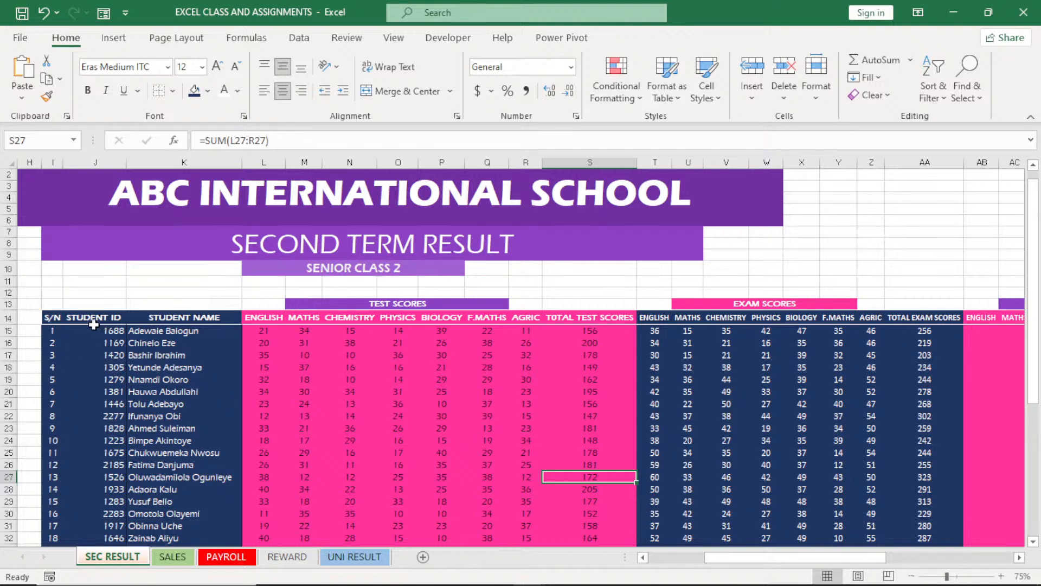
left_click(98, 163)
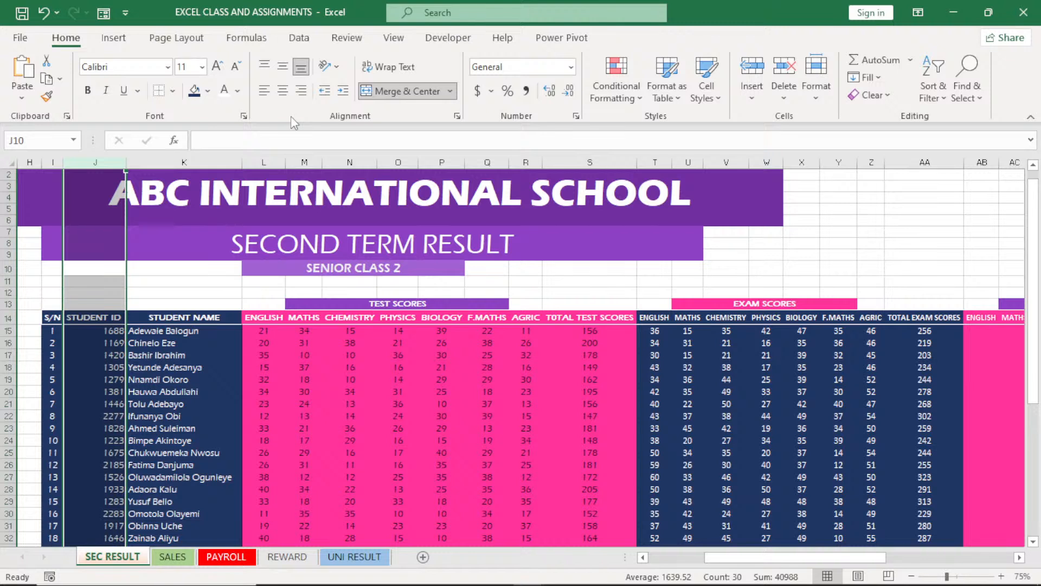
left_click(283, 90)
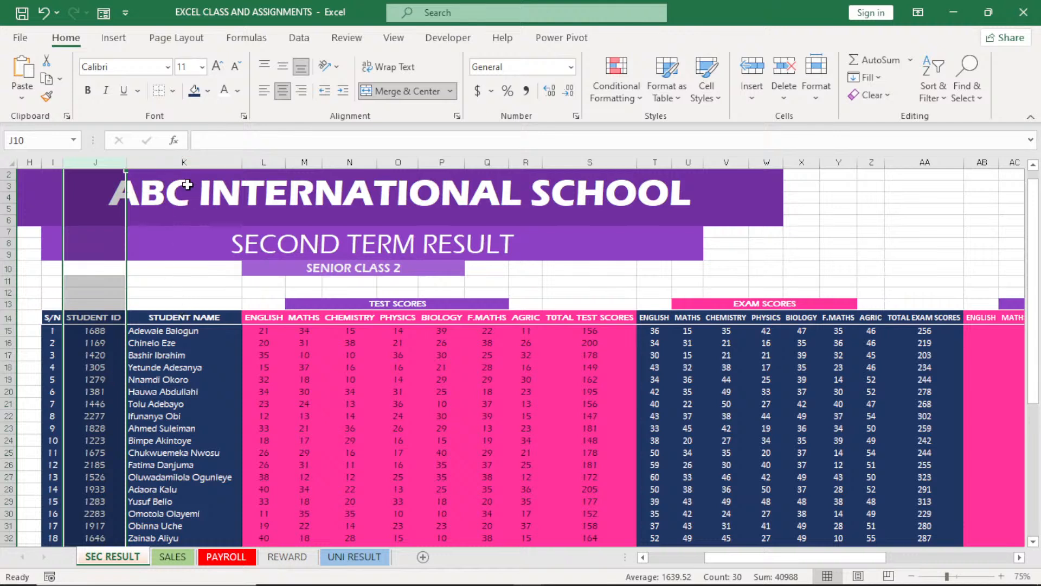
left_click(185, 163)
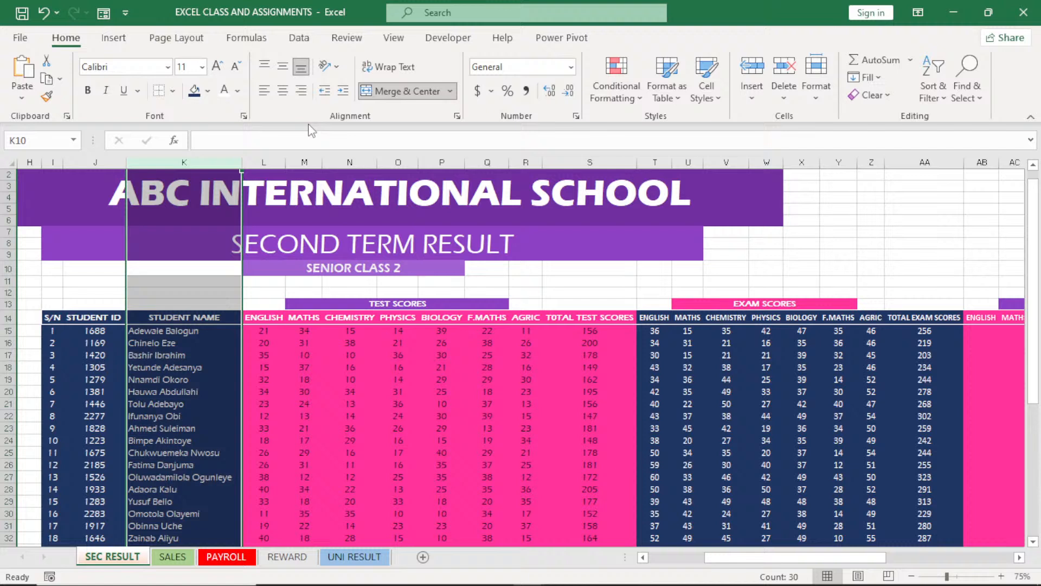
left_click(282, 92)
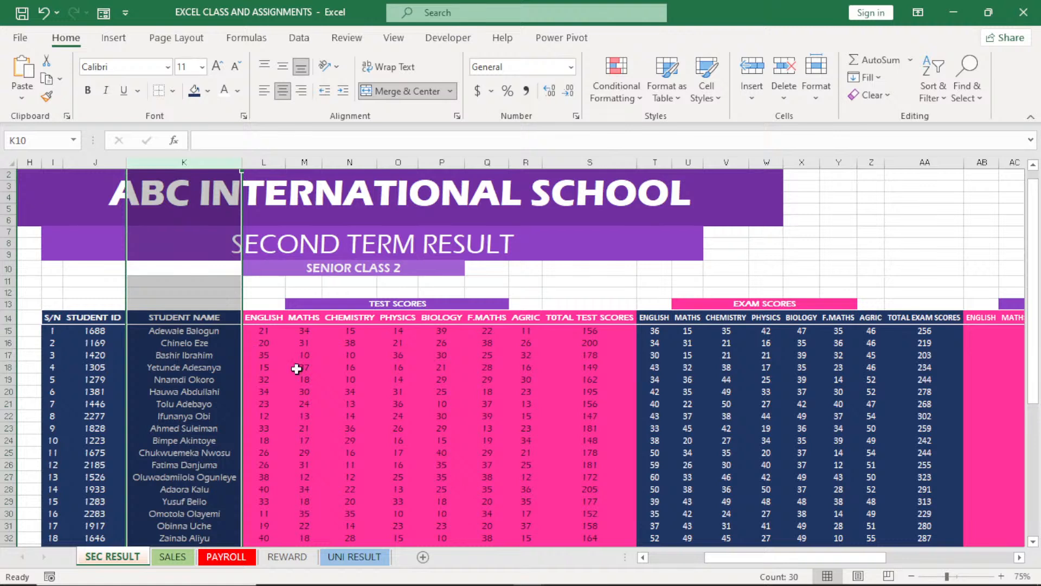
left_click(389, 376)
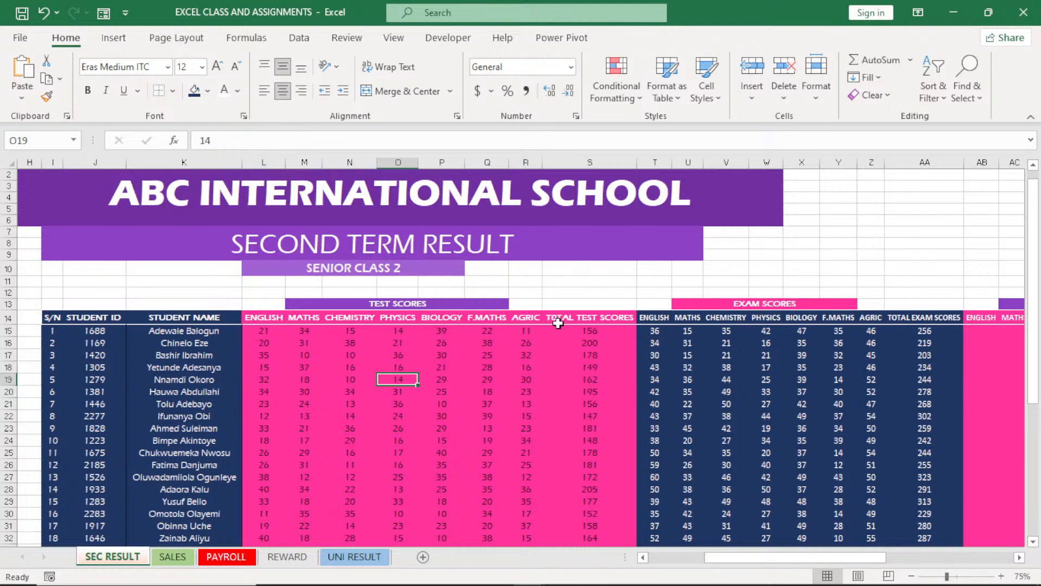
Apply outside borders to the TOTAL TEST SCORES column, from its header to the last student row (S14:S39)
left_click(586, 319)
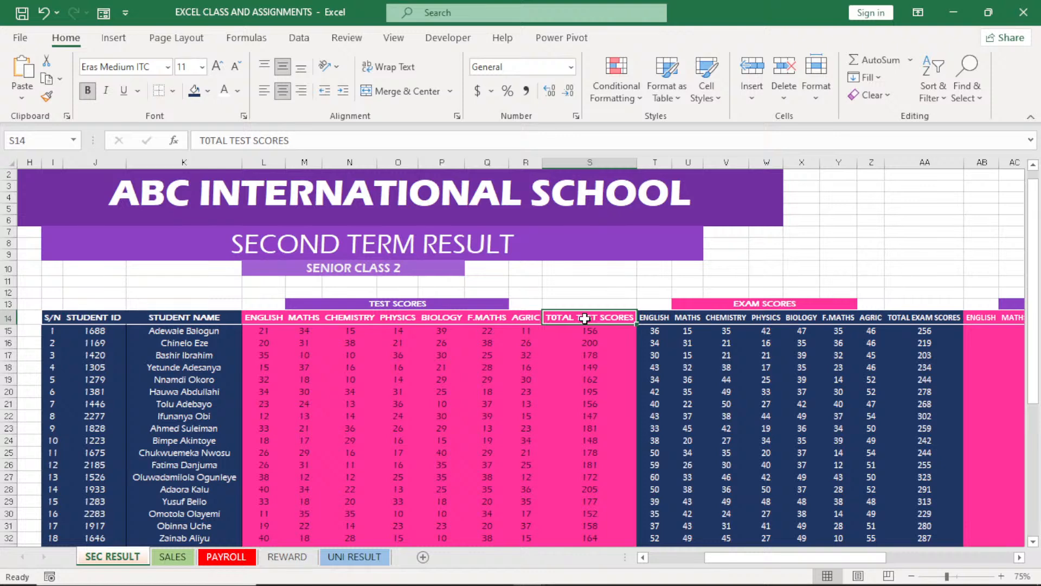
left_click_drag(585, 319, 593, 519)
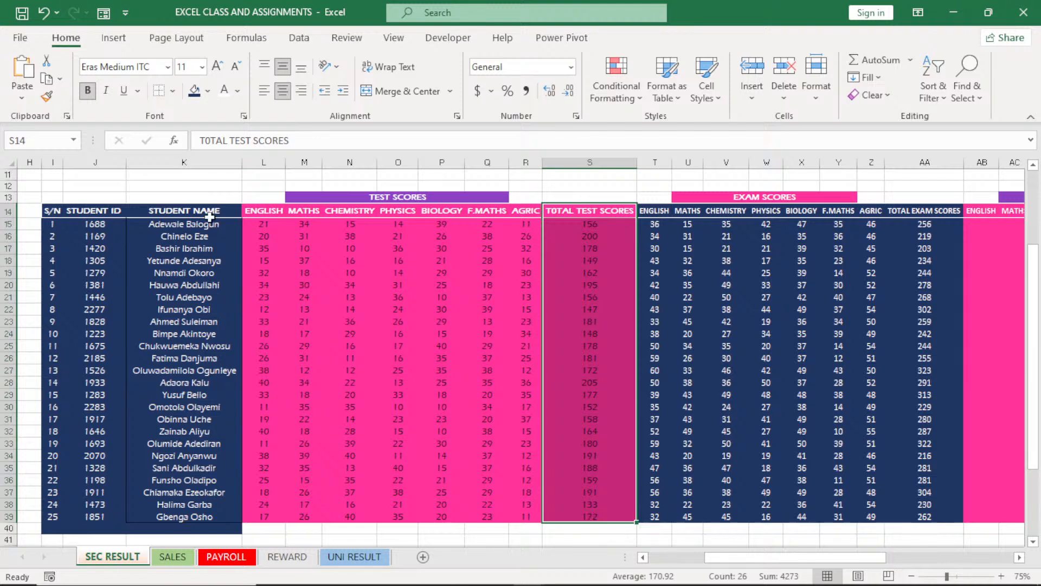
left_click(173, 91)
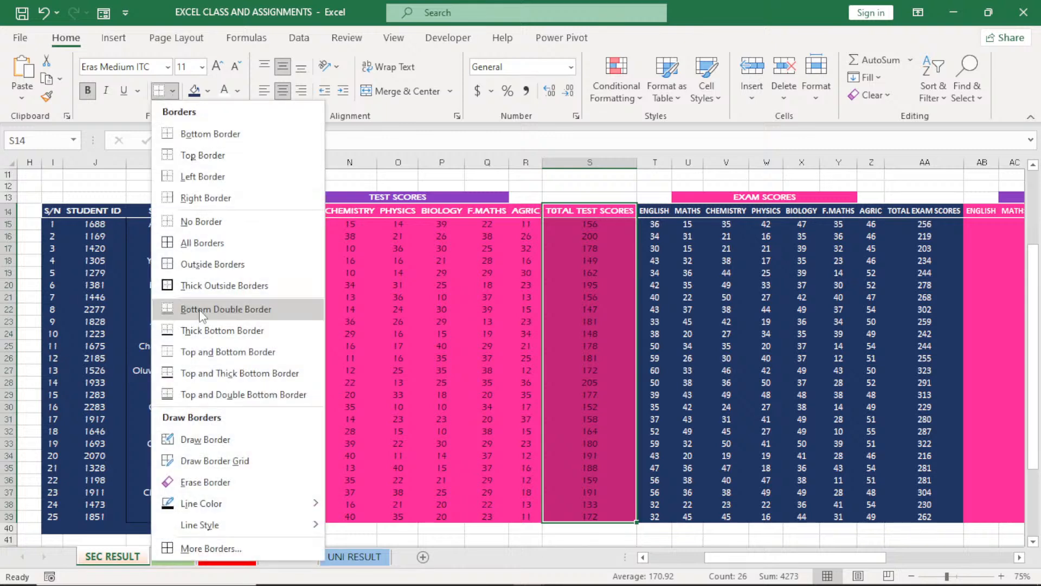
left_click(209, 265)
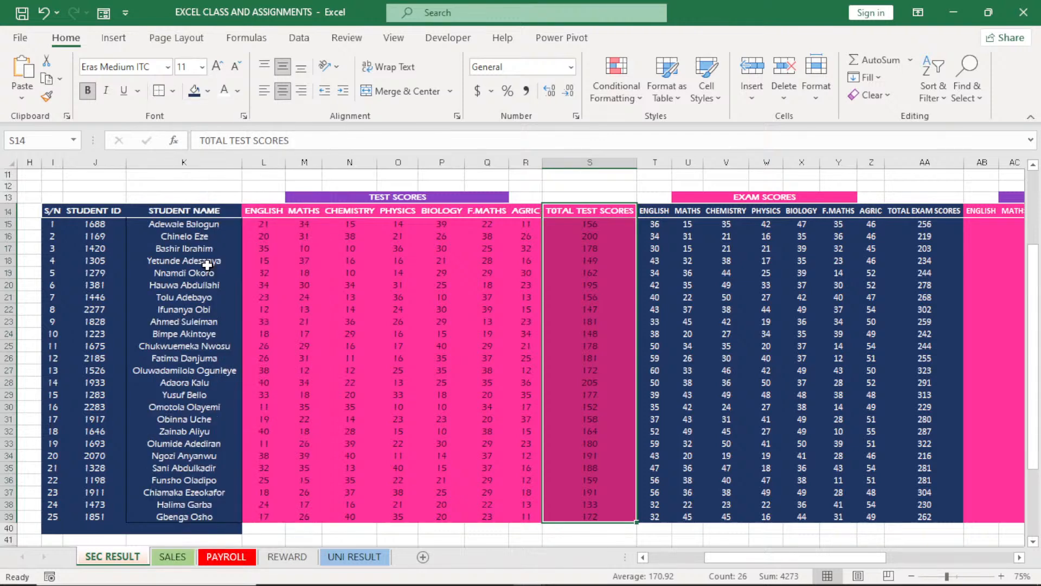
left_click(726, 358)
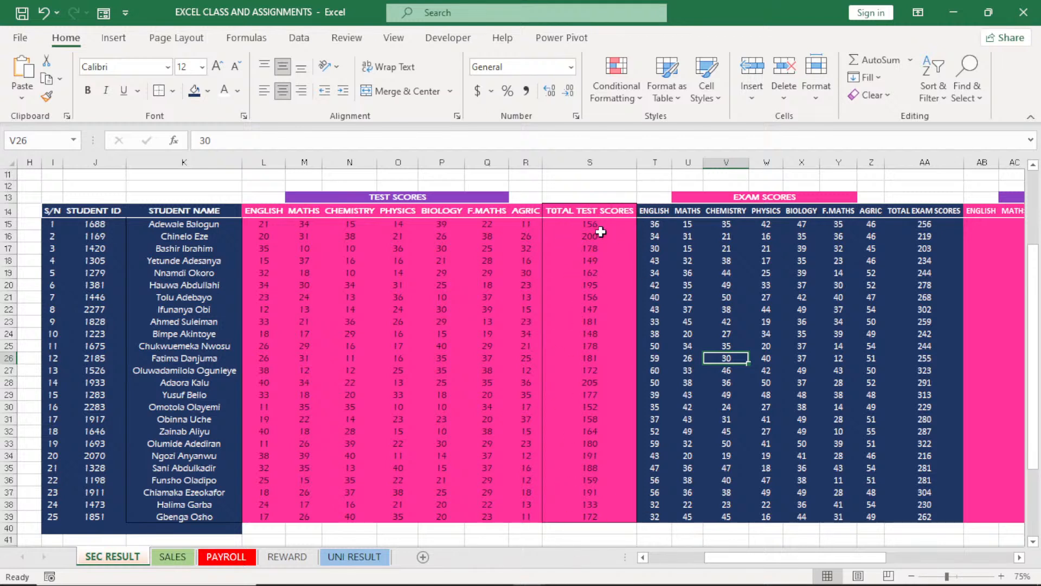
Give the TOTAL TEST SCORES range S14:S39 a white outline border
left_click_drag(587, 210, 606, 512)
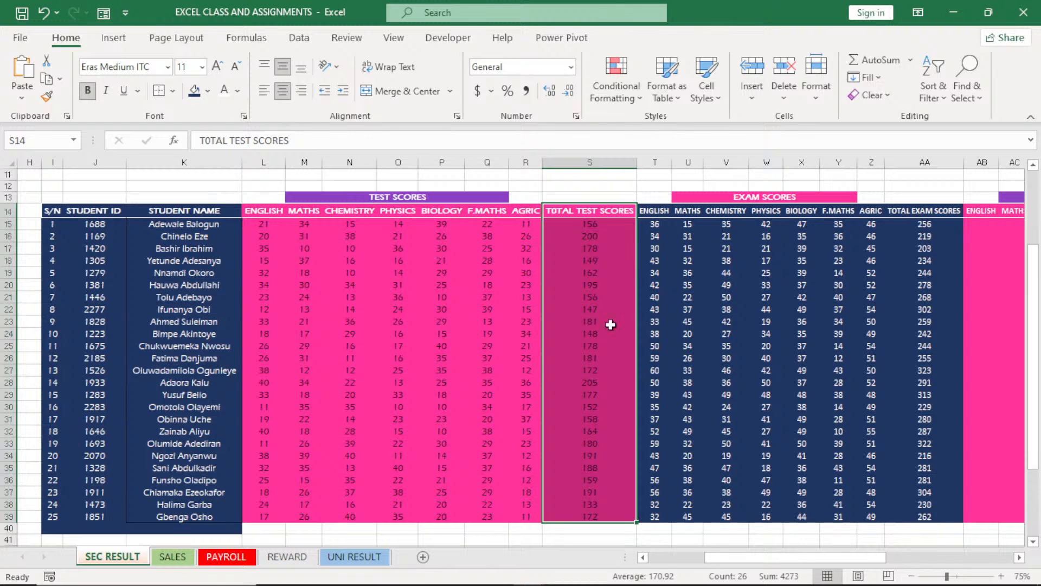
left_click(172, 91)
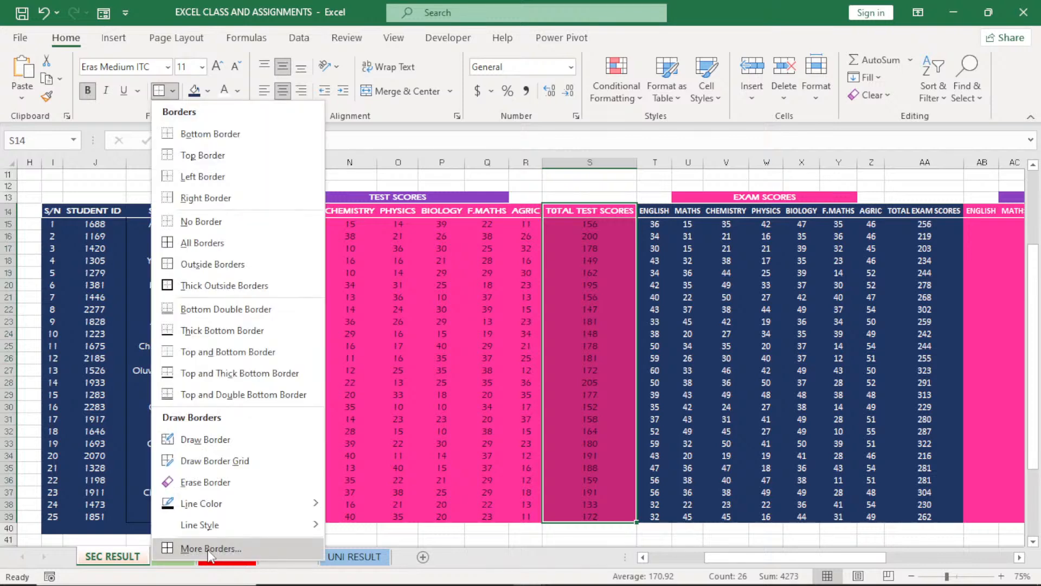
left_click(210, 549)
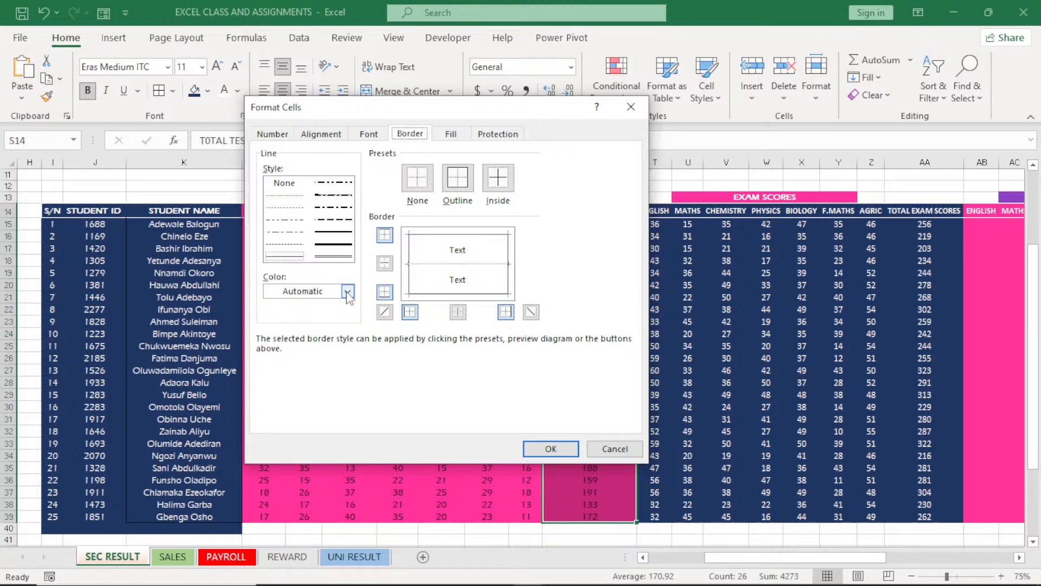
left_click(347, 293)
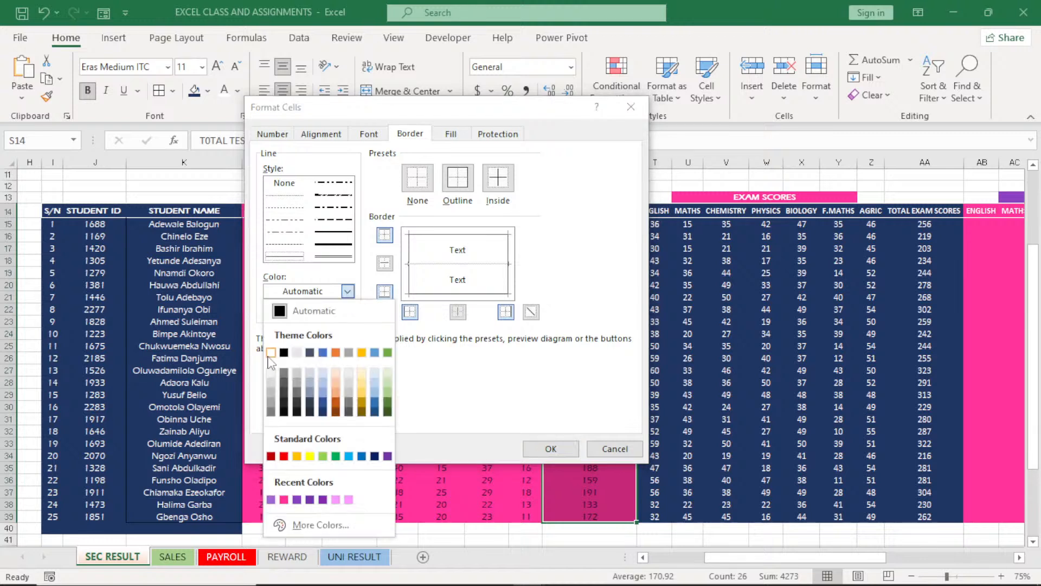
left_click(271, 353)
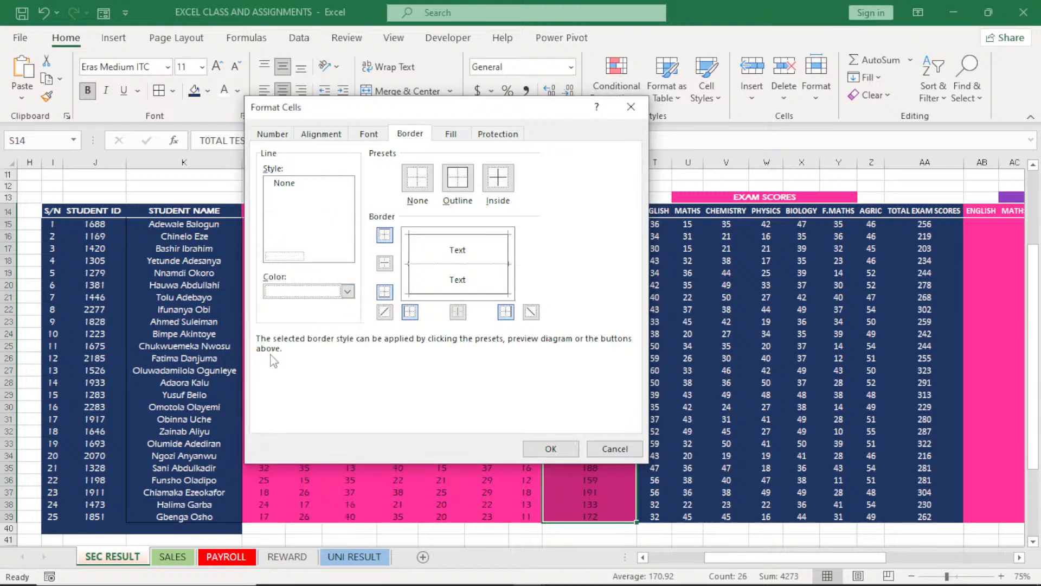
left_click(460, 189)
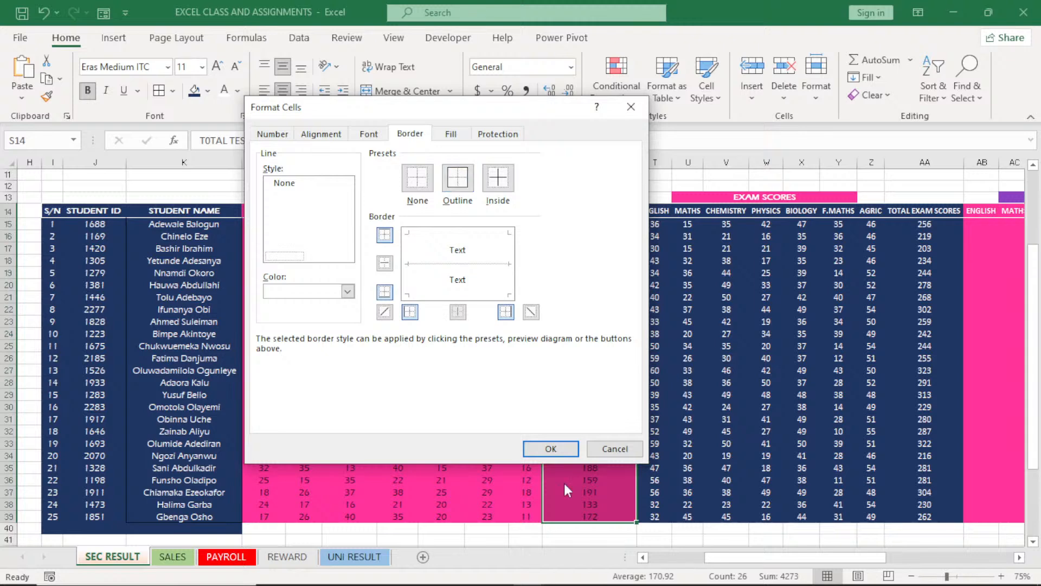
left_click(555, 447)
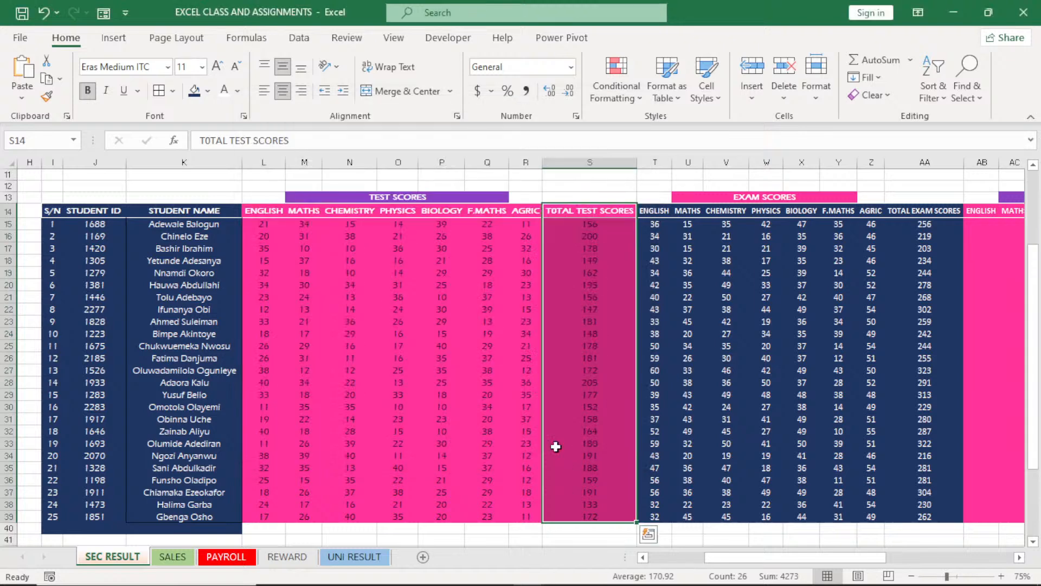
left_click(487, 370)
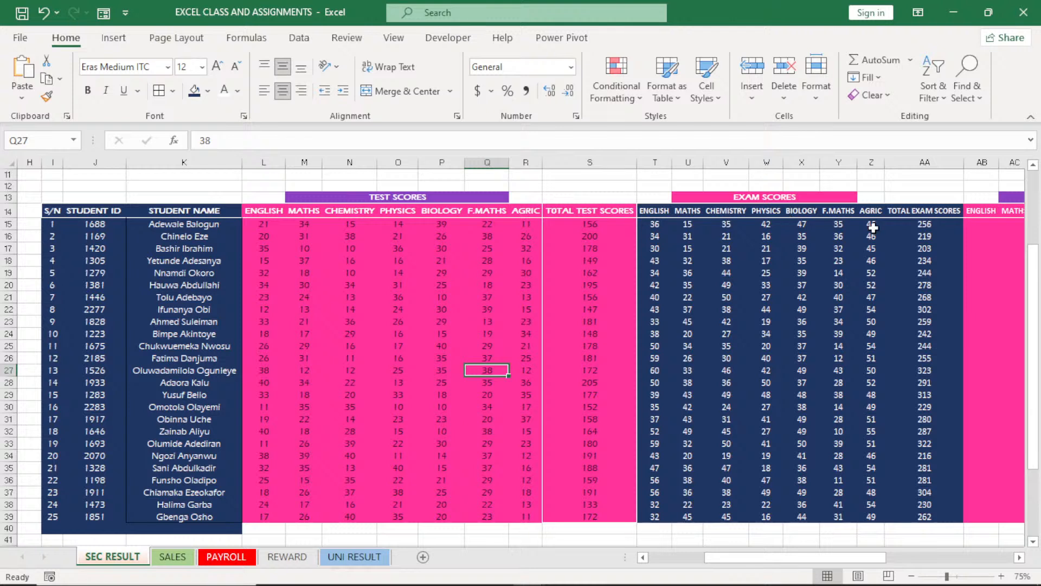
Outline the TOTAL EXAM SCORES range AA14:AA39 with a white border
left_click_drag(925, 211, 922, 518)
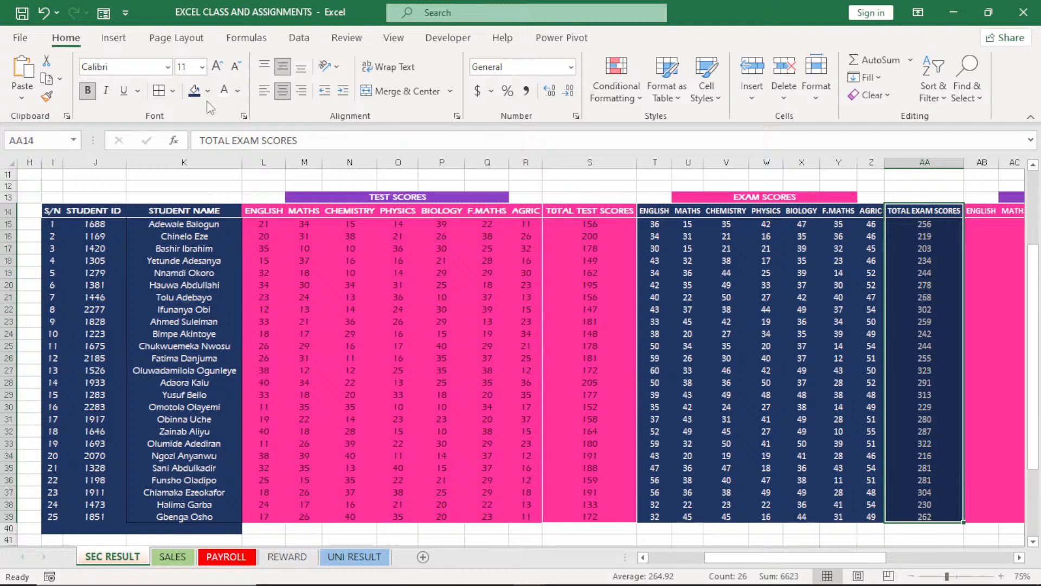
left_click(172, 91)
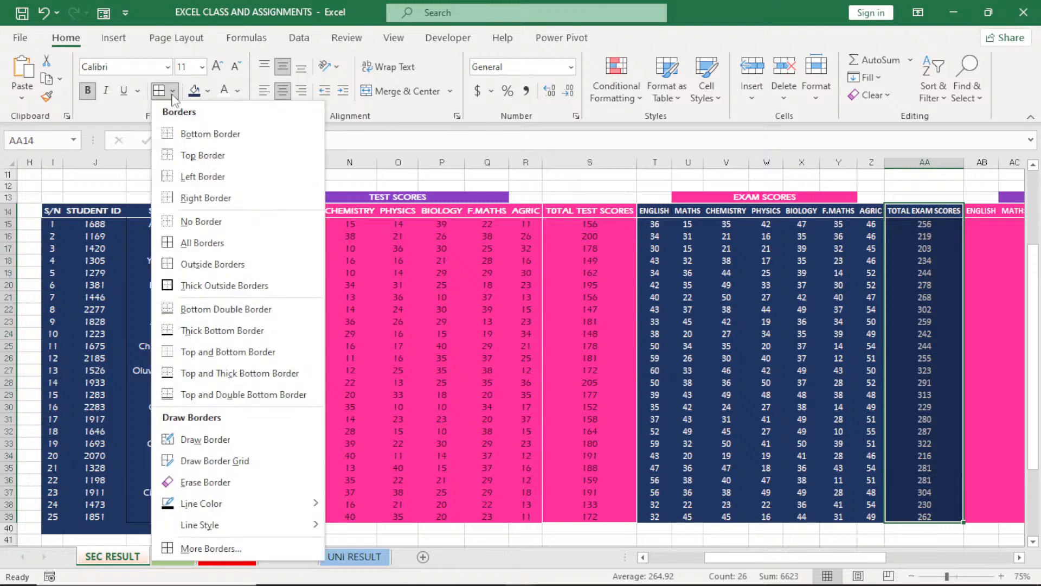
left_click(184, 555)
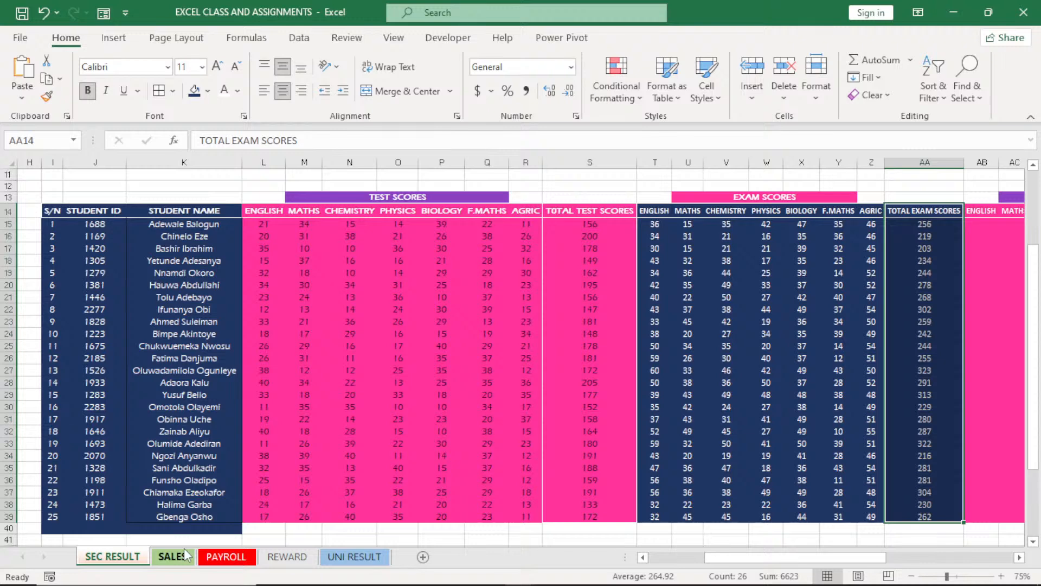
left_click(347, 291)
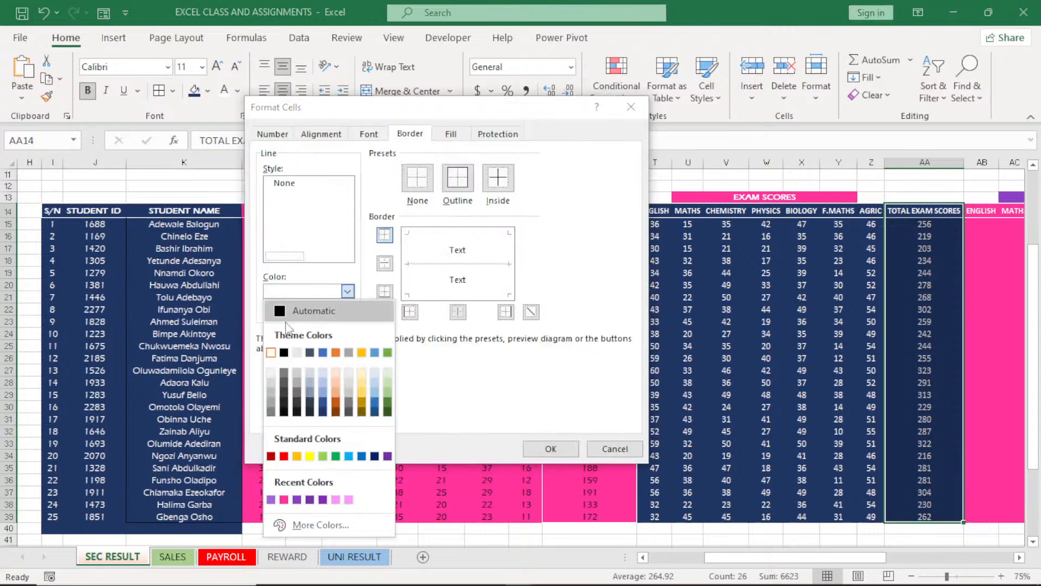
left_click(271, 353)
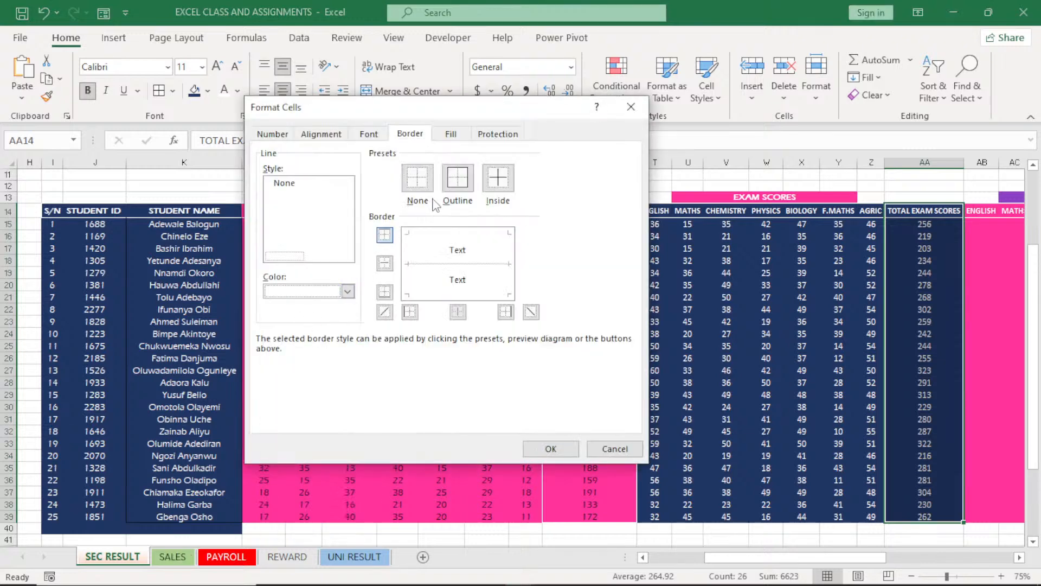
left_click(454, 186)
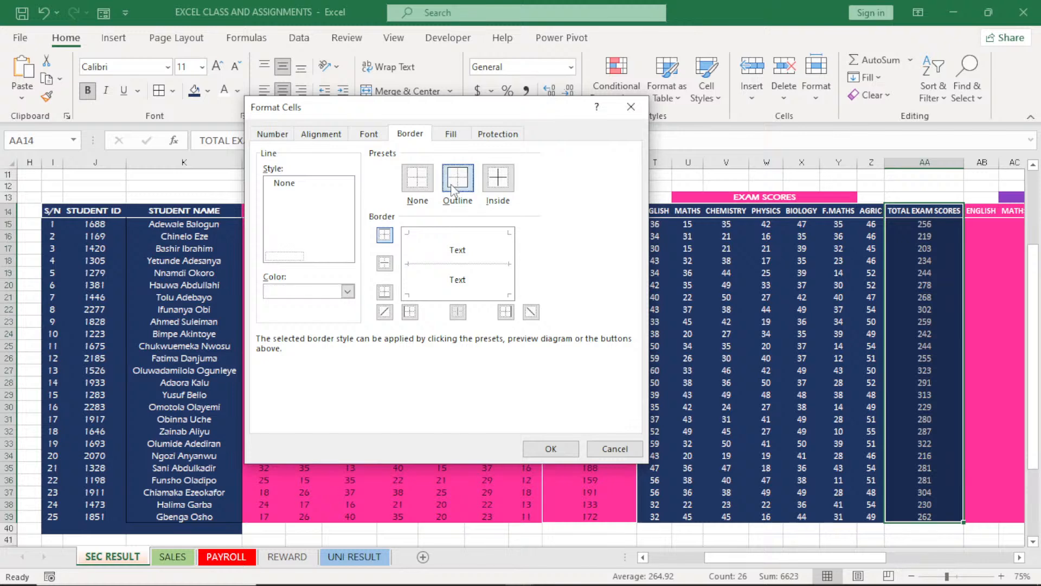
left_click(548, 448)
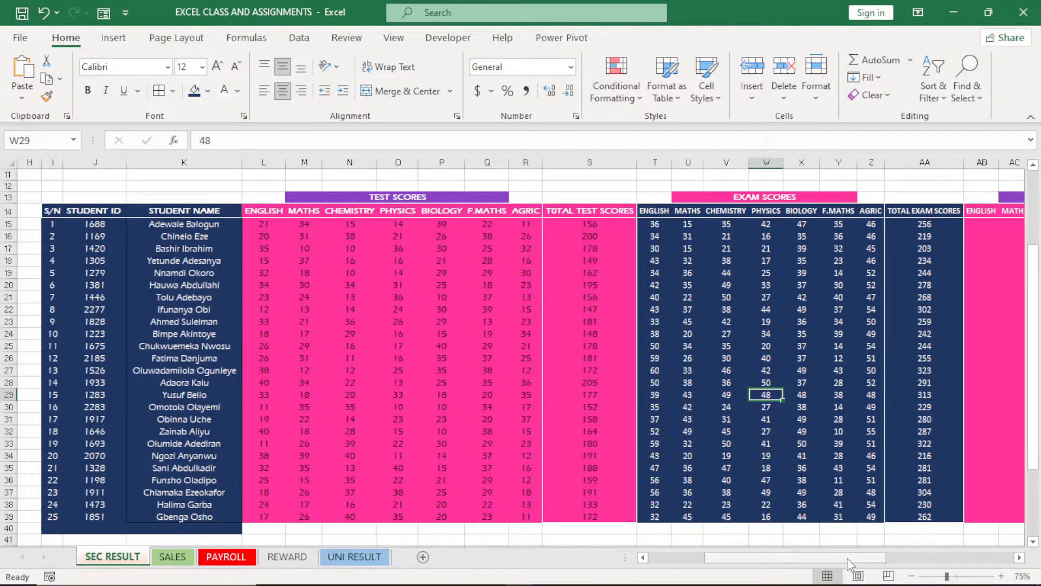
Apply outside borders to the whole GRADEPOINTS block, subject headers included (AB14:AH39)
left_click_drag(849, 559, 888, 559)
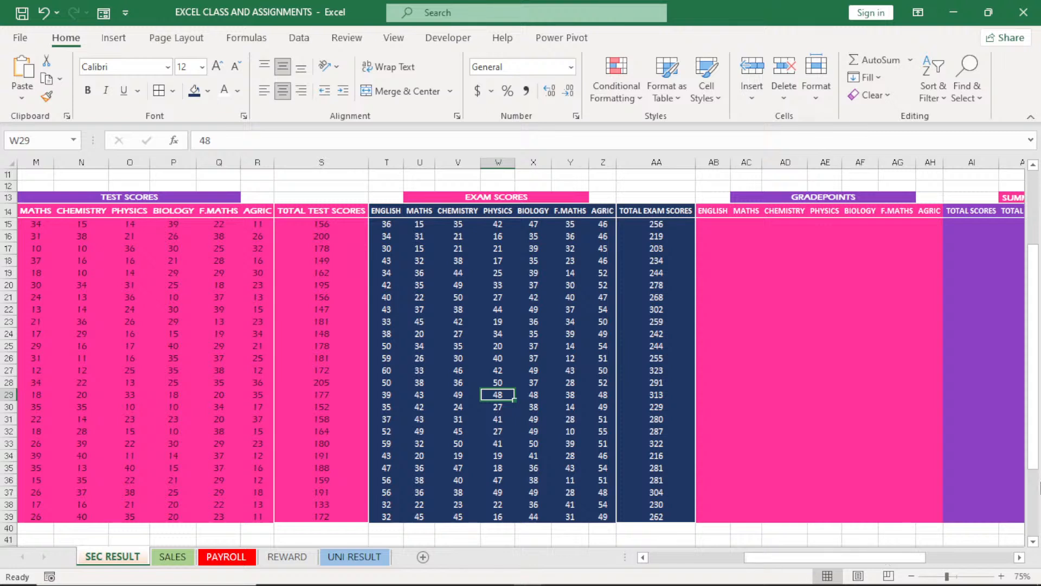
left_click(712, 224)
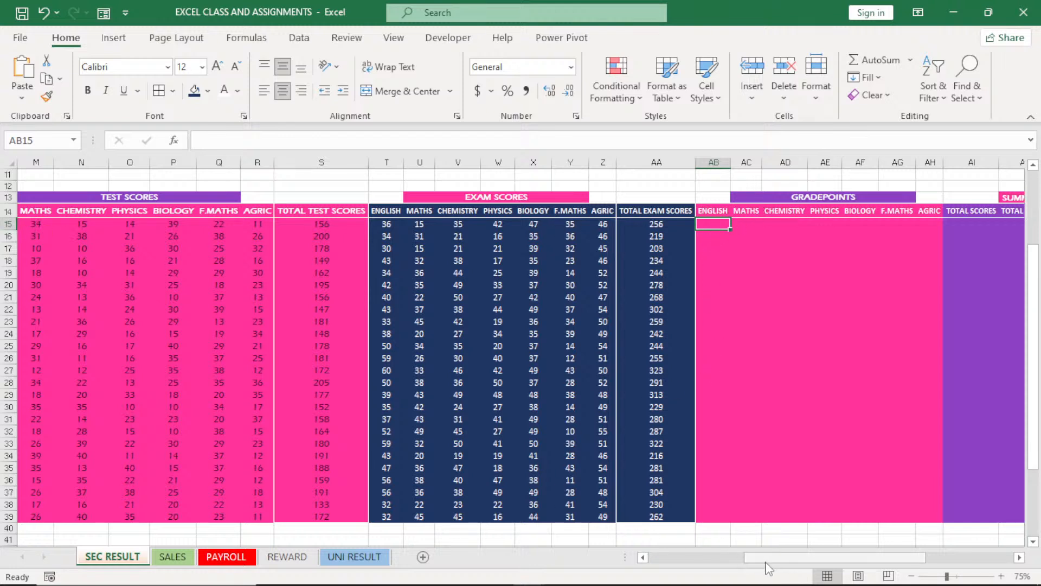
left_click_drag(766, 559, 758, 564)
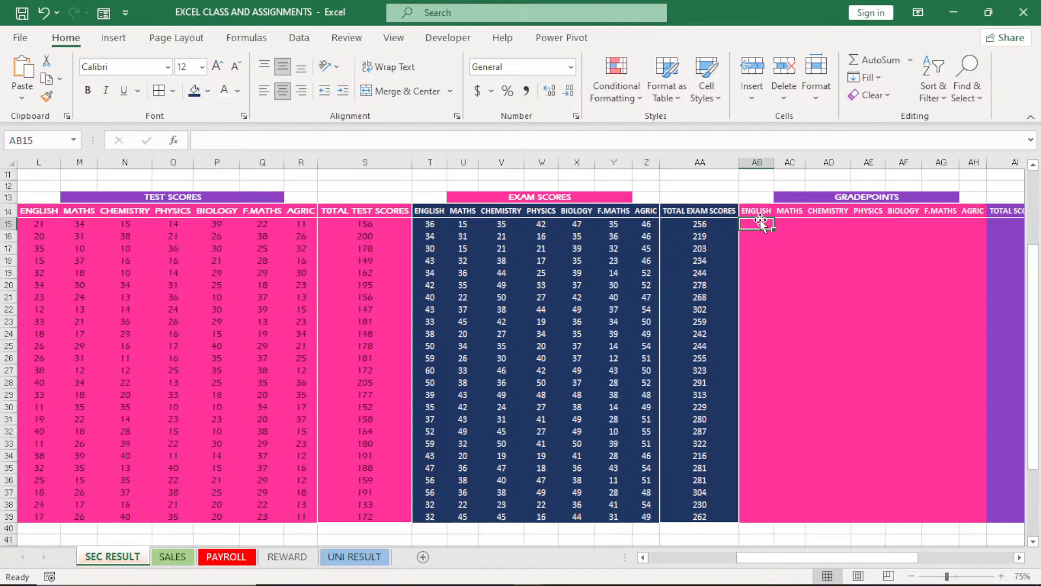
left_click_drag(759, 210, 986, 521)
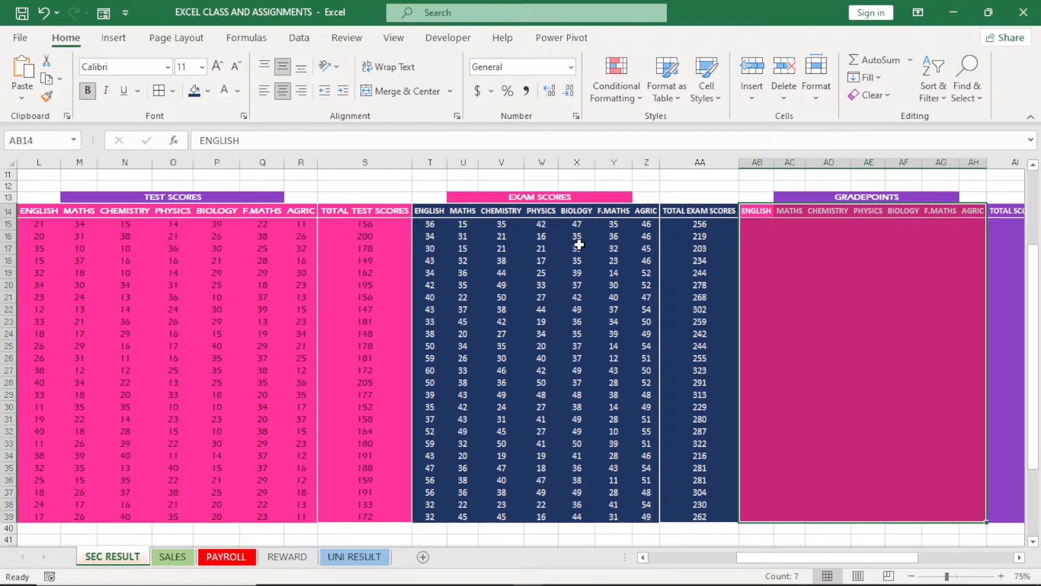
left_click(173, 91)
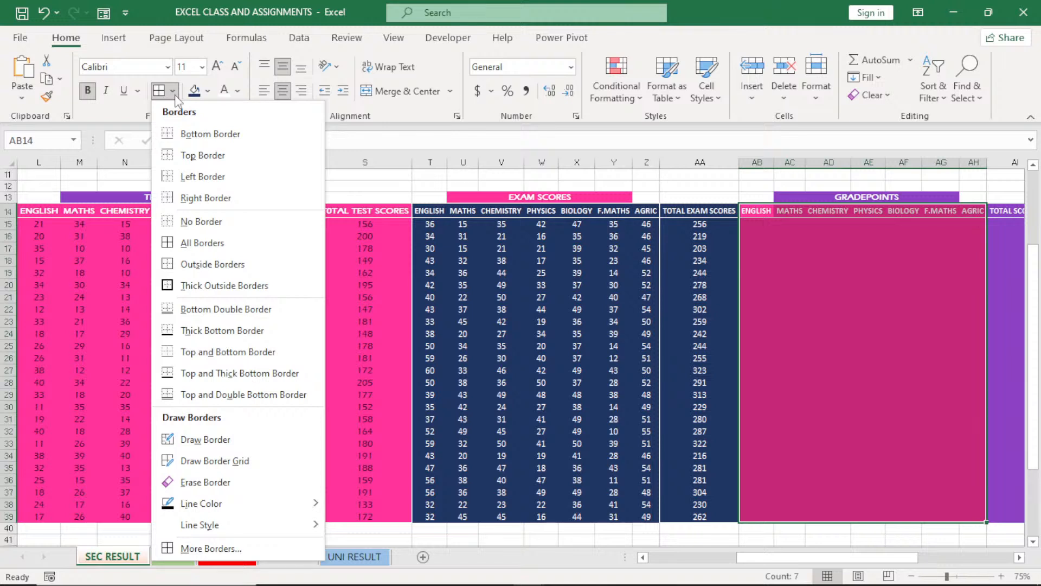
left_click(205, 271)
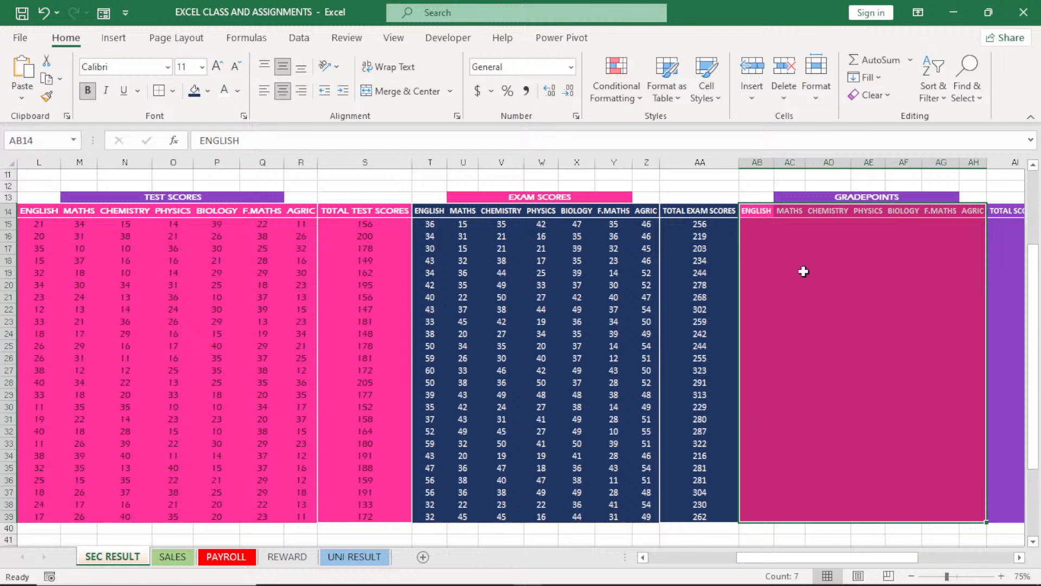
left_click(783, 248)
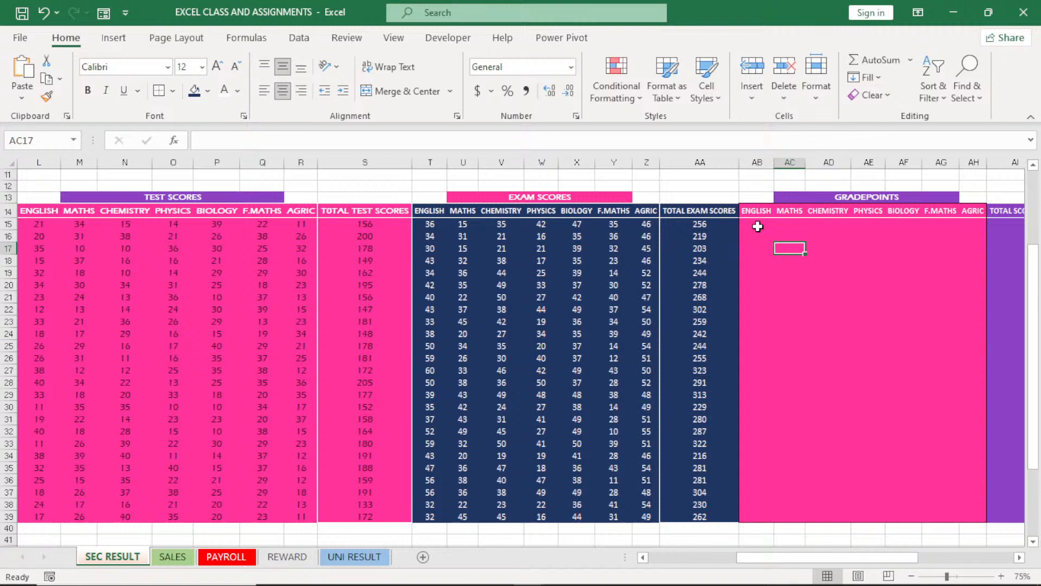
Remove the left border of the GRADEPOINTS block (AB14:AH39) and add inside vertical borders between its subject columns
left_click(751, 210)
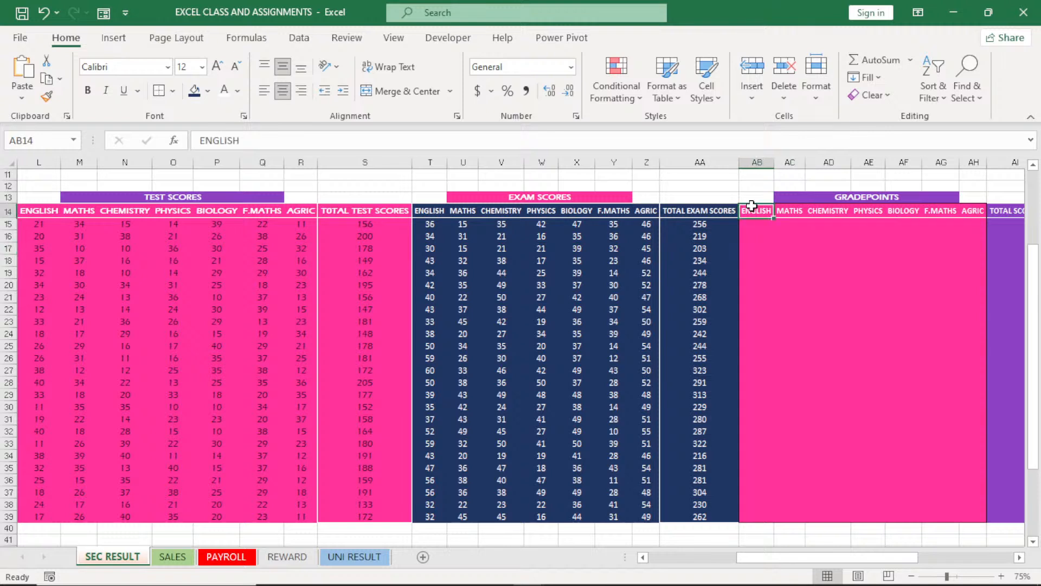
left_click_drag(752, 206, 981, 513)
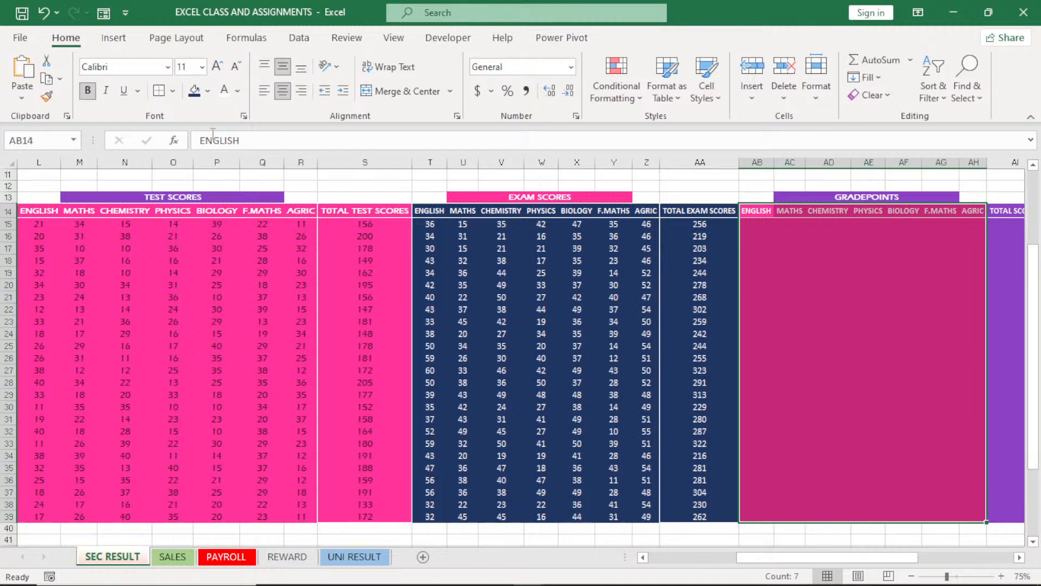
left_click(173, 91)
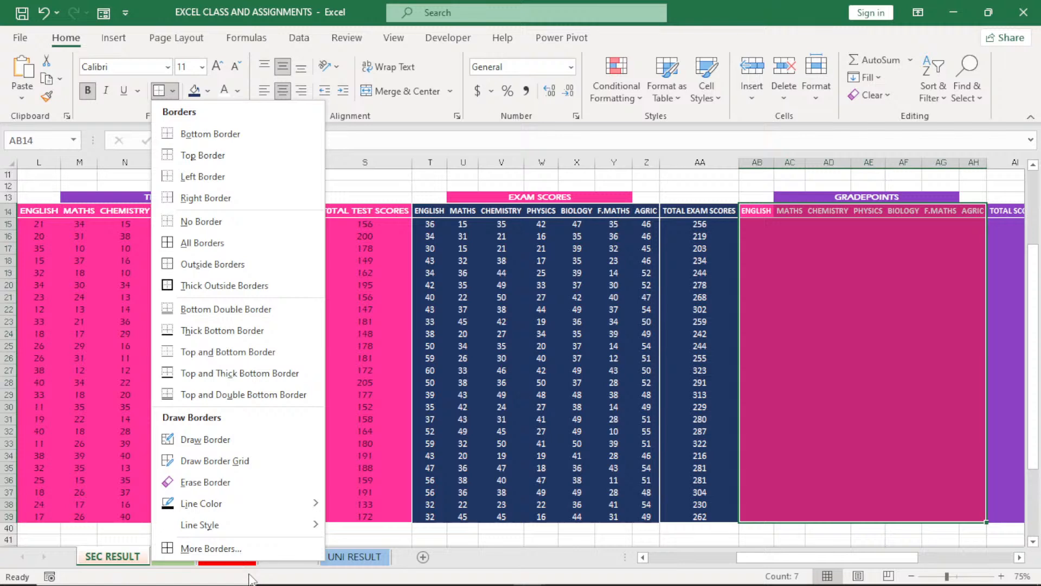
left_click(226, 555)
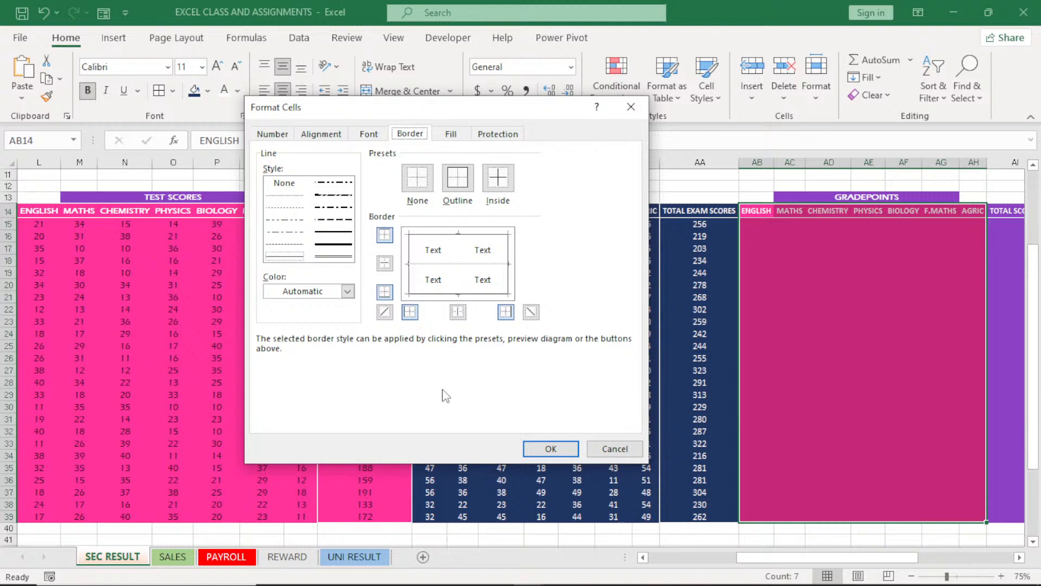
left_click(411, 313)
left_click(458, 312)
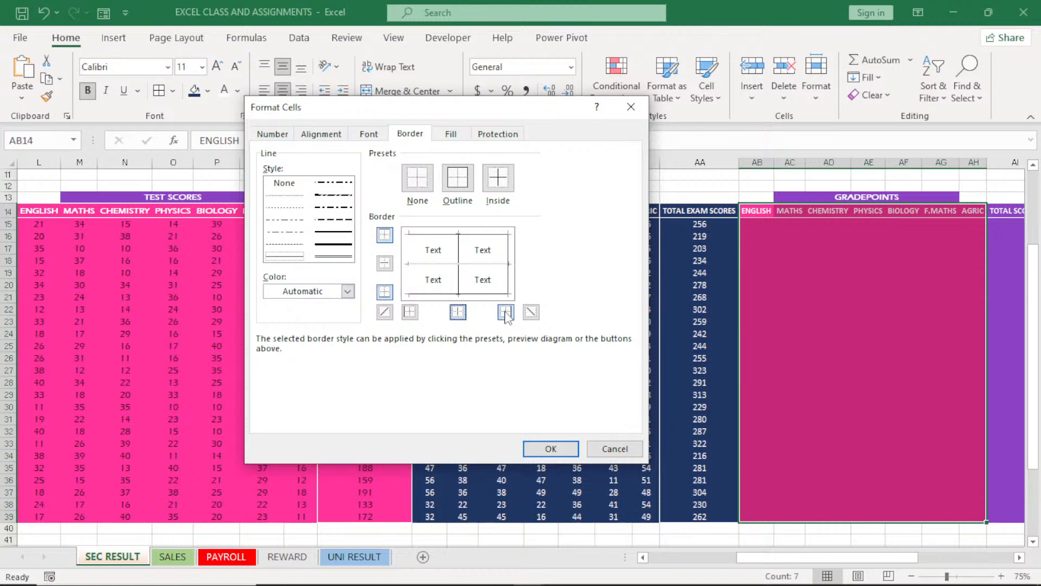
left_click(541, 450)
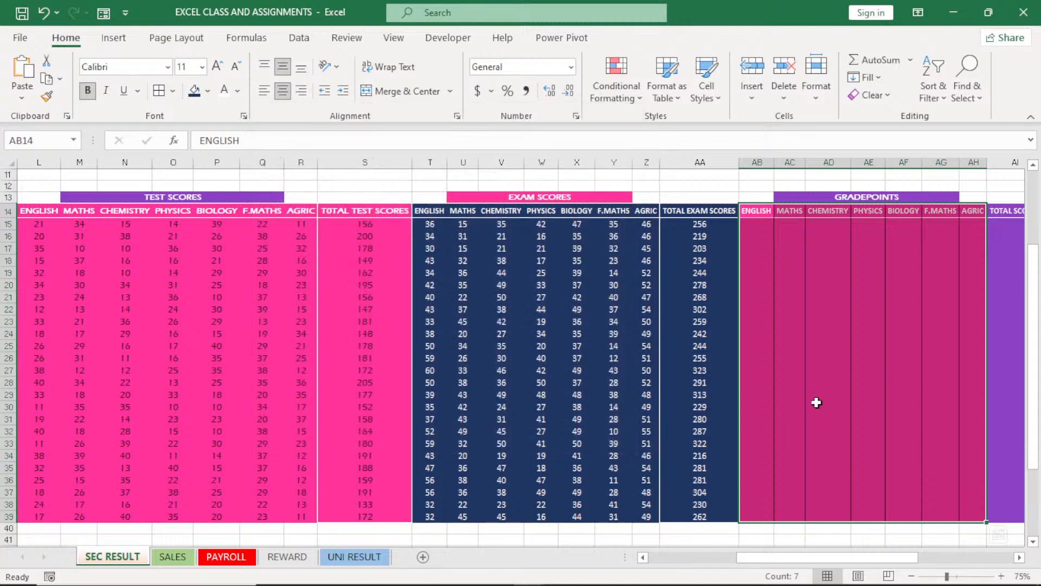
left_click(817, 403)
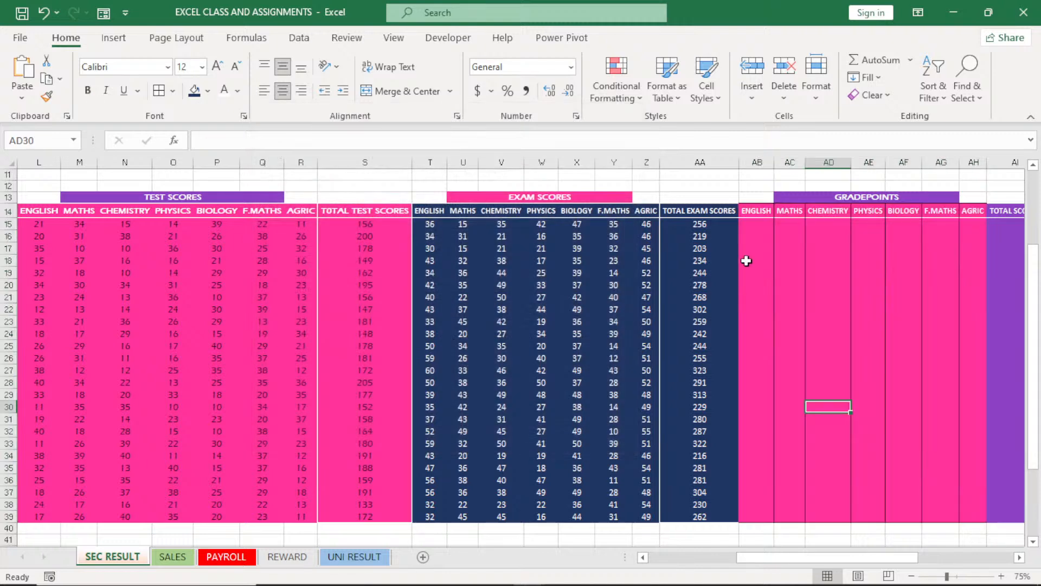
Enter the grade thresholds 70, 60, 50, 45 and 40 in cells S12 to W12 above the score headers
left_click(757, 226)
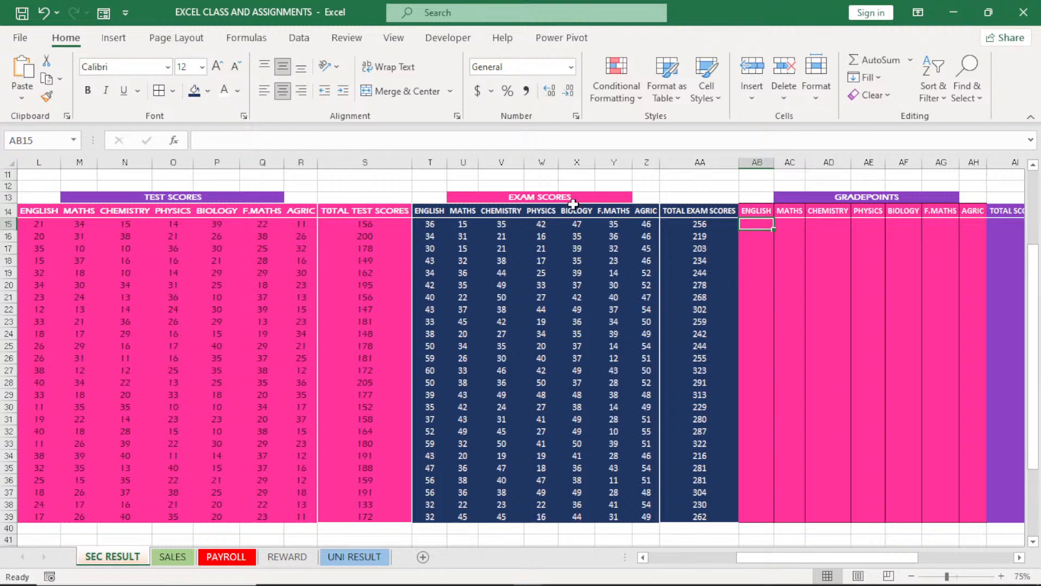
left_click(374, 188)
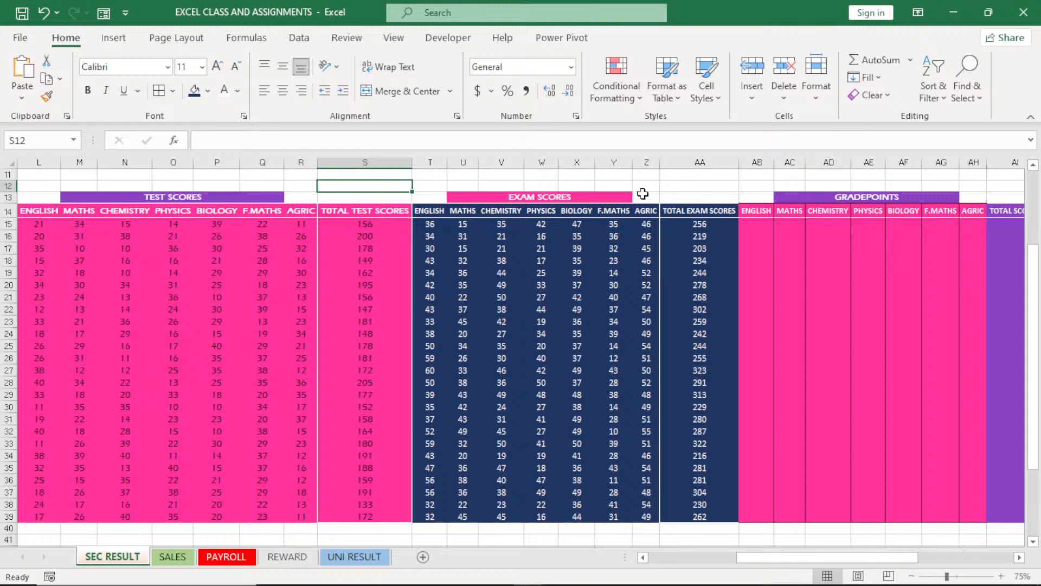
type("70")
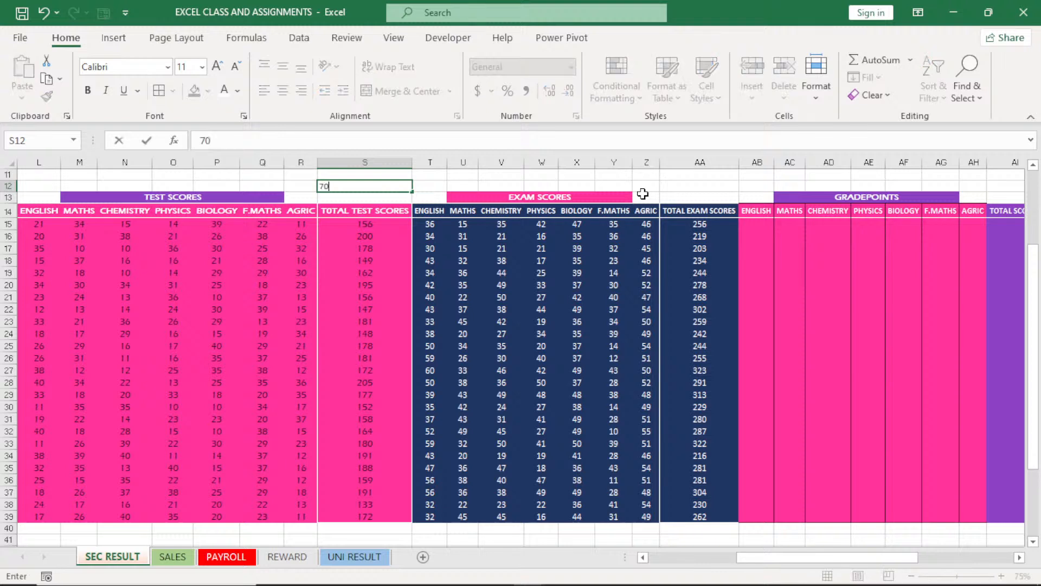
left_click(428, 186)
type("60")
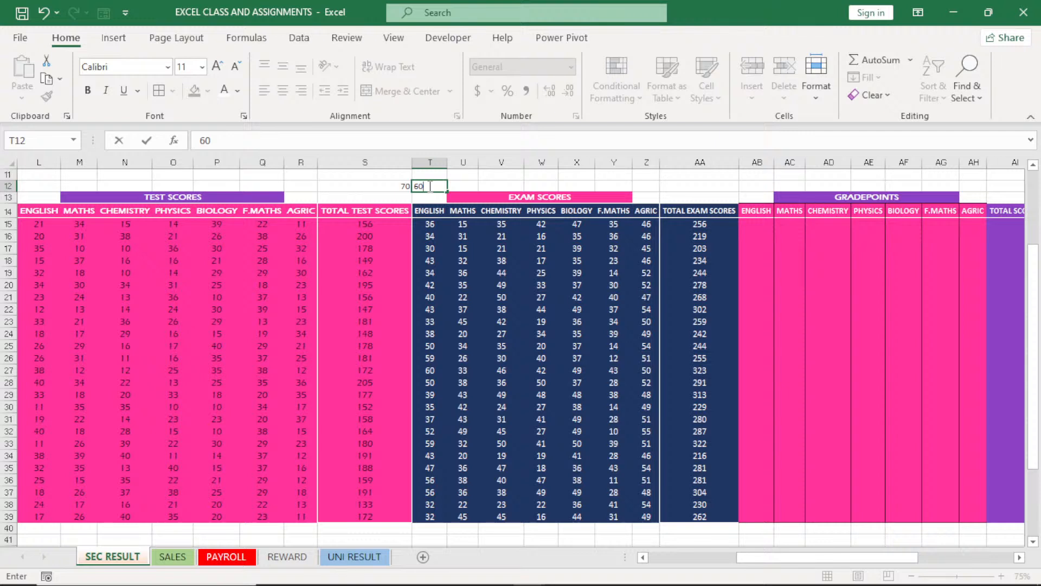
key("Tab")
type("50")
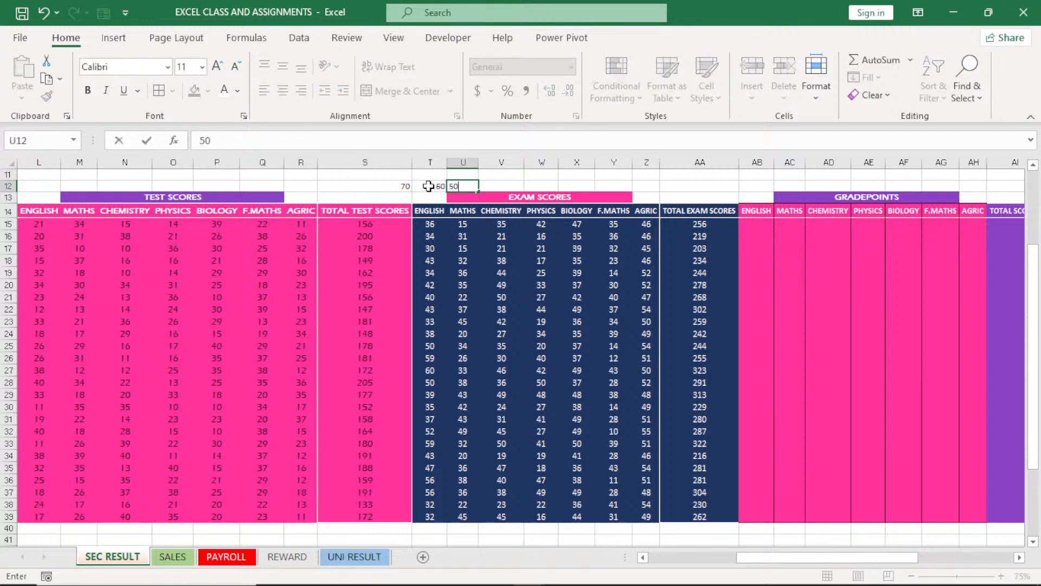
key("Tab")
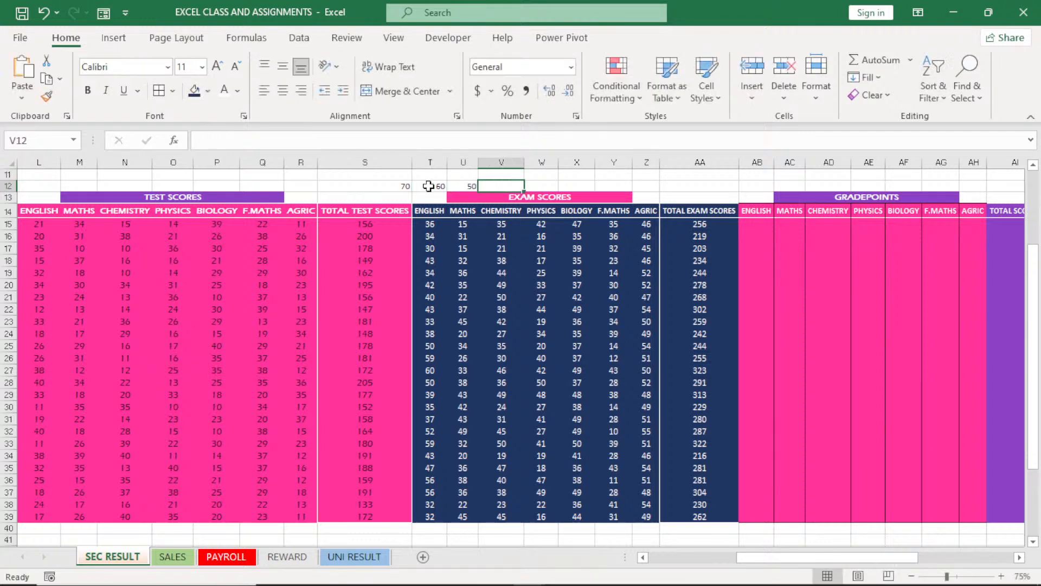
key("Tab")
type("45")
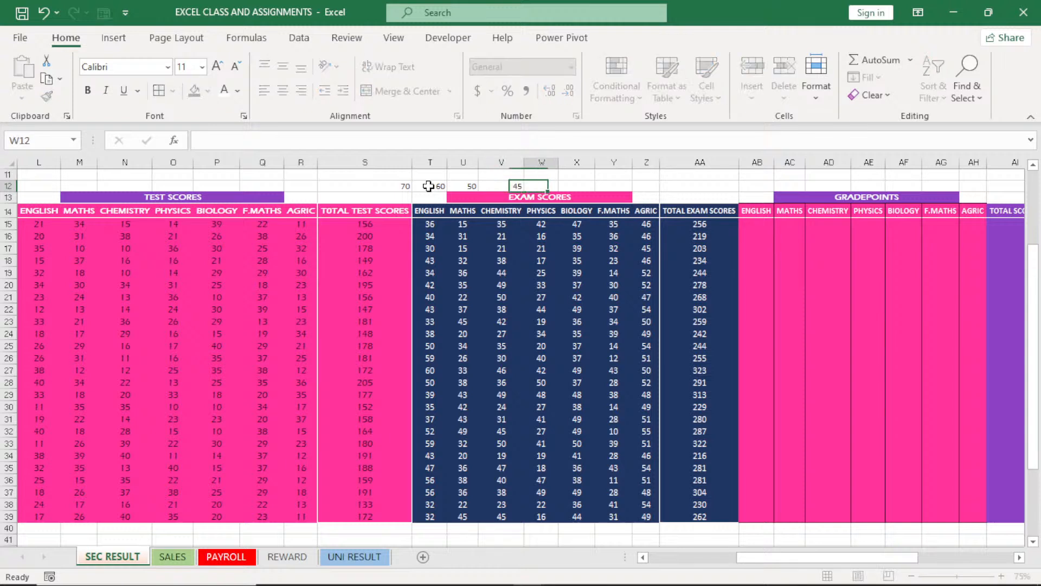
key("Tab")
type("40")
key("Tab")
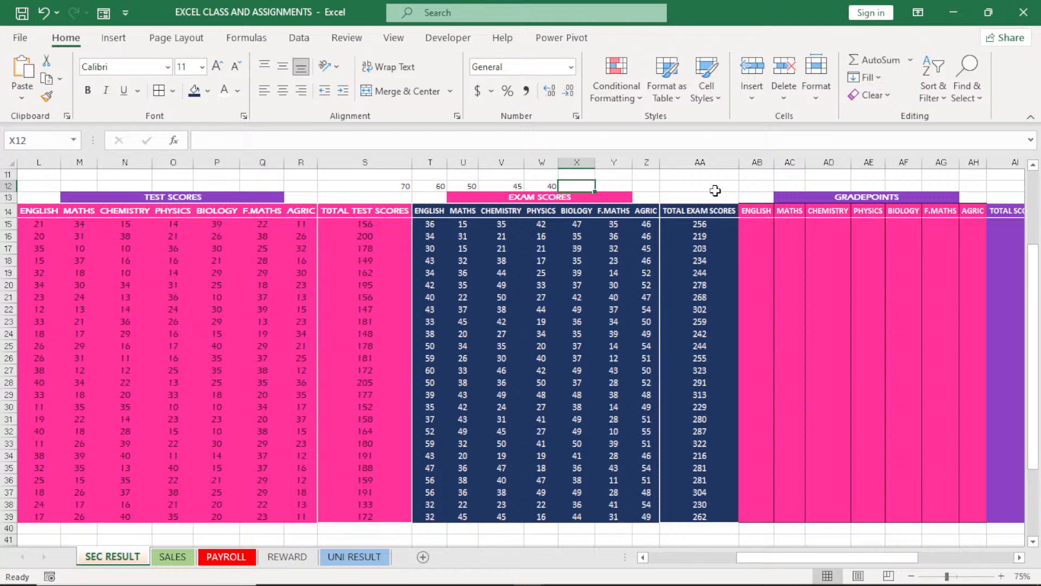
left_click(755, 228)
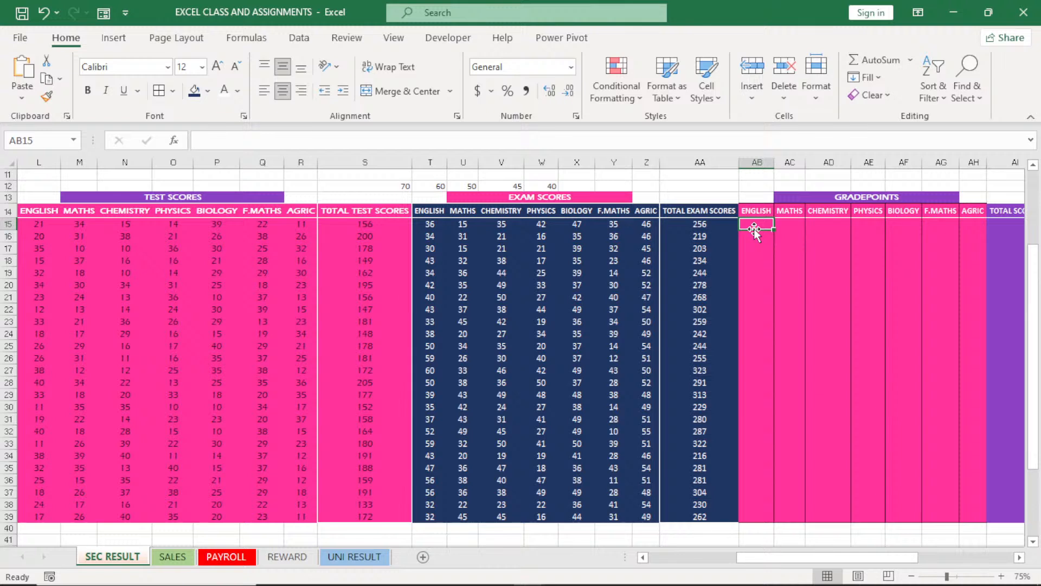
type("=")
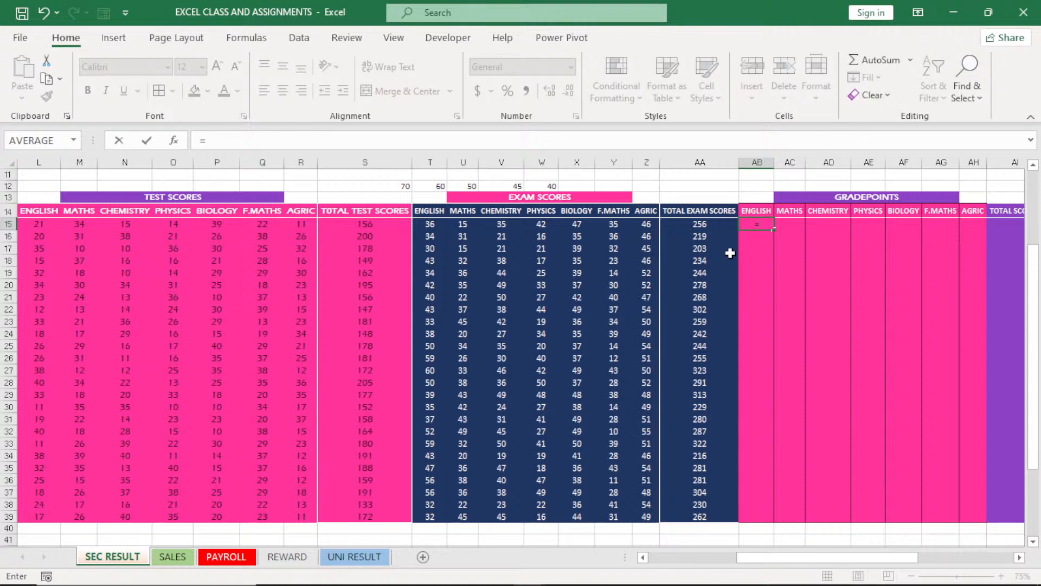
type("if")
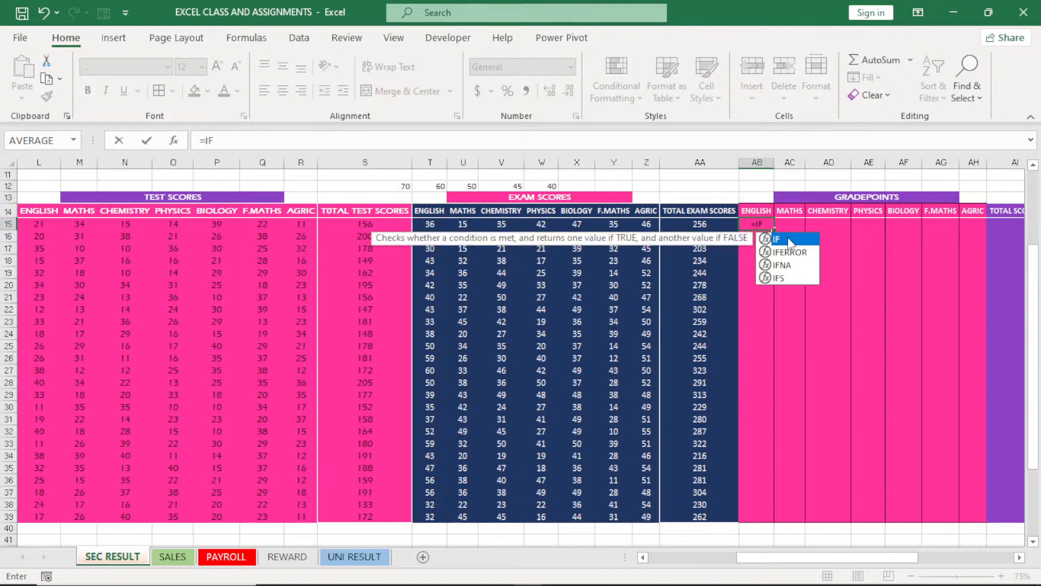
double_click(788, 237)
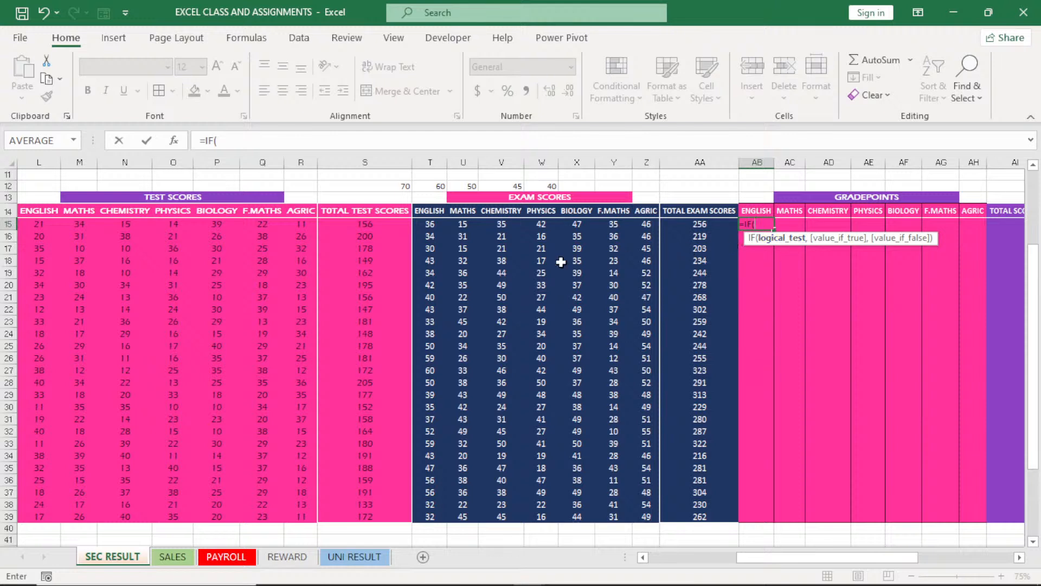
left_click(428, 225)
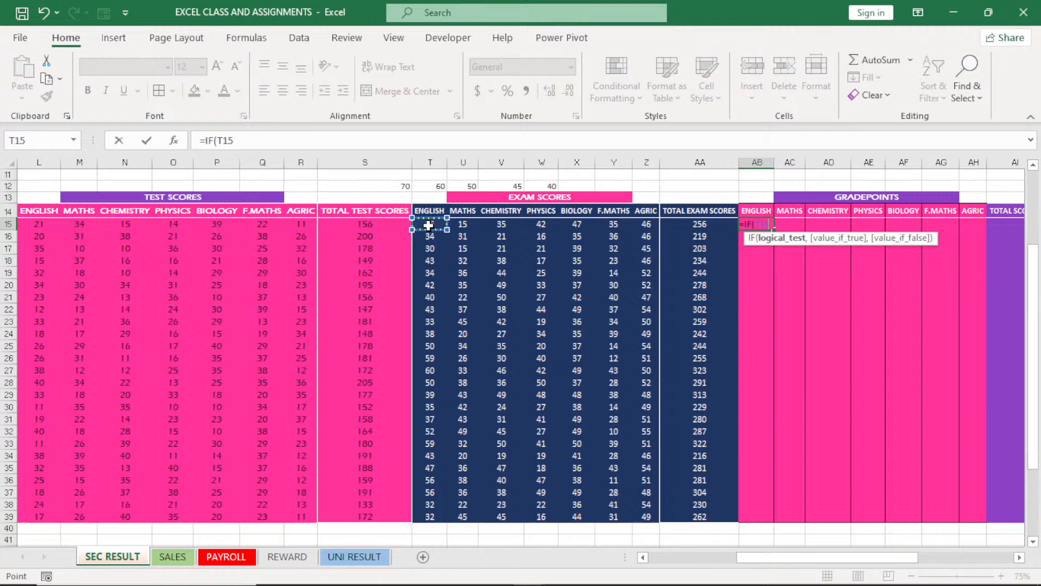
type("+")
left_click(37, 224)
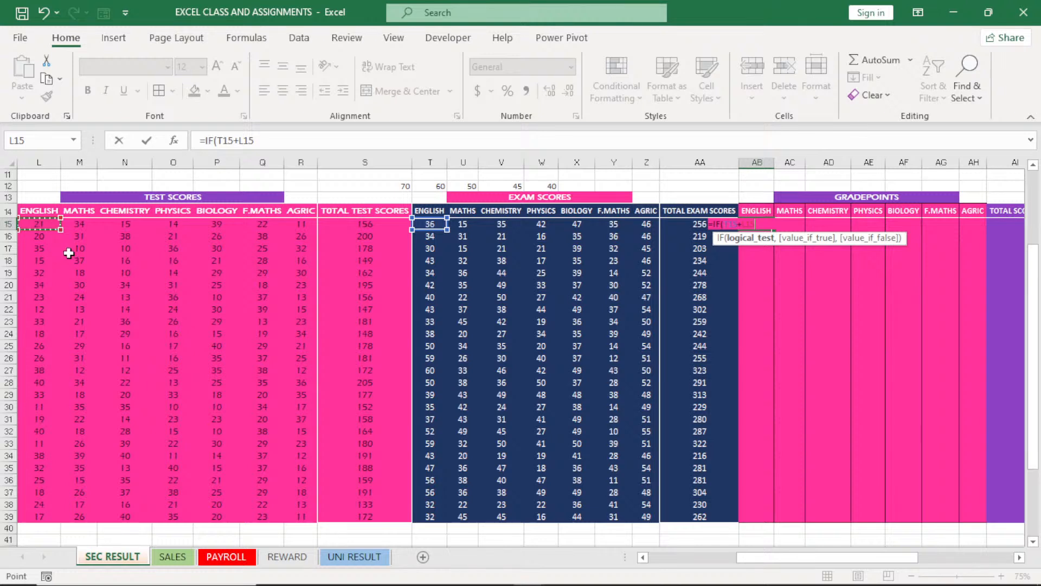
left_click(726, 225)
type("(")
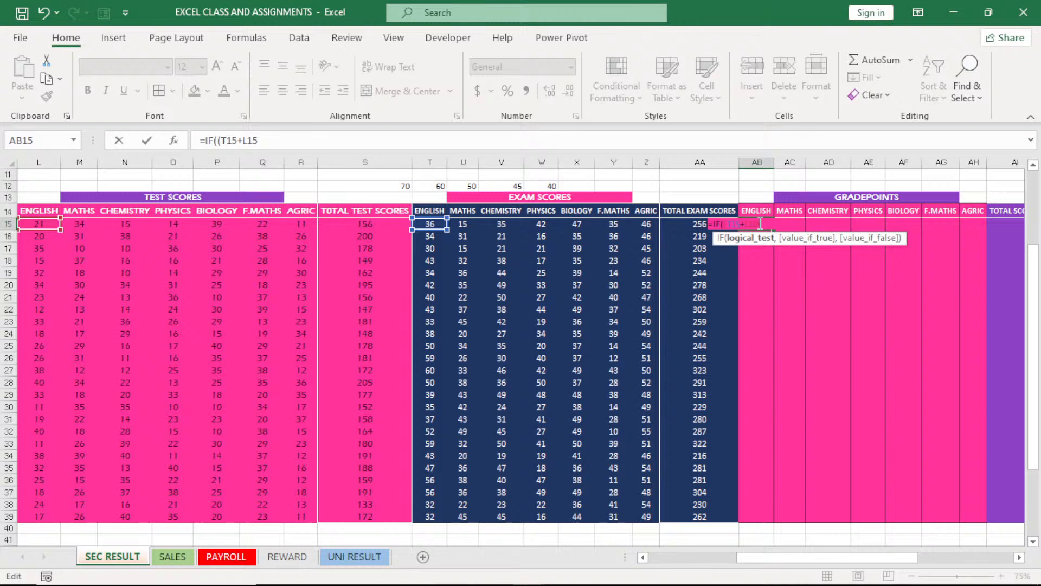
key("BackSpace")
key("Escape")
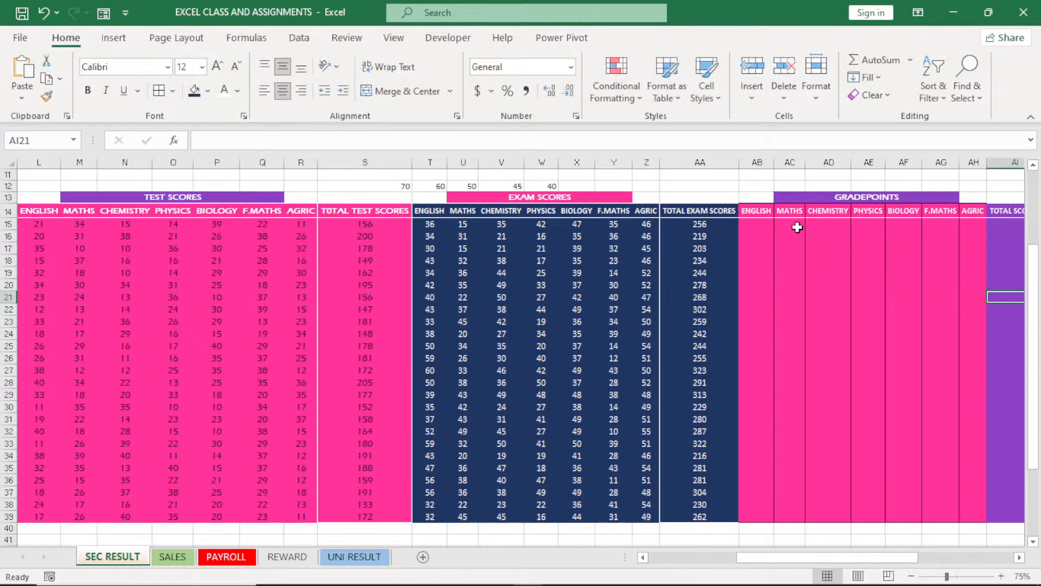
Try removing the fill from the whole GRADEPOINTS block including its subject headers (AB14:AH39), and undo it
left_click(750, 209)
left_click_drag(750, 209, 977, 517)
left_click(239, 91)
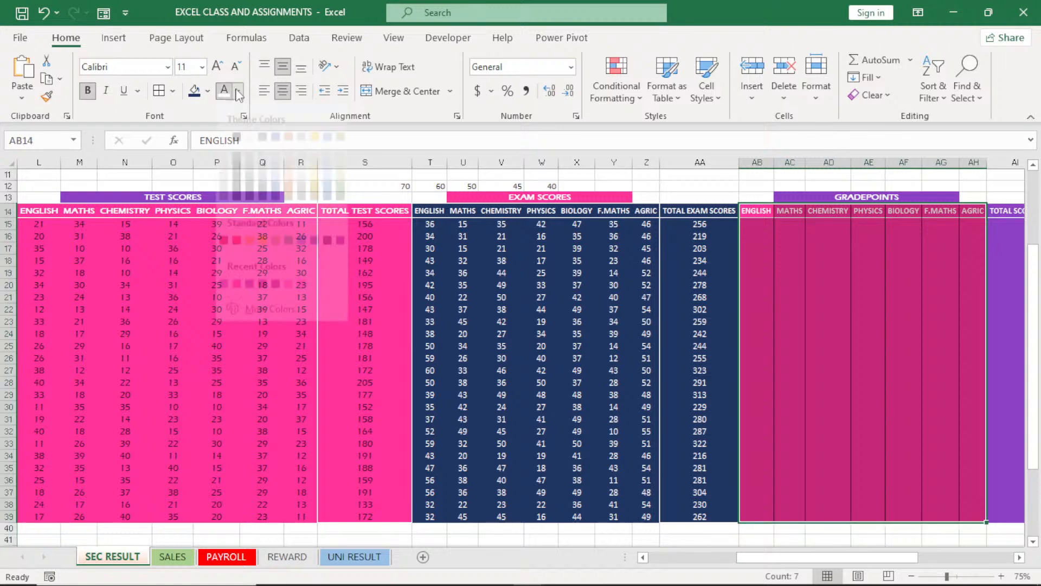
left_click(203, 98)
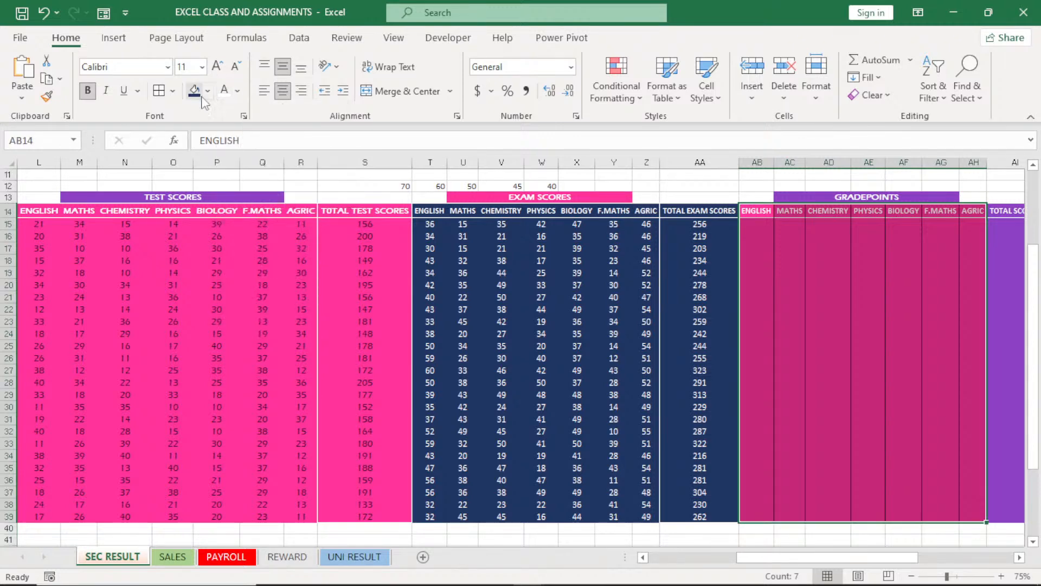
left_click(207, 92)
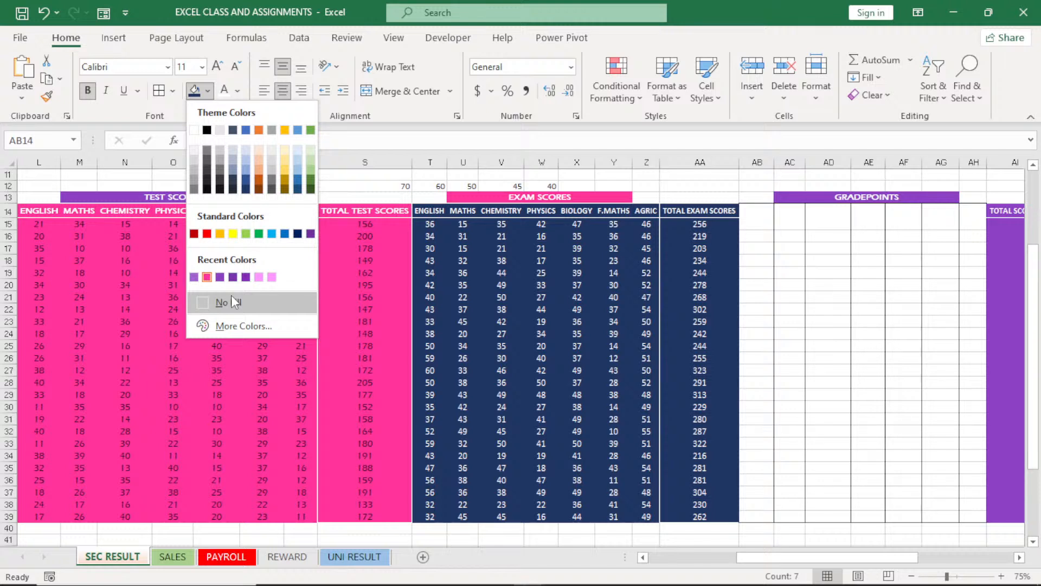
left_click(233, 302)
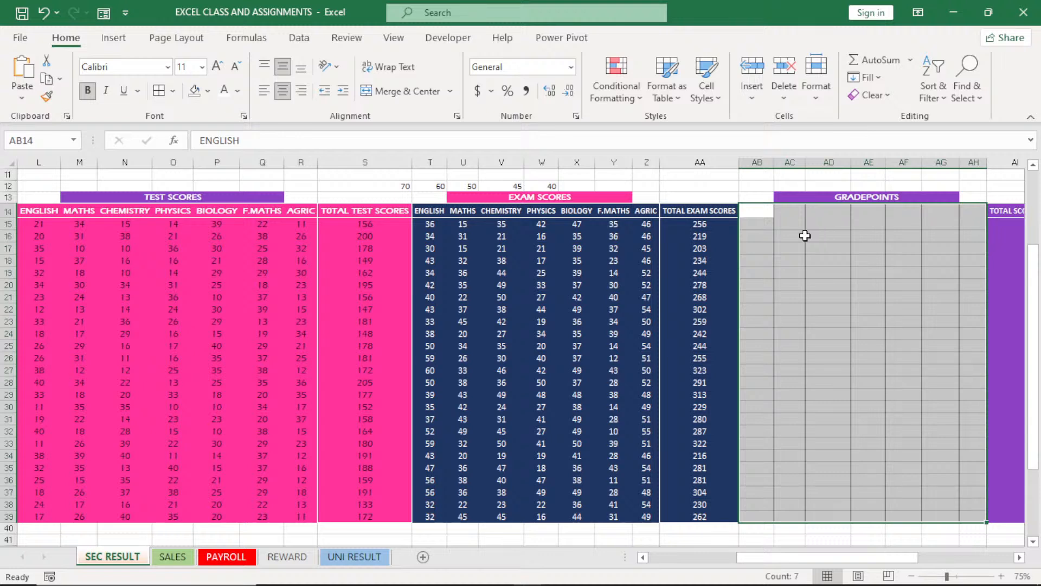
key("ctrl+z")
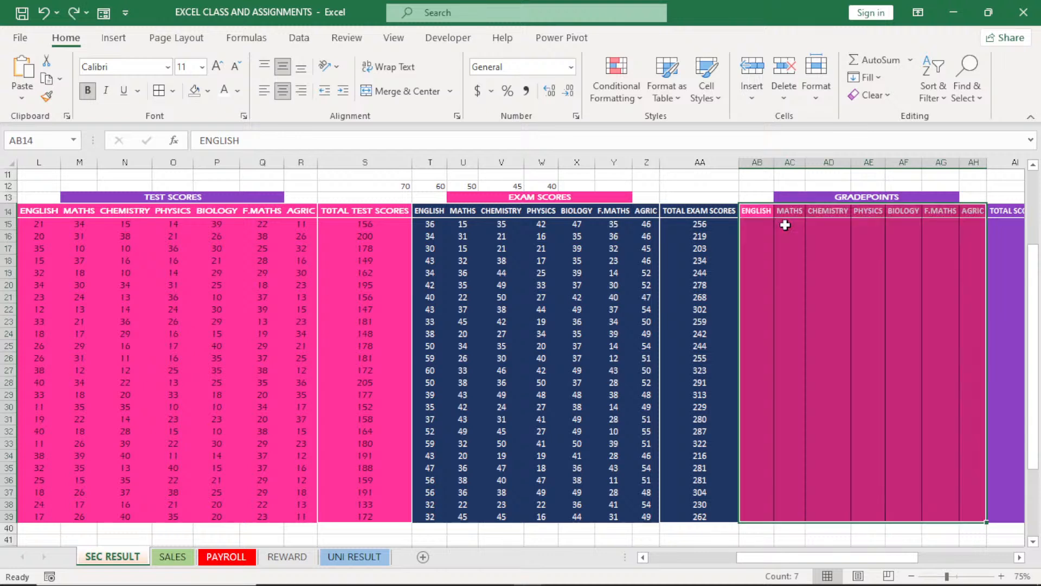
Remove the fill from the GRADEPOINTS cells below the subject headers (AB15:AH39)
left_click_drag(756, 225, 970, 519)
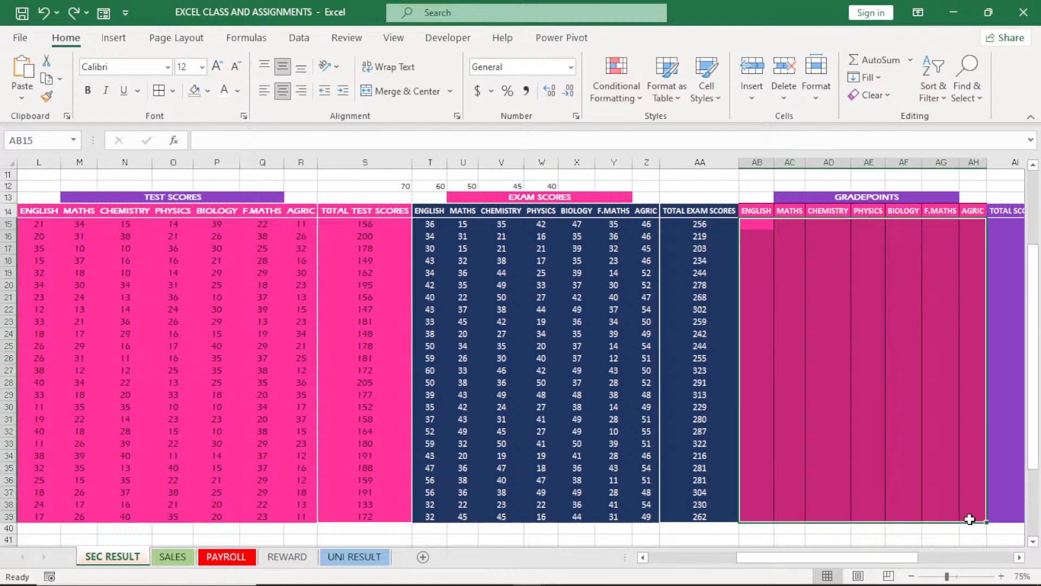
key("ctrl+y")
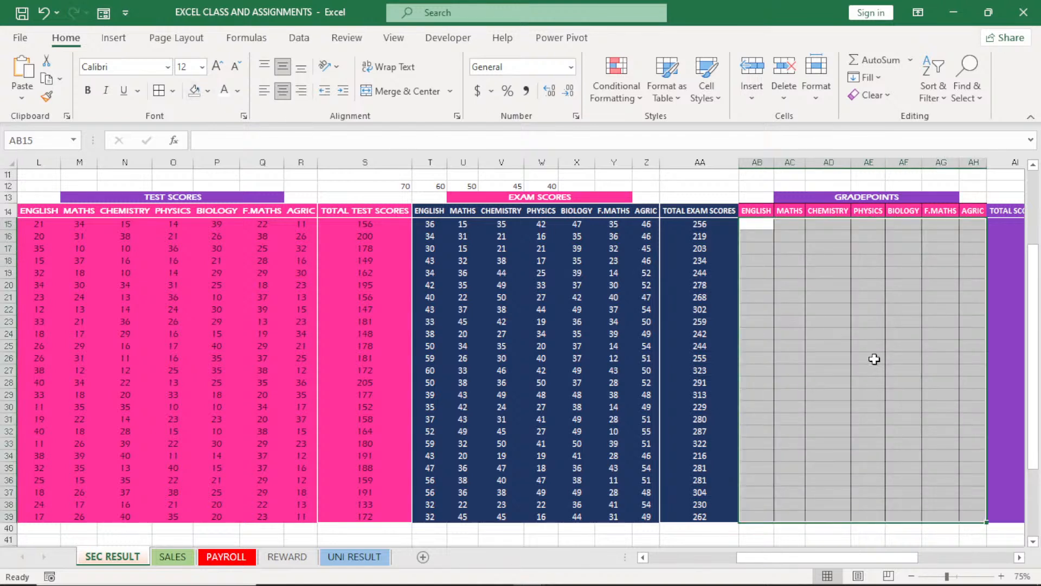
left_click(1002, 576)
left_click(1002, 576)
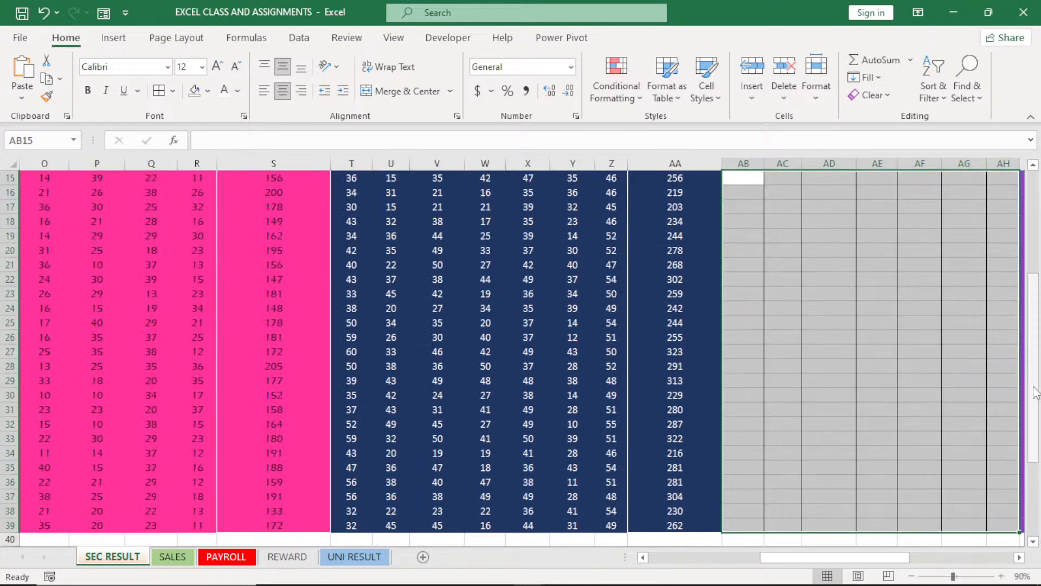
left_click_drag(1036, 297, 1036, 247)
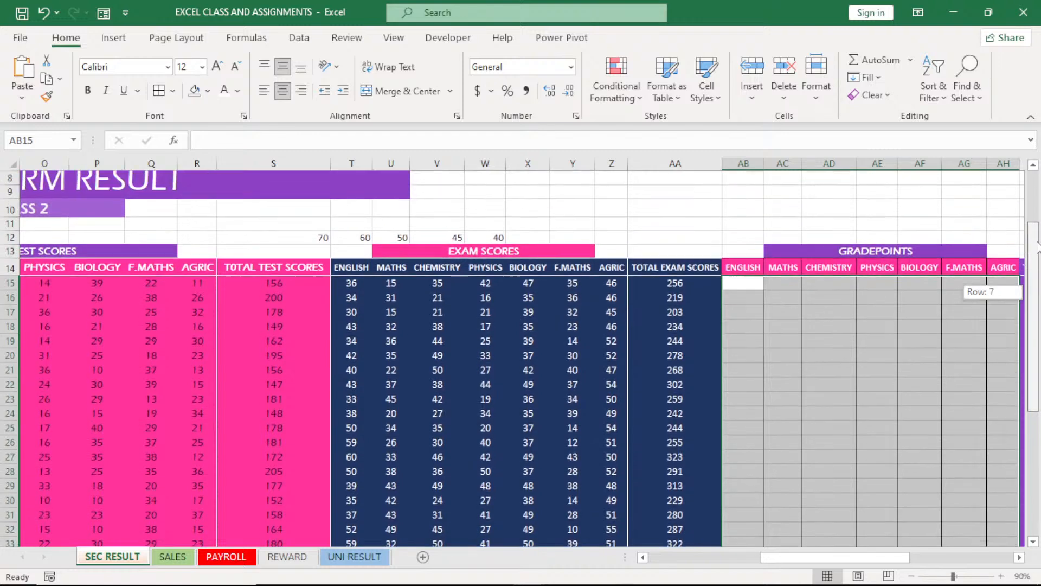
left_click(748, 282)
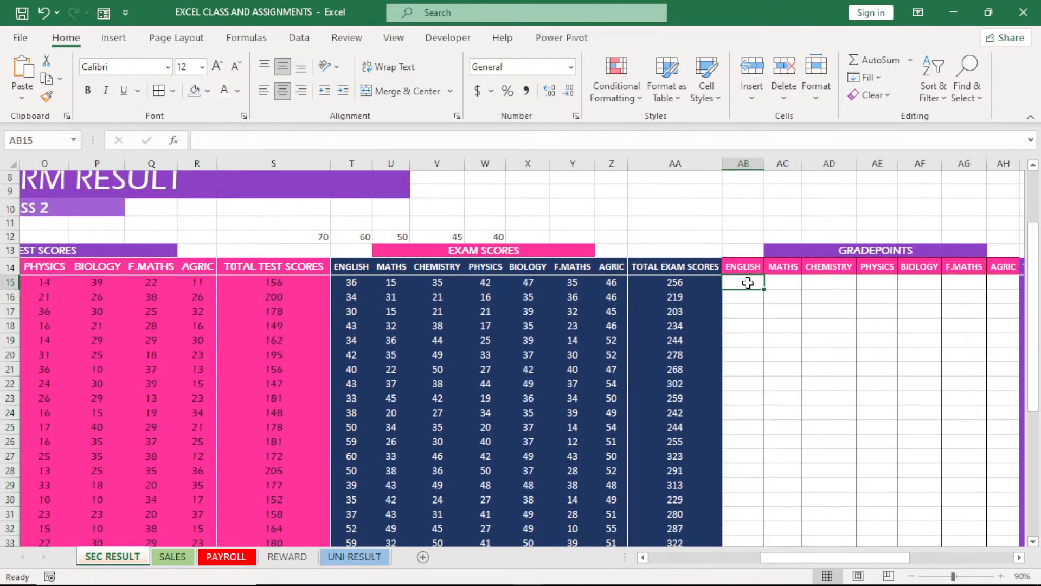
type("=")
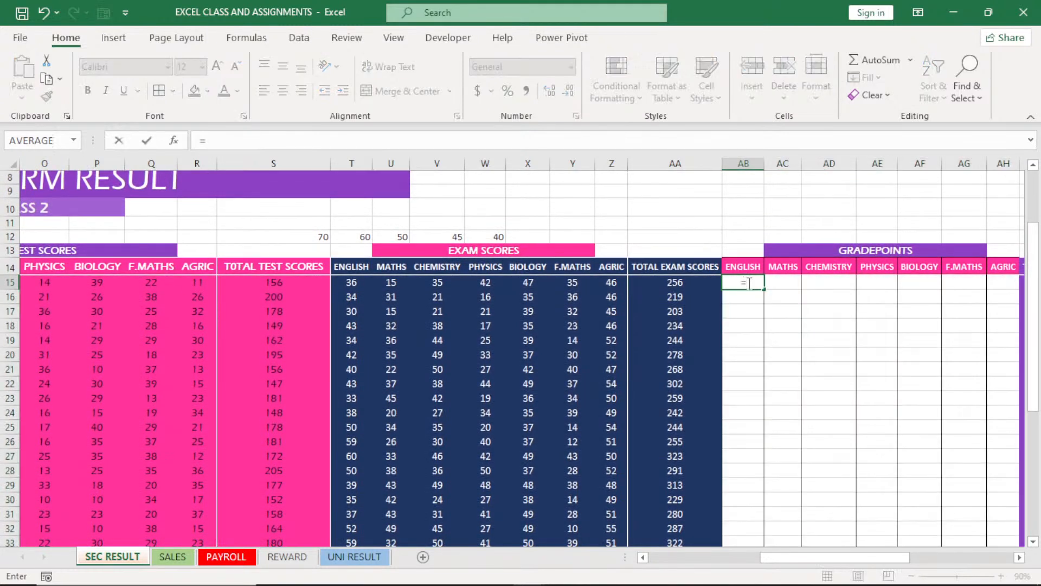
type("IF")
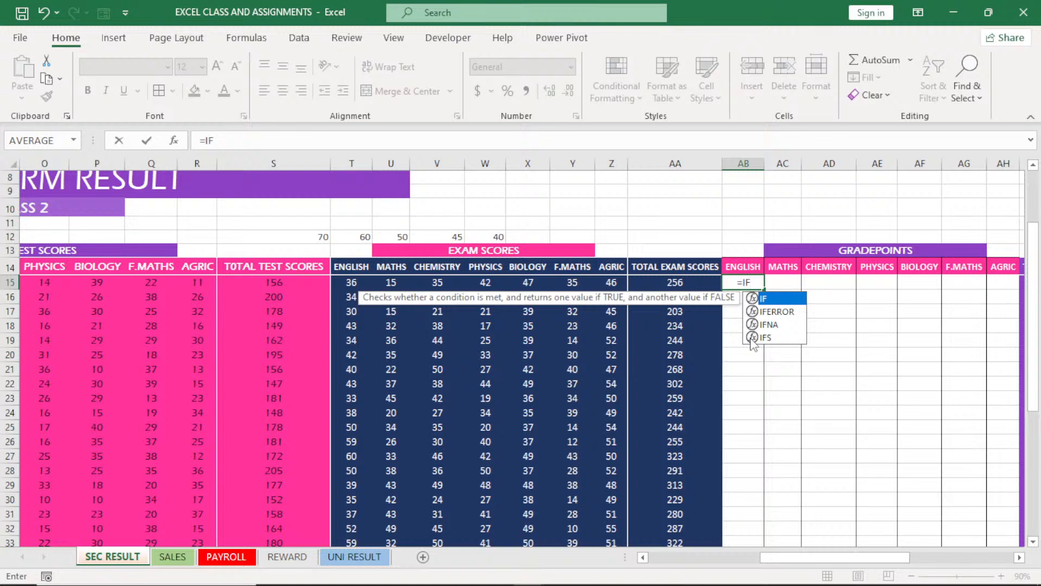
key("BackSpace")
key("BackSpace")
key("BackSpace")
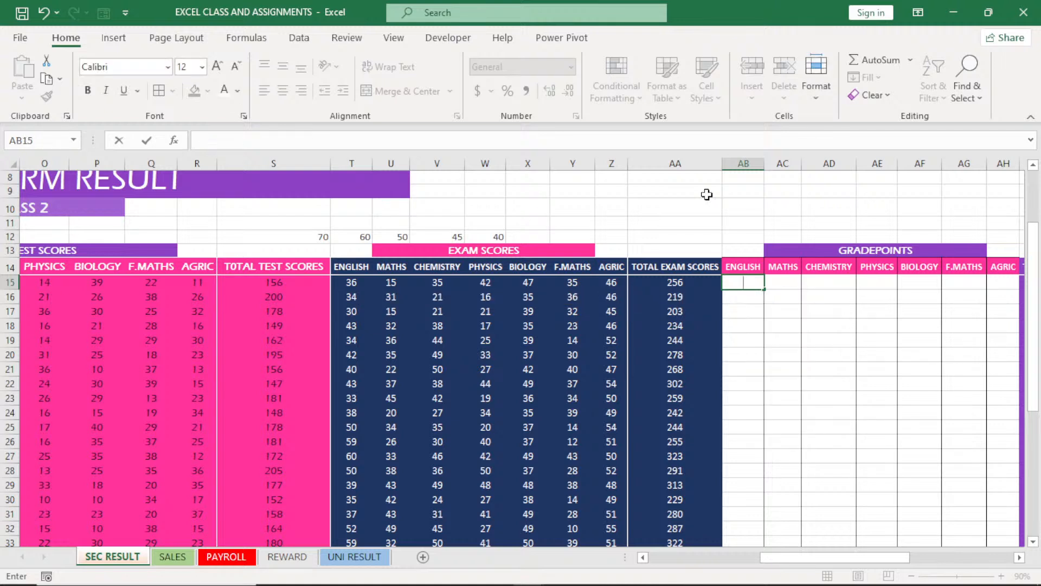
Try inserting a column before the ENGLISH gradepoints column and starting a header in AB14, and undo the insertion
left_click(743, 163)
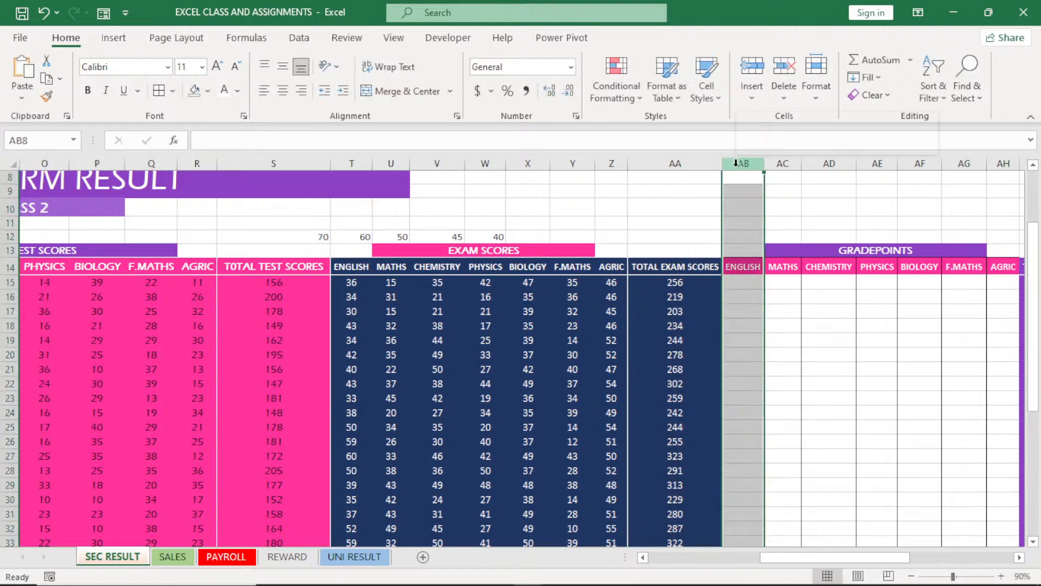
right_click(738, 164)
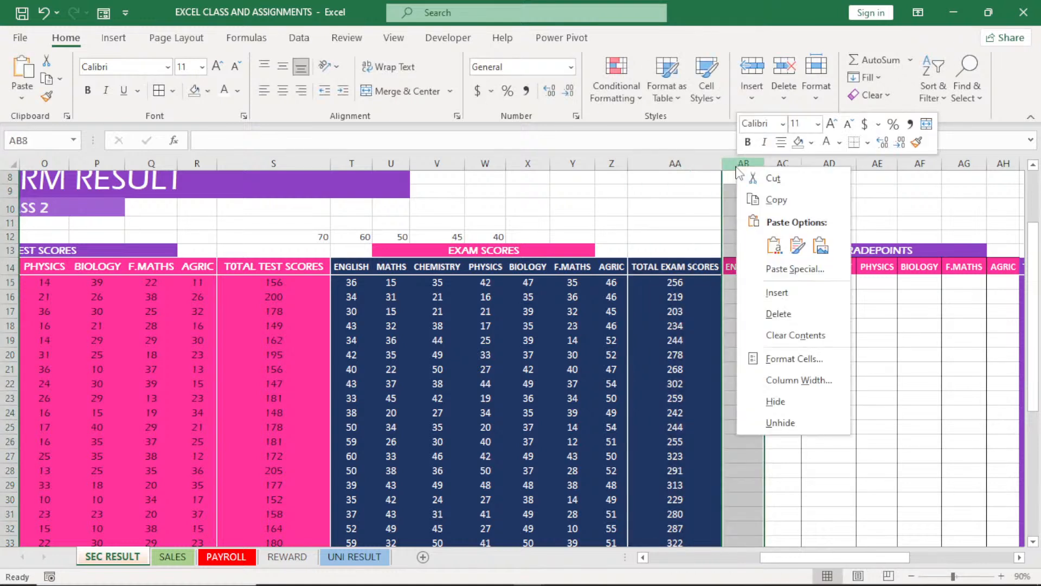
left_click(778, 293)
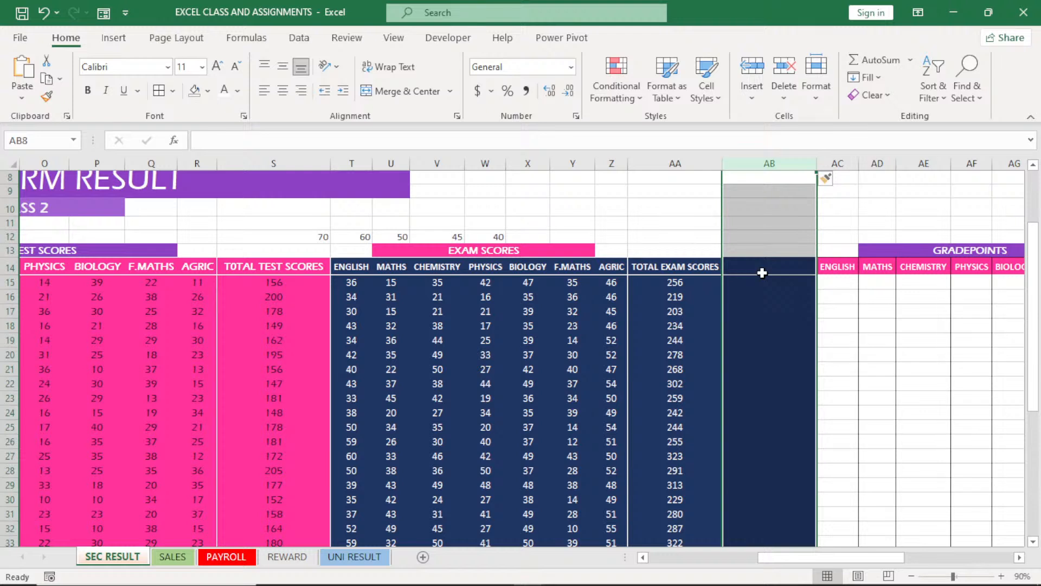
left_click(763, 273)
type("T")
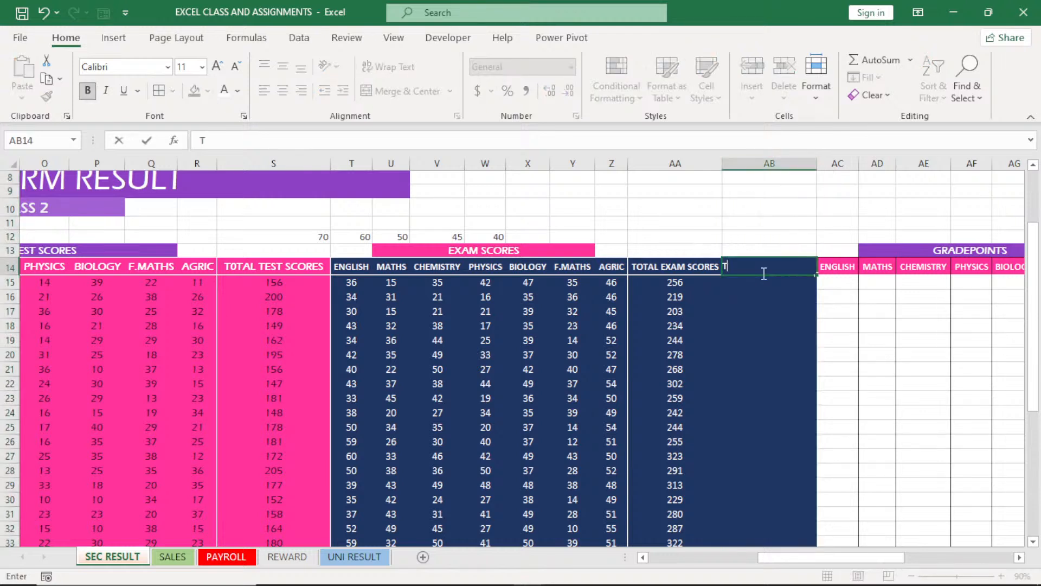
type("OY")
key("BackSpace")
type("TA")
key("BackSpace")
key("BackSpace")
key("BackSpace")
key("BackSpace")
left_click(776, 324)
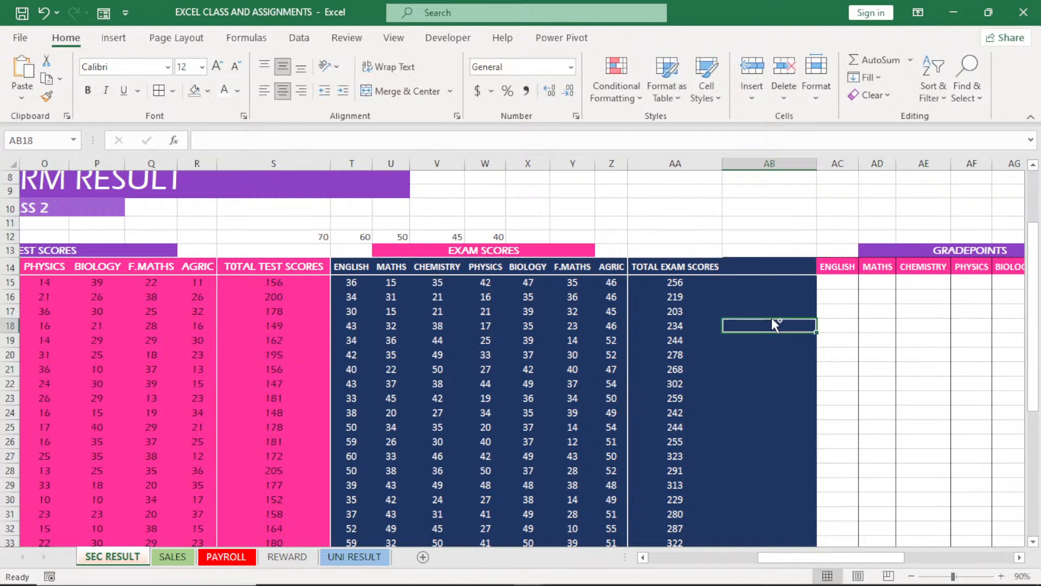
key("ctrl+z")
key("ctrl+z")
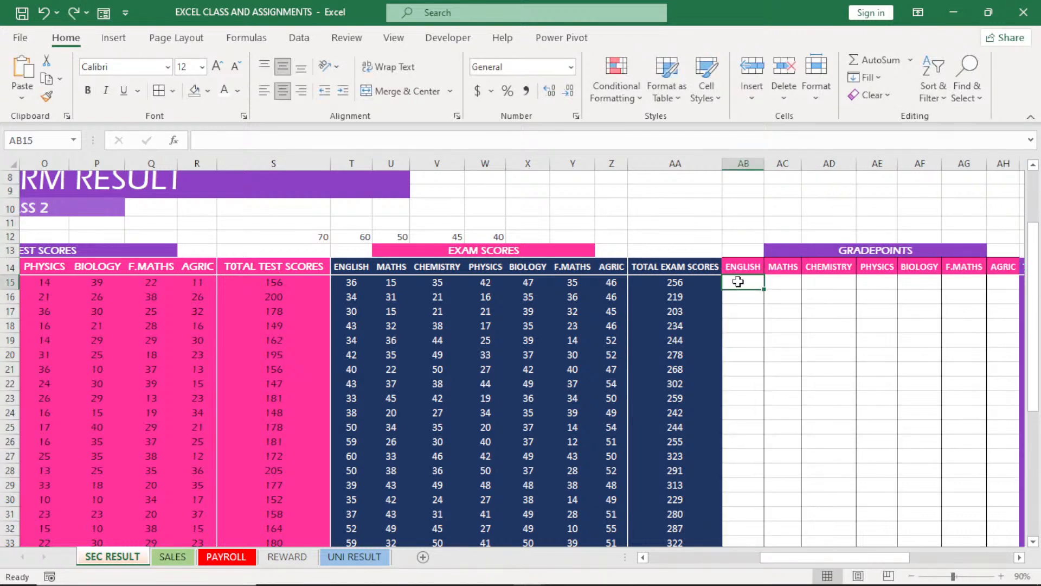
Start an IF formula in the first ENGLISH gradepoint cell (AB15) with the test and exam score sum (L15+T15)
type("=")
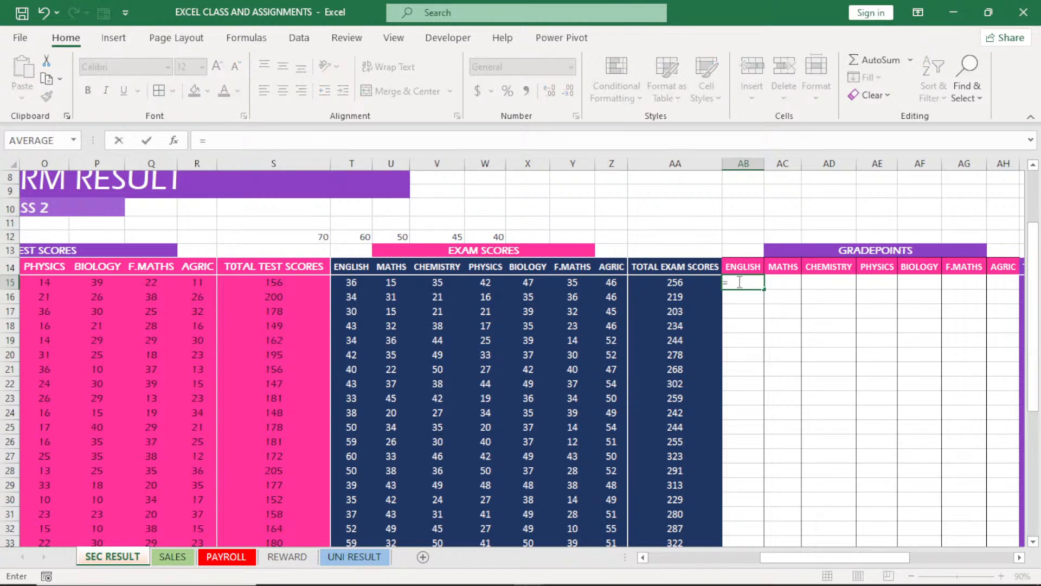
type("IF")
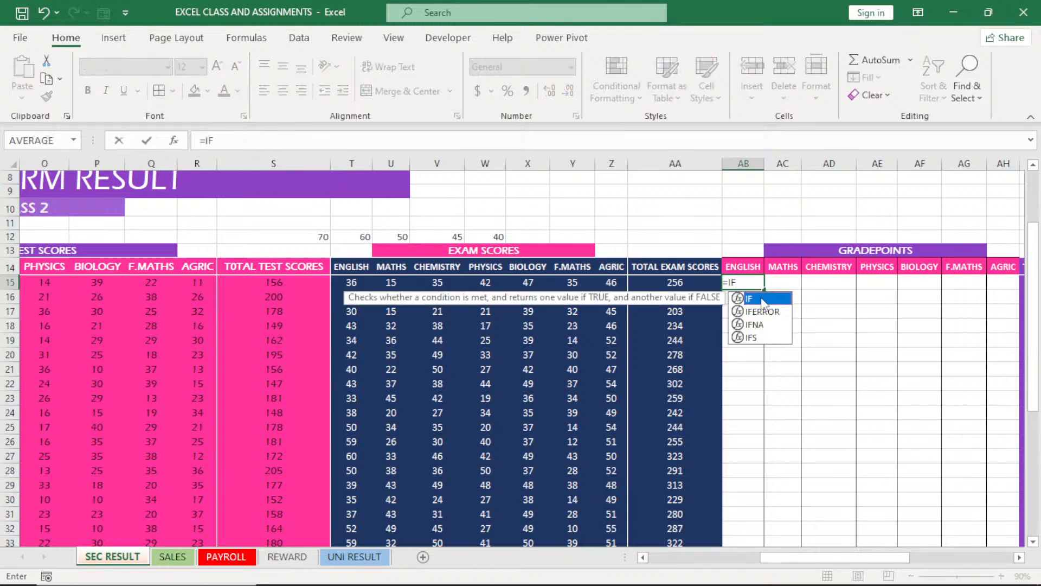
double_click(763, 299)
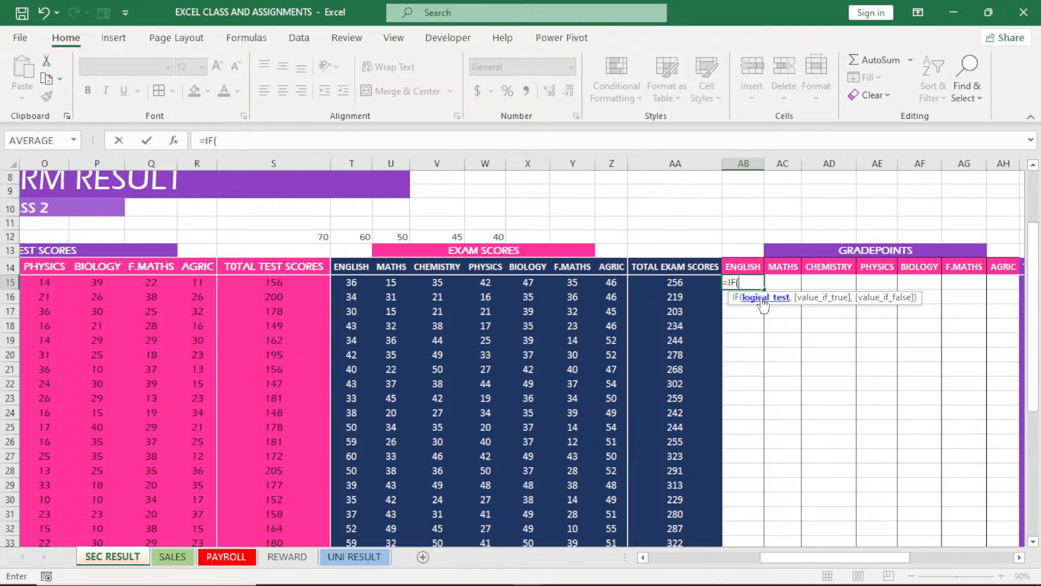
type("(")
left_click(351, 283)
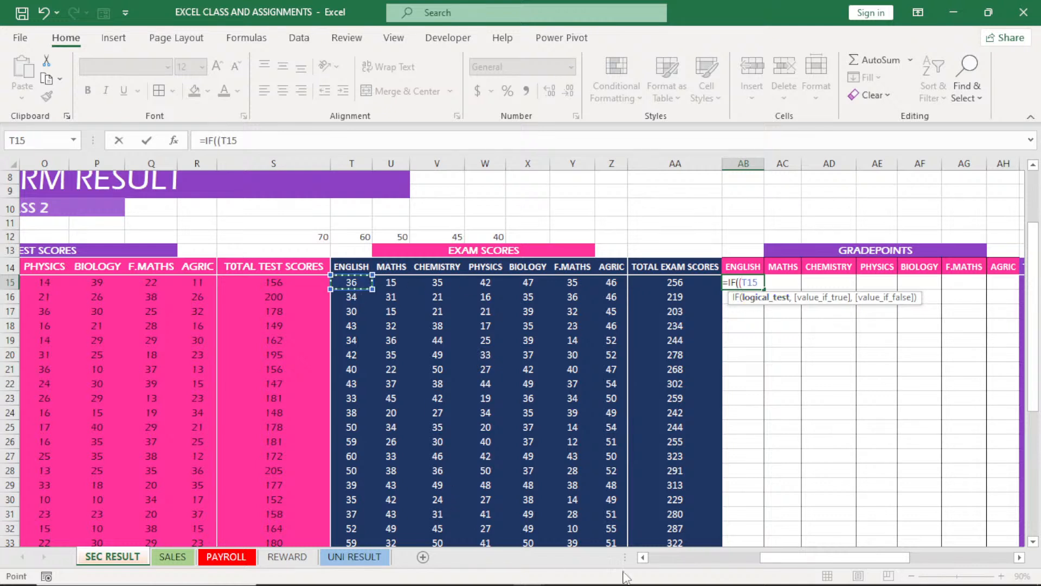
left_click_drag(783, 562, 755, 568)
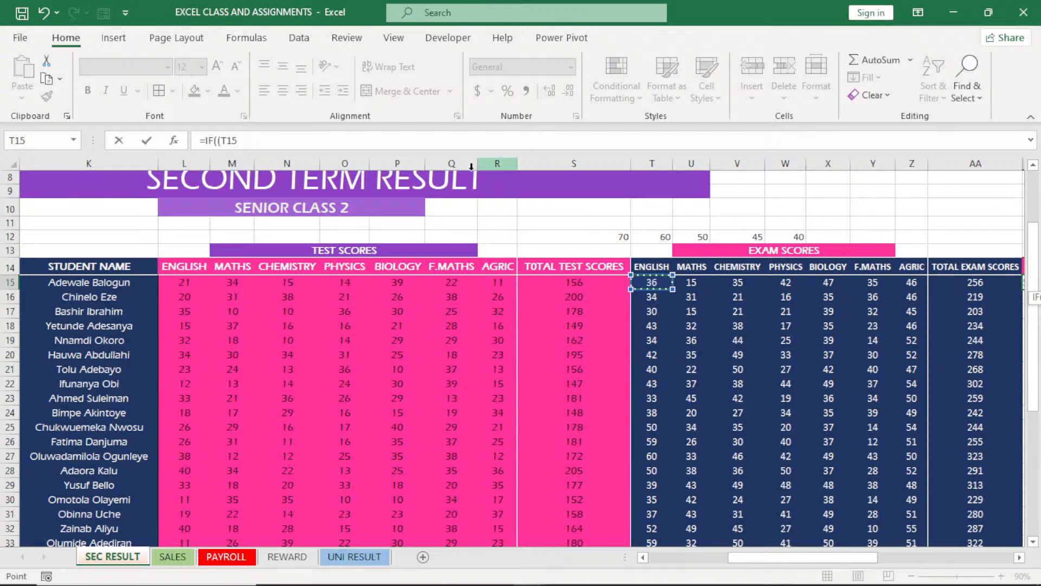
left_click(176, 281)
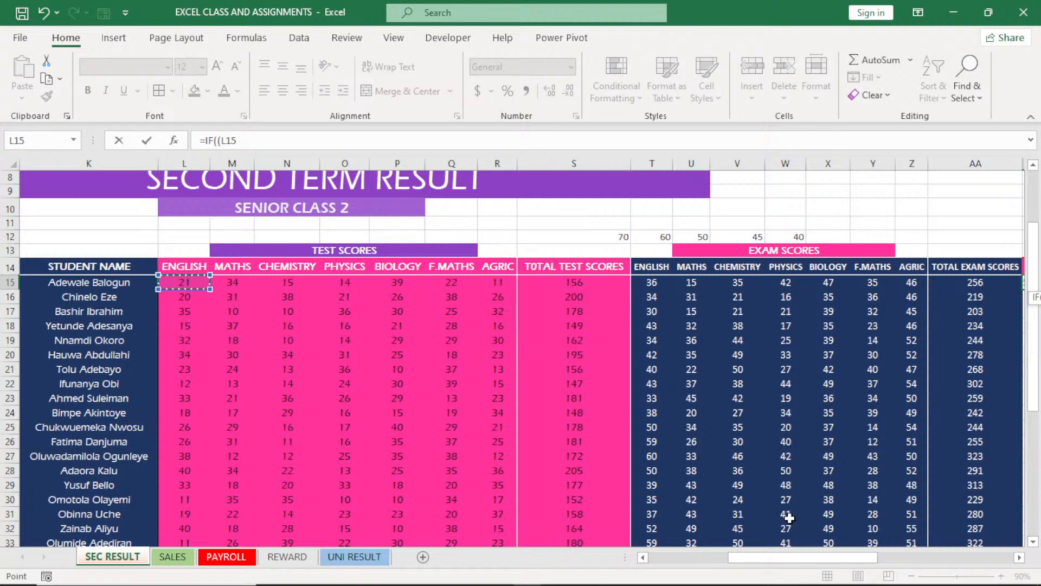
scroll(790, 518, "right", 2)
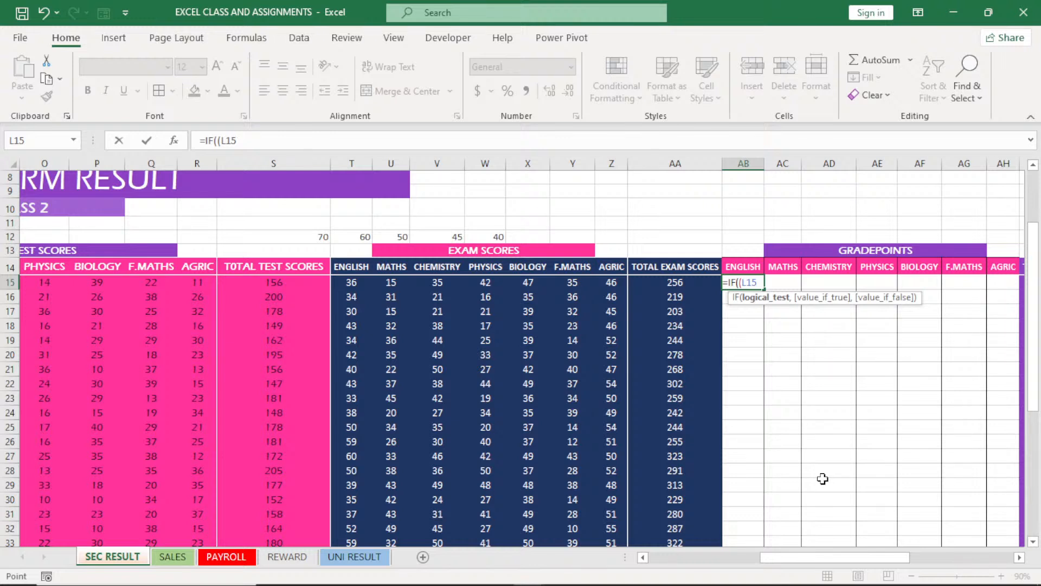
type("+")
left_click(349, 279)
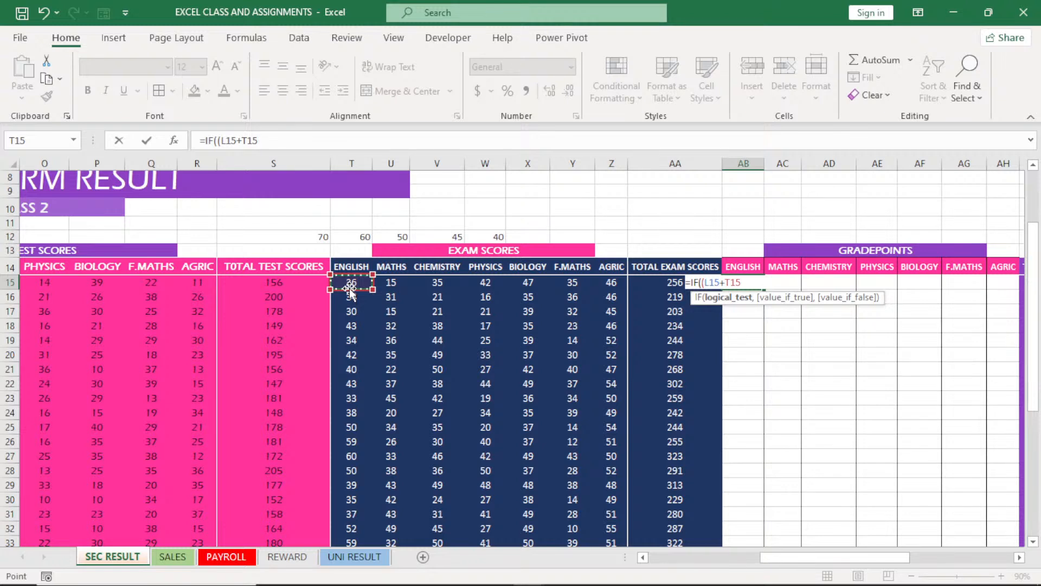
type(")")
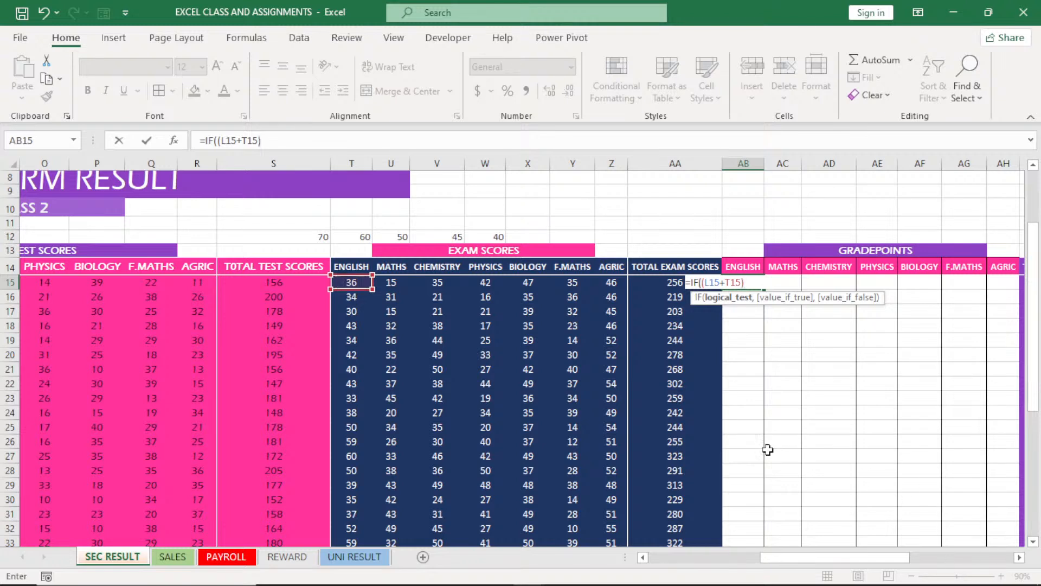
type(">=")
Complete the first condition in AB15 as >=S12 and have it return "A", continuing to the value-if-false argument
left_click(292, 235)
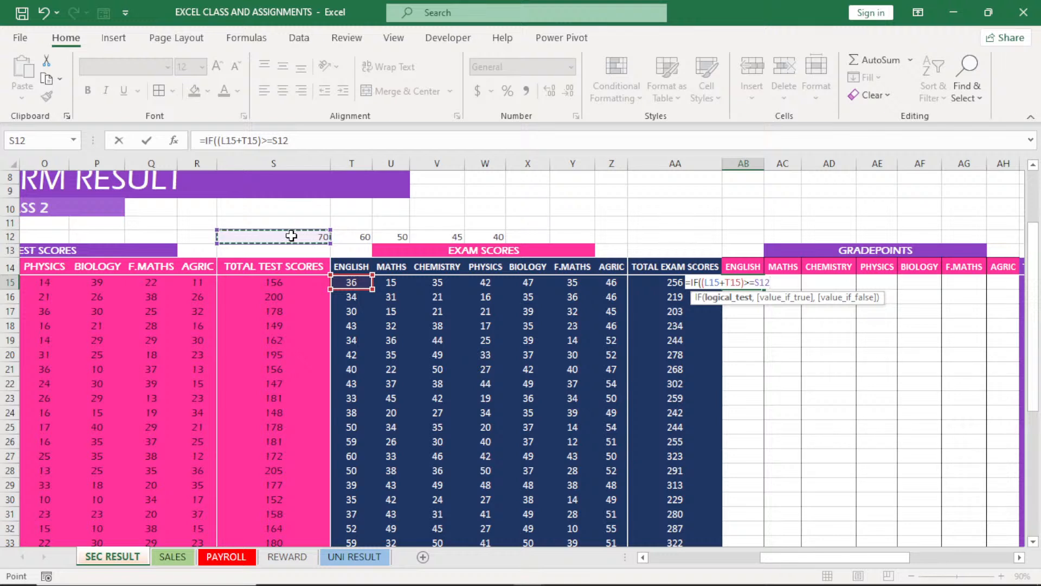
type(",")
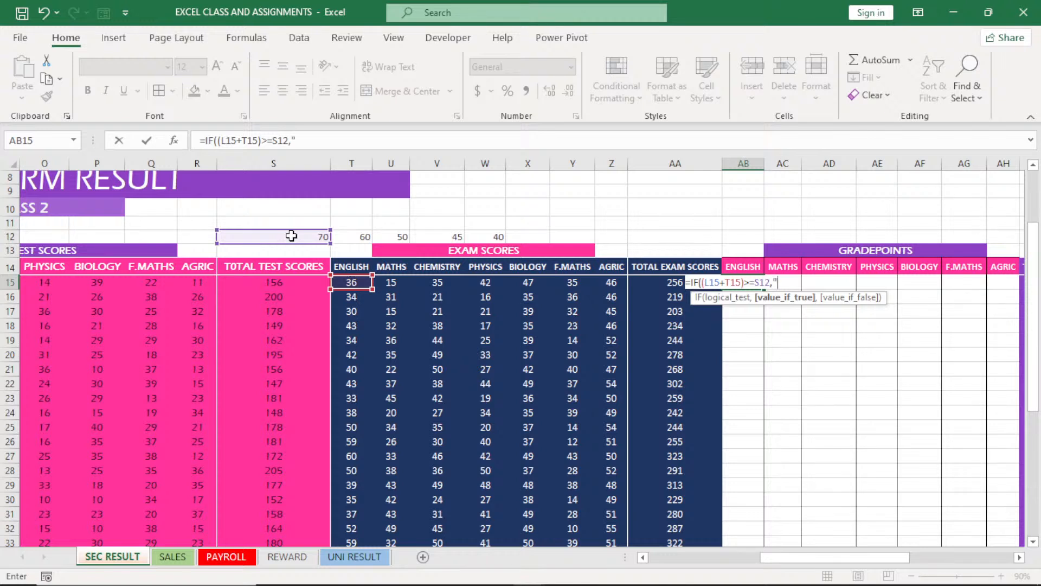
type("A\",")
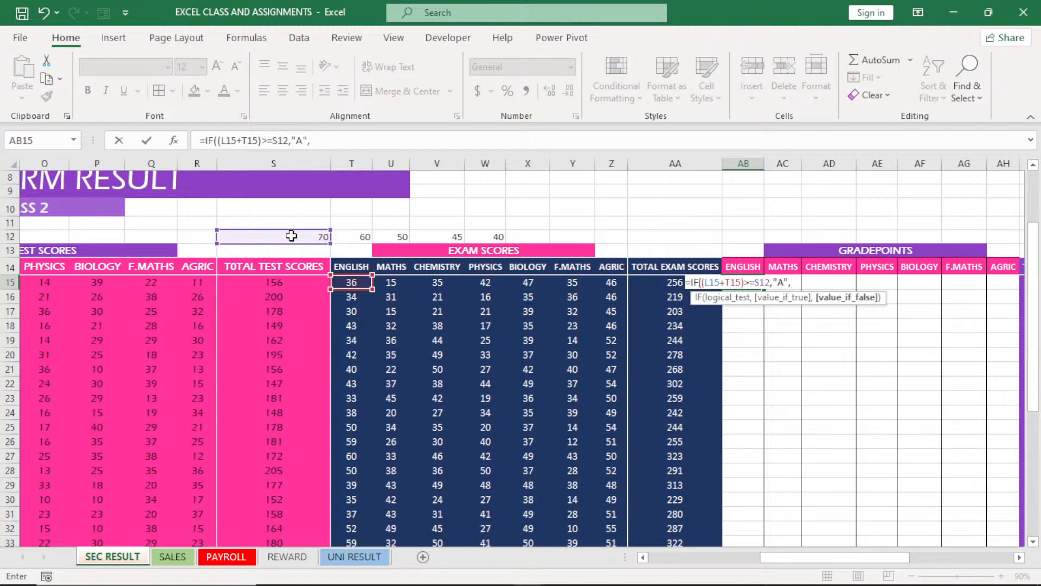
type("IF")
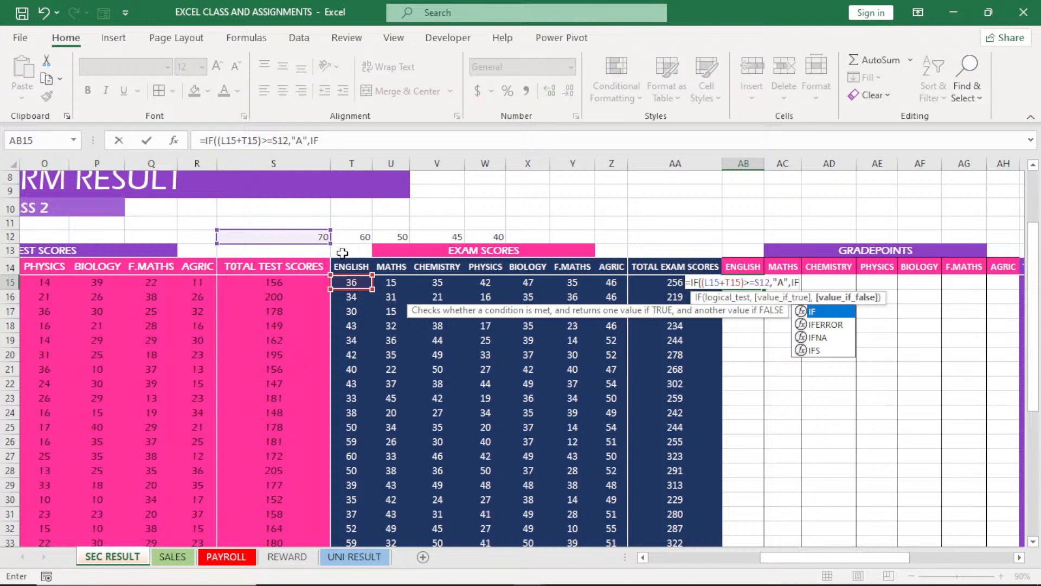
Nest a second IF as the false value in AB15, starting with (L15+T15), and copy that sum expression
double_click(824, 313)
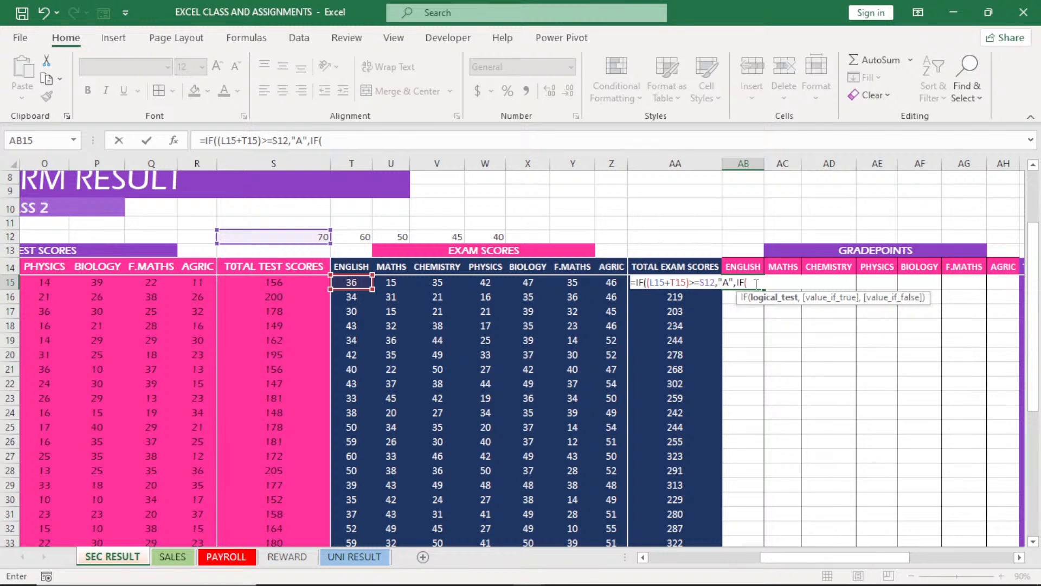
type("(")
type("L15")
type("+T")
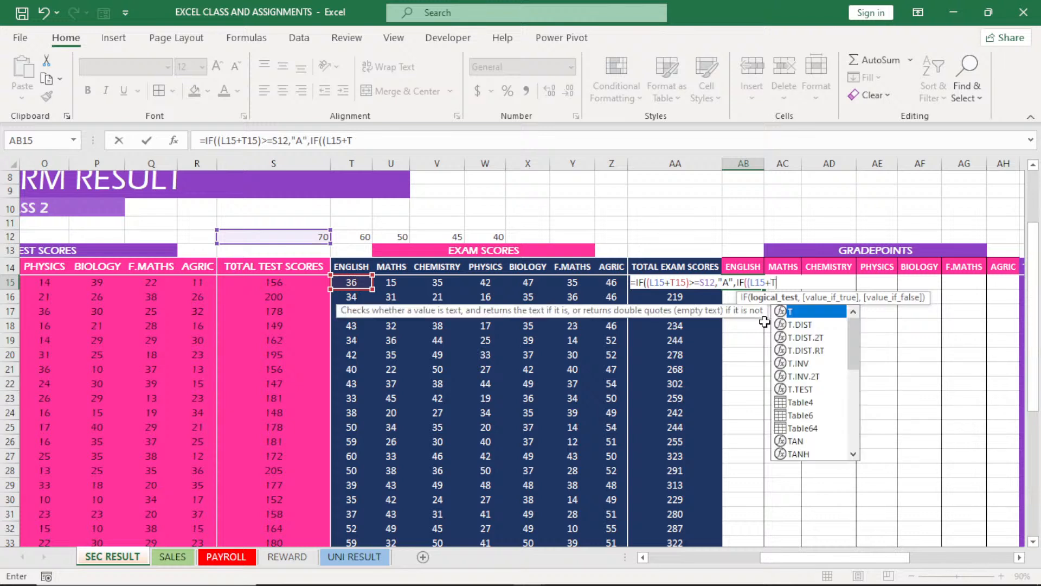
type("15")
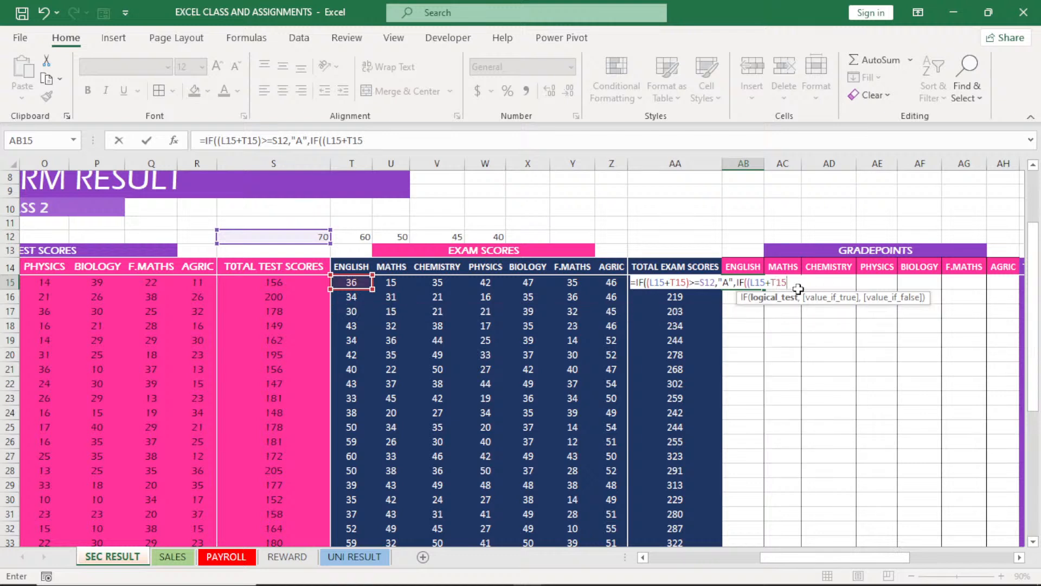
left_click_drag(795, 287, 751, 284)
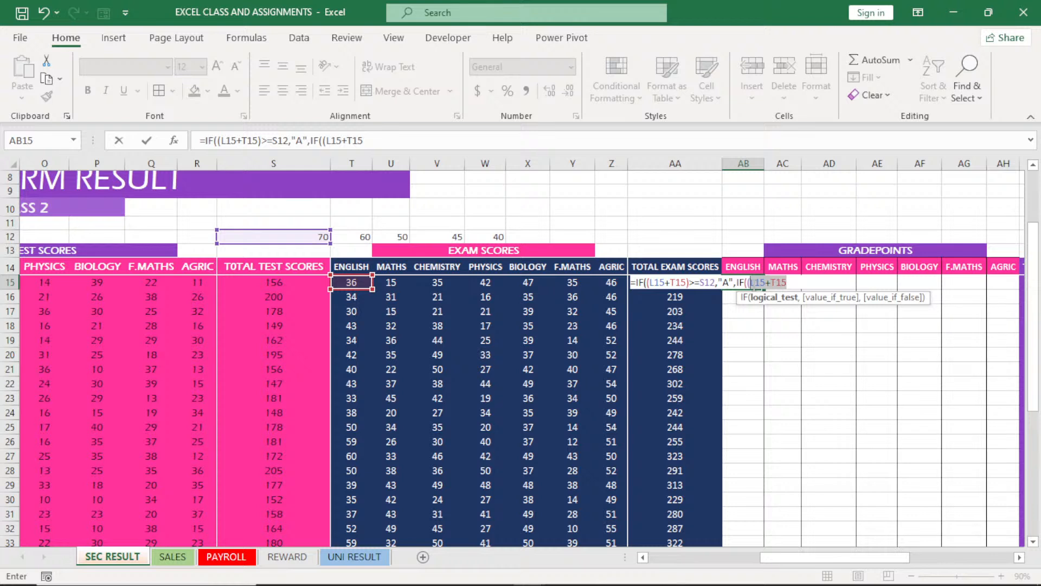
left_click(787, 283)
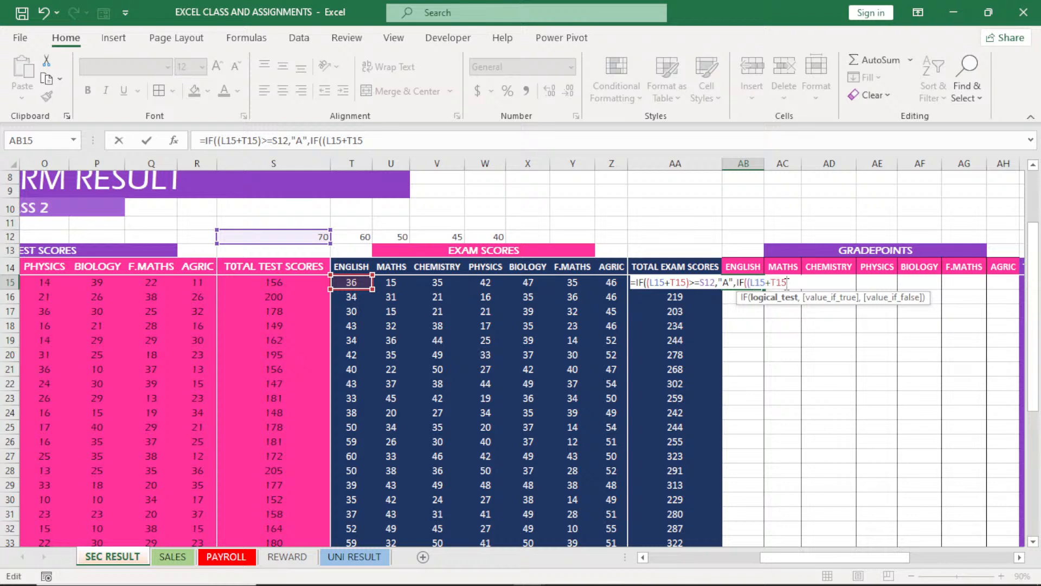
type(")")
left_click_drag(788, 283, 748, 283)
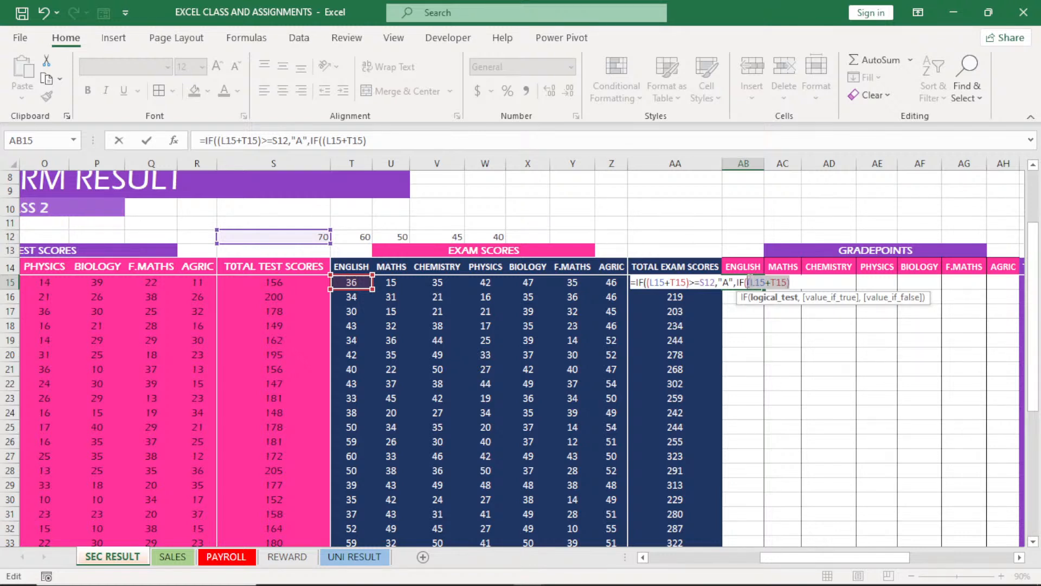
key("ctrl+c")
Complete the nested condition in AB15 as >=T12 and have it return "B", continuing to its value-if-false argument
left_click(794, 282)
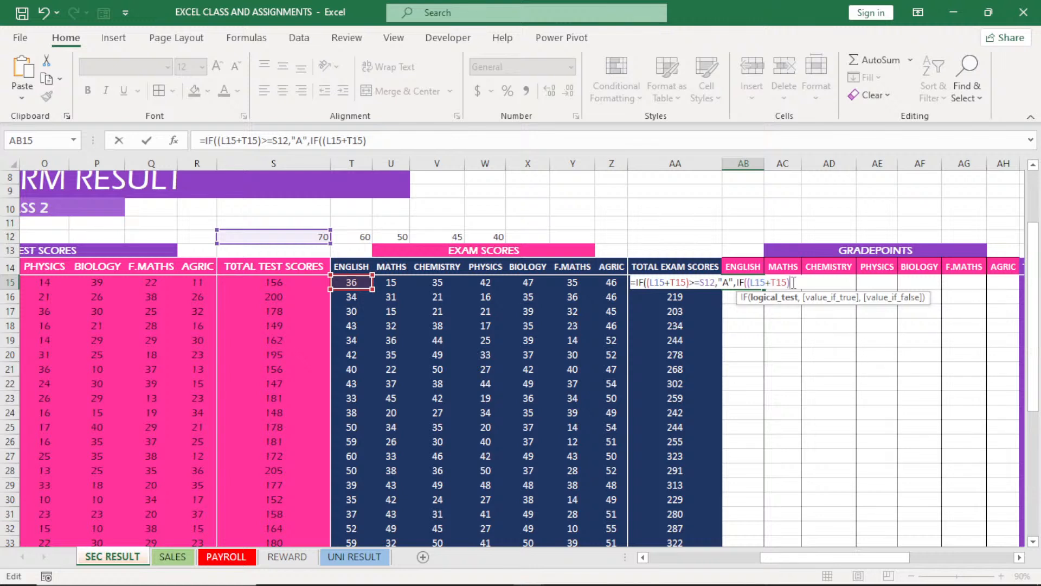
type(">=")
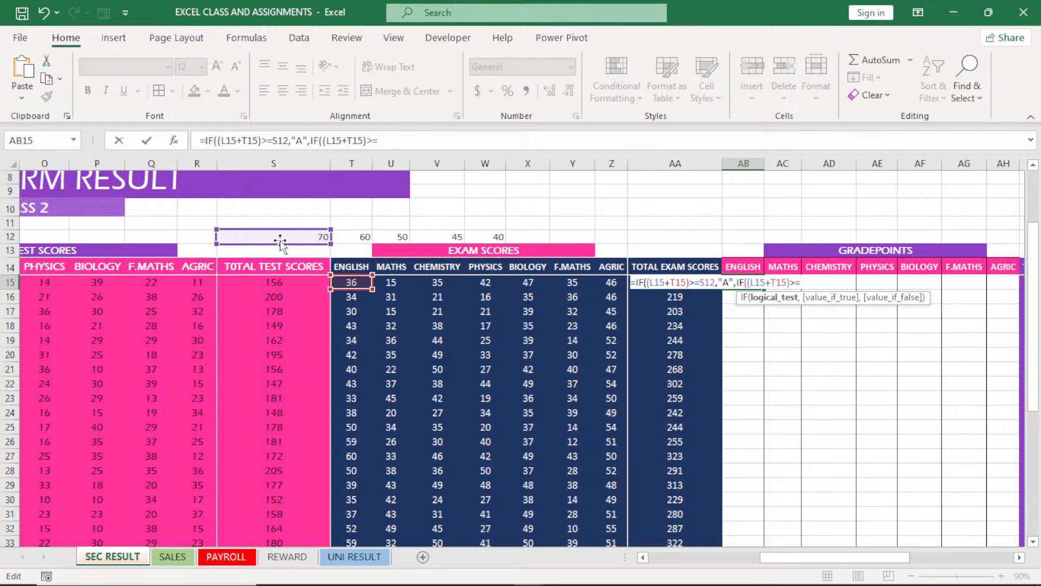
left_click(361, 237)
type(",\"")
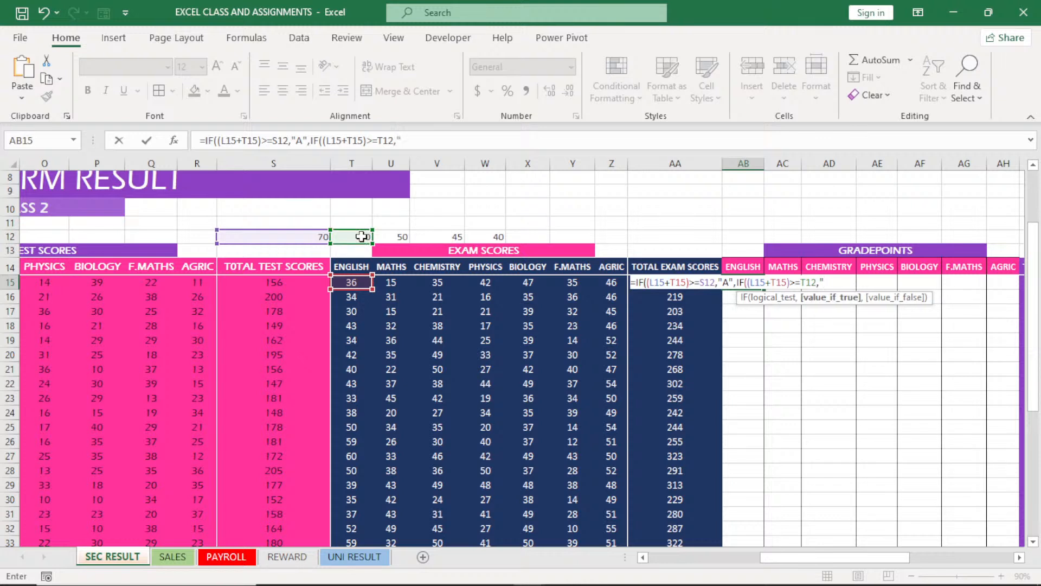
type("B\",")
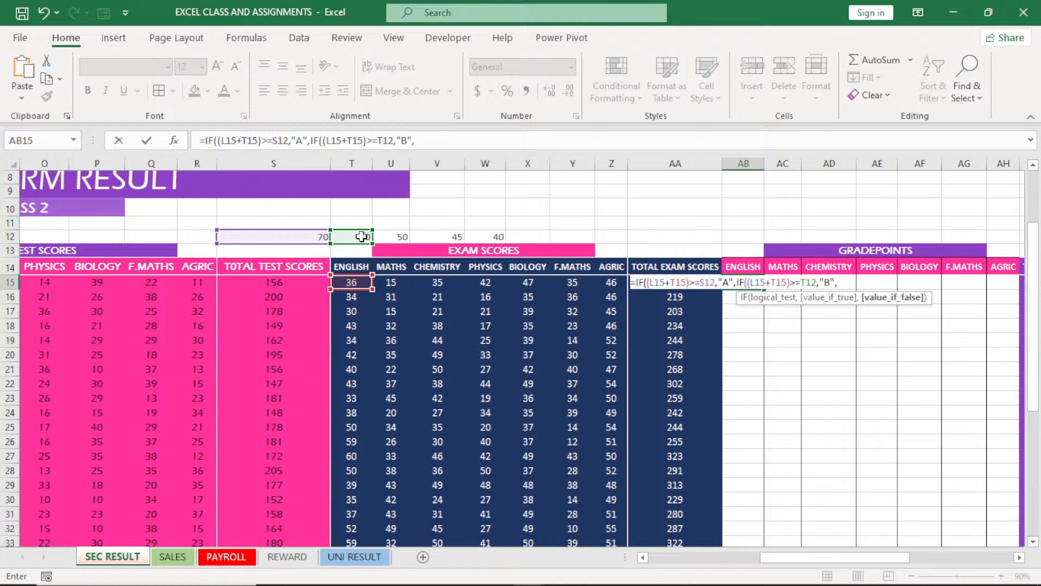
type("IF")
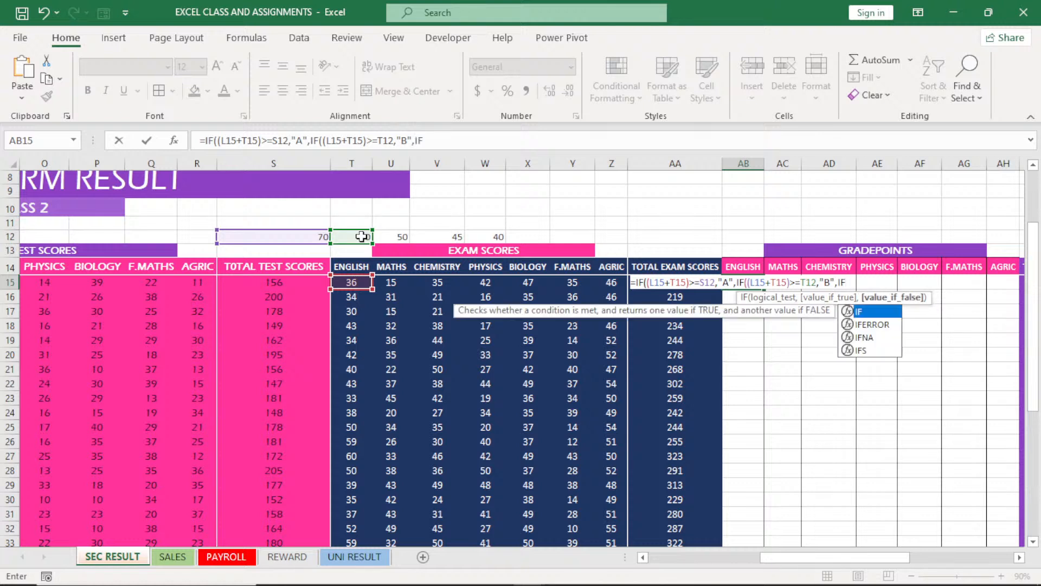
Nest a third IF in AB15 that tests (L15+T15)>=U12 and returns "C", continuing to its value-if-false argument
double_click(865, 312)
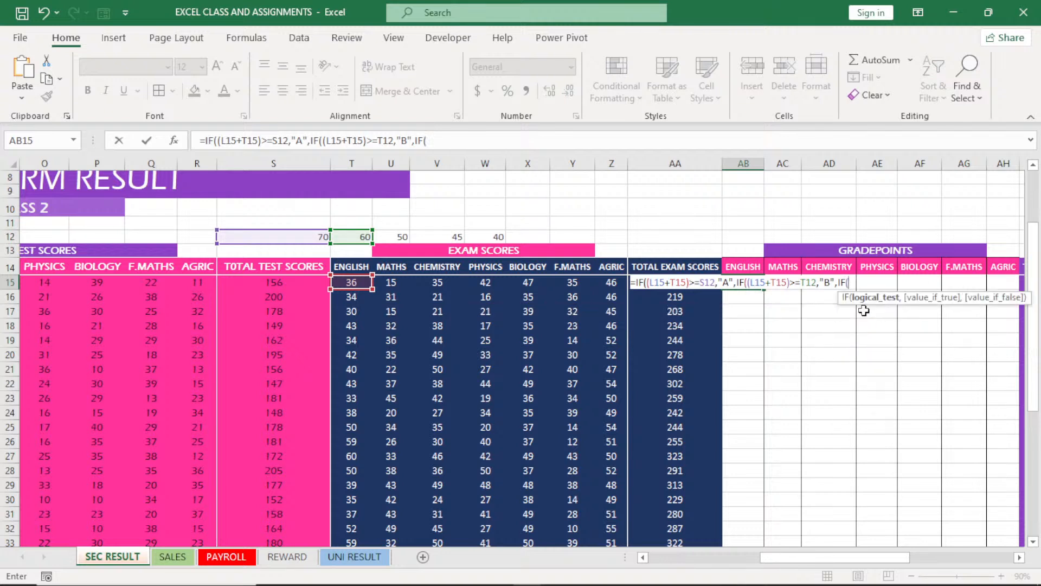
type("(L15+T15)")
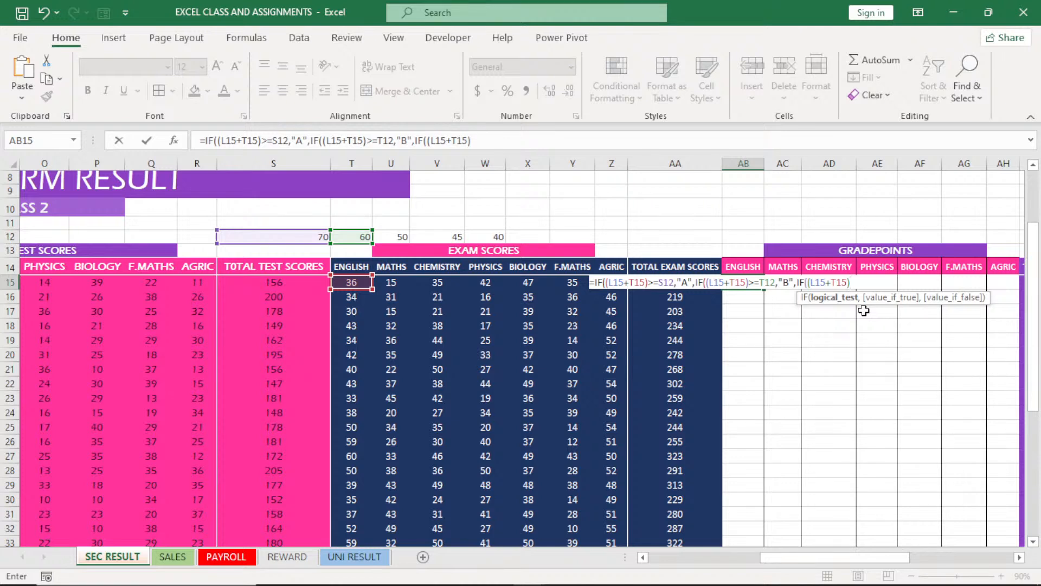
type(">=")
left_click(393, 239)
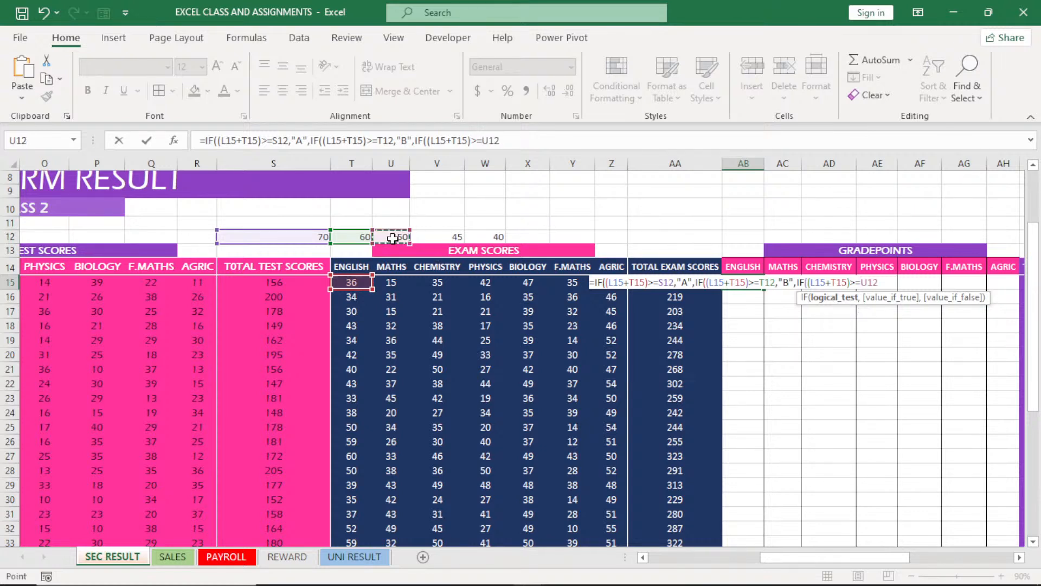
type(",\"")
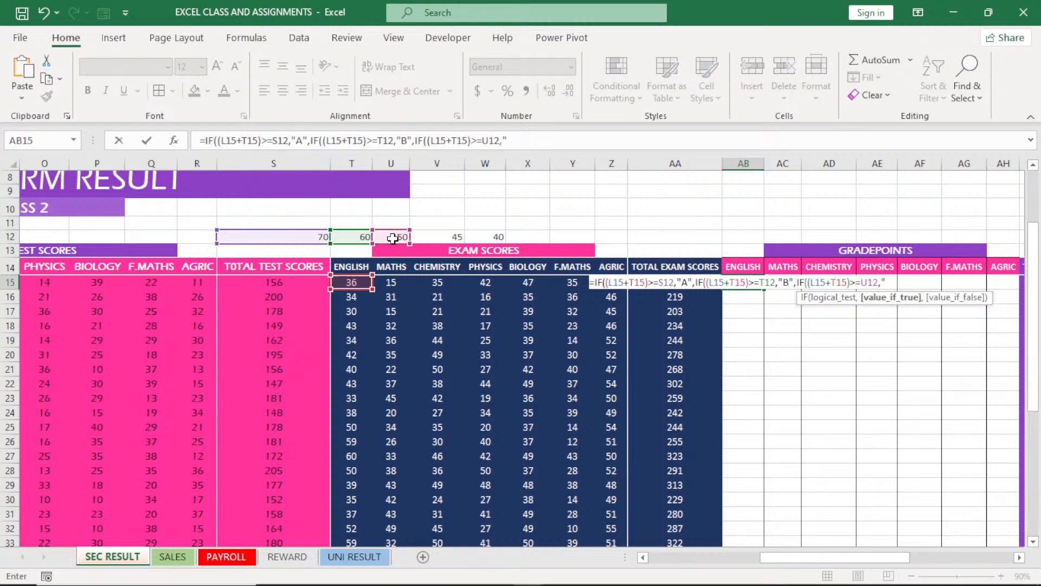
type("C\"")
type(",")
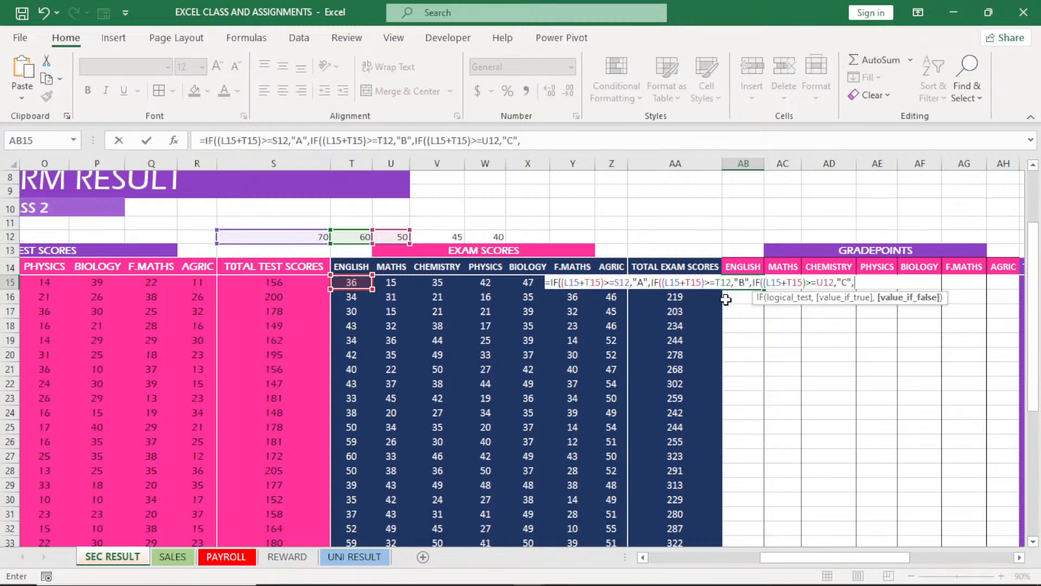
Nest a fourth IF in AB15 that tests (L15+T15)>=V12 and returns "D", continuing to its value-if-false argument
type("IF")
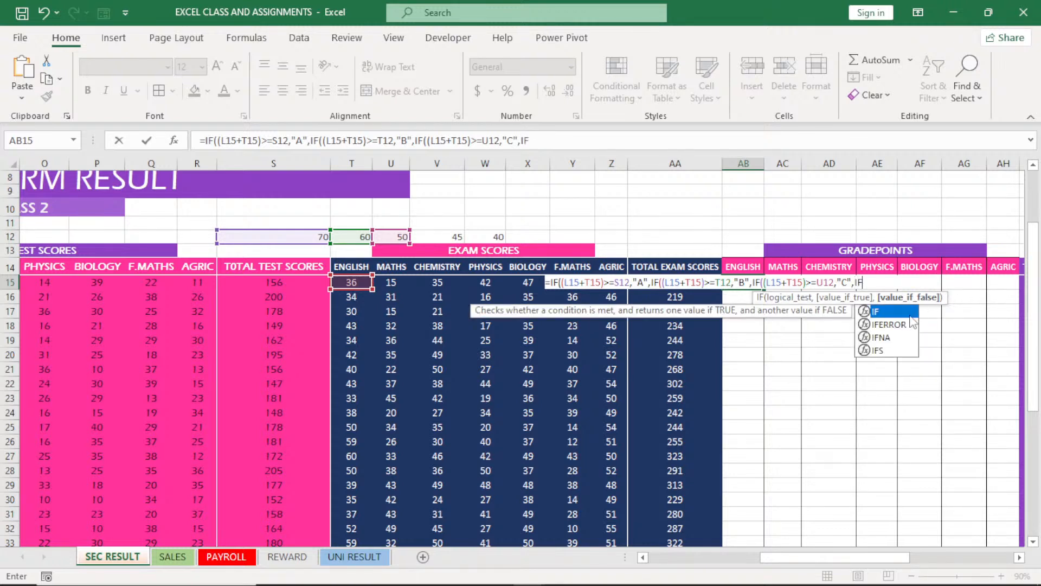
type("(")
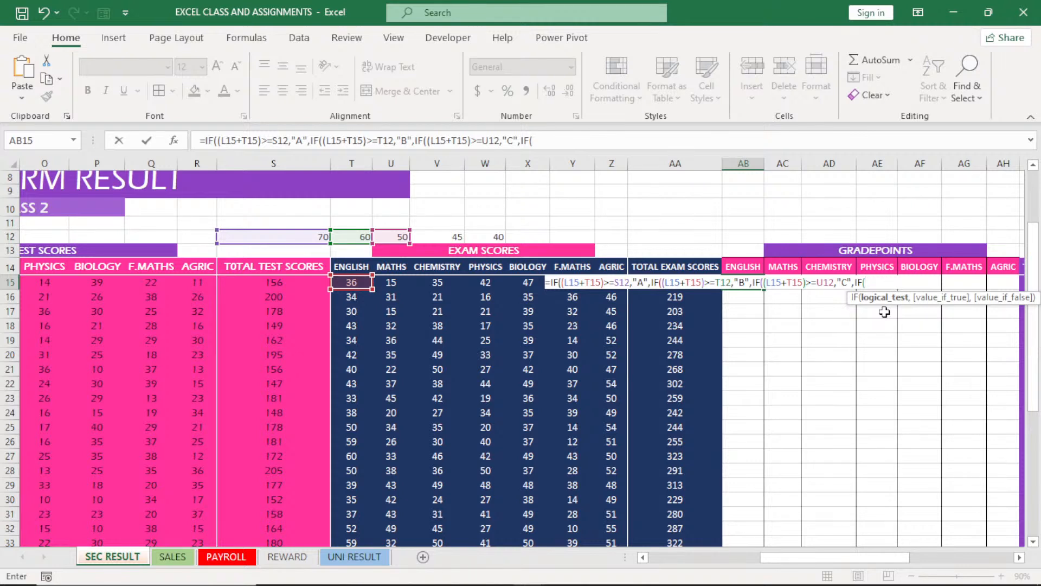
type("(L15+T15)>=")
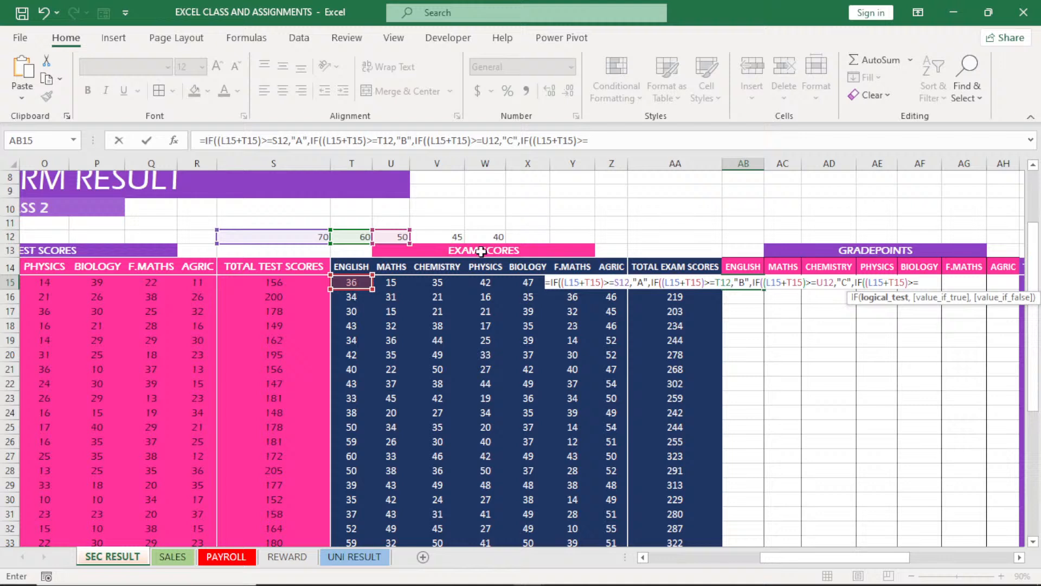
left_click(455, 239)
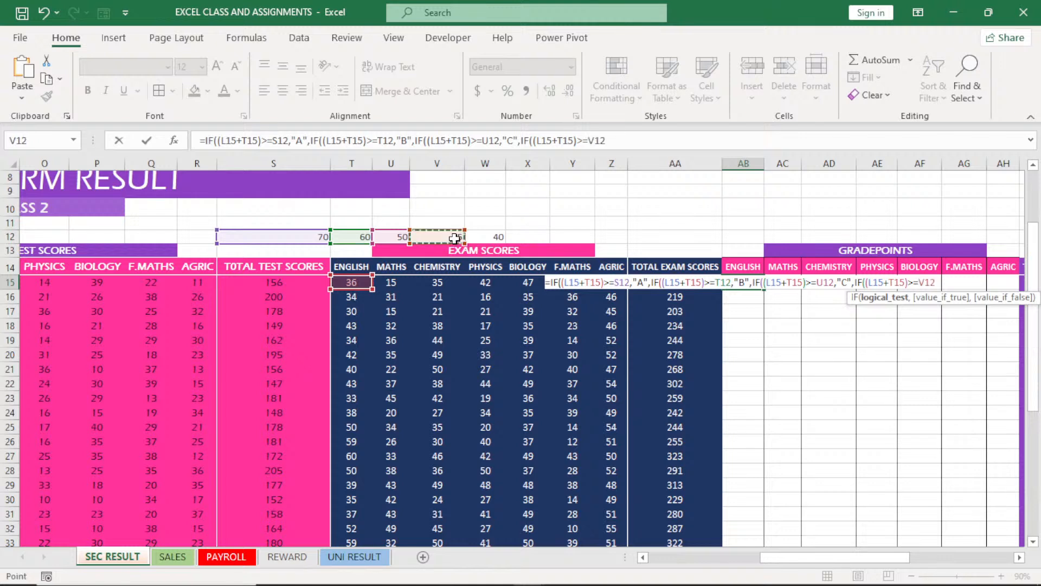
type(",")
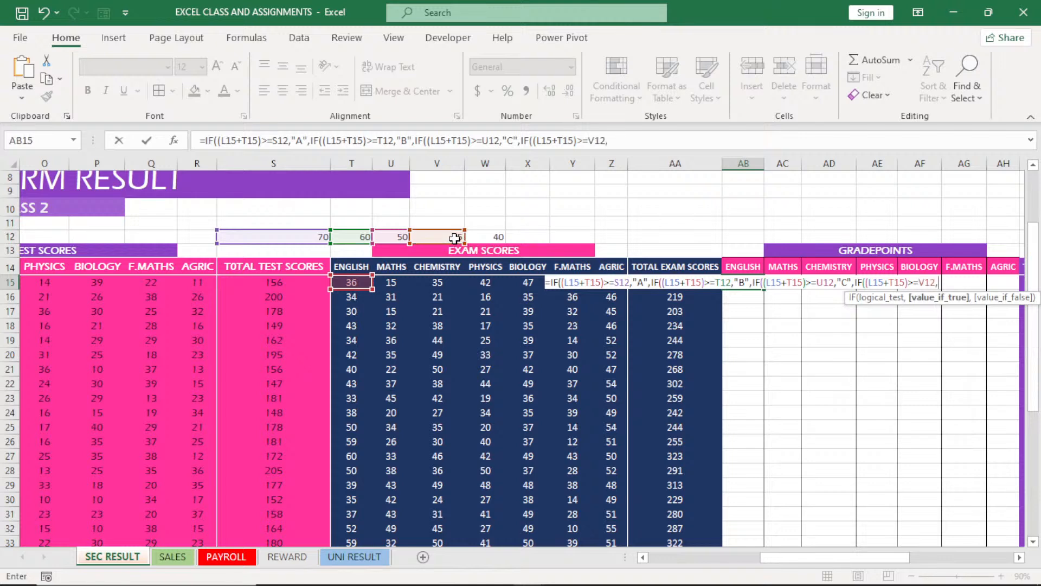
type("\"")
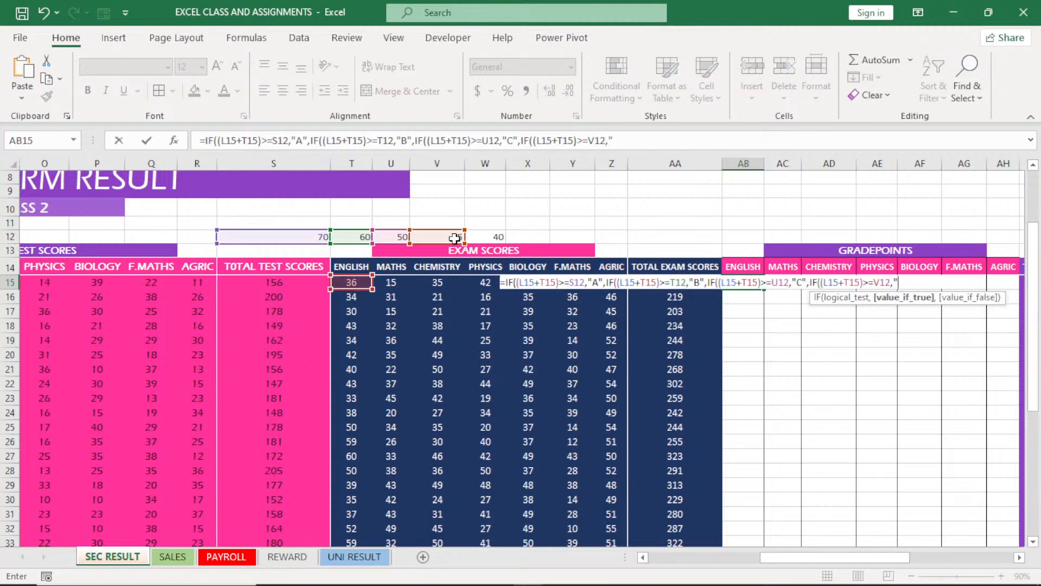
type("D\",")
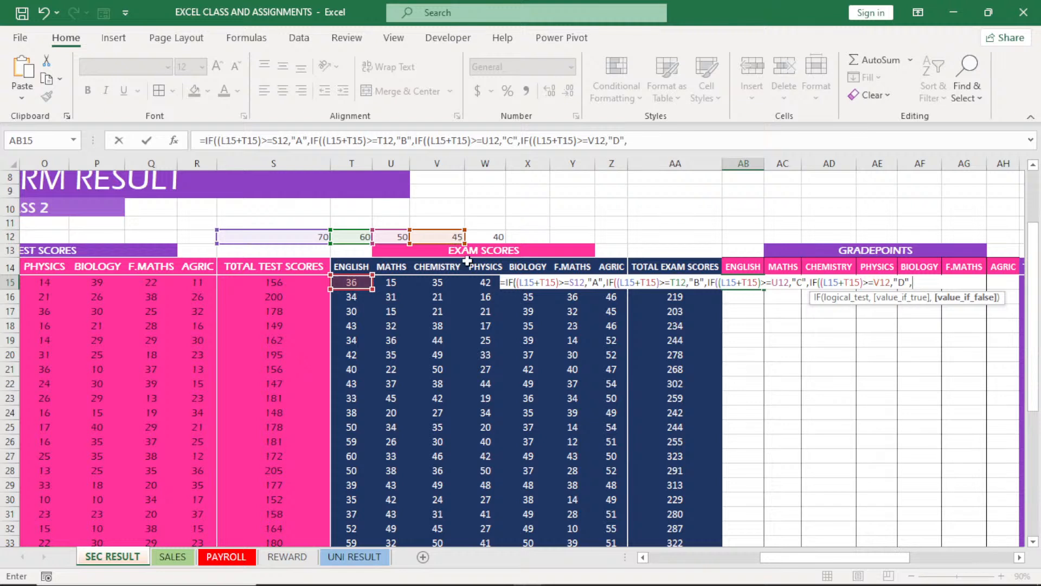
Nest a fifth IF in AB15 that tests (L15+T15)>=W12 and returns "E", continuing to its value-if-false argument
type("IF")
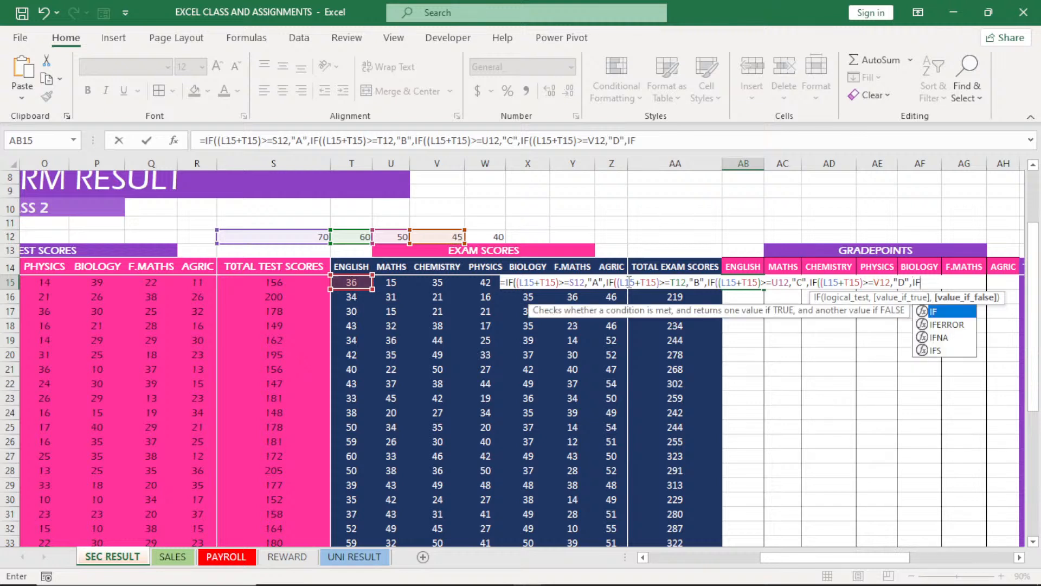
double_click(943, 311)
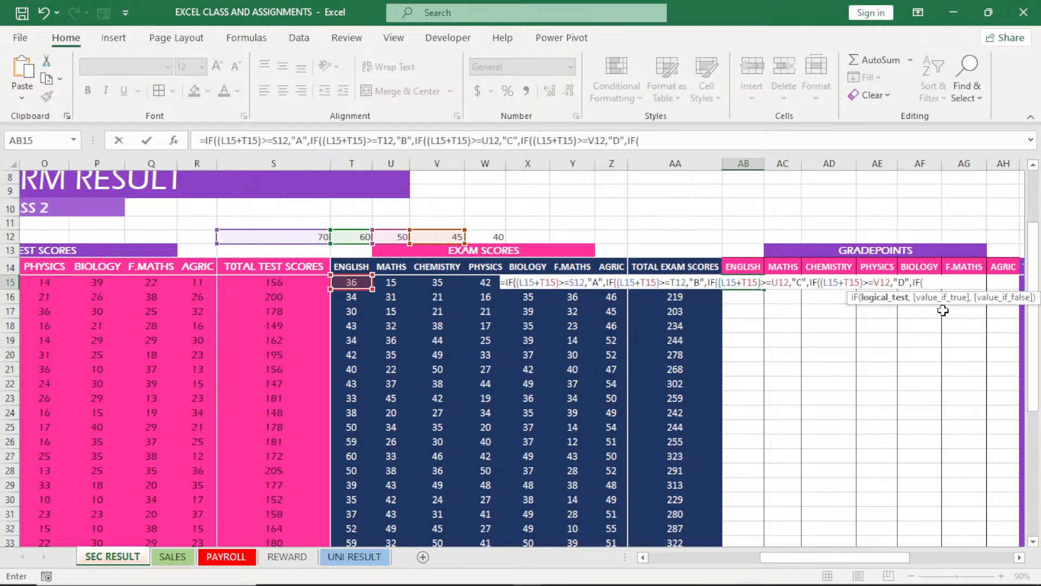
key("ctrl+v")
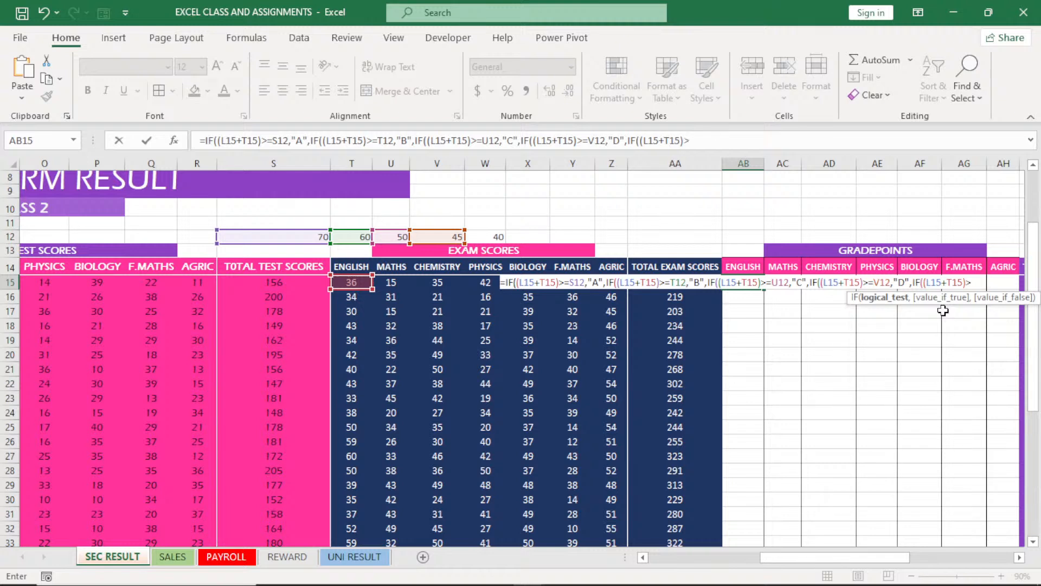
type(">=")
left_click(488, 238)
type(",")
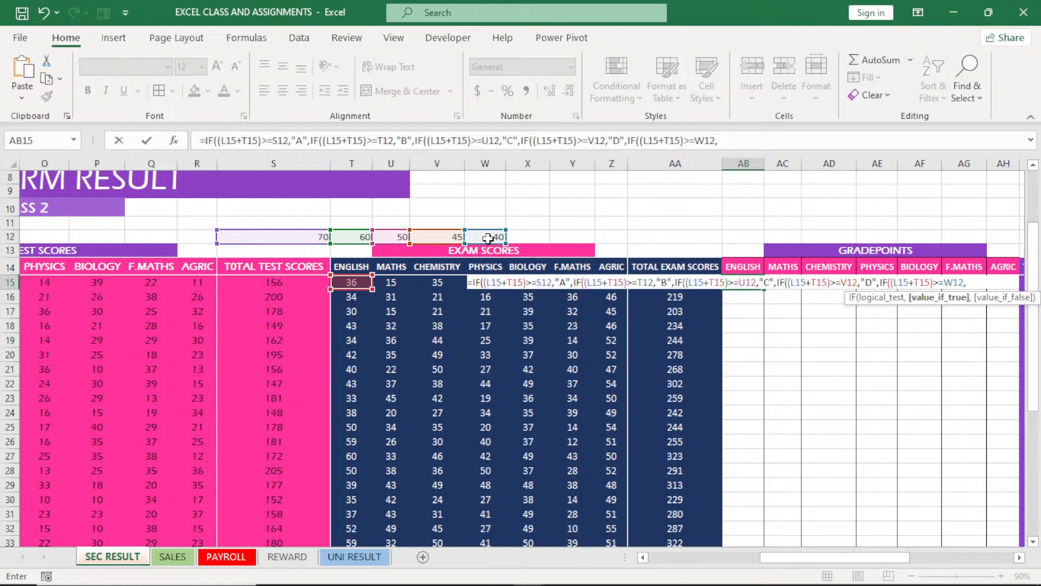
type("\"E\"")
Finish the AB15 formula with "F" as the final false value, close all five IFs and enter it
type(",")
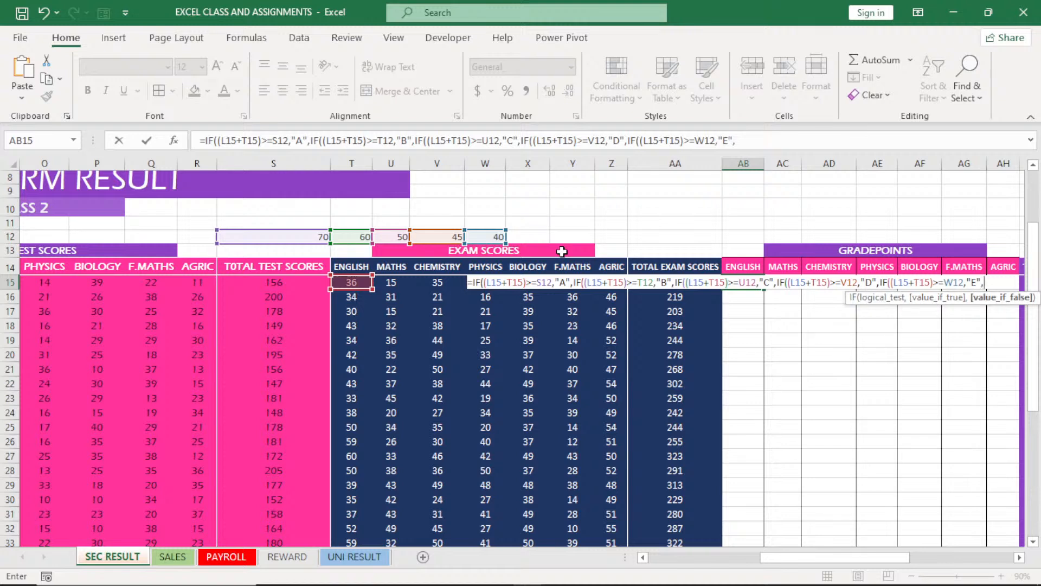
type("\"F")
type(")")
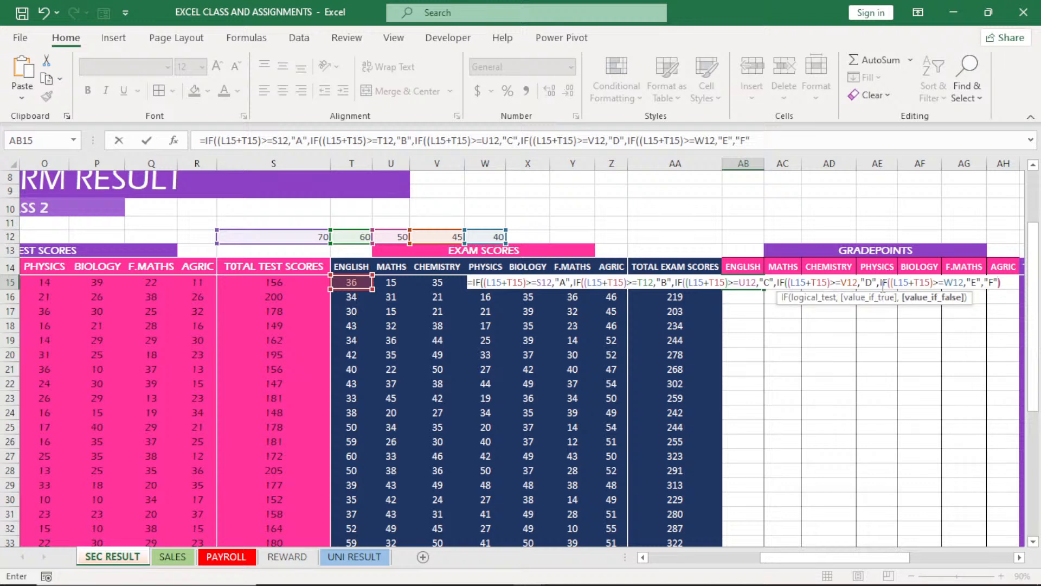
type("))))")
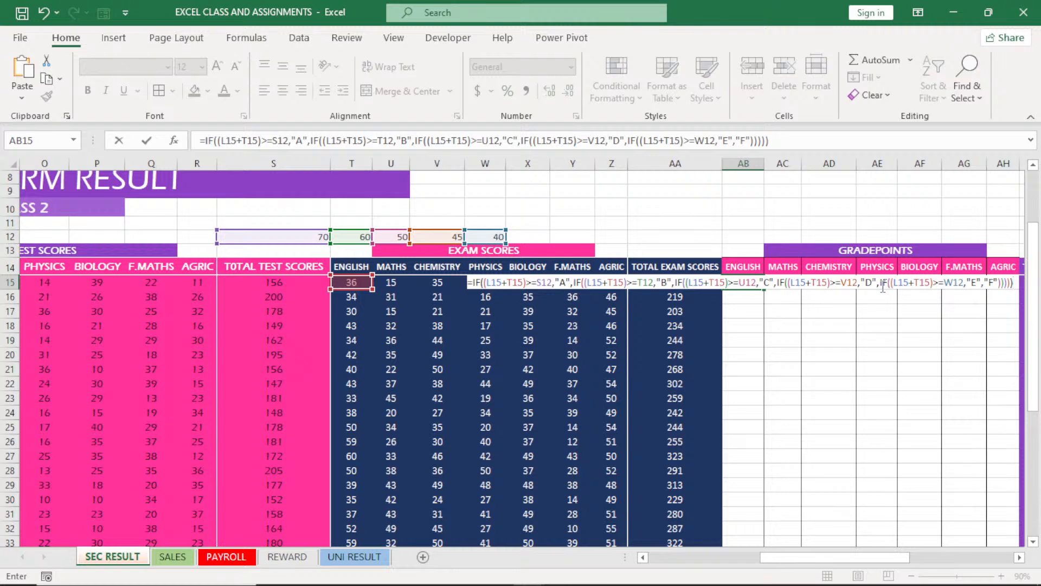
key("Return")
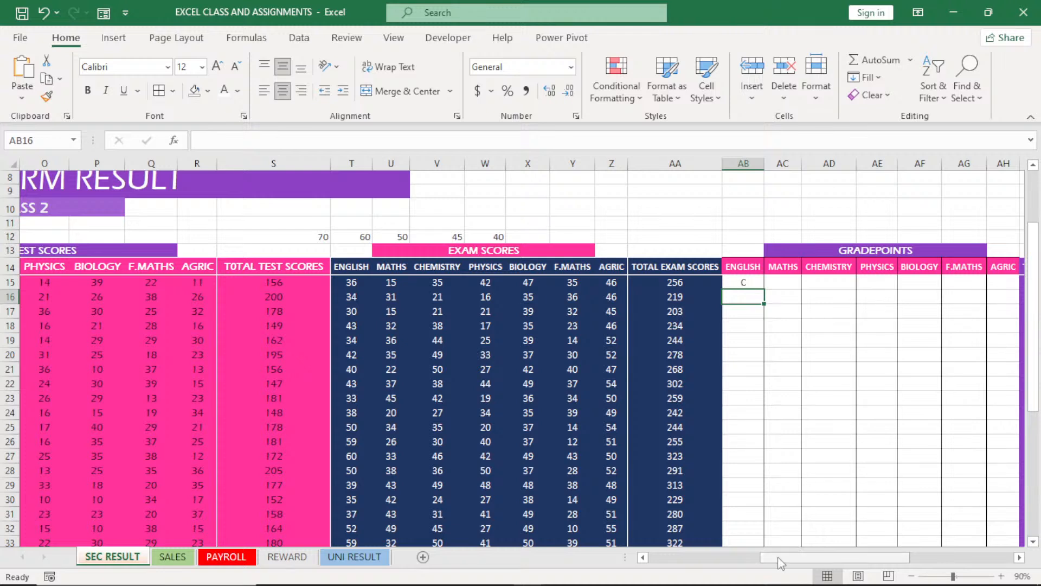
Review the AB15 formula and fill it down the ENGLISH gradepoint column for all students
left_click_drag(780, 563, 744, 569)
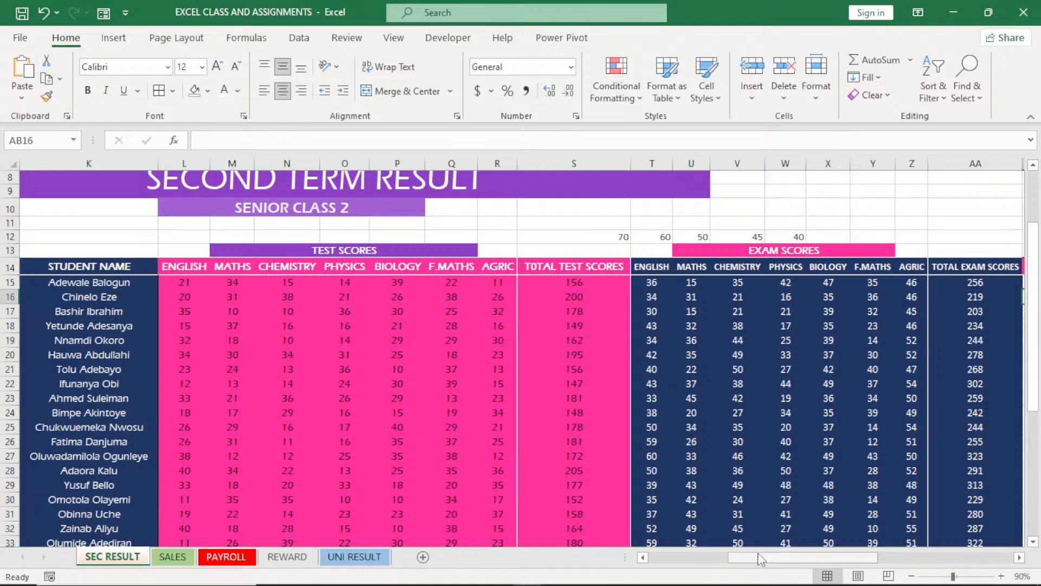
left_click_drag(761, 560, 808, 545)
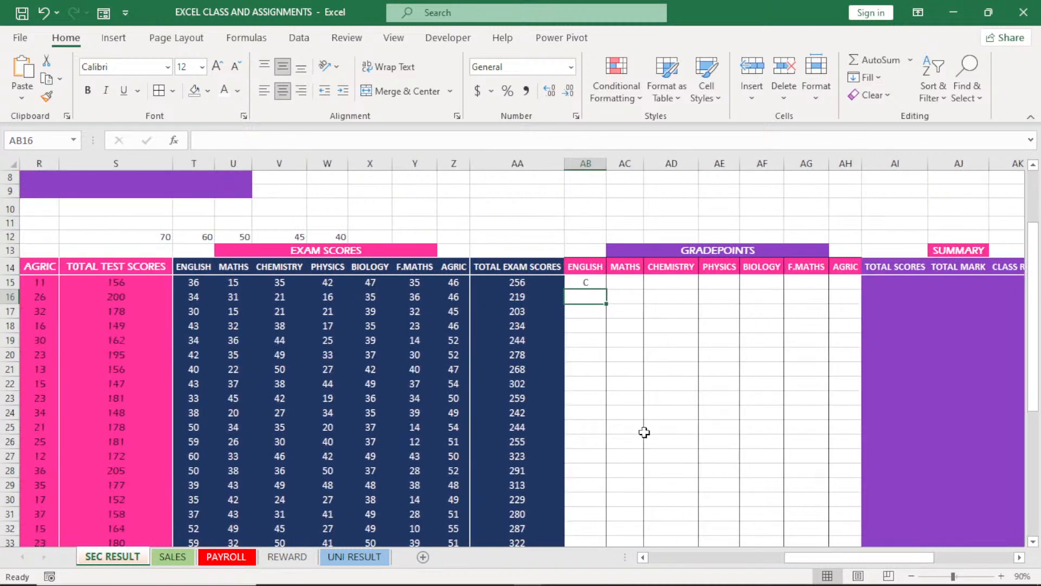
double_click(594, 282)
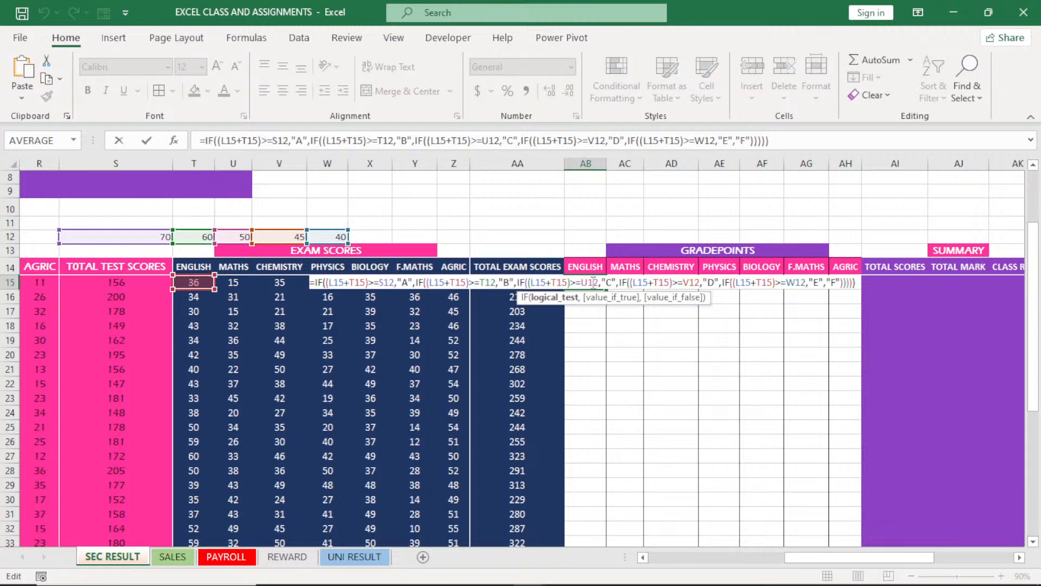
key("Return")
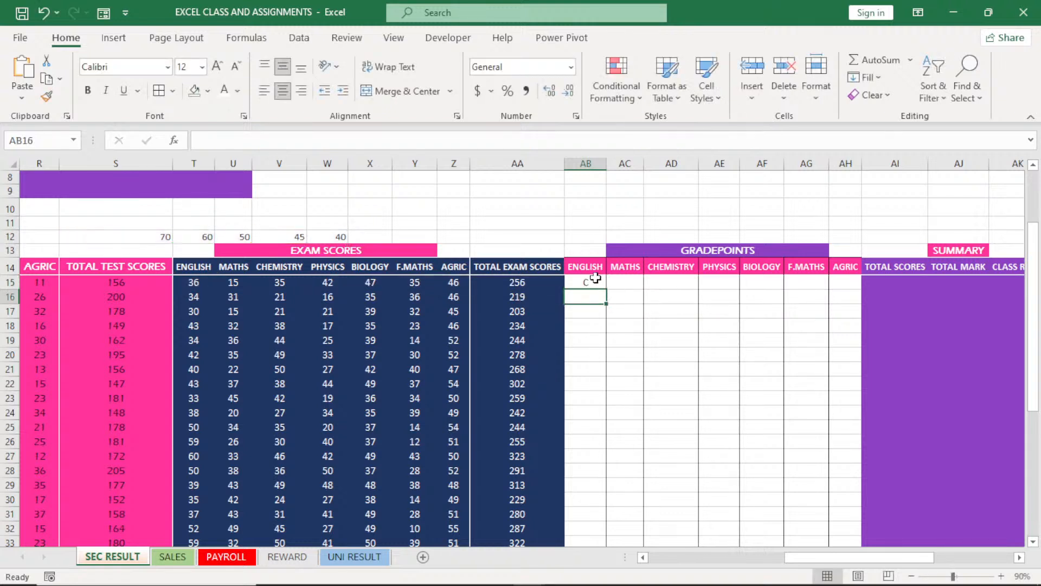
left_click(597, 280)
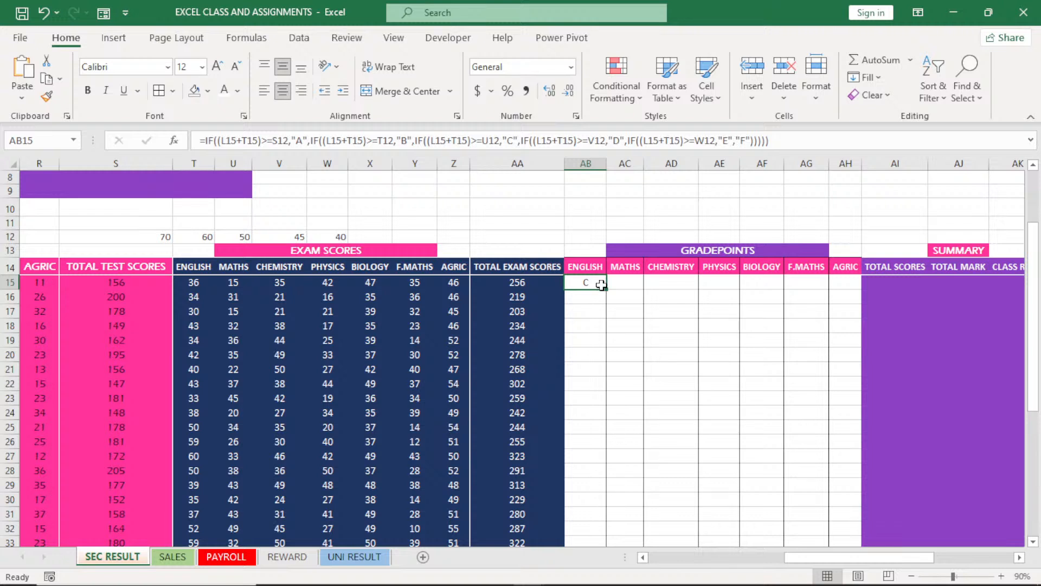
double_click(601, 285)
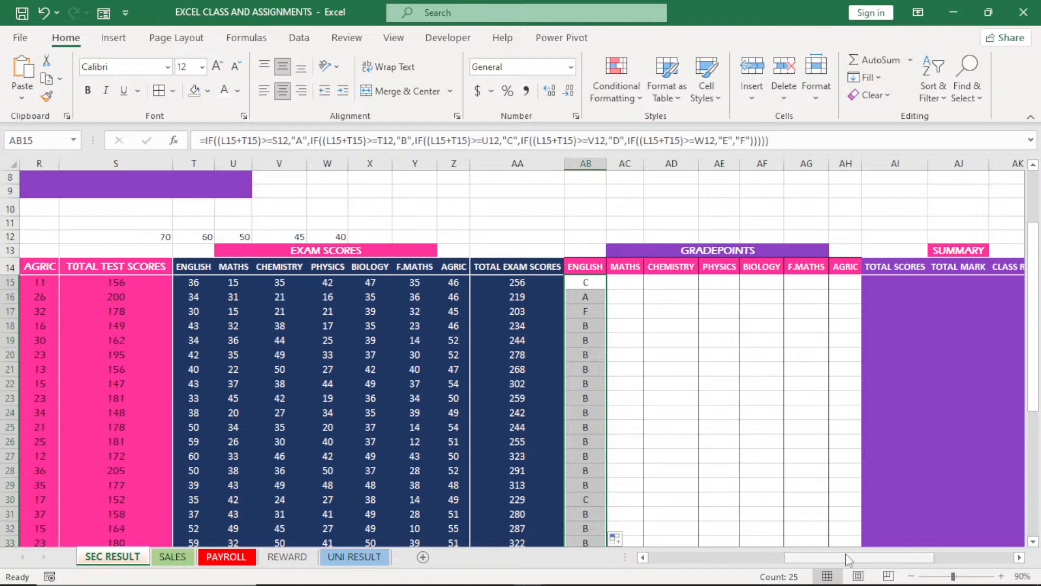
Check row 17's English test and exam scores against its gradepoint letter, and inspect the filled ENGLISH gradepoints and the AB15 formula
left_click_drag(845, 553, 798, 576)
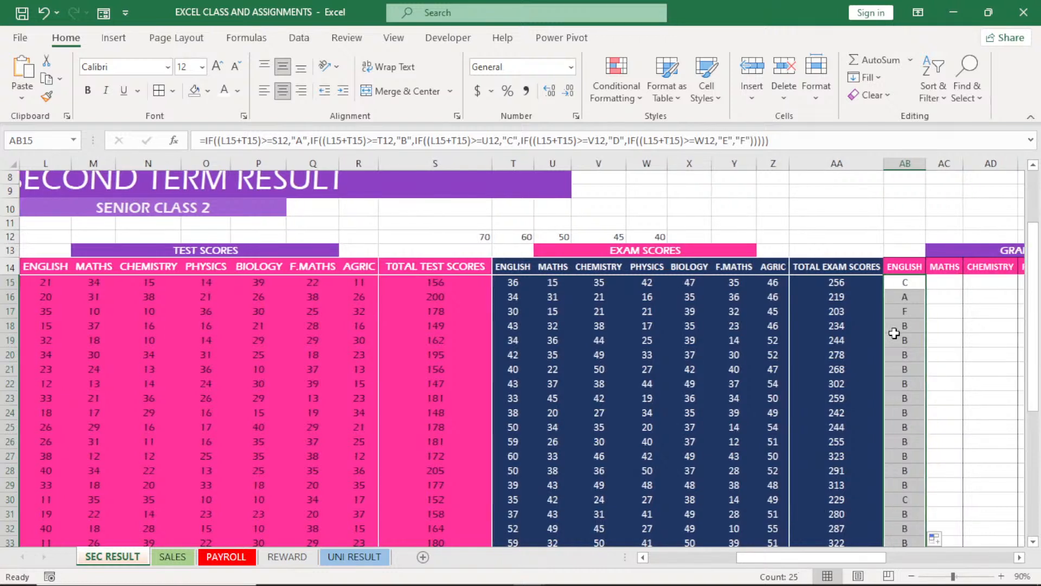
left_click(3, 313)
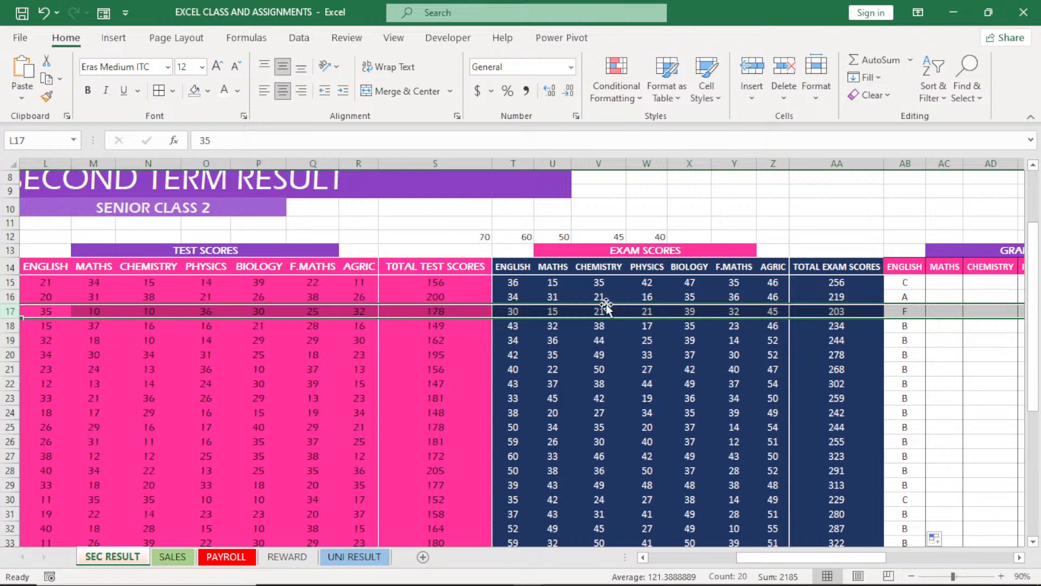
left_click(911, 282)
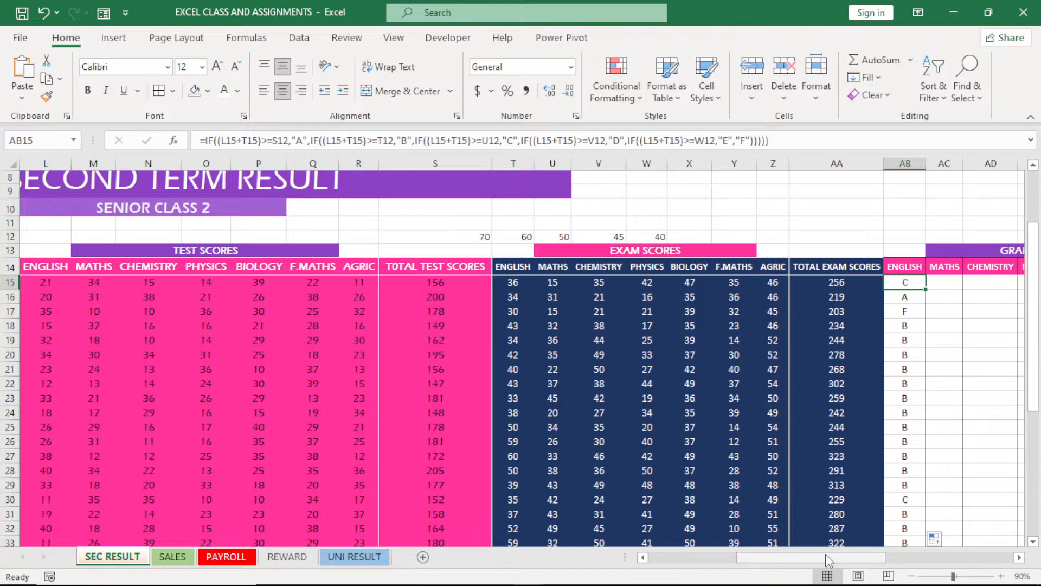
left_click_drag(827, 560, 858, 562)
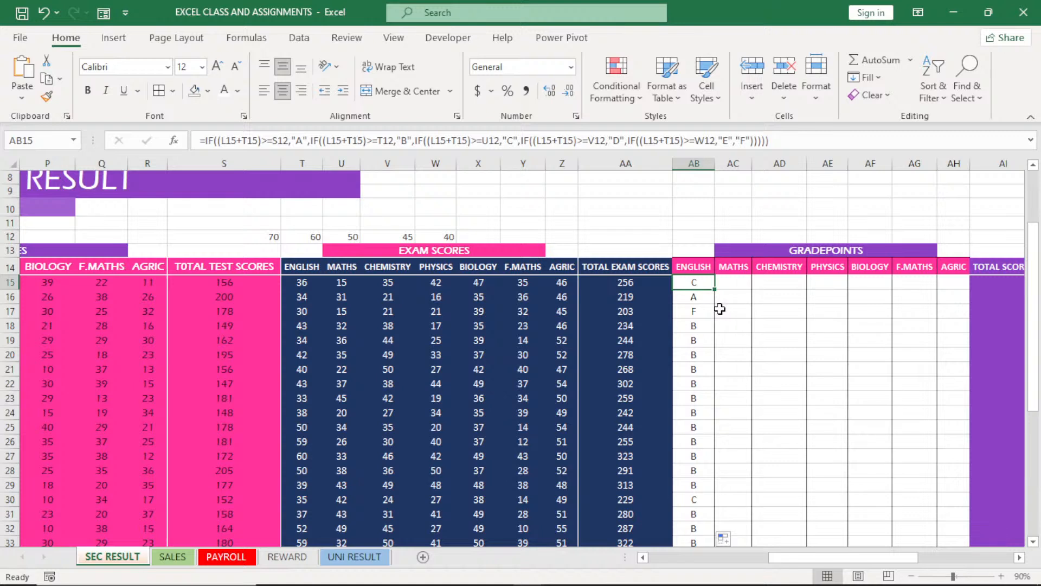
key("ctrl+shift+Down")
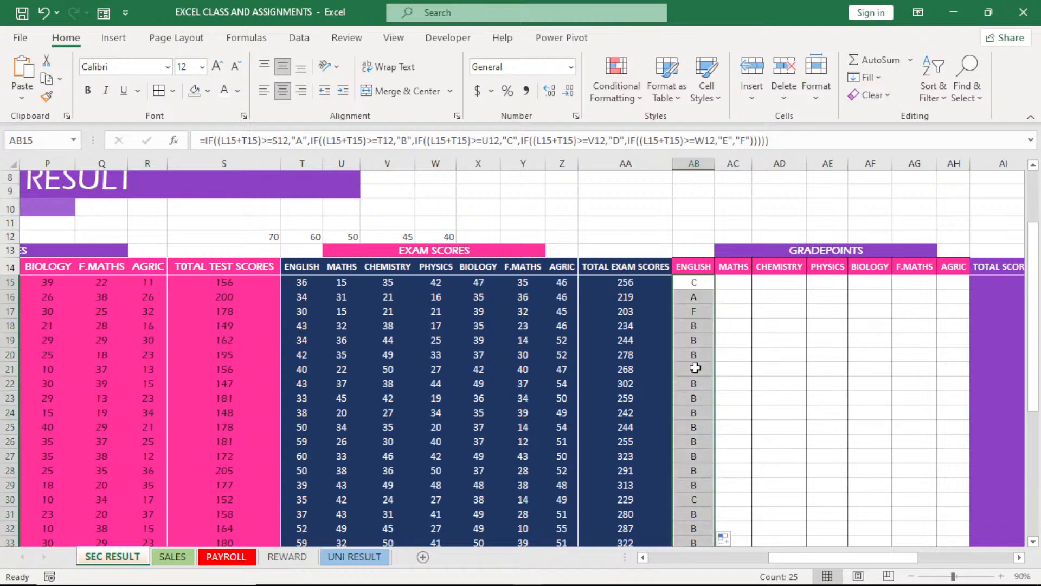
left_click(698, 280)
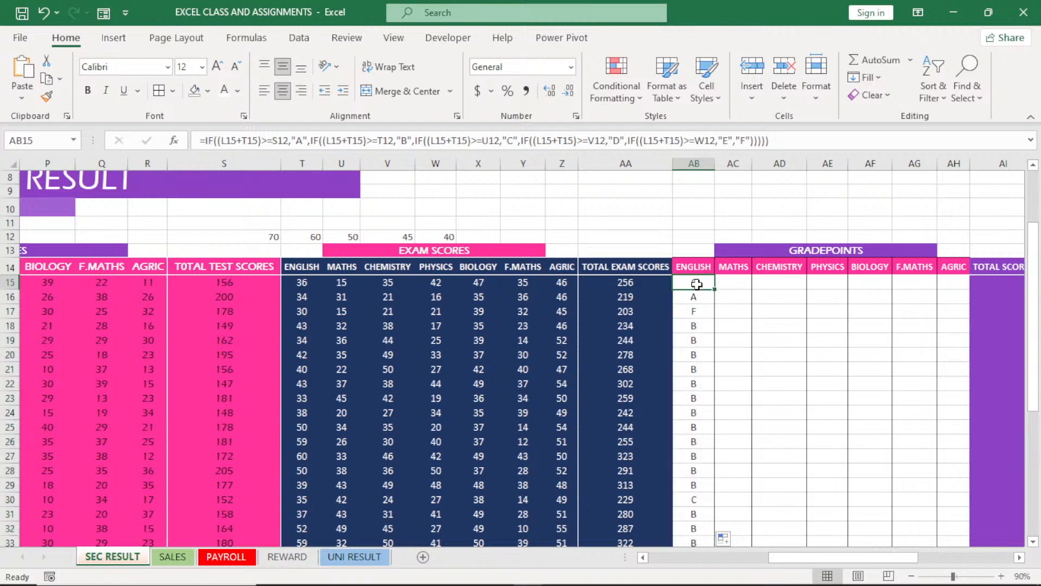
Enter the note RELATIVE in cell V9, above the grade thresholds
left_click(393, 191)
type("REL")
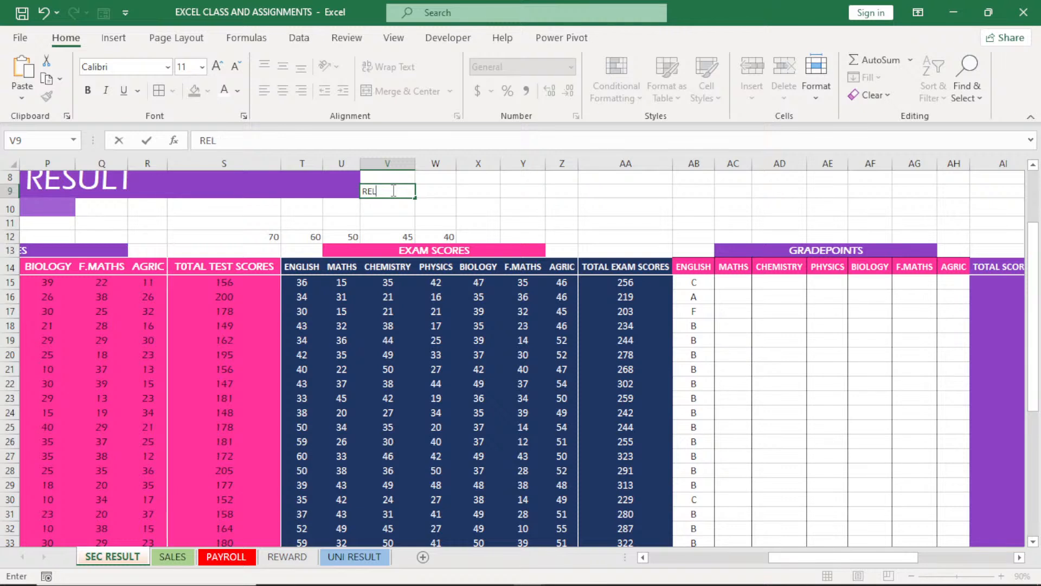
type("ATIVE")
left_click(596, 282)
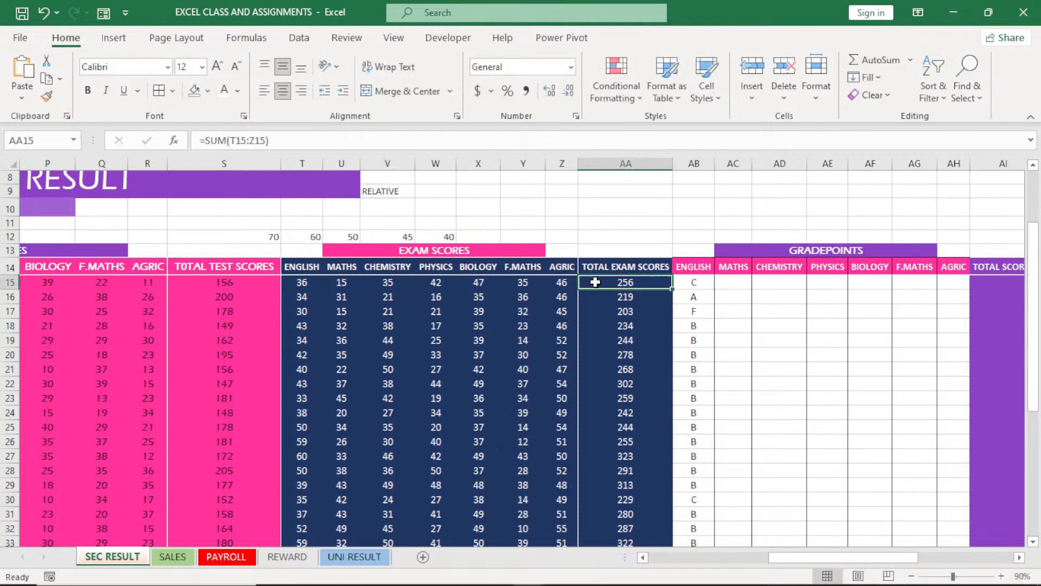
Compare the threshold references in the AB15 and AB16 ENGLISH gradepoint formulas to see how they shift down the column
left_click(690, 284)
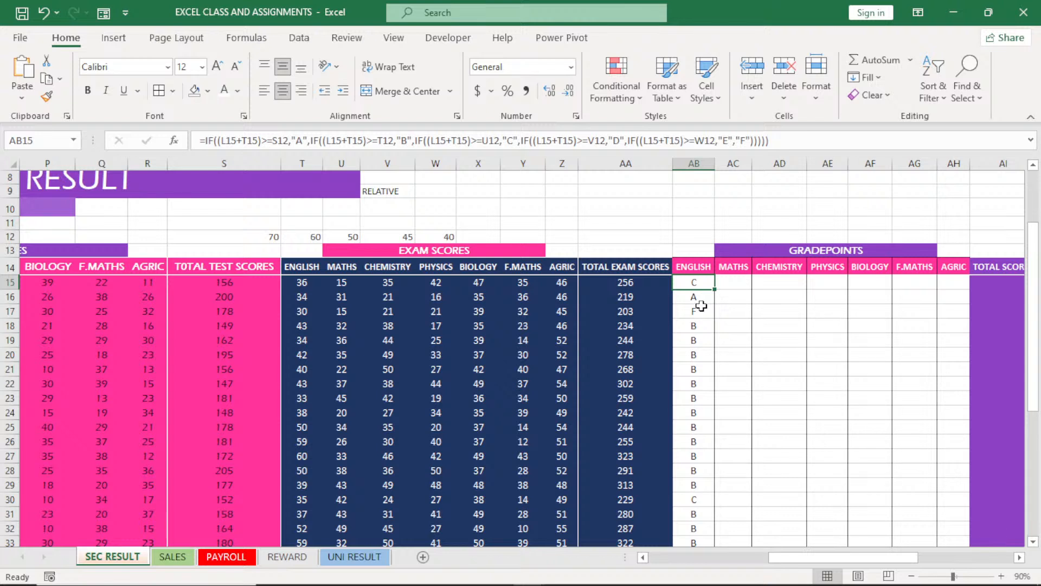
double_click(689, 283)
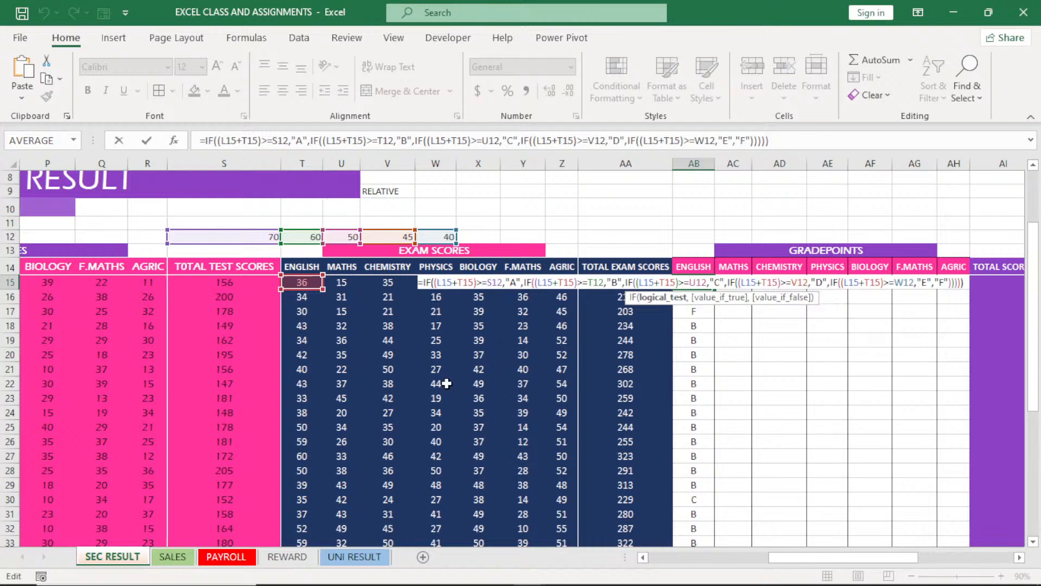
key("Return")
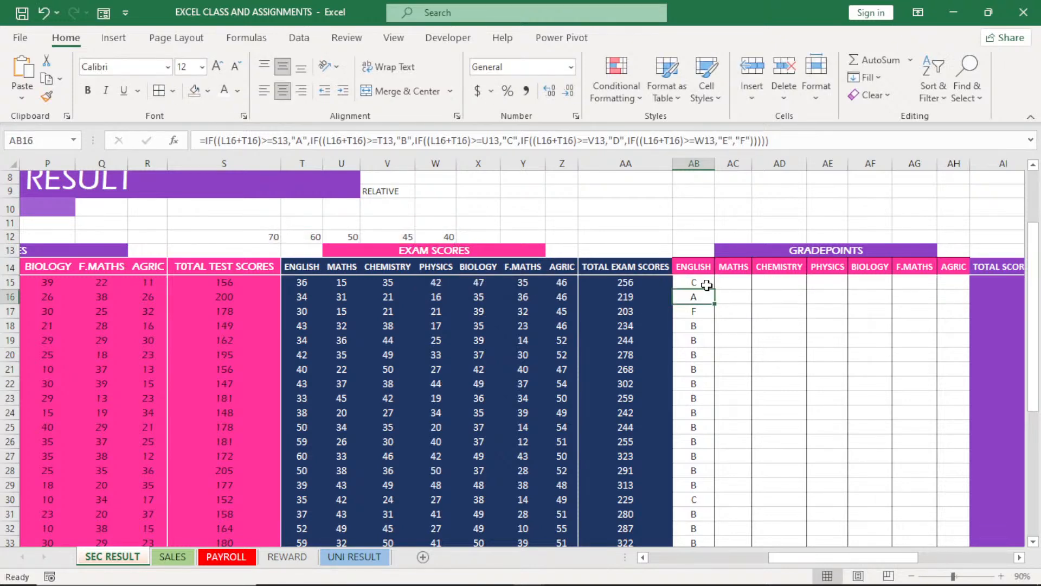
double_click(702, 297)
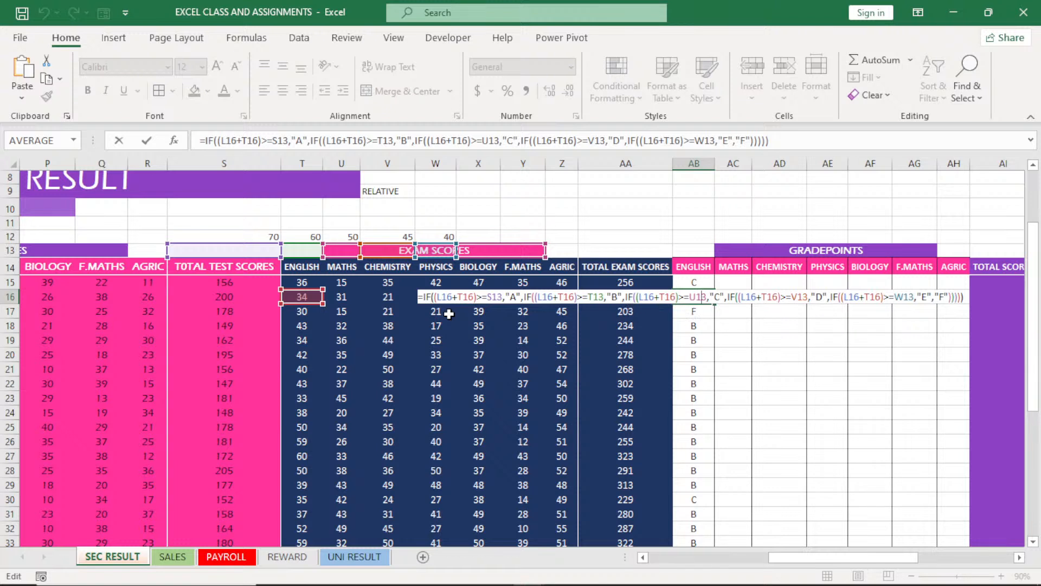
key("Return")
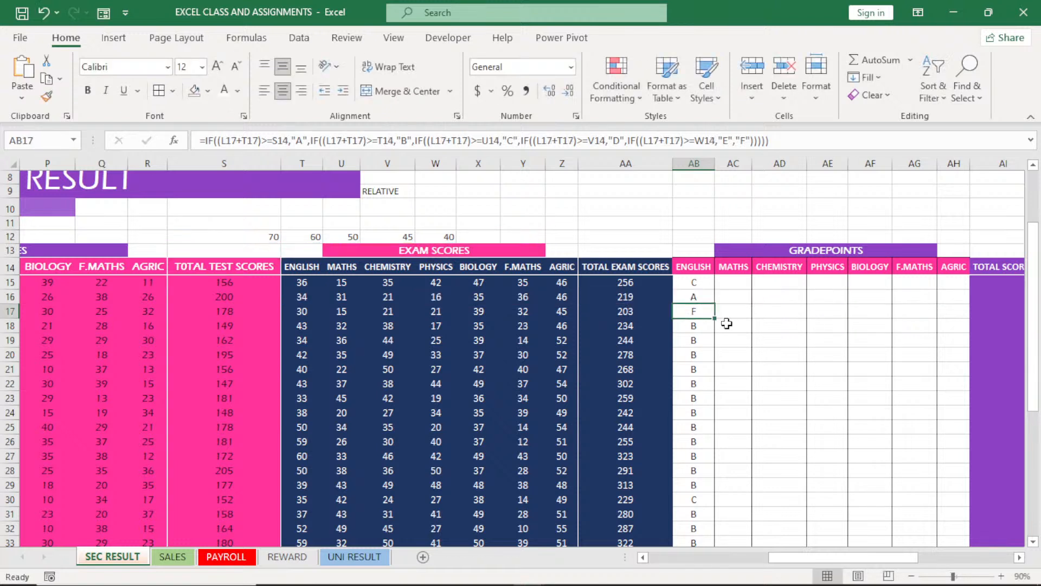
left_click(697, 281)
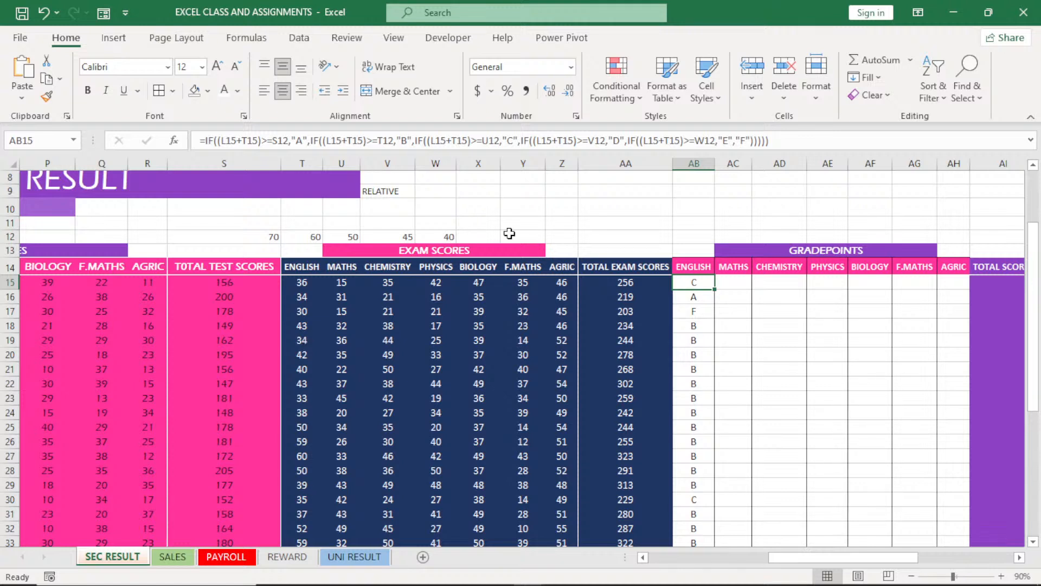
double_click(694, 296)
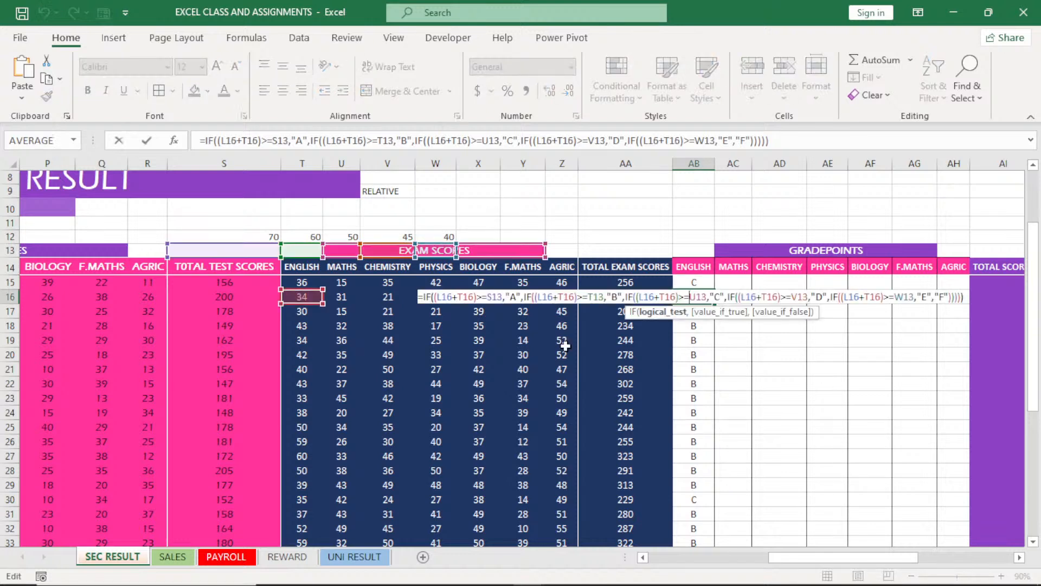
key("Return")
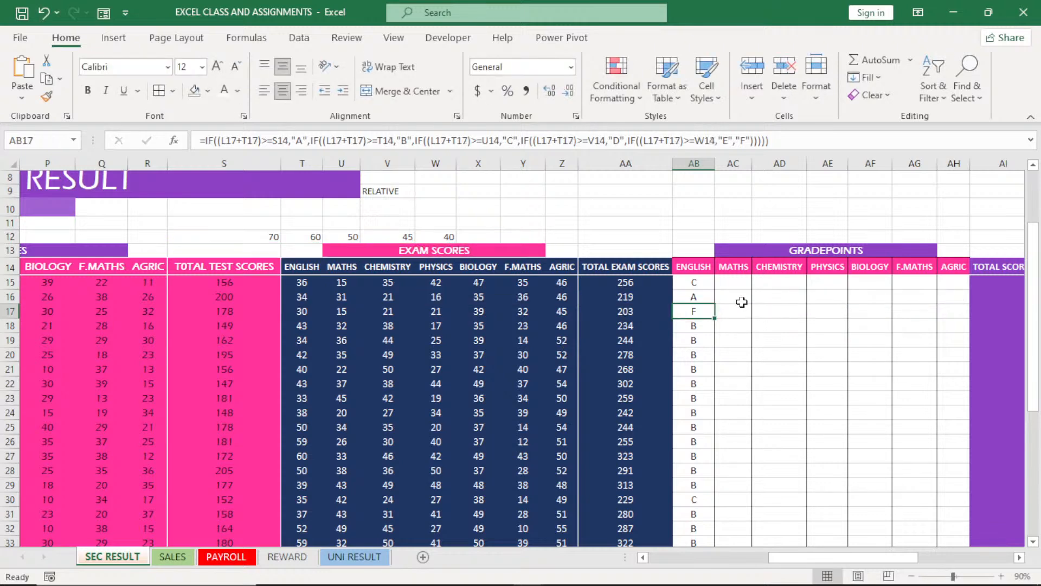
Trace the cells referenced by the AB20 gradepoint formula and check threshold cells S12 and T12
double_click(694, 355)
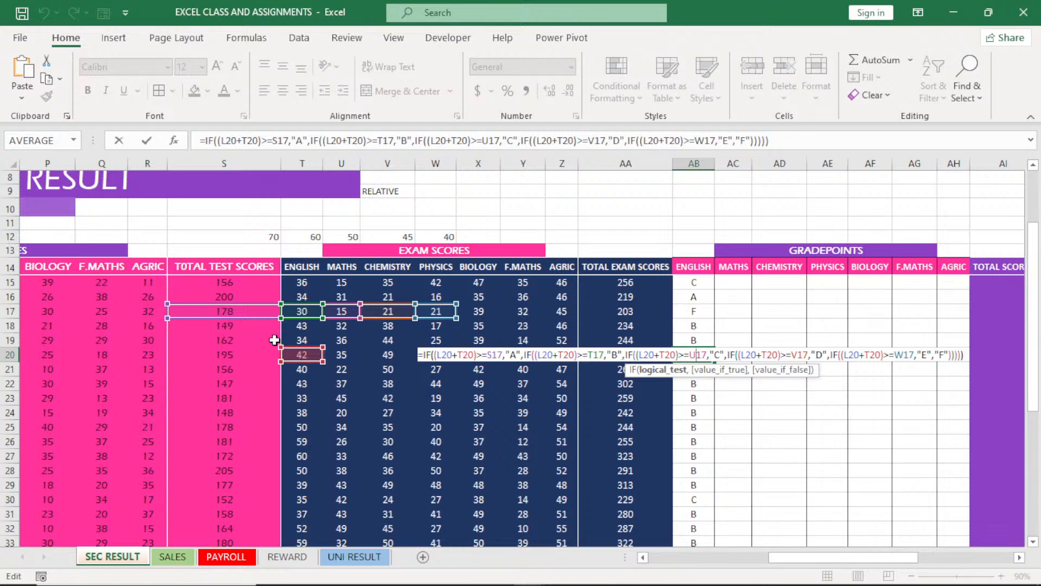
key("Return")
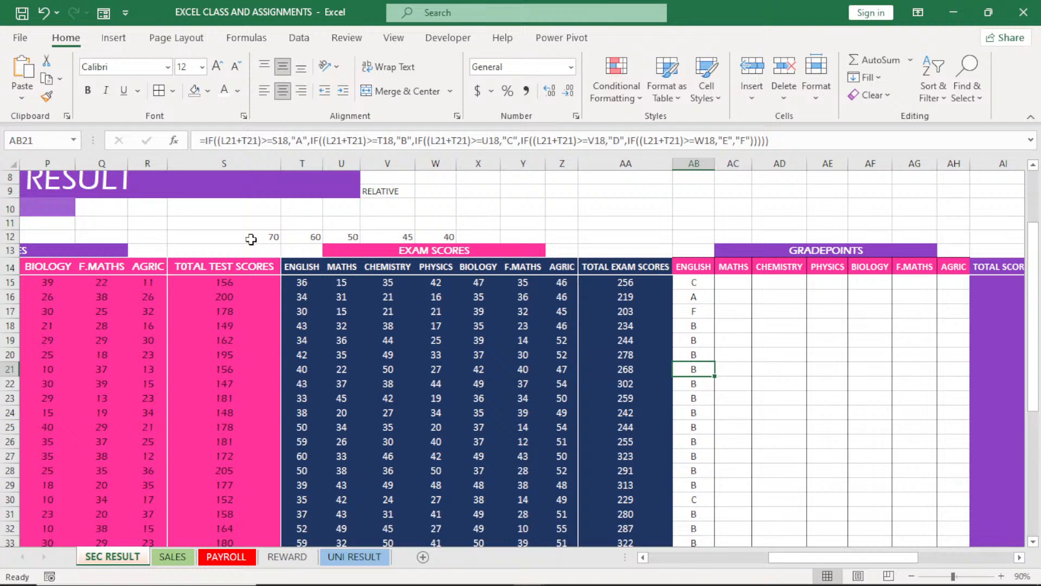
double_click(271, 240)
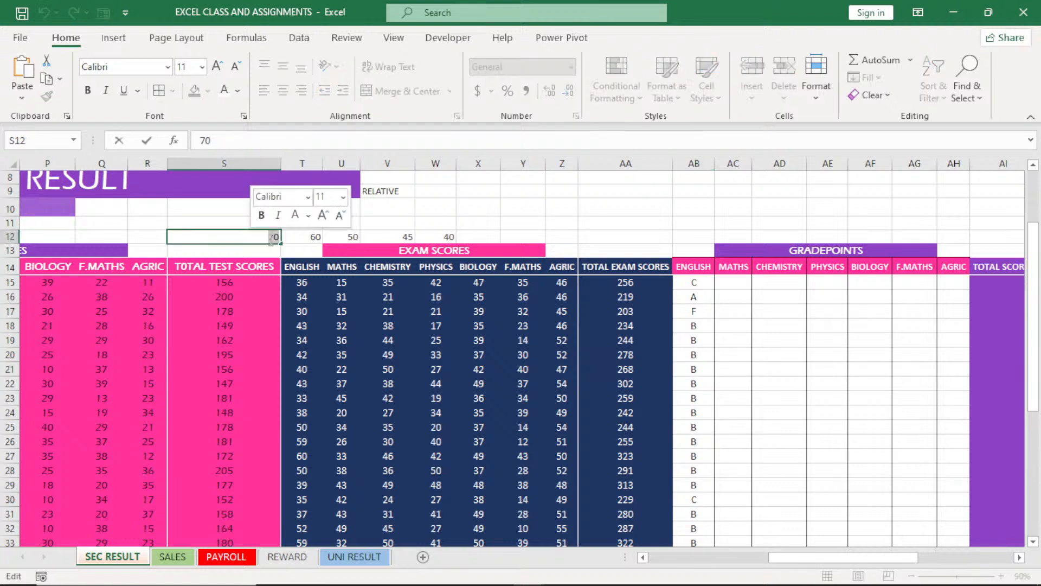
key("Escape")
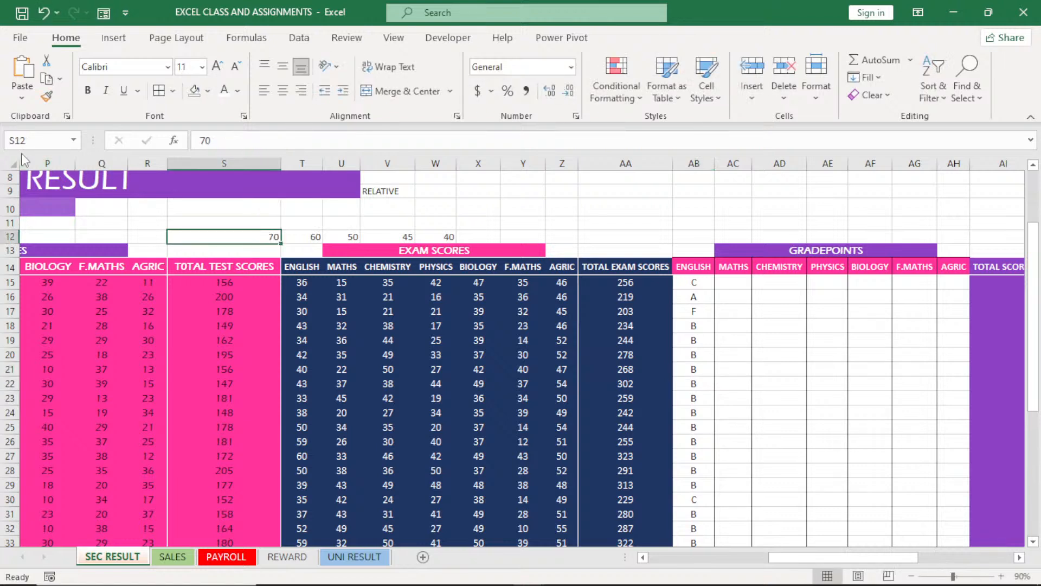
left_click(286, 240)
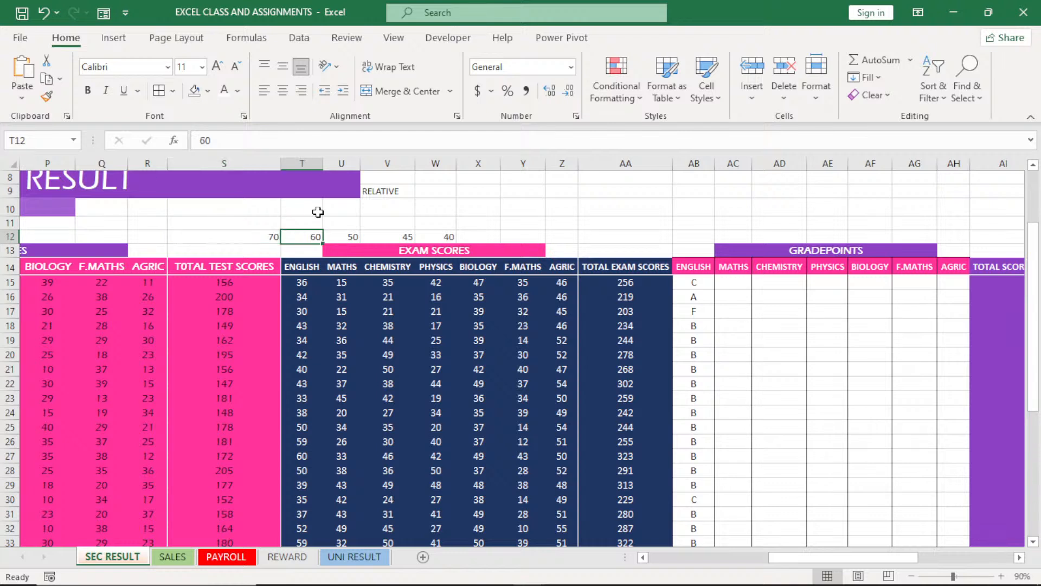
Make the threshold references in the AB15 formula absolute as $S$12, $T$12, $U$12, $V$12 and $W$12, and enter it
left_click(695, 286)
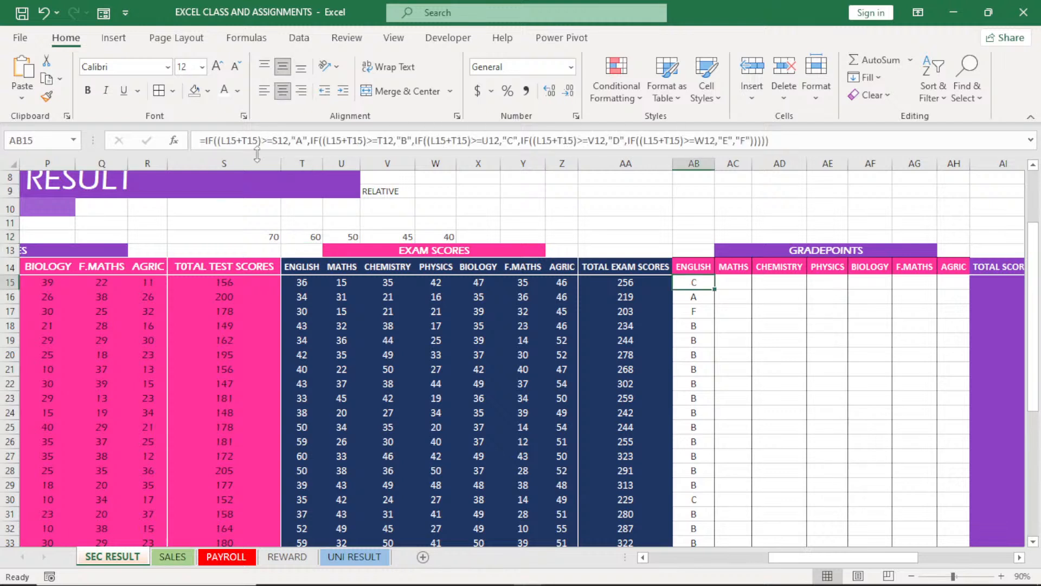
left_click(282, 141)
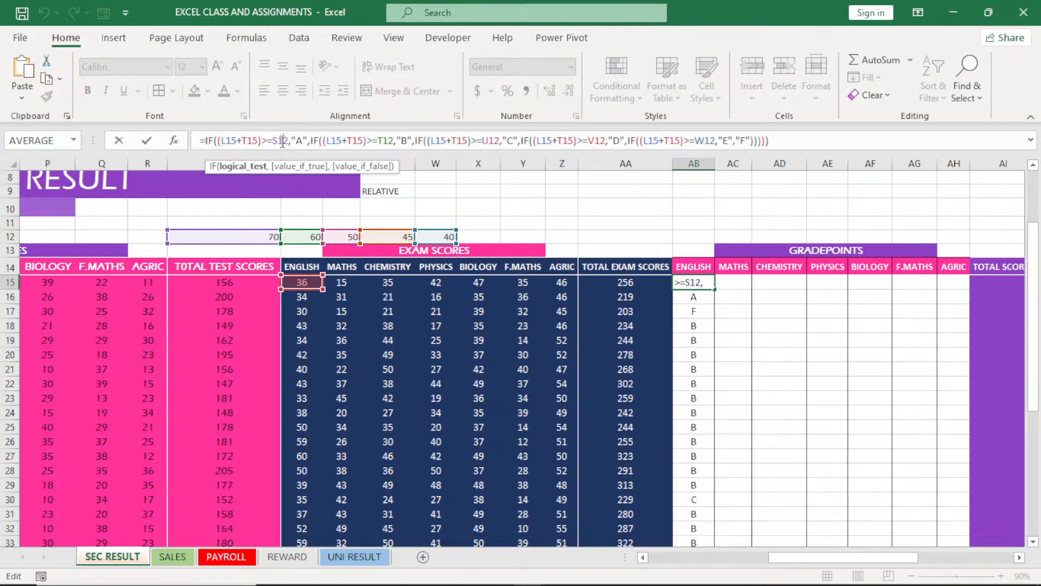
key("F4")
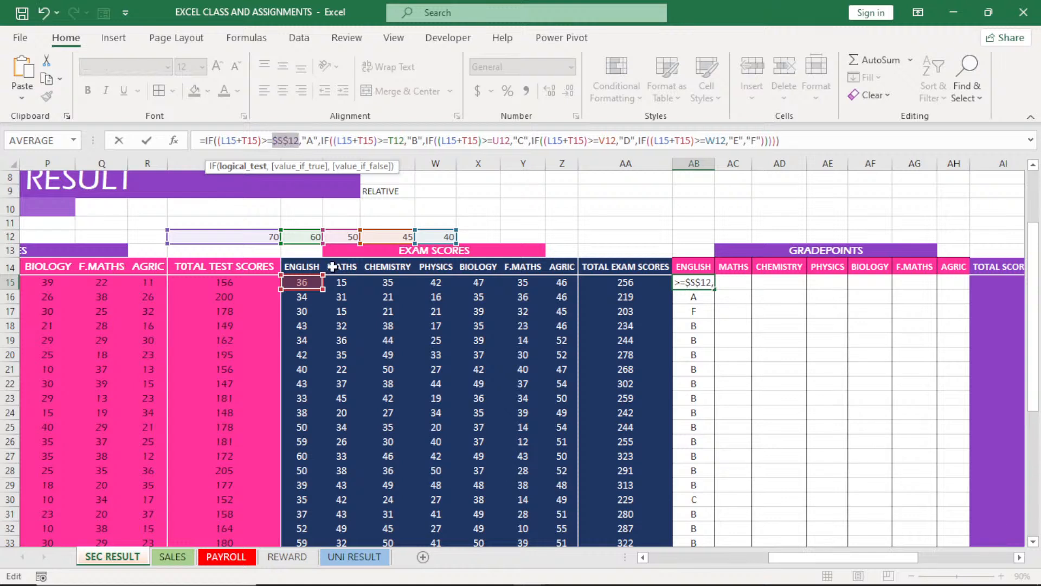
mouse_move(377, 583)
left_click(394, 141)
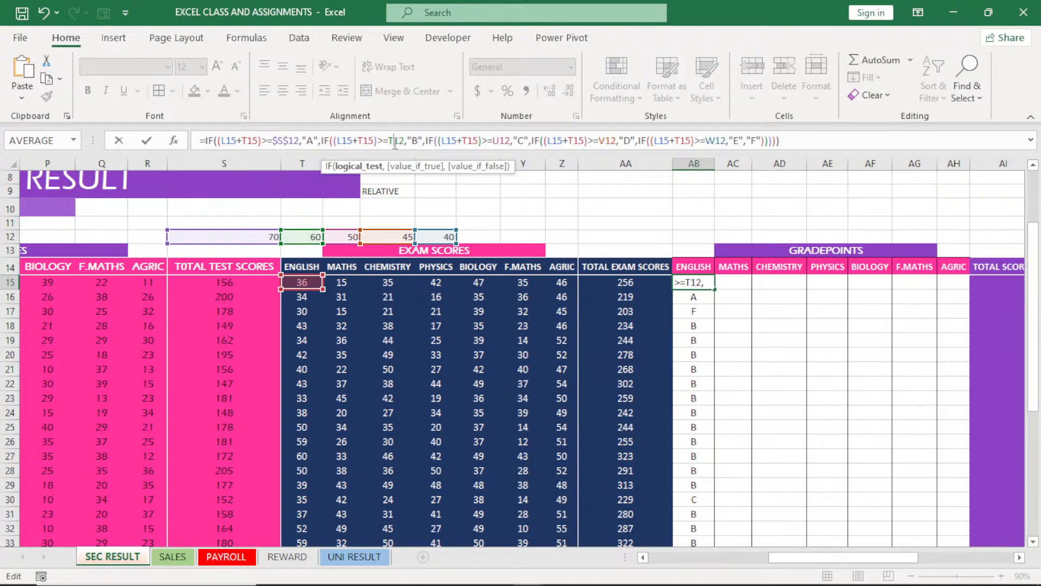
key("F4")
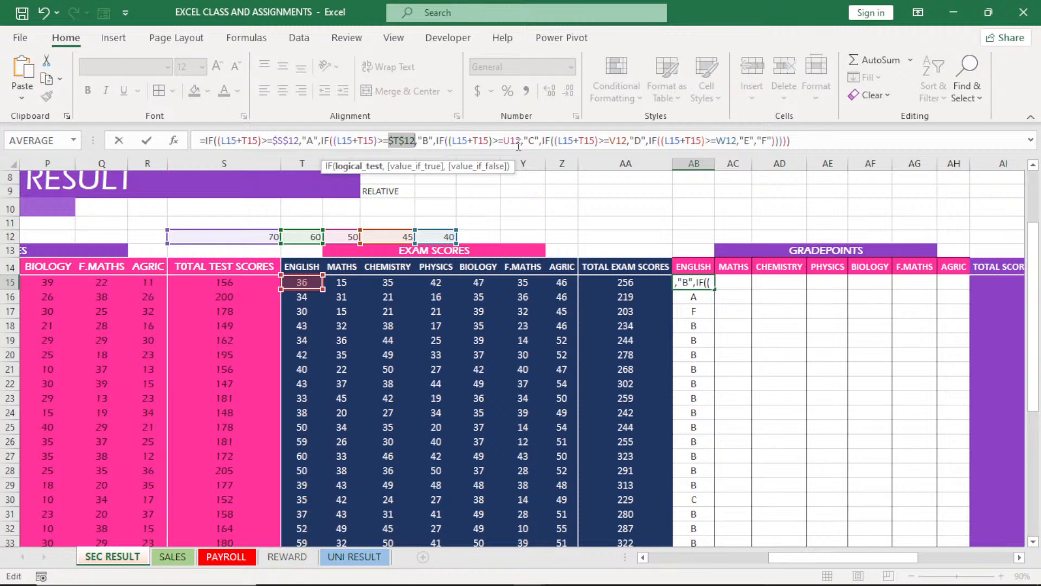
left_click(513, 141)
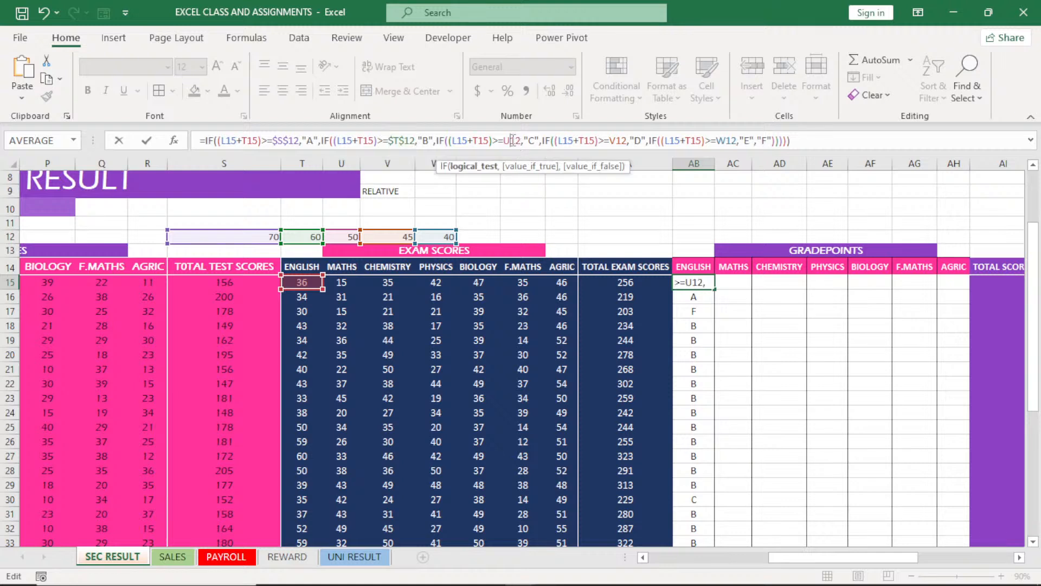
key("F4")
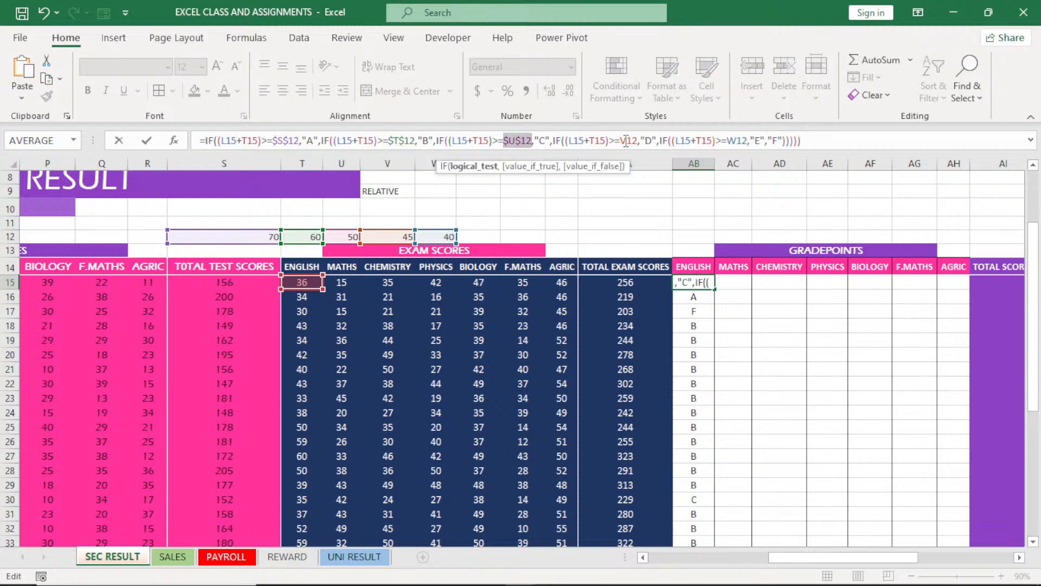
left_click(627, 141)
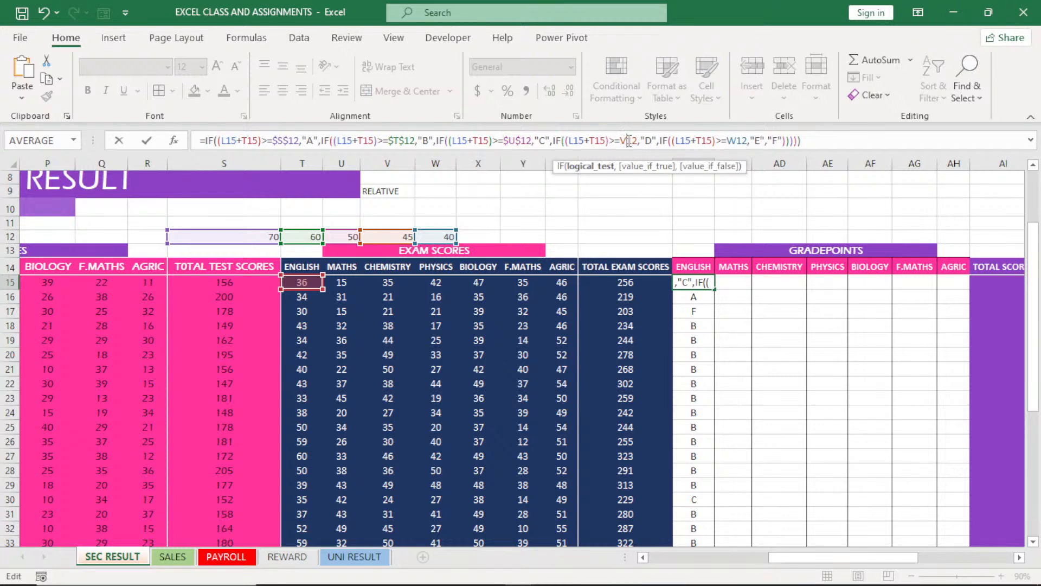
key("F4")
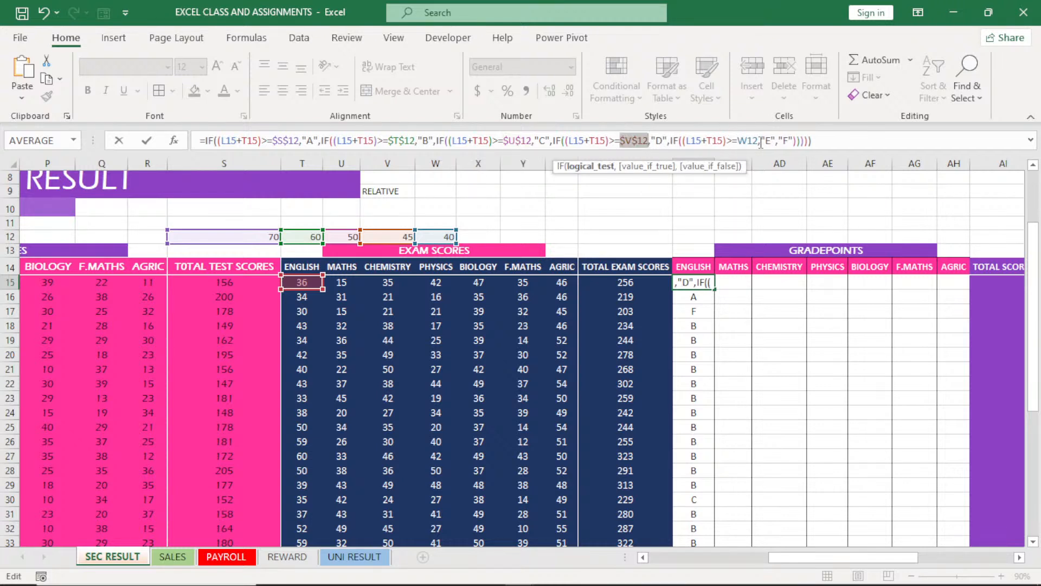
left_click(749, 140)
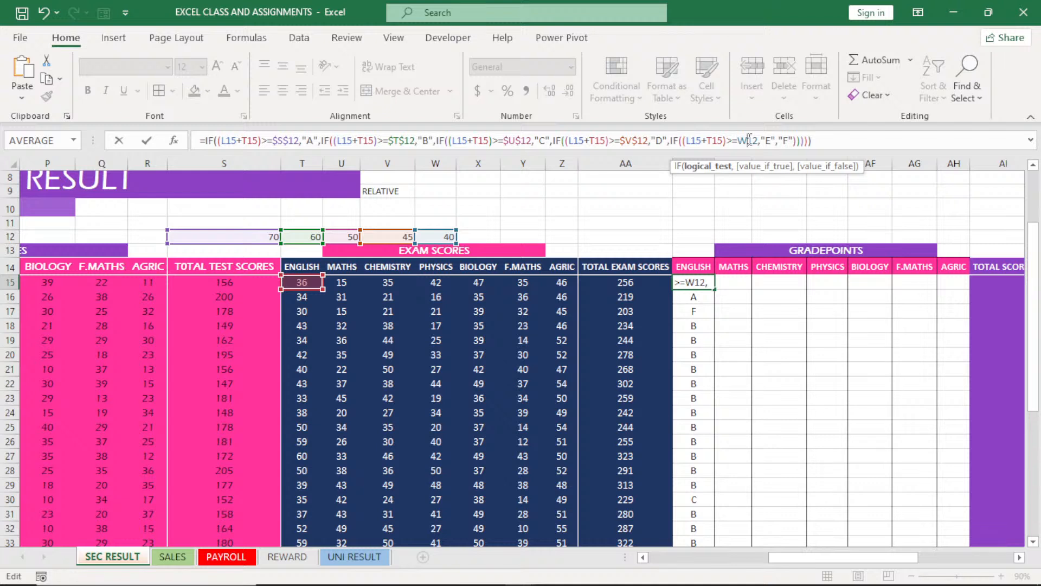
key("F4")
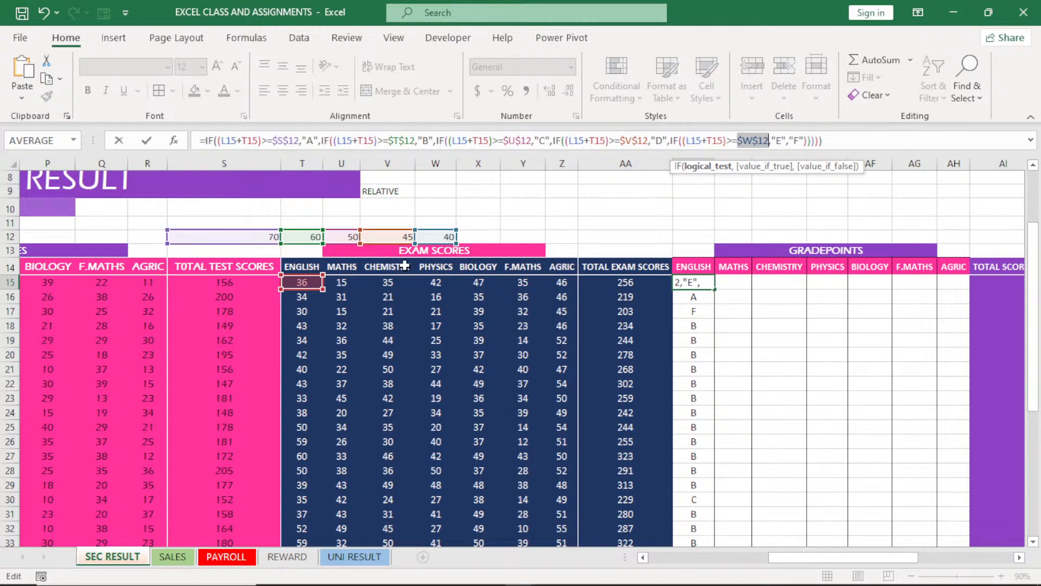
key("Return")
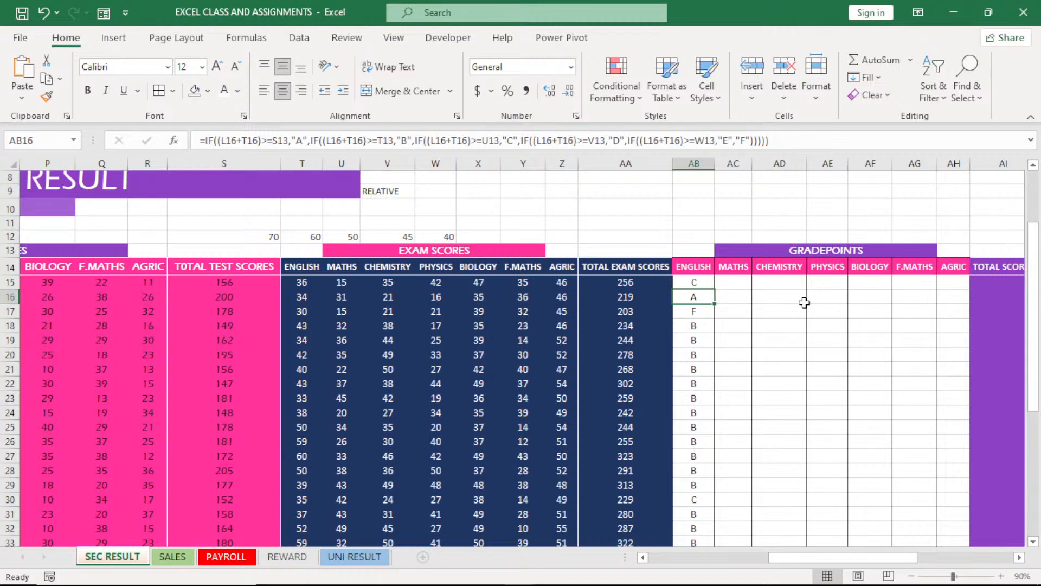
Fill the AB15 formula down the ENGLISH gradepoint column for all students and across row 15 through AGRIC
left_click(709, 286)
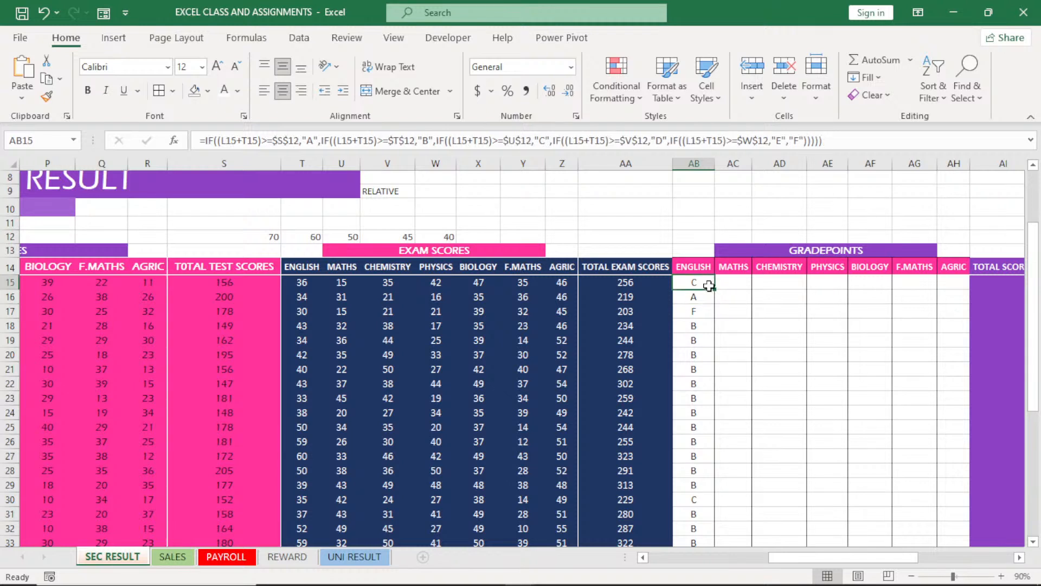
double_click(714, 289)
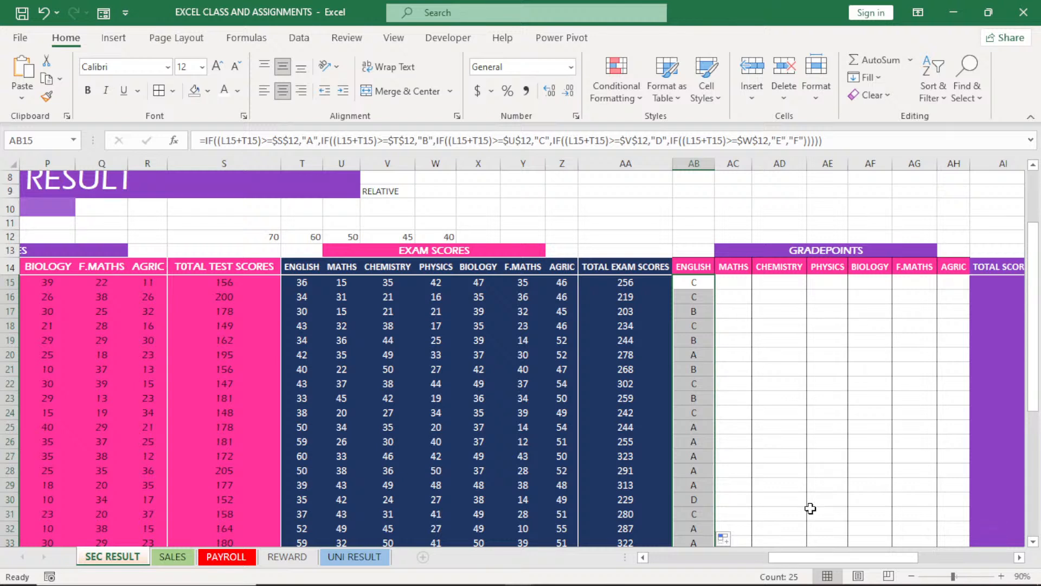
mouse_move(798, 559)
left_mouse_down()
mouse_move(778, 561)
mouse_move(813, 561)
left_mouse_up()
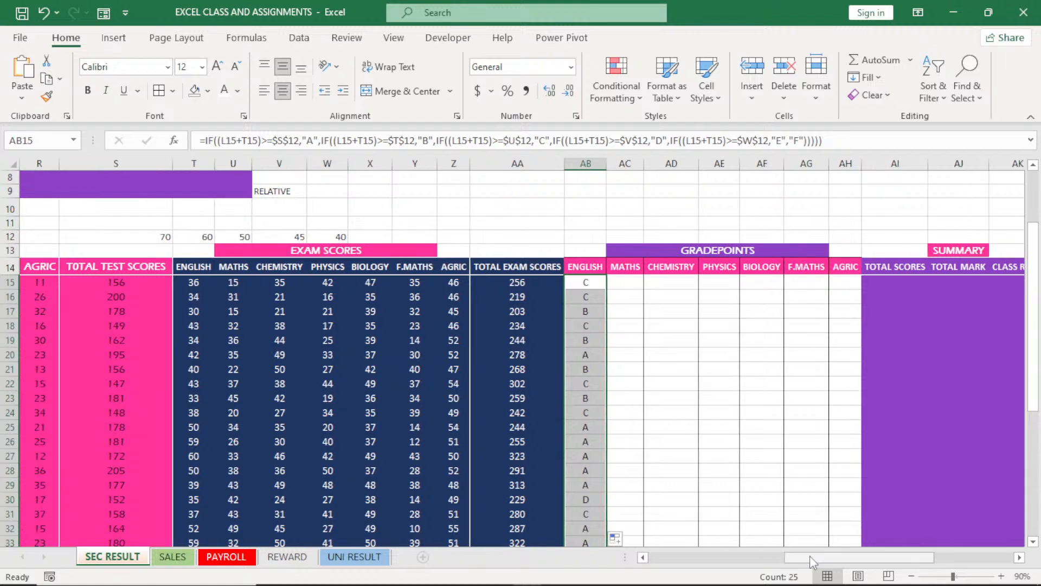
left_click(627, 284)
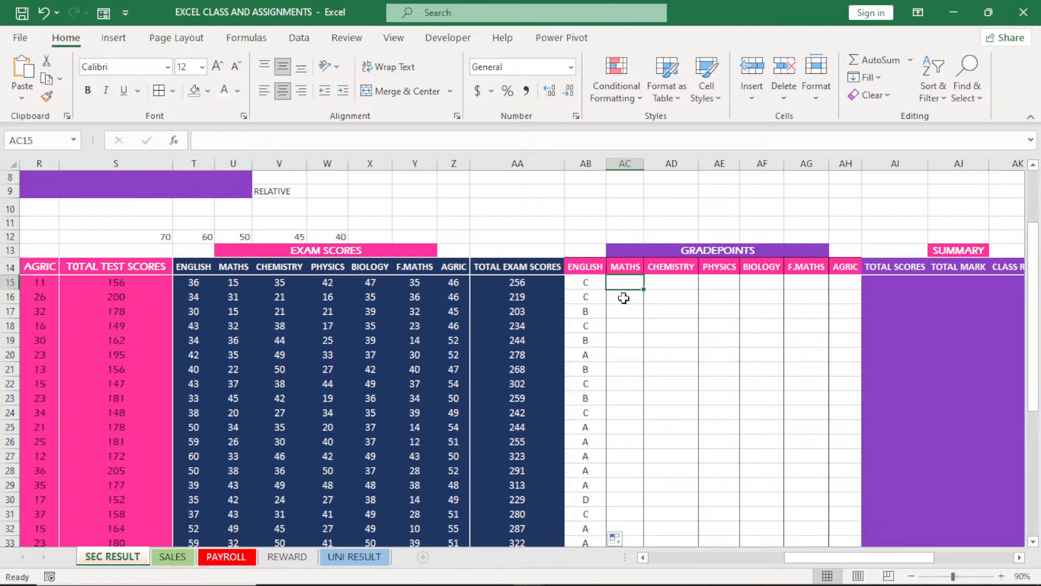
left_click(590, 284)
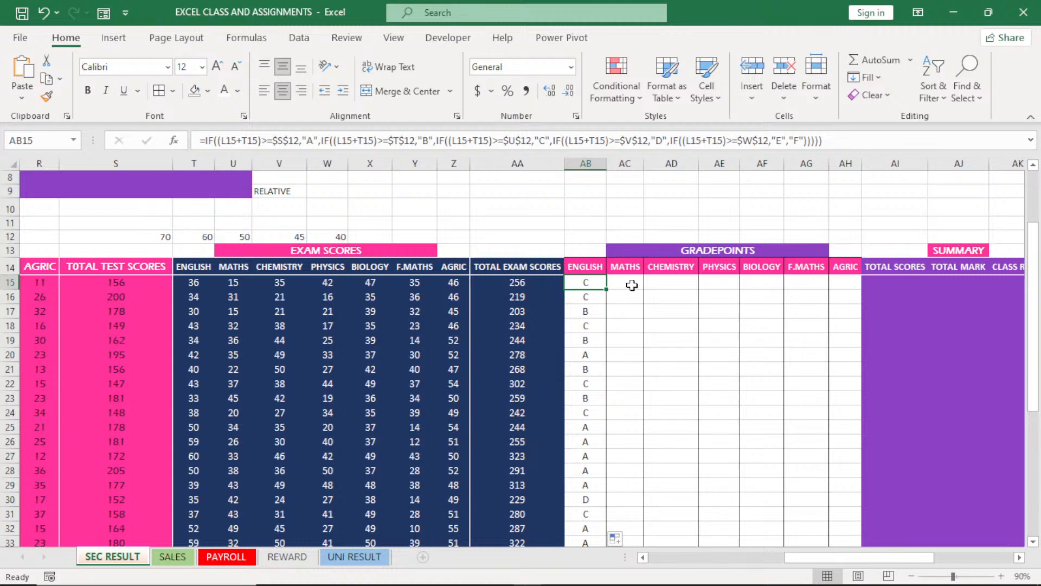
left_click(632, 285)
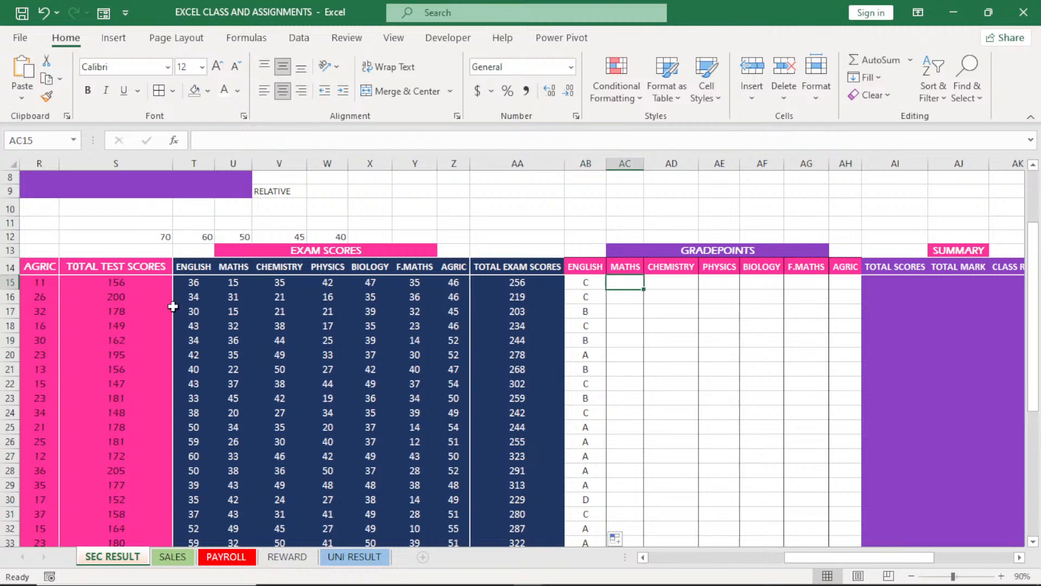
left_click(586, 284)
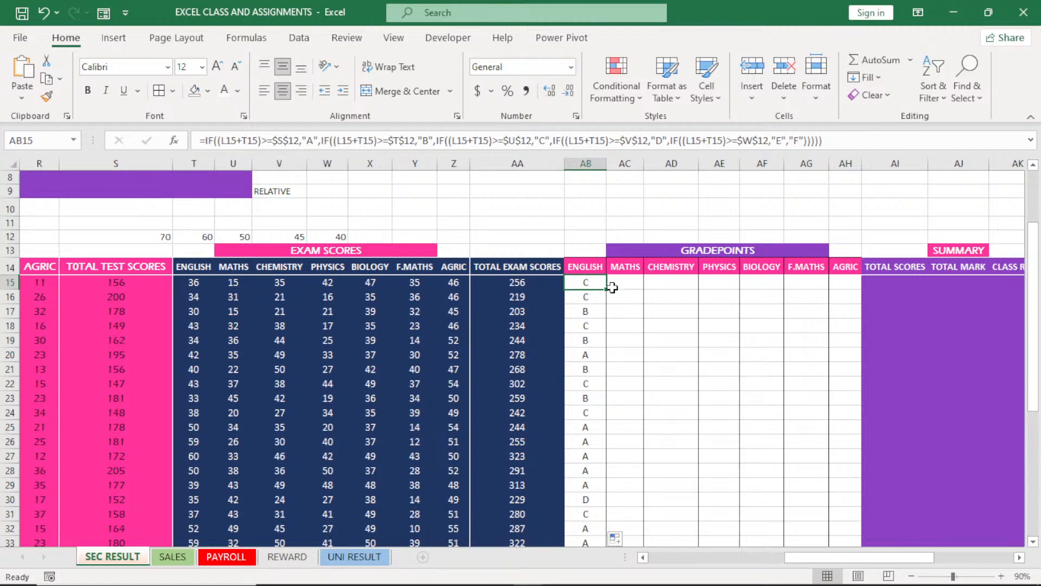
left_click_drag(609, 291, 848, 285)
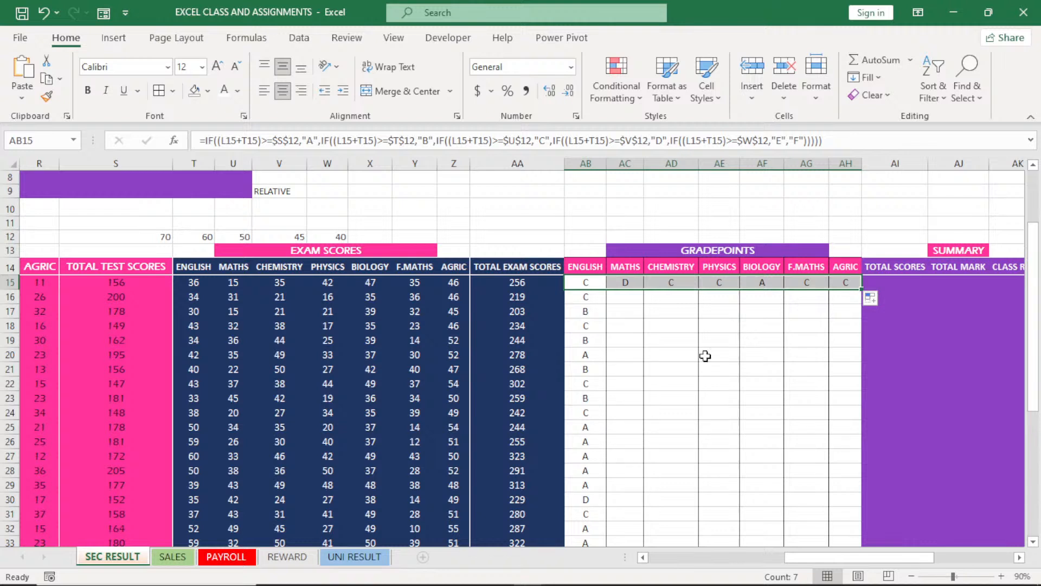
Trace the score and threshold cells referenced by the MATHS gradepoint formula in AC15
left_click(625, 282)
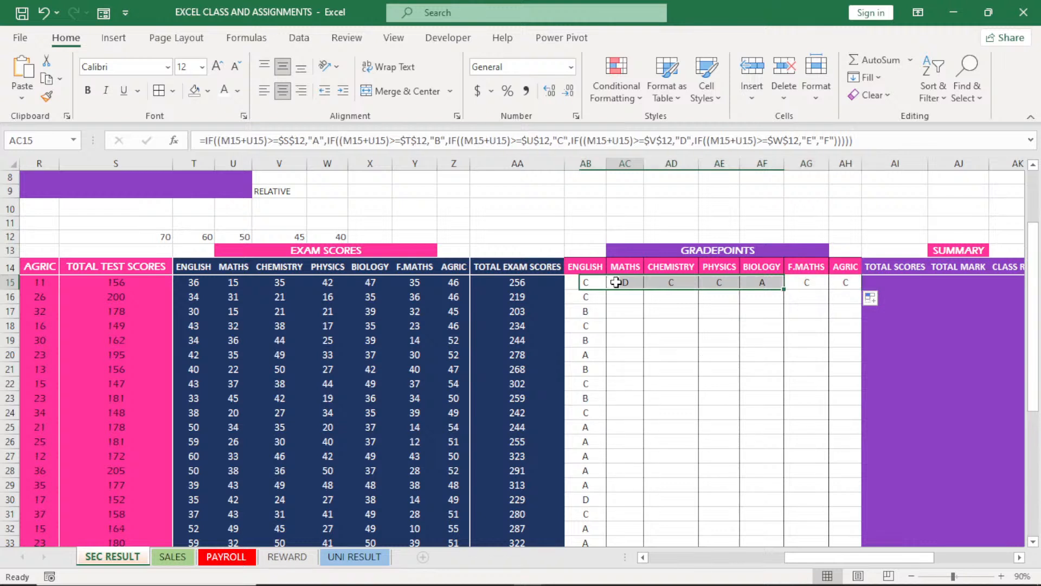
double_click(625, 282)
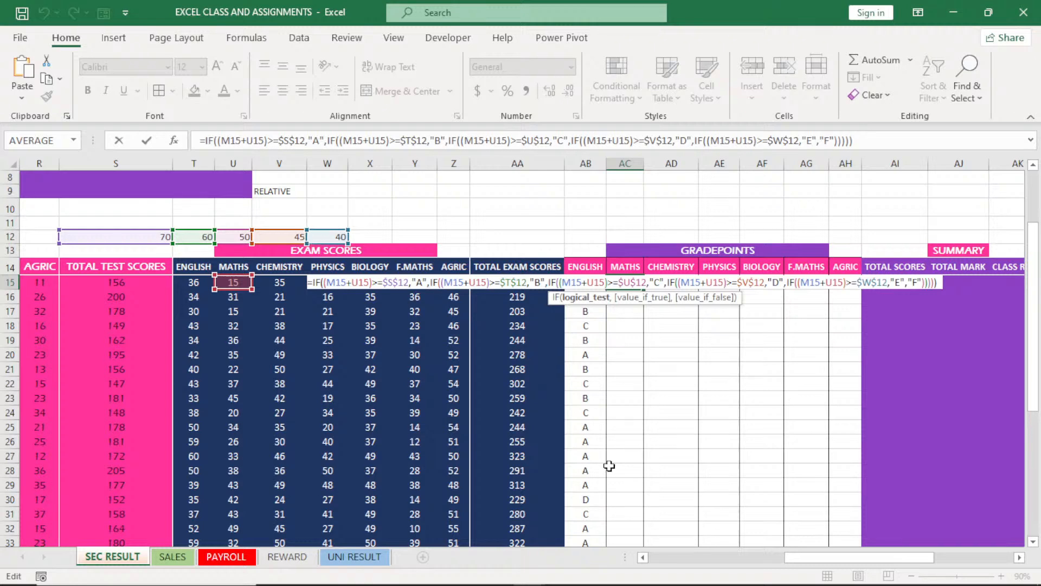
mouse_move(808, 557)
left_mouse_down()
mouse_move(758, 574)
mouse_move(812, 574)
mouse_move(798, 574)
mouse_move(830, 559)
mouse_move(812, 562)
left_mouse_up()
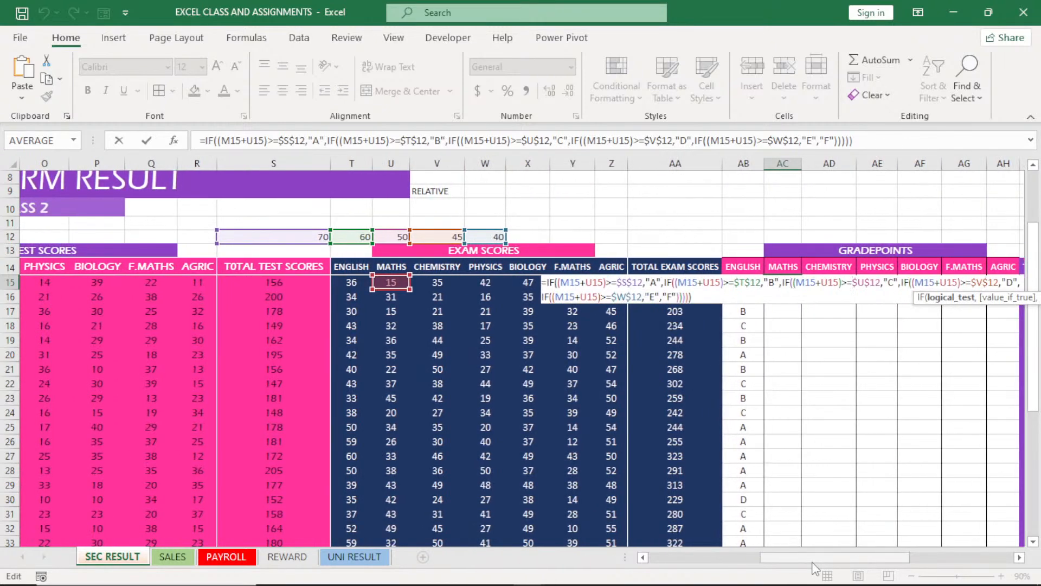
key("Return")
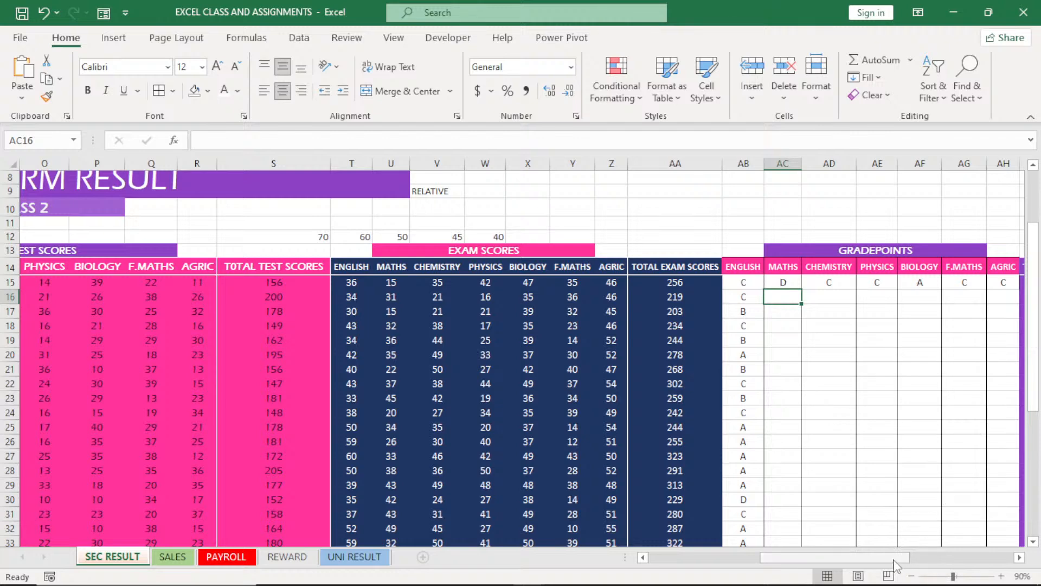
left_click_drag(895, 564, 911, 564)
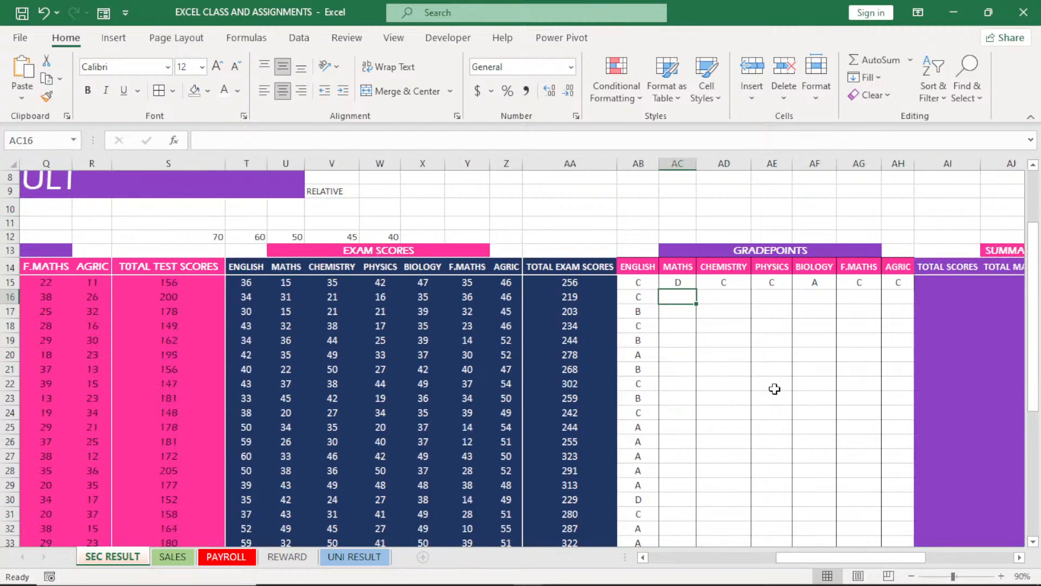
Fill the ENGLISH gradepoint formula in AB15 across row 15 through AGRIC in AH15 again
left_click(664, 284)
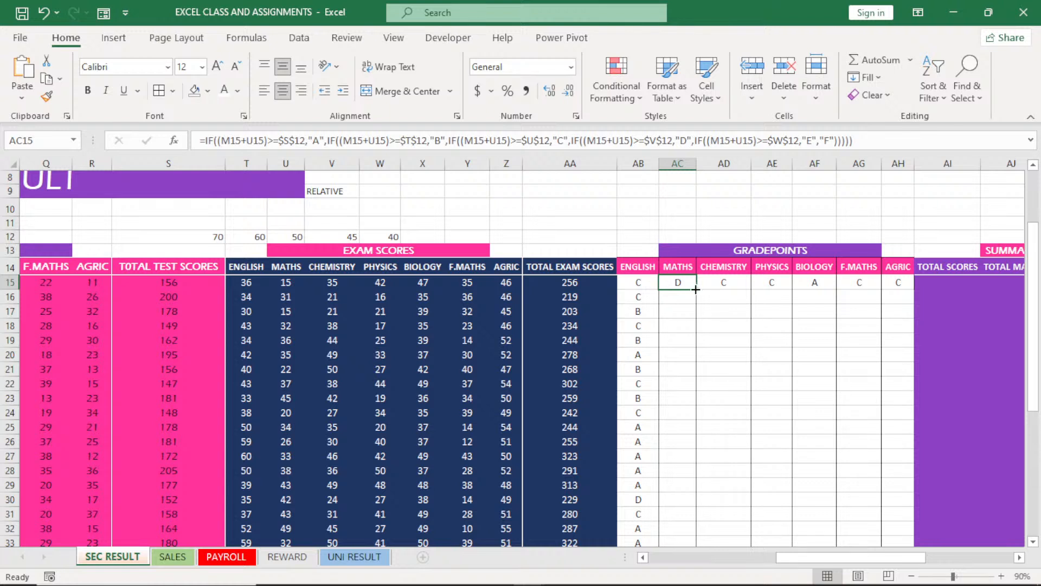
left_click(643, 284)
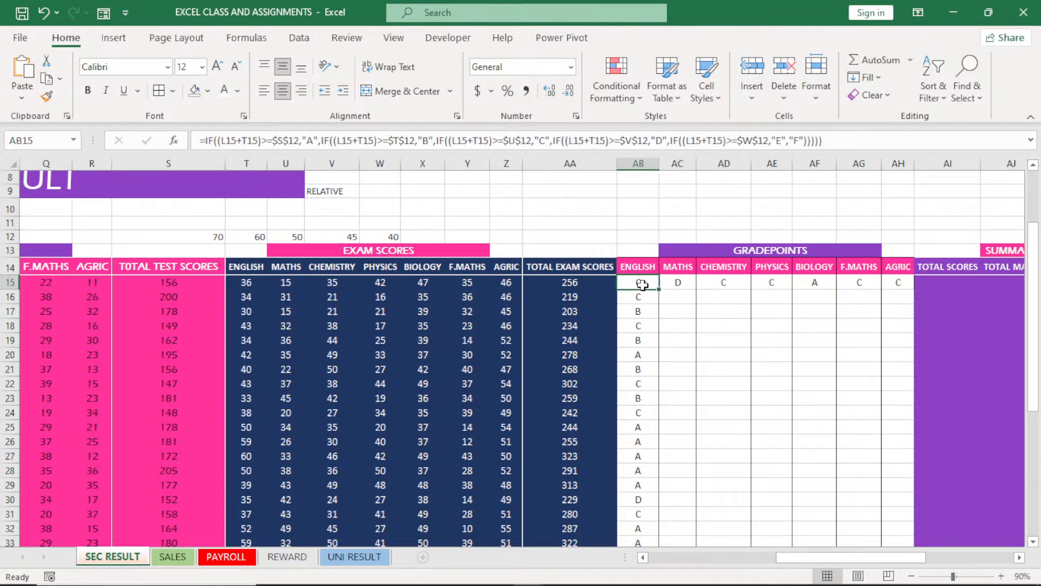
left_click_drag(658, 289, 914, 291)
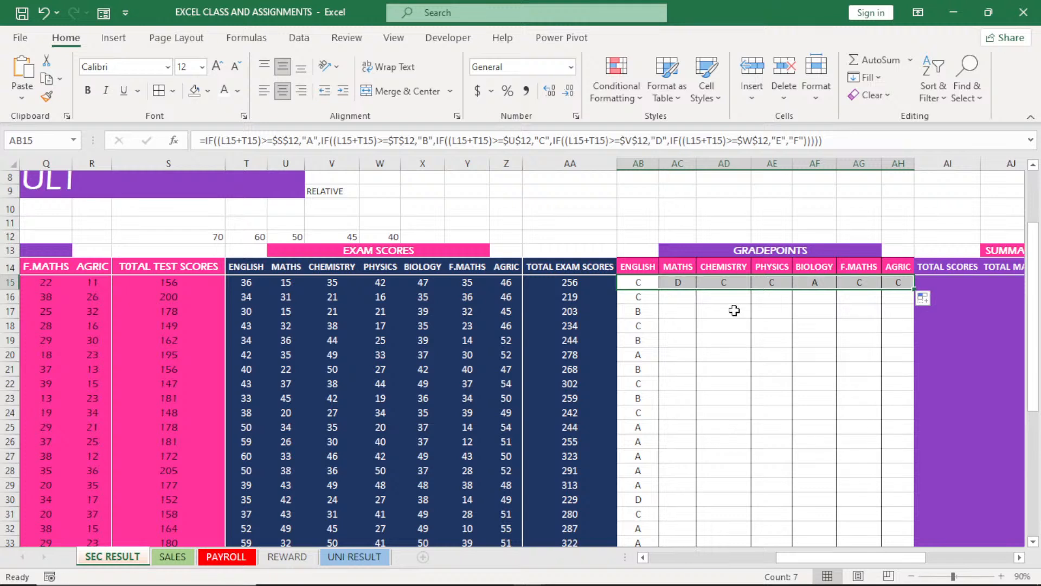
Fill the row 15 gradepoint formulas for MATHS, CHEMISTRY and PHYSICS down their columns for all students
left_click(678, 286)
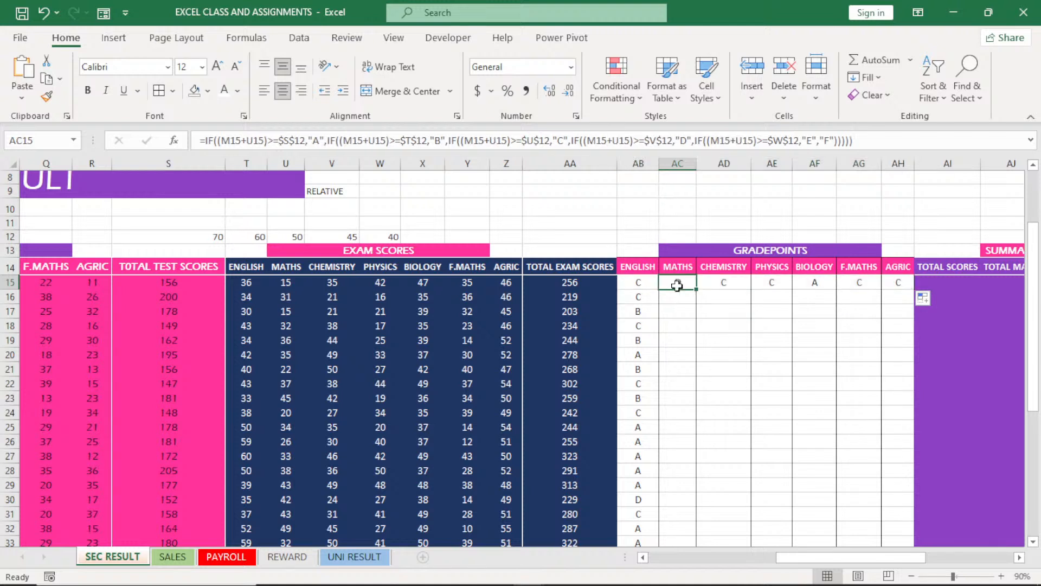
double_click(695, 289)
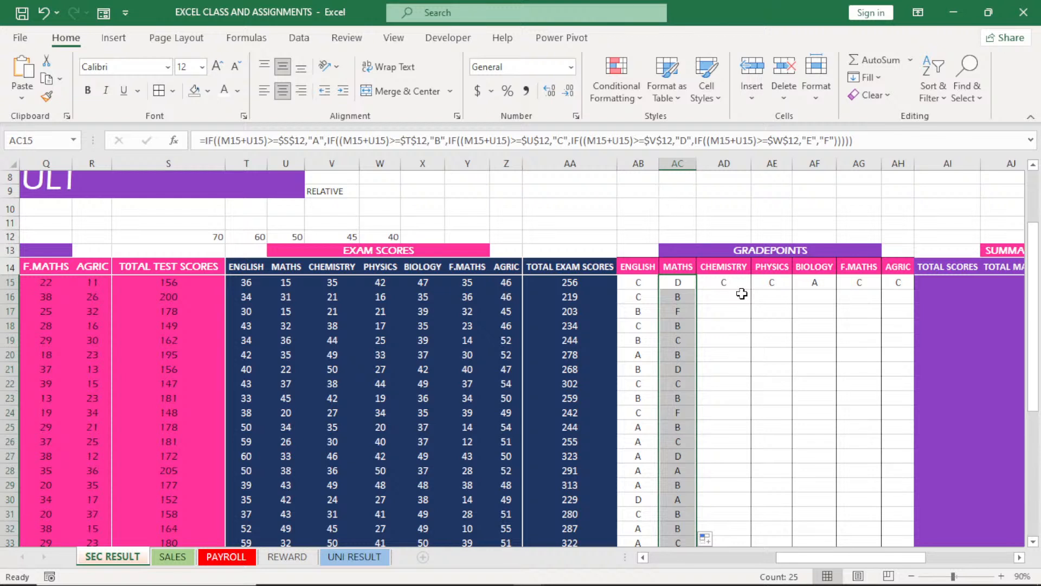
left_click(739, 281)
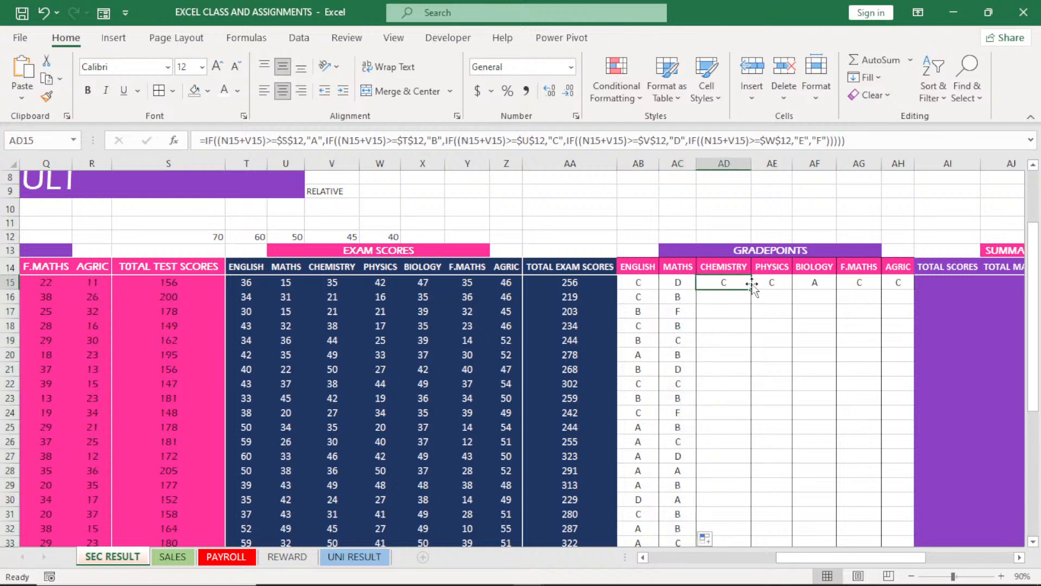
double_click(751, 289)
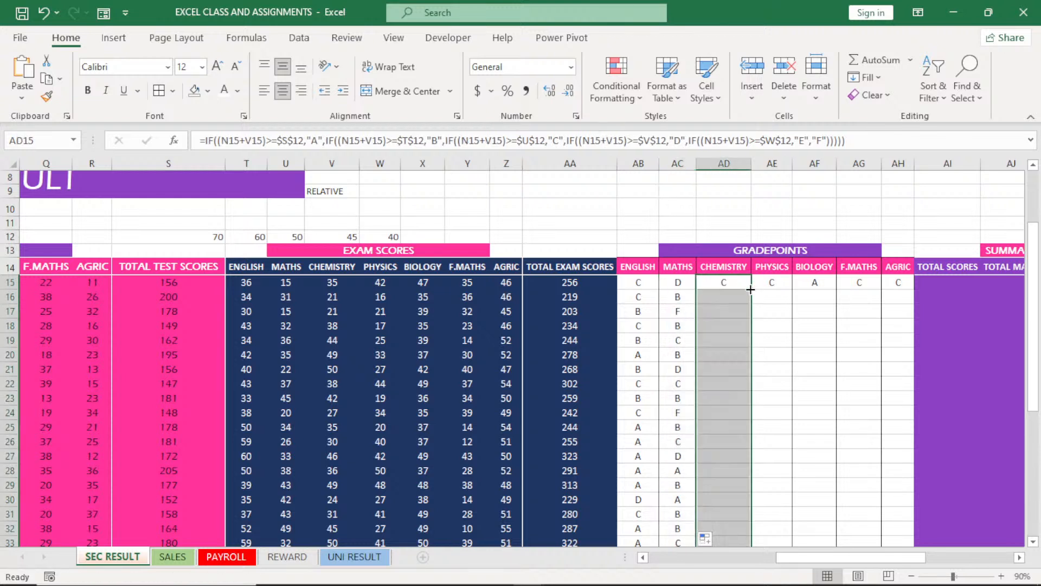
left_click(787, 285)
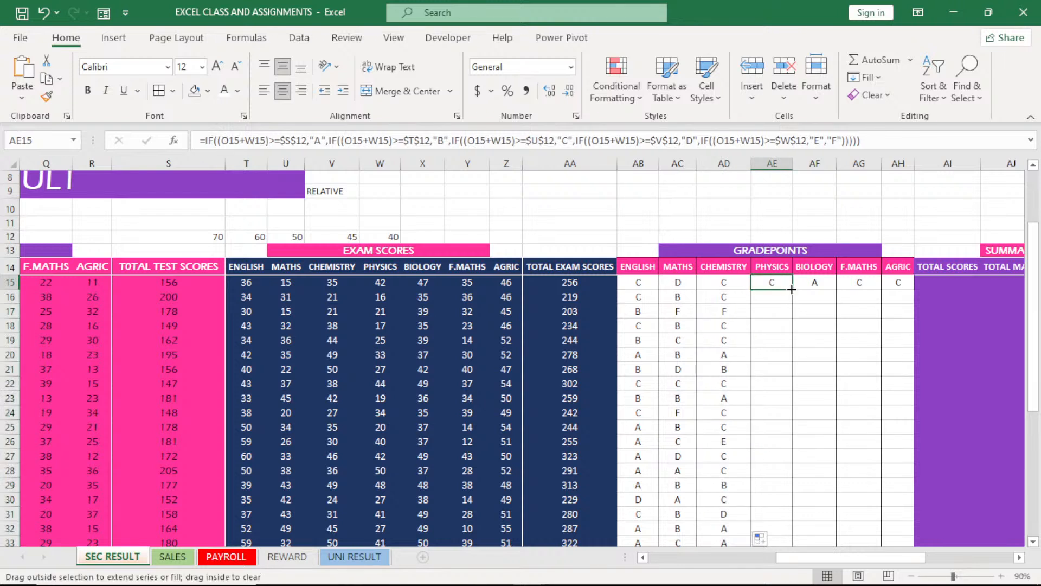
double_click(792, 289)
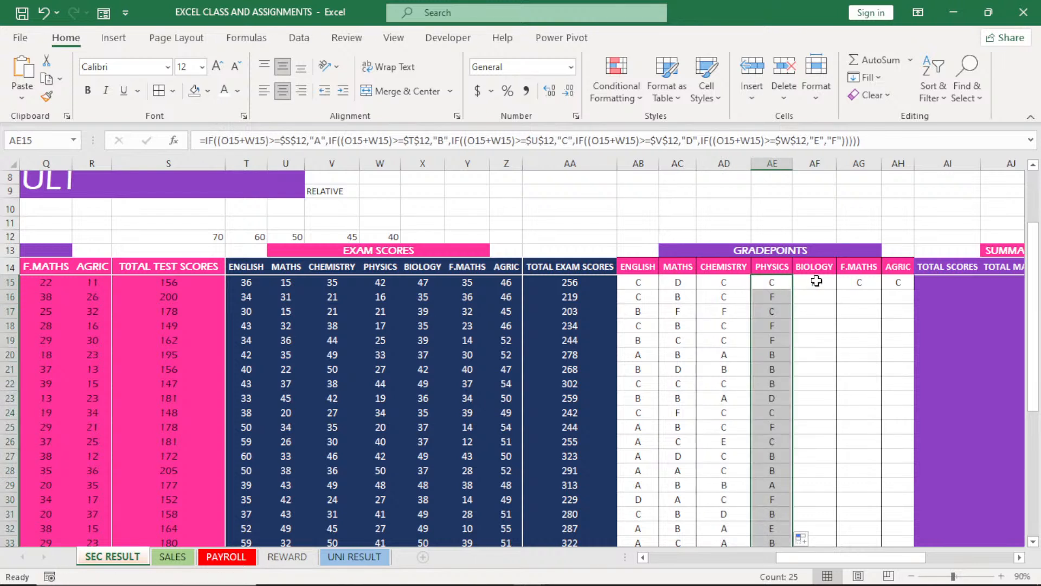
Fill the BIOLOGY gradepoint formula in AF15 down for all students and check the references in AF16
left_click(817, 281)
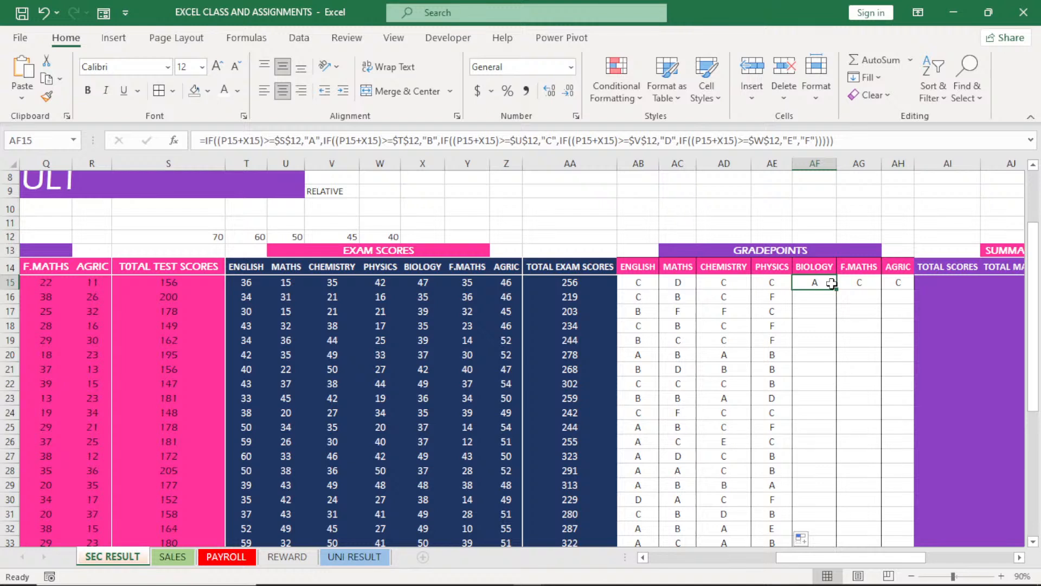
double_click(836, 289)
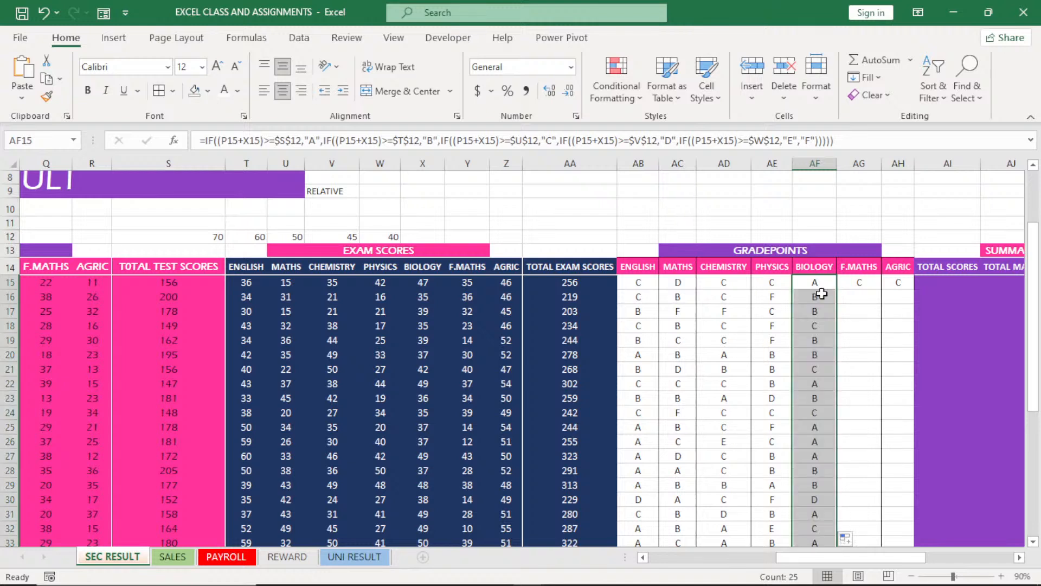
double_click(823, 293)
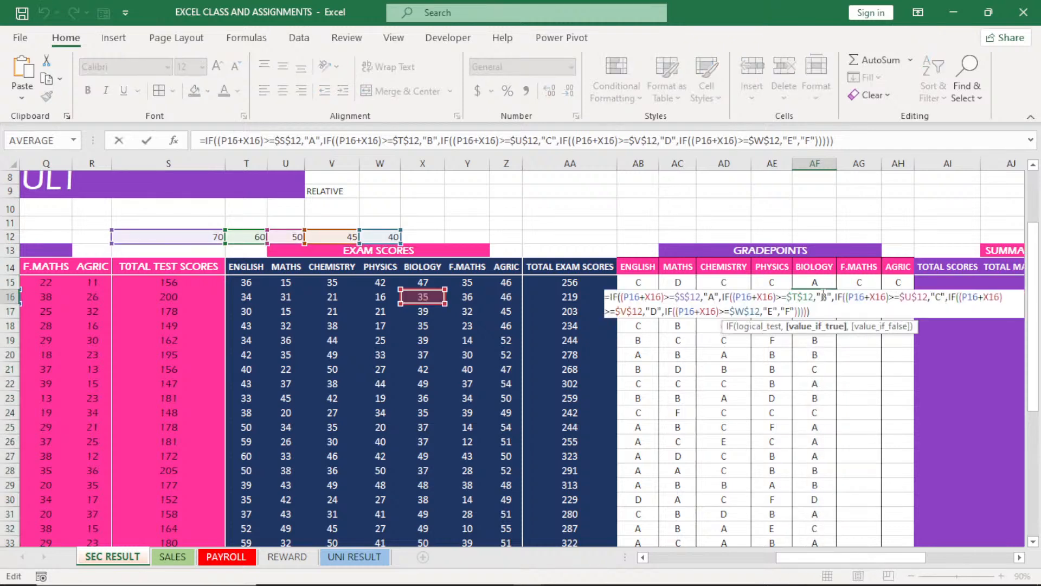
key("Return")
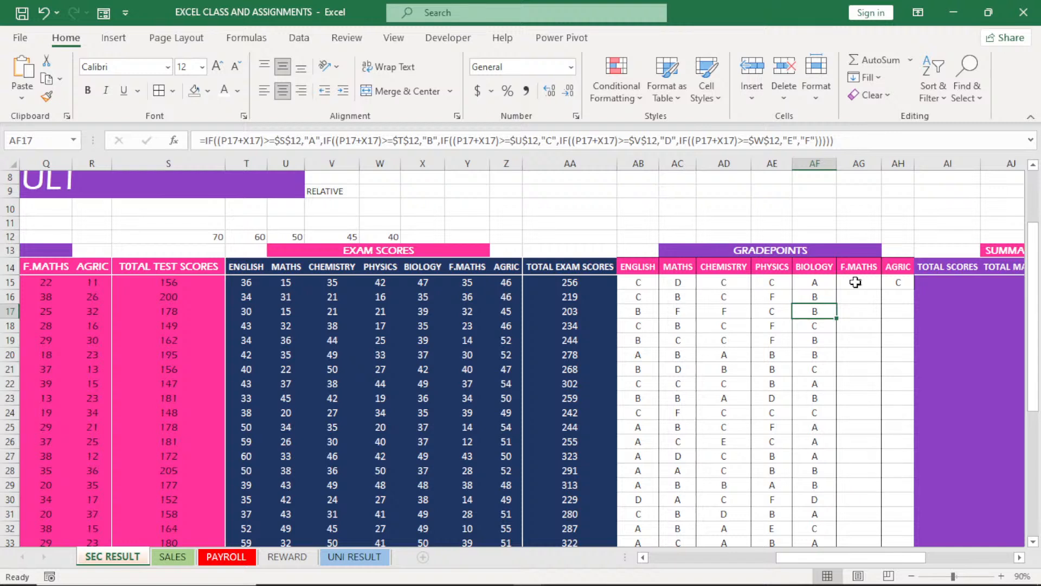
Fill the F.MATHS and AGRIC gradepoint formulas from AG15 and AH15 down their columns for all students
left_click(856, 282)
double_click(881, 289)
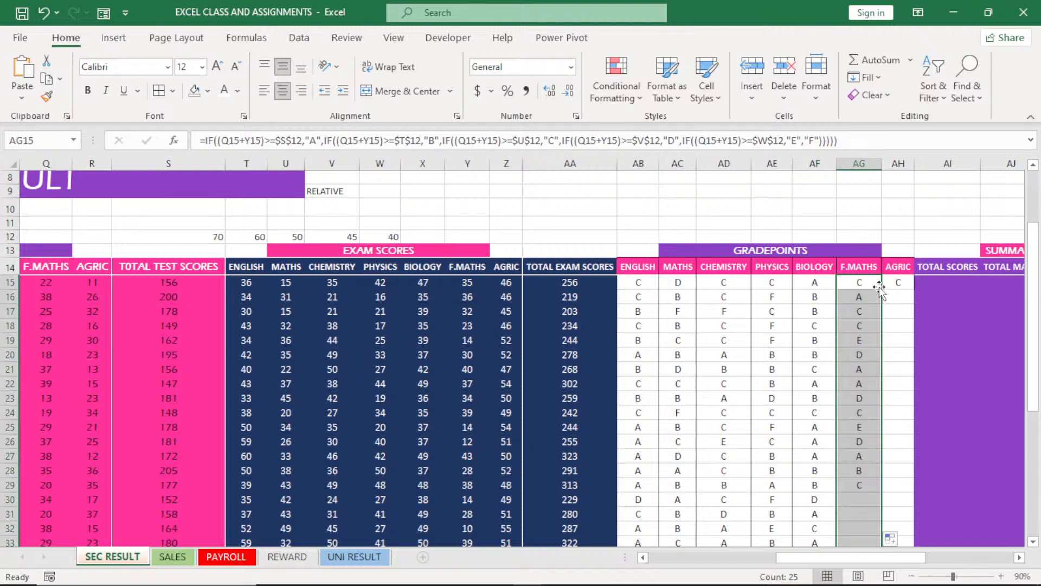
left_click(908, 286)
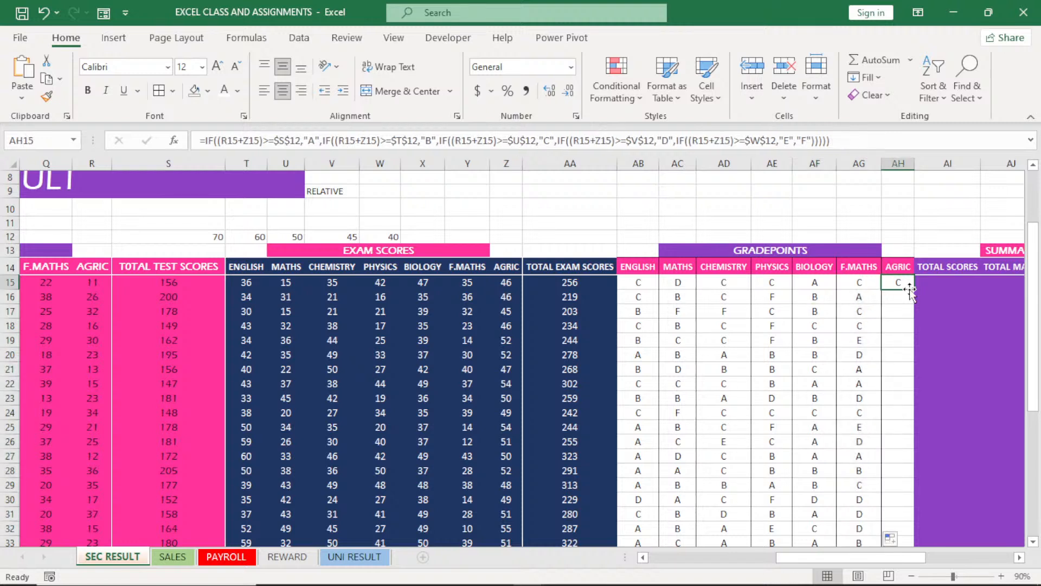
double_click(914, 289)
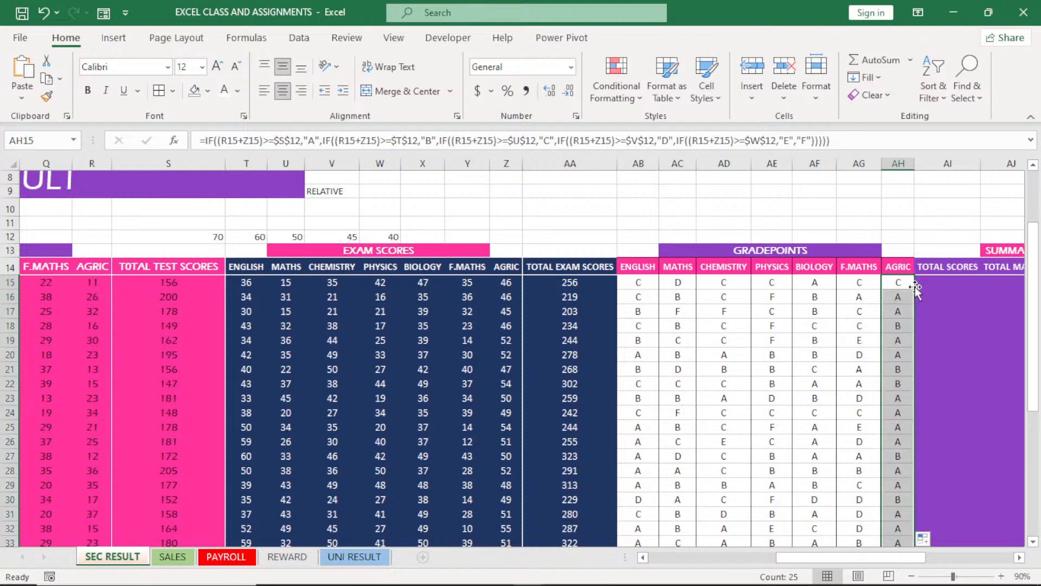
Check the MATHS gradepoint in AC17 against that student's MATHS test and exam scores
left_click_drag(887, 557, 885, 568)
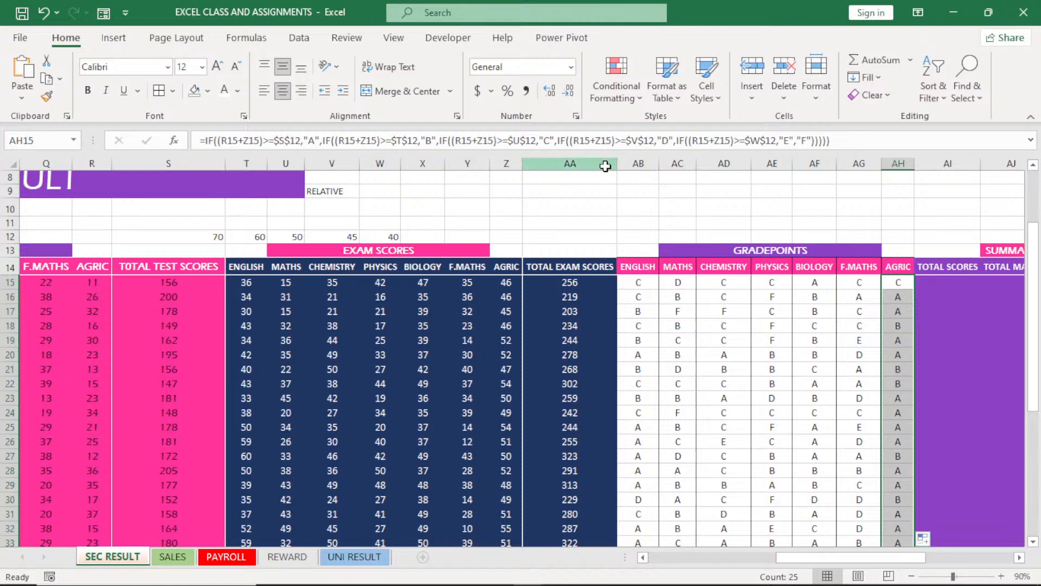
left_click(606, 163)
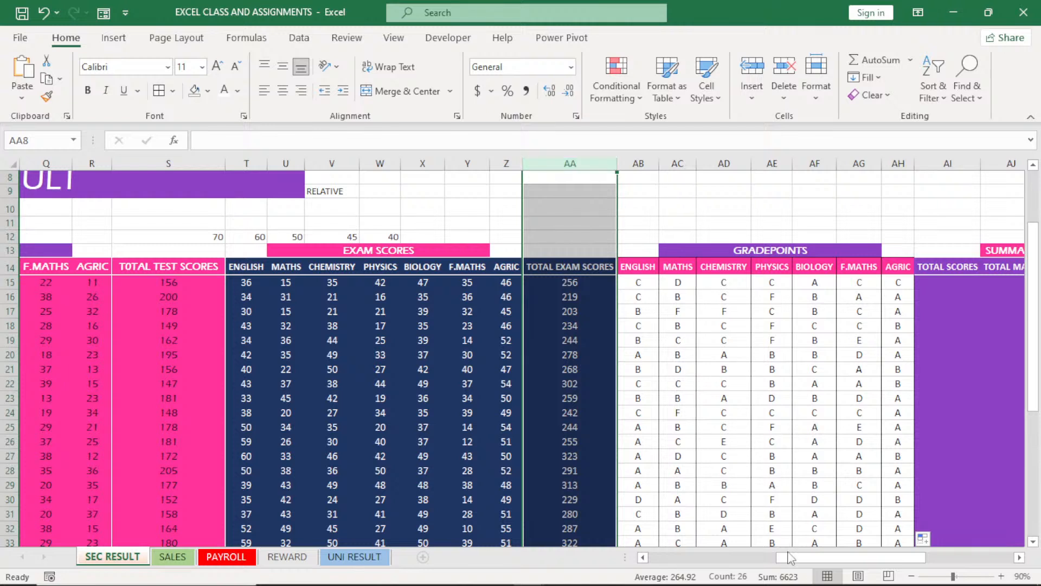
left_click(674, 312)
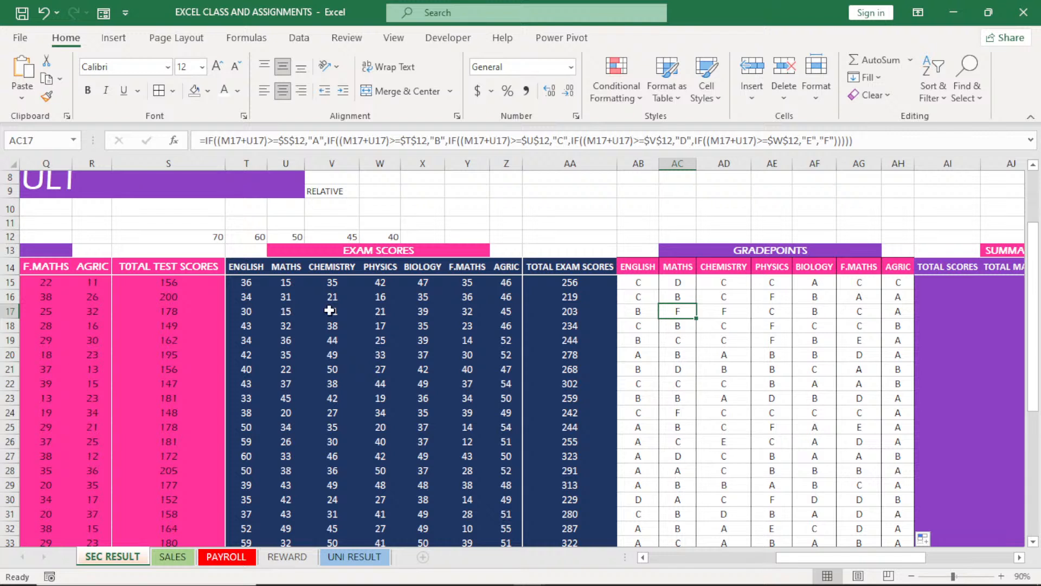
left_click_drag(796, 559, 747, 567)
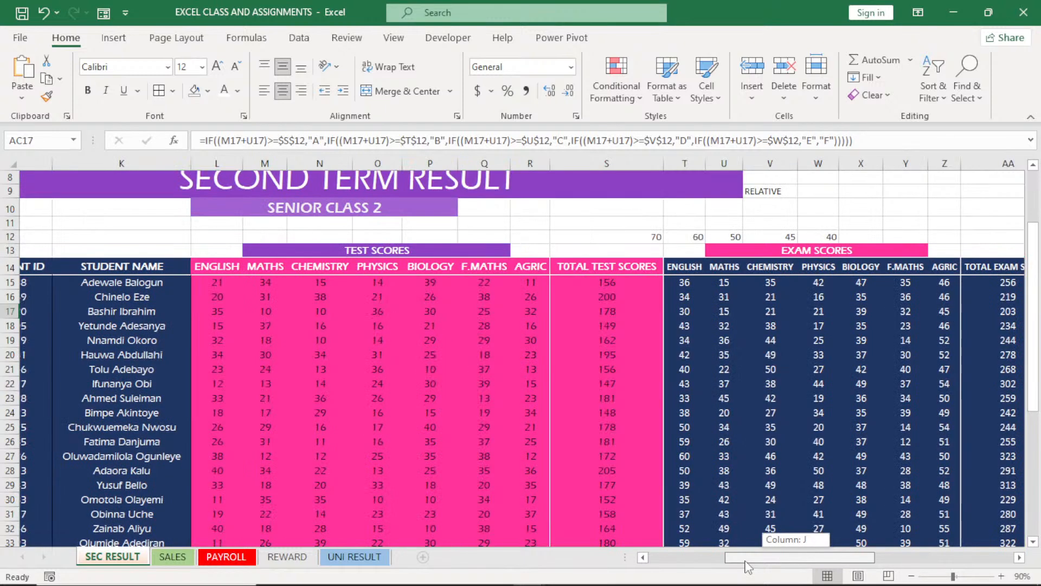
left_click_drag(747, 567, 828, 560)
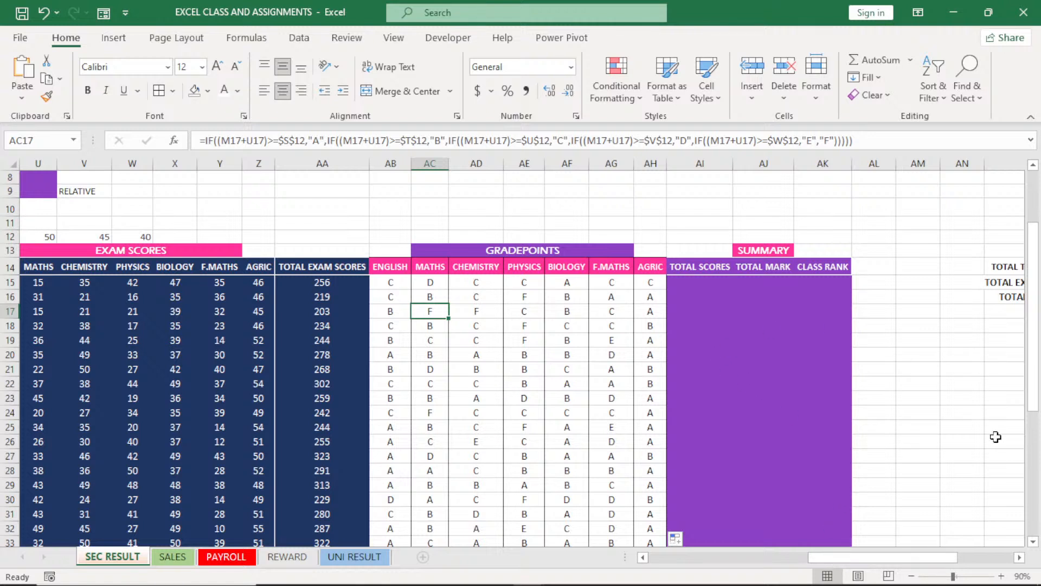
Remove the purple fill from the SUMMARY cells AI15:AK39 under TOTAL SCORES, TOTAL MARK and CLASS RANK
left_click_drag(899, 559, 906, 560)
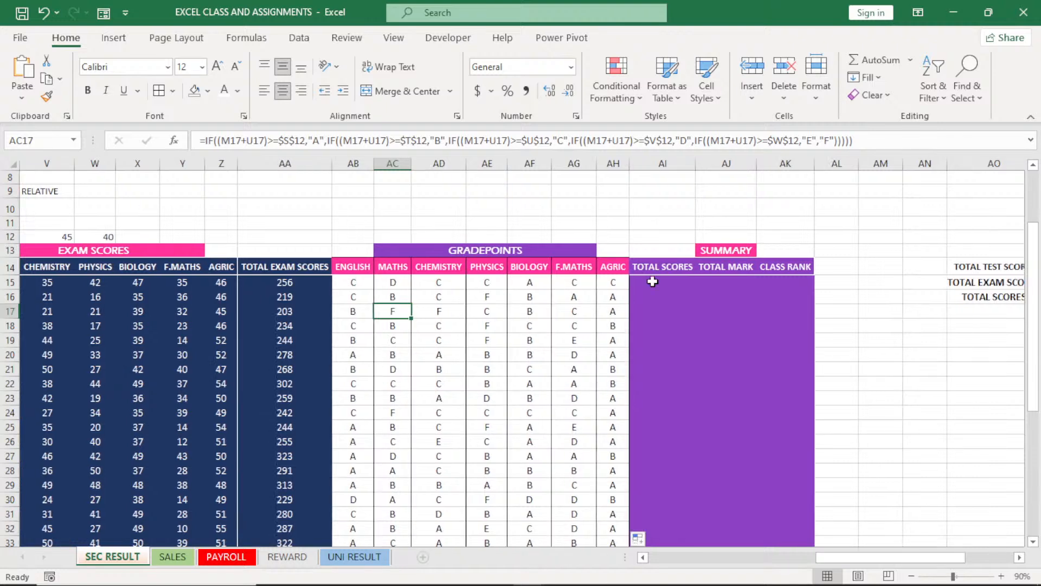
left_click_drag(652, 281, 786, 529)
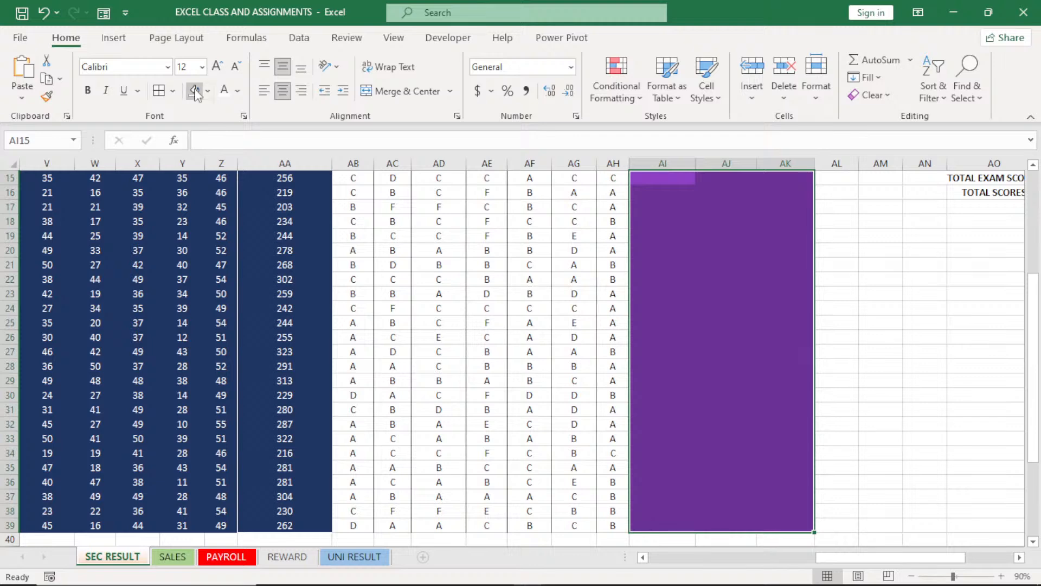
left_click_drag(1035, 422, 1034, 393)
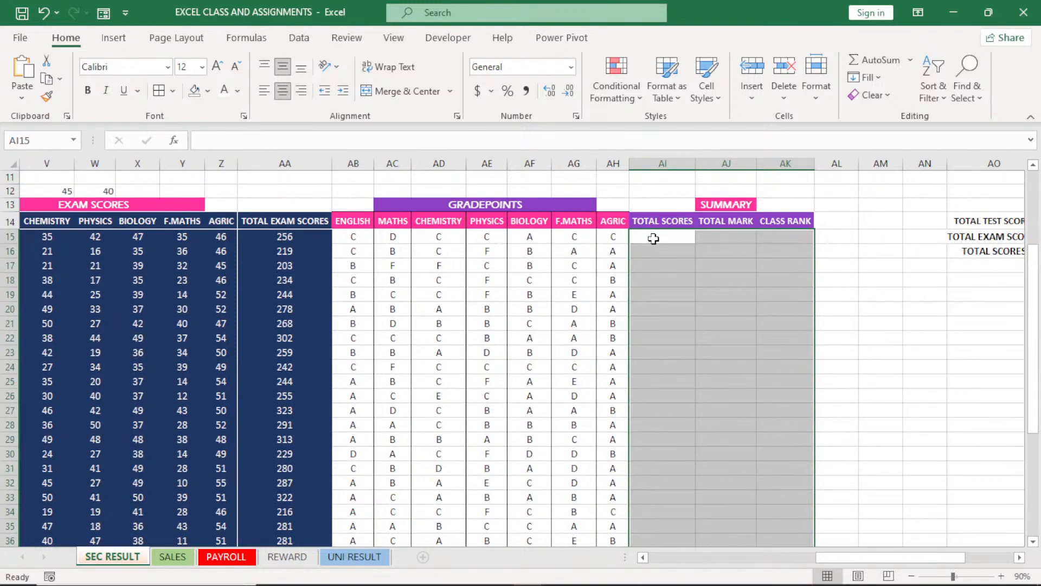
Start the TOTAL SCORES formula in AI15 as an addition beginning with the total exam score in AA15
left_click(653, 238)
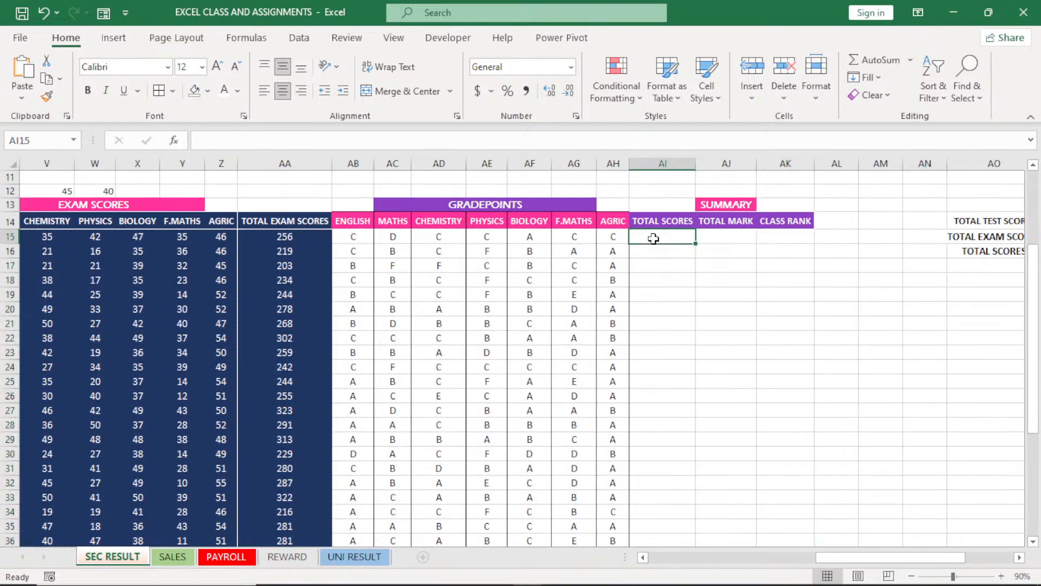
type("=")
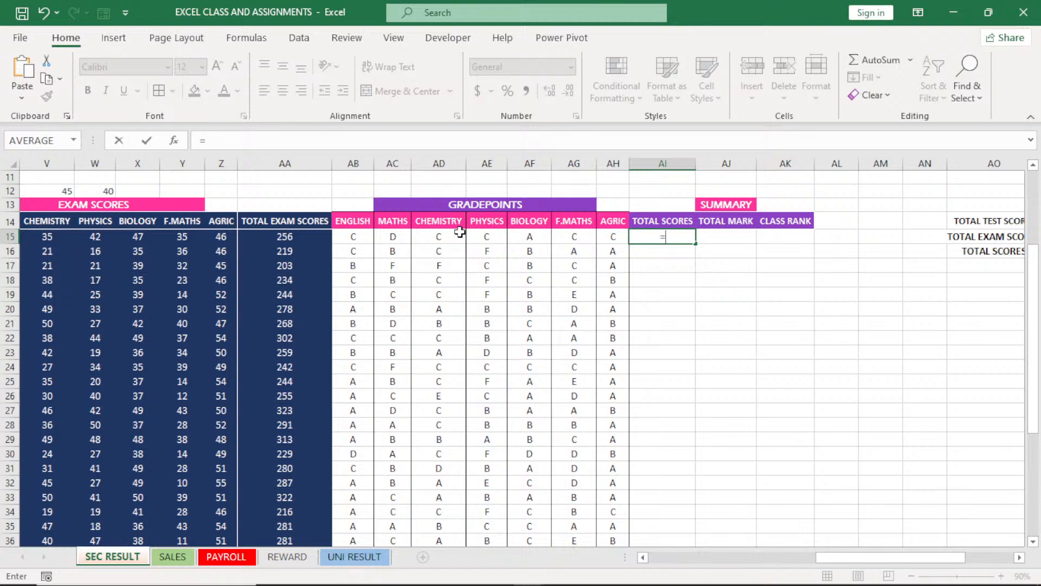
key("Left")
key("Left")
key("Left")
key("Left")
key("Left")
key("Left")
key("Left")
key("Left")
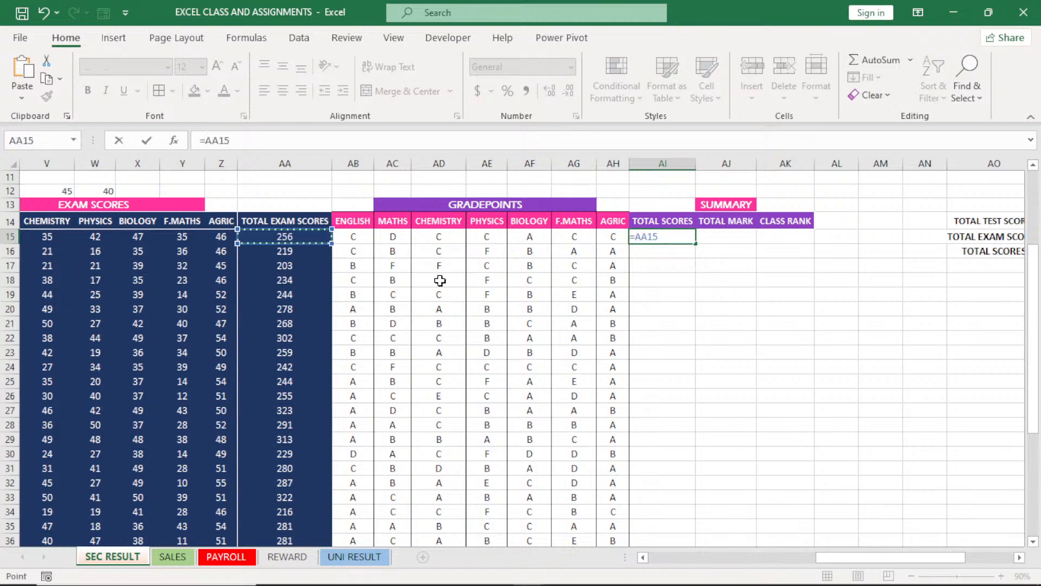
type("+")
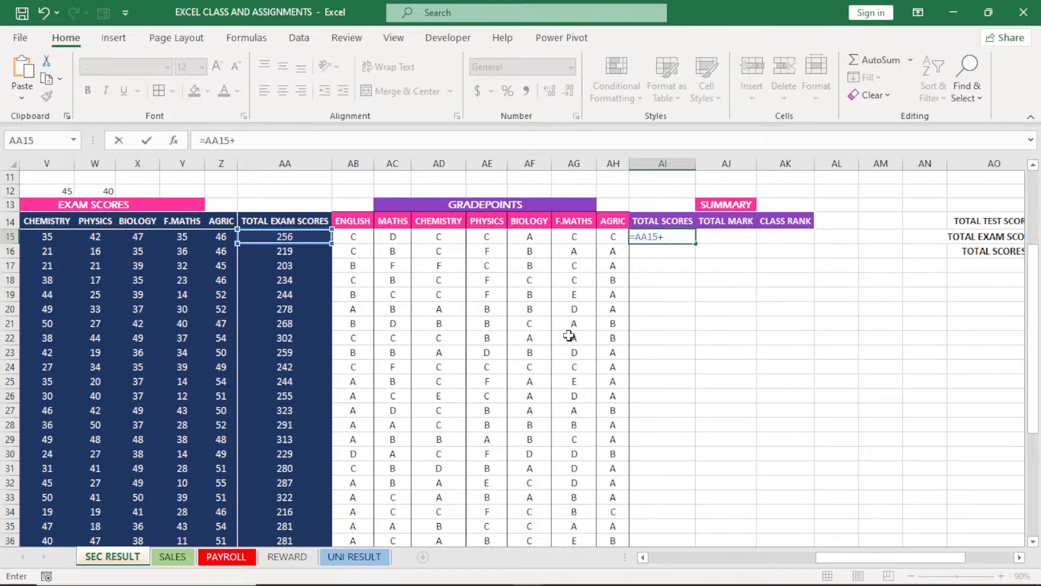
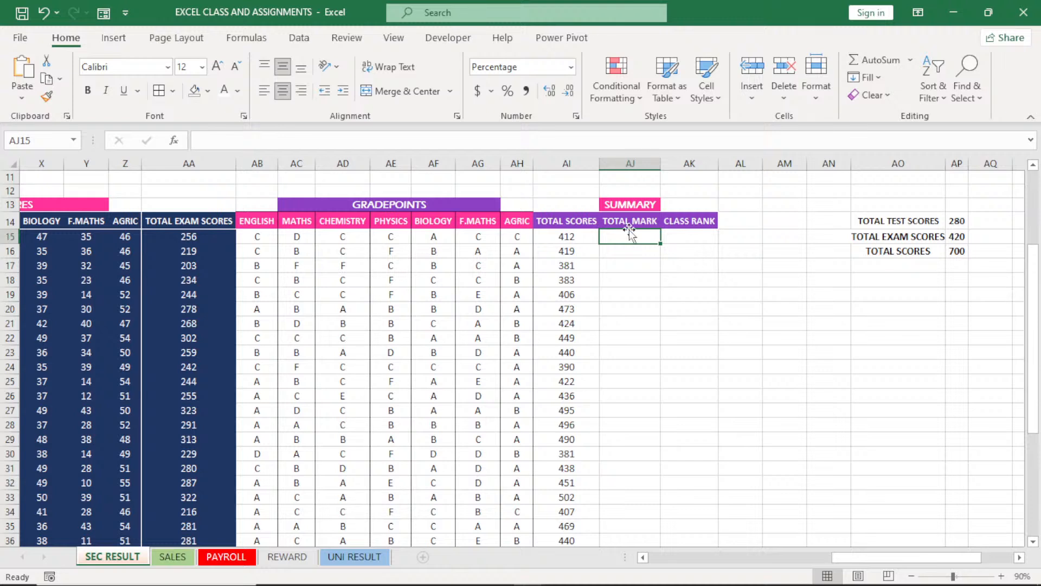
Format the TOTAL MARK column AJ as percentages and enter the formula =AI15/AP16 in AJ15
left_click(630, 163)
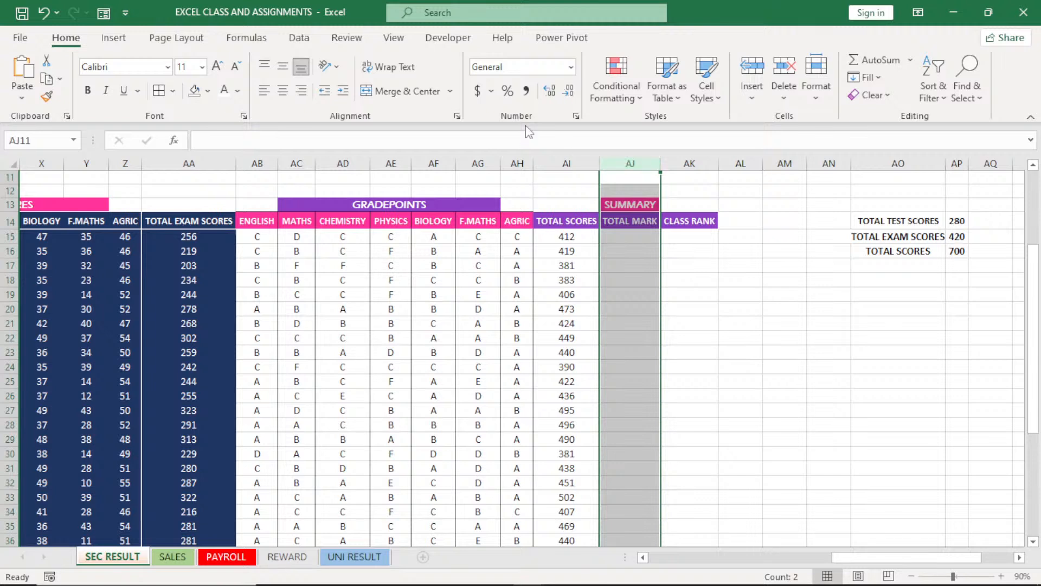
left_click(508, 93)
left_click(629, 239)
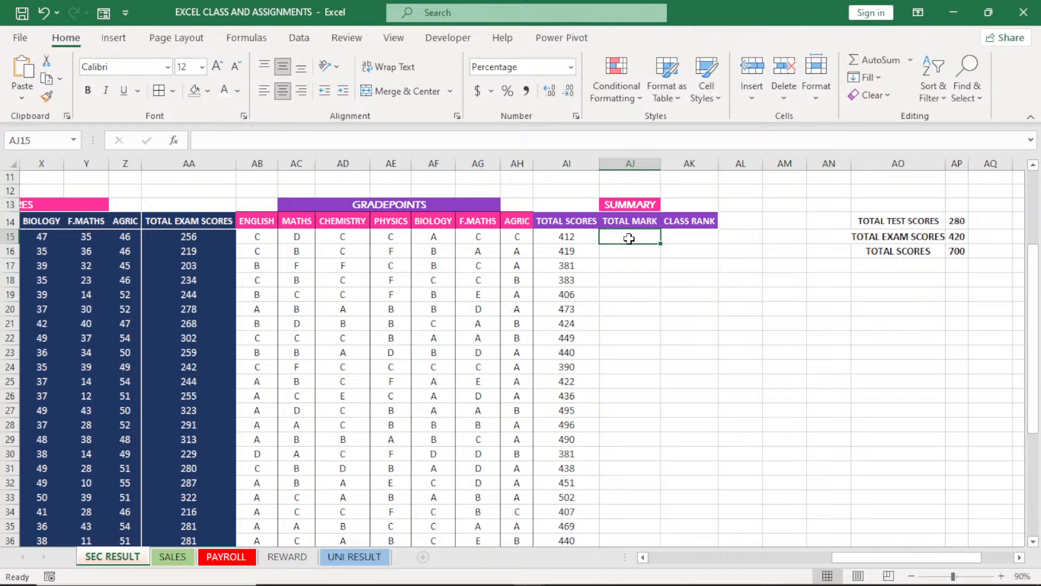
type("=")
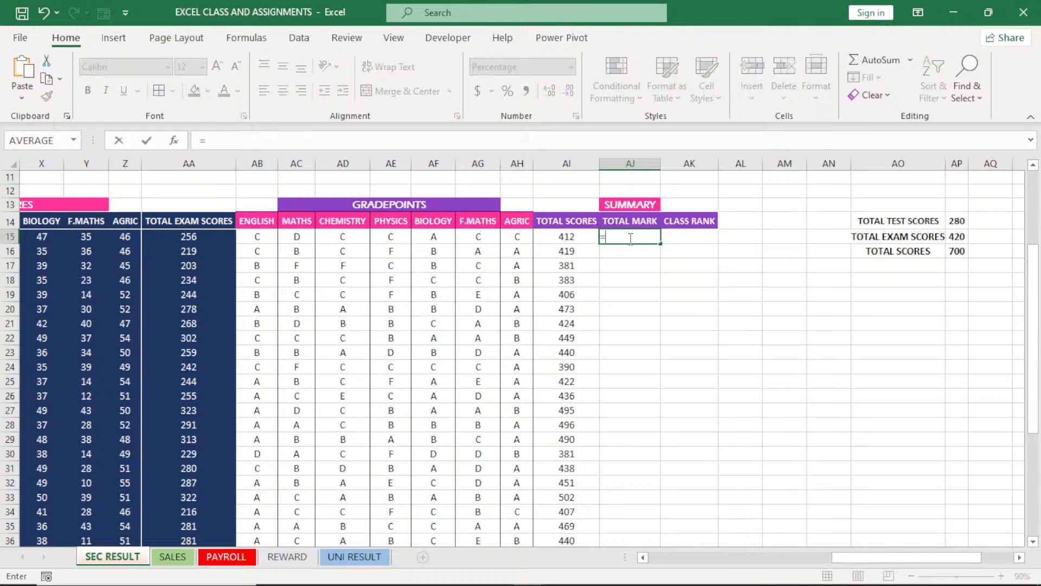
left_click(569, 235)
type("/")
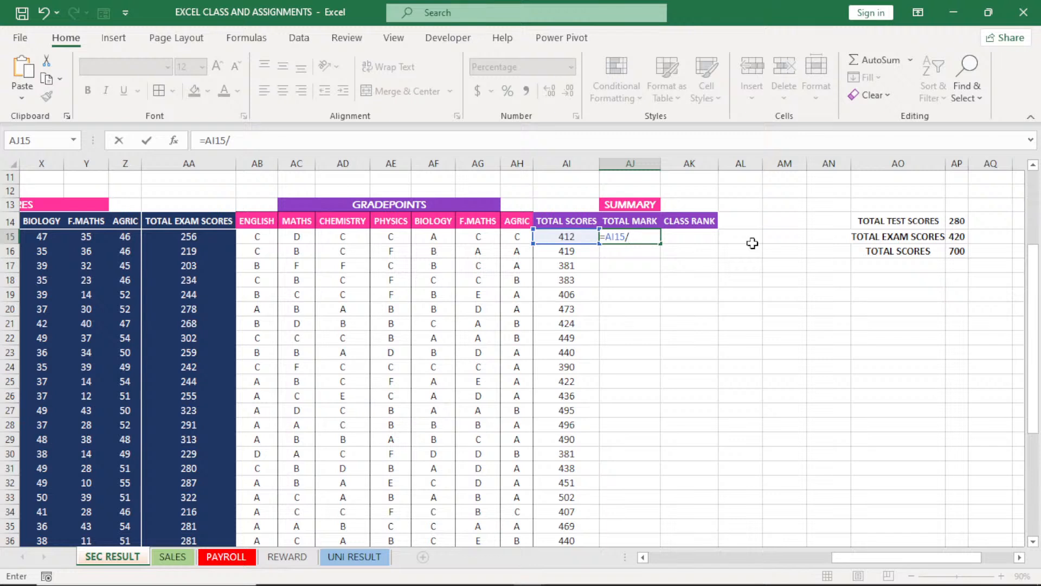
left_click(833, 251)
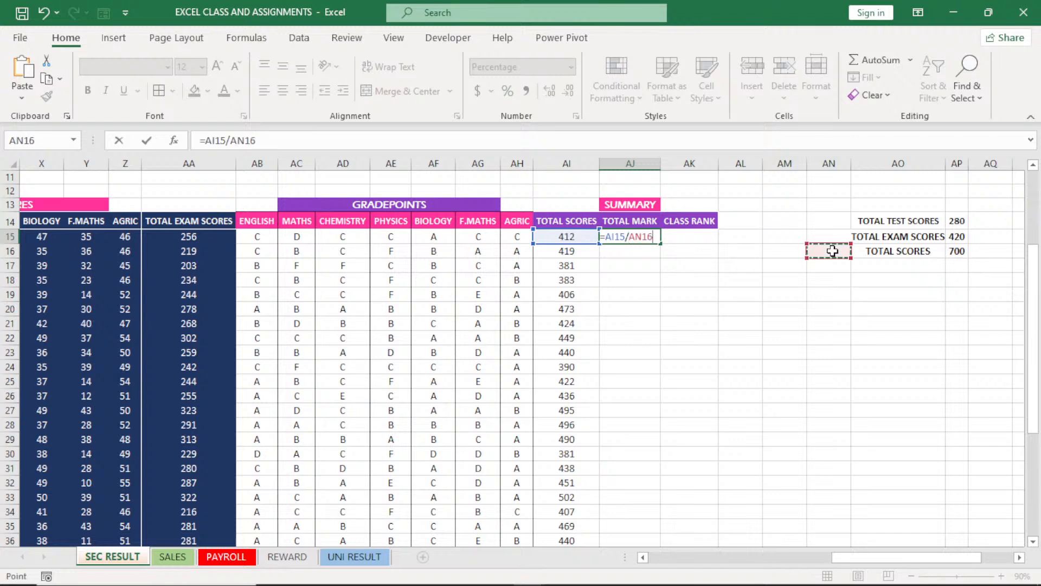
left_click(957, 250)
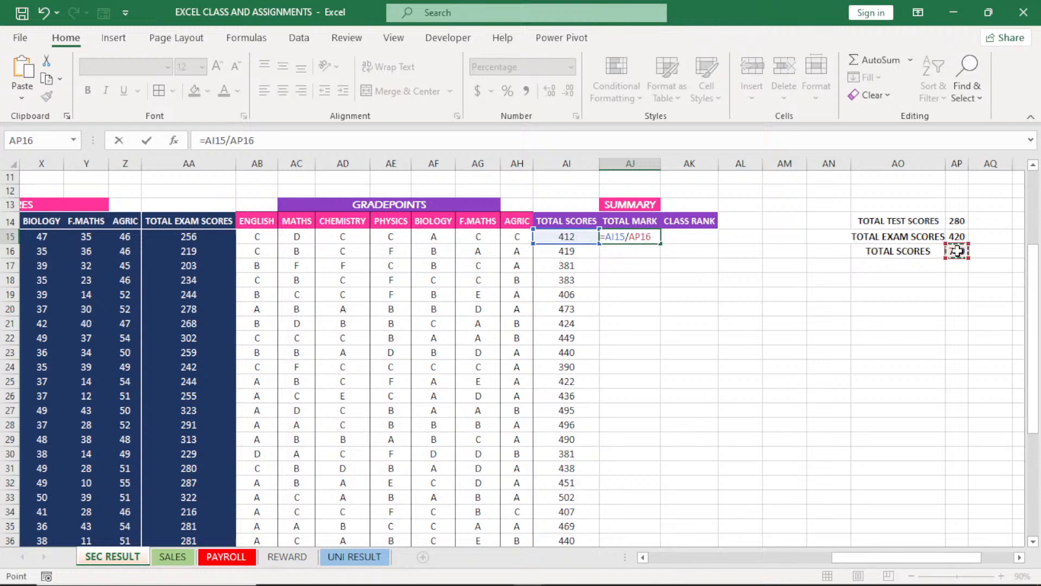
key("Return")
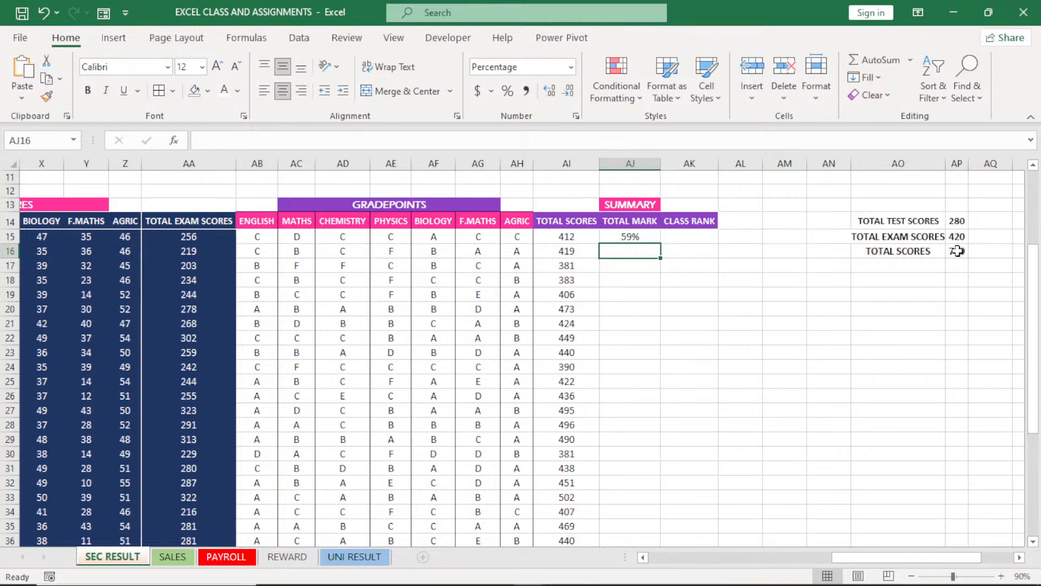
Fill the AJ15 formula down the TOTAL MARK column and inspect the cell references in AJ15 and AJ18
left_click(639, 237)
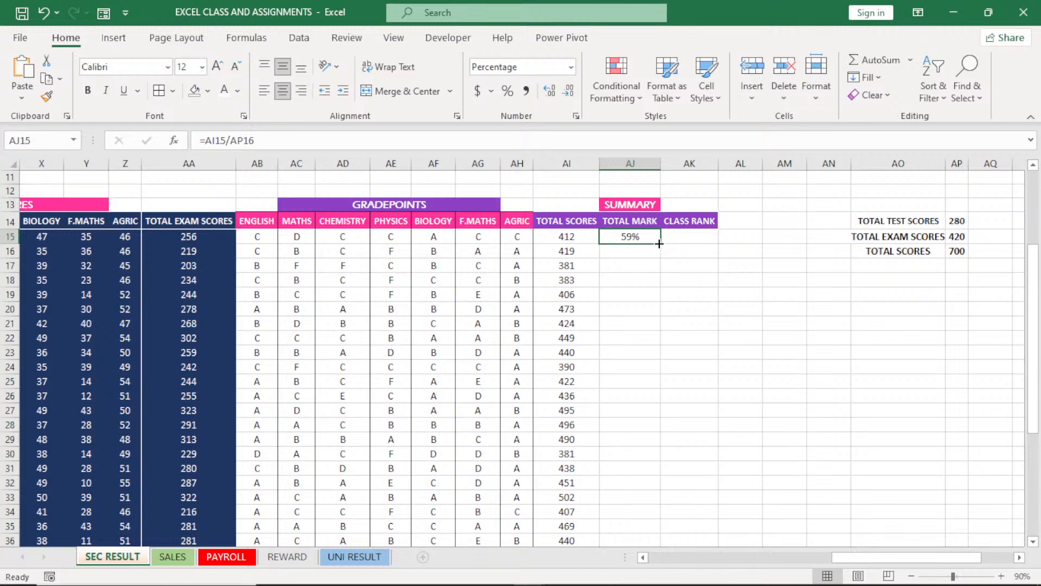
double_click(660, 243)
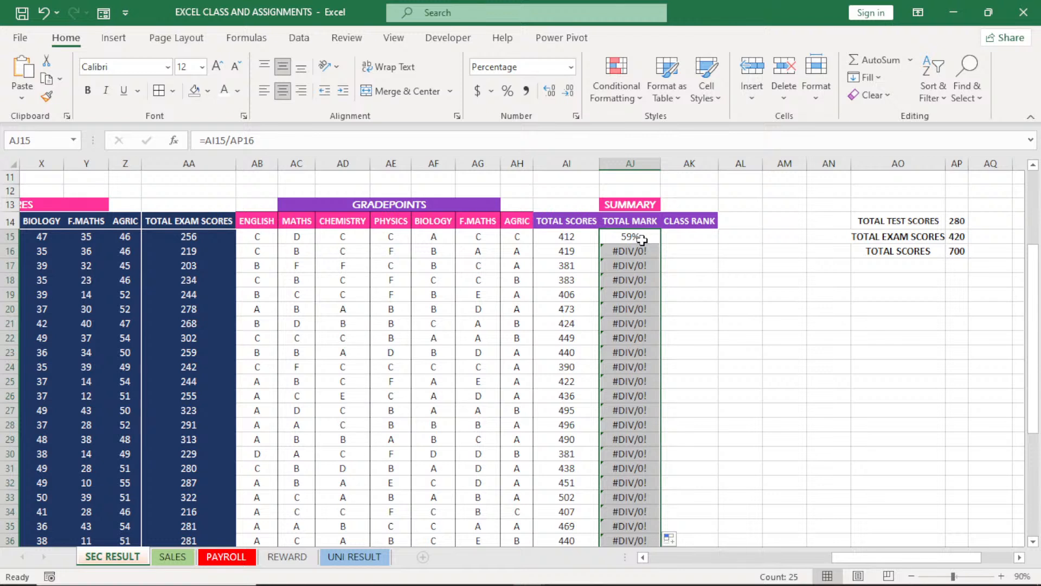
double_click(641, 240)
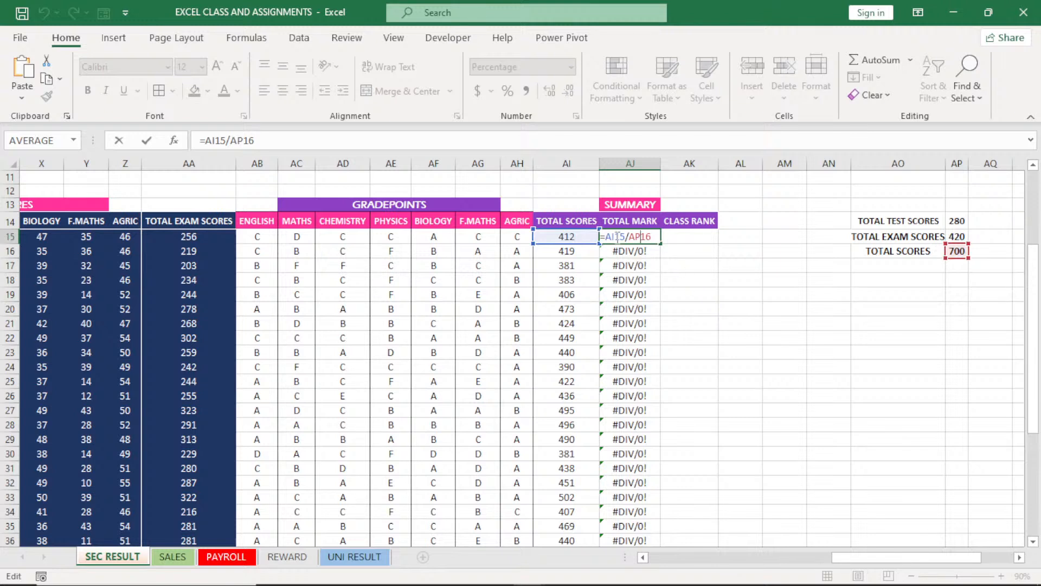
key("Return")
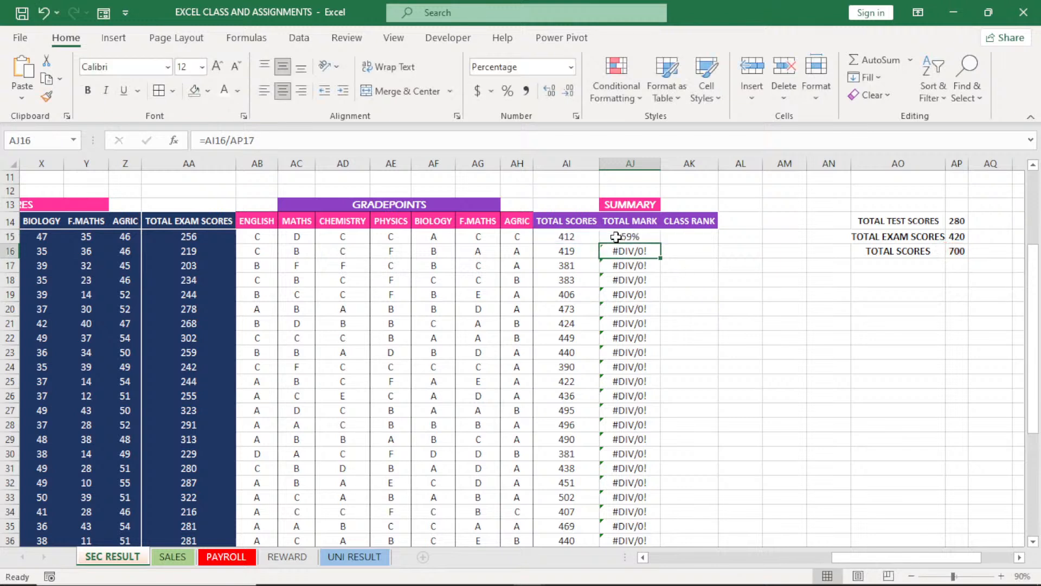
double_click(624, 278)
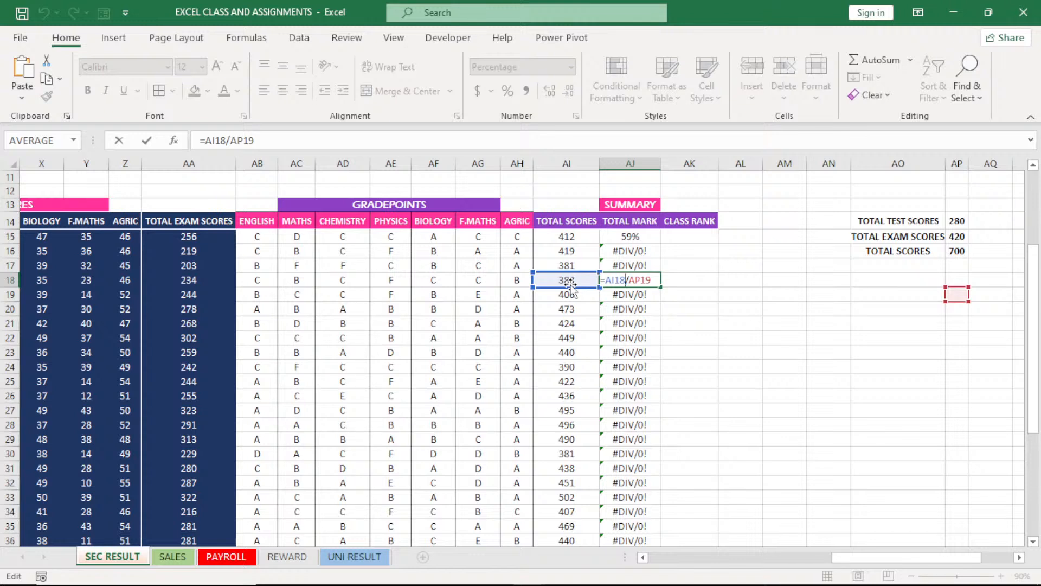
key("Return")
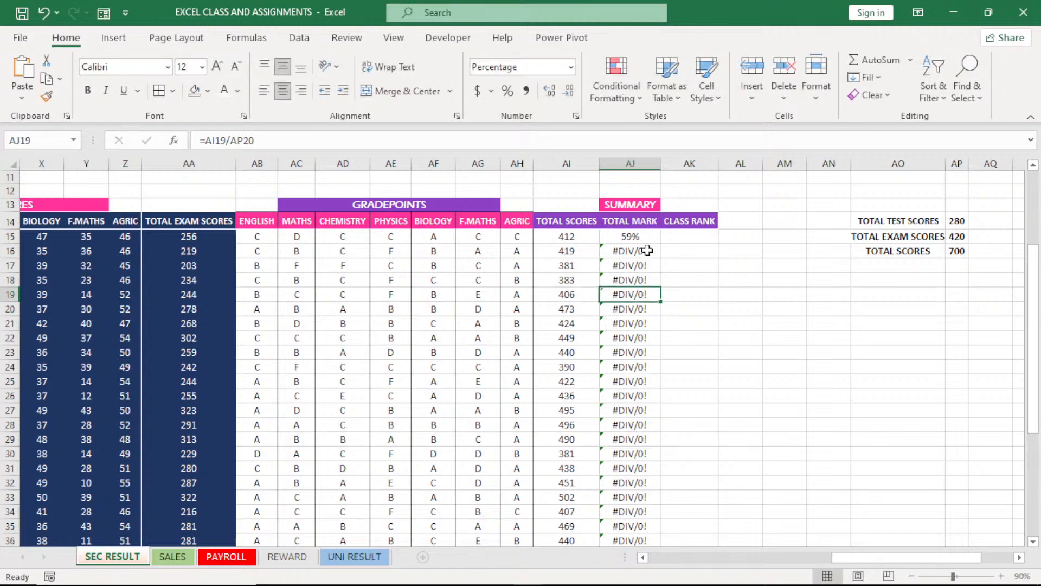
Make the divisor in AJ15 absolute as $AP$16 and fill the corrected formula down the TOTAL MARK column
left_click(639, 237)
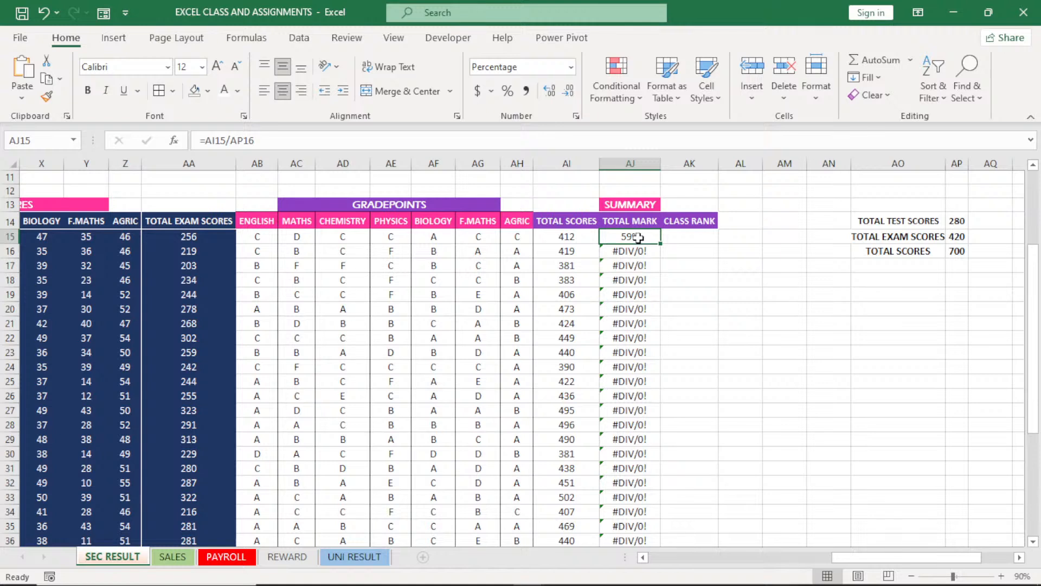
left_click(243, 140)
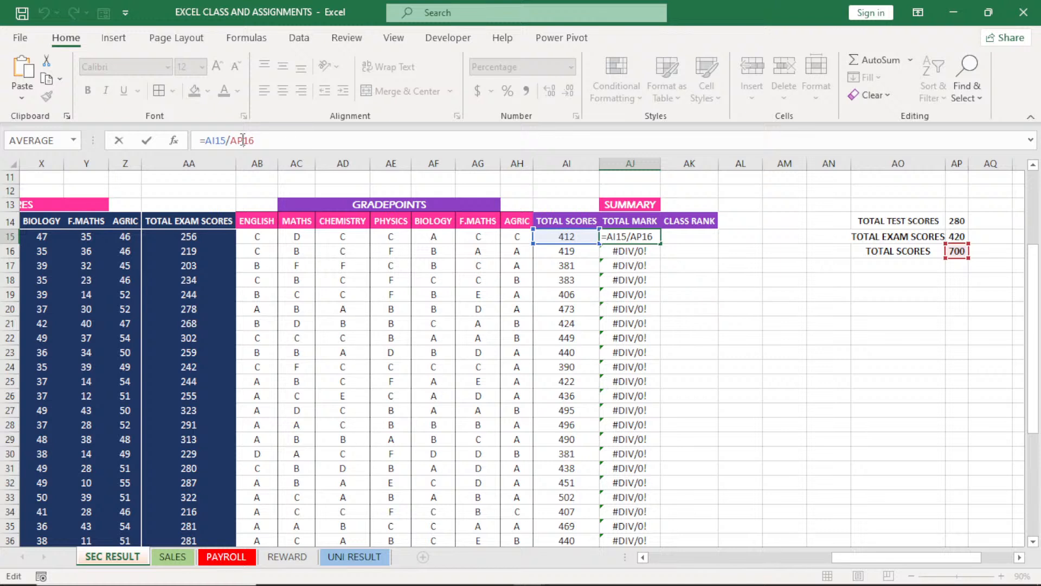
key("F4")
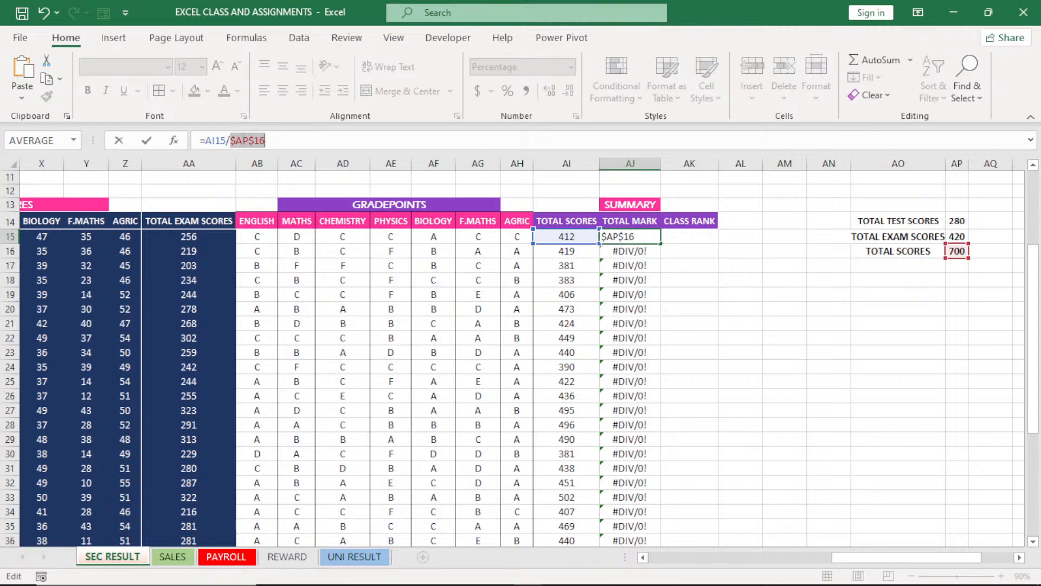
key("Return")
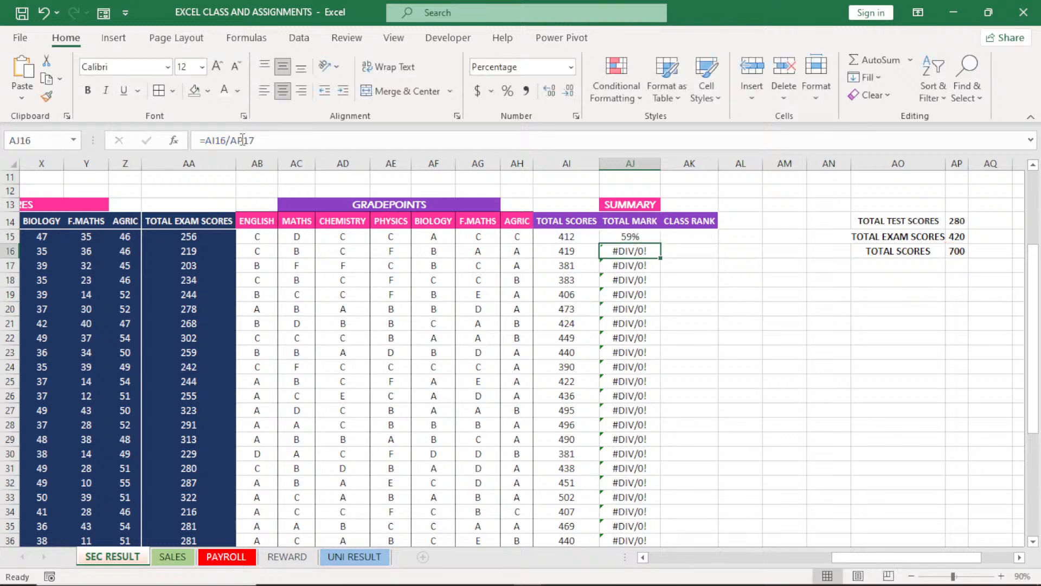
left_click(657, 240)
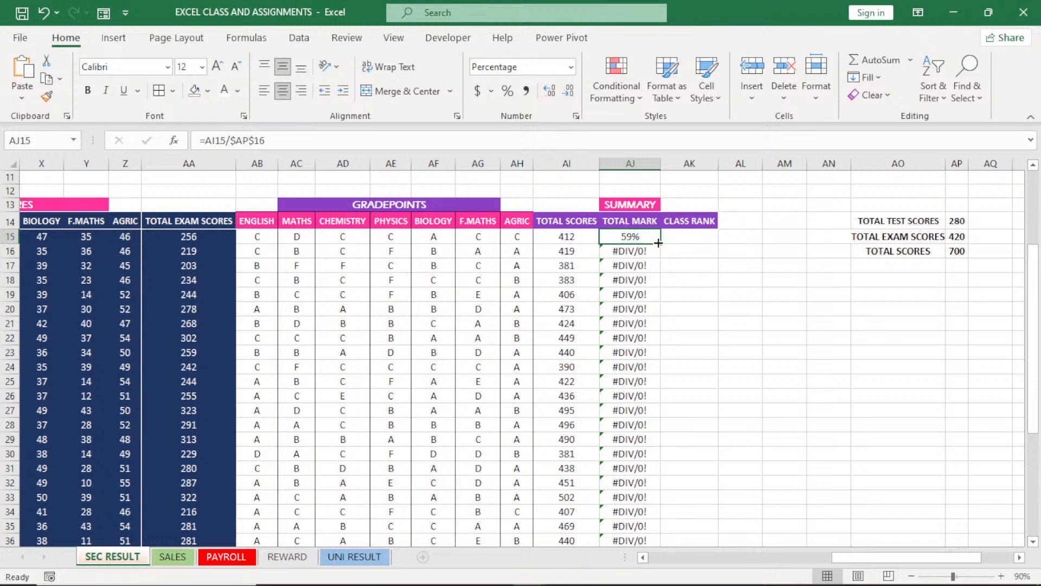
double_click(658, 243)
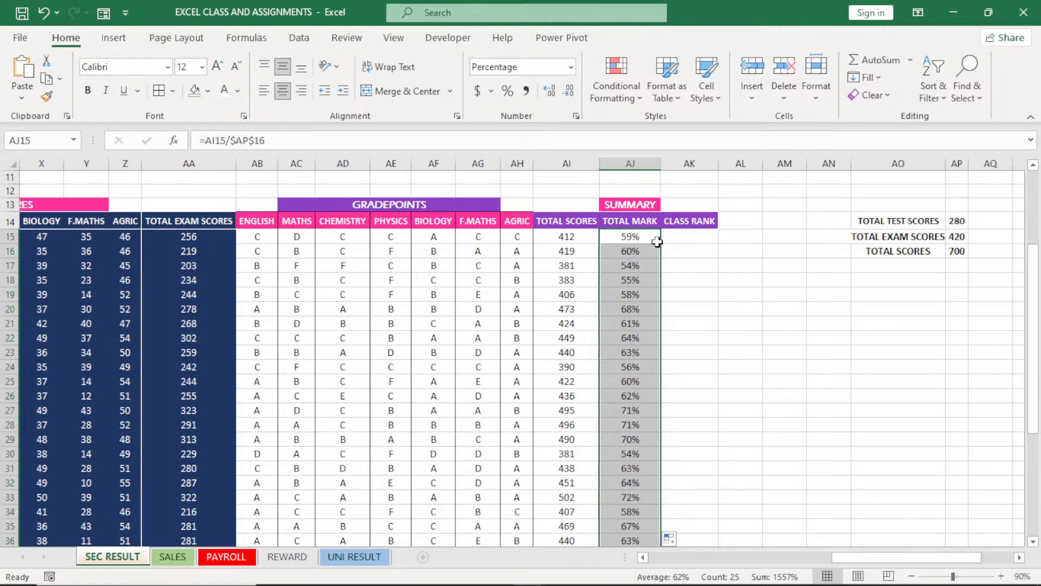
Start the CLASS RANK formula in AK15 with RANK.EQ, using the total mark in AJ15 as the number
left_click(686, 236)
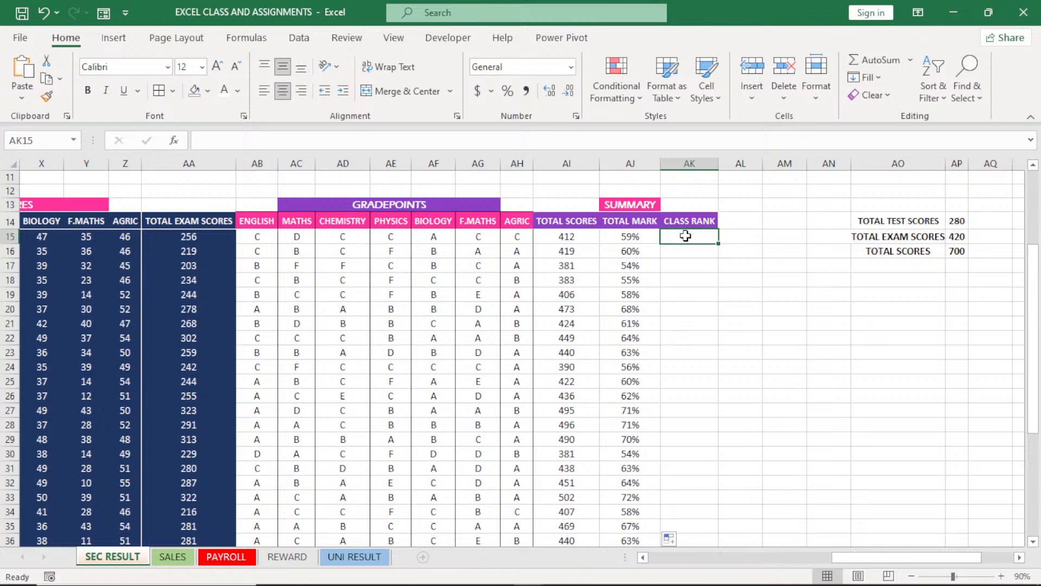
type("=")
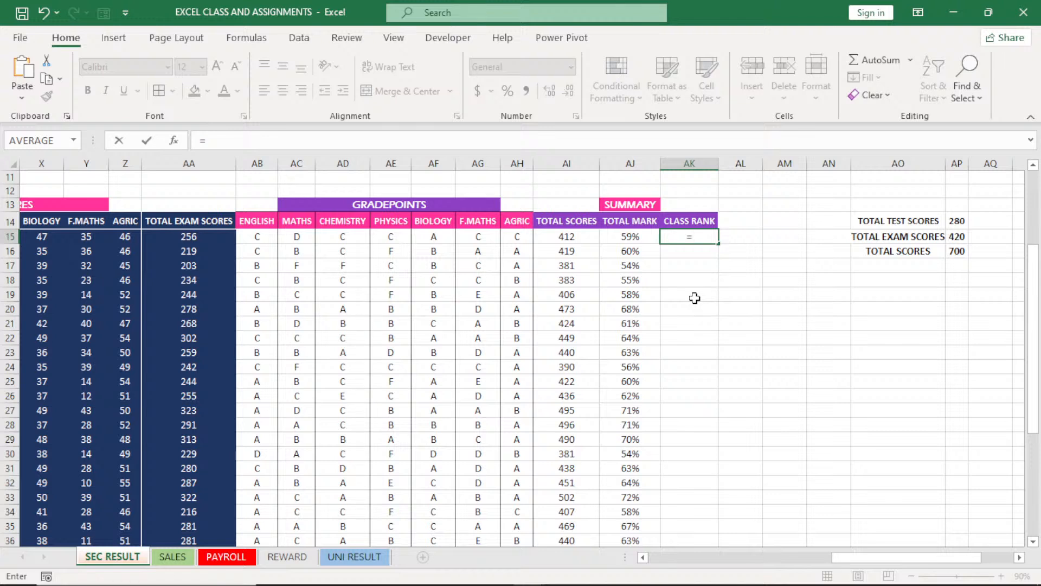
type("RA")
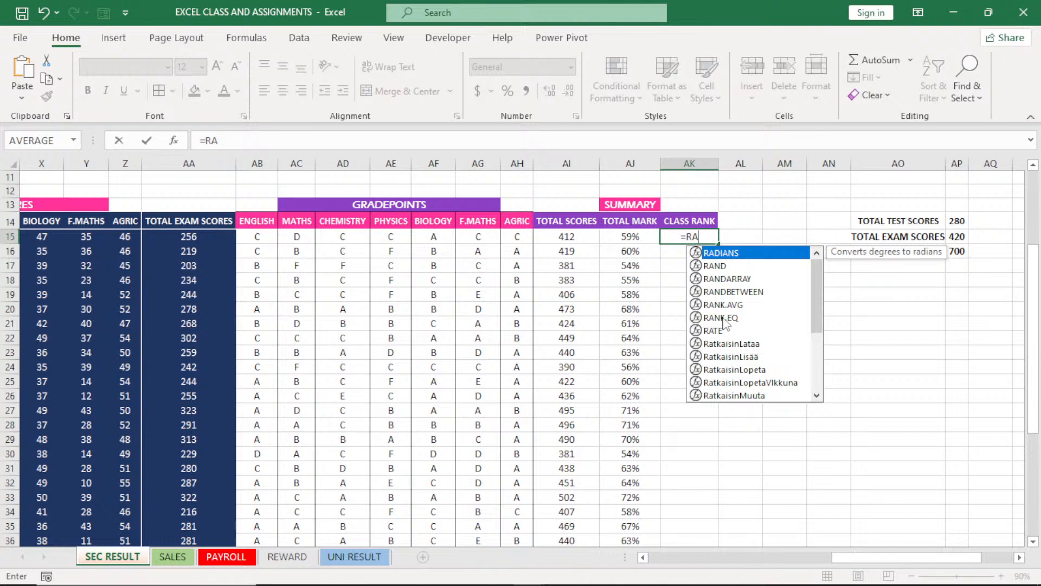
double_click(721, 319)
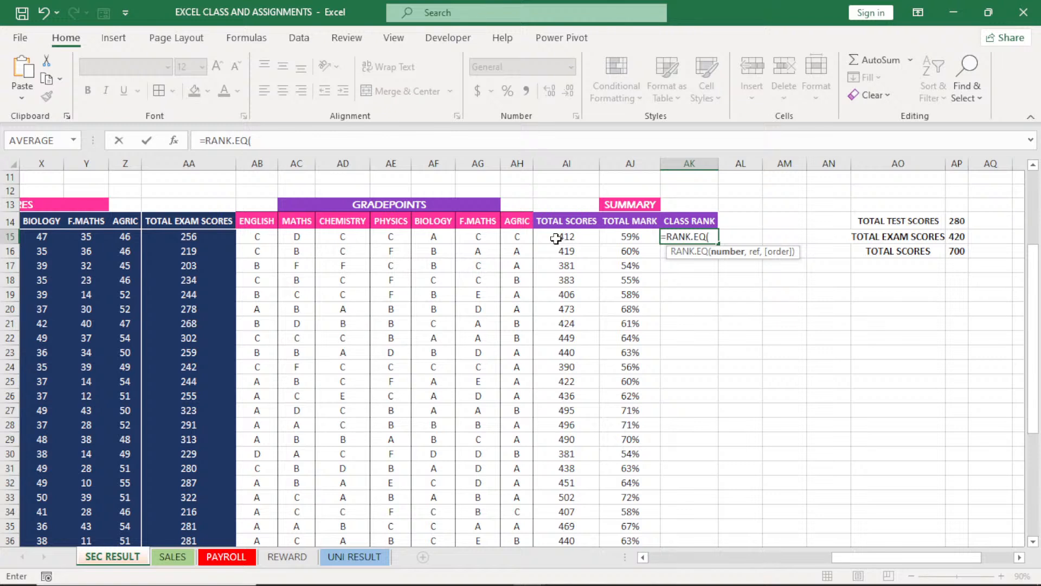
left_click(628, 237)
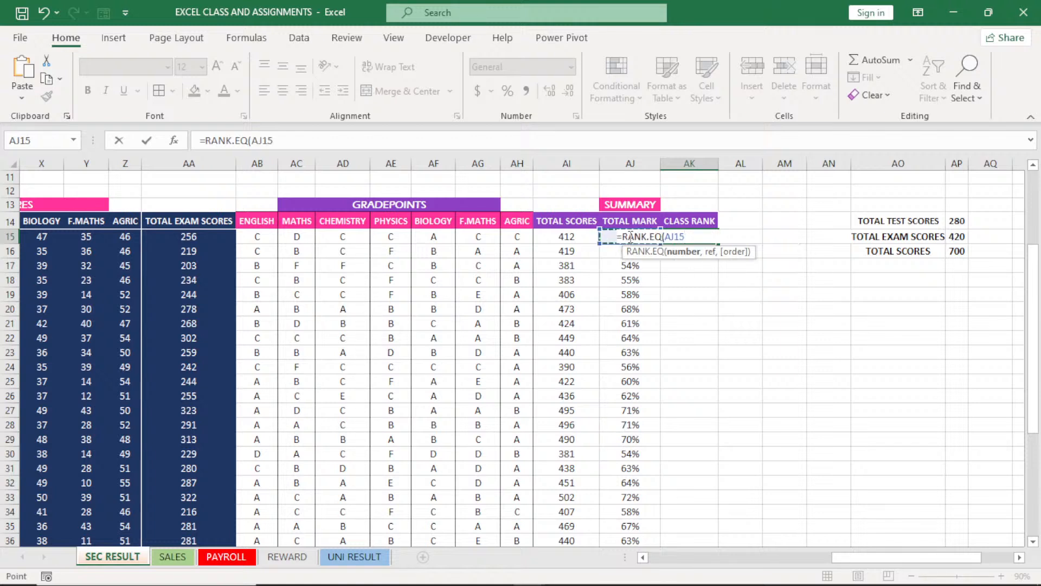
type(",")
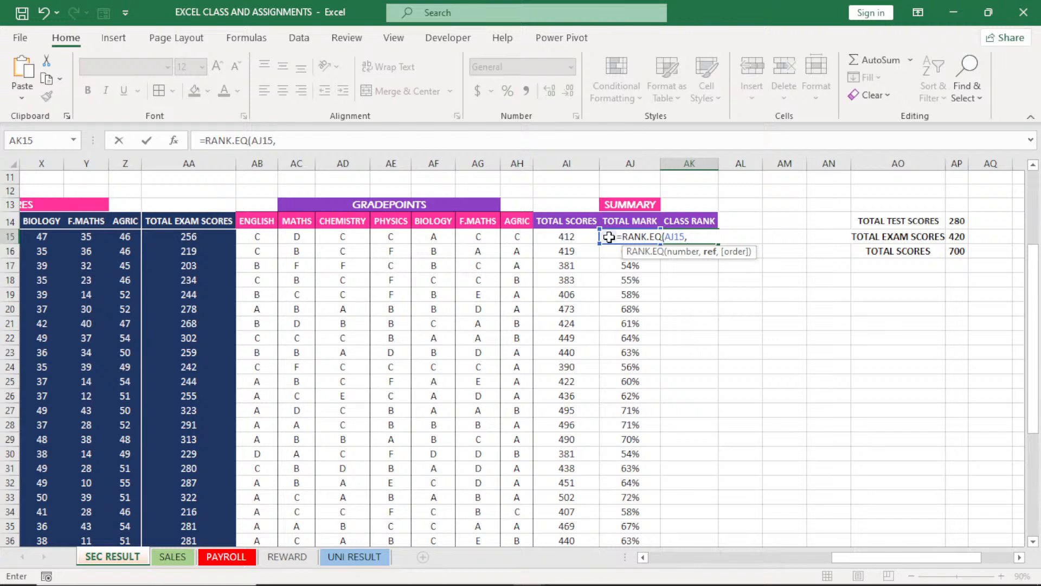
key("ctrl+shift+Down")
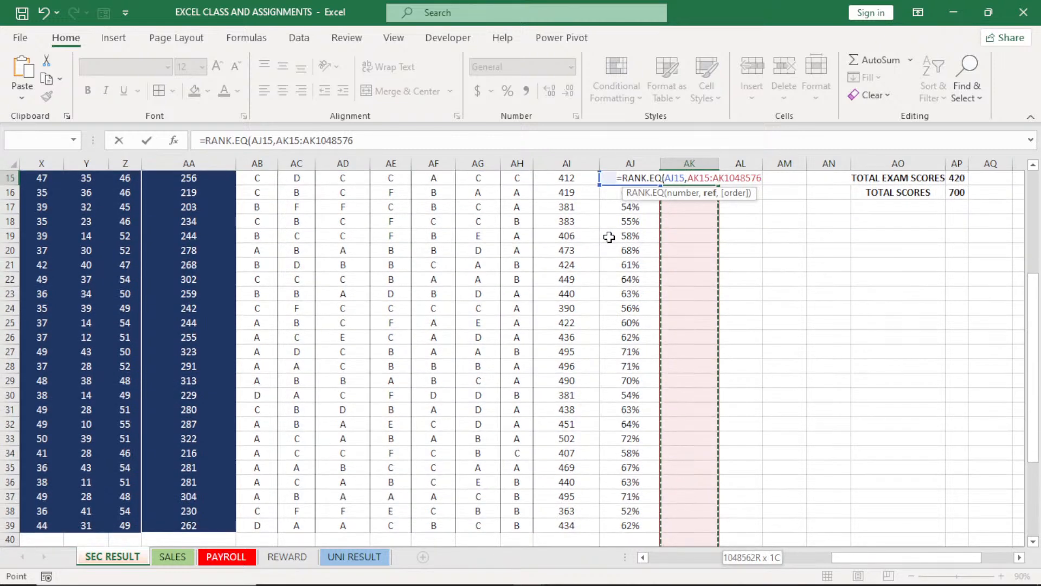
key("ctrl+z")
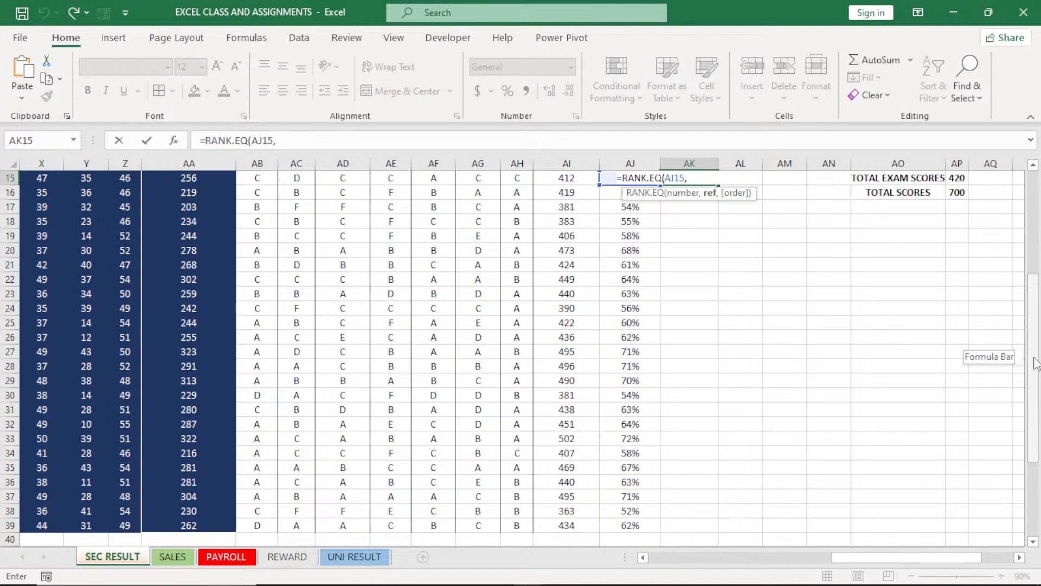
left_click_drag(1036, 363, 1036, 327)
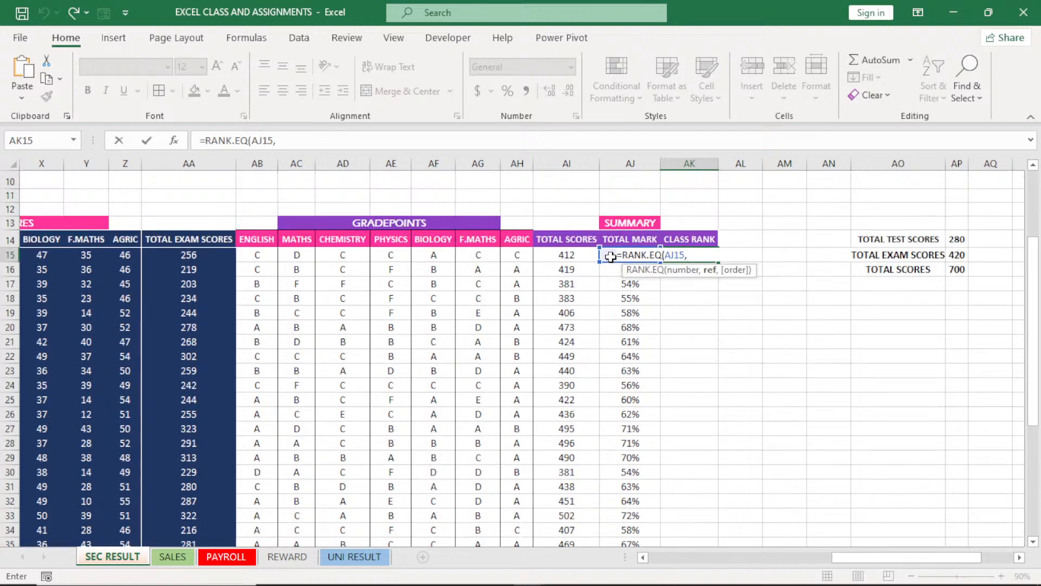
Complete the RANK.EQ formula in AK15 with the TOTAL MARK range AJ15:AJ39 as reference, omitting the order argument
left_click(611, 257)
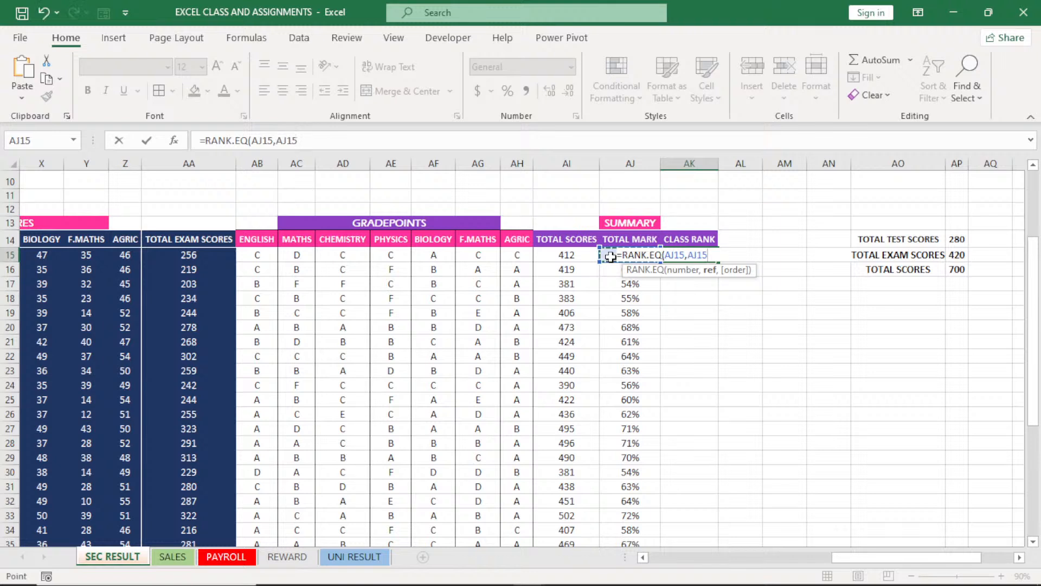
key("ctrl+shift+Down")
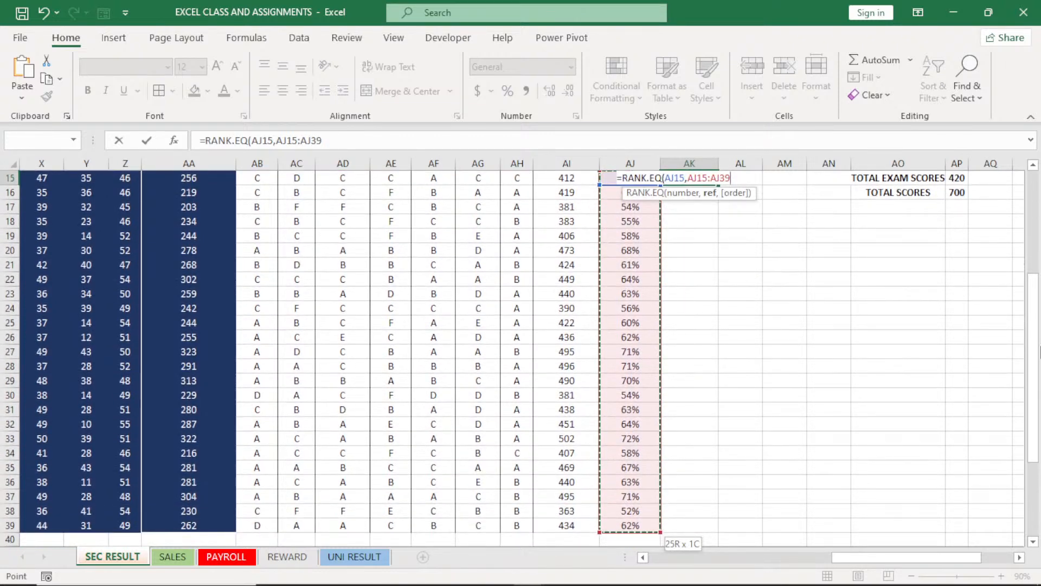
scroll(520, 357, "up", 2)
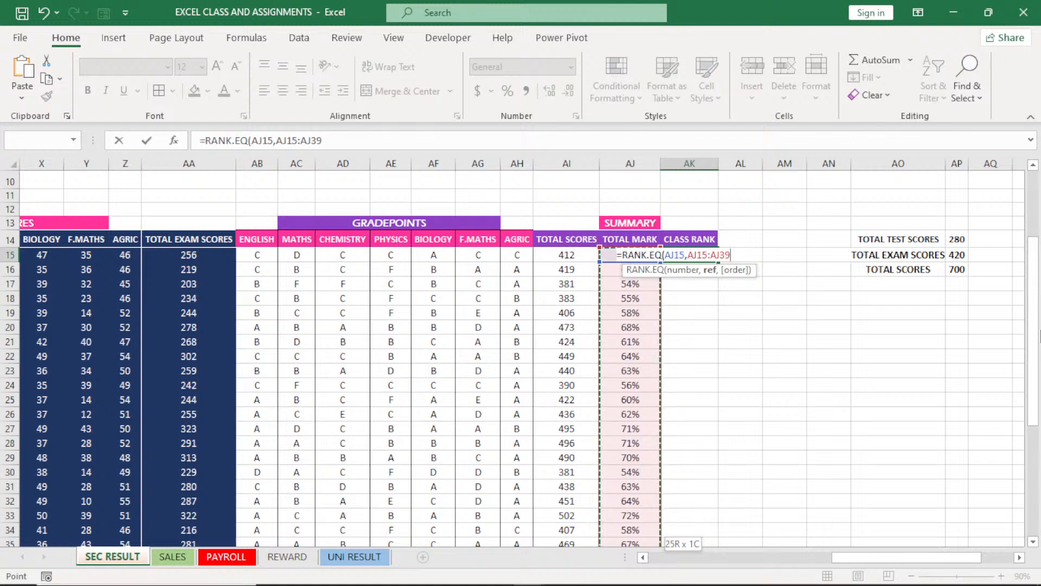
type(",")
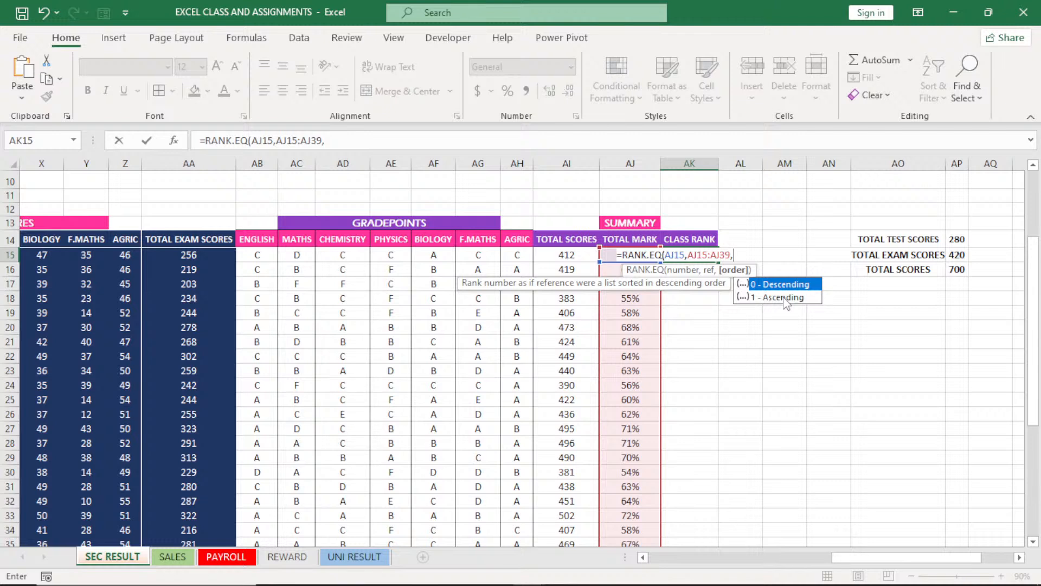
key("BackSpace")
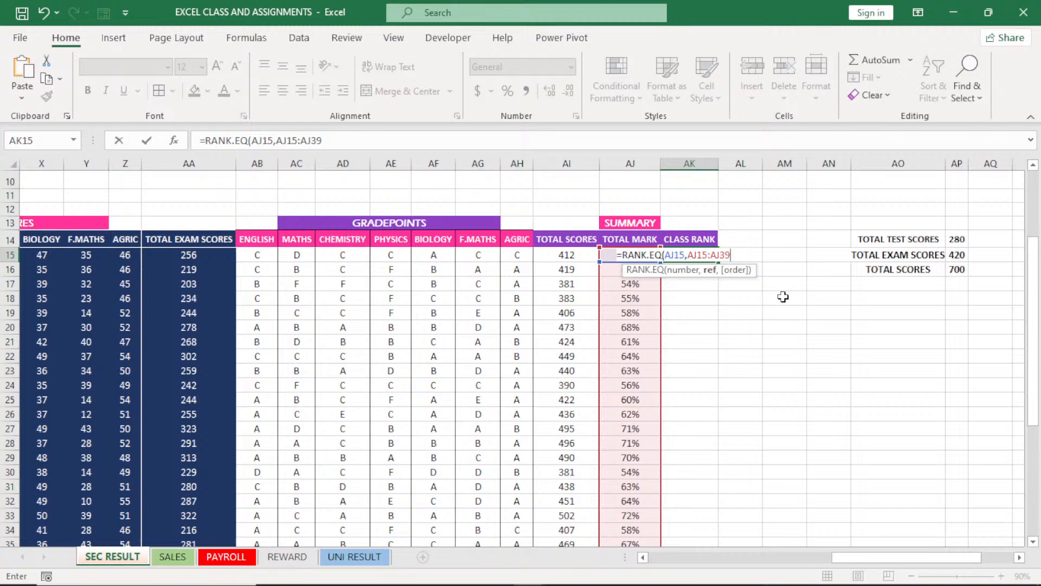
key("Return")
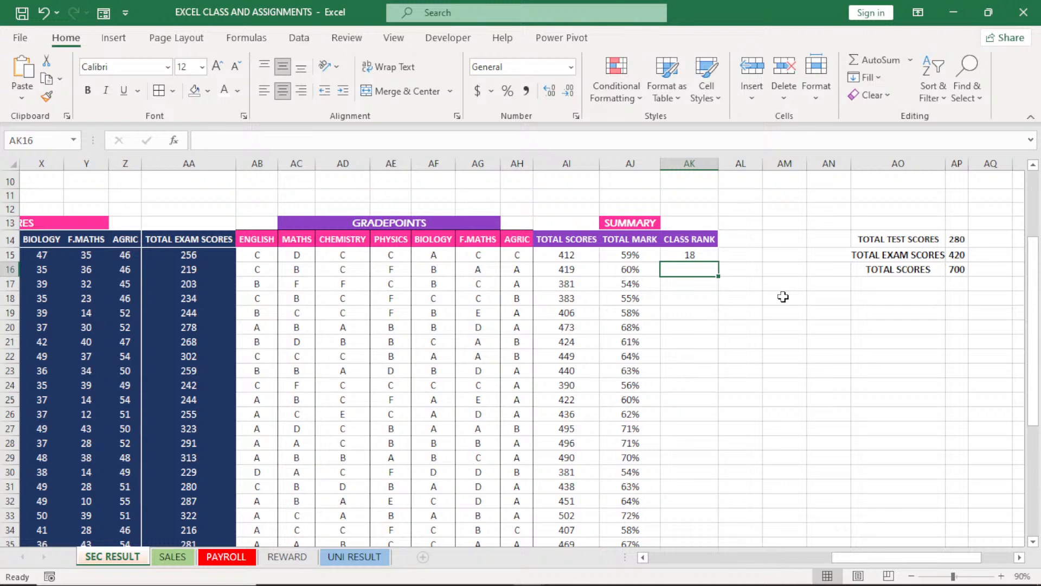
left_click(688, 256)
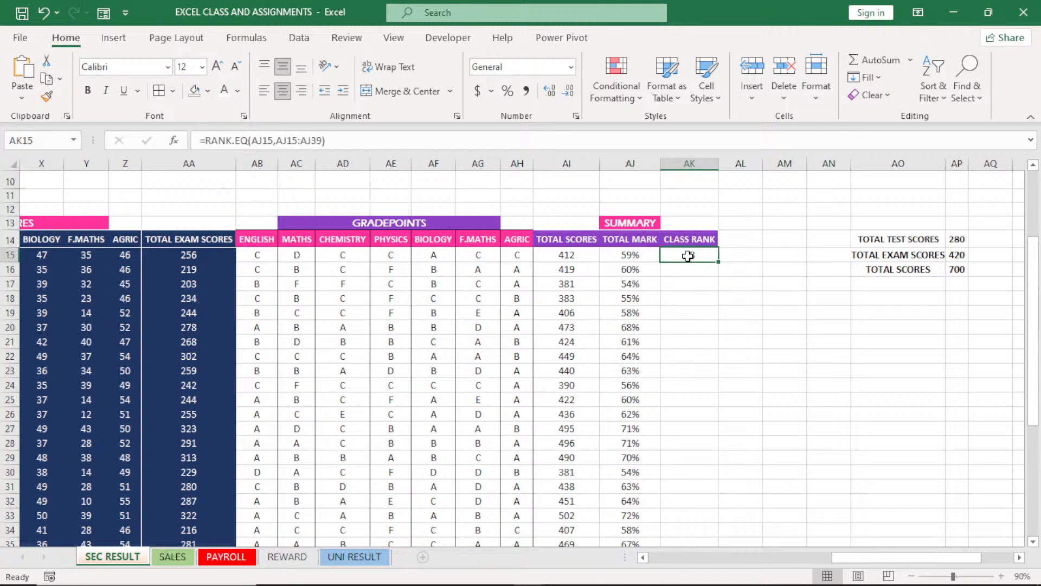
Make the RANK.EQ reference range in AK15 absolute as $AJ$15:$AJ$39 and fill the formula down the CLASS RANK column
double_click(688, 256)
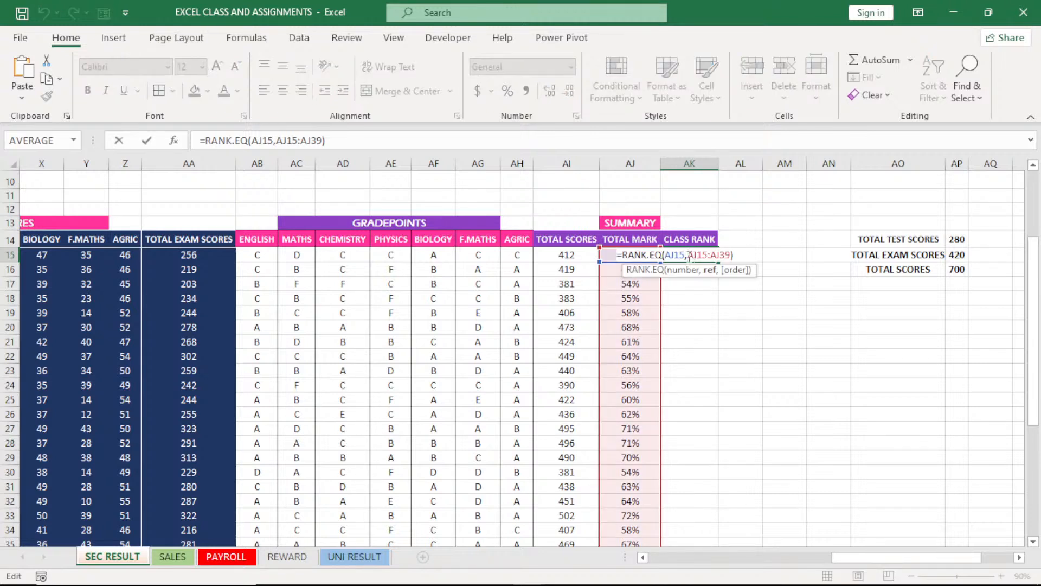
left_click_drag(690, 256, 731, 254)
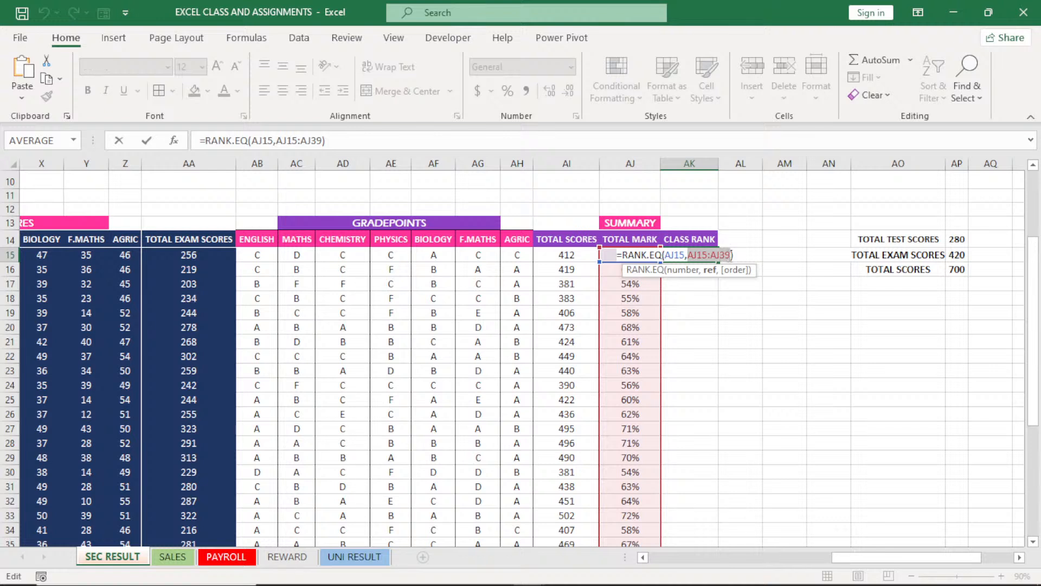
key("F4")
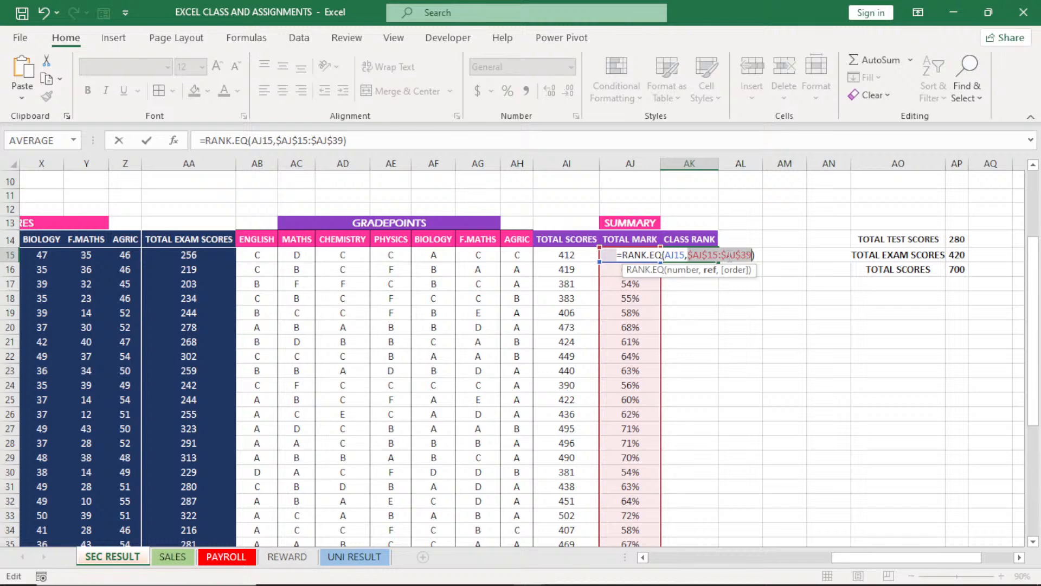
key("Return")
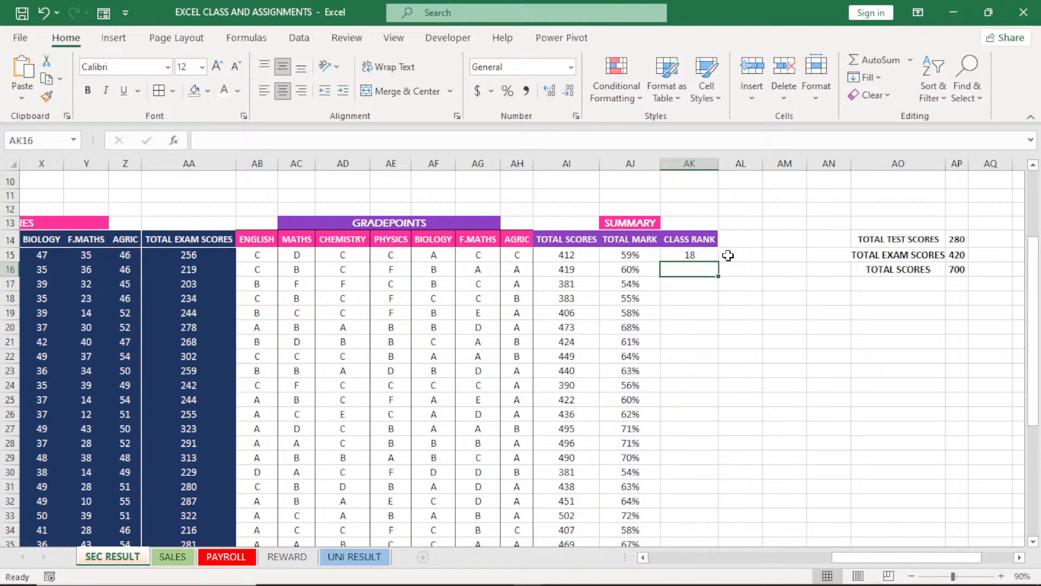
left_click(707, 256)
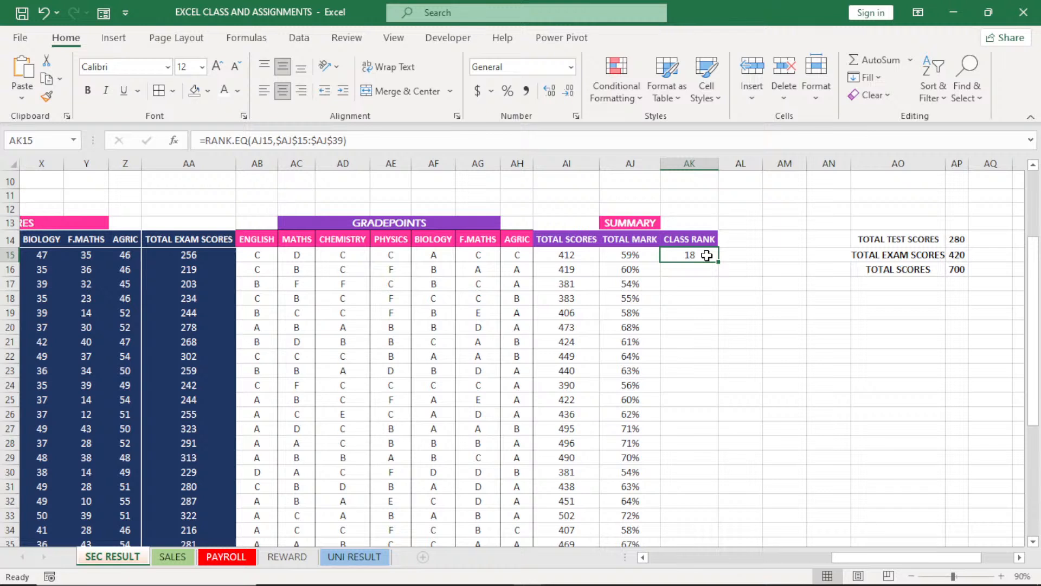
double_click(719, 263)
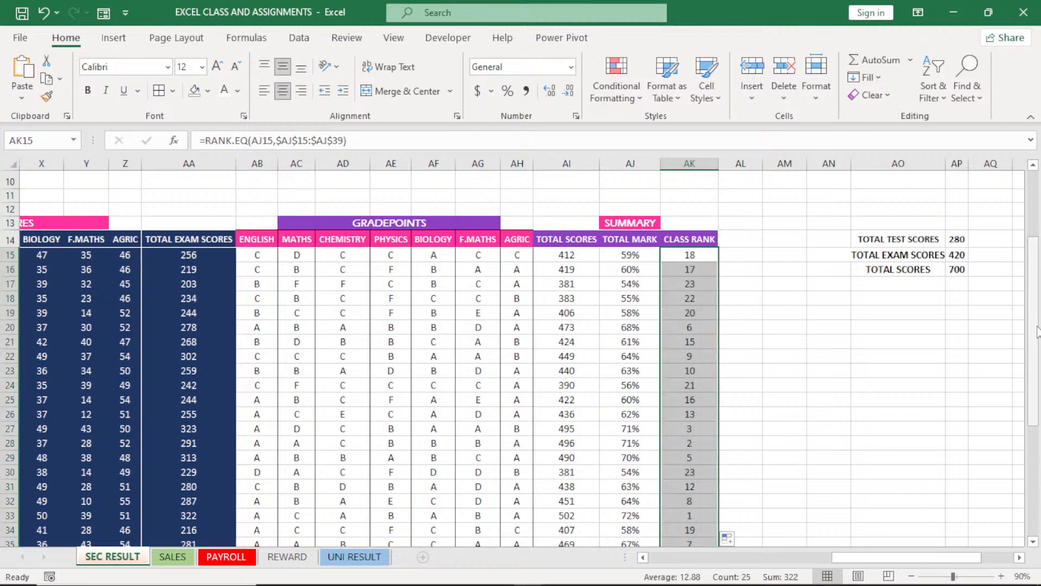
Display the percentages in the TOTAL MARK column with two decimal places
left_click_drag(1037, 331, 1038, 353)
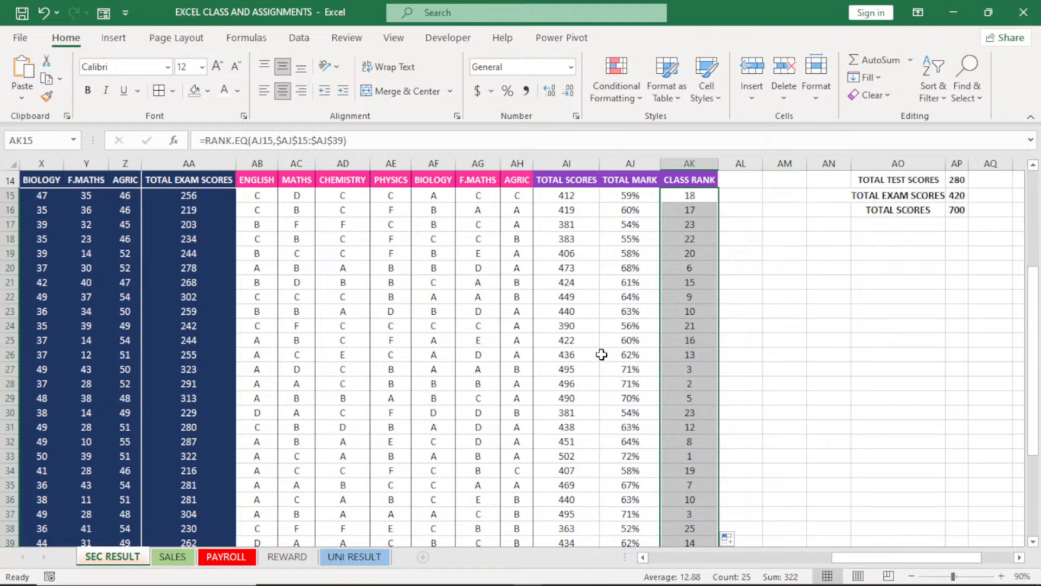
left_click(628, 158)
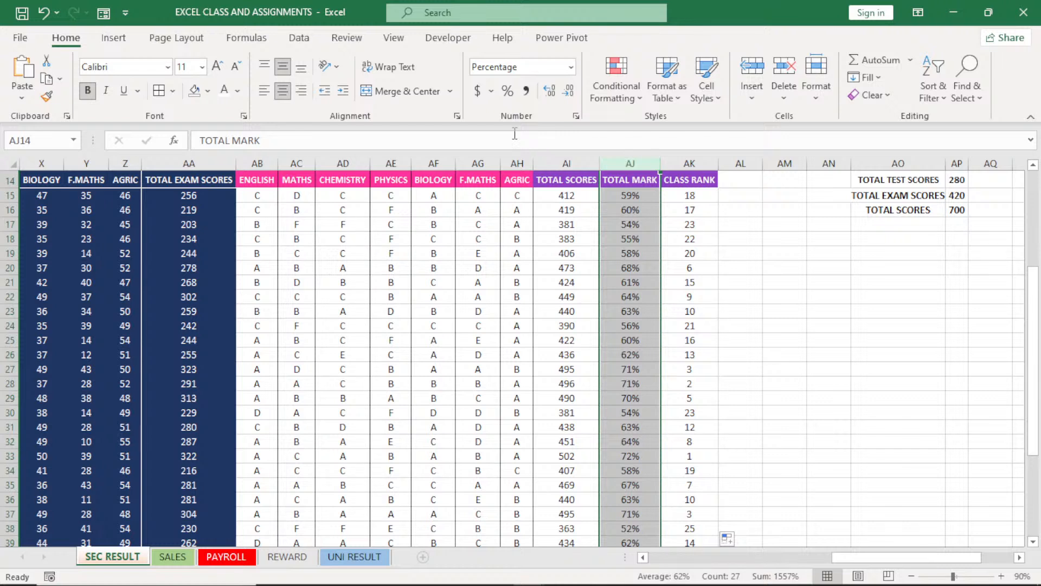
left_click(550, 93)
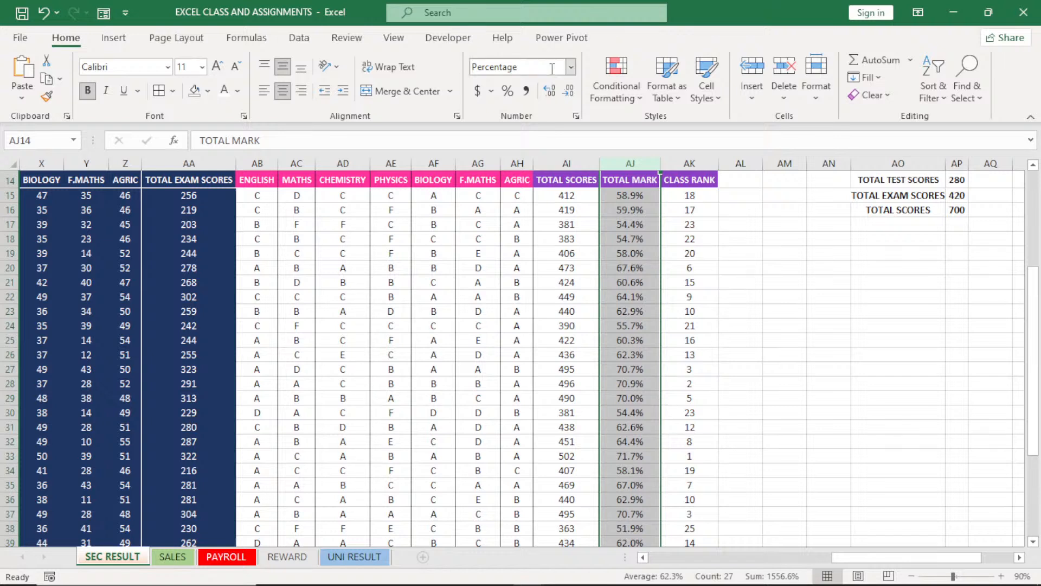
left_click(550, 90)
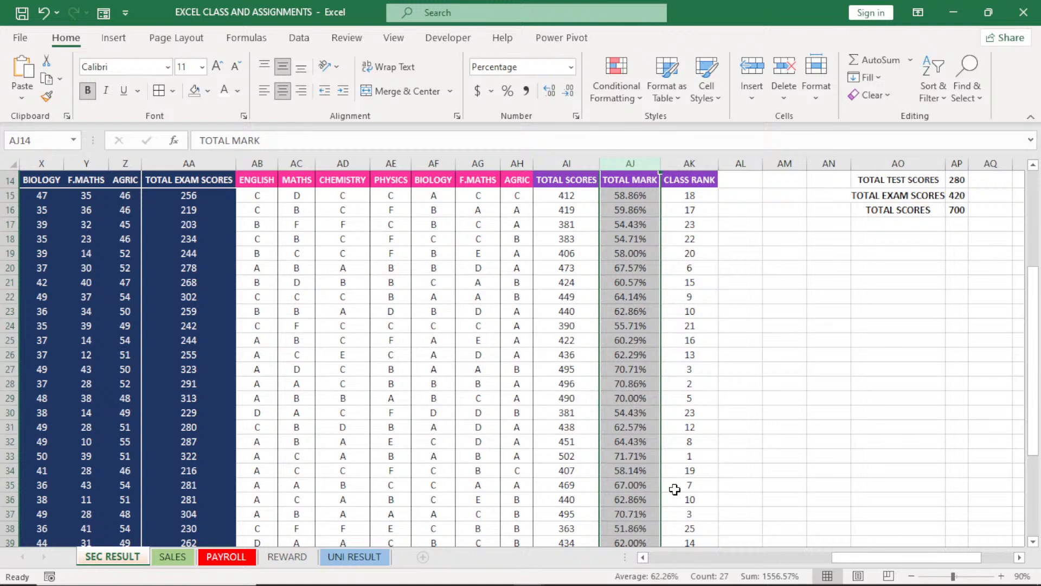
Try to sort the result table by class rank from smallest to largest, starting from cell AK15
left_click(694, 195)
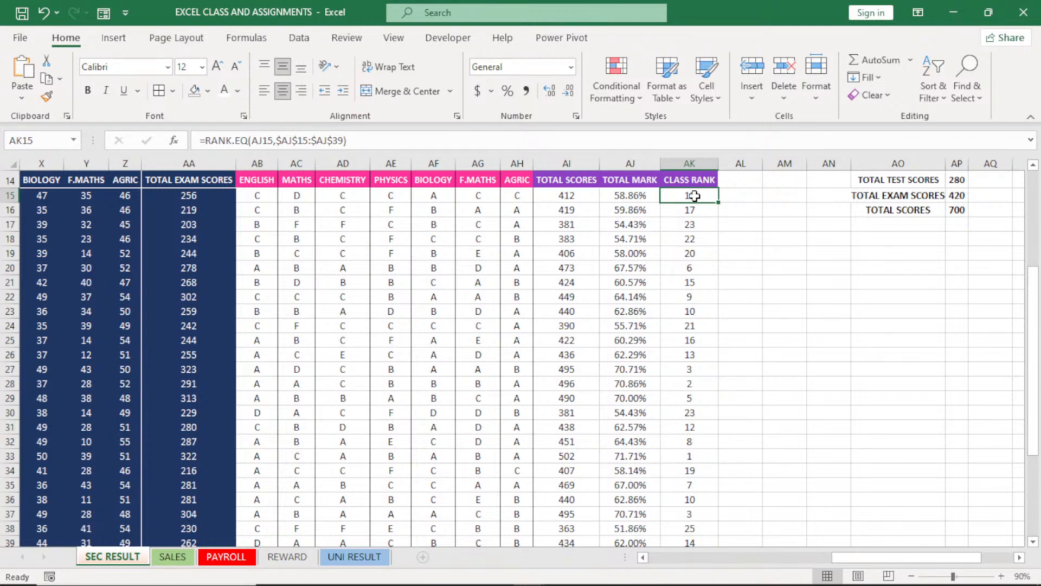
left_click(929, 97)
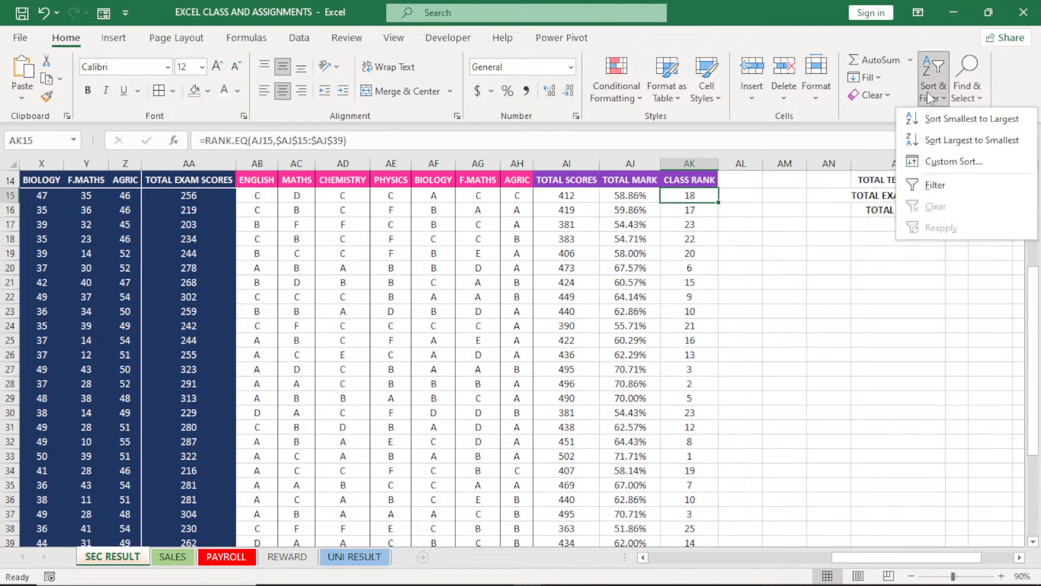
left_click(933, 122)
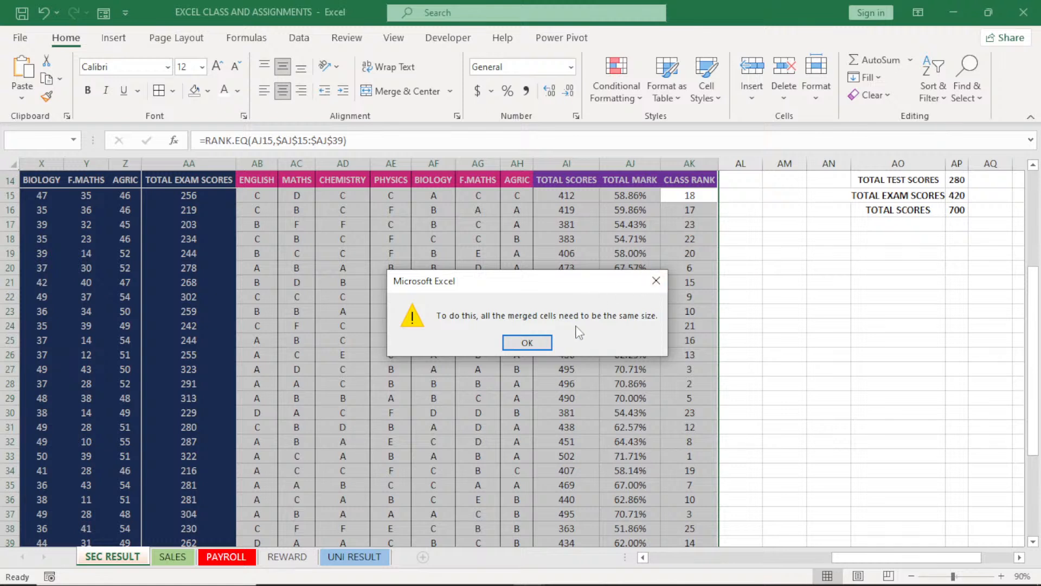
left_click(657, 281)
Try to sort the CLASS RANK cells AK15:AK39 from smallest to largest, expanding the selection to the adjacent data
left_click_drag(1033, 297, 1036, 291)
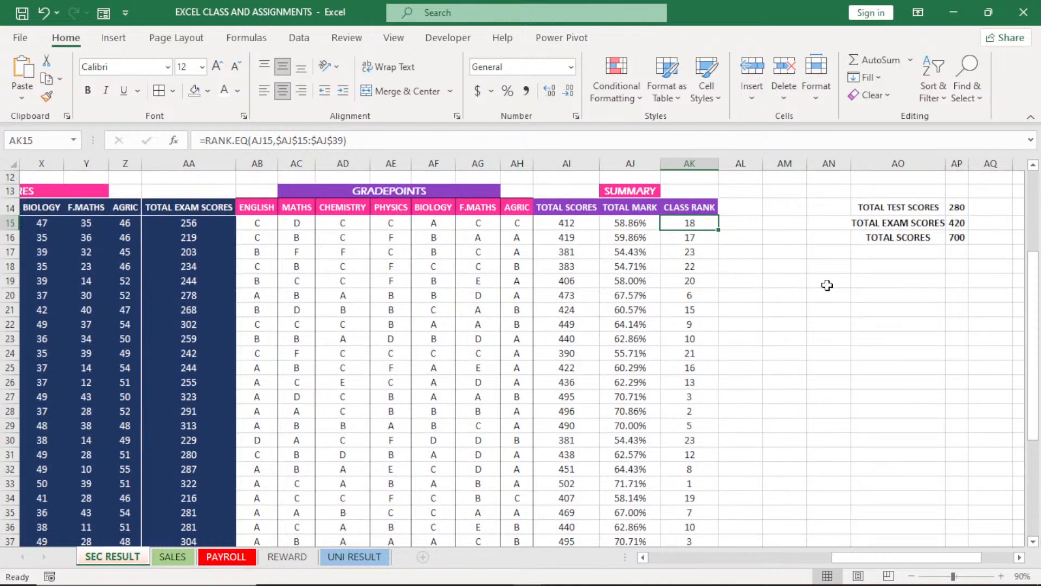
left_click_drag(686, 225, 690, 527)
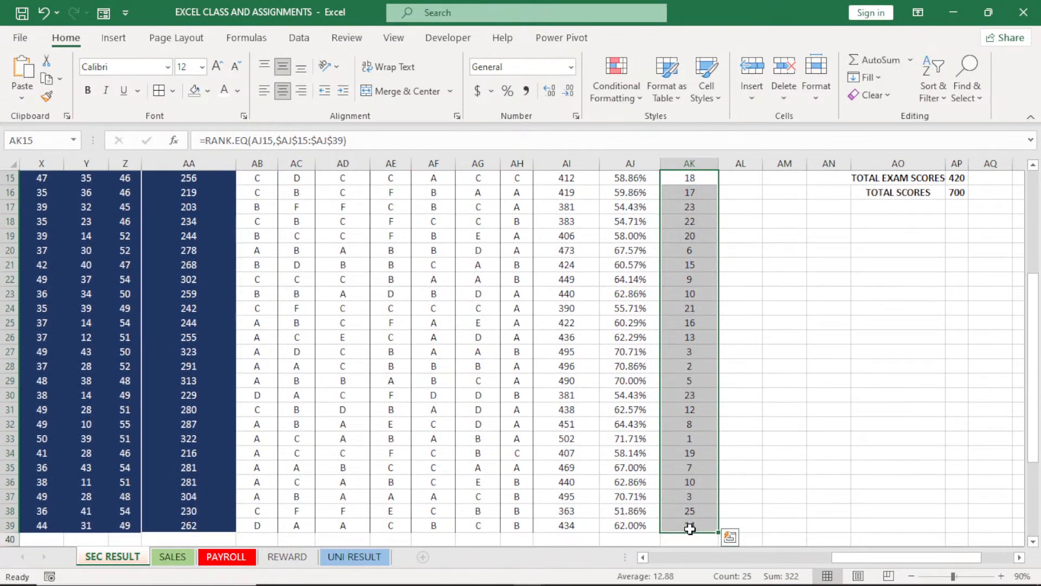
left_click(930, 87)
left_click(959, 120)
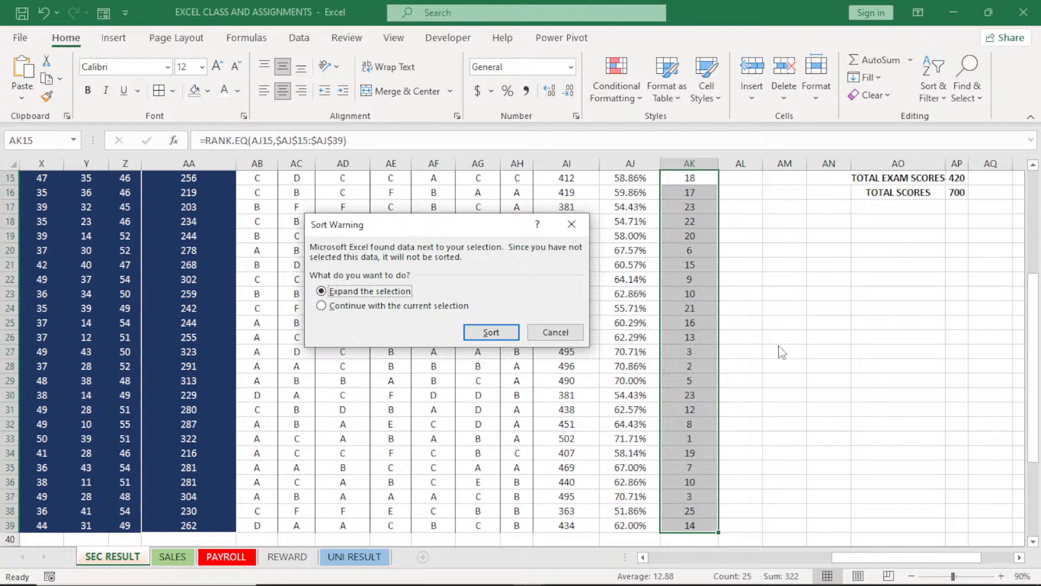
left_click(491, 333)
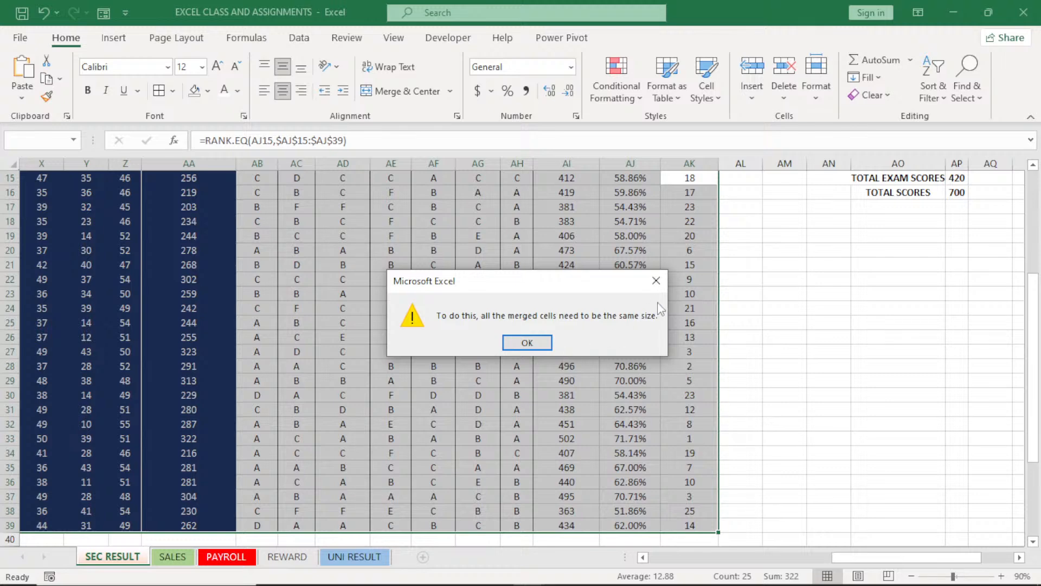
left_click(656, 281)
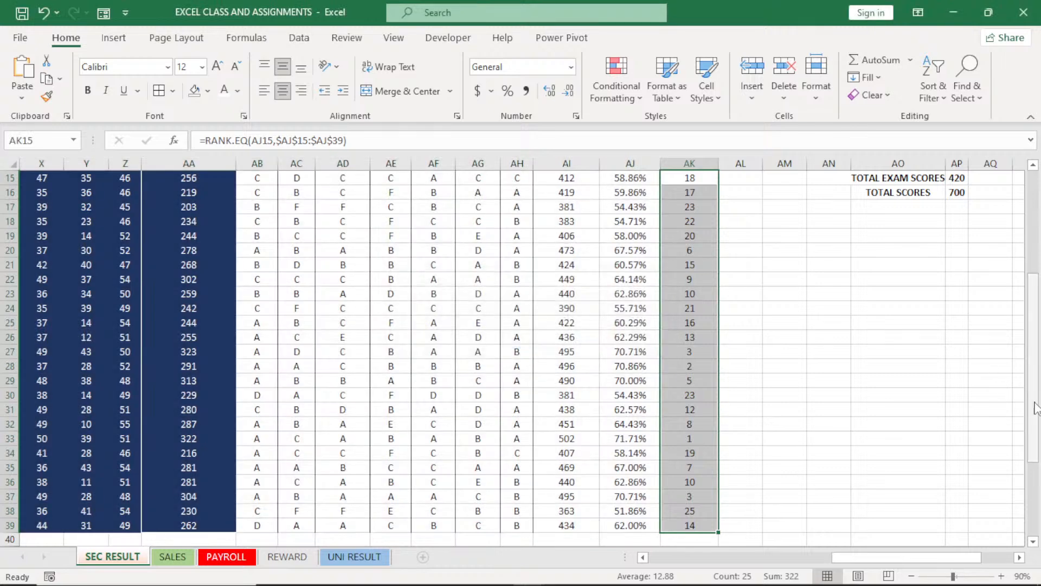
Unmerge the TEST SCORES and EXAM SCORES headings in row 13
left_click_drag(1033, 408, 1036, 356)
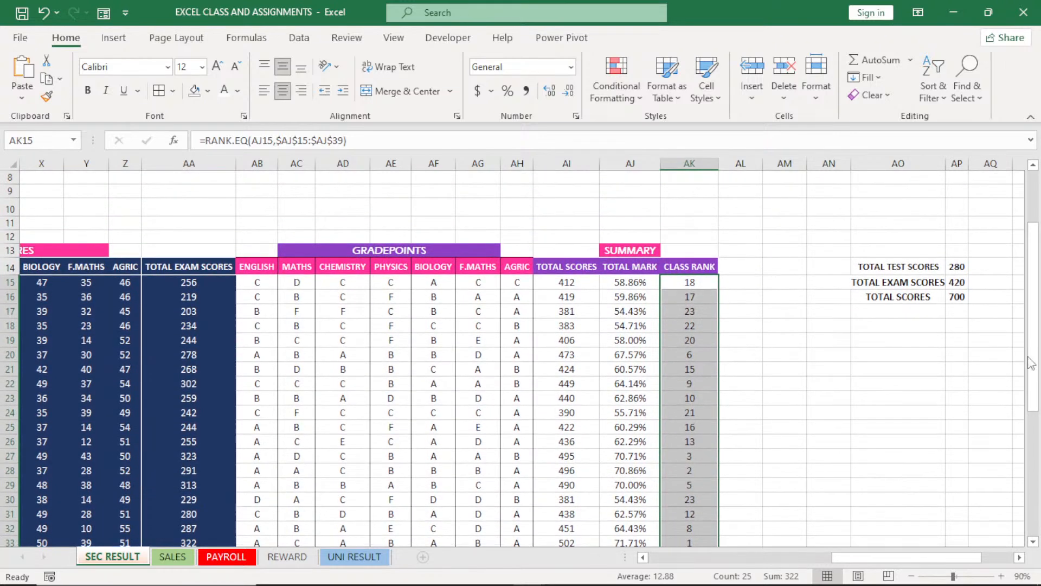
left_click_drag(850, 555, 686, 576)
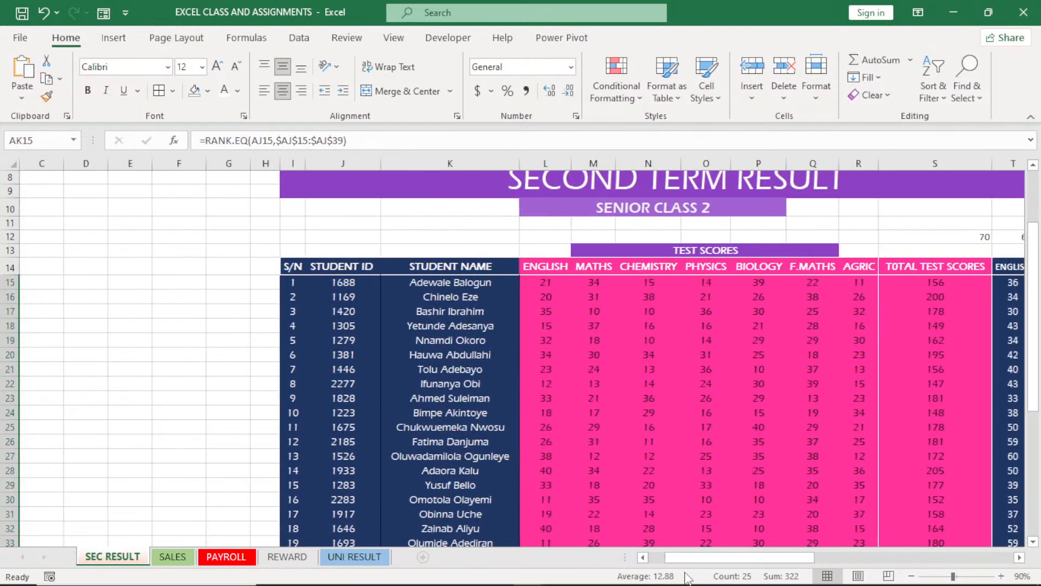
left_click(664, 252)
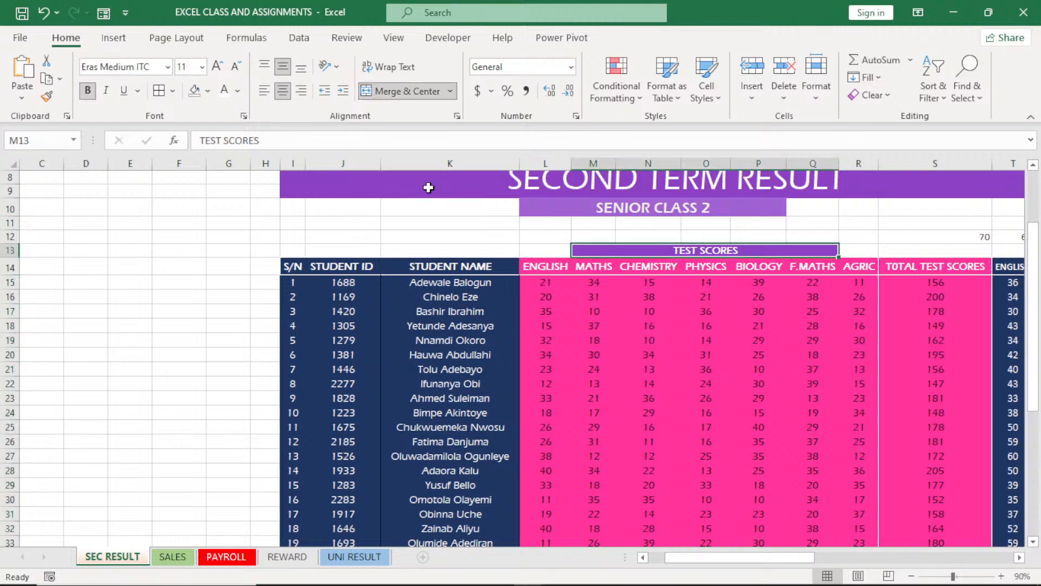
left_click(408, 91)
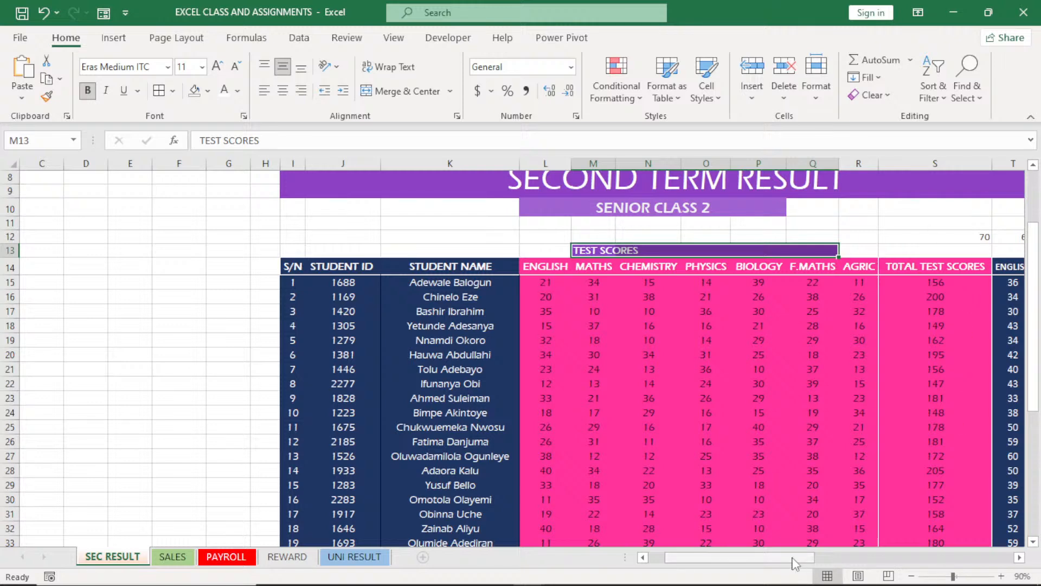
left_click_drag(793, 559, 890, 549)
left_click(485, 267)
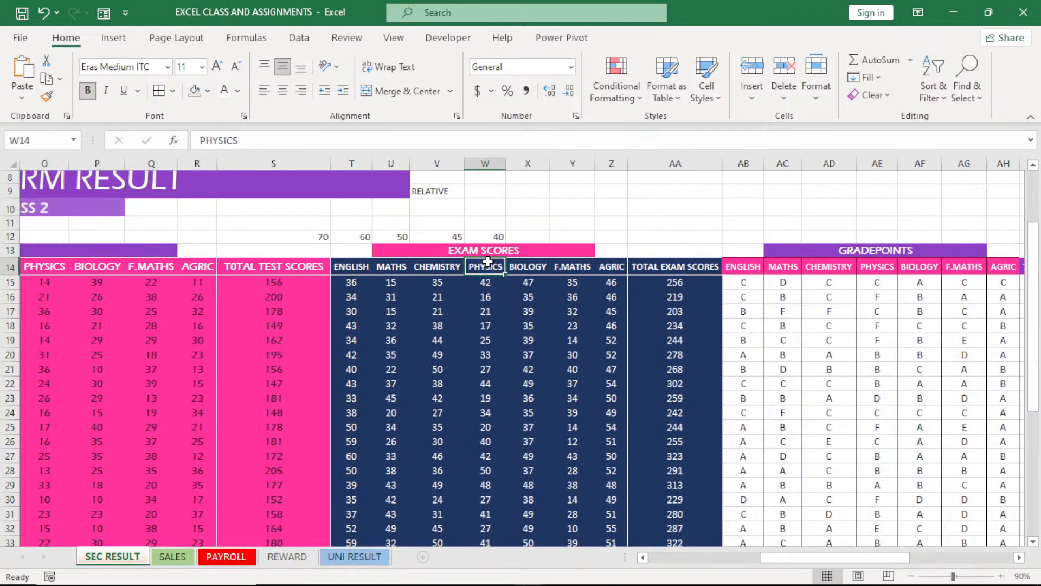
left_click(489, 251)
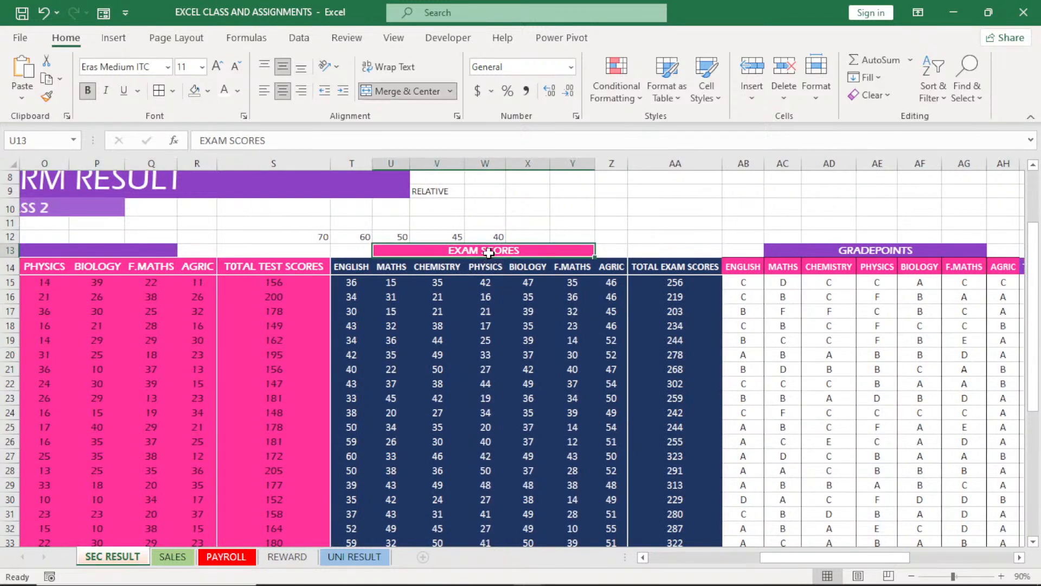
left_click(405, 90)
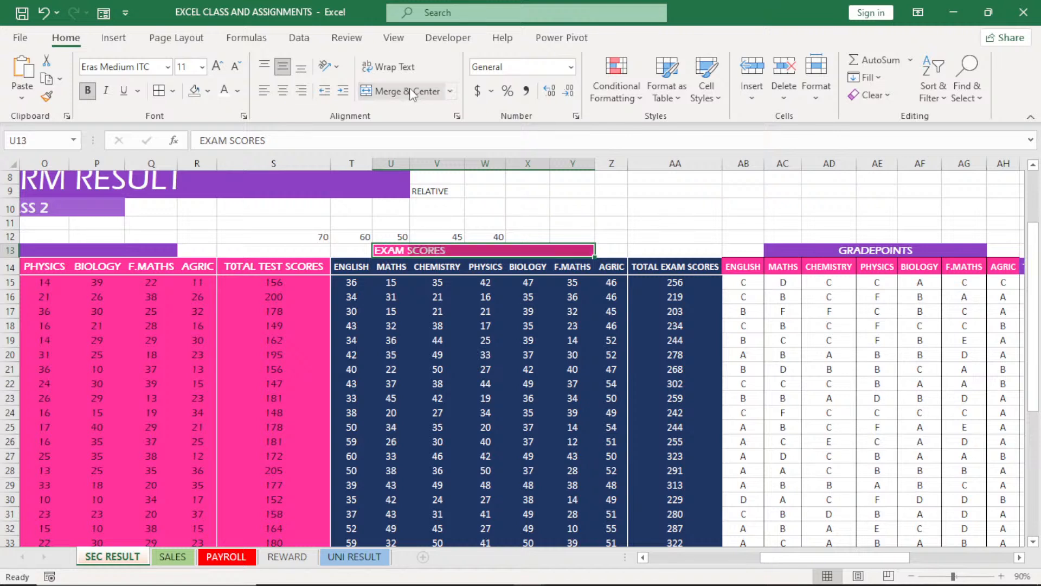
Unmerge the GRADEPOINTS heading in row 13
double_click(871, 252)
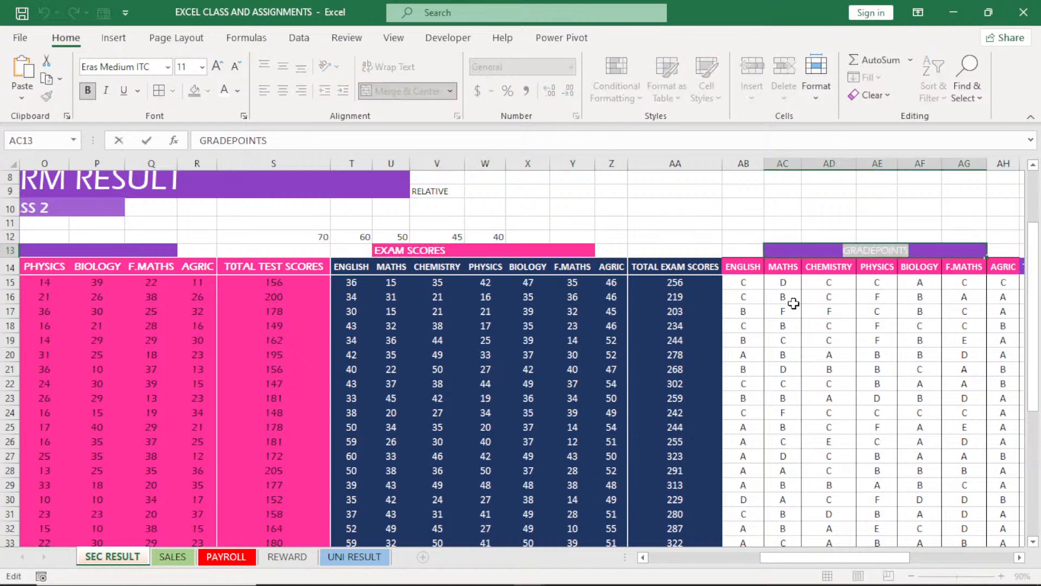
key("Return")
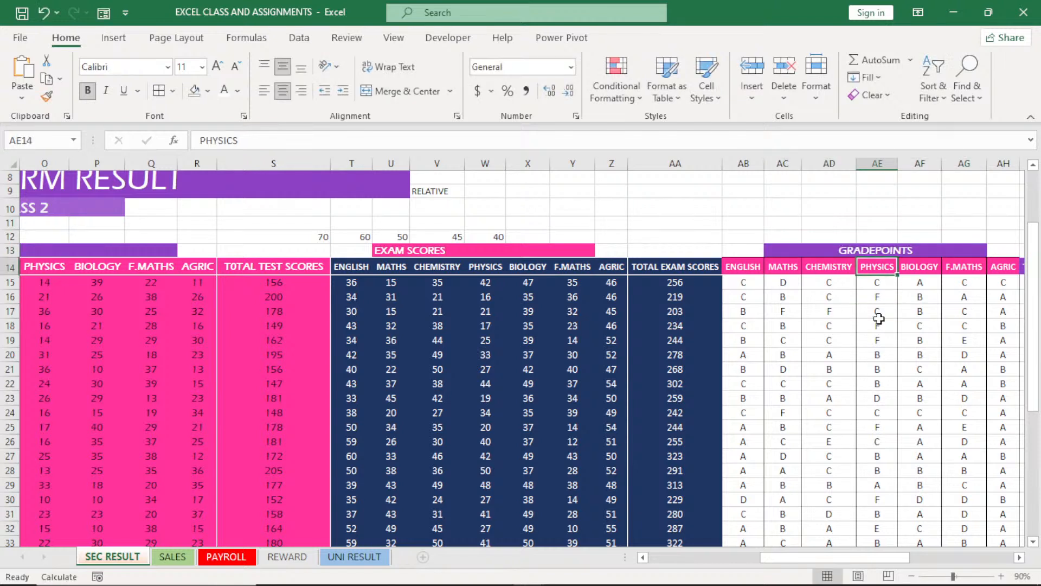
left_click(851, 252)
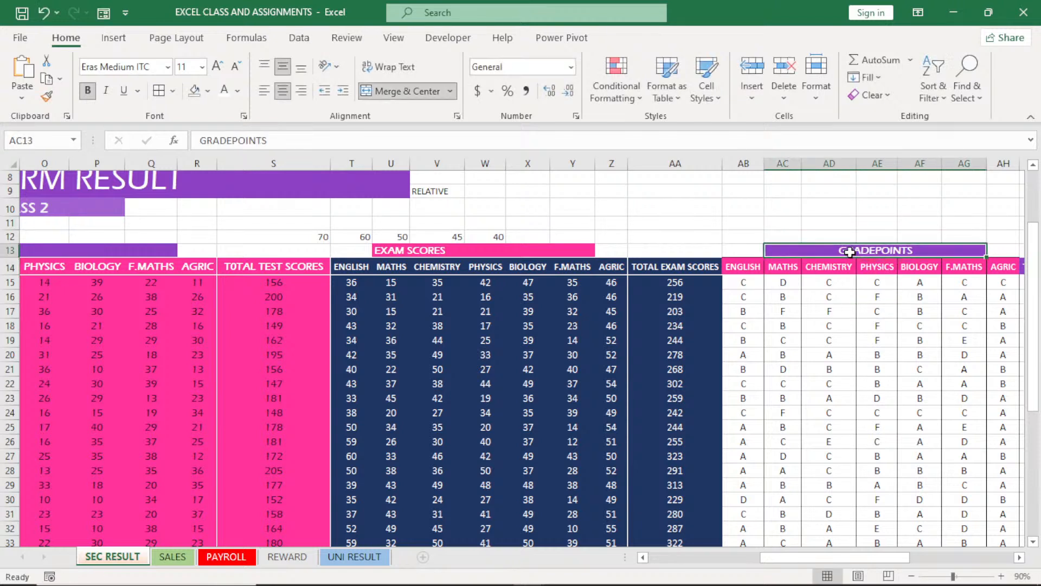
left_click(401, 98)
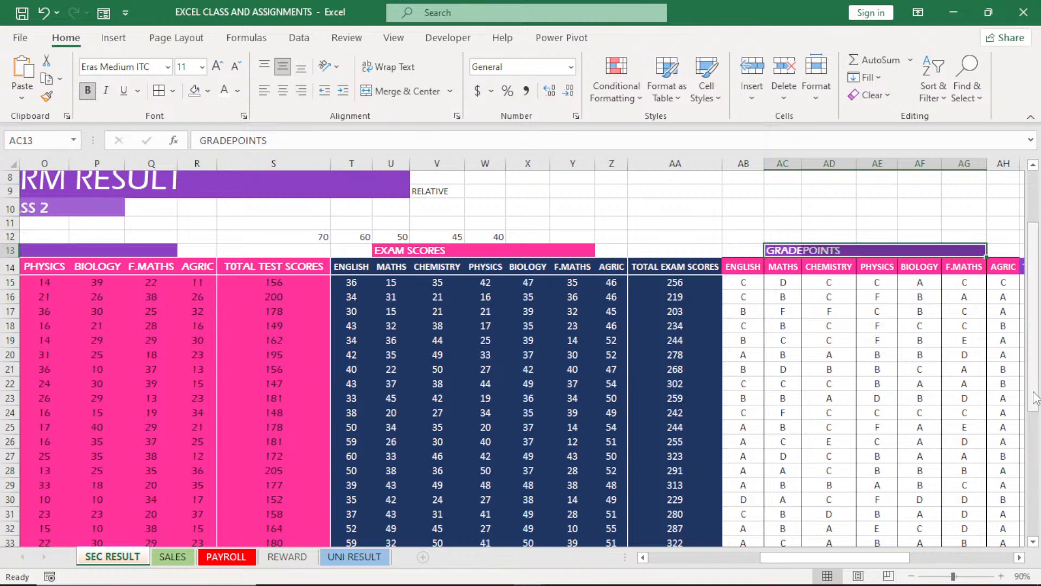
Sort the CLASS RANK cells AK15:AK39 from smallest to largest, continuing with the current selection only
left_click(1018, 562)
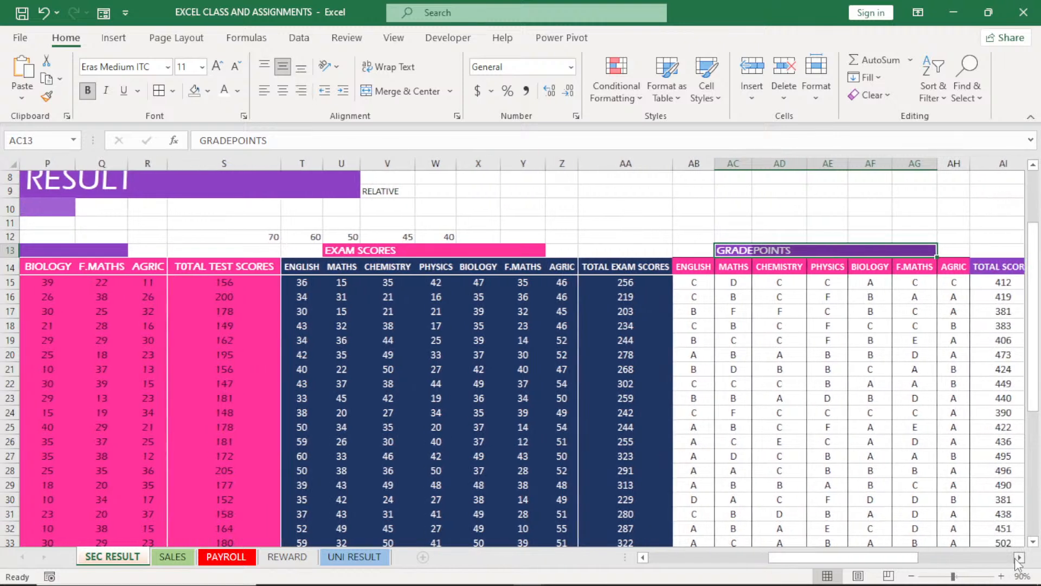
left_click(1018, 563)
left_click_drag(820, 282, 825, 529)
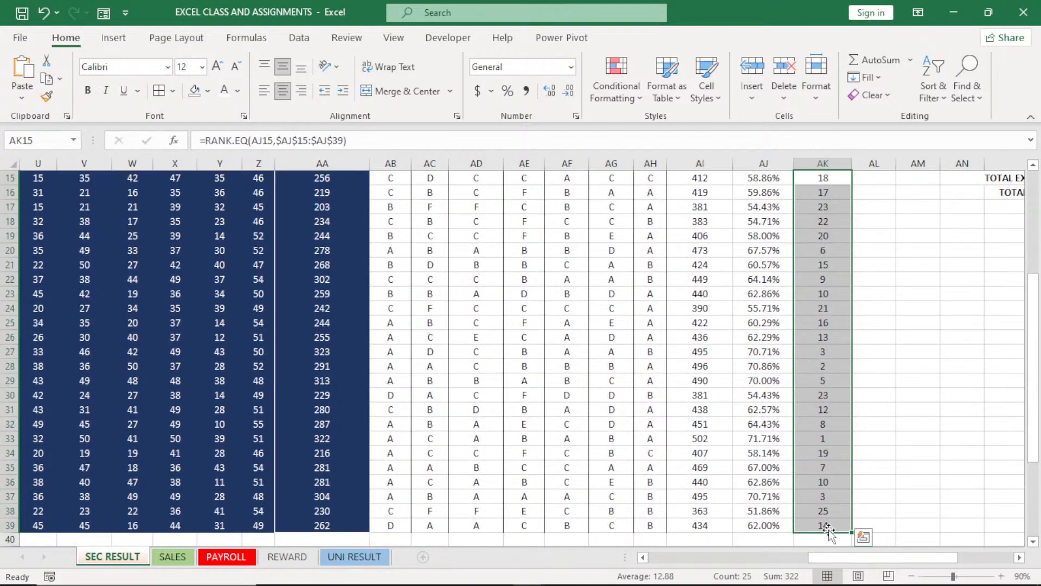
left_click(944, 109)
left_click(944, 126)
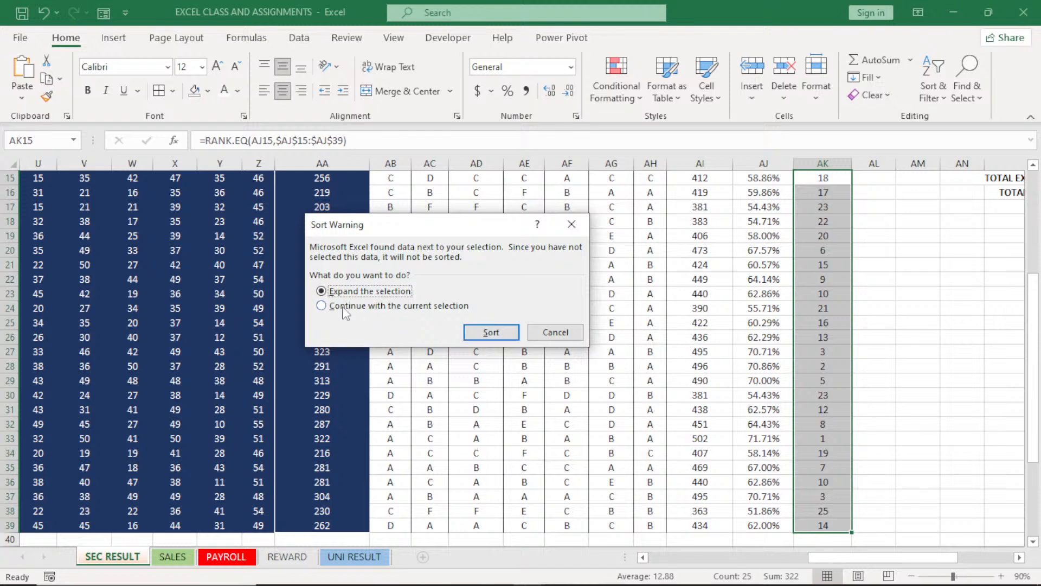
left_click(321, 306)
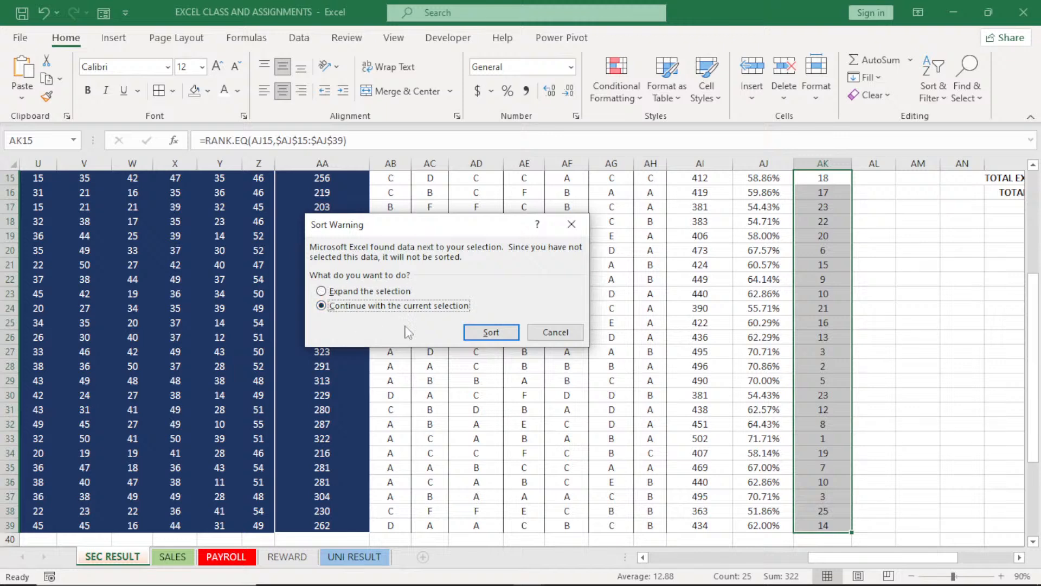
left_click(493, 334)
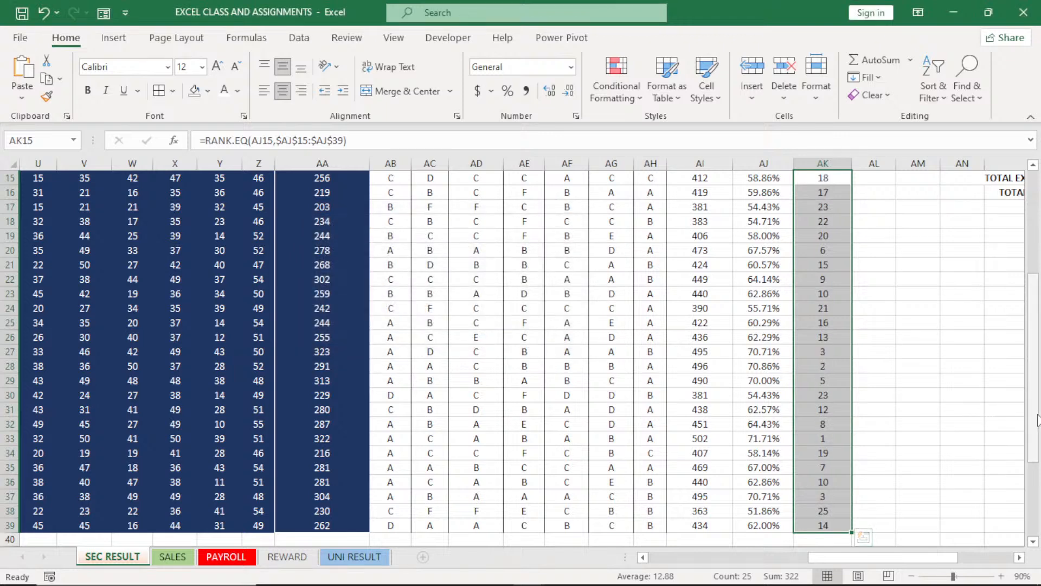
scroll(1039, 420, "up", 1)
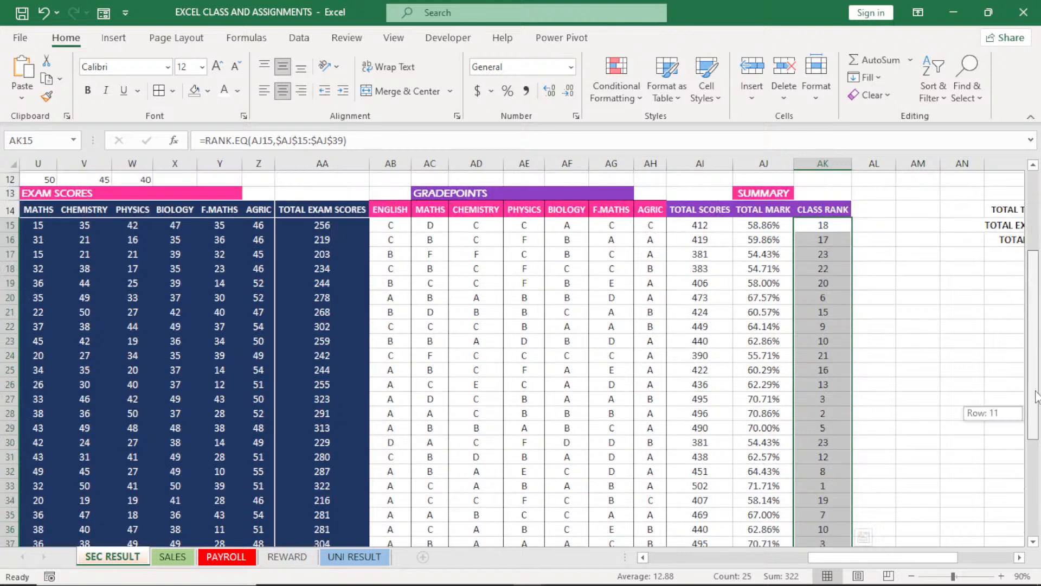
Try again to sort the CLASS RANK cells AK15:AK39 from smallest to largest, expanding the selection to the adjacent data
left_click(933, 89)
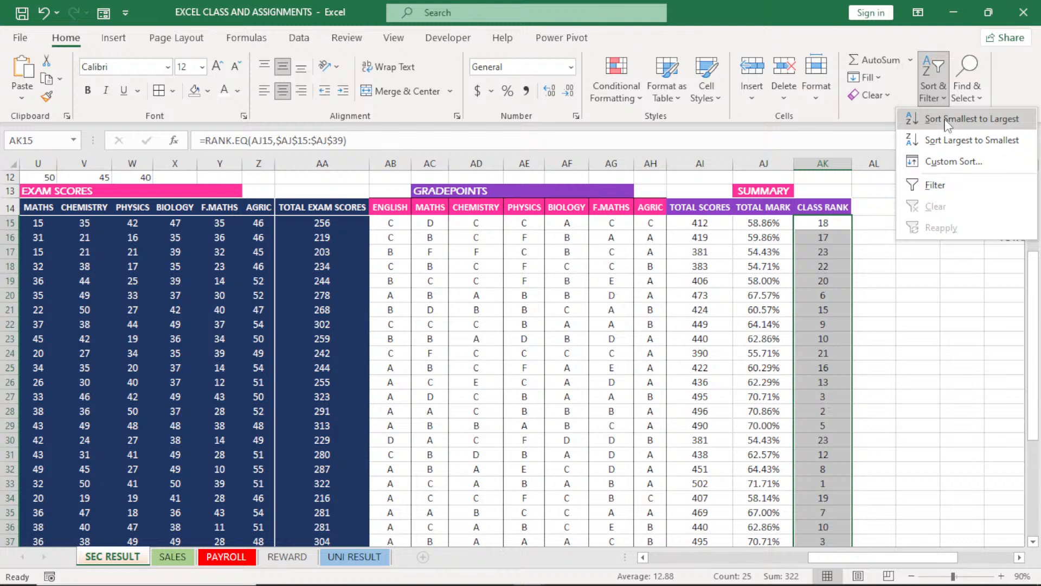
left_click(947, 121)
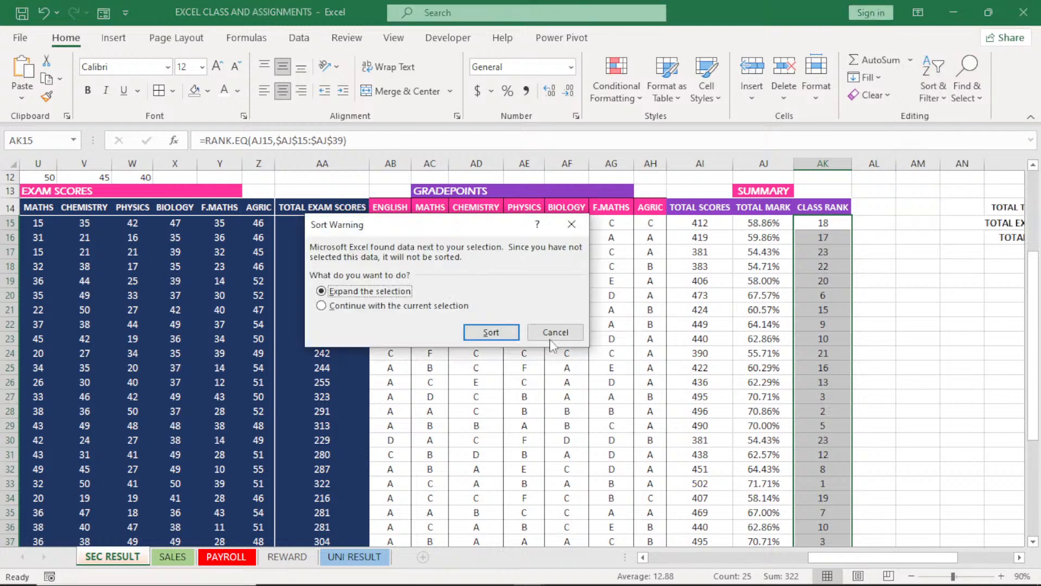
left_click(491, 332)
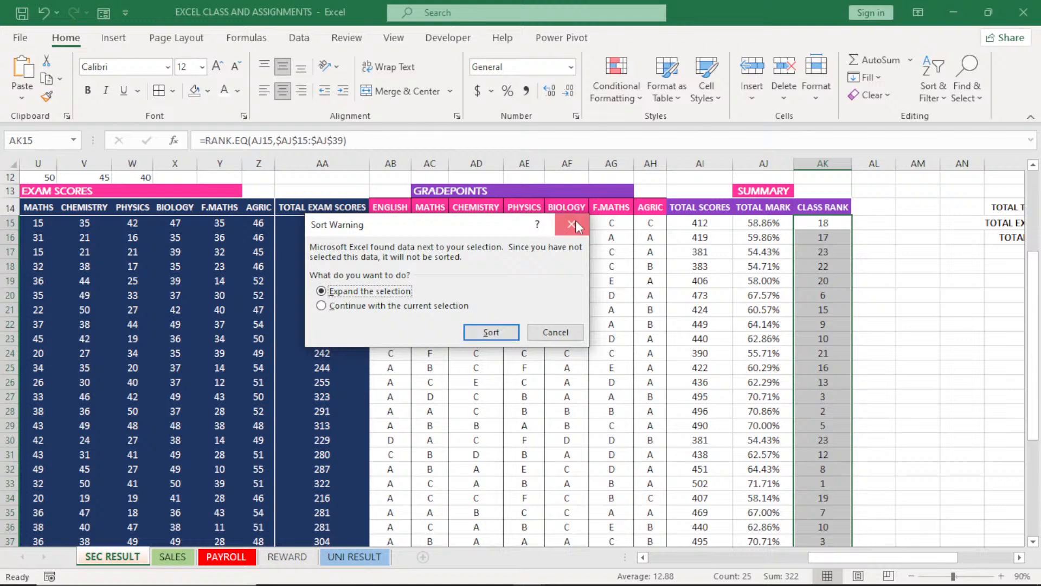
Turn on filtering for the result table from the CLASS RANK heading cell AK14
left_click(823, 209)
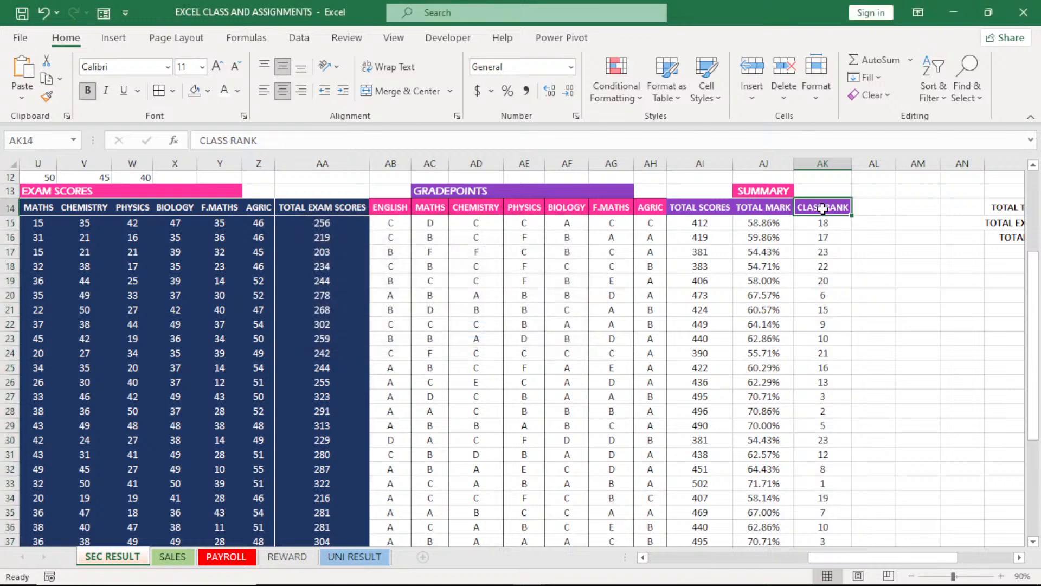
left_click(934, 81)
left_click(957, 185)
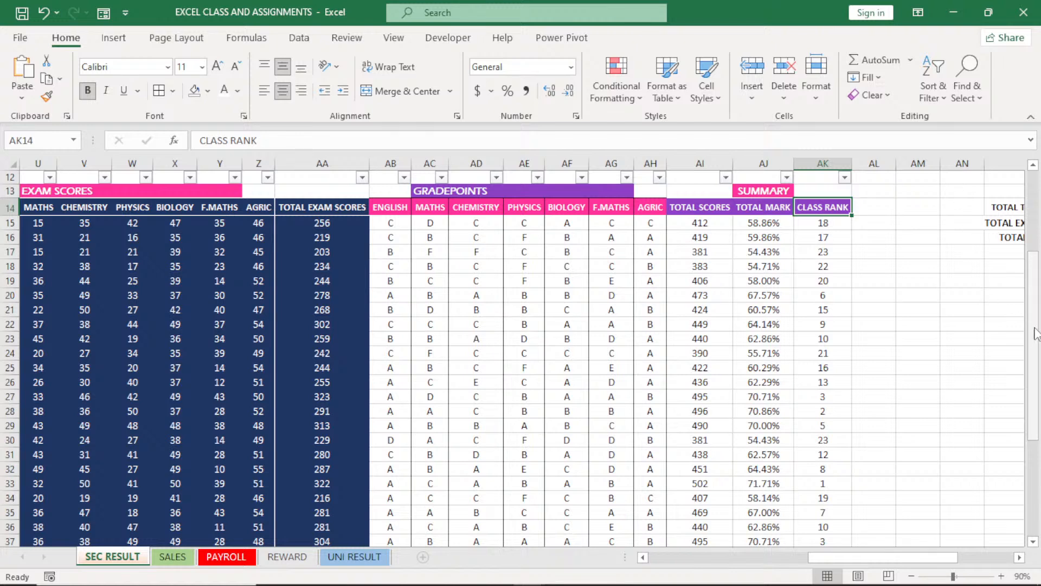
left_click_drag(1036, 333, 1036, 313)
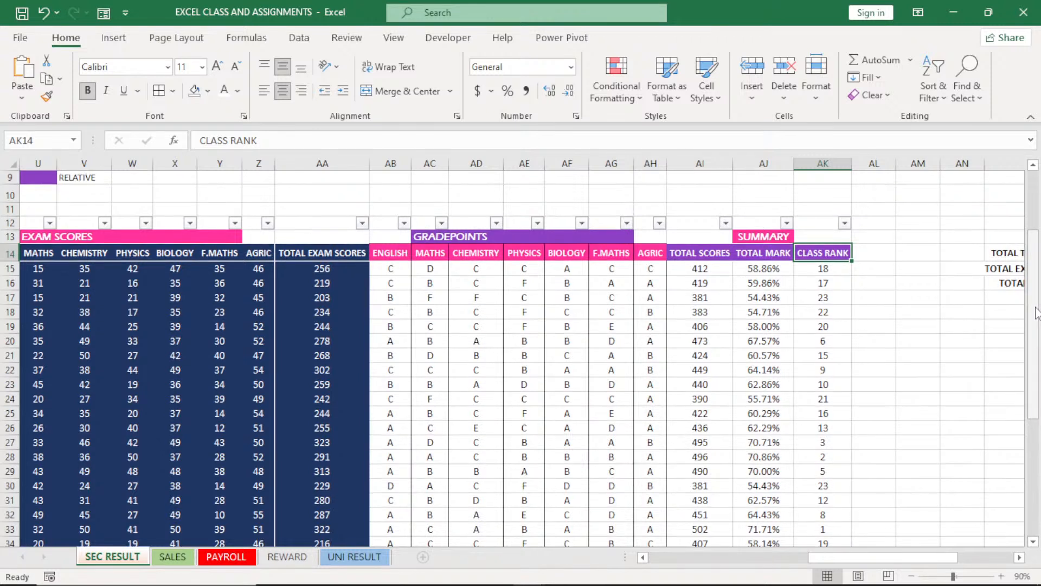
Examine the result table from the TEST SCORES headings across to the CLASS RANK column, including the rank formulas in AK22 and AK15
left_click(211, 238)
left_click(157, 249)
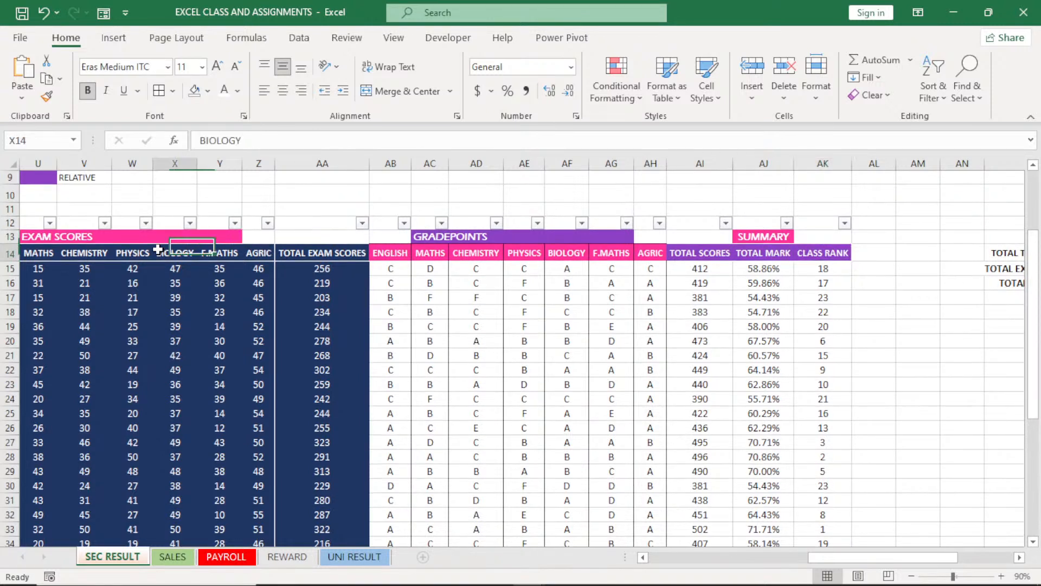
scroll(157, 249, "left", 5)
left_click(572, 237)
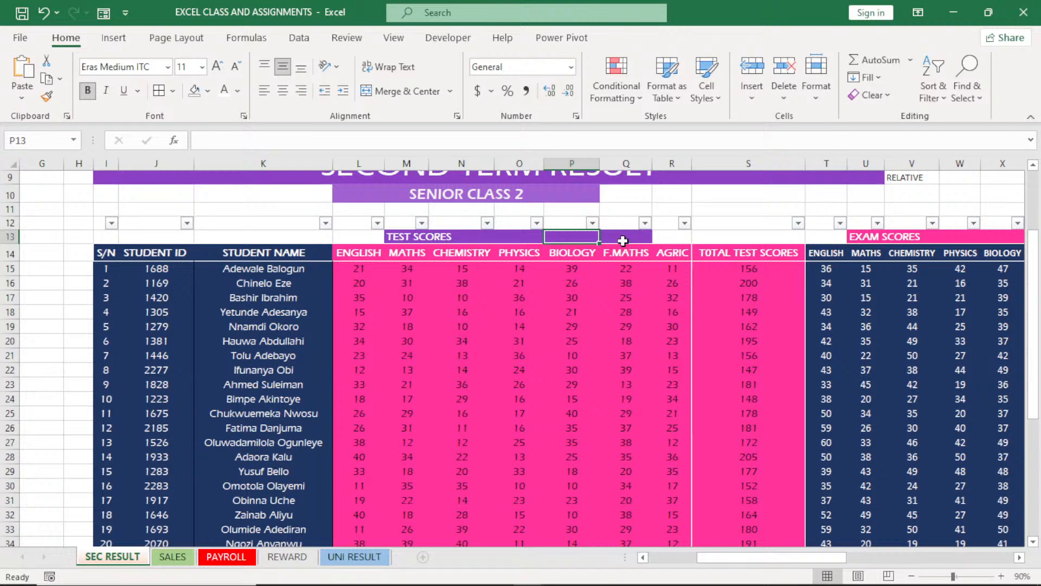
left_click_drag(816, 561, 935, 565)
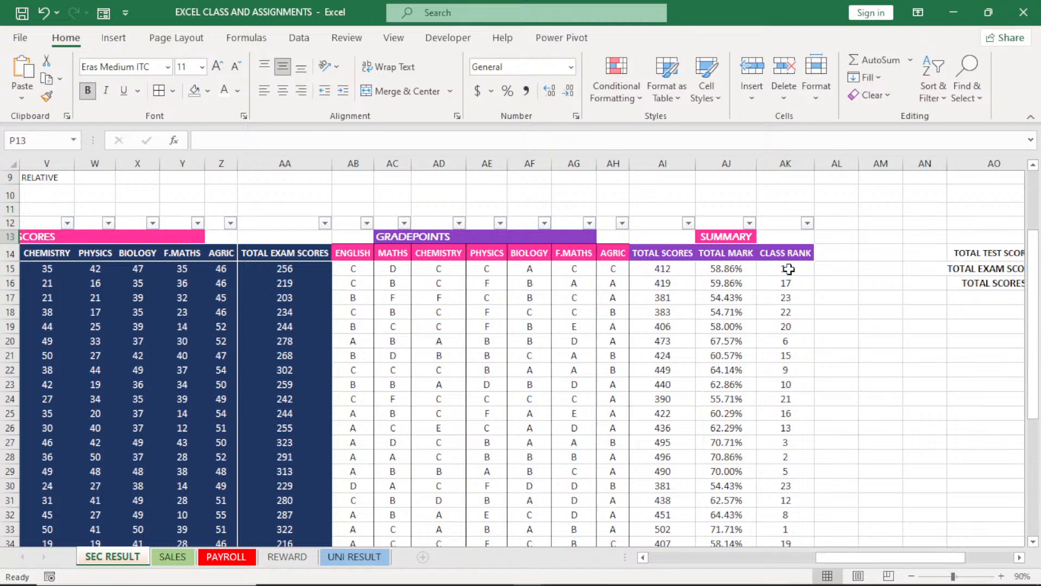
left_click(785, 371)
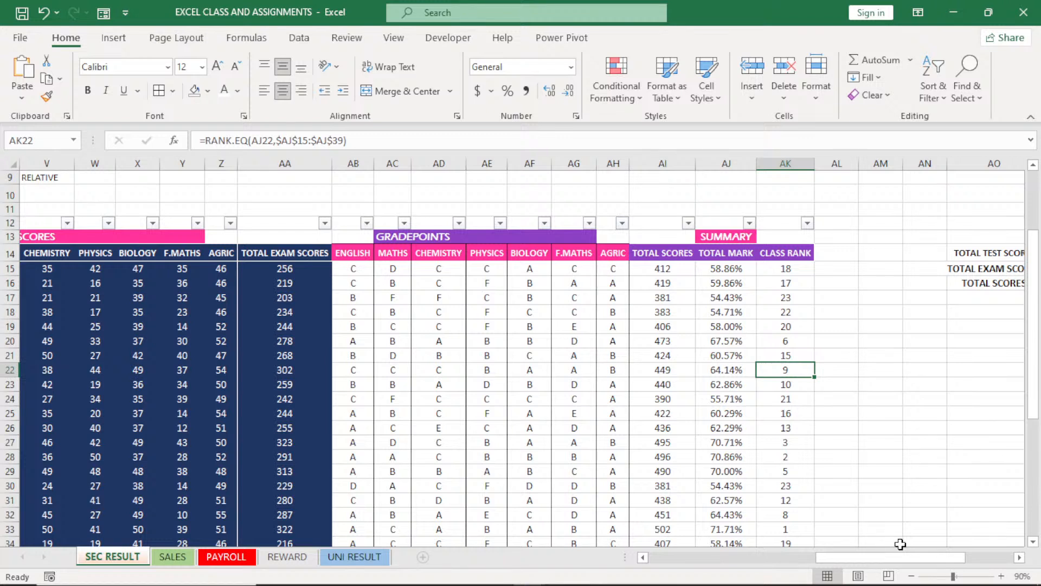
left_click(787, 269)
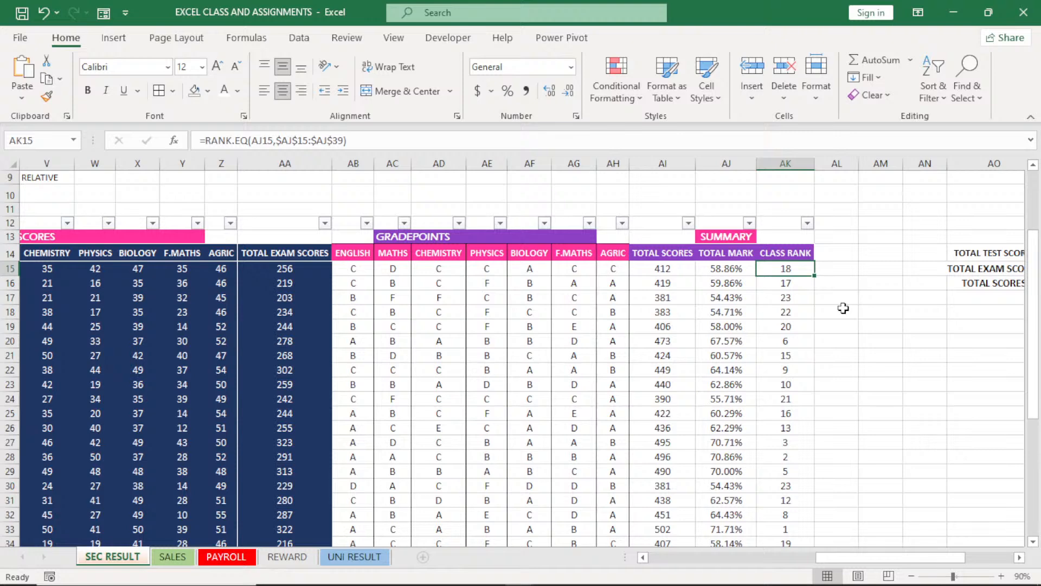
mouse_move(874, 559)
left_mouse_down()
mouse_move(805, 558)
mouse_move(859, 562)
left_mouse_up()
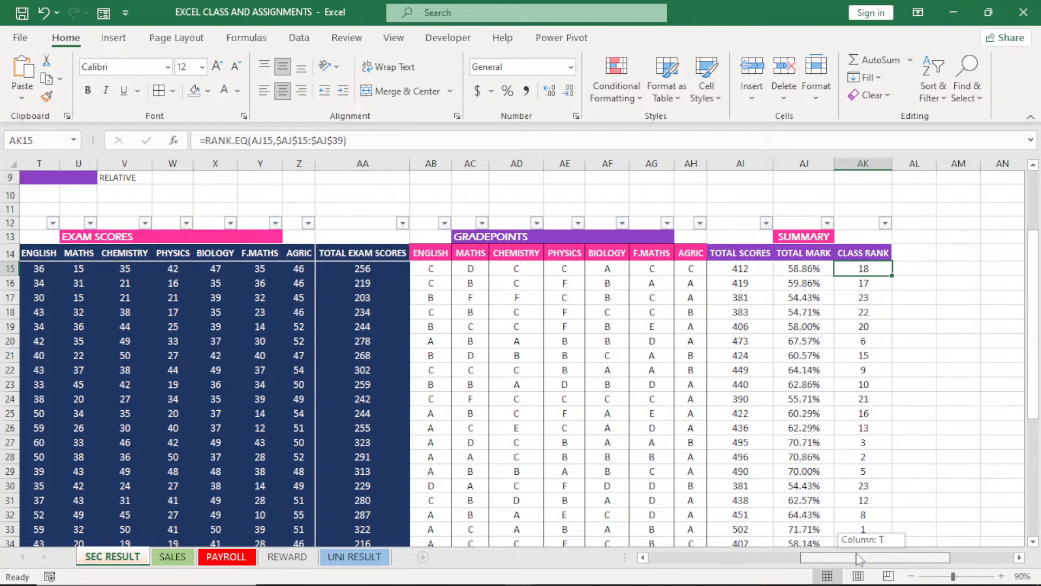
left_click_drag(859, 560, 875, 559)
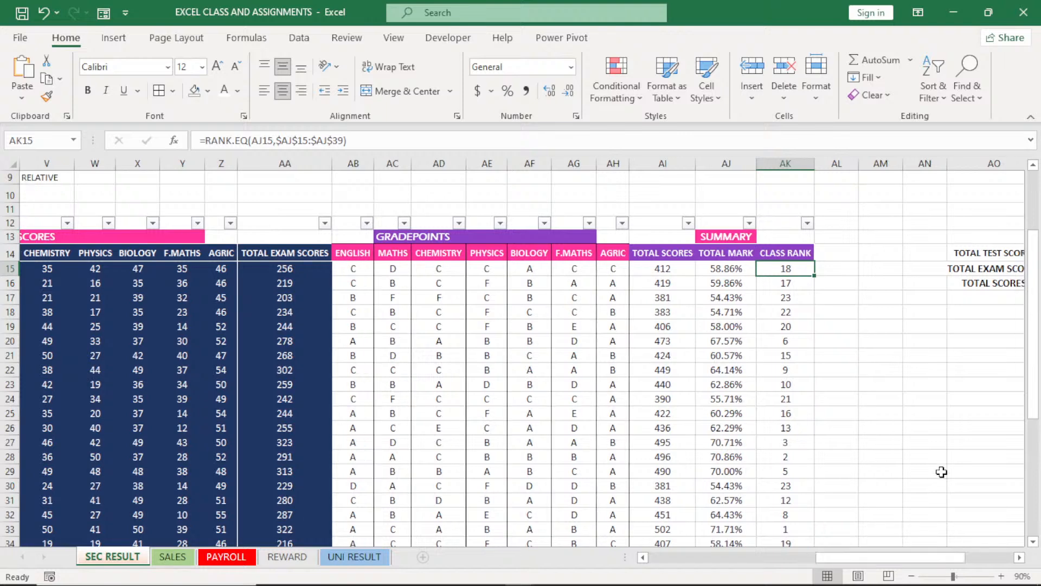
left_click_drag(1037, 380, 911, 348)
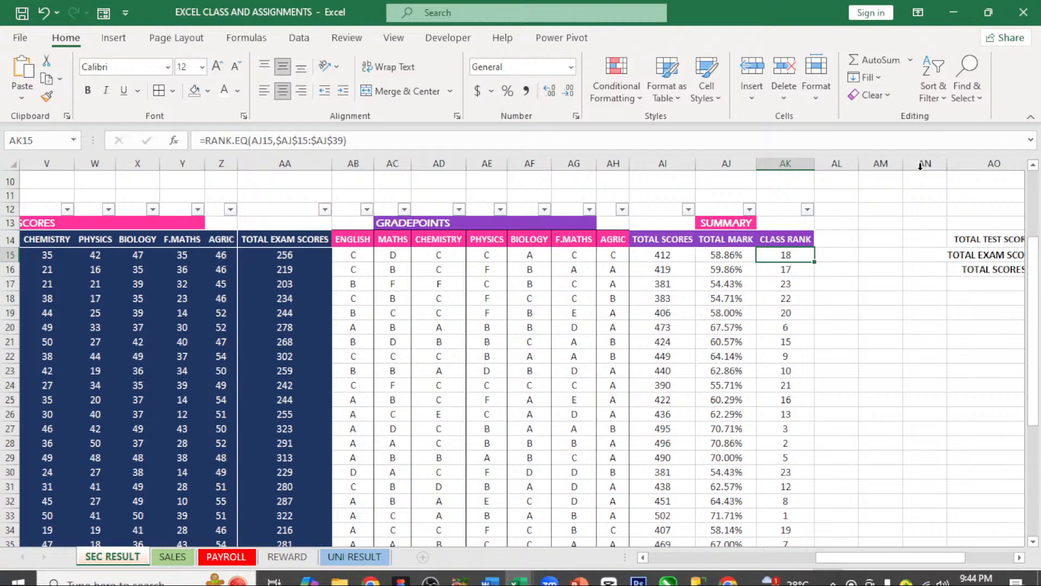
Freeze the panes at column L, the ENGLISH test scores, to keep the student ID and name columns in view
left_click_drag(854, 558, 704, 579)
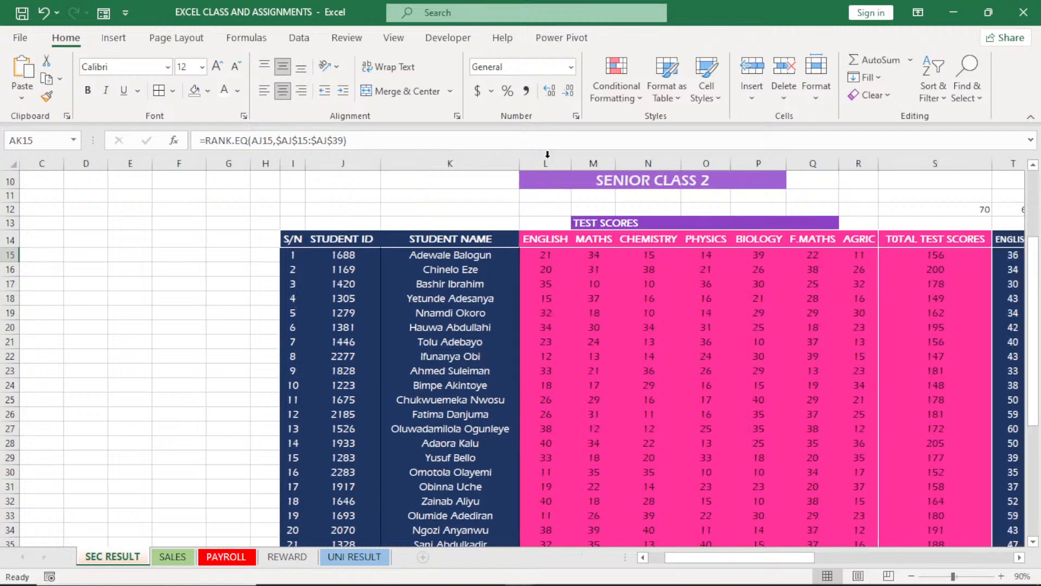
left_click(547, 162)
left_click_drag(547, 162, 548, 158)
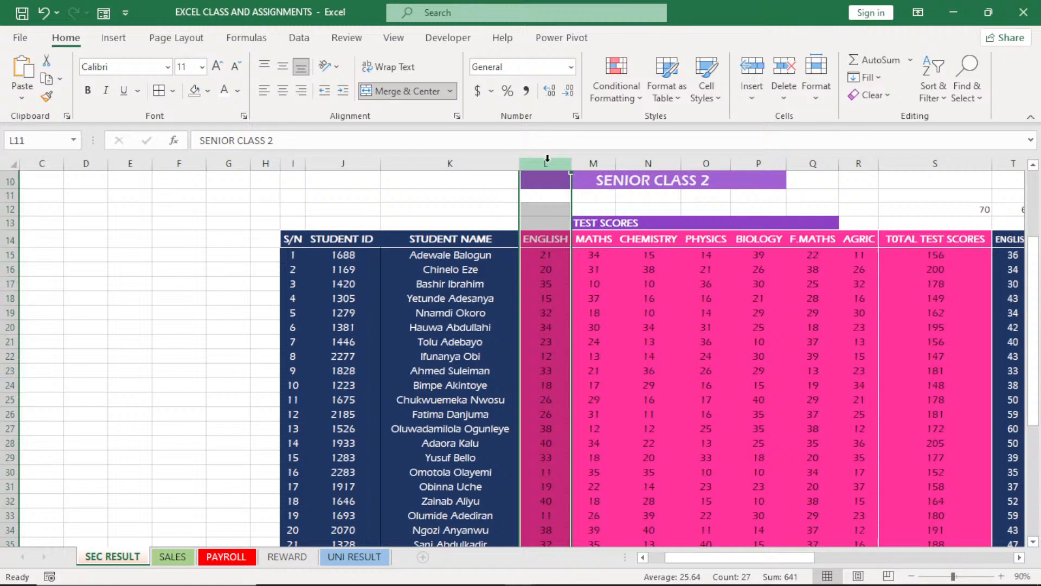
left_click(393, 37)
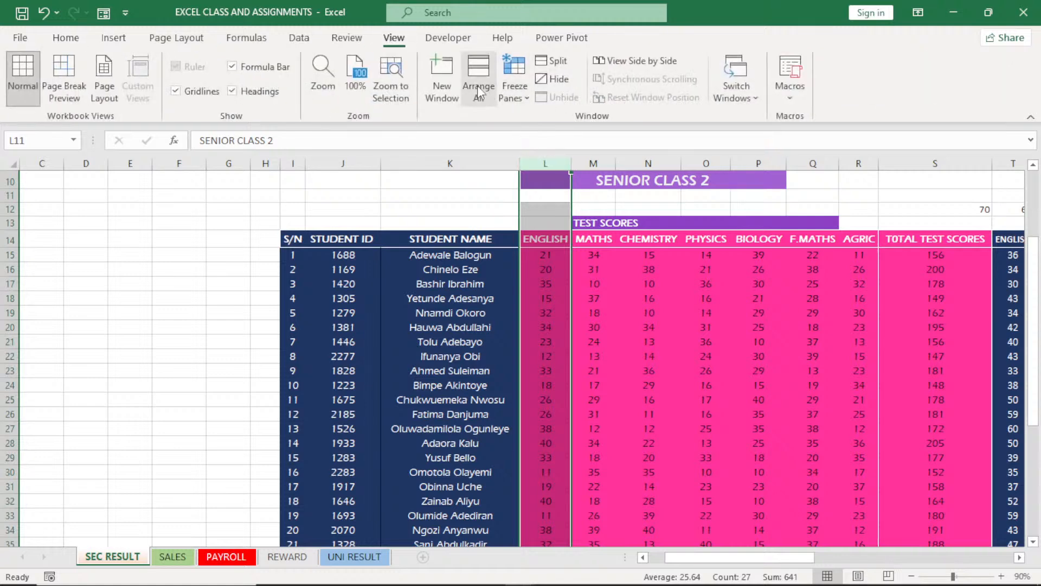
left_click(510, 95)
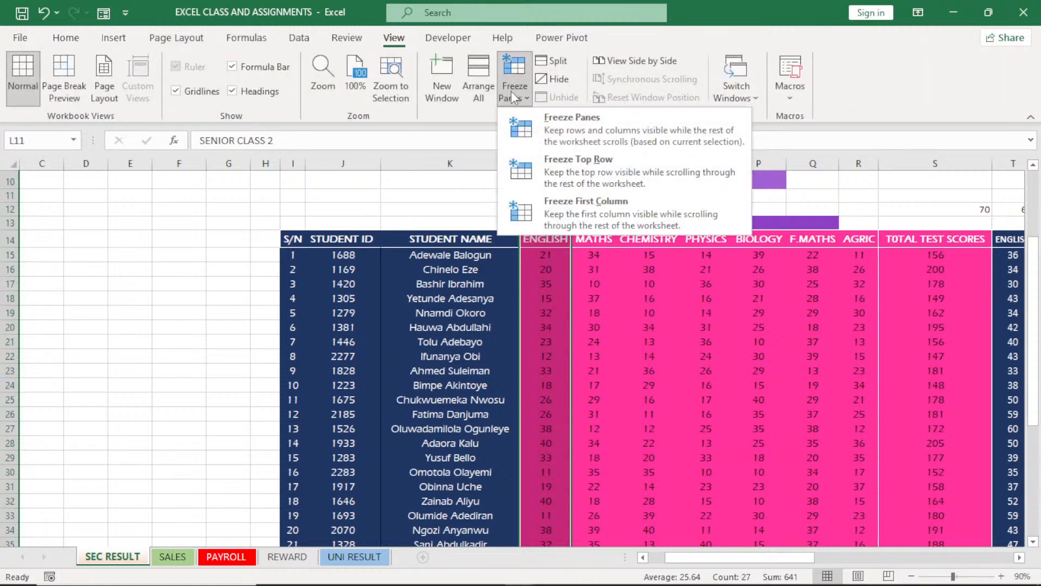
left_click(605, 131)
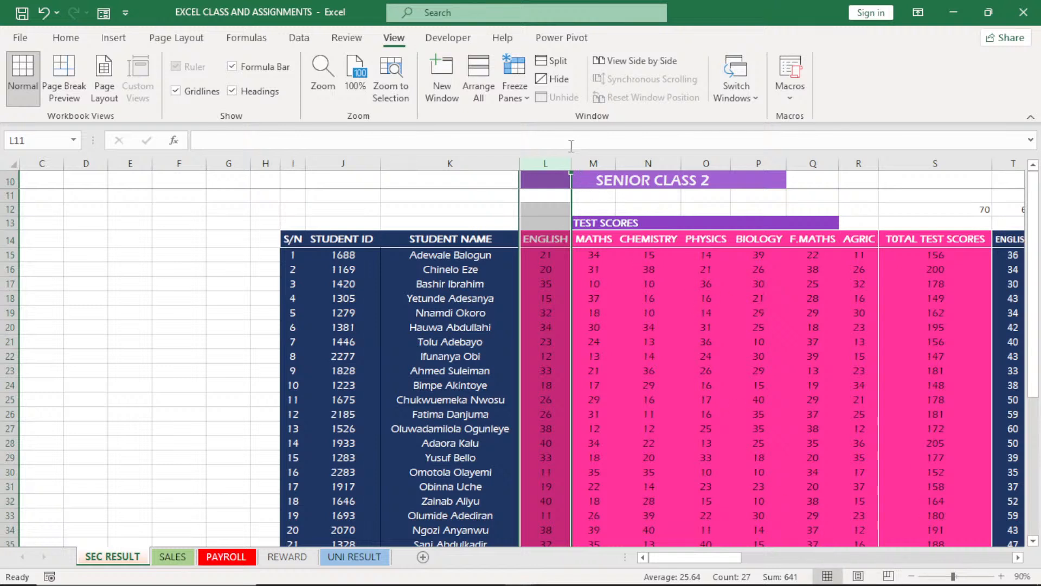
Unfreeze the panes and cancel the accidental edit of the selected cell
right_click(516, 92)
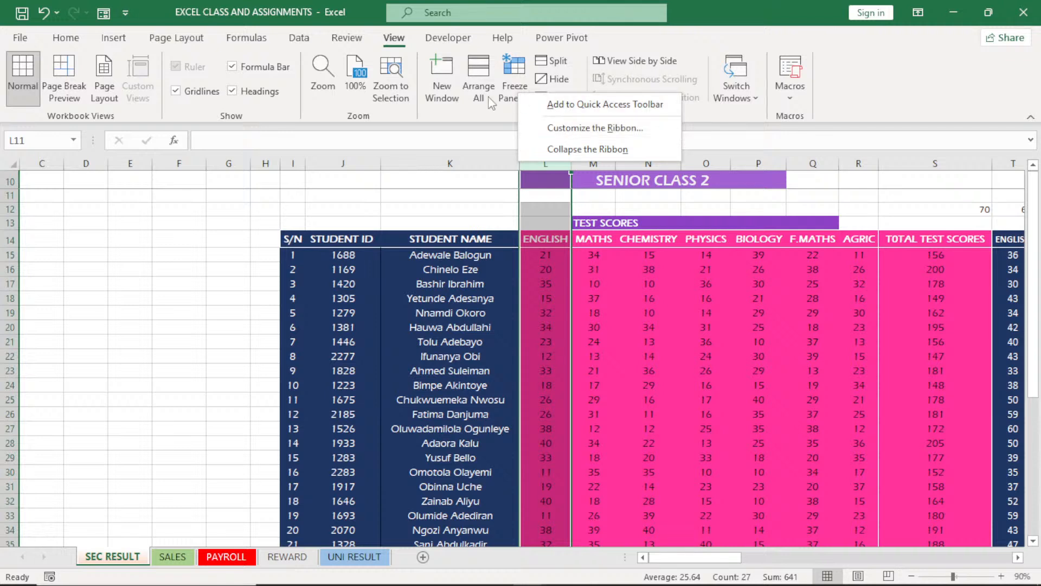
left_click(574, 139)
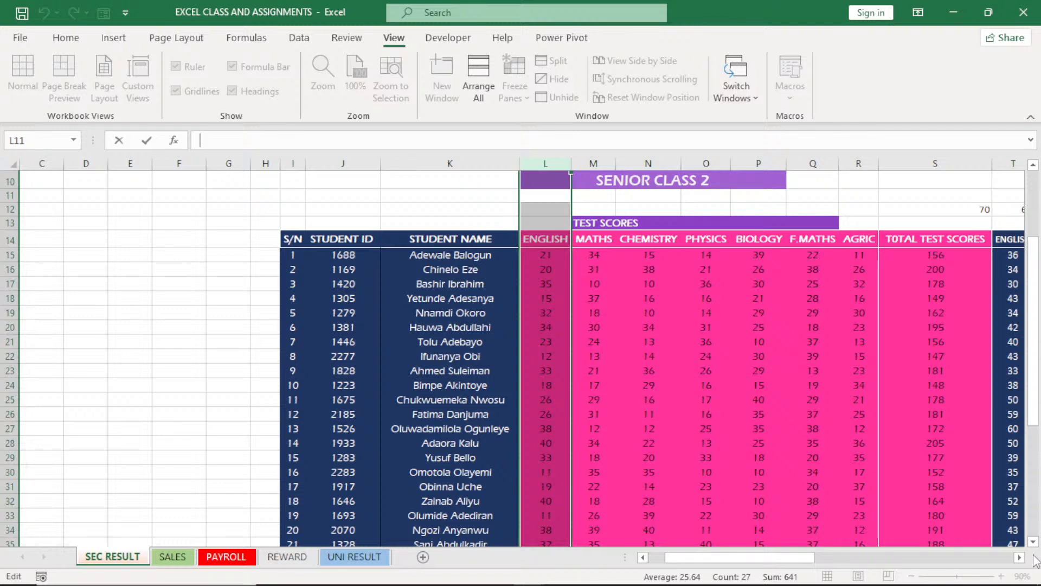
scroll(1035, 560, "right", 2)
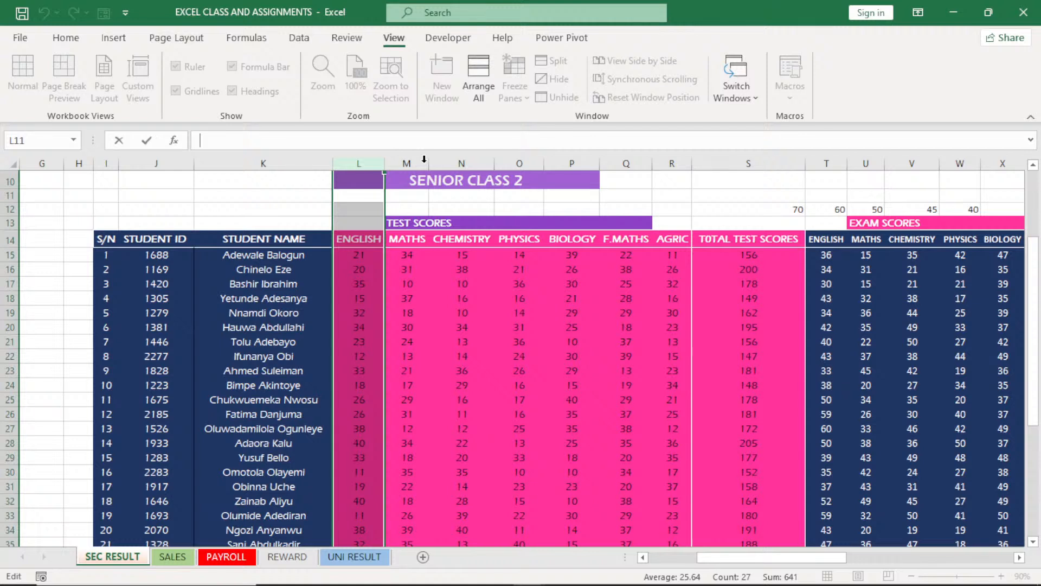
key("Escape")
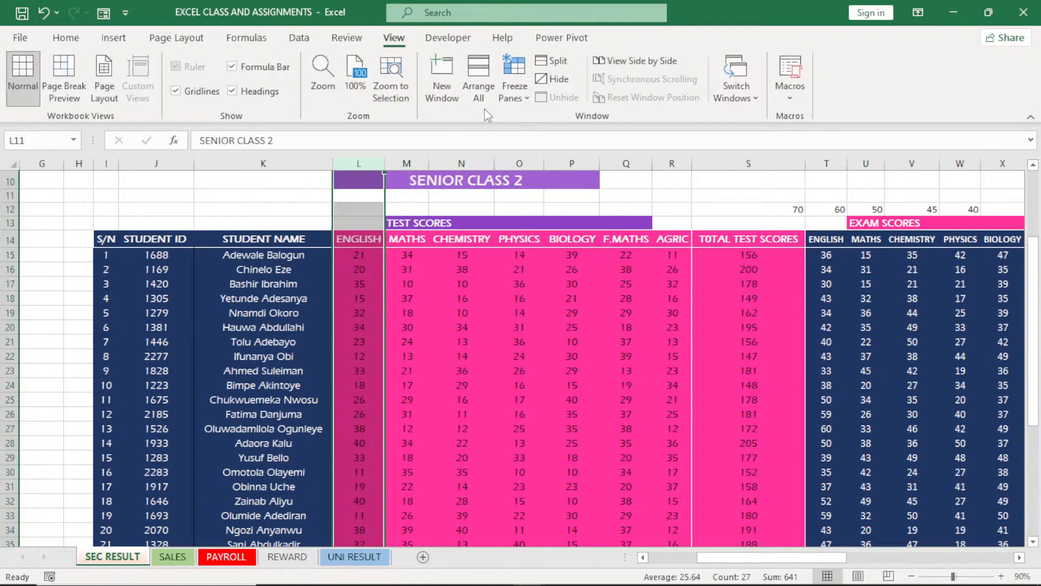
Apply Freeze Panes at column L again and bring the SUMMARY columns beside the student names
left_click(510, 98)
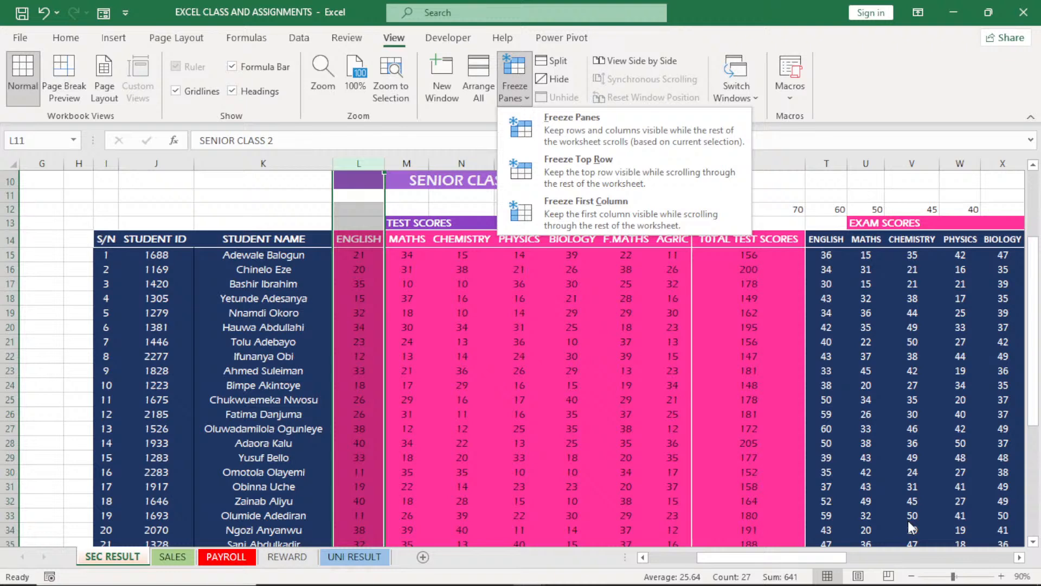
left_click(1020, 557)
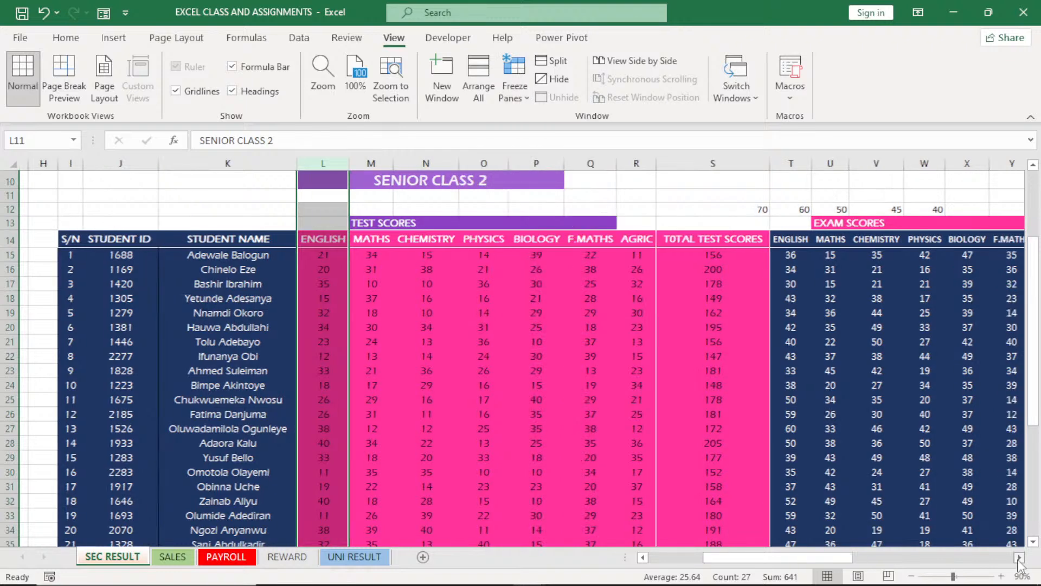
left_click_drag(837, 564, 806, 566)
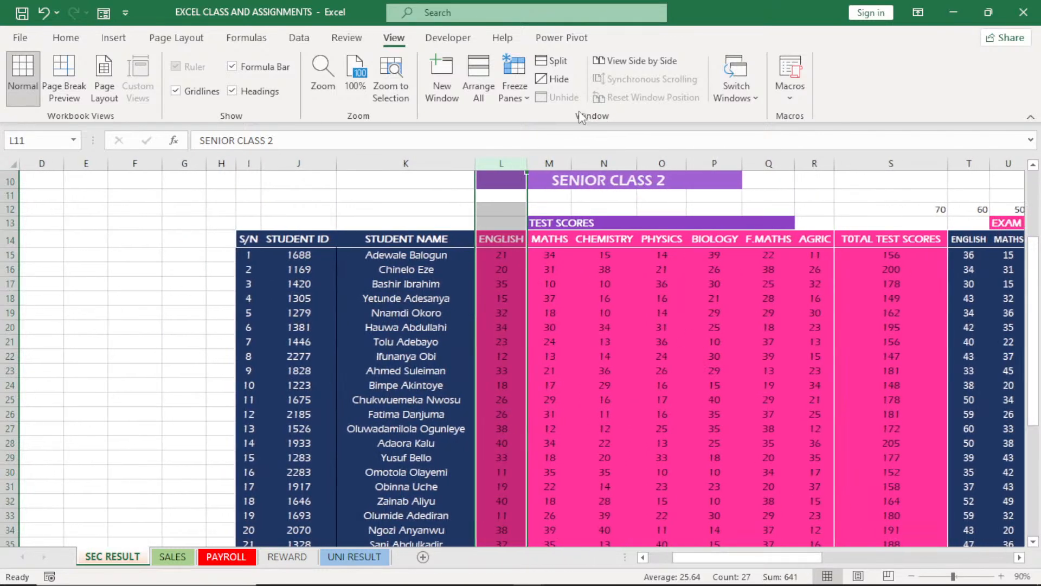
left_click(514, 87)
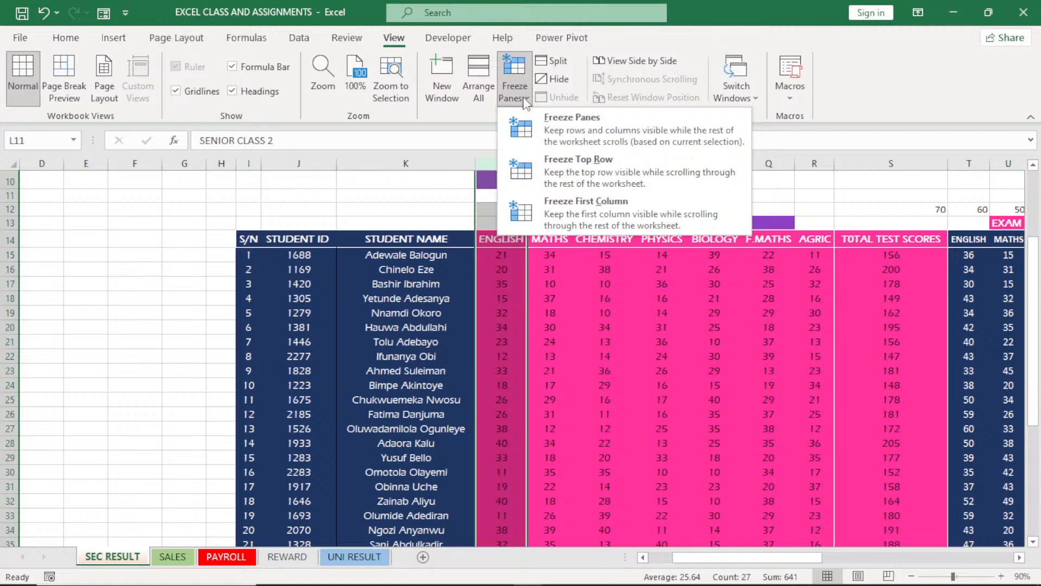
left_click(568, 125)
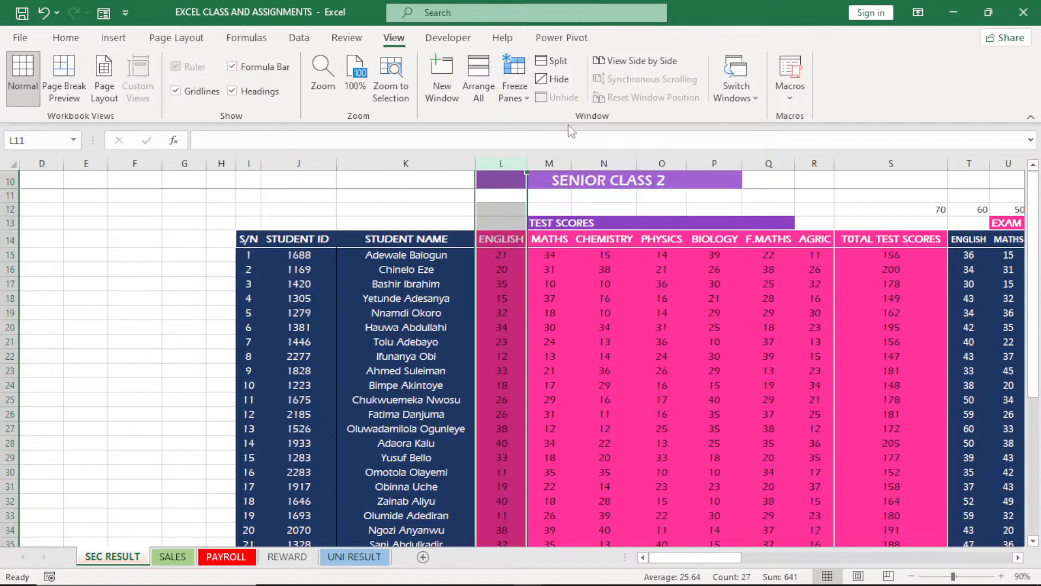
left_click_drag(703, 559, 921, 576)
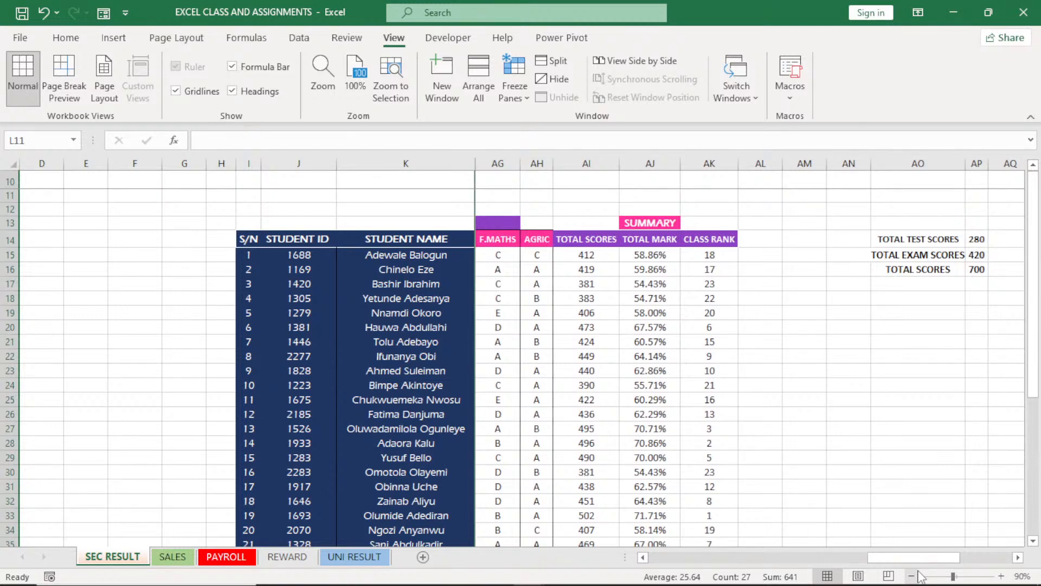
Enter the label IST POSITION in cell J45 below the student list
left_click_drag(1036, 372, 1039, 518)
mouse_move(281, 481)
left_mouse_down()
mouse_move(408, 529)
mouse_move(287, 465)
left_mouse_up()
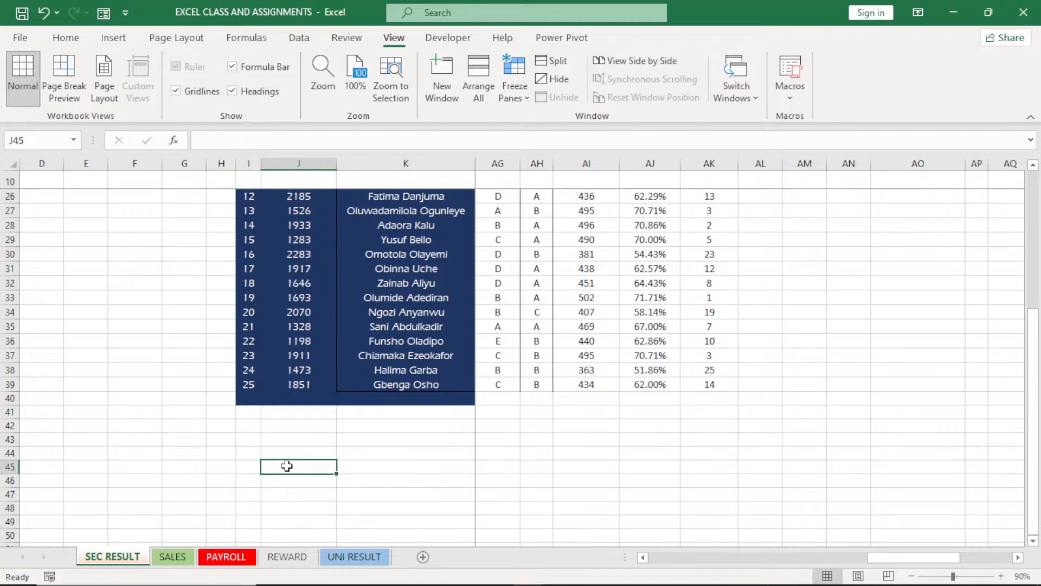
type("I")
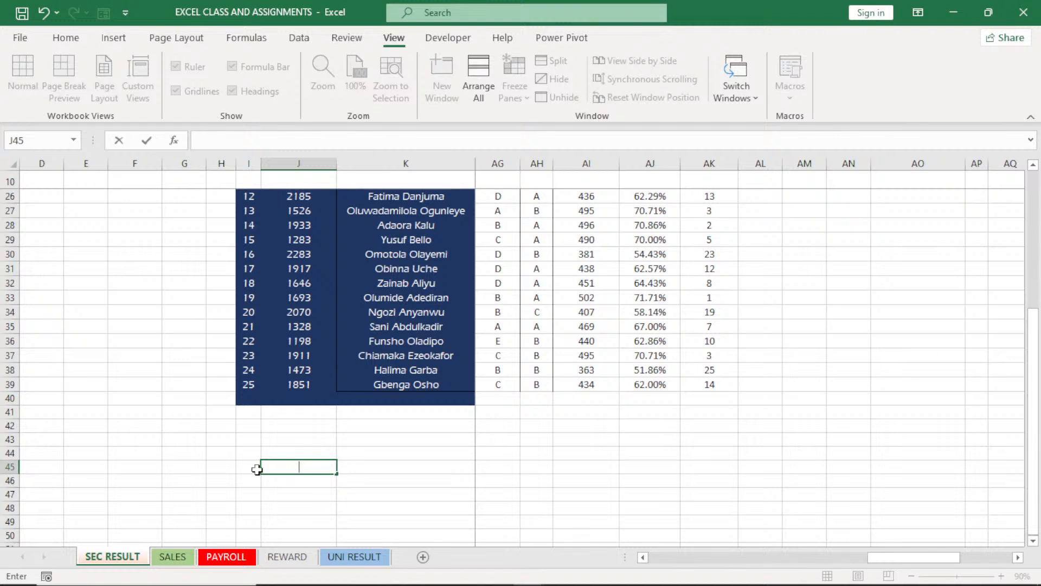
type("IST POSITION")
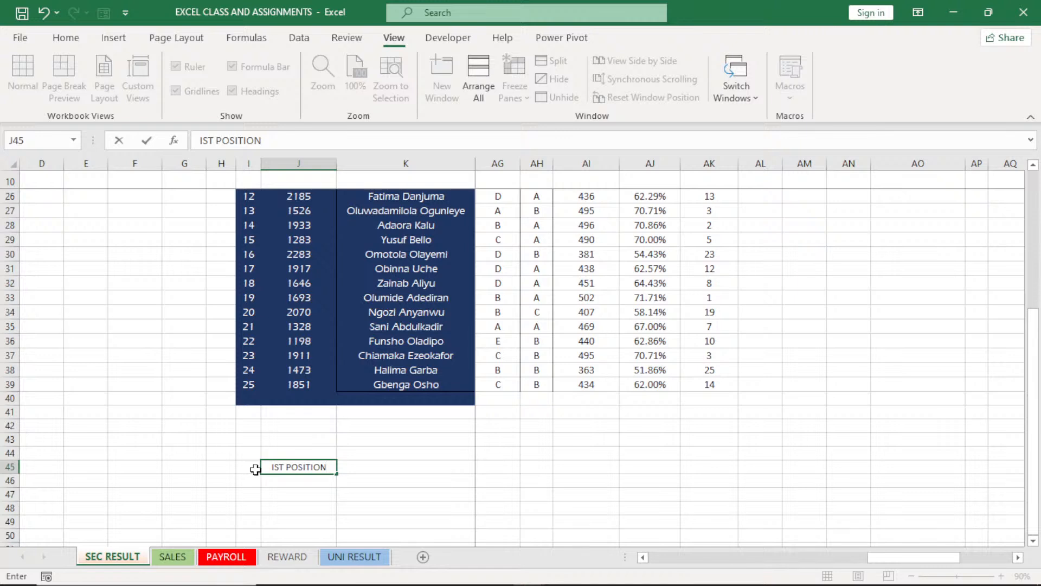
left_click(380, 468)
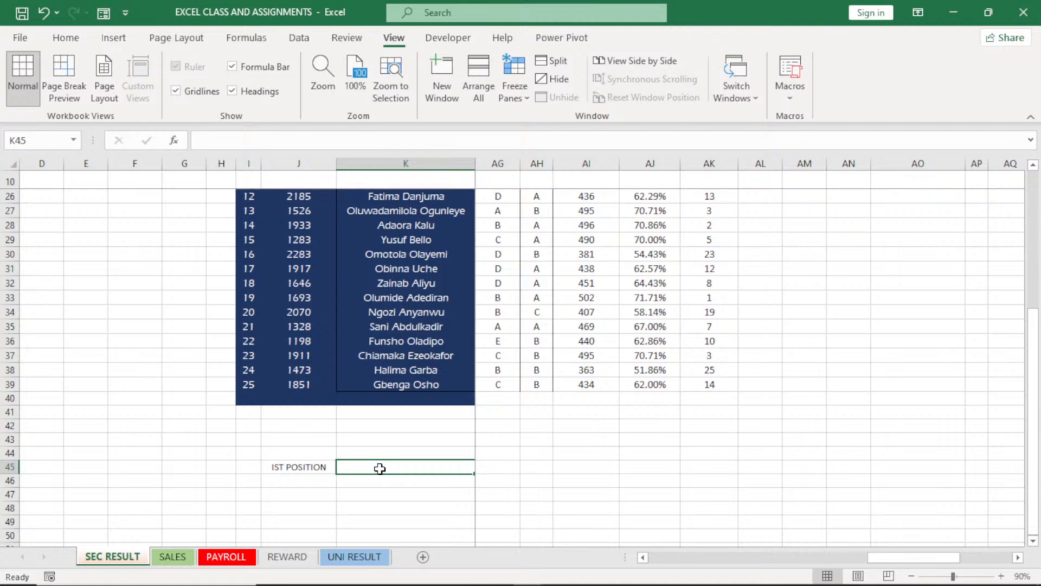
Enter the labels 2ND POSITION in cell J46 and 3RD in cell J47 below IST POSITION
left_click(292, 482)
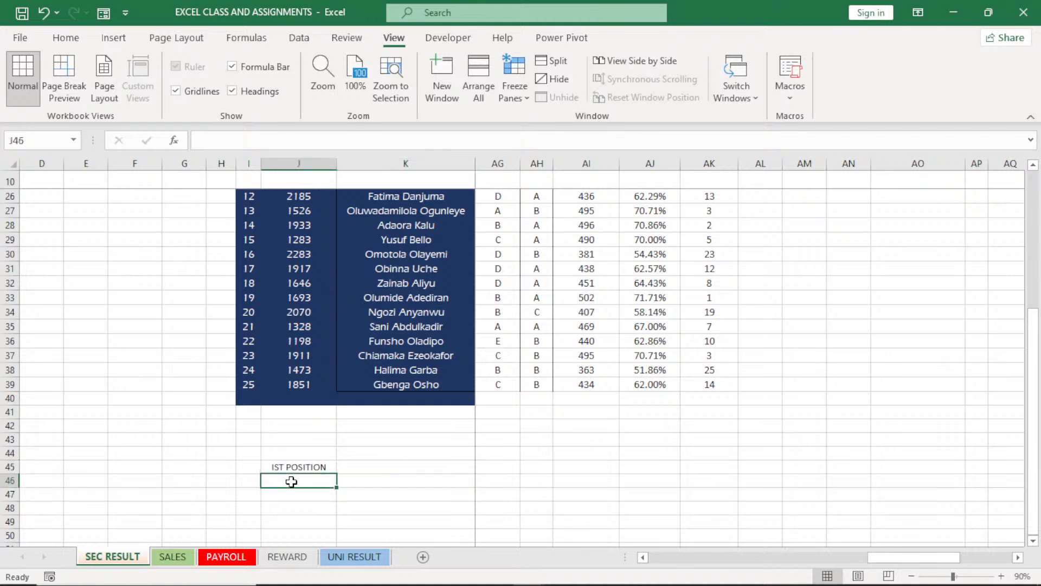
type("2")
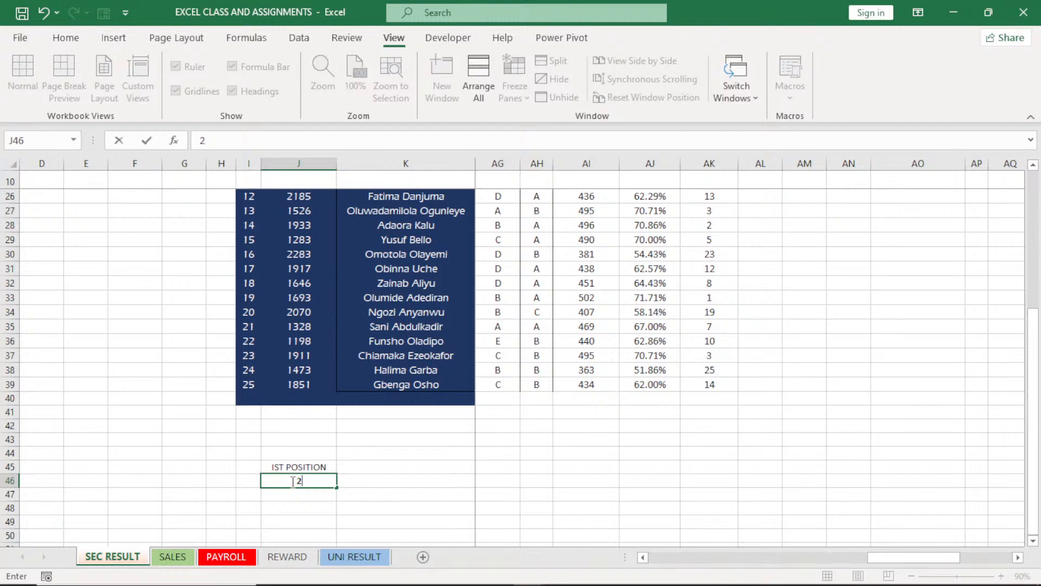
type("ND POSITION")
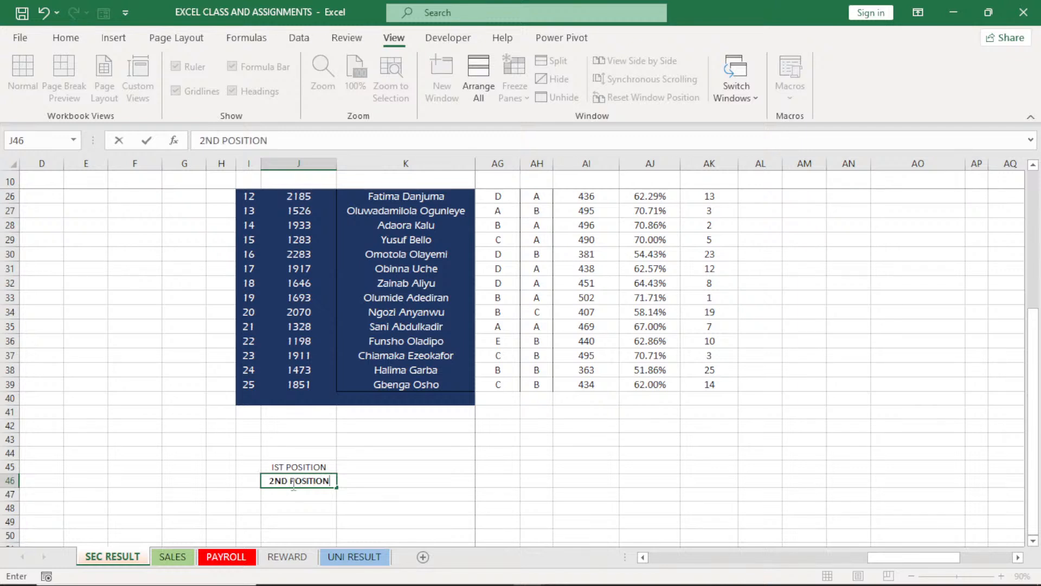
key("Return")
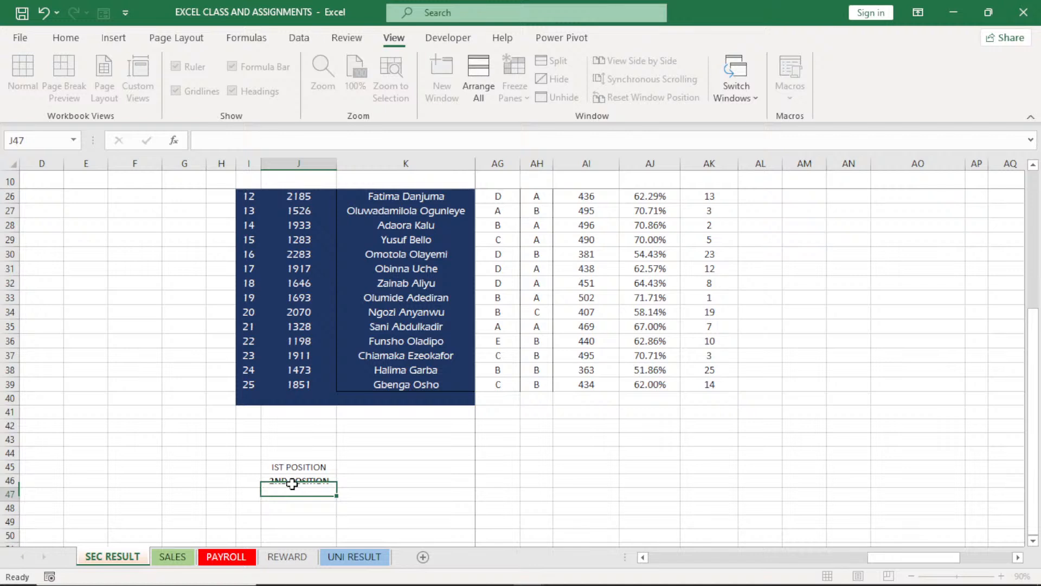
type("3")
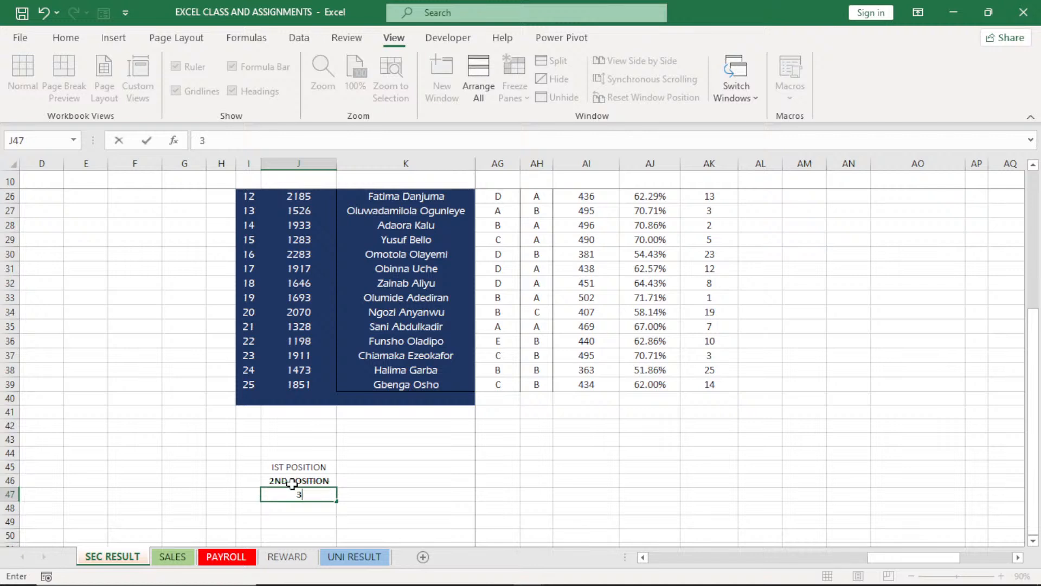
type("RD")
key("Return")
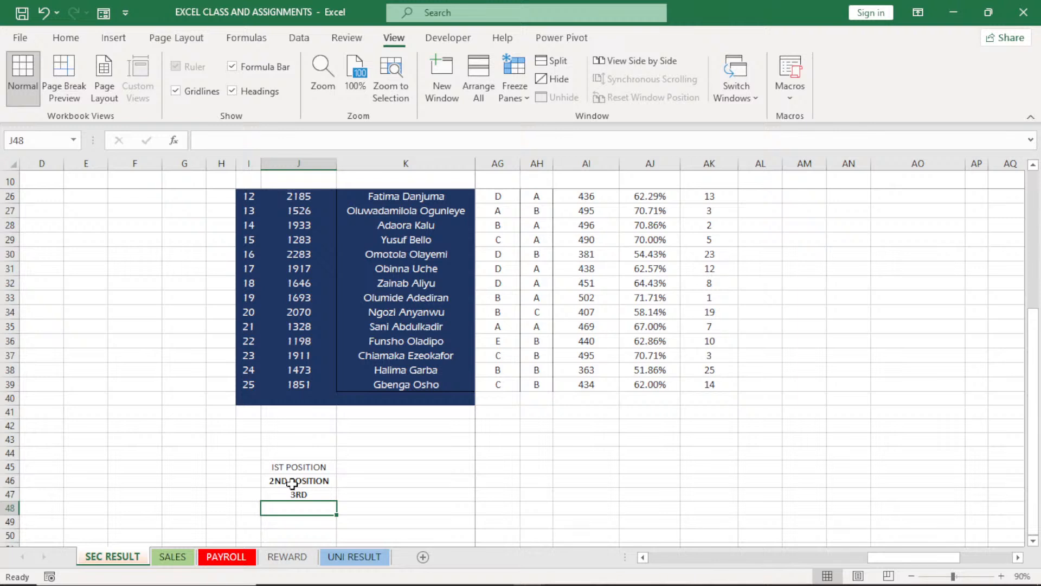
Start an XLOOKUP formula in K45 with MAX(AI15:AI39), the highest total score, as its lookup value
left_click(407, 470)
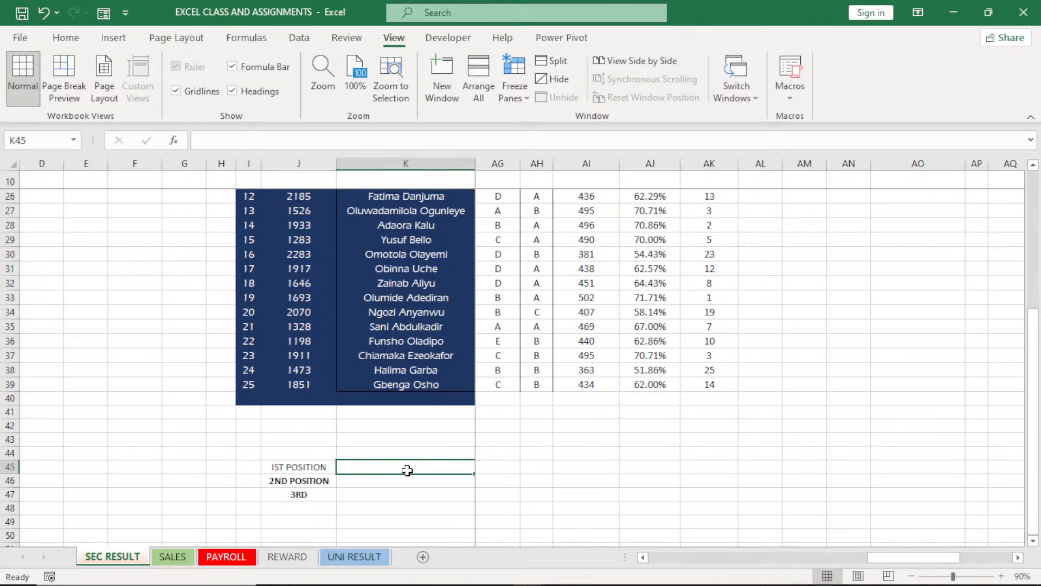
left_click(9, 297)
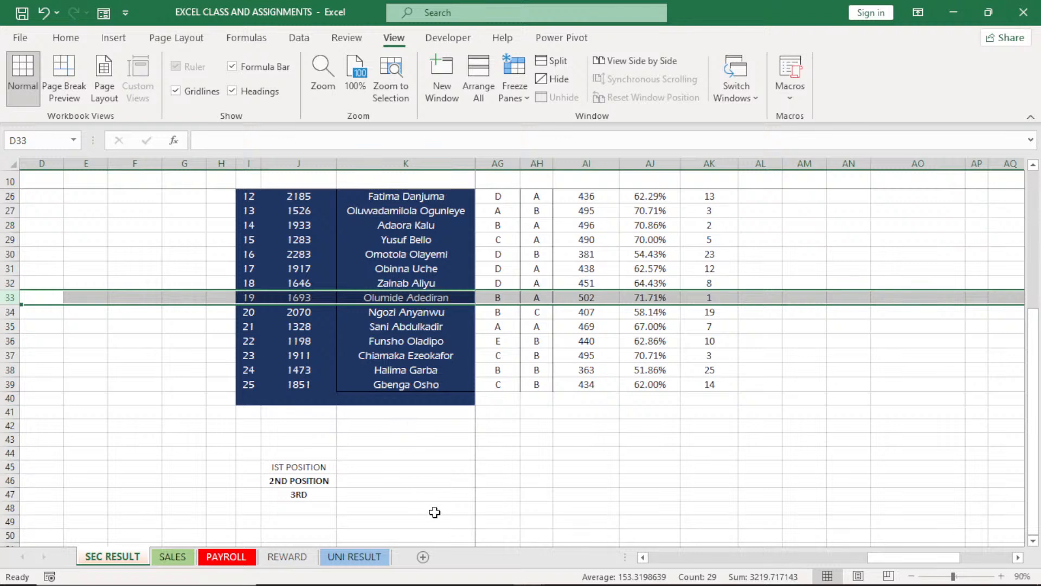
left_click(384, 470)
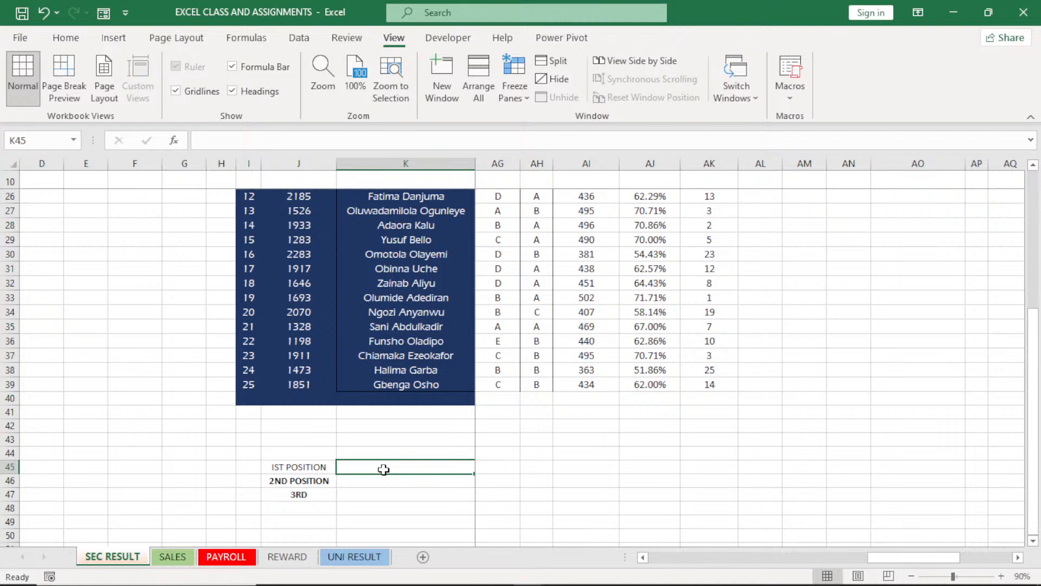
type("=X")
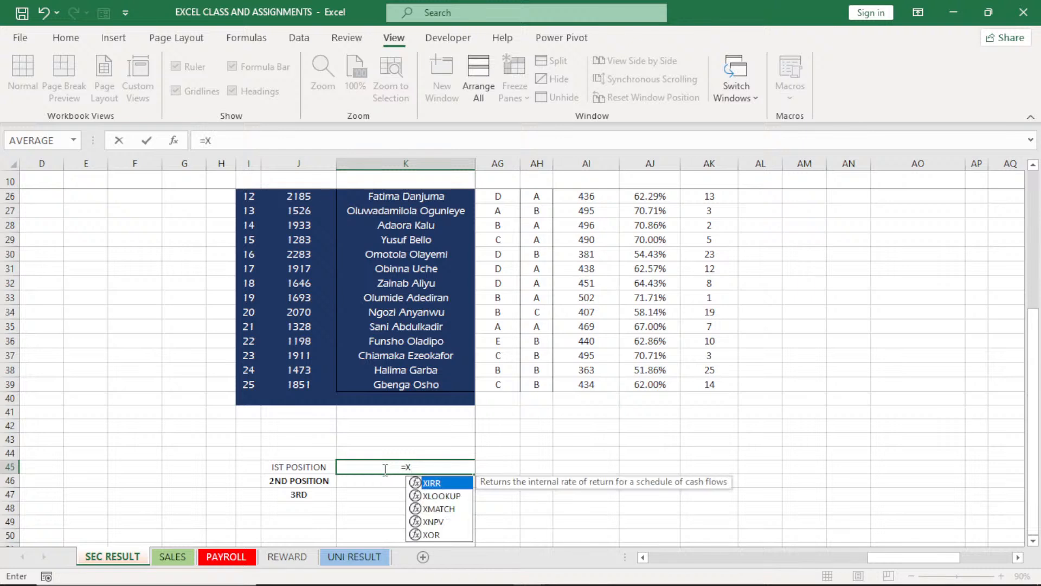
double_click(442, 495)
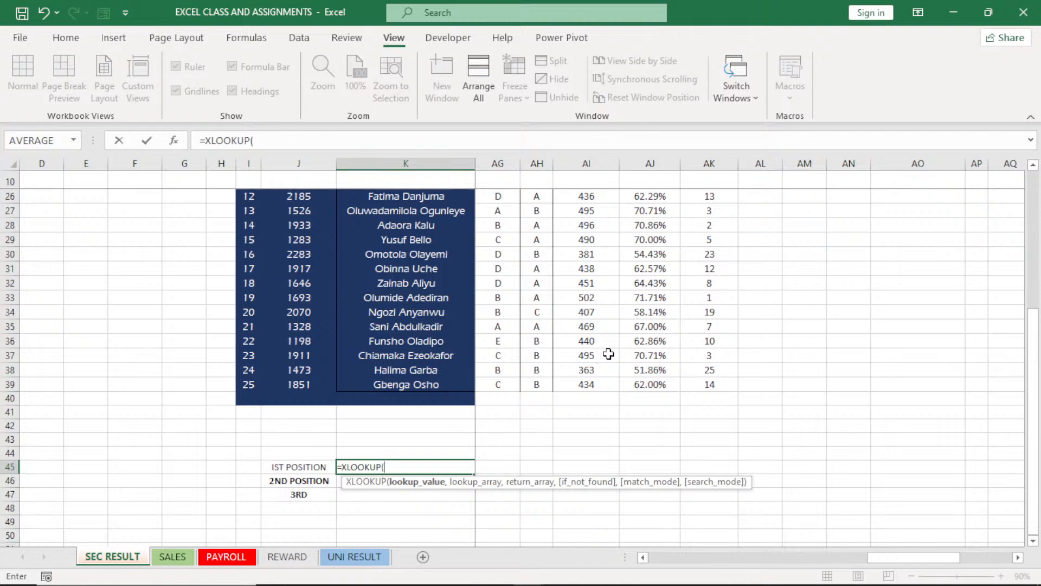
type("MA")
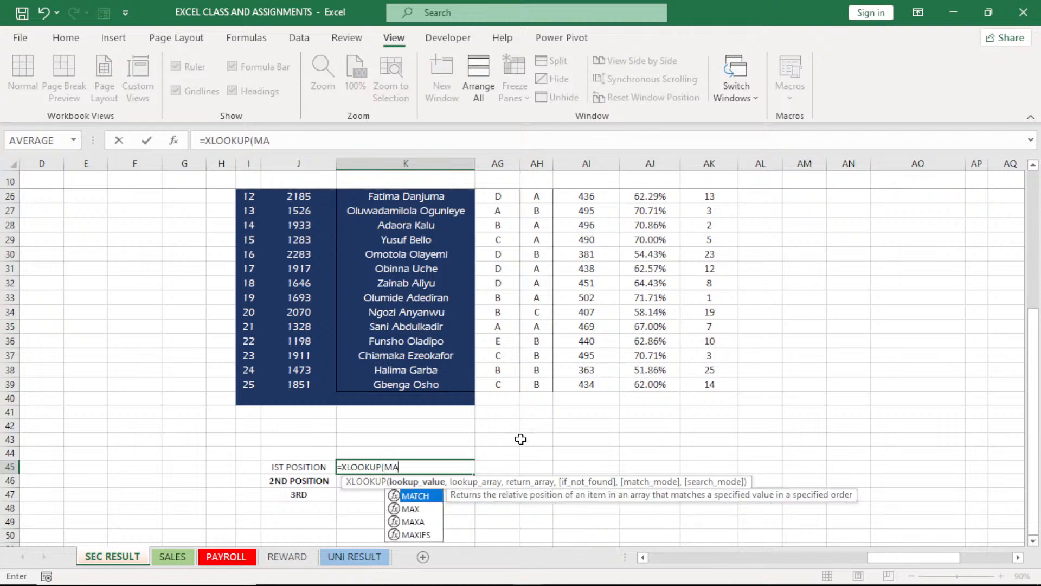
left_click(411, 512)
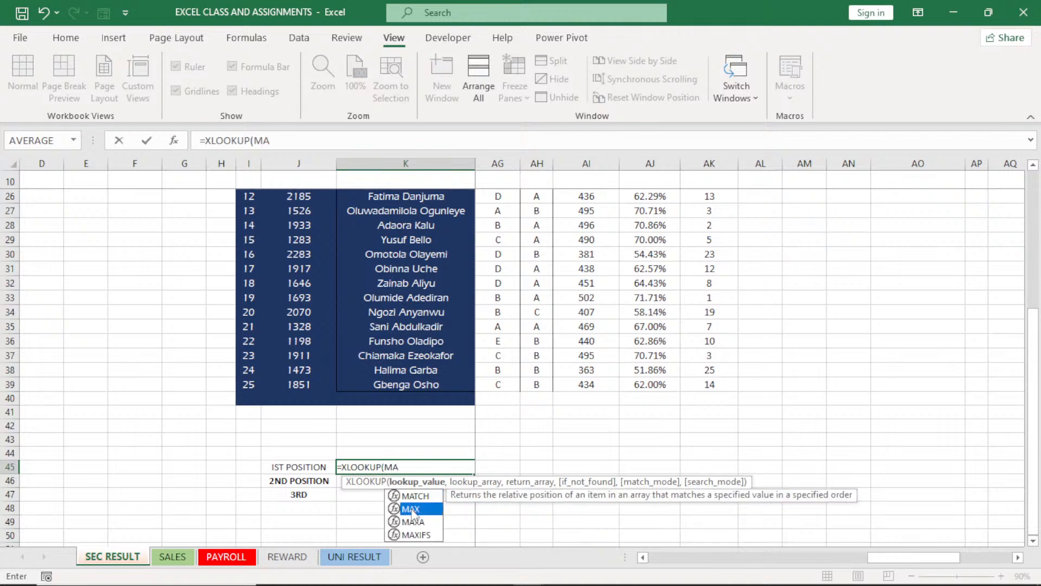
double_click(412, 509)
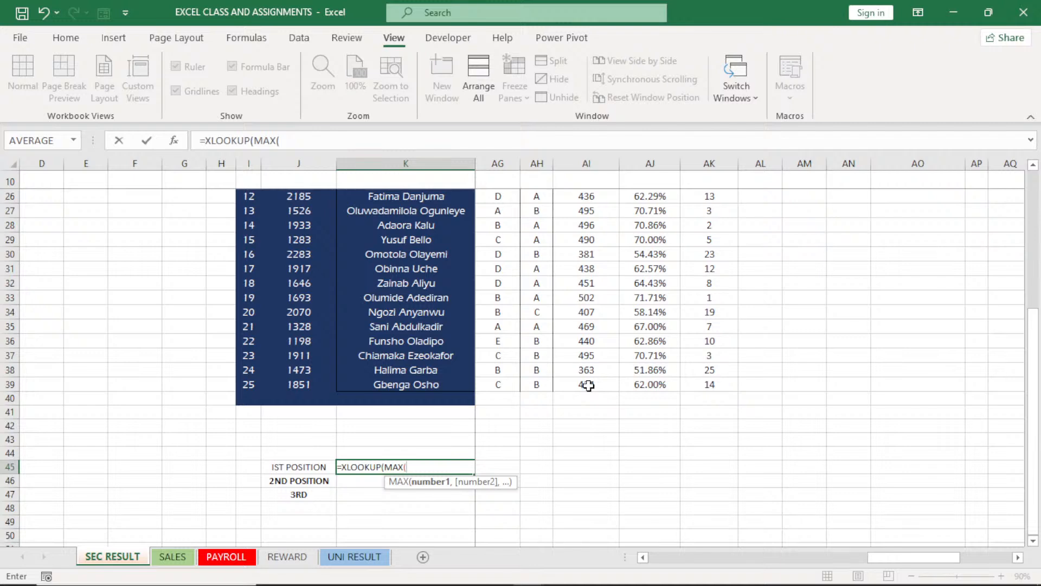
left_click_drag(588, 385, 586, 255)
left_click_drag(1038, 361, 1040, 472)
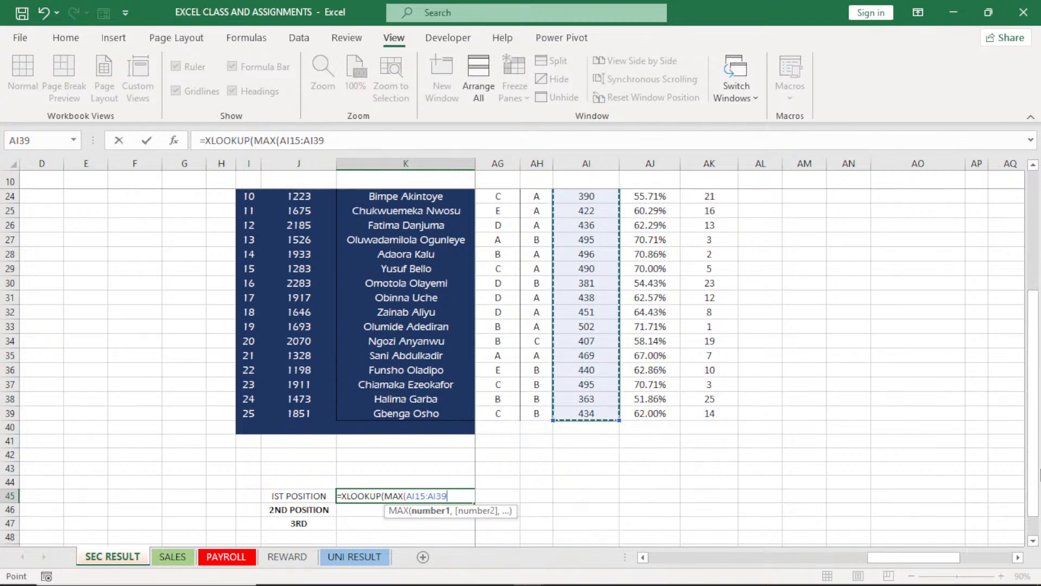
type(")")
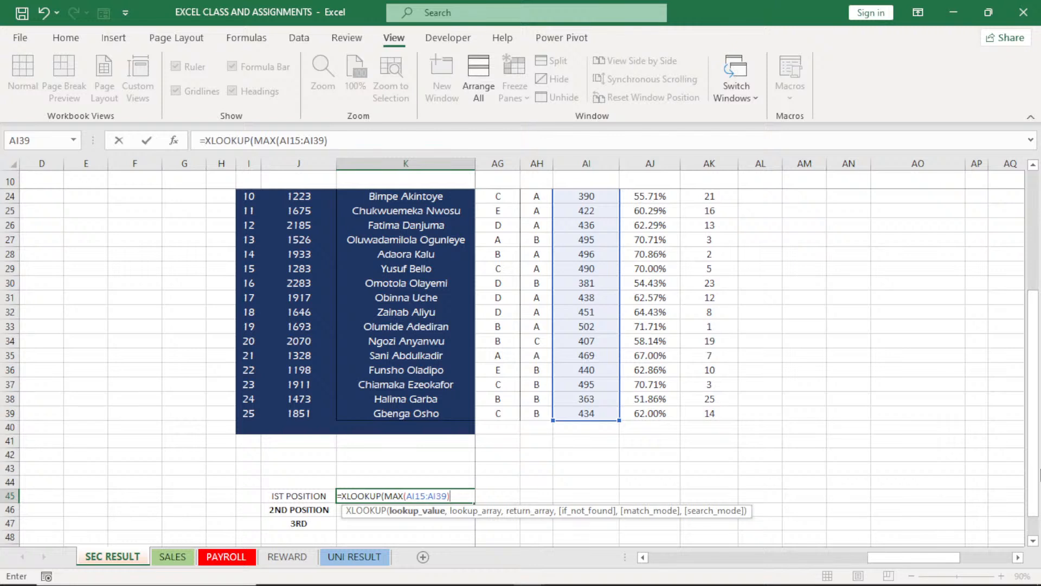
Set the XLOOKUP's lookup array to the total scores AI15:AI39 and begin its return array at K15, the first student name
type(",")
left_click(581, 413)
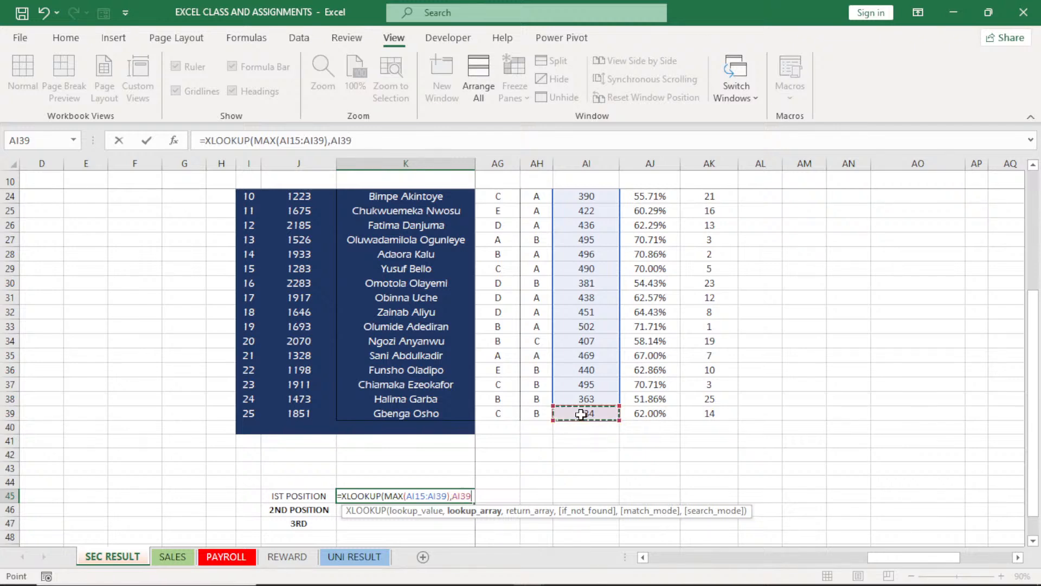
key("ctrl+shift+Up")
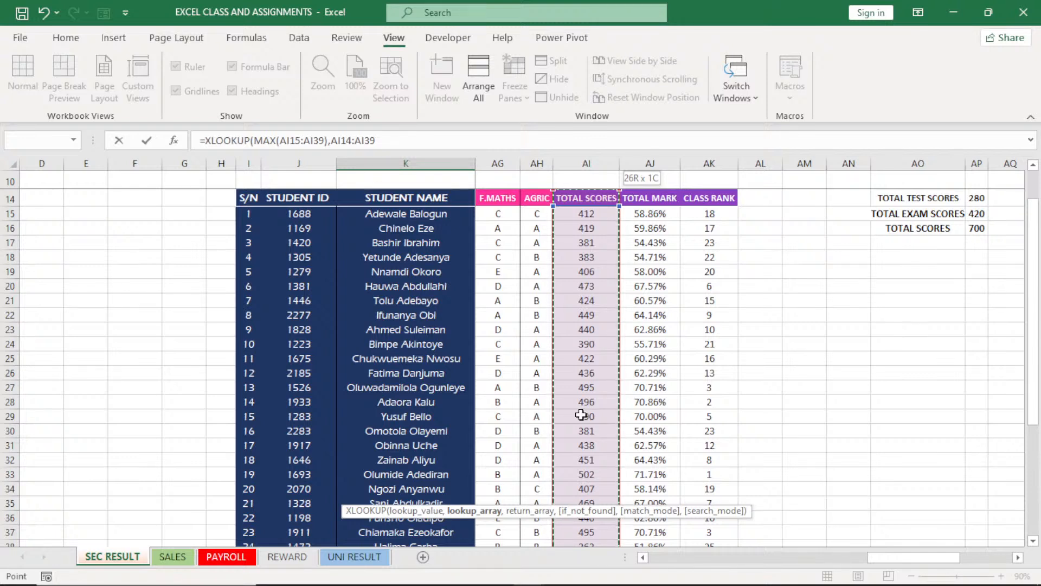
key("shift+Down")
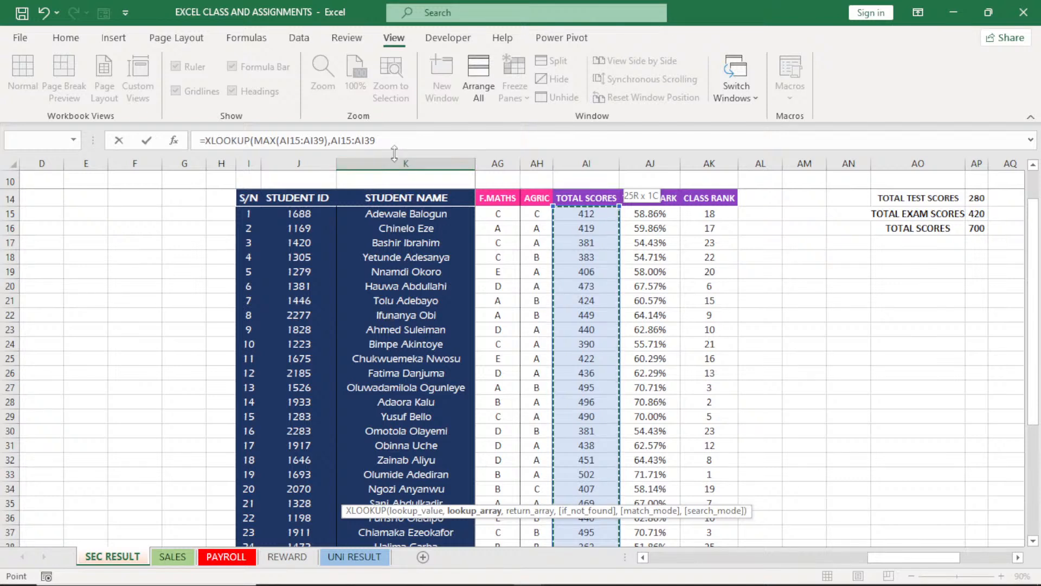
left_click(381, 139)
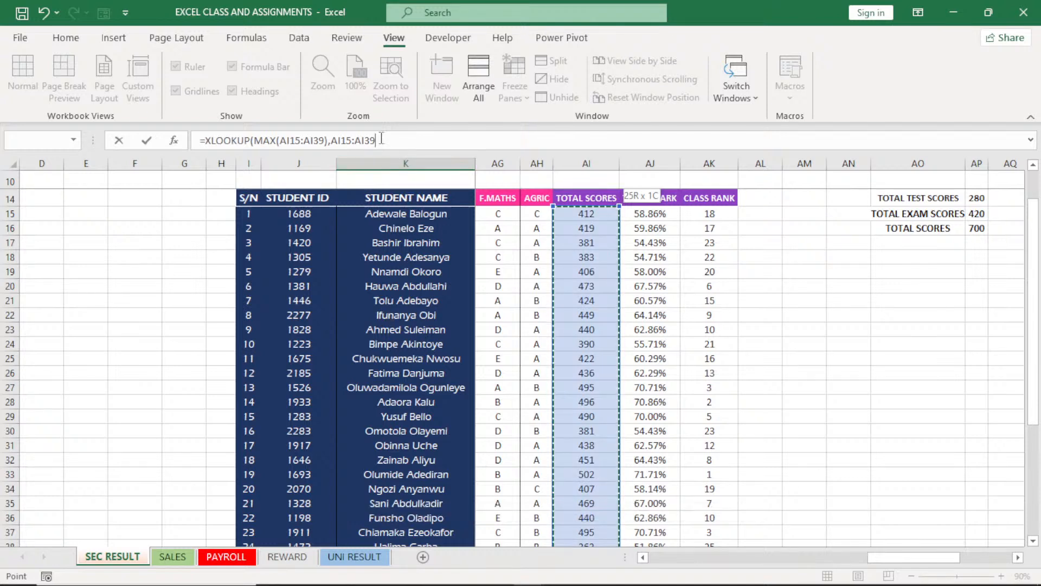
type(",")
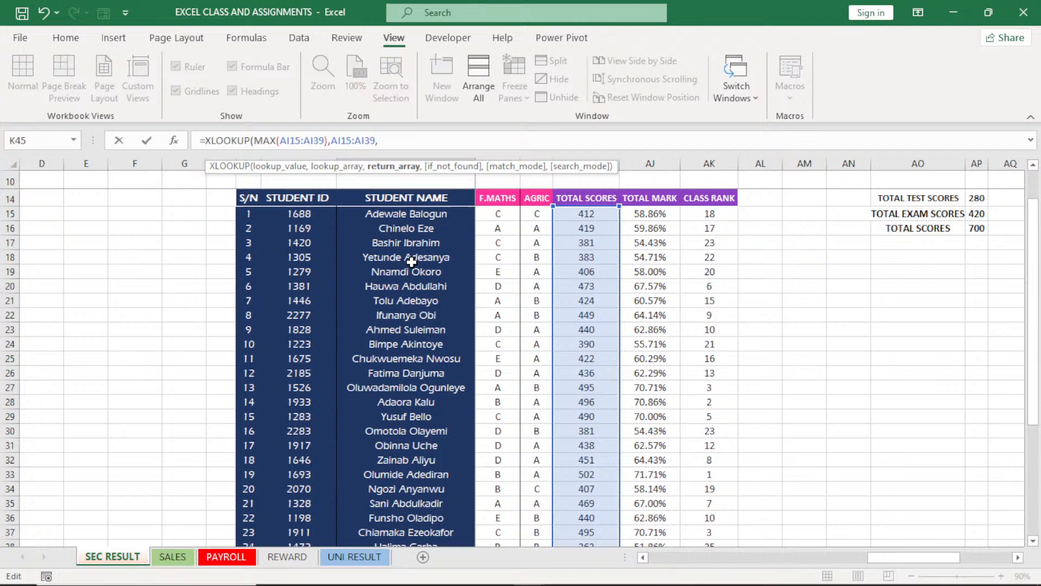
left_click(402, 214)
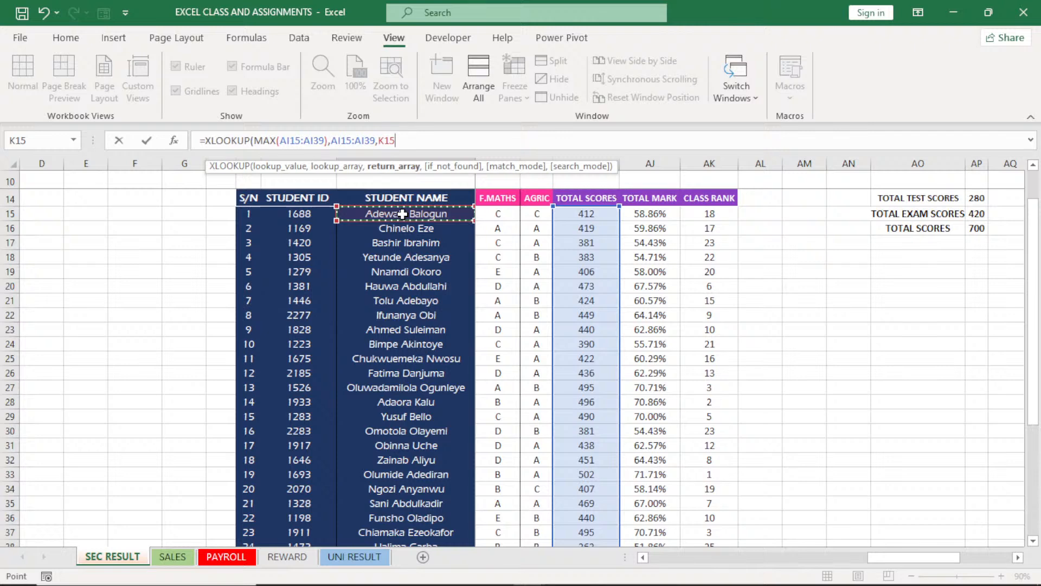
key("ctrl+shift+Down")
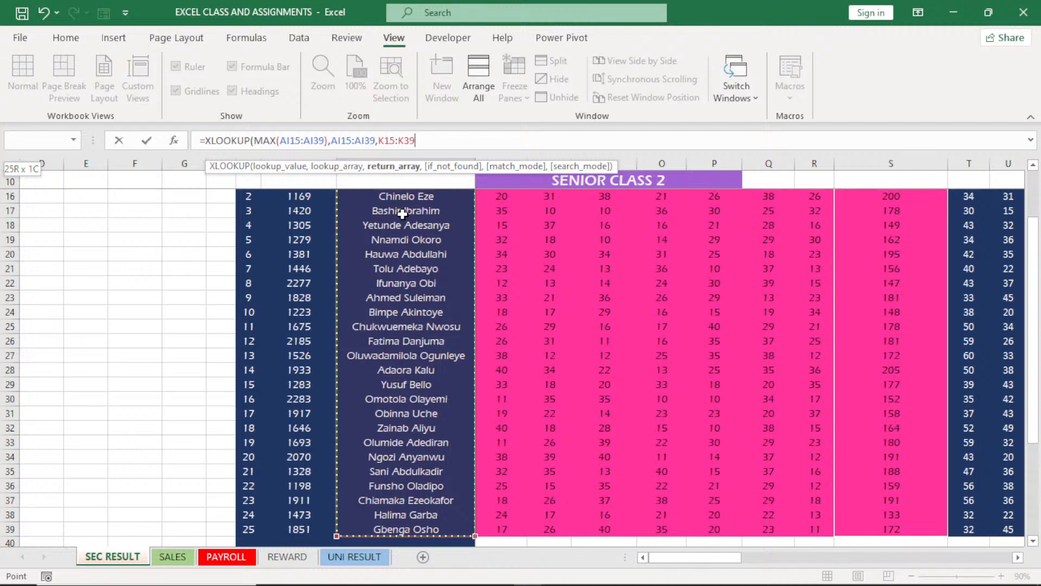
key("ctrl+shift+Left")
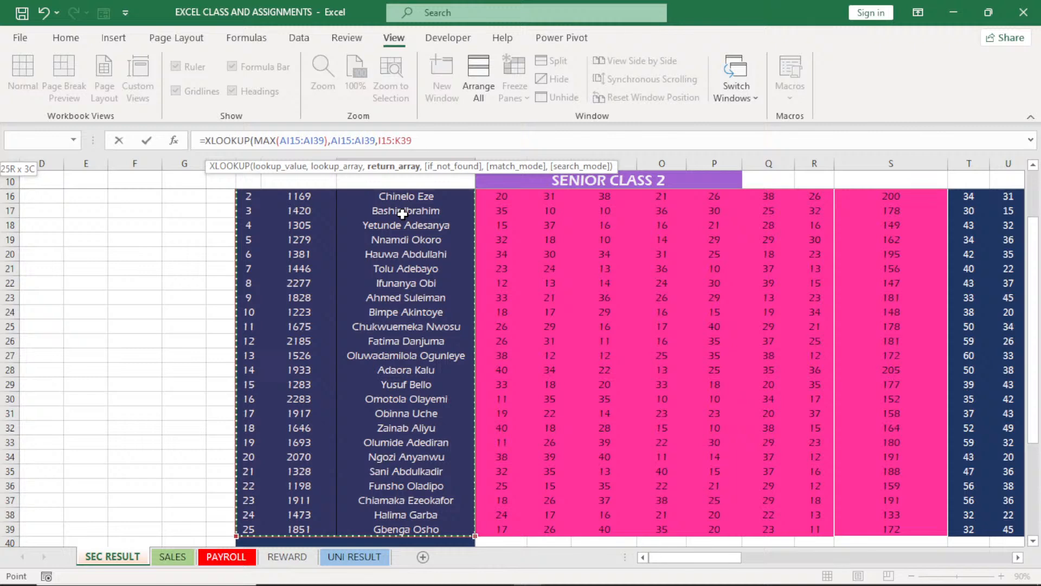
key("ctrl+shift+Right")
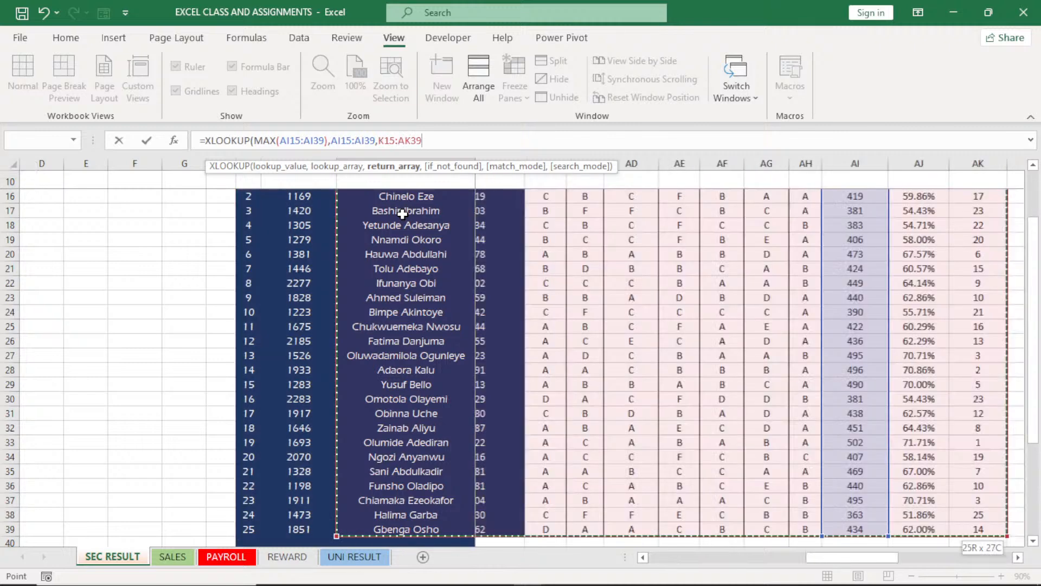
key("ctrl+shift+Left")
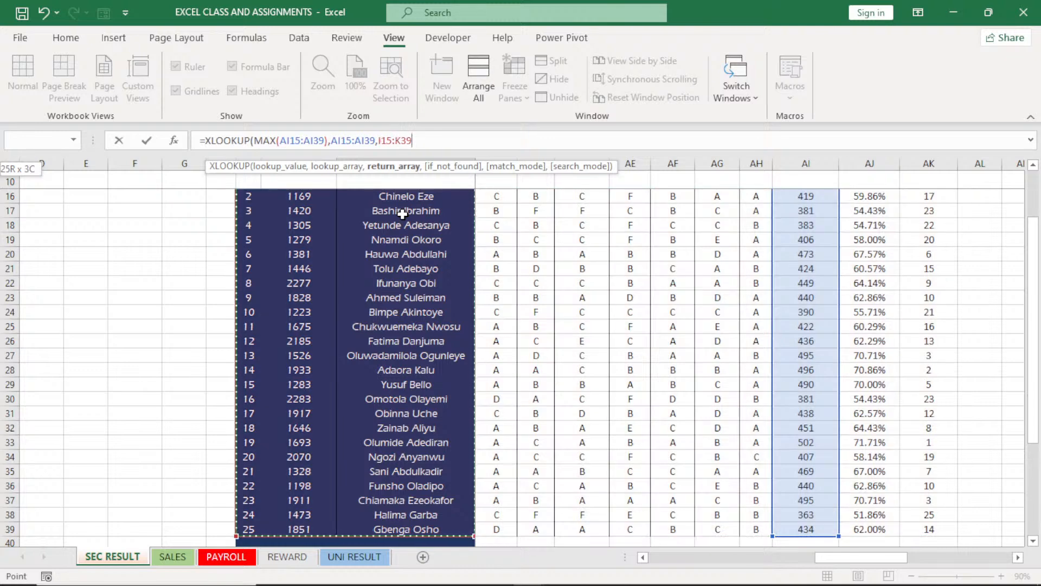
key("ctrl+shift+Right")
key("ctrl+shift+Up")
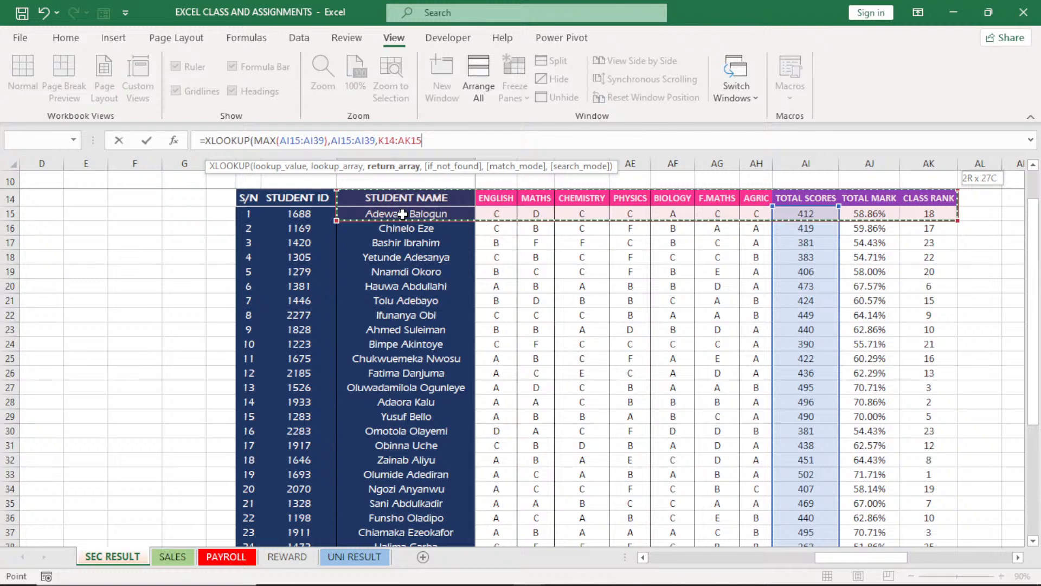
key("shift+Left")
key("shift+Left")
key("shift+Left")
key("shift+Left")
key("shift+Left")
key("shift+Left")
key("shift+Left")
key("shift+Left")
key("shift+Left")
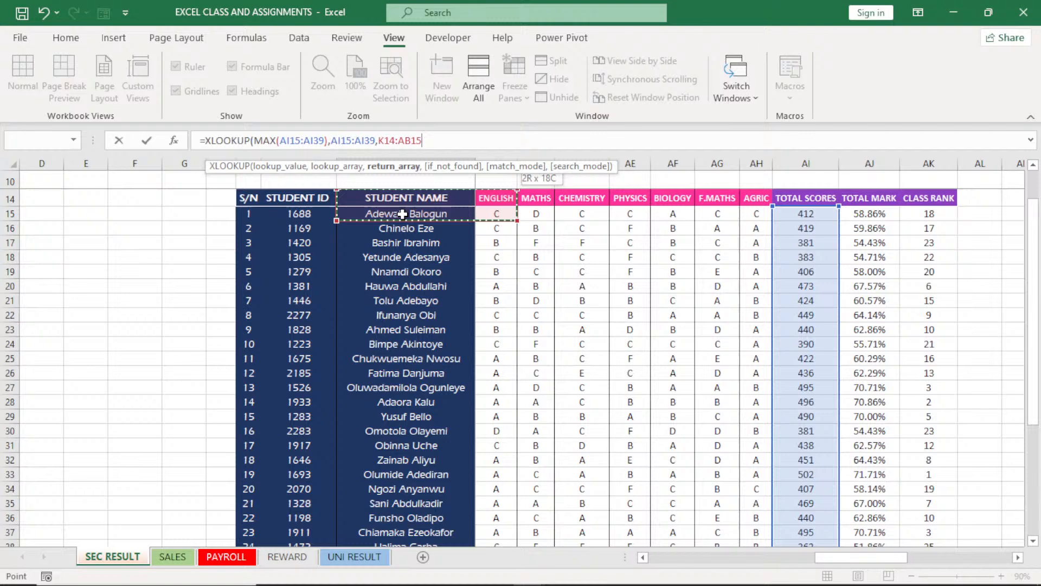
key("shift+Left")
key("shift+Left")
key("shift+Left")
key("shift+Left")
key("shift+Left")
key("shift+Left")
key("shift+Left")
key("shift+Left")
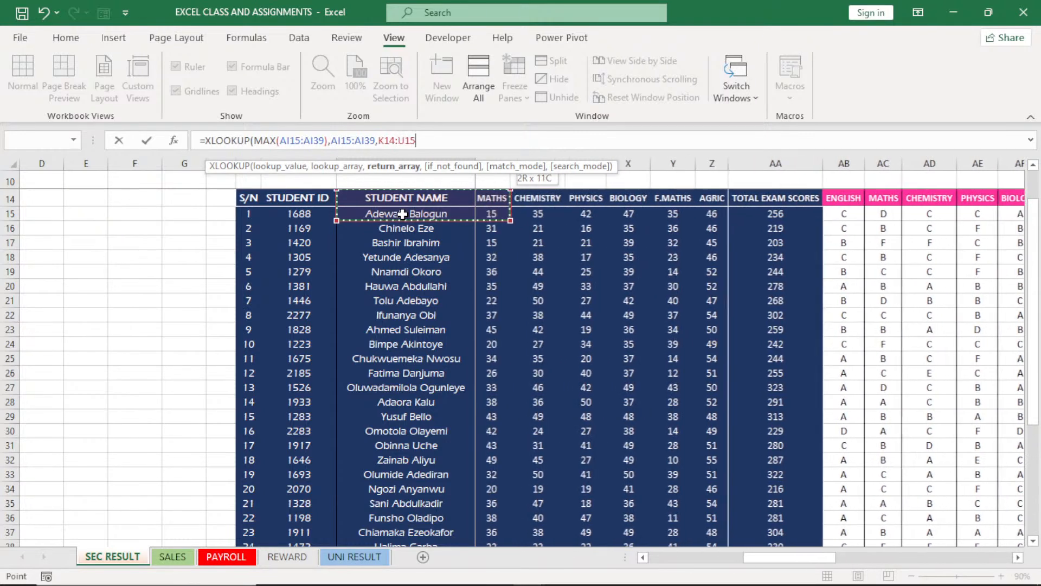
key("shift+Left")
key("shift+Left")
key("shift+Left")
key("shift+Left")
key("shift+Left")
key("shift+Left")
key("shift+Left")
key("shift+Left")
key("shift+Left")
key("shift+Left")
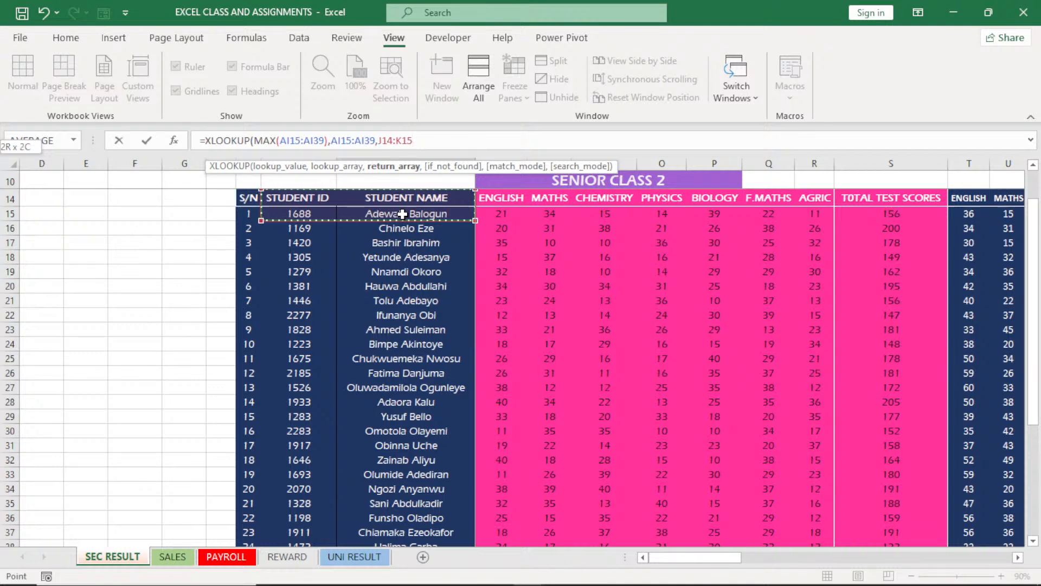
key("shift+Down")
key("shift+Left")
key("shift+Left")
key("shift+Left")
key("shift+Left")
key("shift+Left")
key("shift+Left")
key("shift+Left")
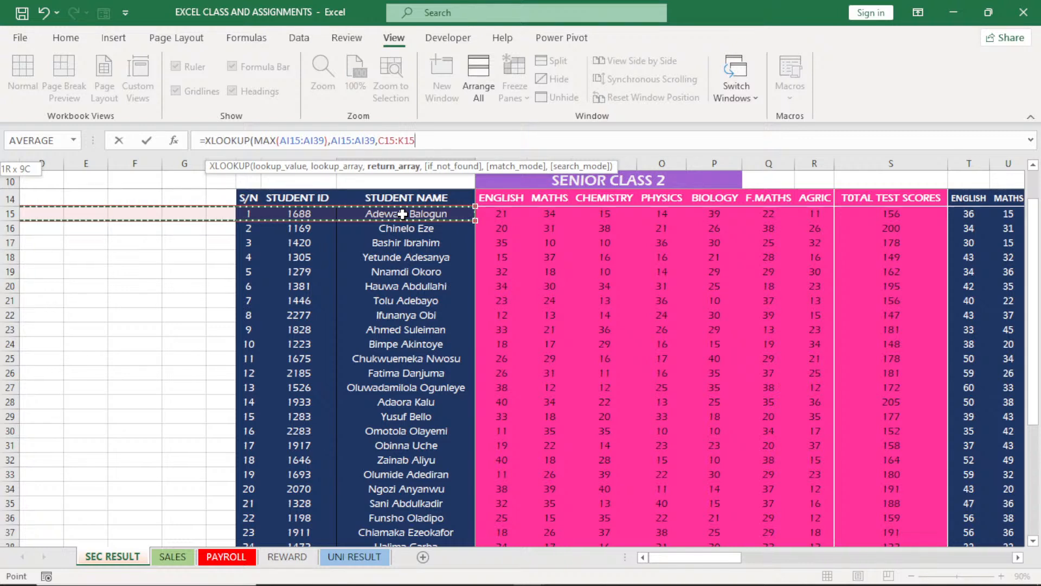
key("shift+Right")
key("shift+Right")
key("shift+Right")
key("shift+Right")
key("shift+Right")
key("shift+Right")
key("shift+Right")
key("shift+Right")
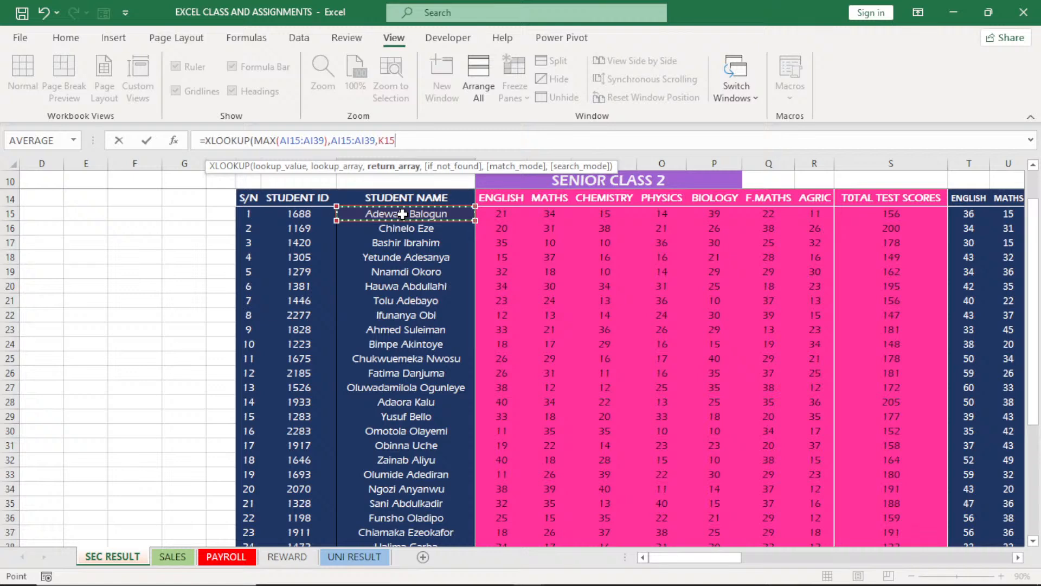
Extend the XLOOKUP's return array down the STUDENT NAME column so it covers K15:K39
key("shift")
key("ctrl+shift+Down")
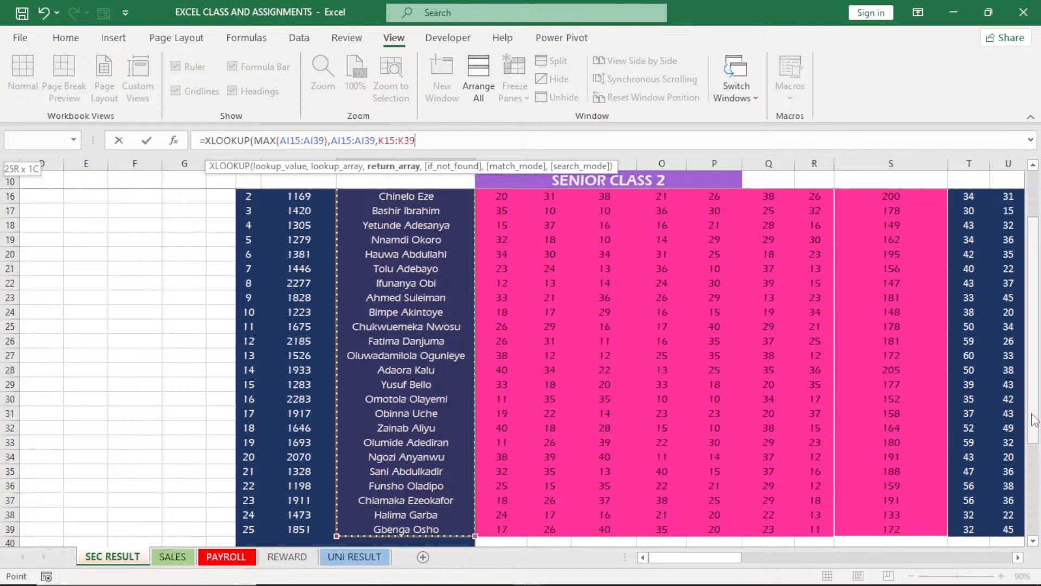
left_click_drag(1034, 417, 1035, 404)
left_click_drag(700, 559, 819, 569)
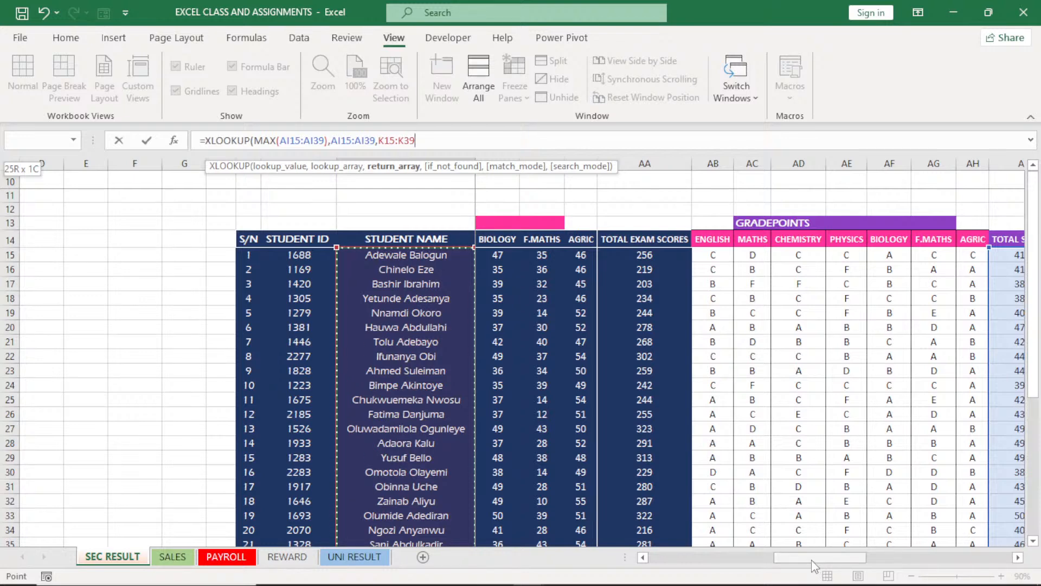
scroll(814, 566, "right", 5)
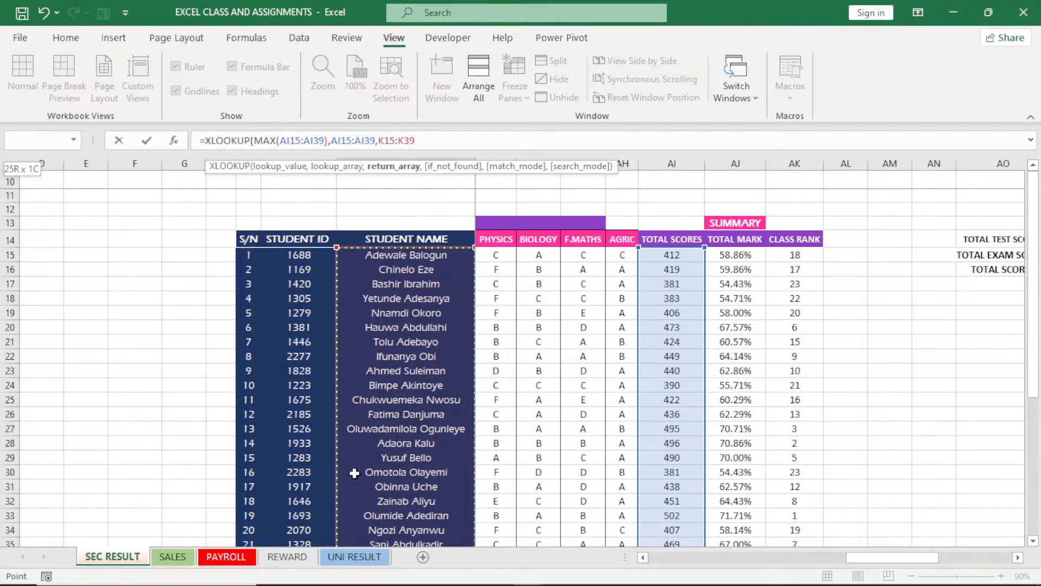
Finish the K45 formula as =XLOOKUP(MAX(AI15:AI39),AI15:AI39,K15:K39), accepting the suggested closing bracket
left_click_drag(1037, 340, 1040, 450)
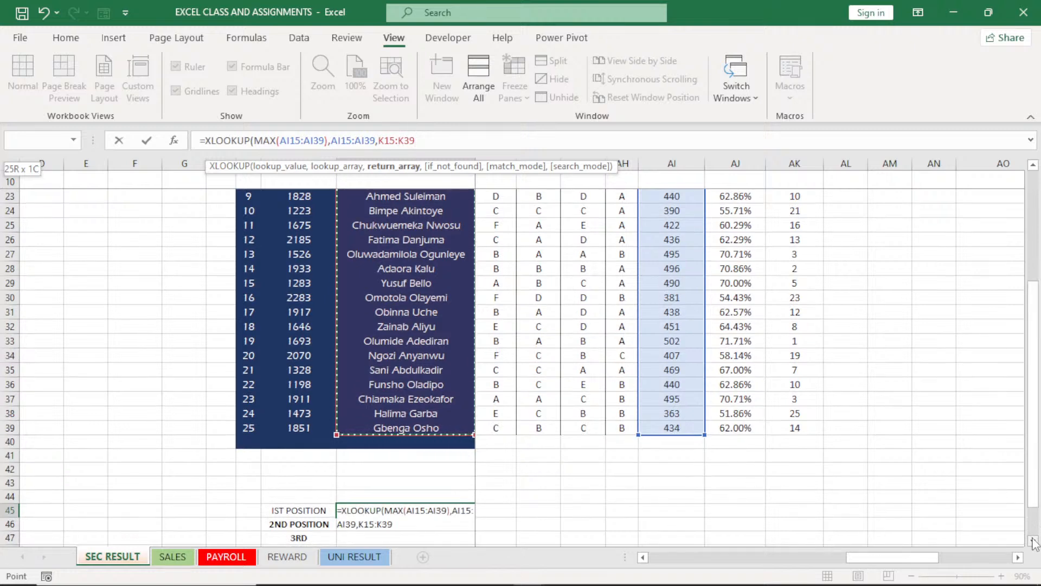
scroll(1034, 541, "down", 1)
key("Return")
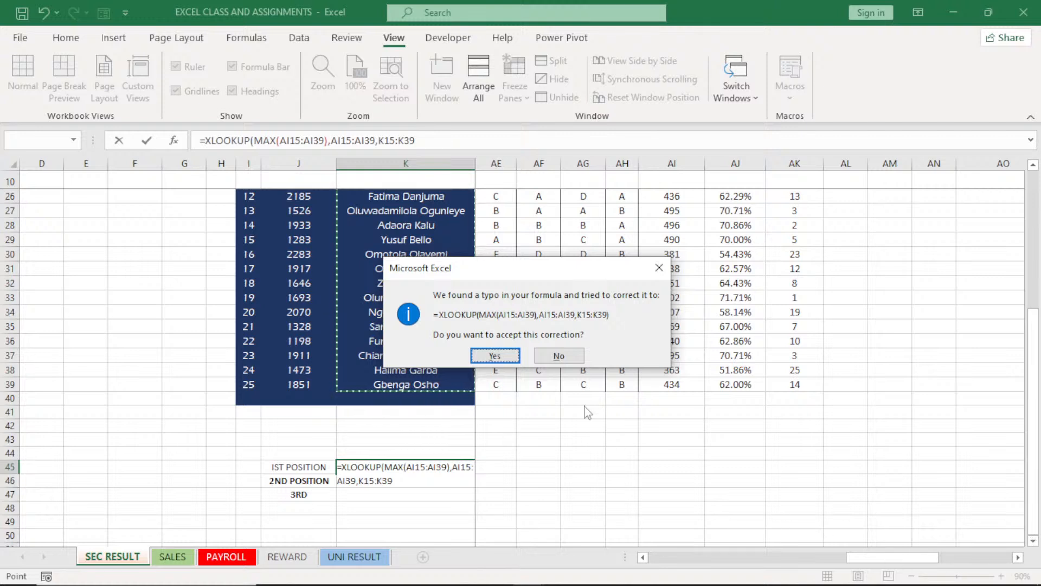
left_click(505, 354)
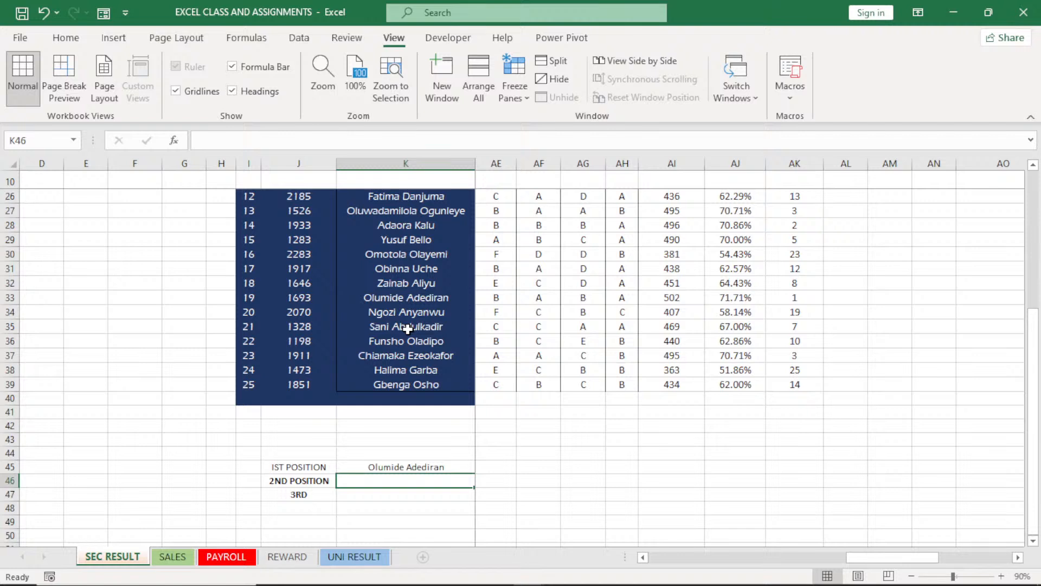
Replace the return array of the XLOOKUP in K45 with J15:K39, covering both student IDs and names
left_click(429, 467)
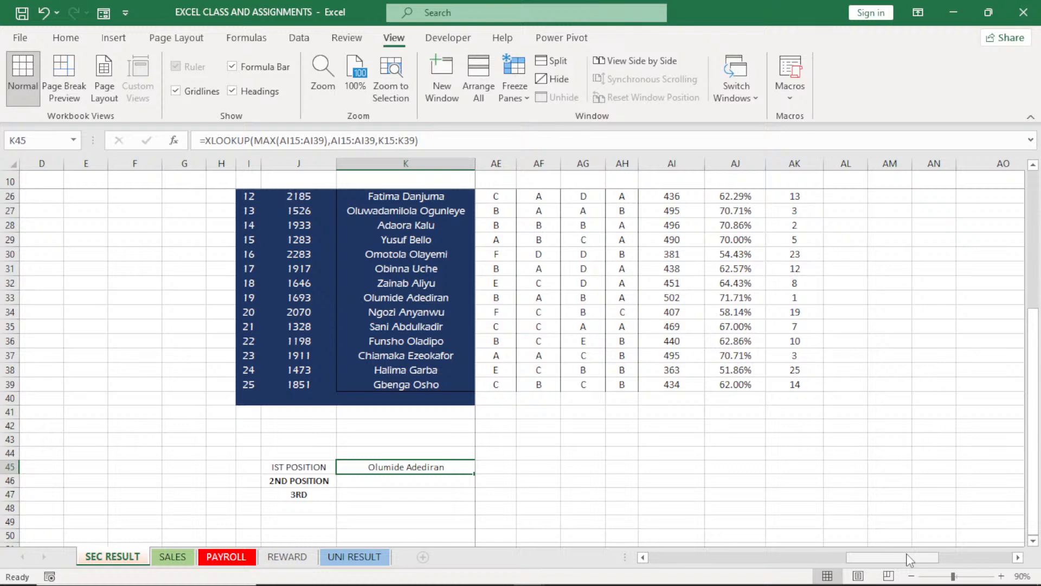
left_click_drag(910, 560, 713, 558)
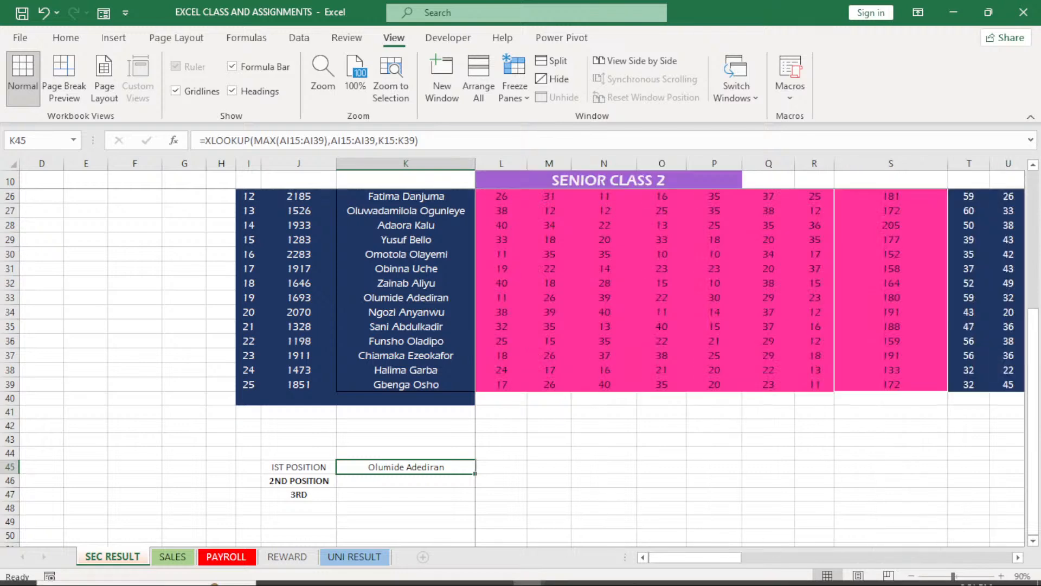
mouse_move(623, 569)
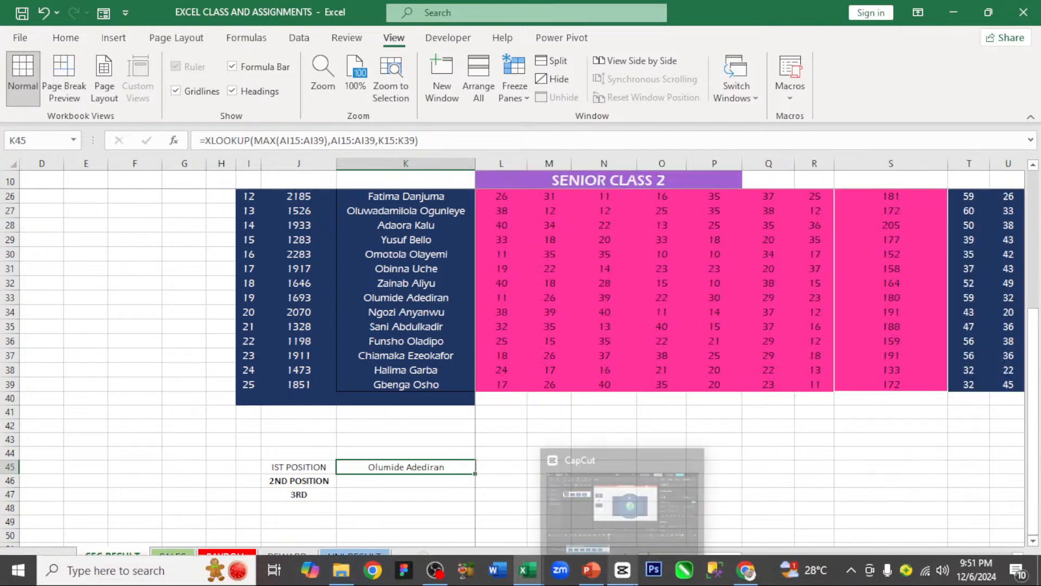
double_click(415, 467)
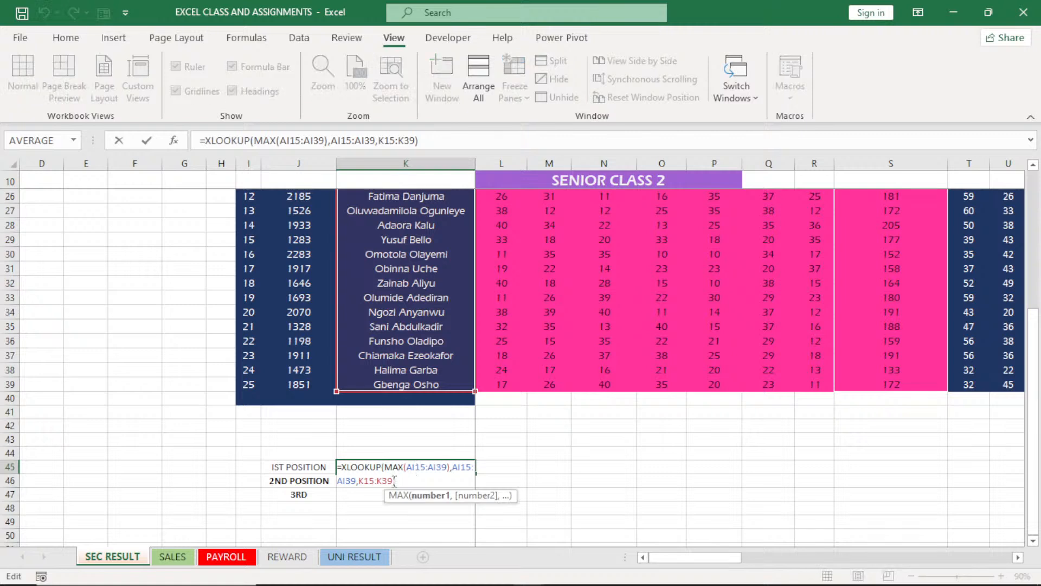
left_click(394, 480)
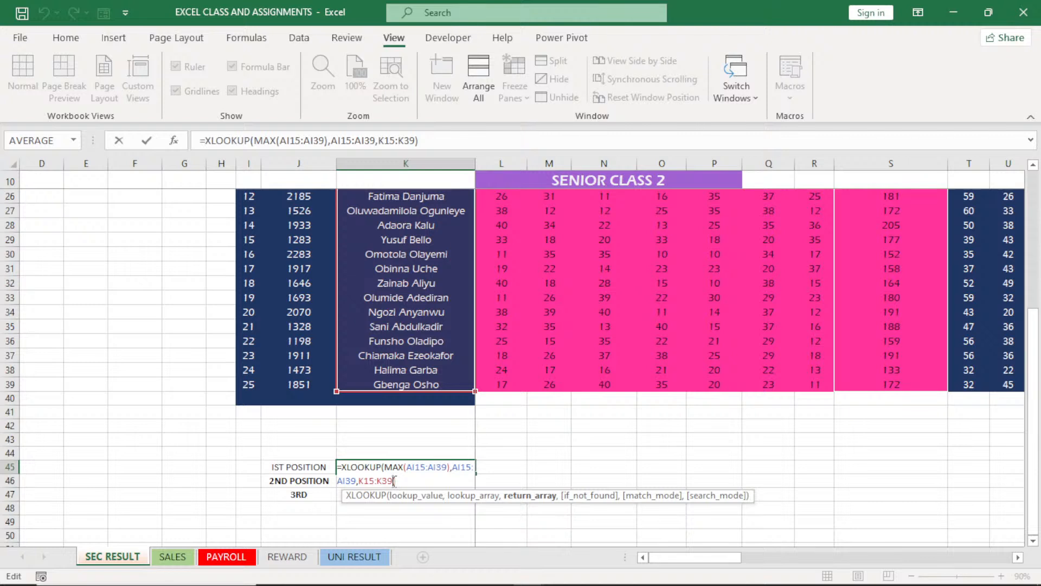
key("BackSpace")
key("BackSpace")
key("BackSpace")
key("BackSpace")
key("BackSpace")
key("BackSpace")
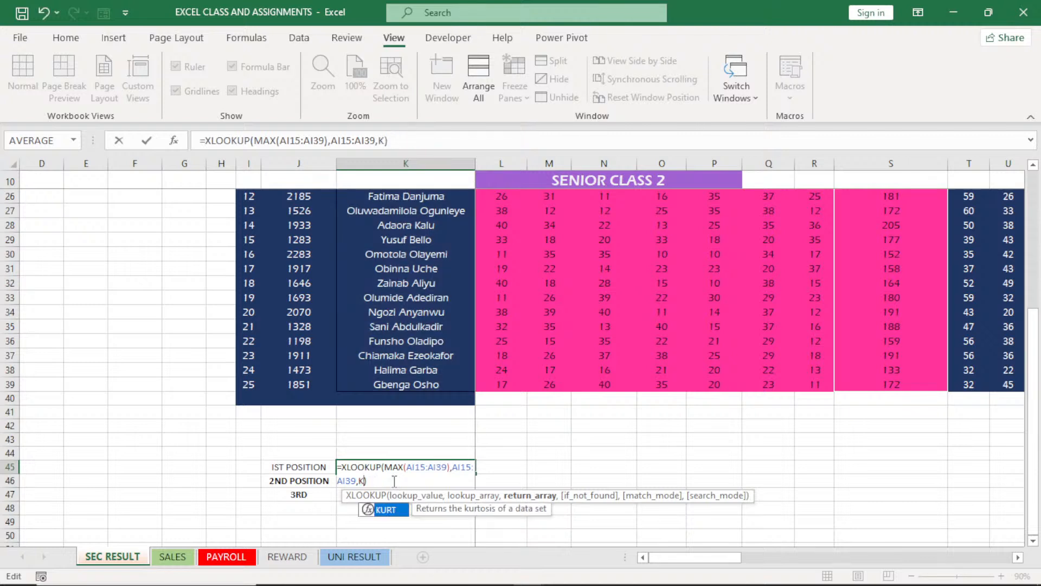
key("BackSpace")
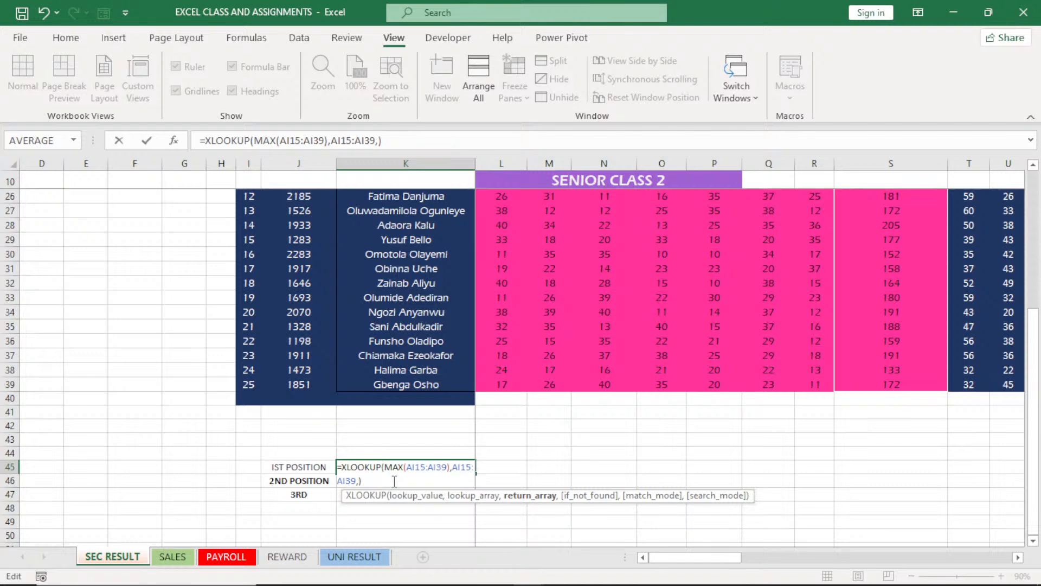
left_click_drag(276, 386, 386, 259)
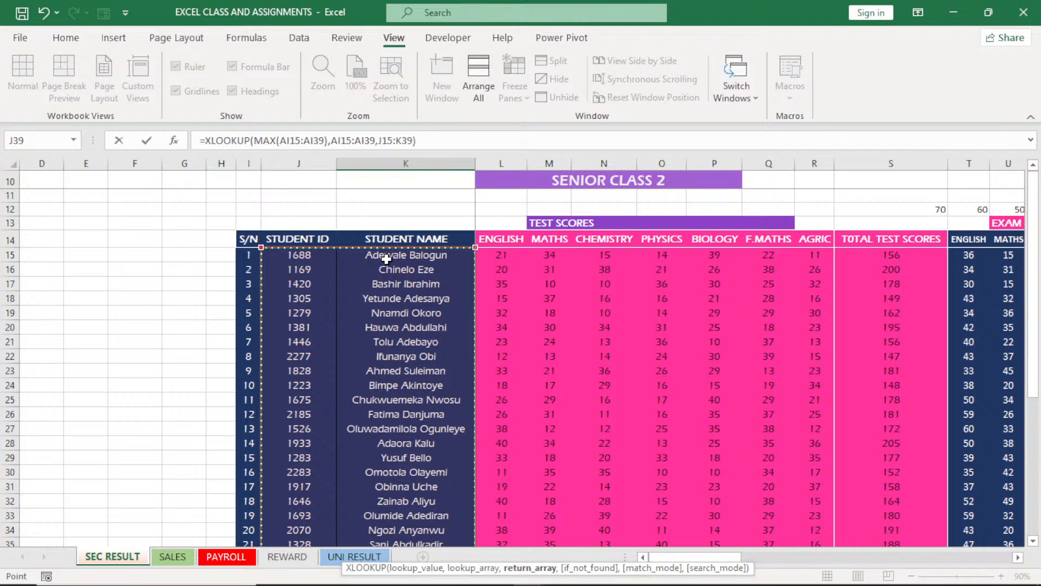
key("Return")
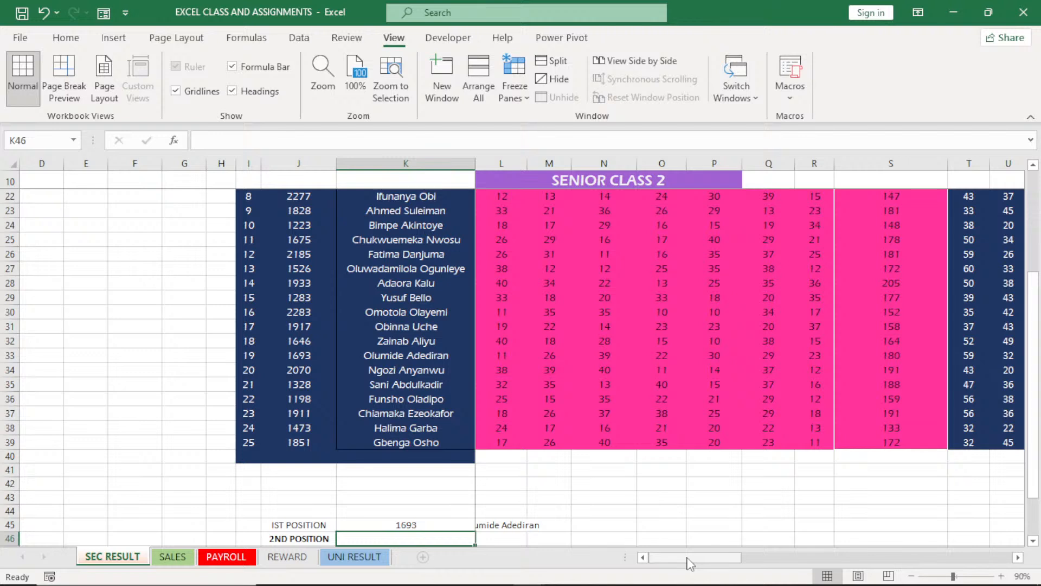
Fit the width of column L to its contents and select the first-position name in L45
left_click_drag(689, 563, 670, 564)
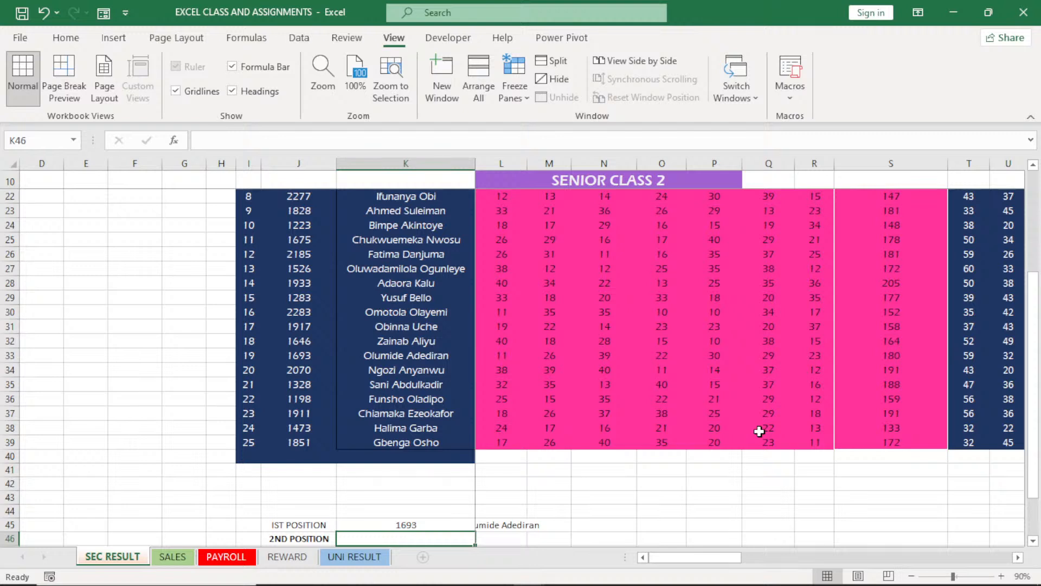
left_click(501, 164)
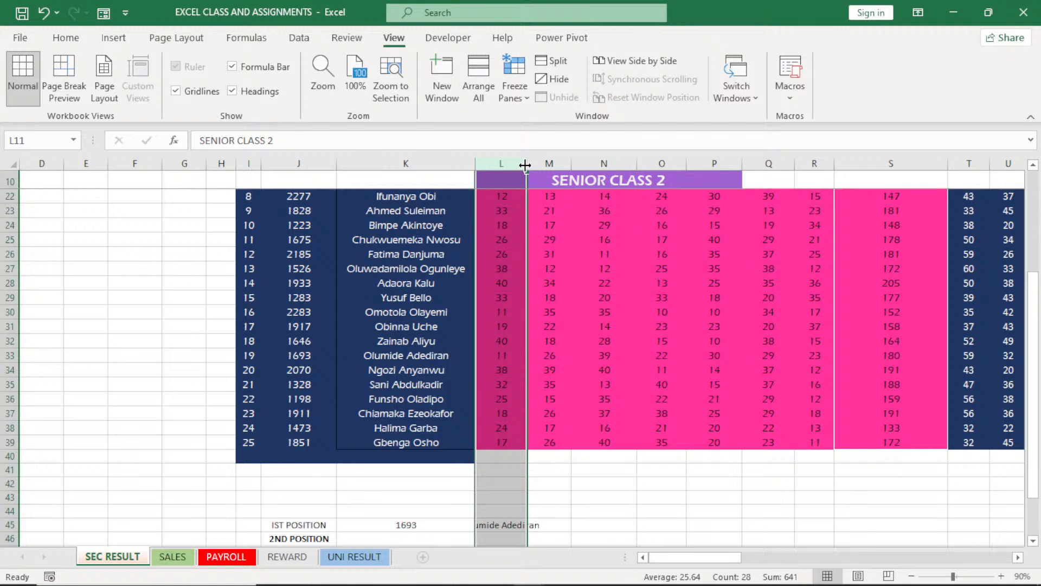
double_click(525, 165)
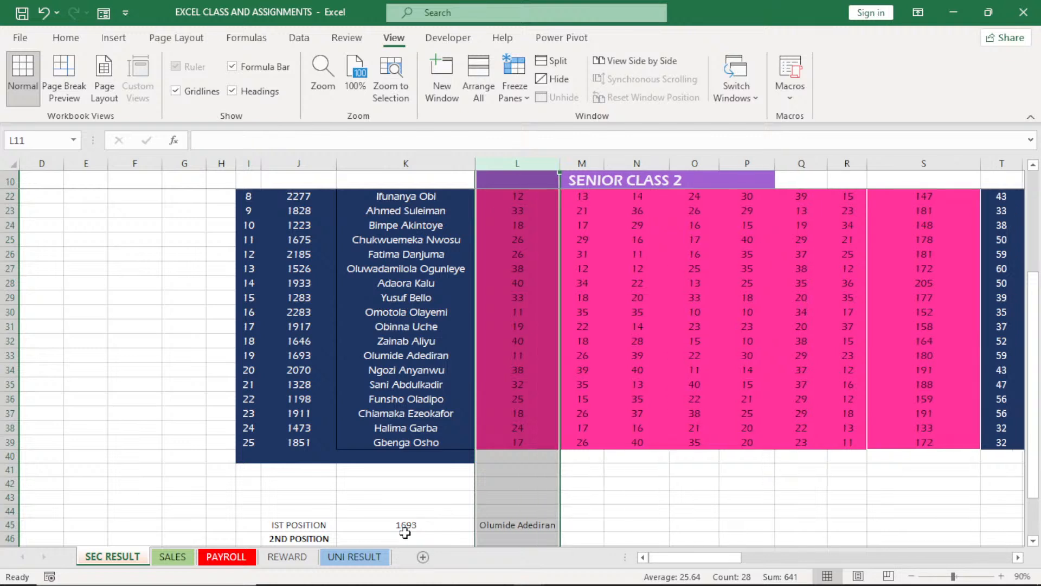
left_click(405, 534)
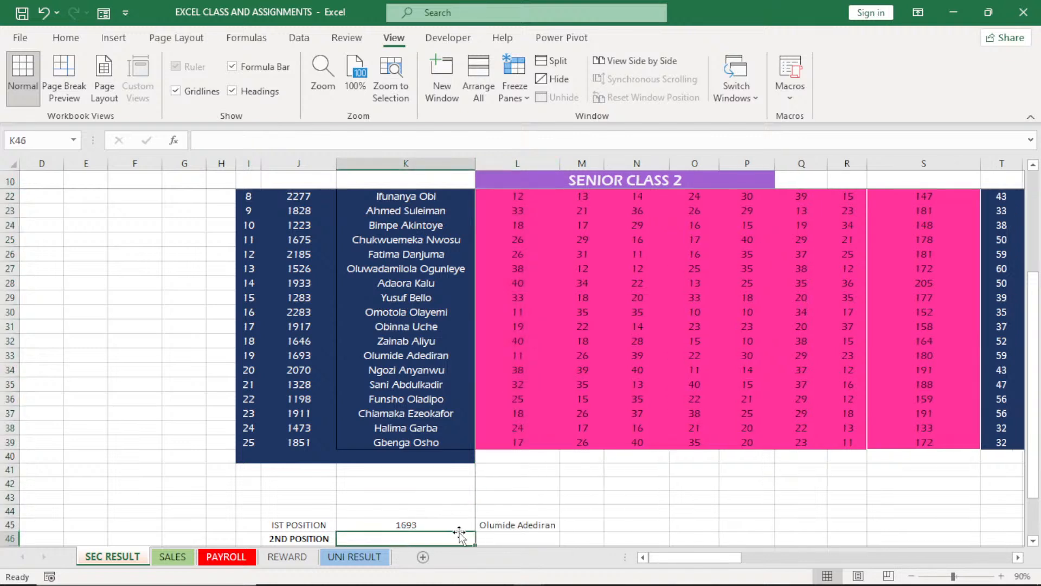
left_click(525, 525)
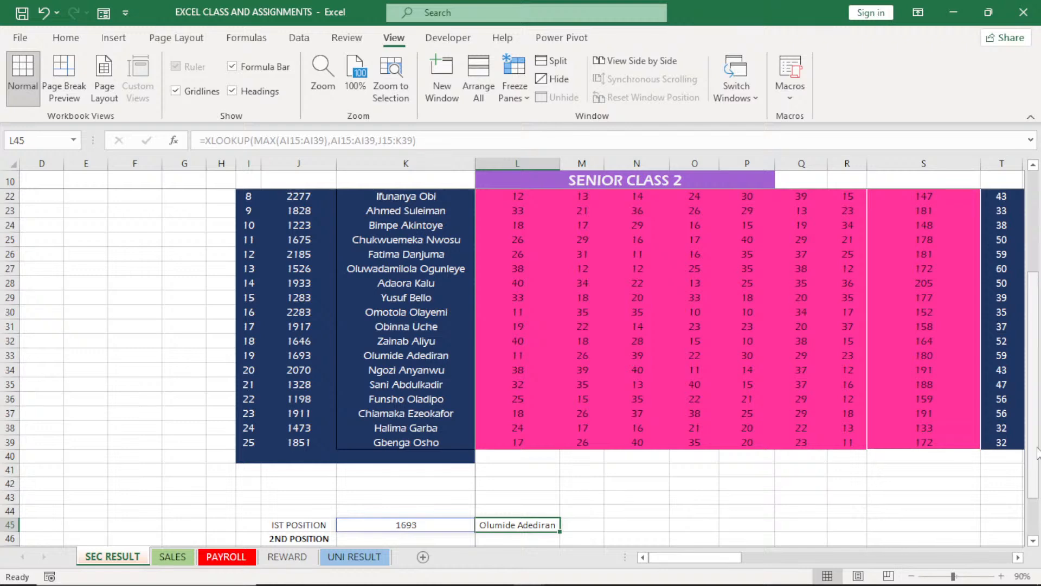
Inspect the formulas behind the first student's English grade in AB15 and total mark in AJ15
left_click_drag(1038, 451, 1040, 345)
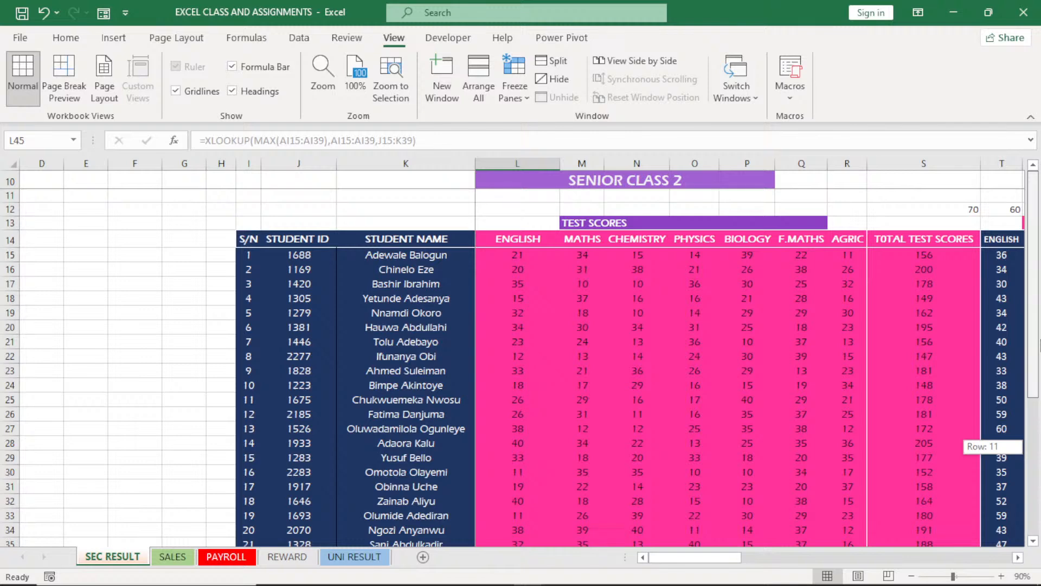
left_click_drag(697, 558, 843, 560)
left_click(625, 256)
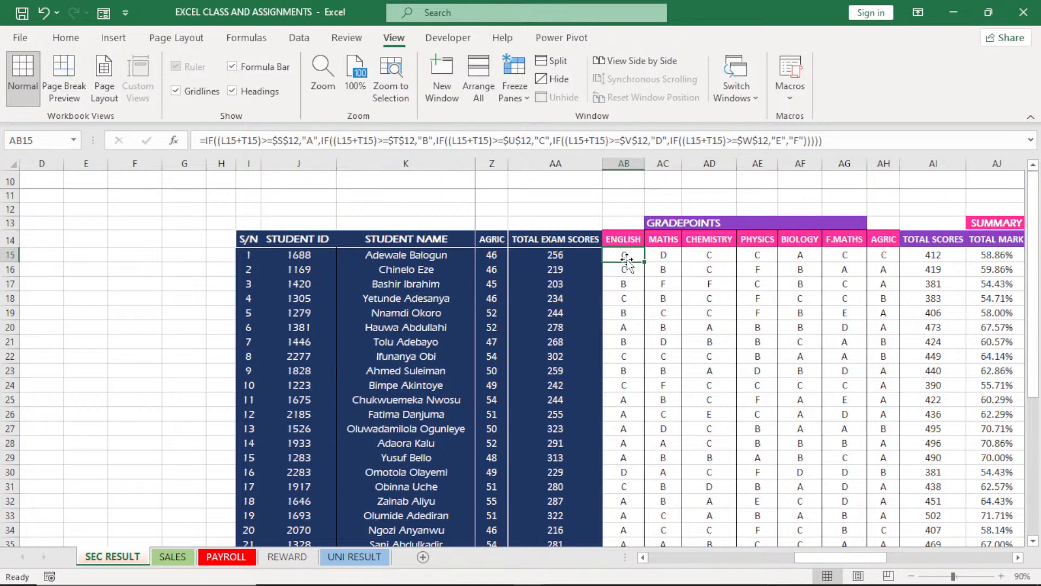
left_click(997, 259)
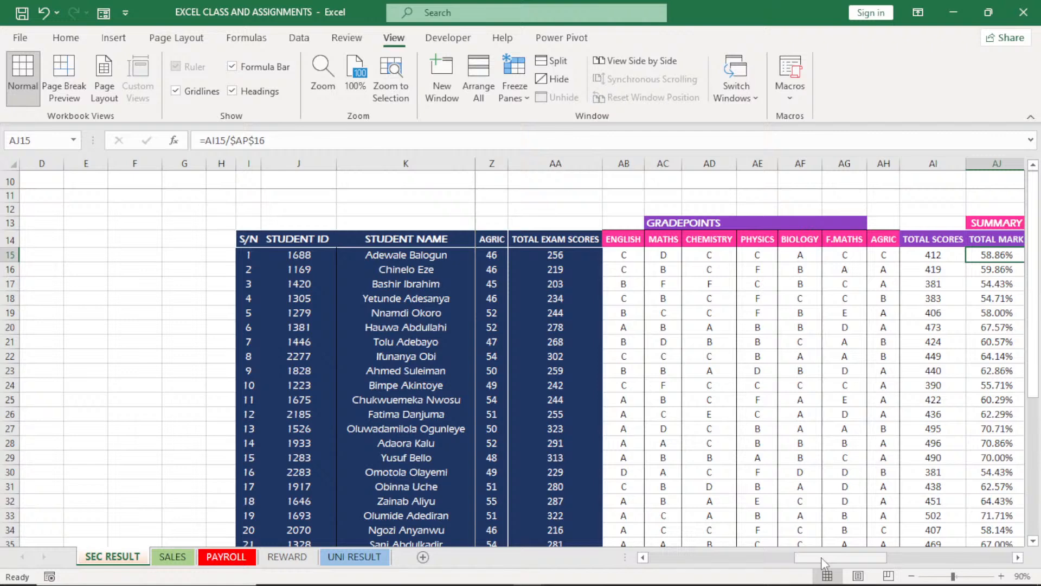
Switch to the SALES sheet and bring the whole sales report table into view
left_click(172, 557)
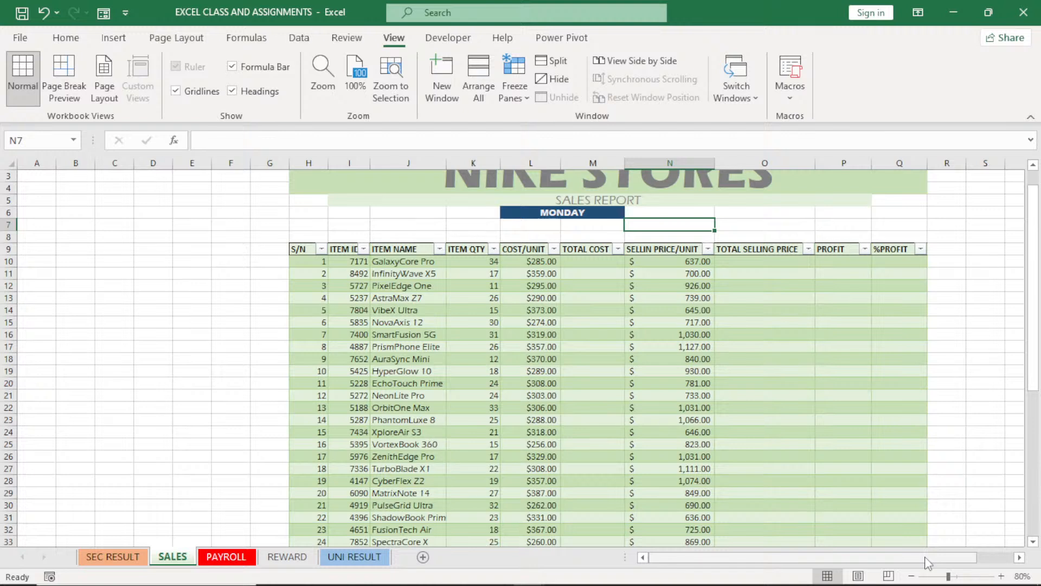
left_click_drag(927, 563, 968, 567)
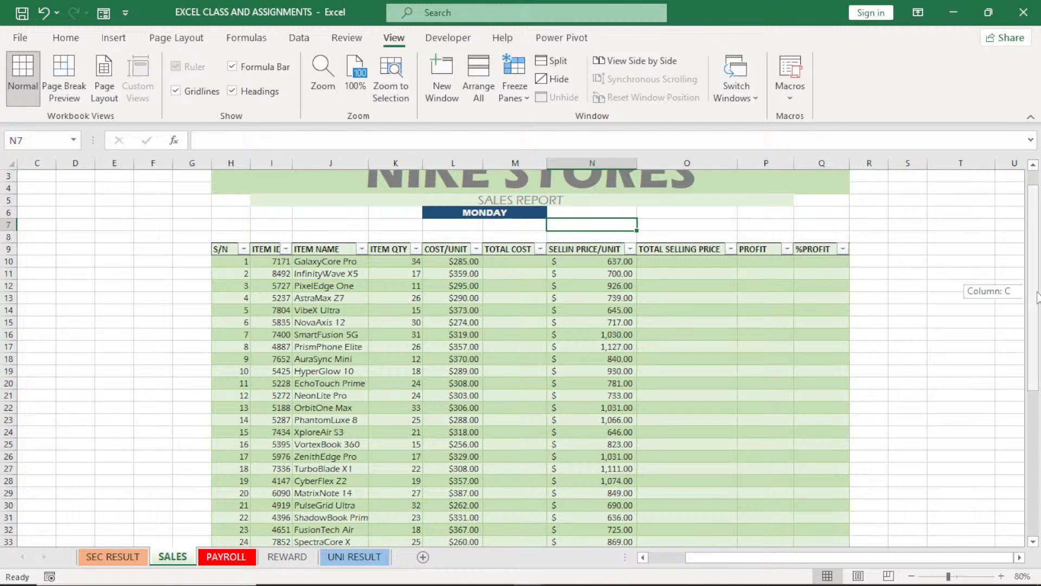
left_click_drag(1037, 297, 1037, 297)
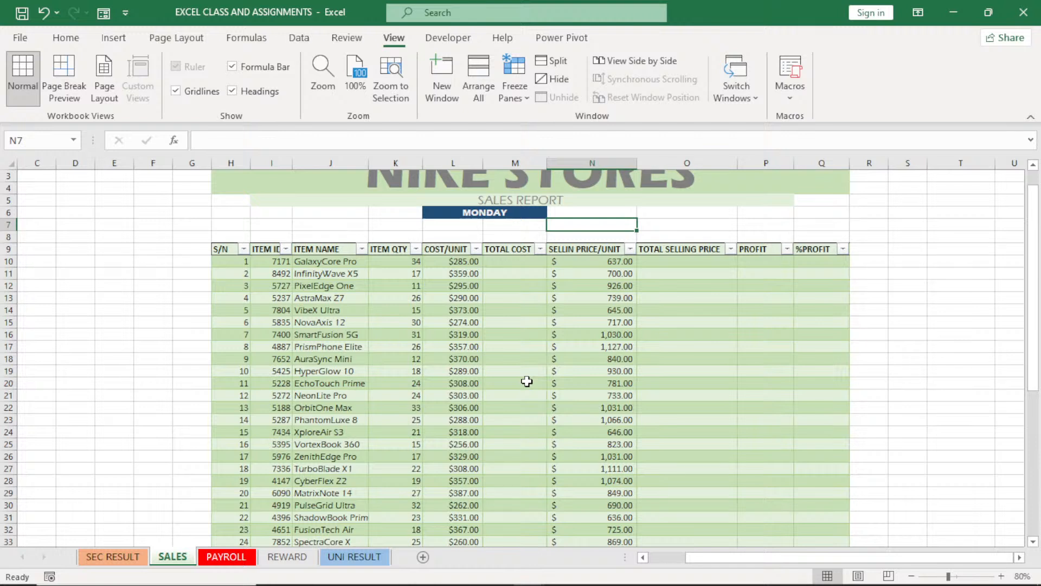
left_click(510, 263)
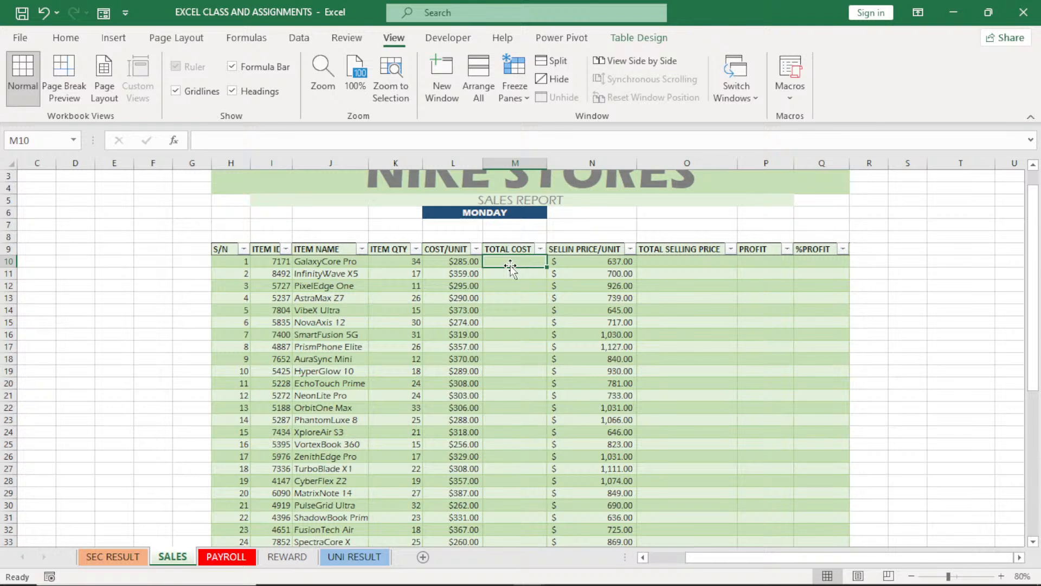
type("=")
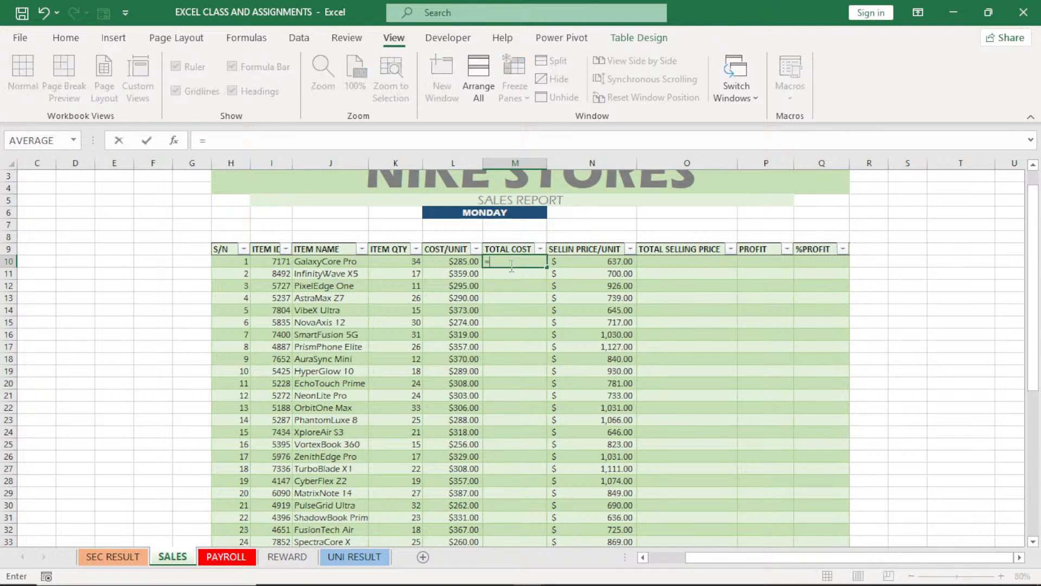
left_click(453, 261)
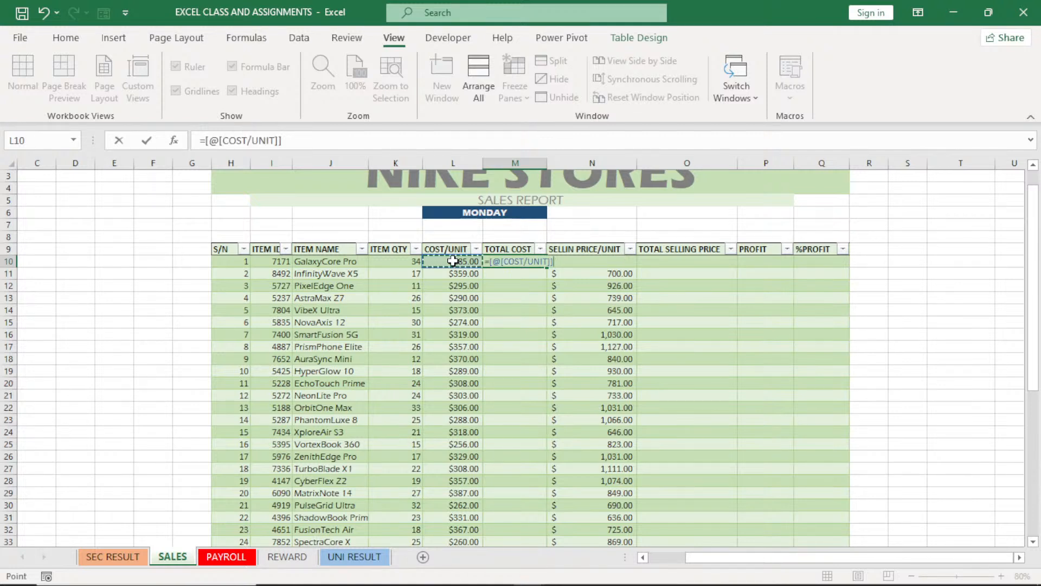
type("*")
left_click(400, 262)
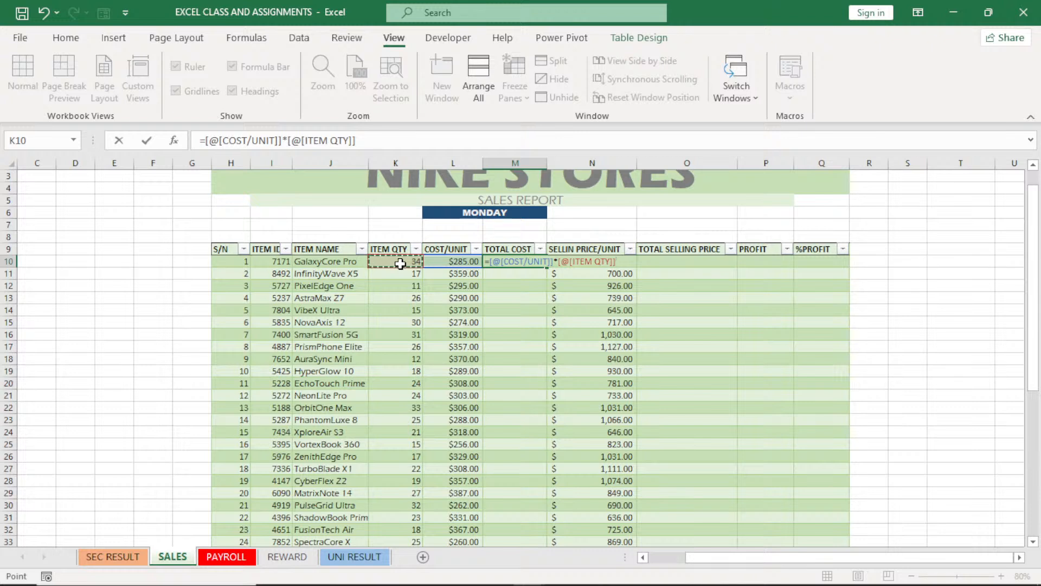
key("ctrl+z")
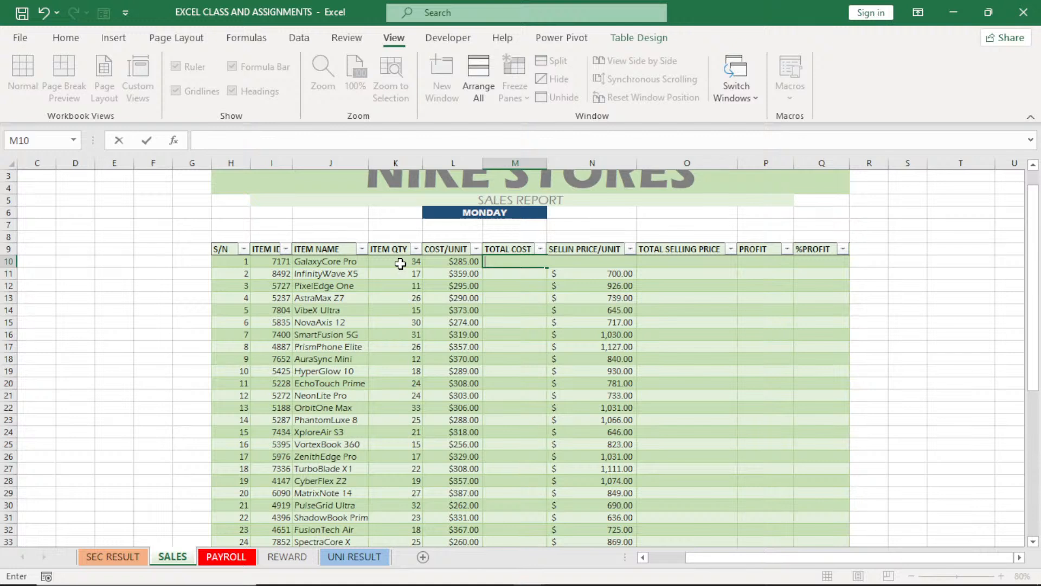
left_click(512, 284)
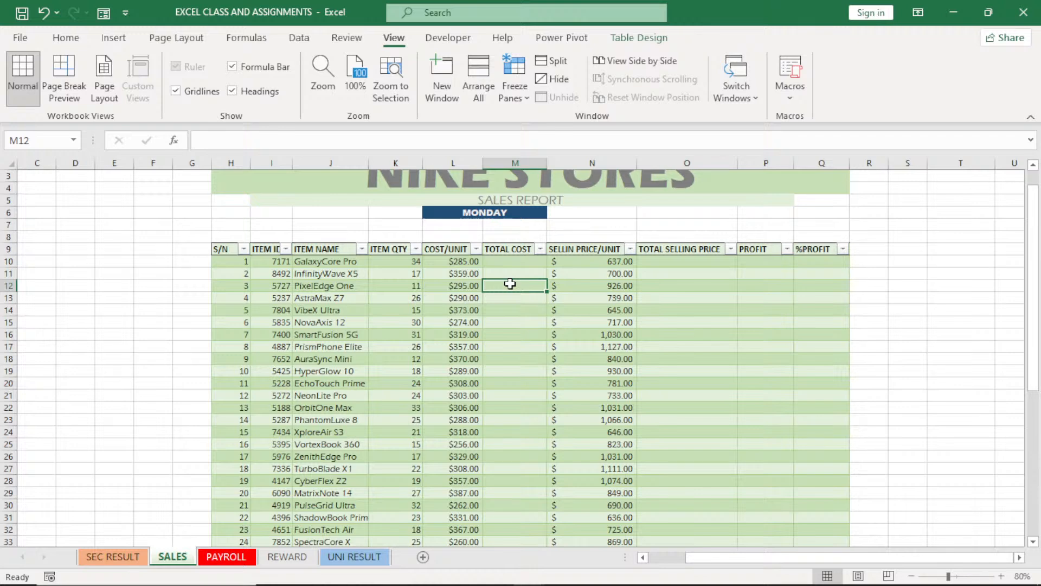
Check the total score formula in AI15 on the SEC RESULT sheet and return to the SALES sheet
left_click(114, 557)
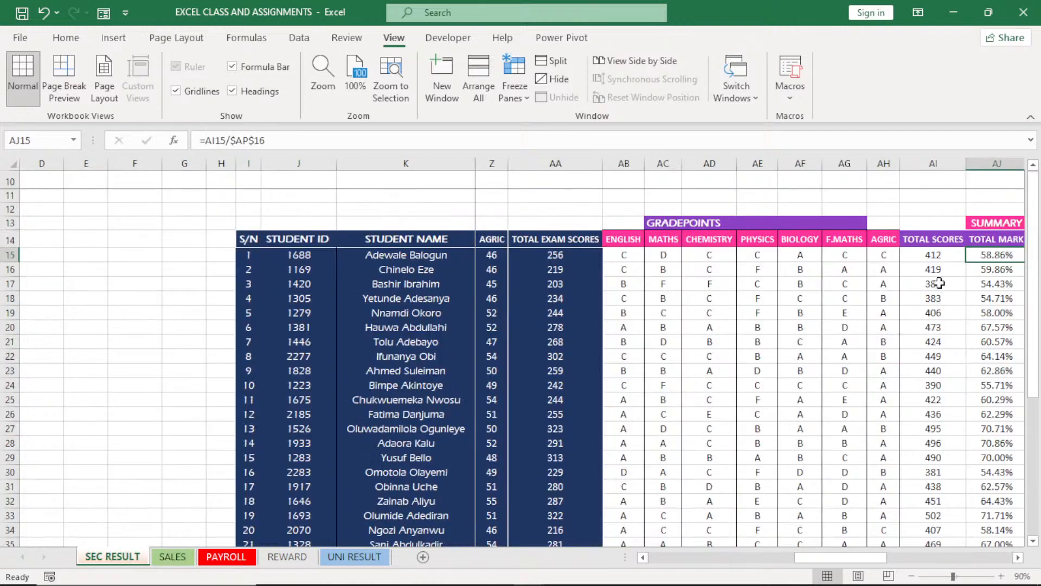
left_click(941, 256)
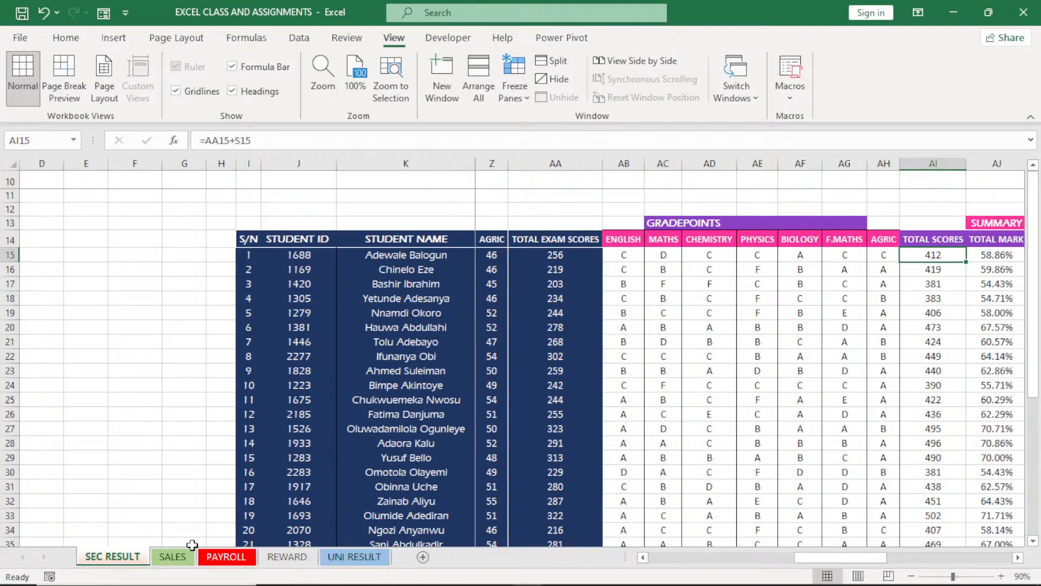
left_click(182, 559)
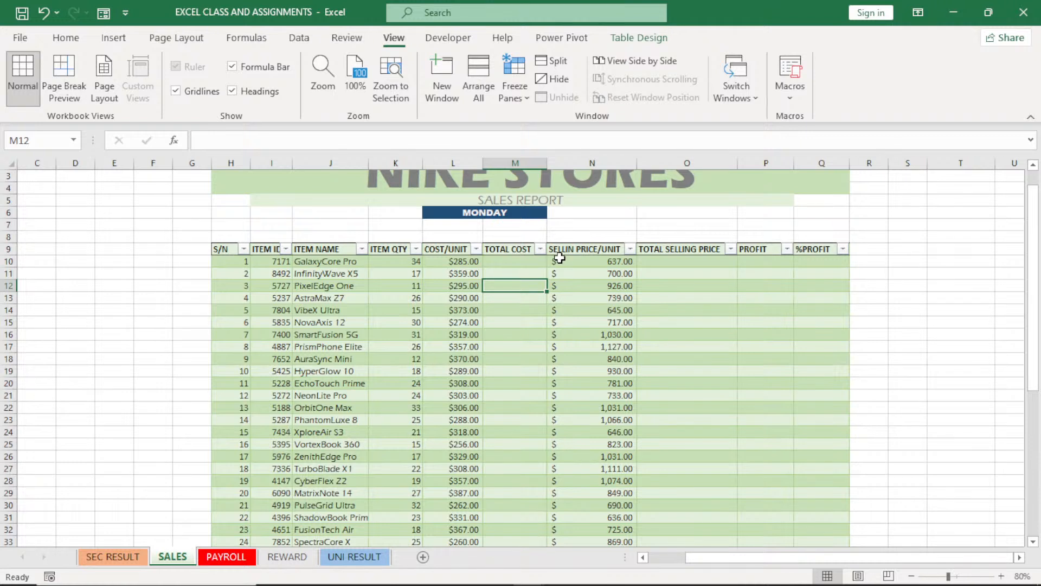
Fill the TOTAL COST column from M10 with COST/UNIT multiplied by ITEM QTY
left_click(523, 263)
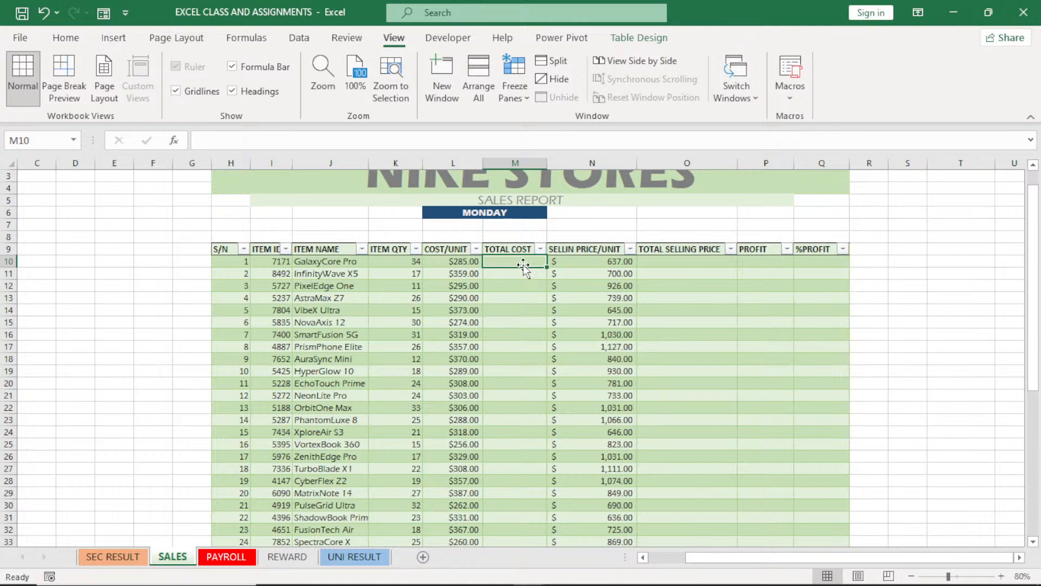
type("=")
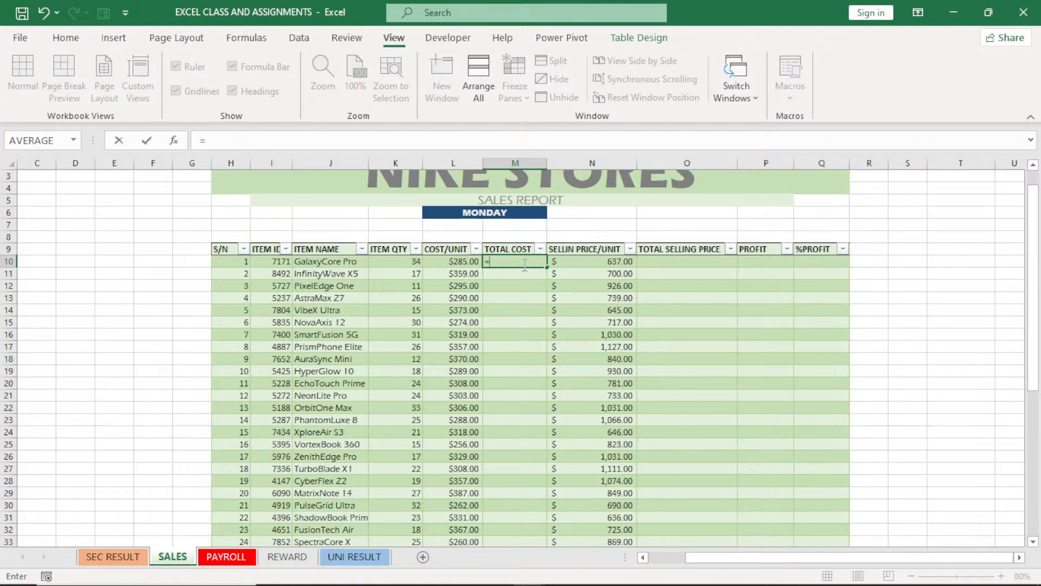
left_click(447, 265)
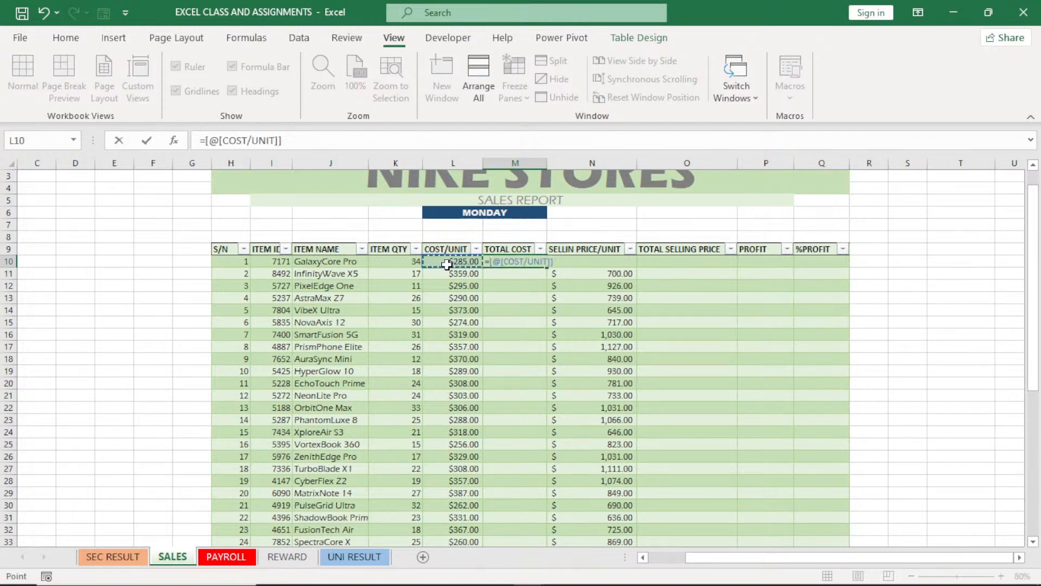
type("*")
left_click(404, 264)
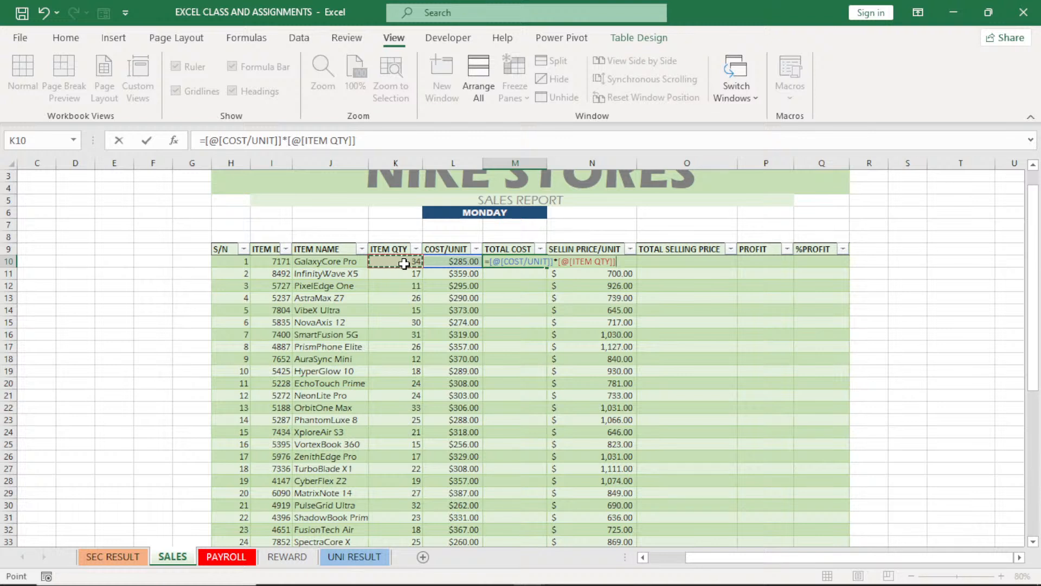
key("Return")
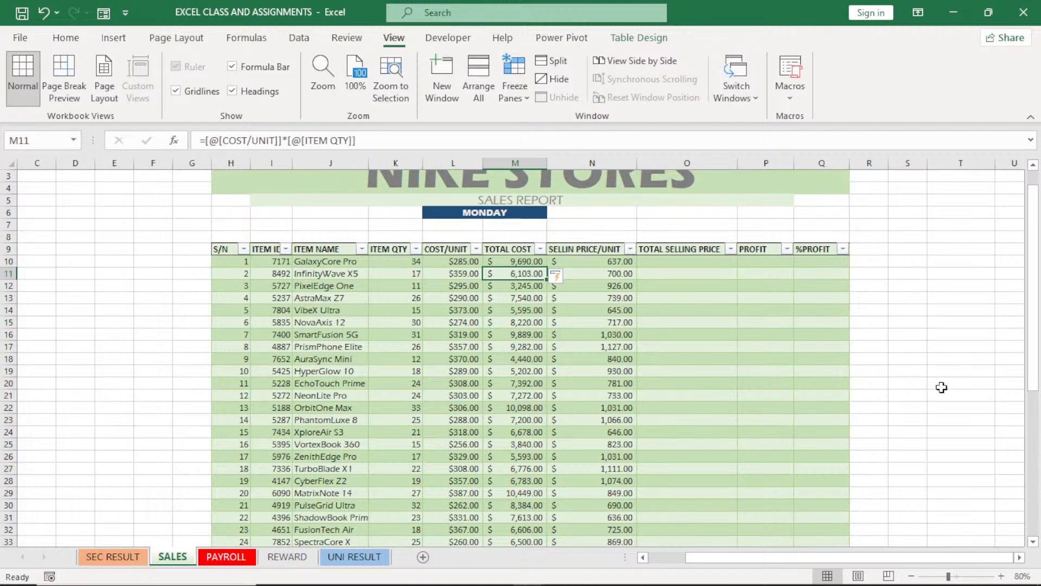
Fill the TOTAL SELLING PRICE column from O10 with SELLIN PRICE/UNIT multiplied by ITEM QTY
left_click_drag(1038, 371, 1039, 378)
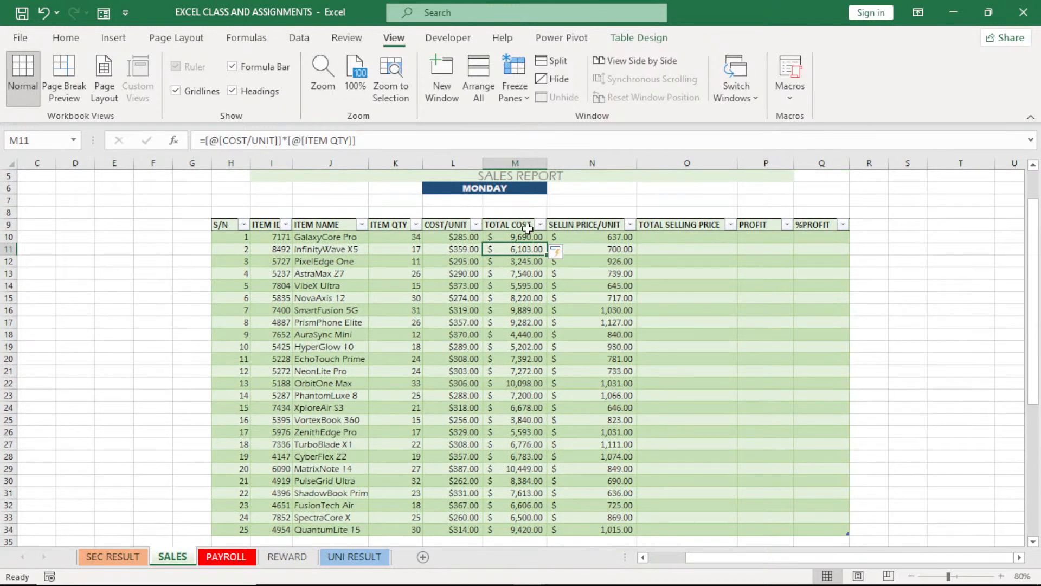
left_click(516, 238)
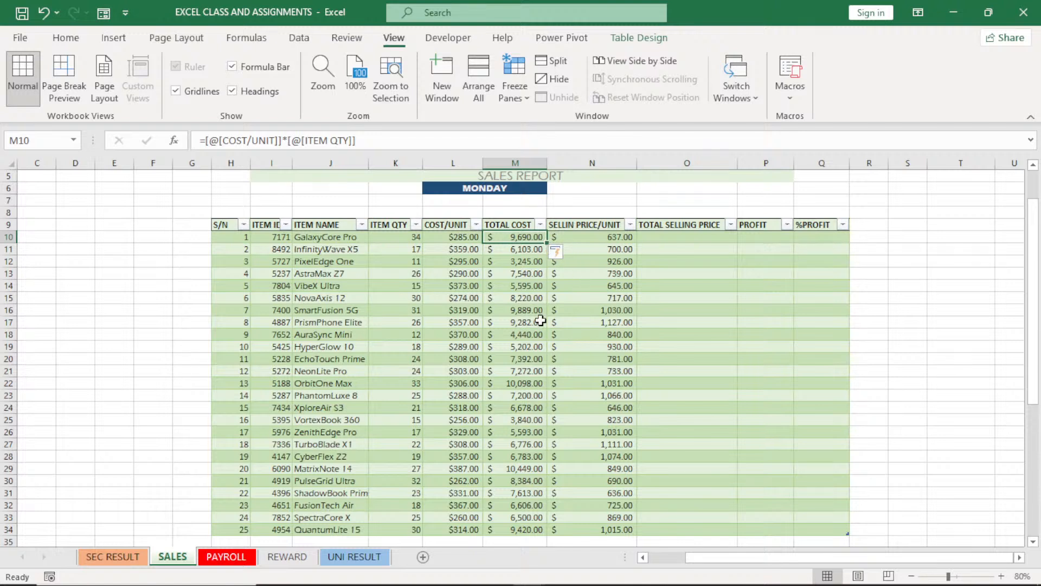
double_click(690, 241)
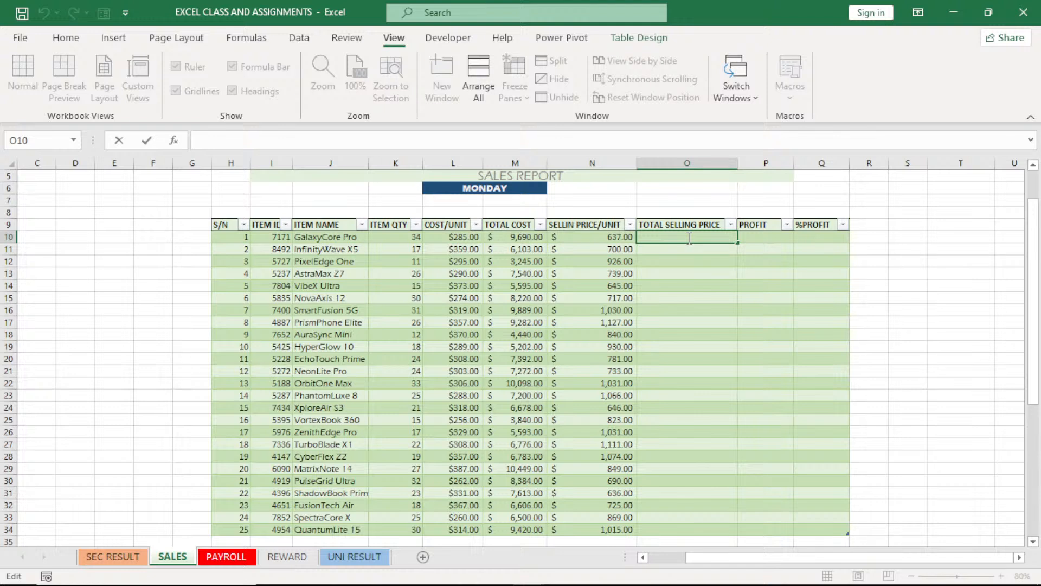
type("=")
left_click(585, 237)
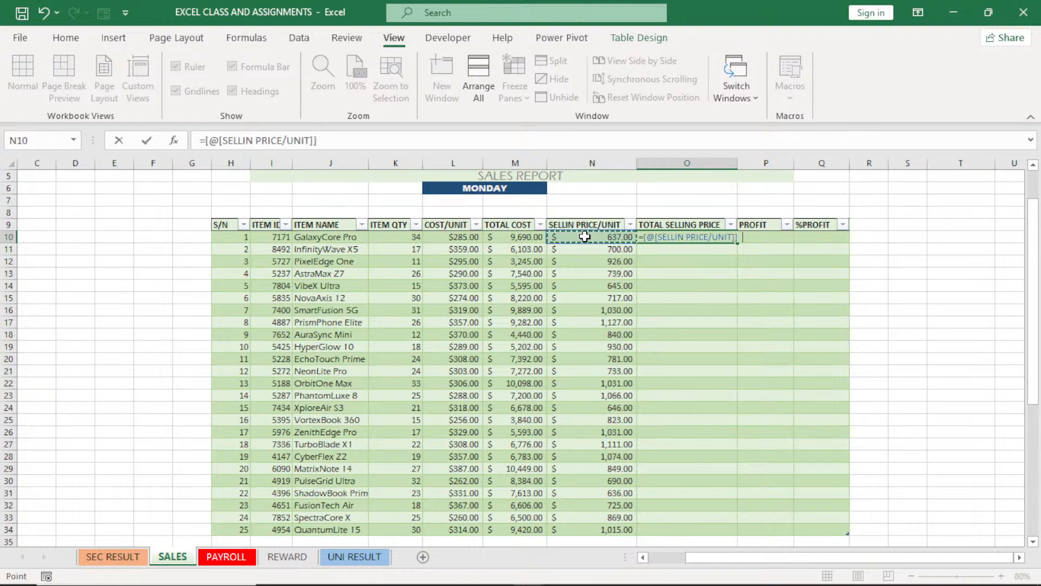
type("*")
left_click(394, 237)
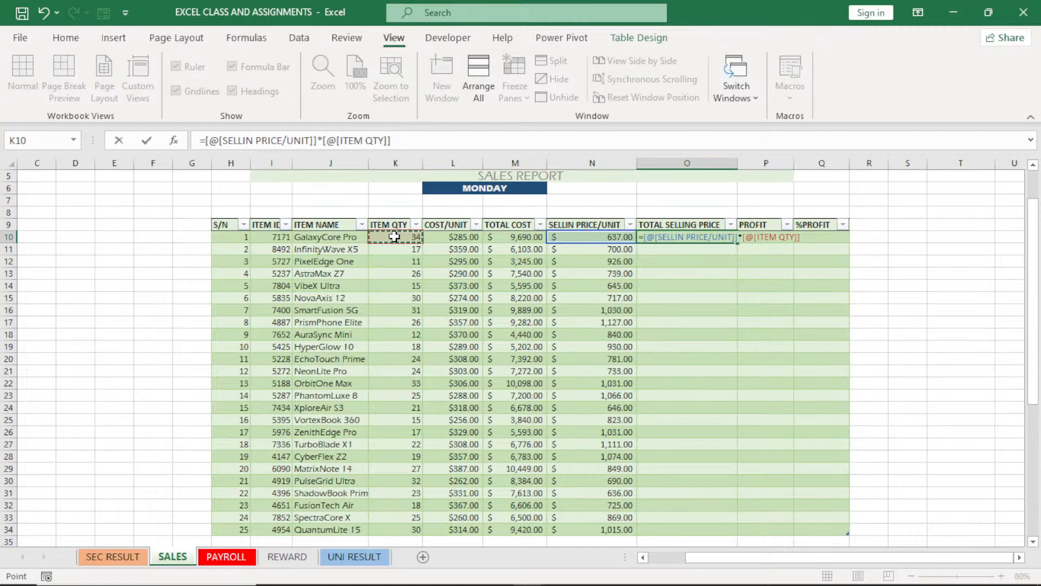
key("Return")
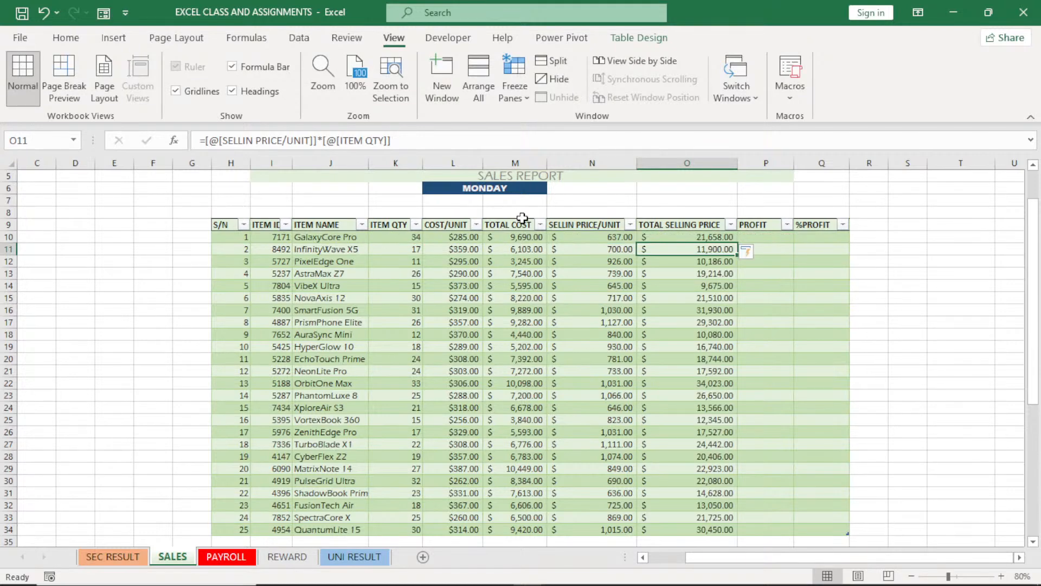
Fill the PROFIT column from P10 with TOTAL SELLING PRICE minus TOTAL COST
left_click(776, 236)
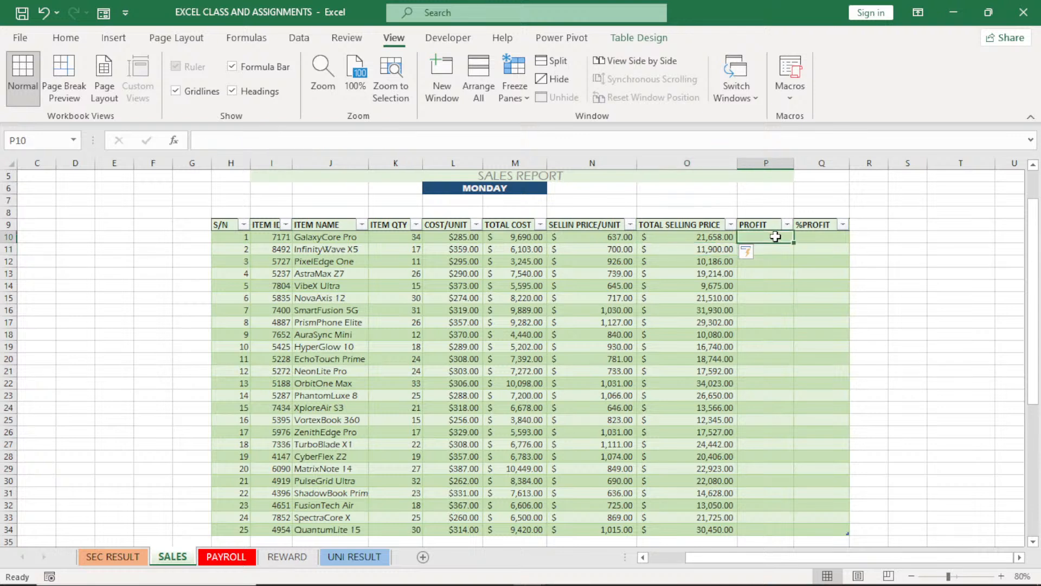
type("=")
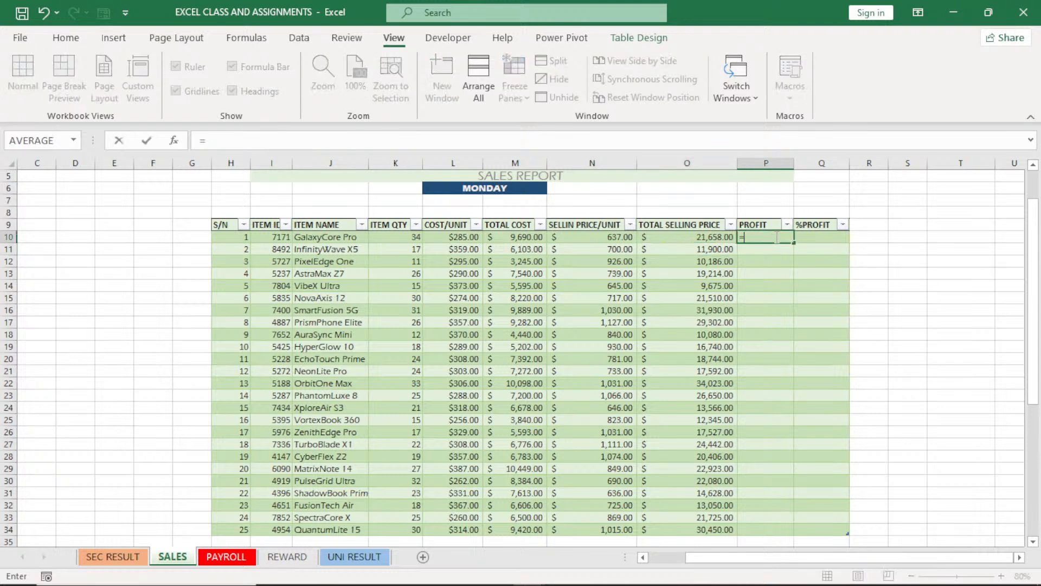
left_click(697, 240)
type("-")
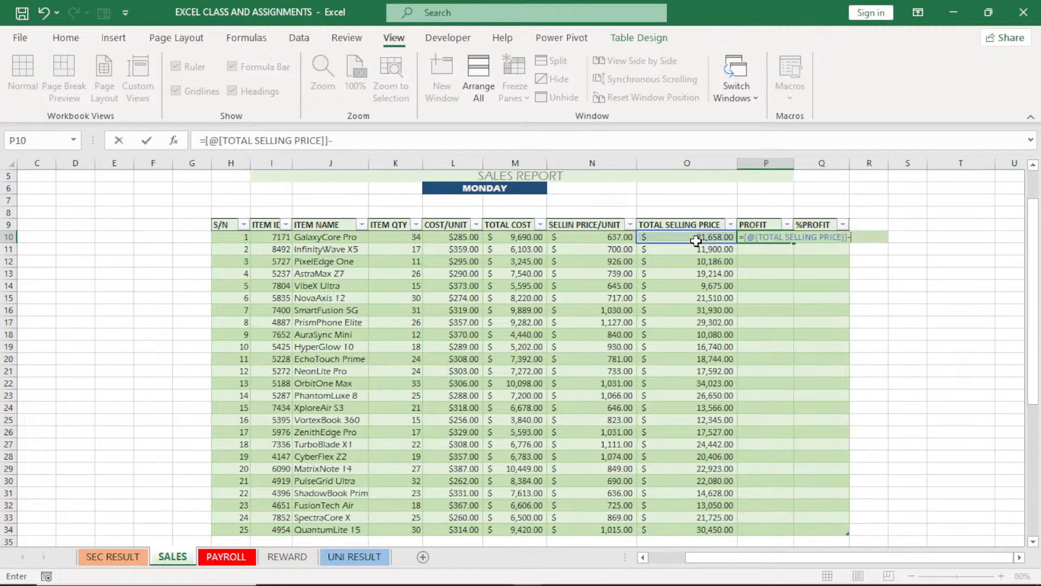
left_click(509, 234)
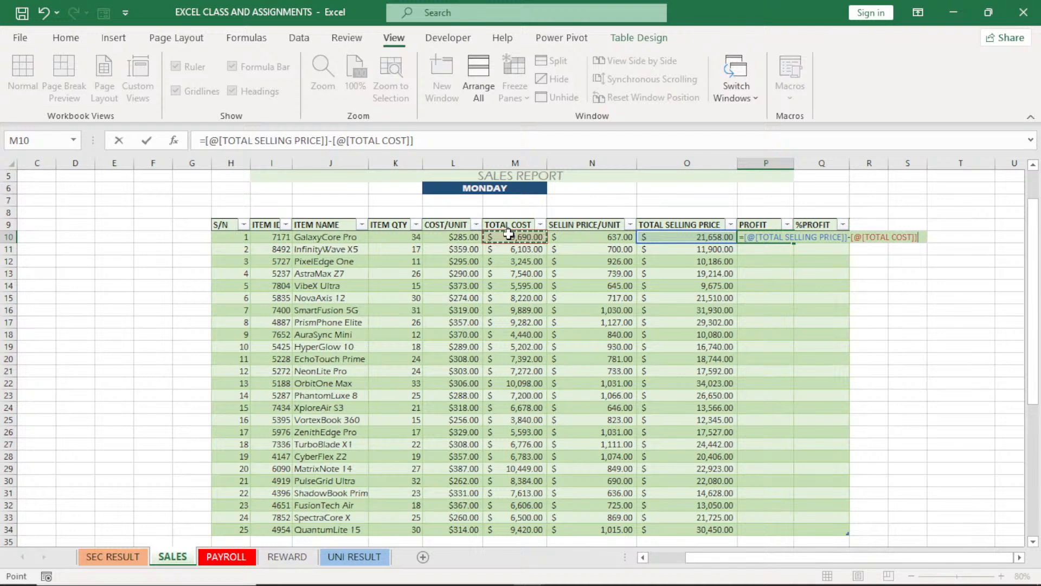
key("Return")
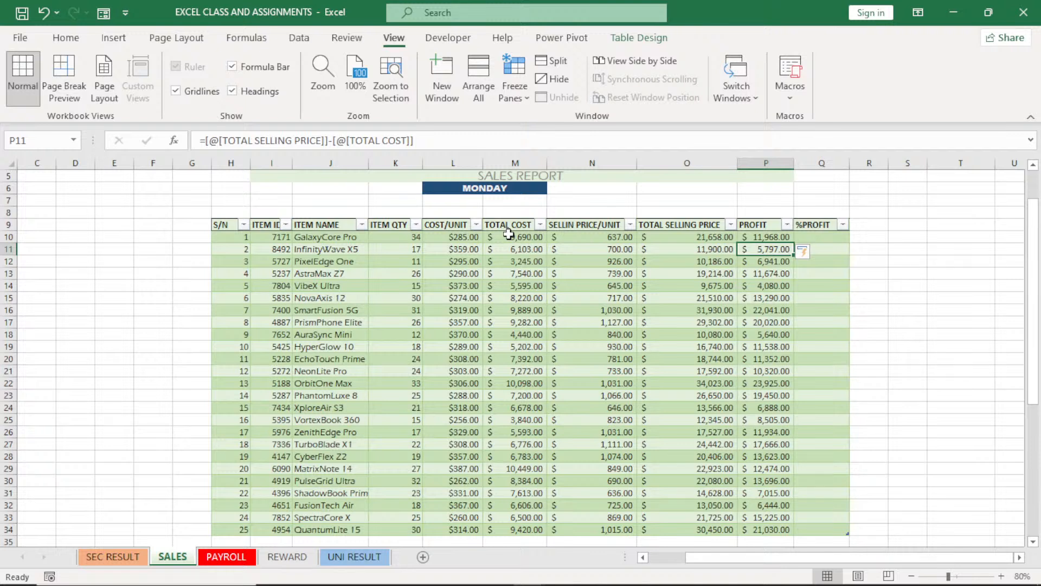
Format the whole %PROFIT column Q as a percentage
left_click(824, 238)
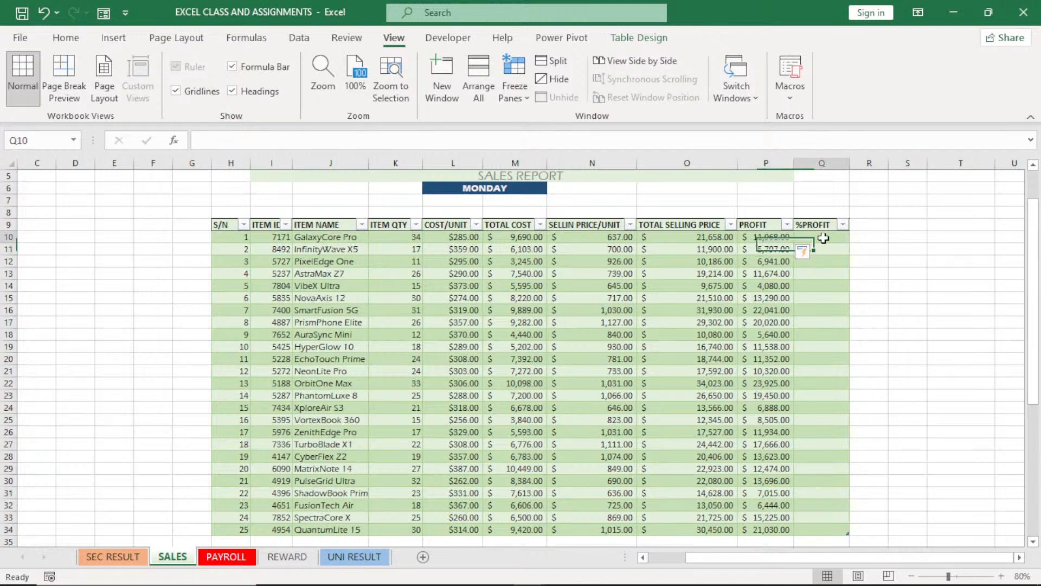
left_click(78, 39)
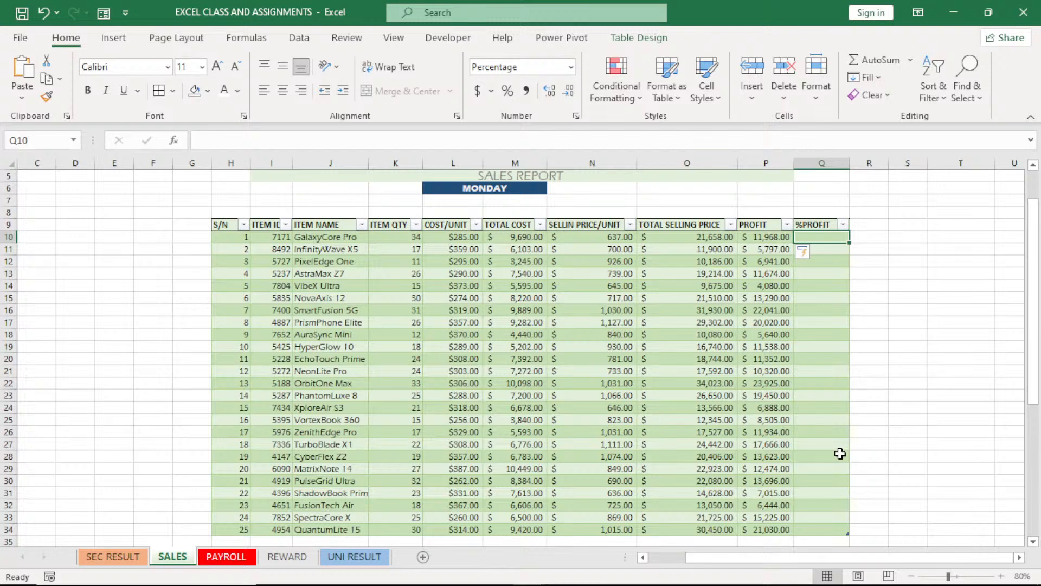
left_click(812, 164)
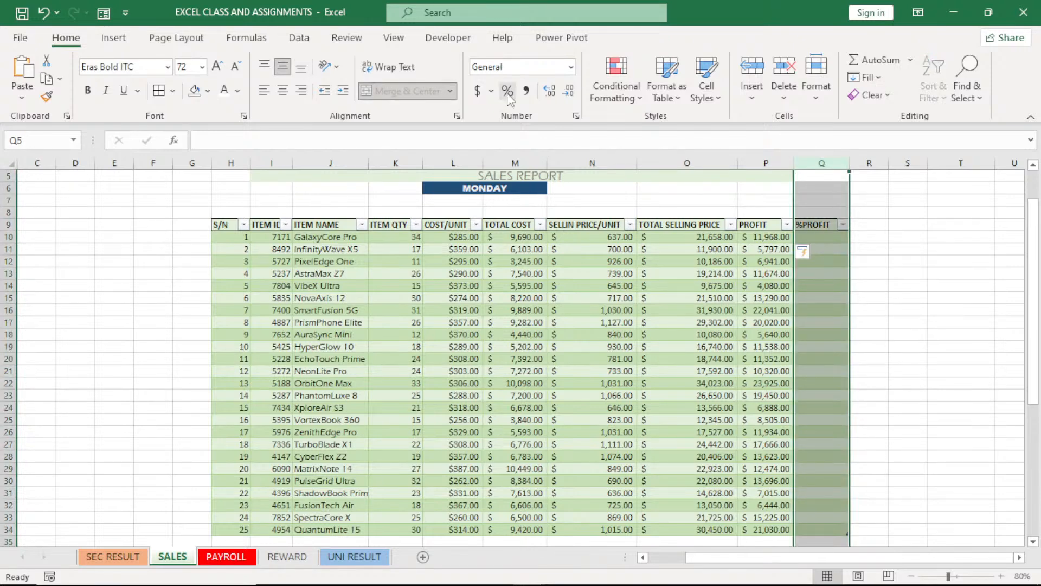
left_click(509, 93)
Fill the %PROFIT column from Q10 with PROFIT divided by TOTAL COST
left_click(827, 237)
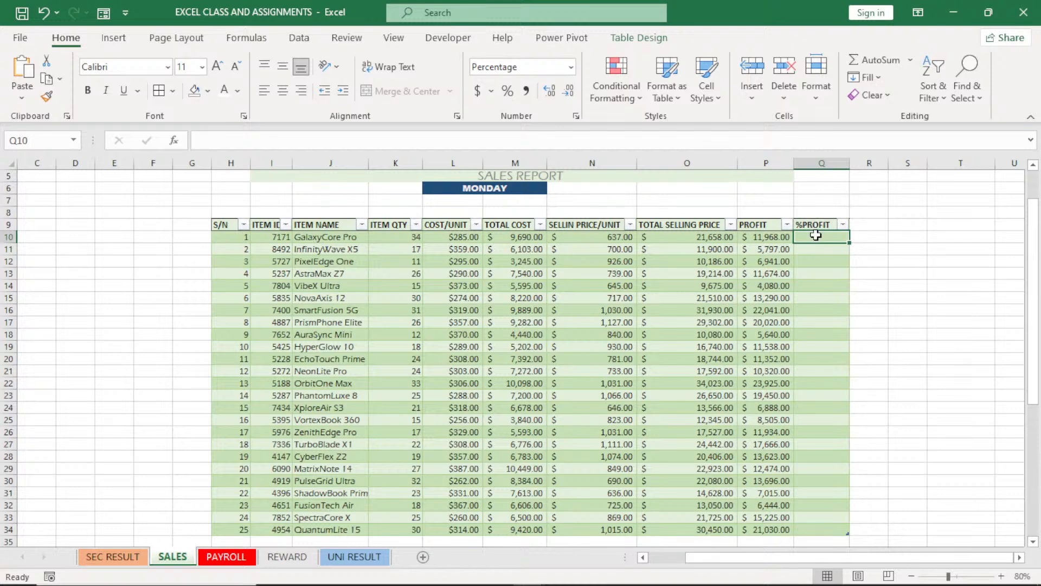
type("=")
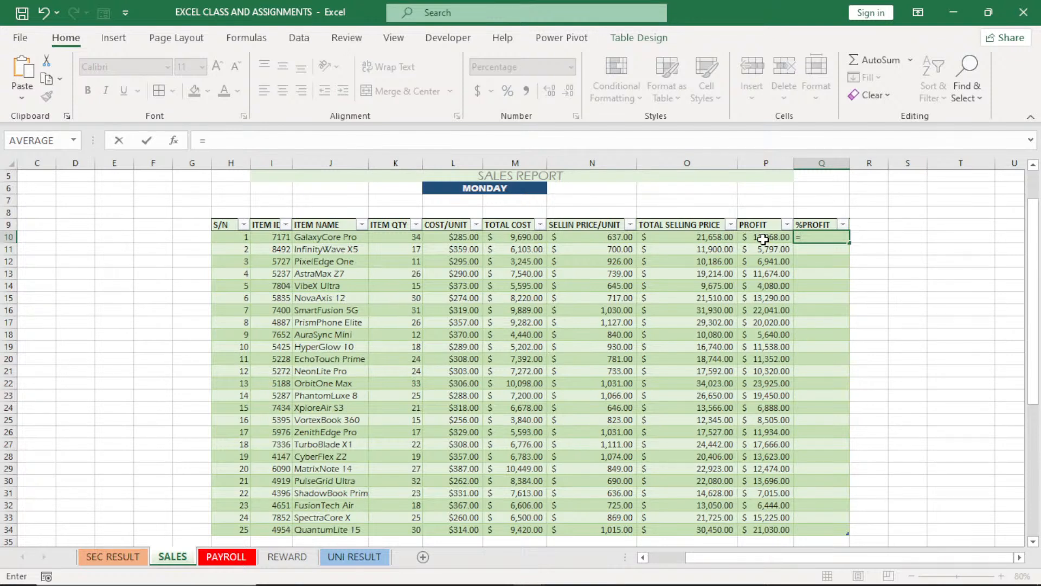
left_click(763, 239)
type("/")
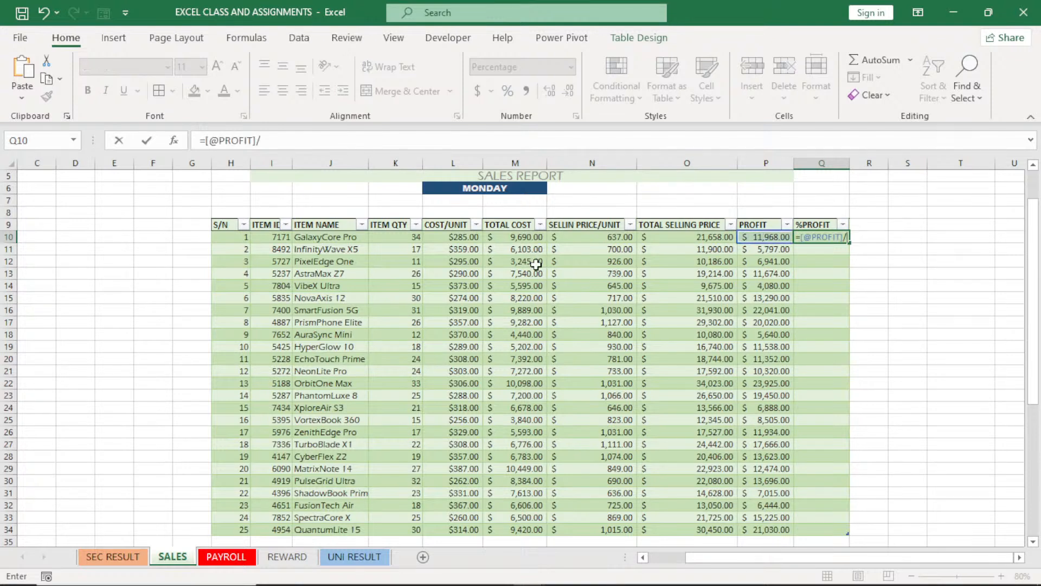
left_click(511, 236)
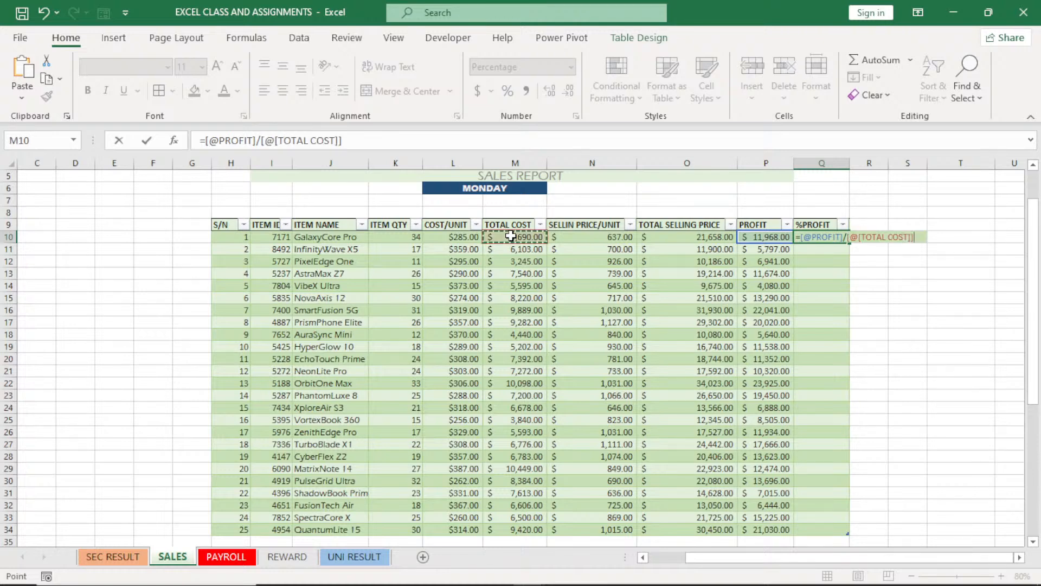
key("Return")
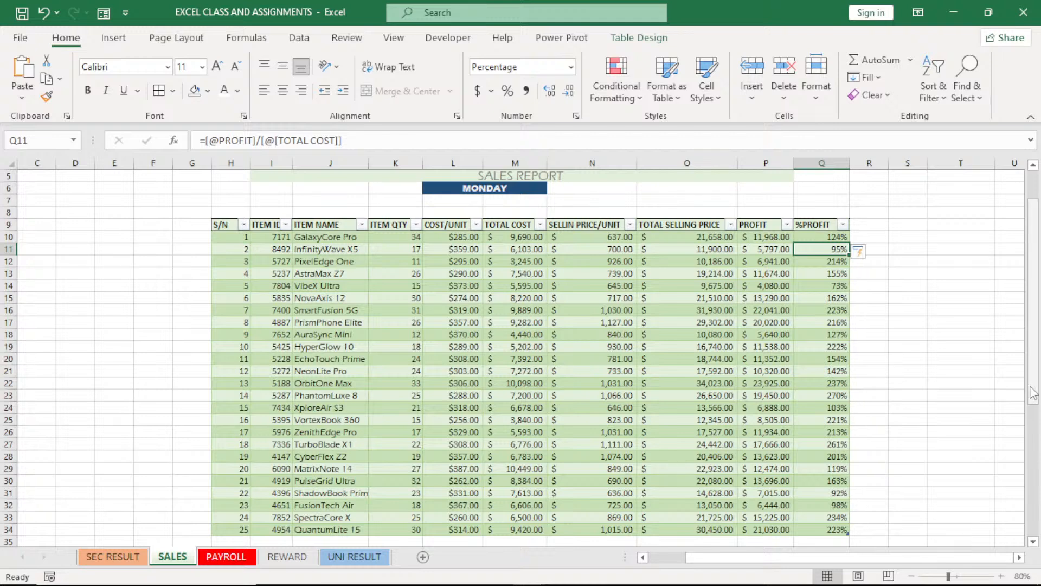
Add a REMARK column to the sales table with its header in R9 and fit the column width to it
left_click_drag(1033, 392, 1037, 407)
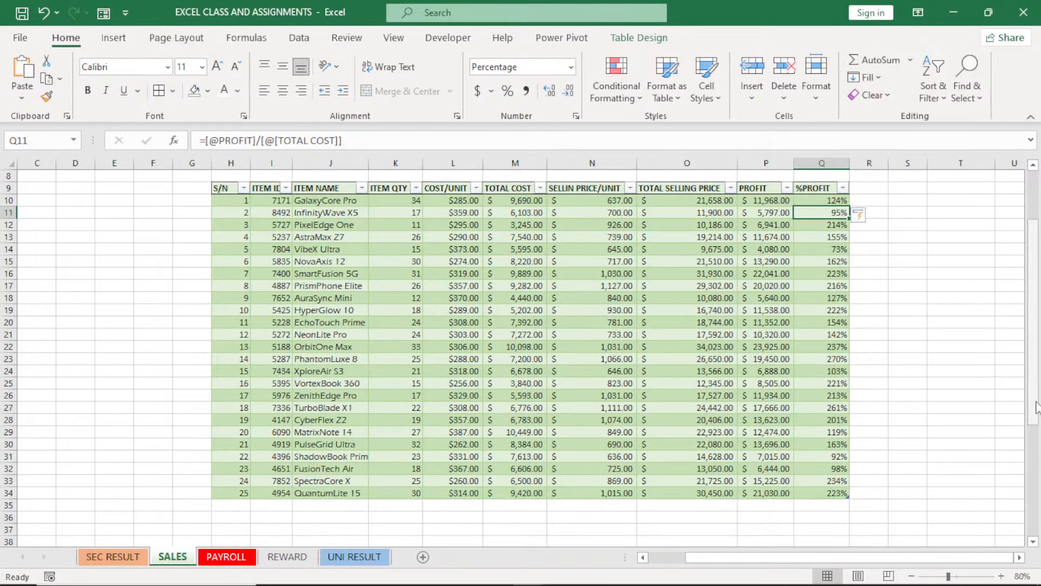
left_click(505, 288)
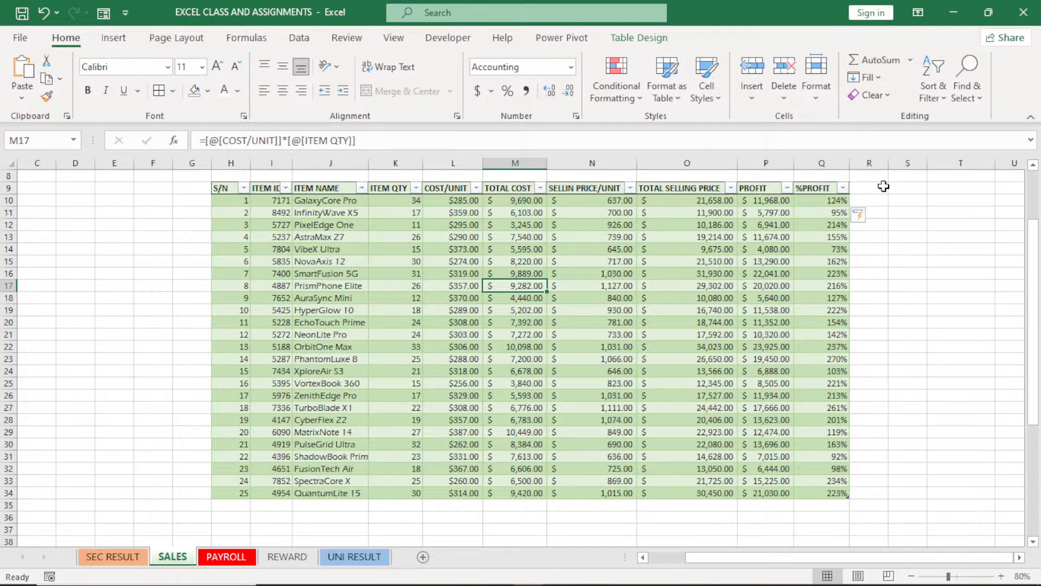
left_click(874, 188)
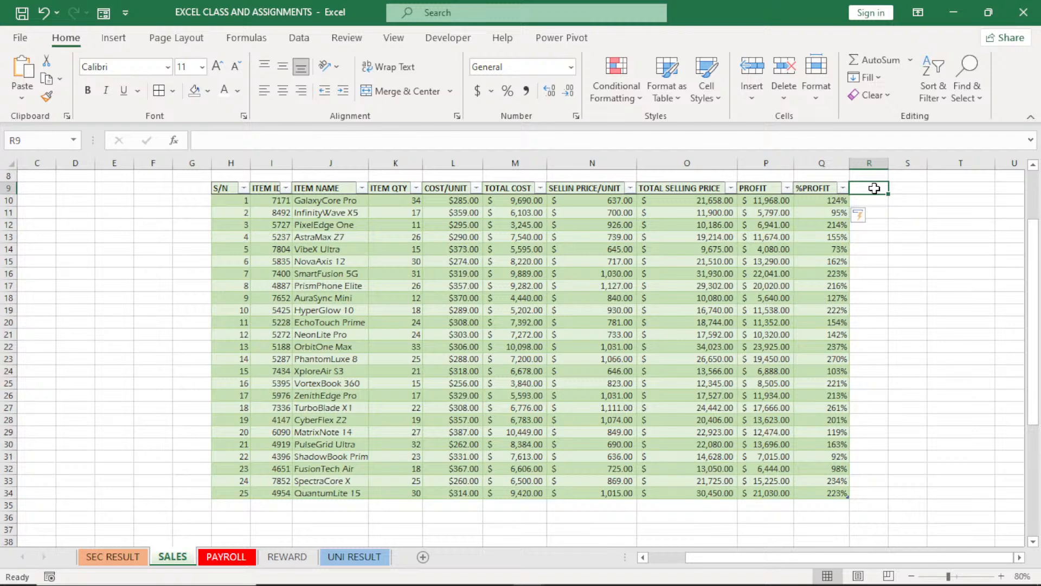
type("RE")
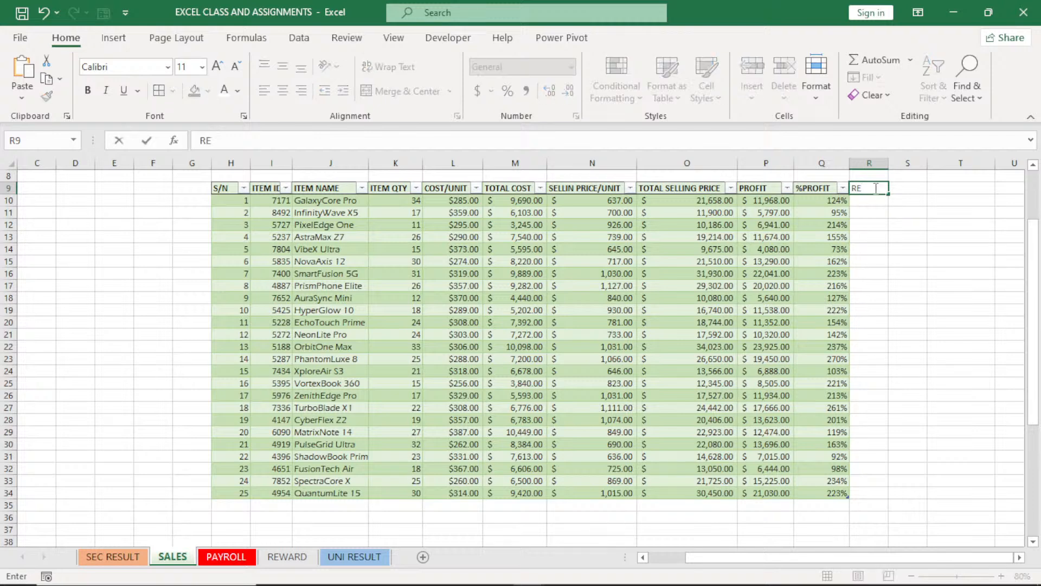
type("MARK")
key("Tab")
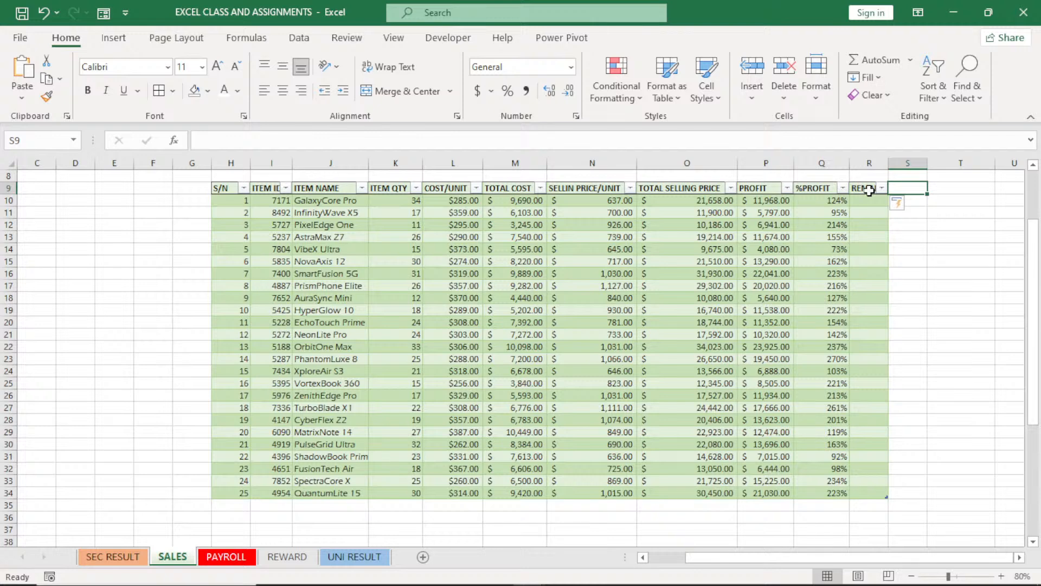
double_click(888, 162)
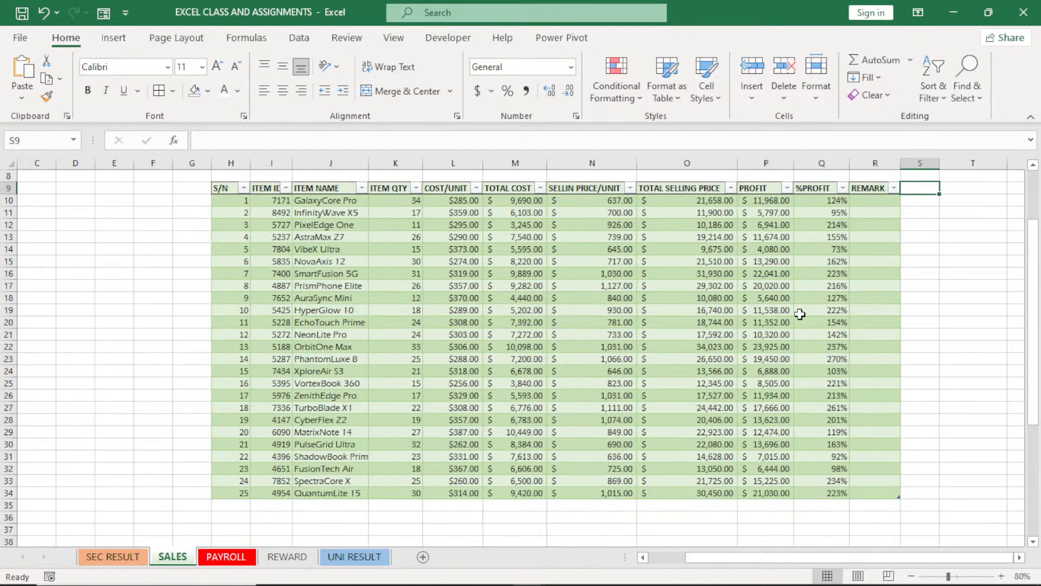
Add a total row to the end of the sales report table
left_click(454, 311)
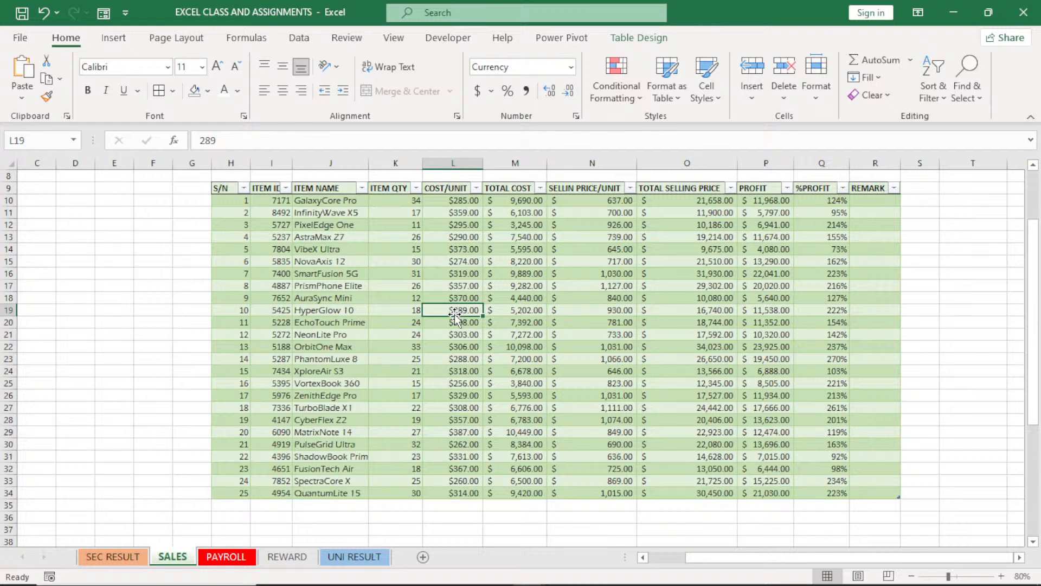
left_click(638, 39)
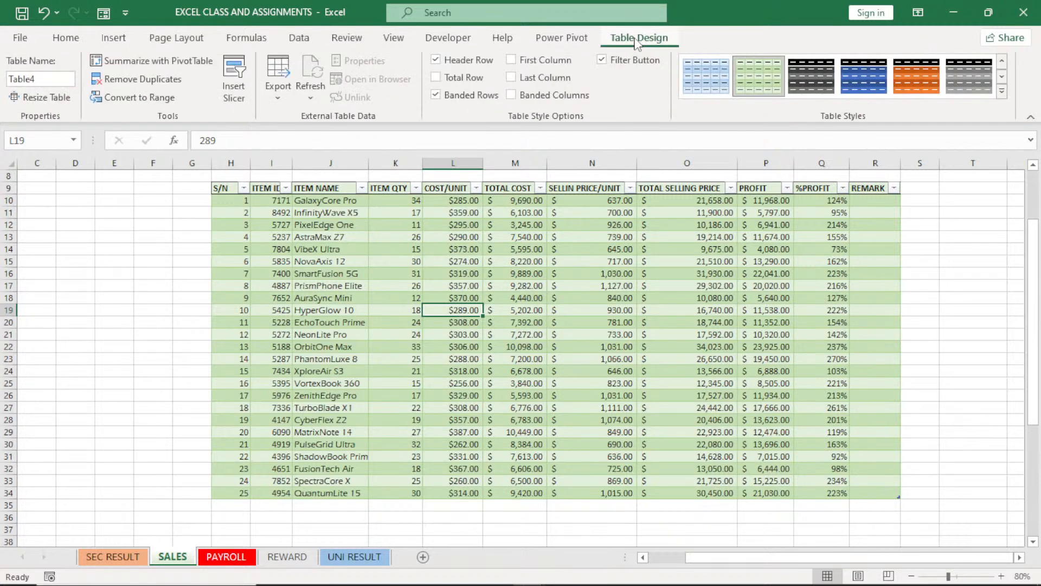
left_click(436, 79)
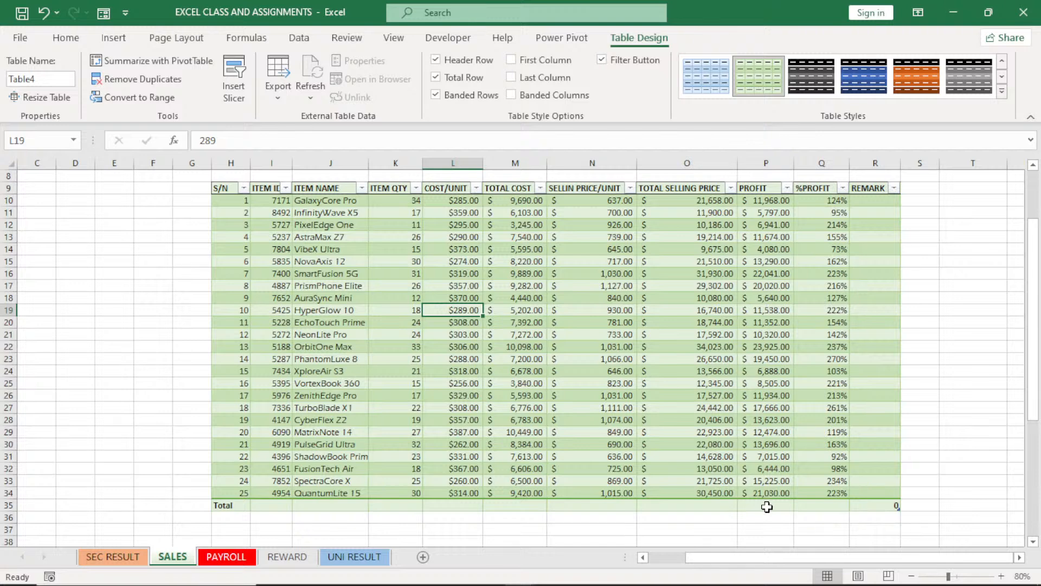
Try the Sum and Average functions in the PROFIT column's total-row cell P35
left_click(767, 507)
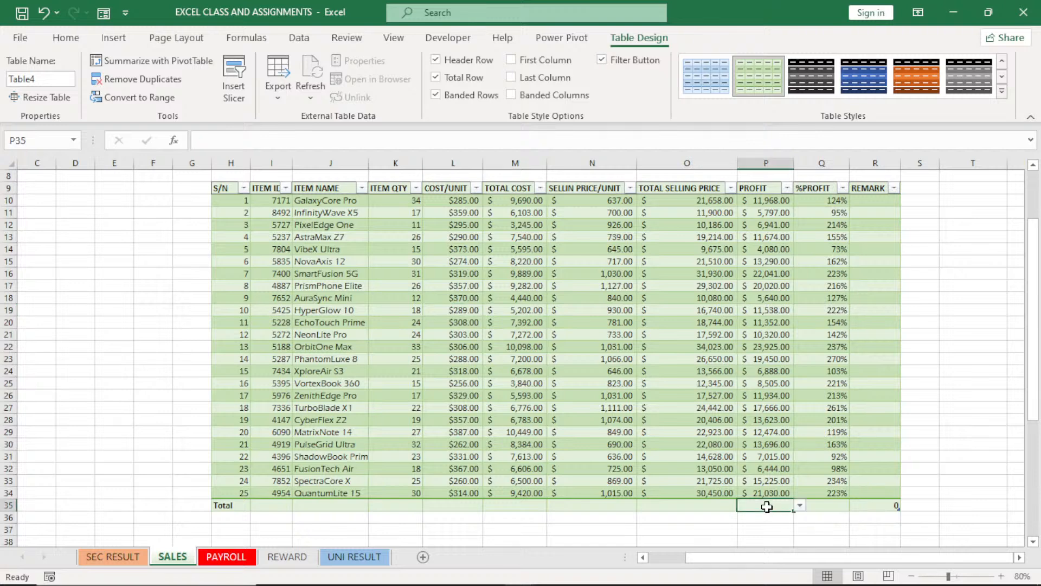
left_click(801, 506)
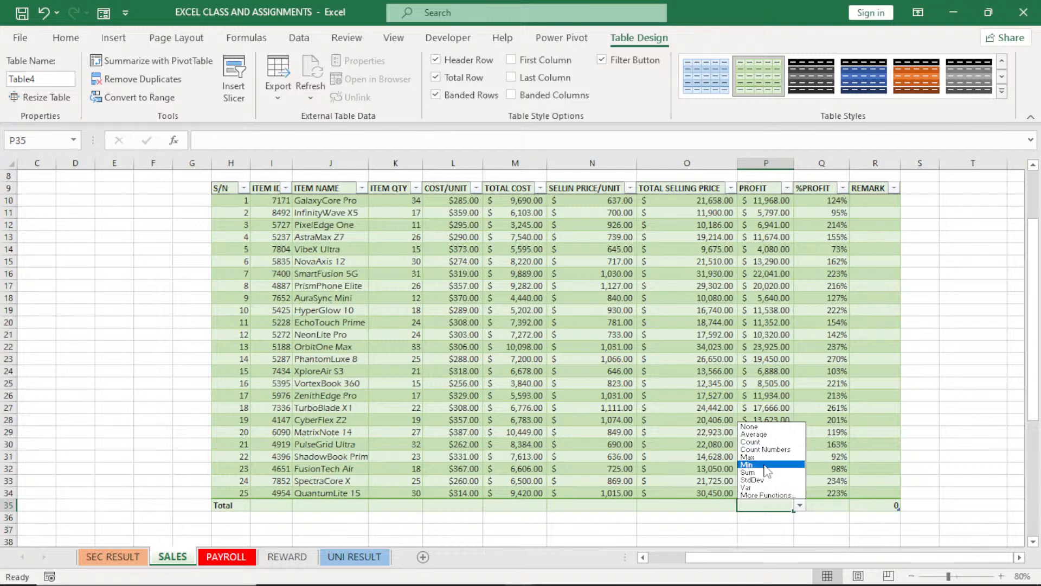
left_click(765, 473)
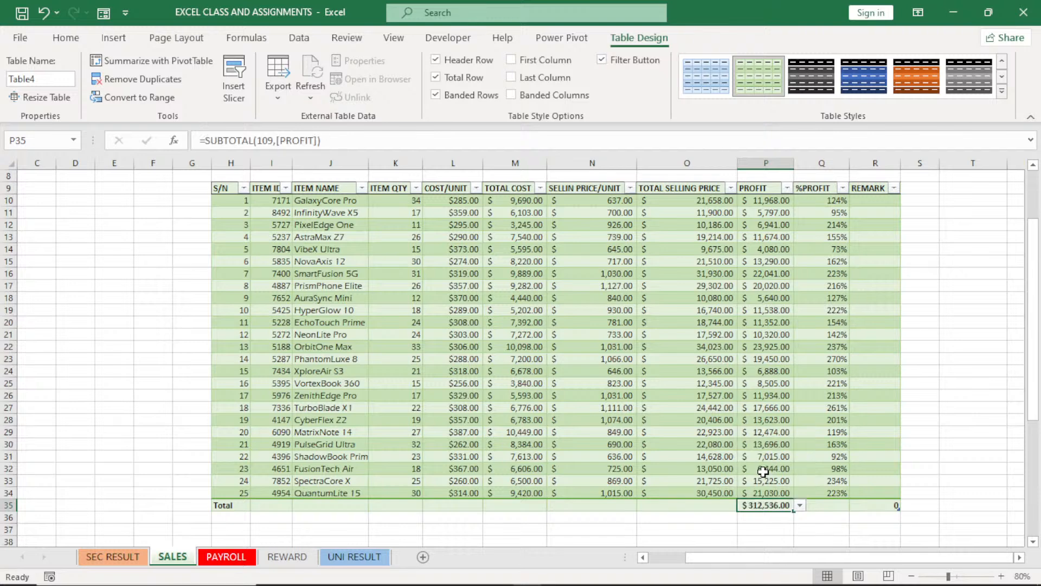
left_click(800, 505)
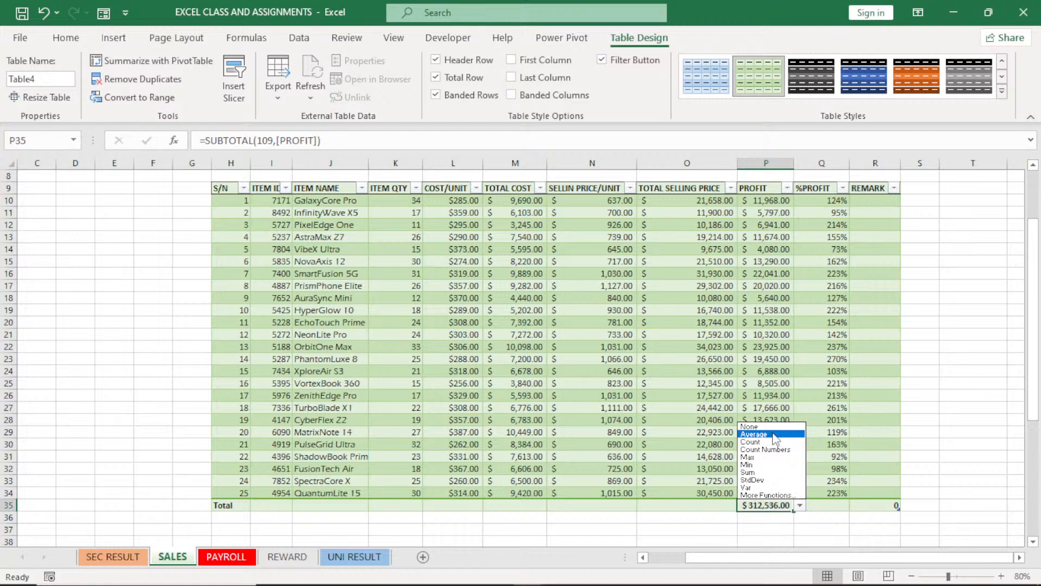
left_click(775, 435)
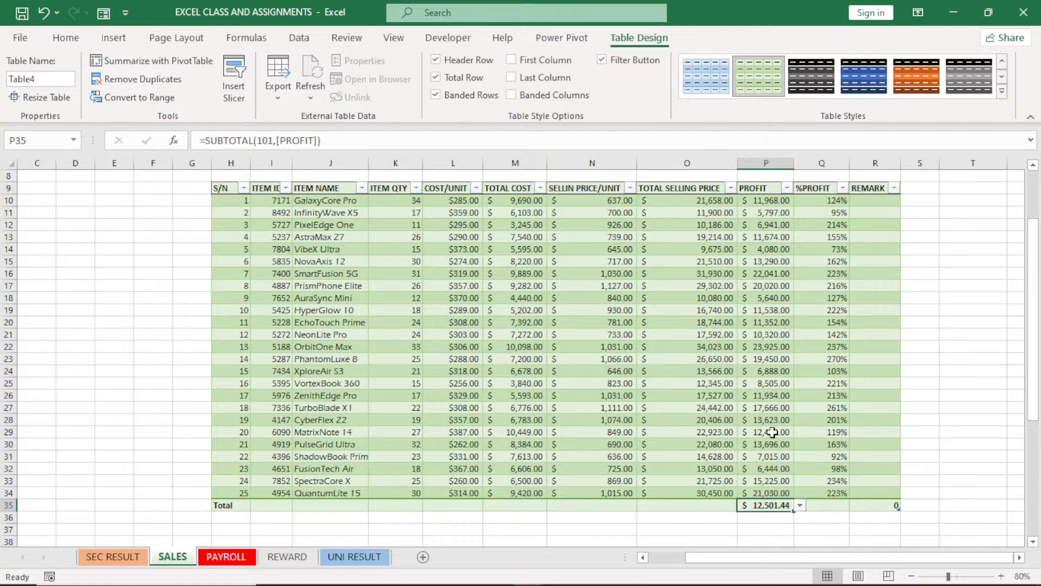
Set the PROFIT column's total-row cell to the Max function
left_click(800, 506)
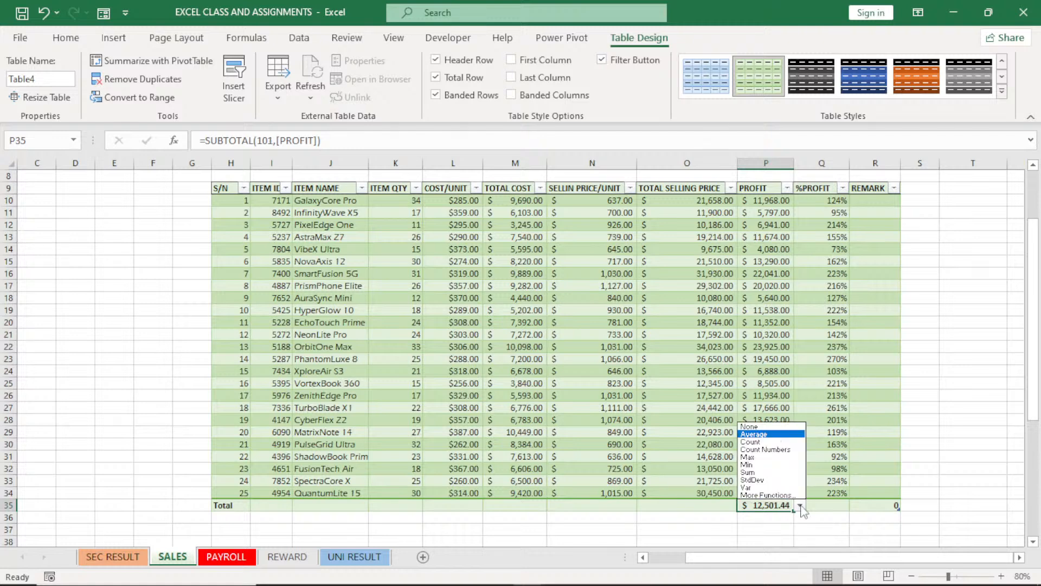
left_click(778, 458)
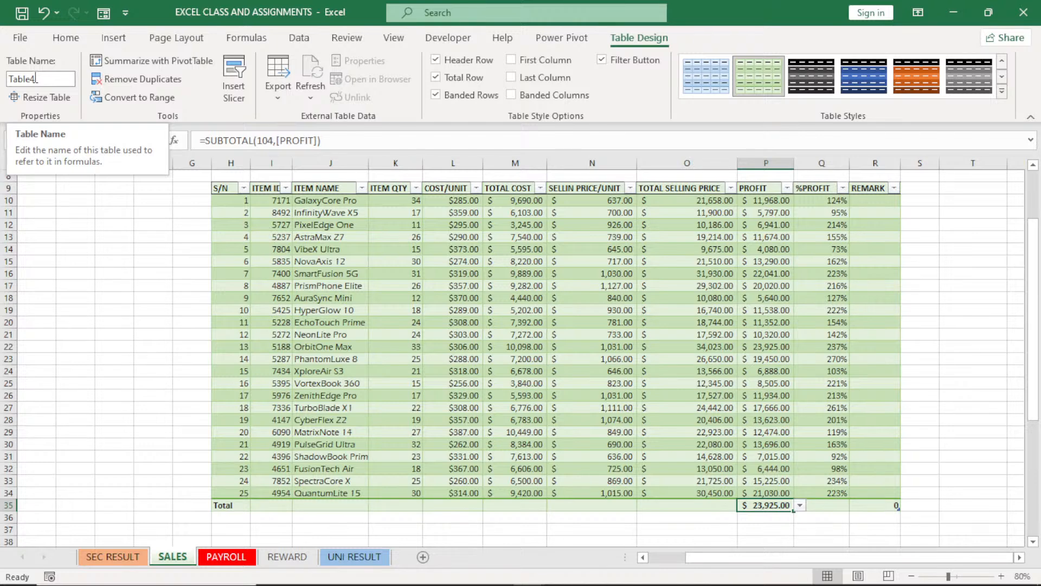
left_click(496, 250)
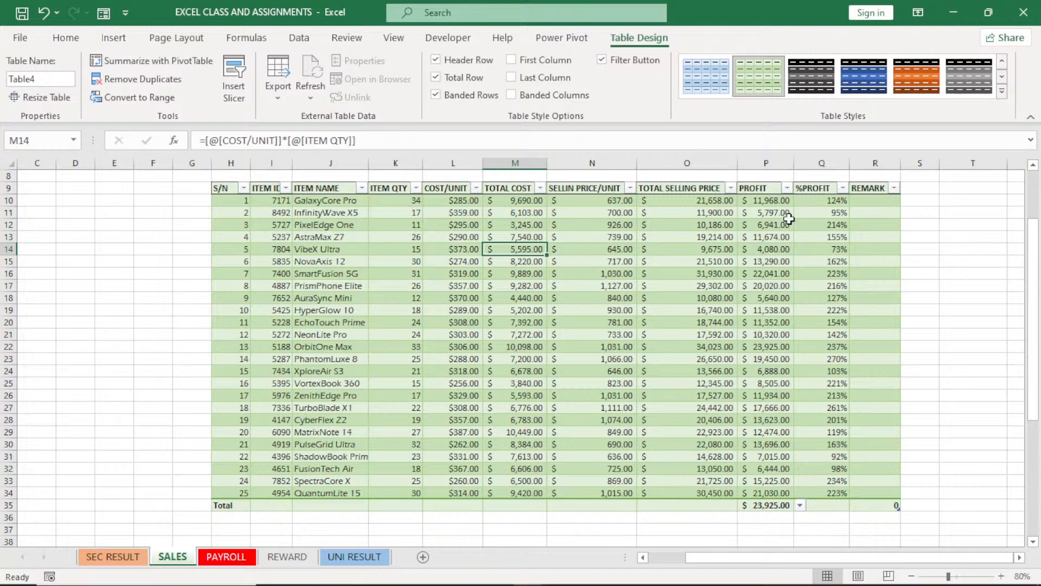
Filter the PROFIT column to show only the top 5 items
left_click(787, 188)
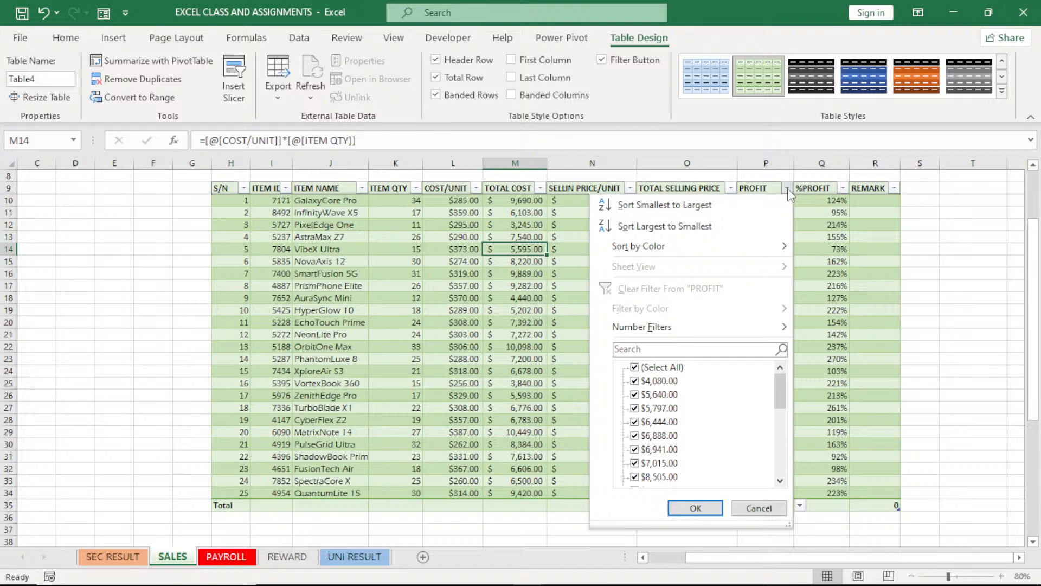
left_click(658, 334)
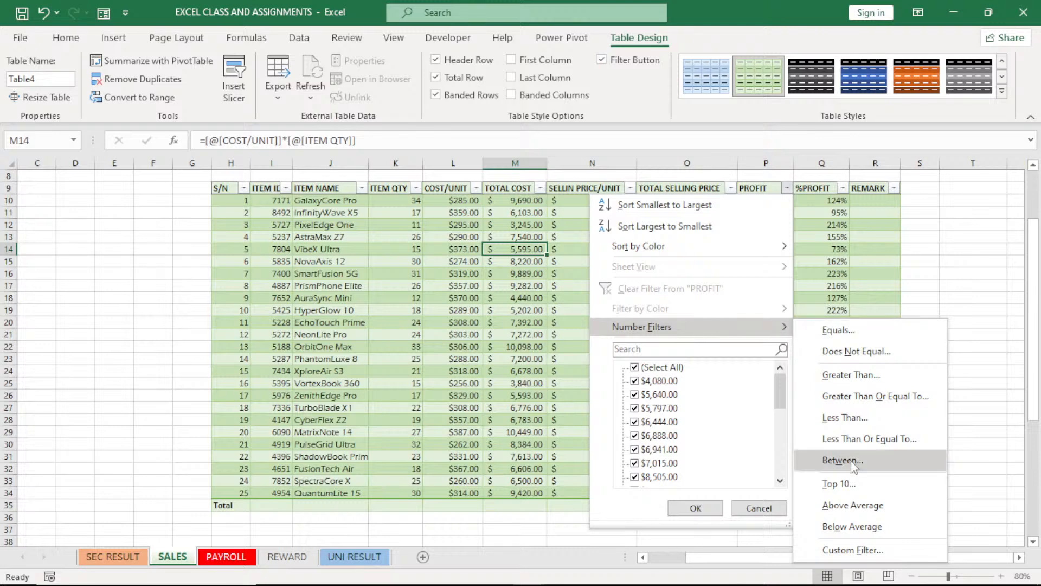
left_click(840, 484)
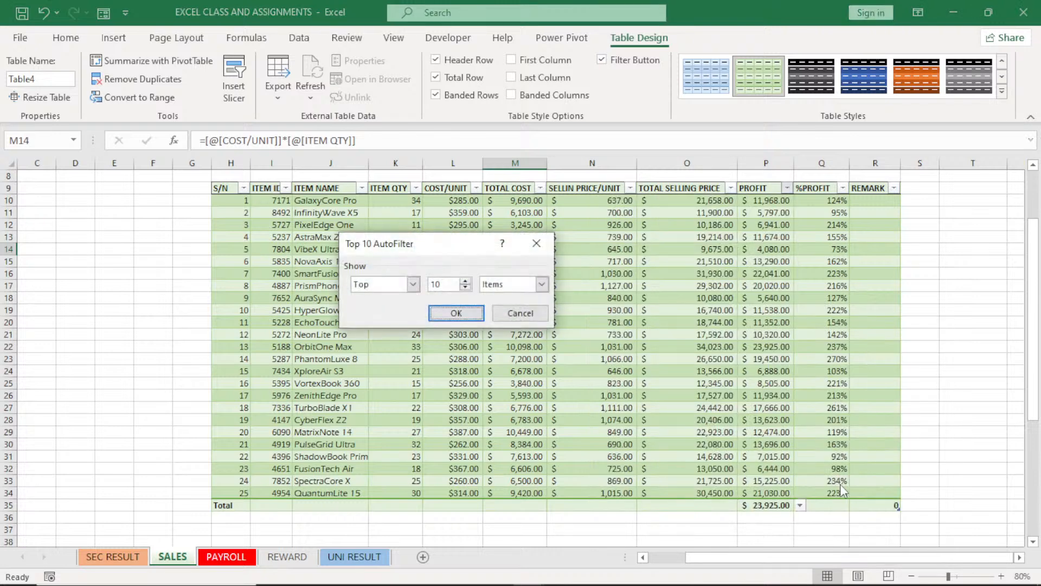
double_click(465, 287)
triple_click(465, 288)
key("BackSpace")
type("5")
left_click(469, 314)
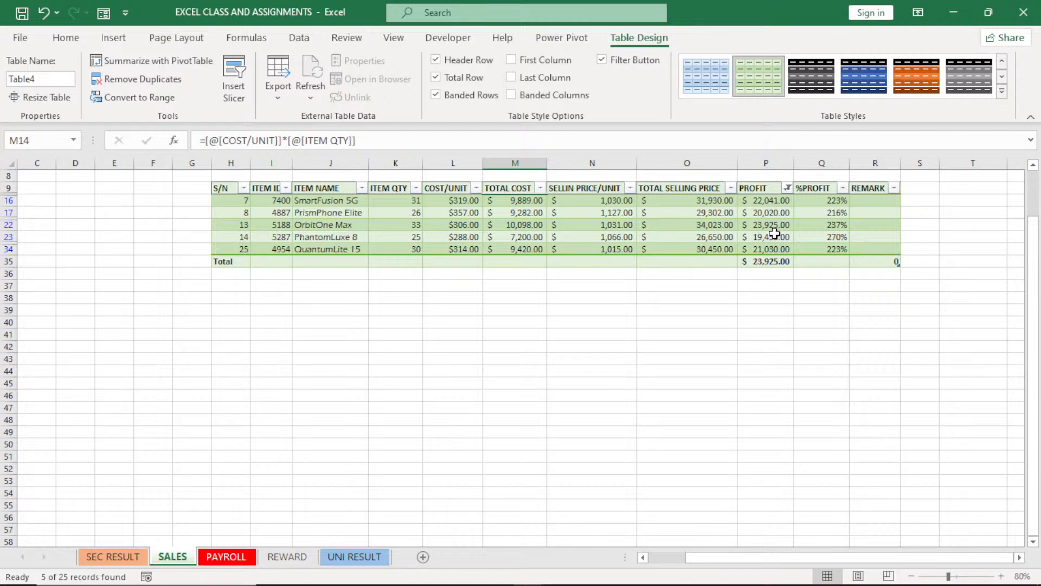
left_click(787, 188)
mouse_move(733, 332)
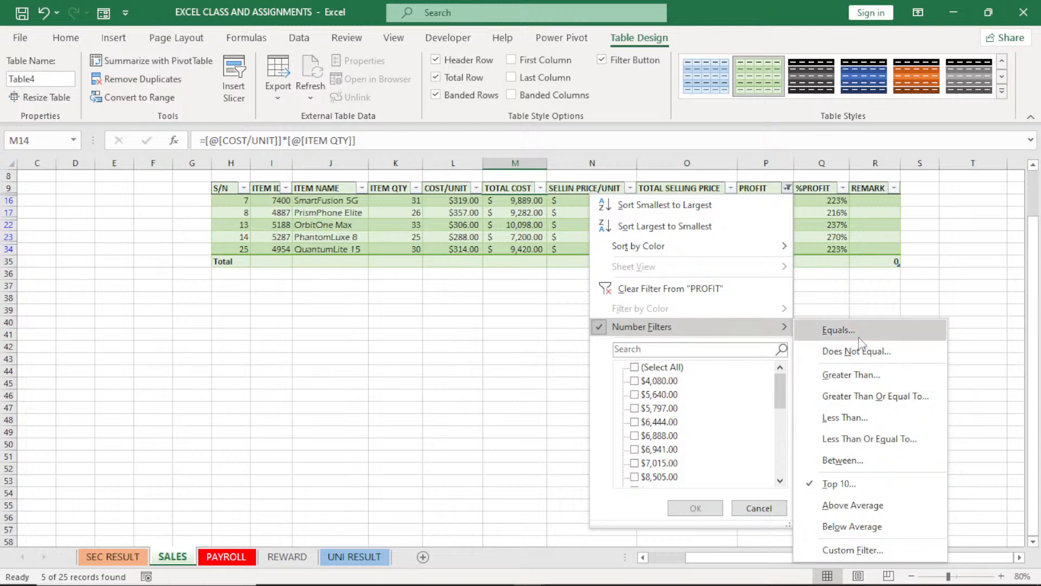
left_click(861, 299)
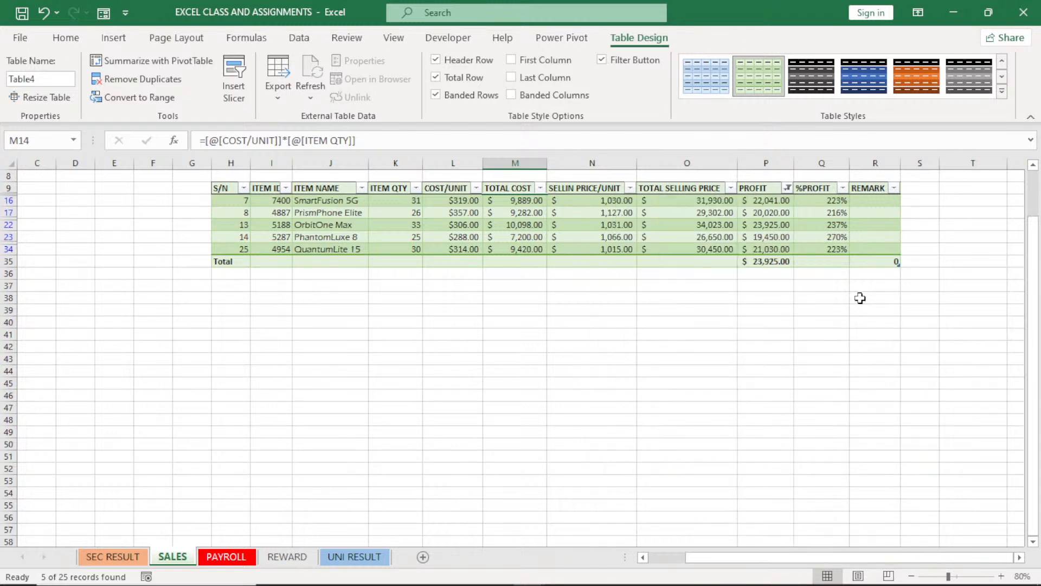
Filter the PROFIT column to show only rows with a profit greater than 15000
left_click(788, 190)
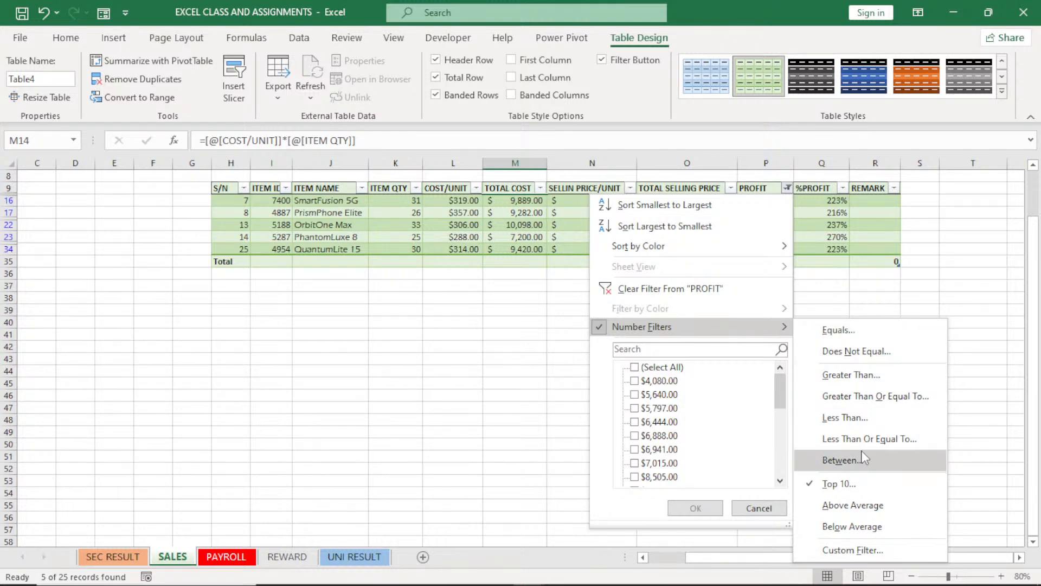
left_click(861, 378)
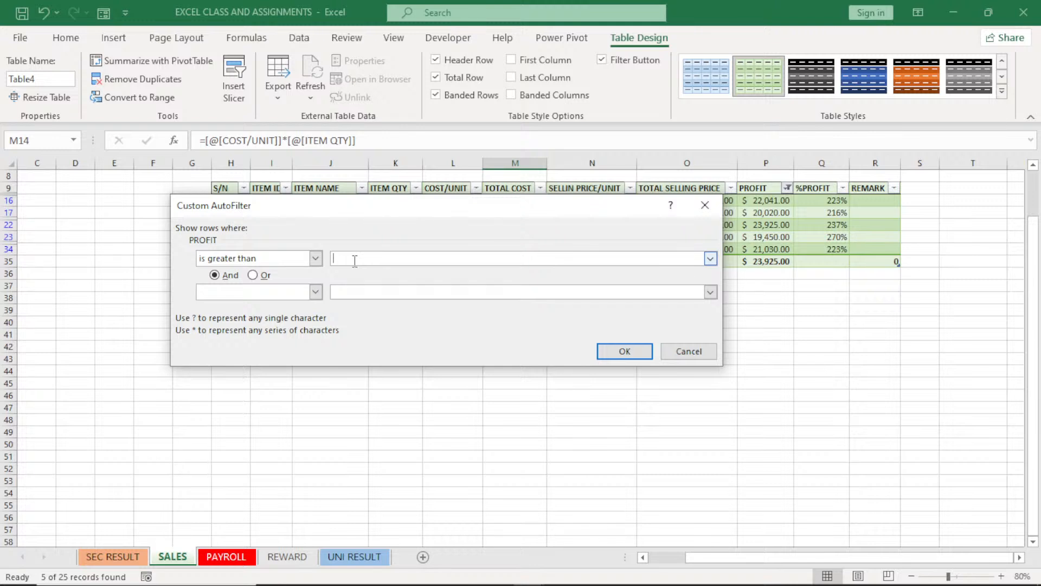
type("15000")
left_click(612, 349)
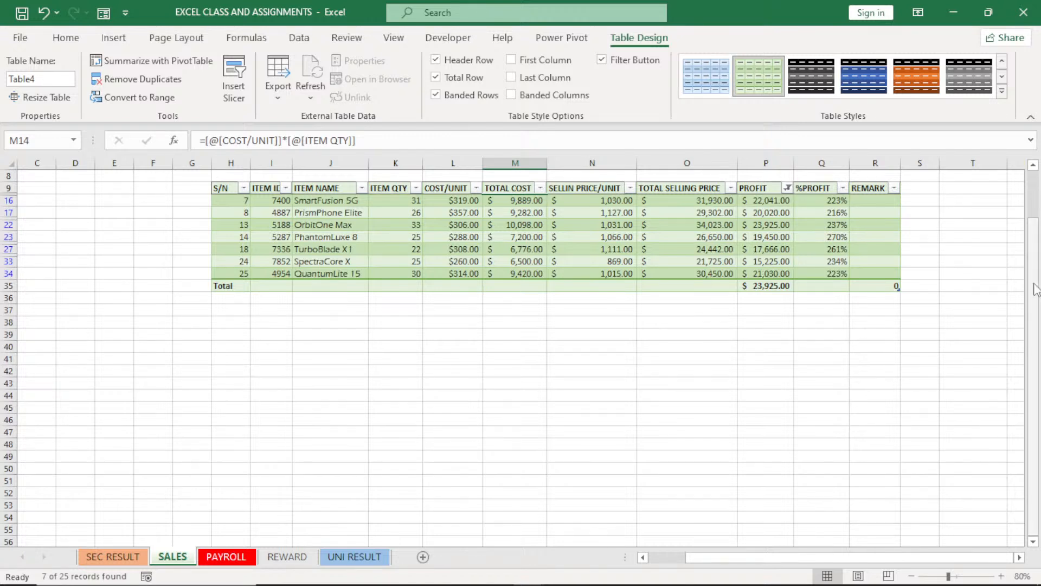
Clear the filter from the PROFIT column
left_click_drag(1036, 288, 1036, 266)
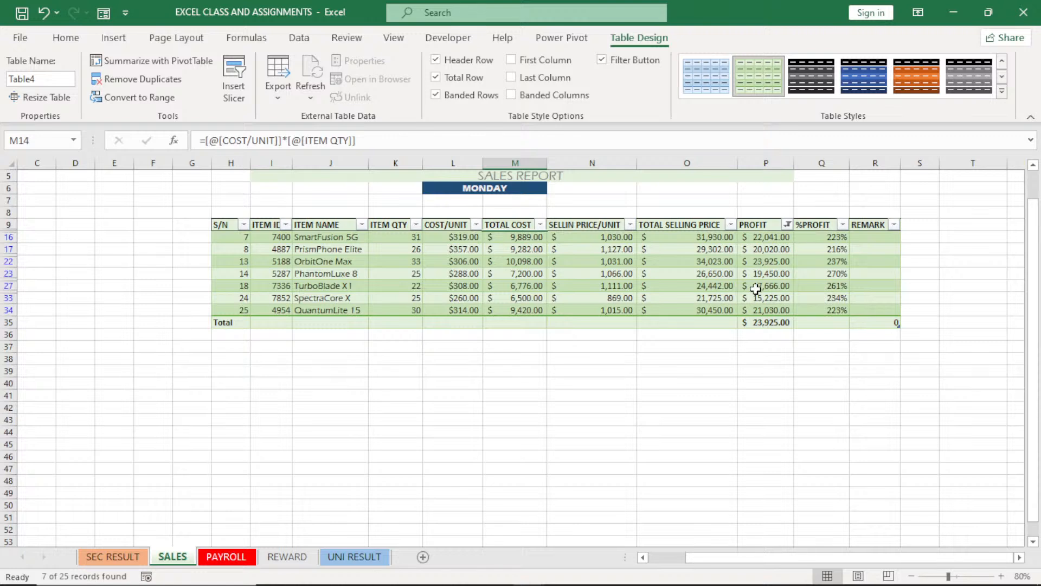
left_click(787, 224)
mouse_move(786, 373)
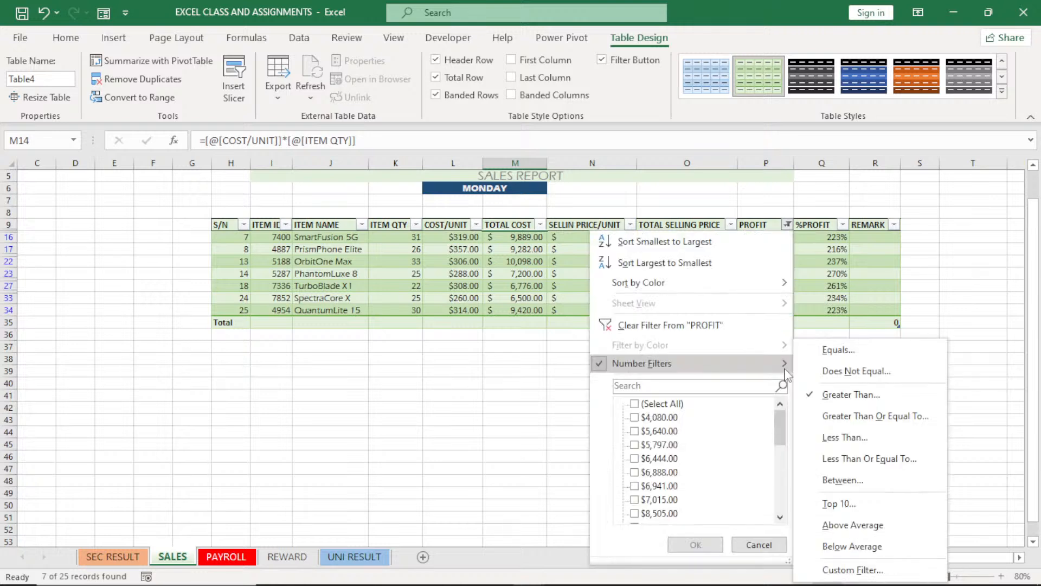
left_click(700, 327)
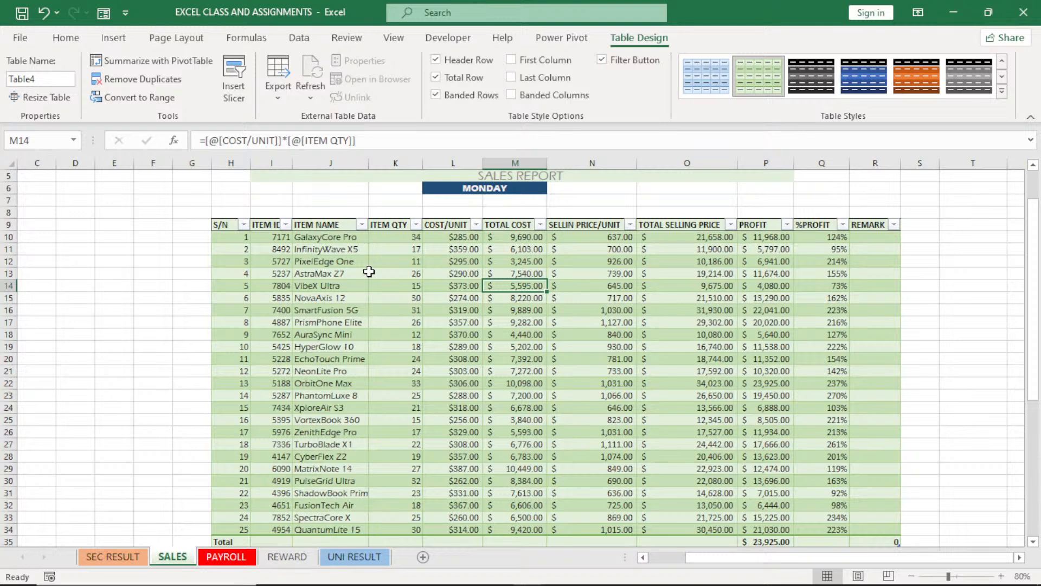
Sort the sales table by PROFIT from smallest to largest, and after that by ITEM NAME from A to Z
left_click(787, 224)
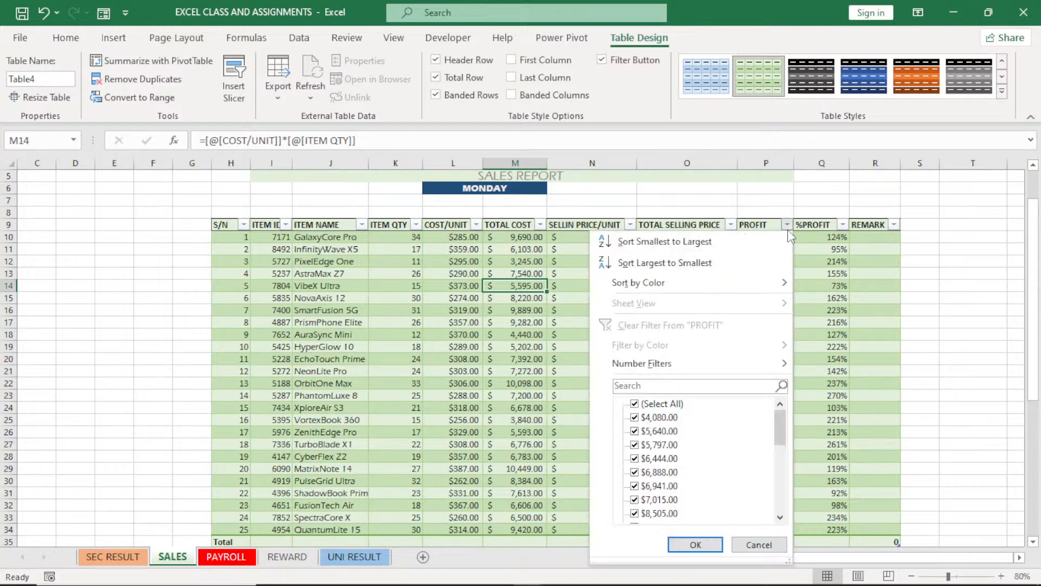
left_click(770, 241)
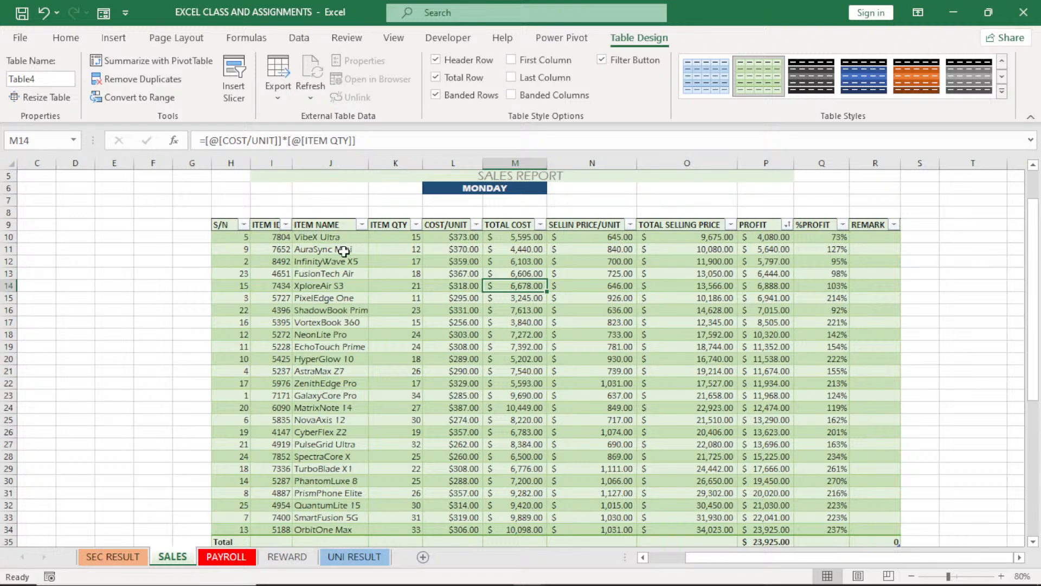
left_click(361, 225)
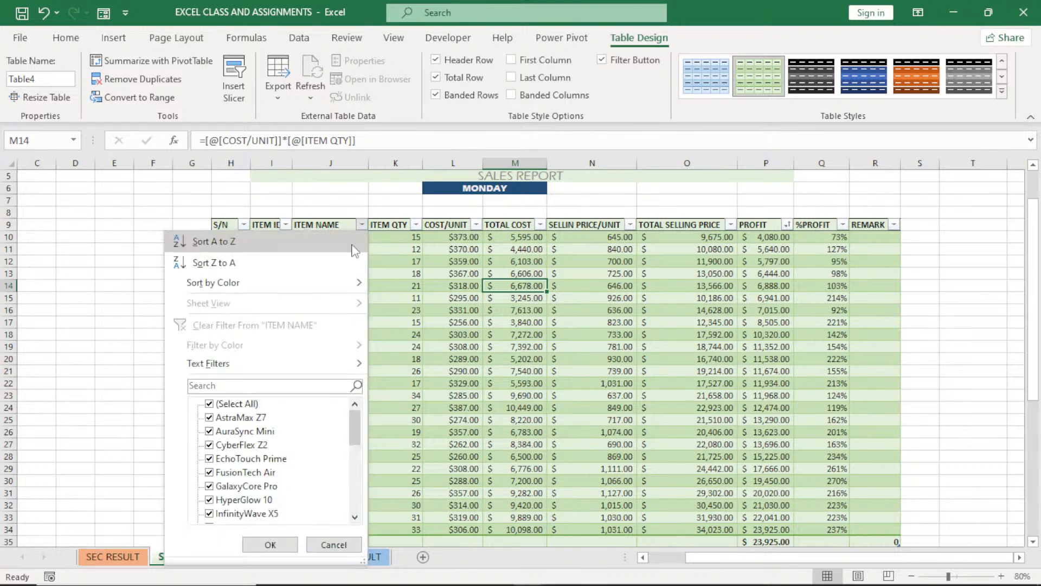
left_click(300, 247)
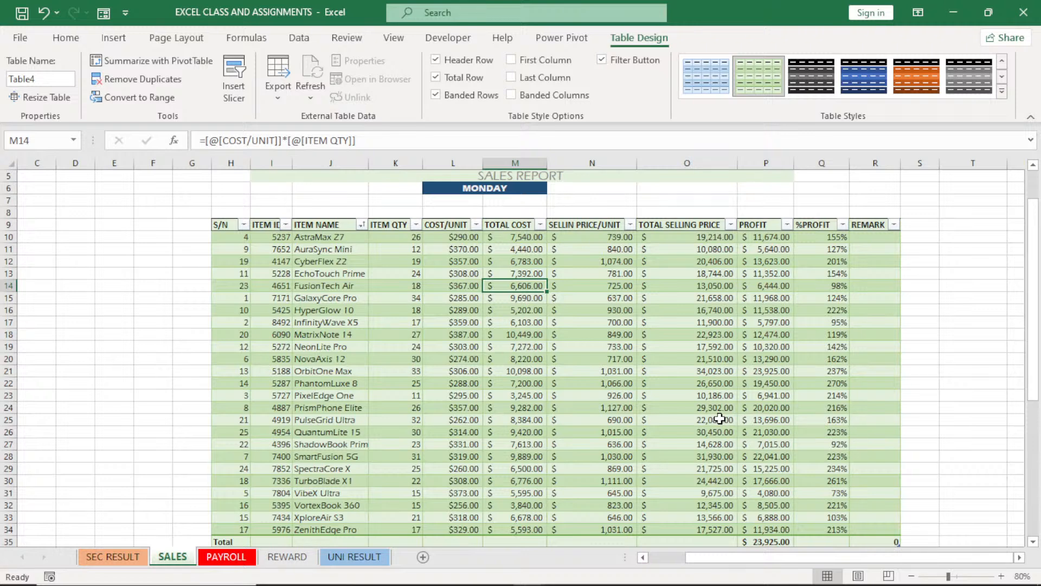
Switch to the PAYROLL sheet
key("ctrl+Page_Down")
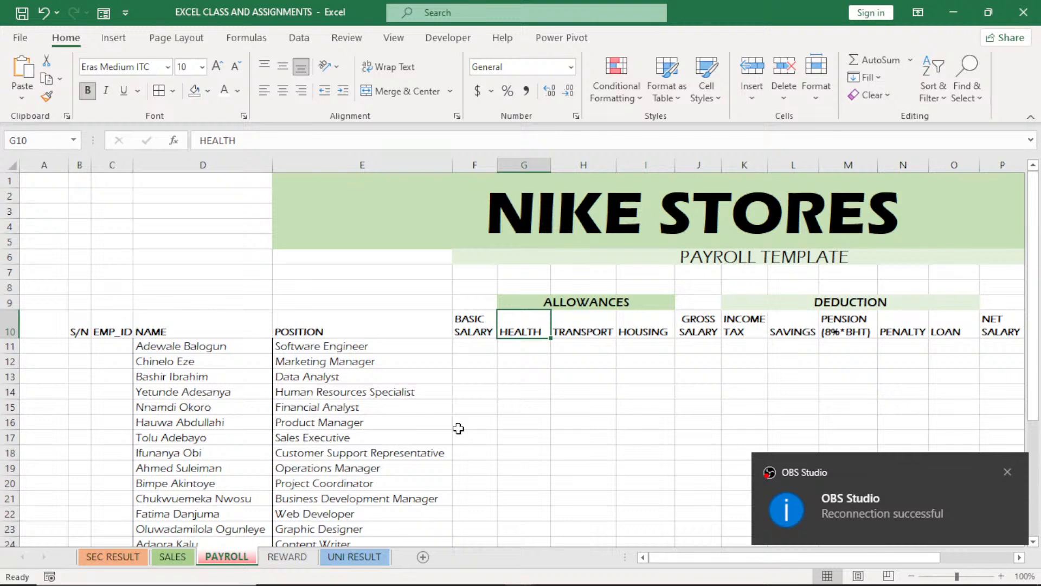
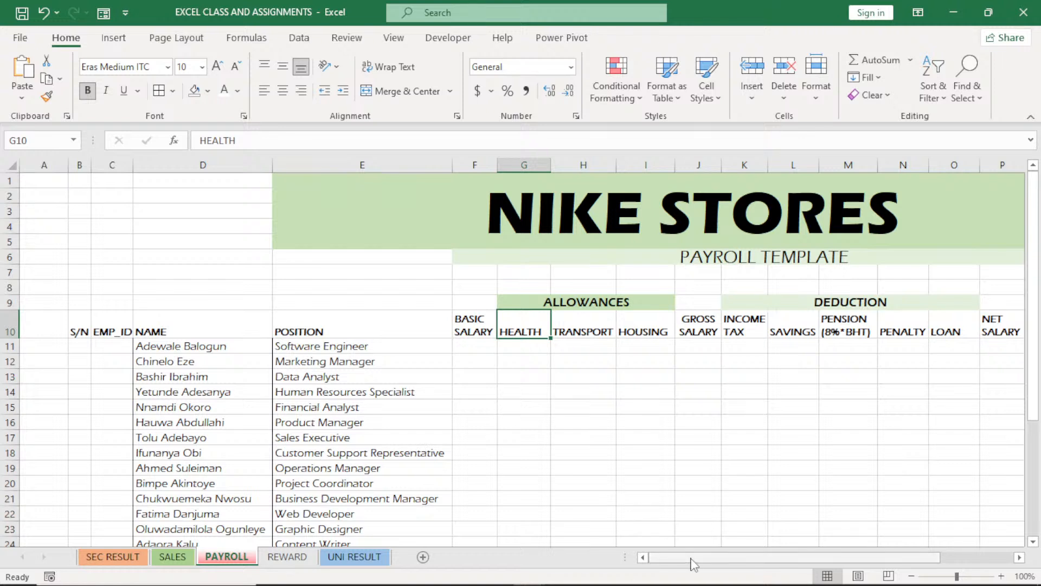
mouse_move(693, 564)
left_mouse_down()
mouse_move(784, 556)
mouse_move(716, 559)
mouse_move(720, 572)
mouse_move(679, 567)
left_mouse_up()
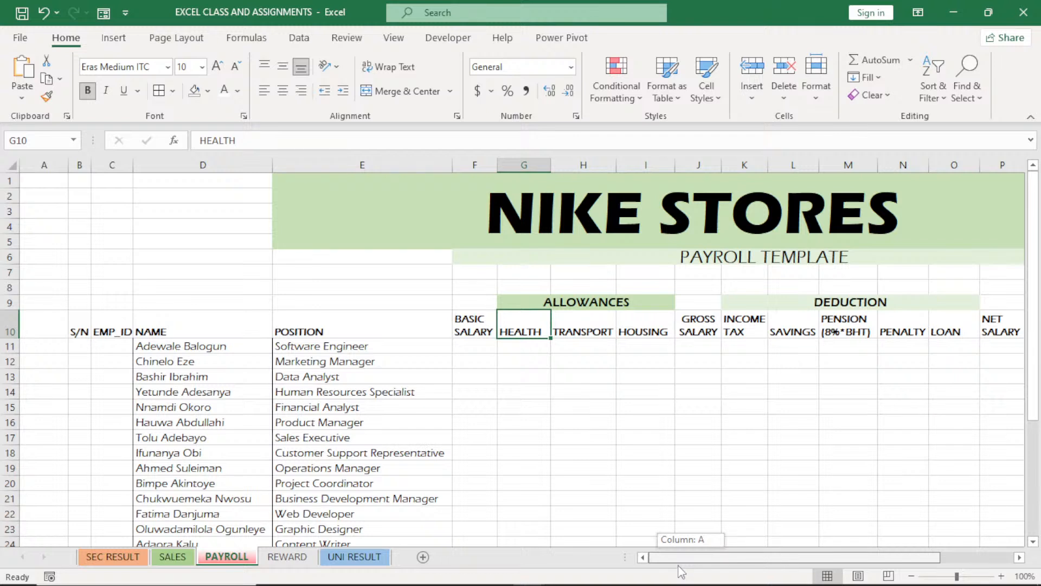
mouse_move(679, 566)
left_mouse_down()
mouse_move(754, 551)
mouse_move(688, 564)
left_mouse_up()
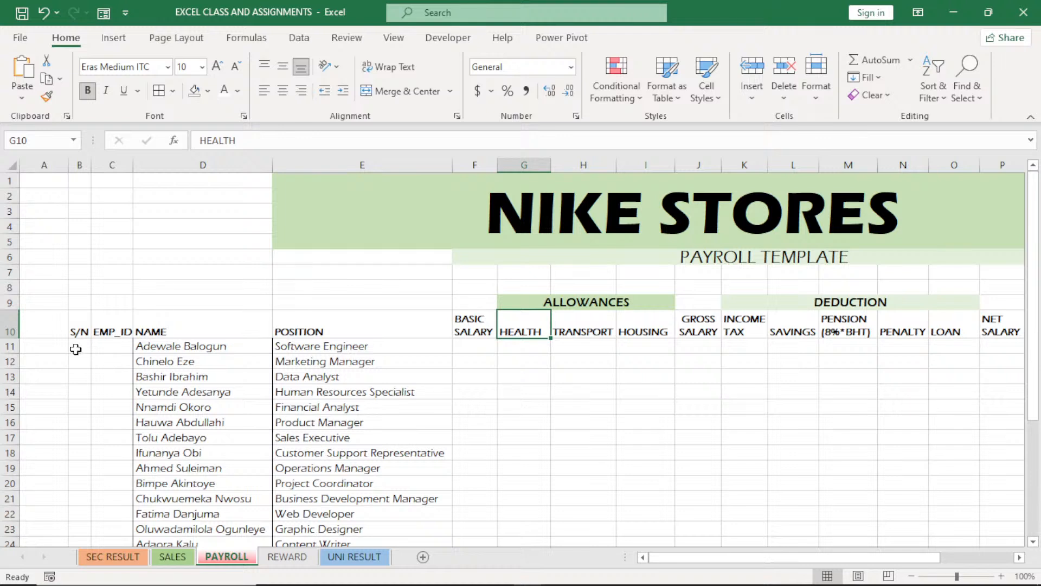
Number the S/N column from B11 down with the formula =SEQUENCE(25)
left_click(75, 350)
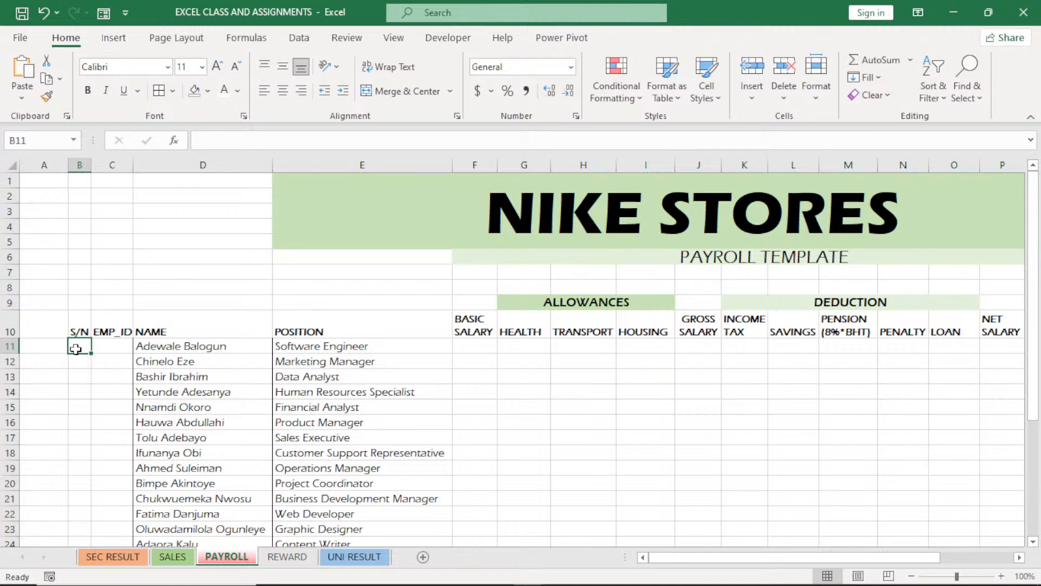
type("=")
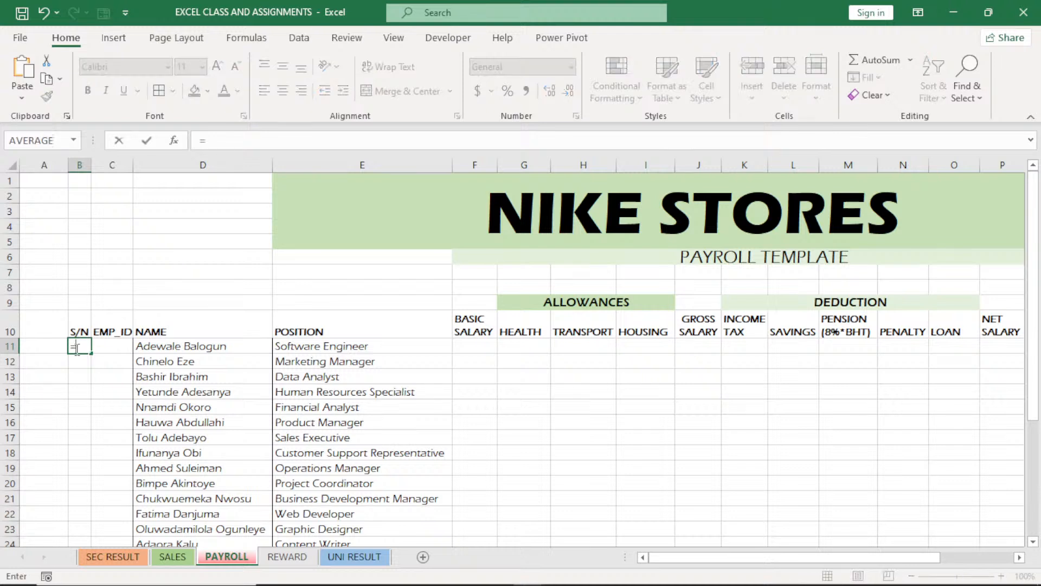
type("SE")
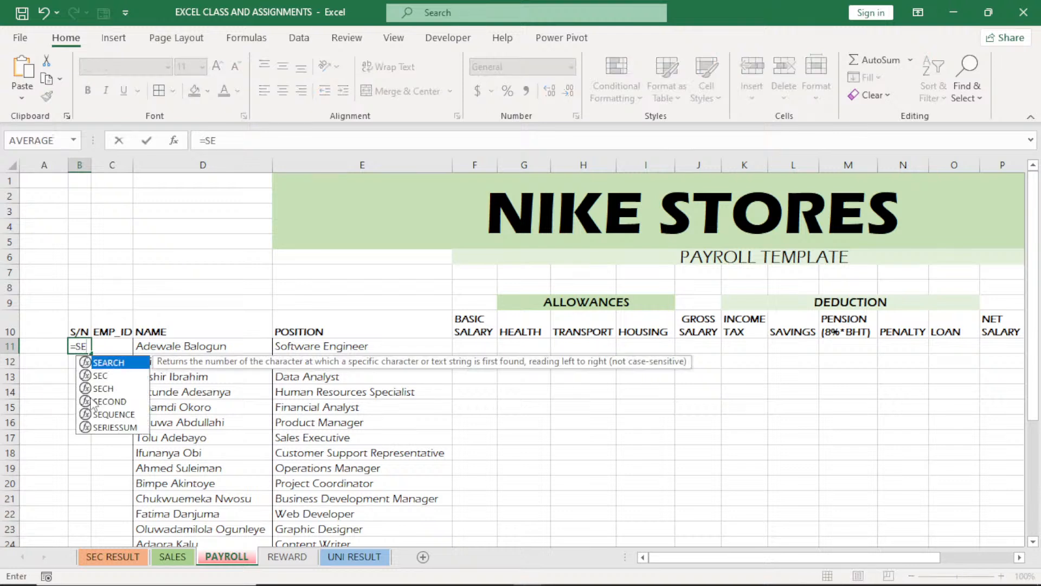
double_click(114, 414)
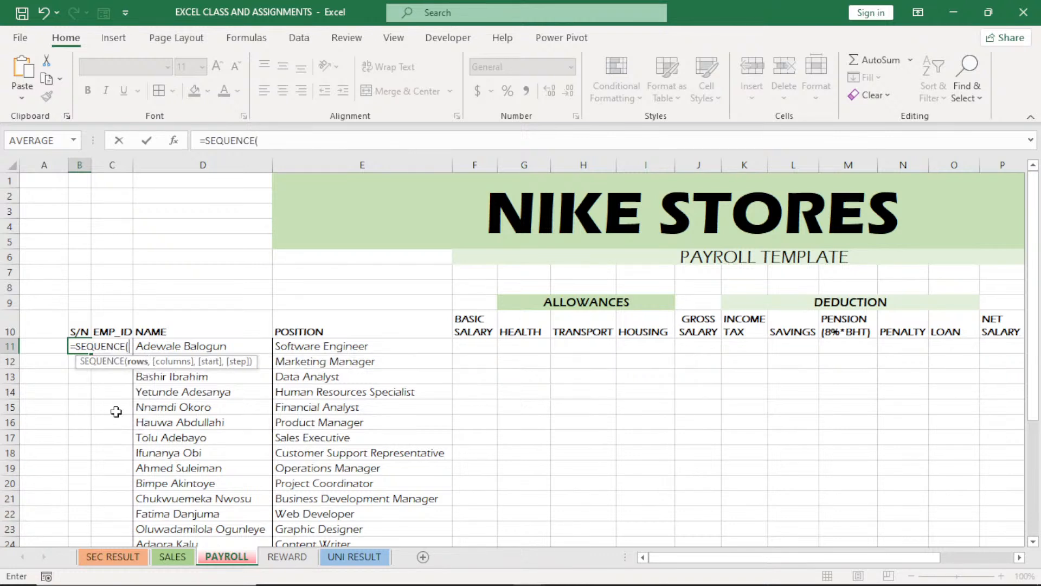
type("25")
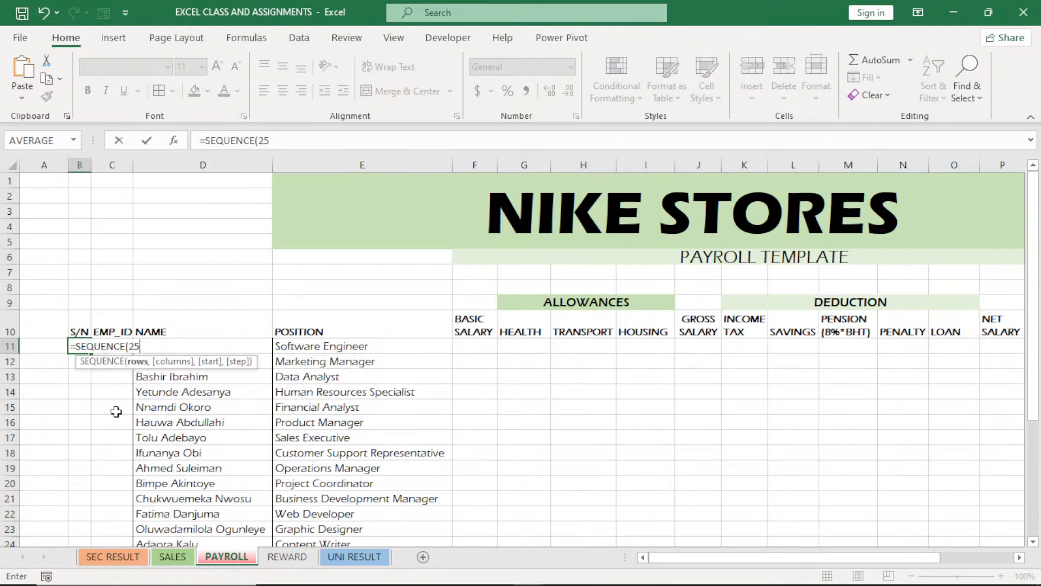
key("Return")
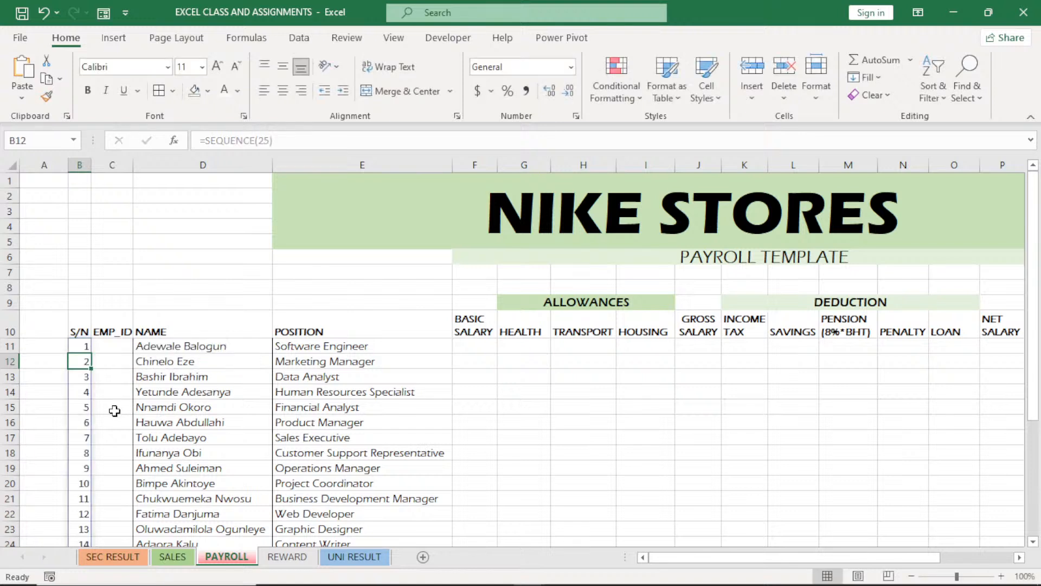
Convert the S/N sequence in B11:B35 to static numbers by copying it and pasting it in place as values
left_click(83, 345)
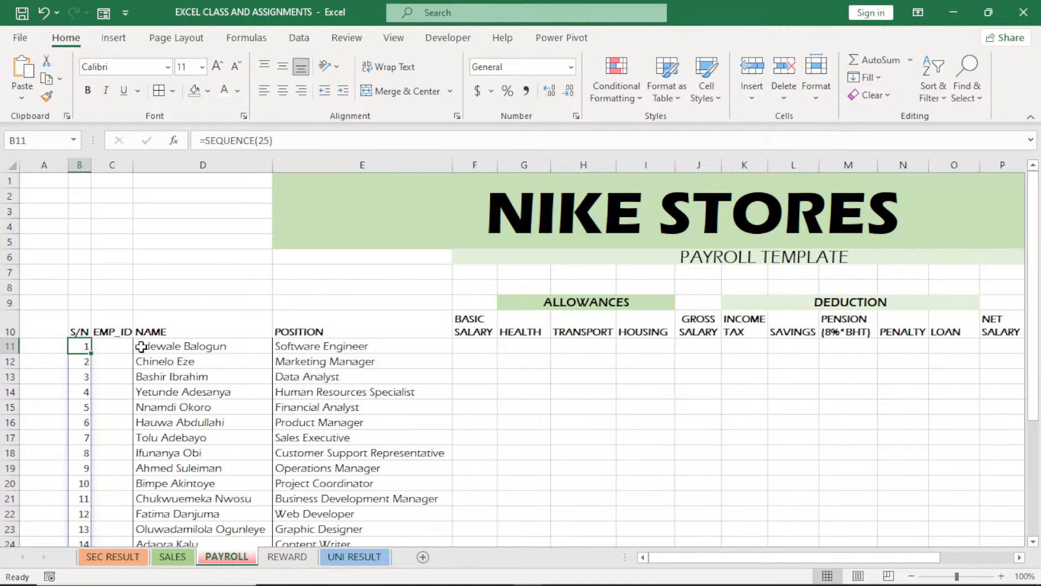
left_click(85, 364)
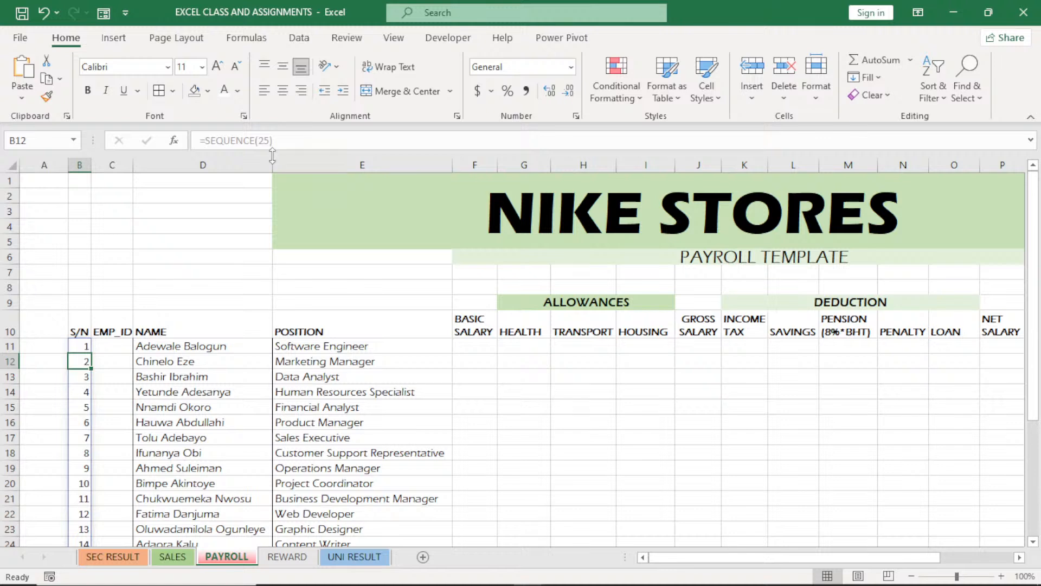
left_click(79, 349)
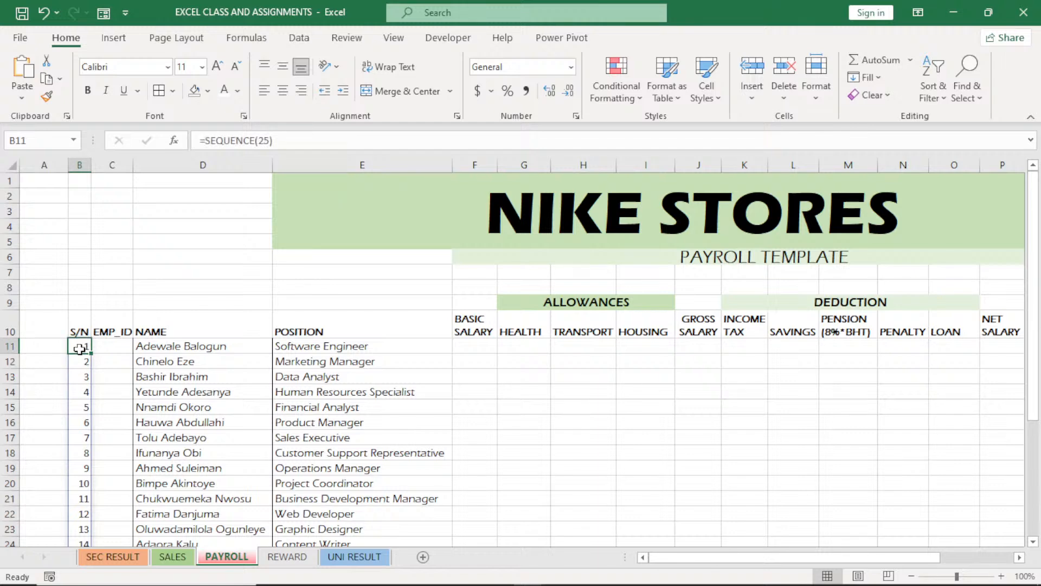
key("ctrl+shift+Down")
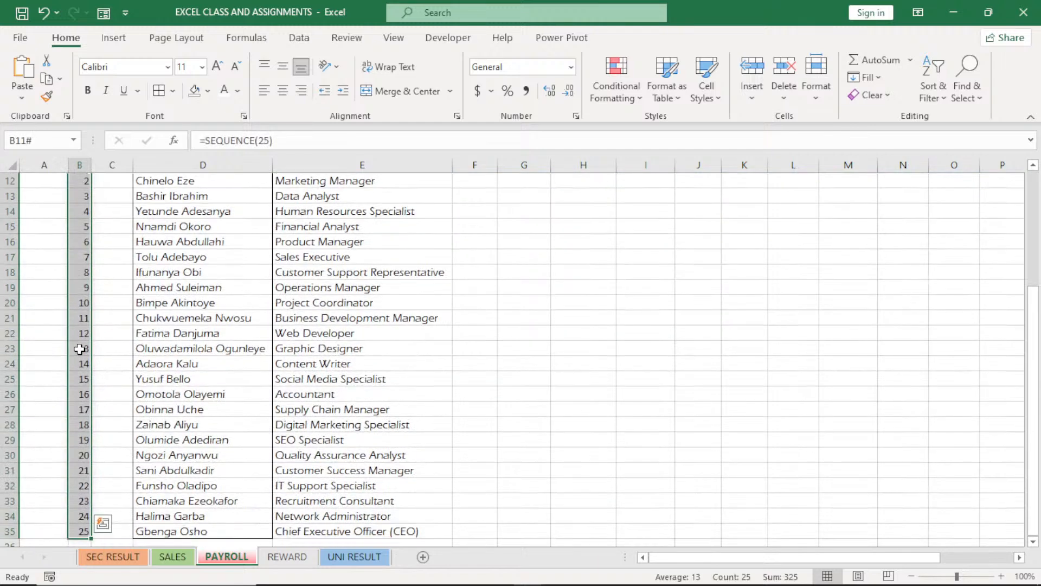
key("ctrl+c")
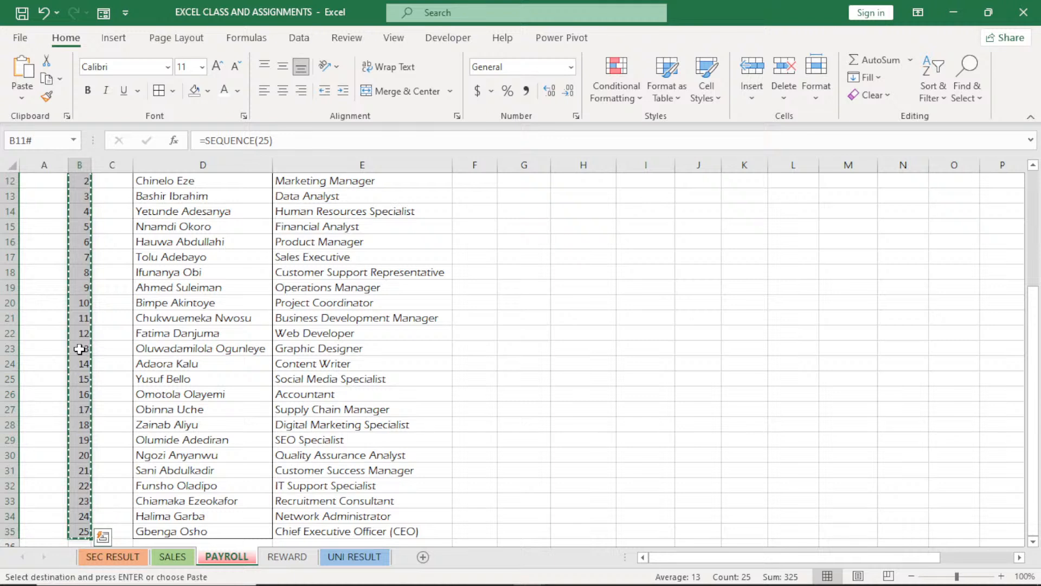
left_click(23, 97)
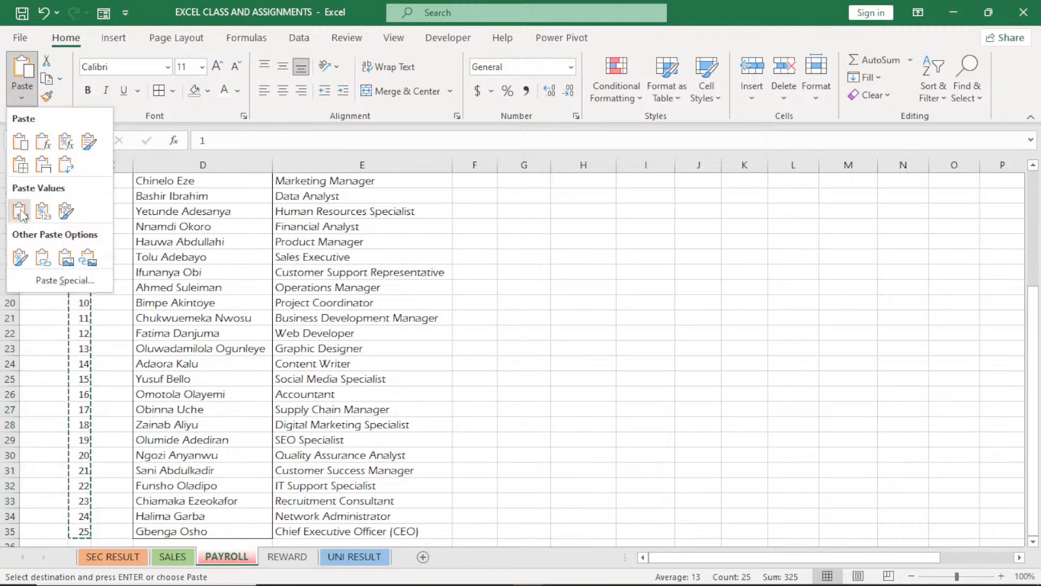
left_click(21, 212)
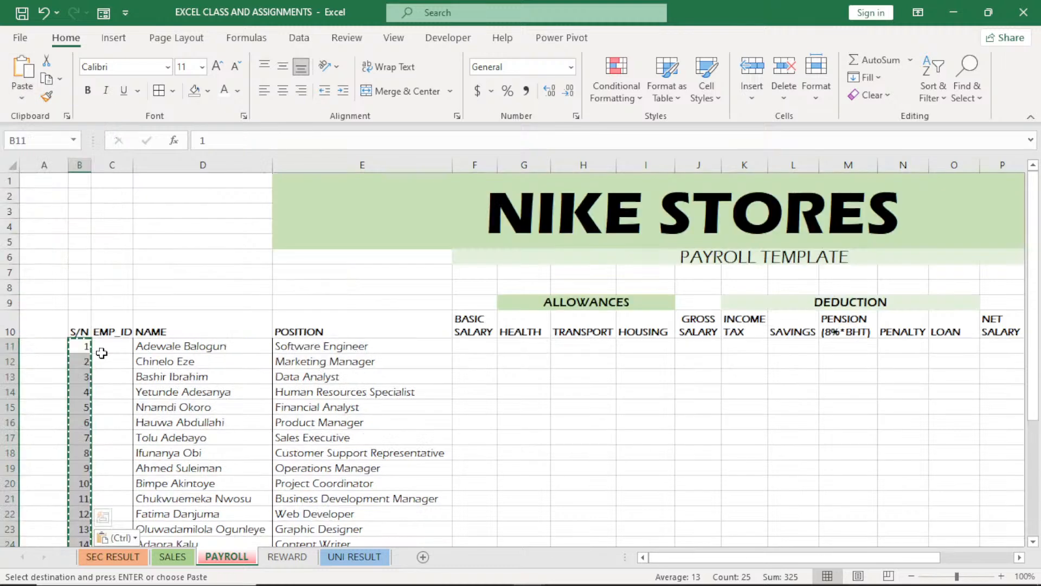
key("Escape")
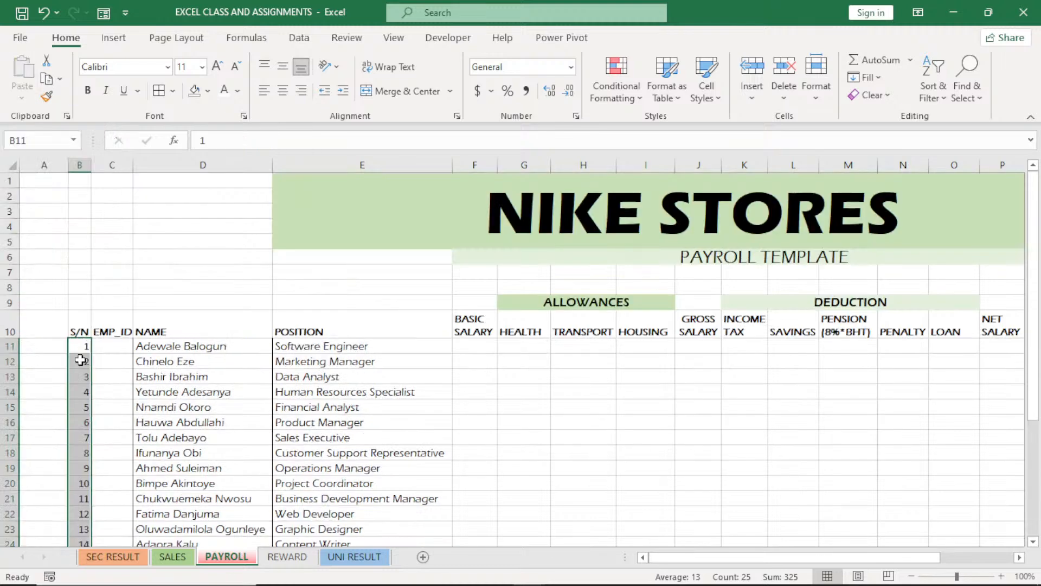
left_click(83, 372)
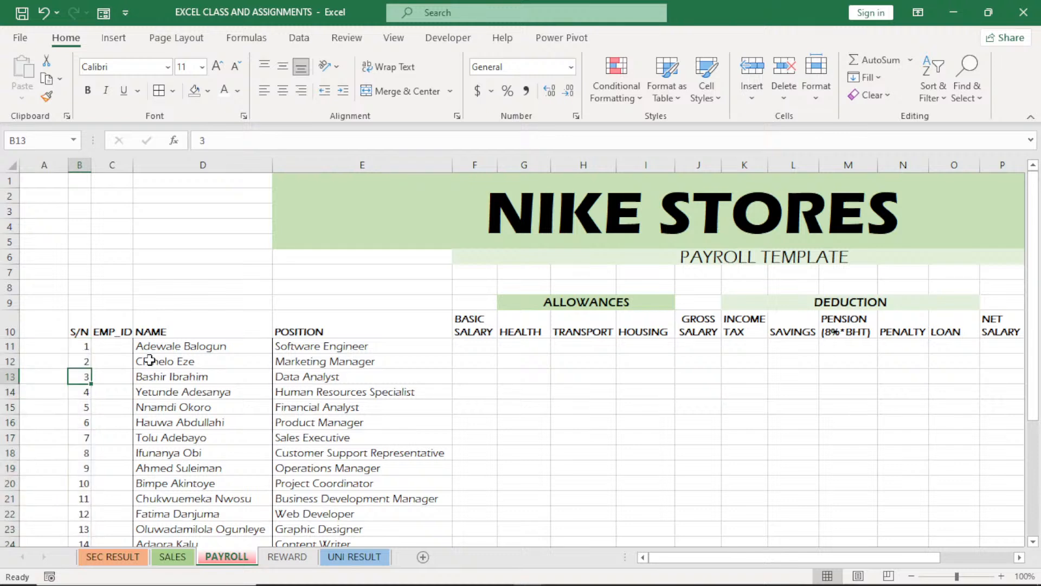
Enter =RANDBETWEEN(100,10000) in EMP_ID cell C11 and fill it down for all the employees
left_click(114, 349)
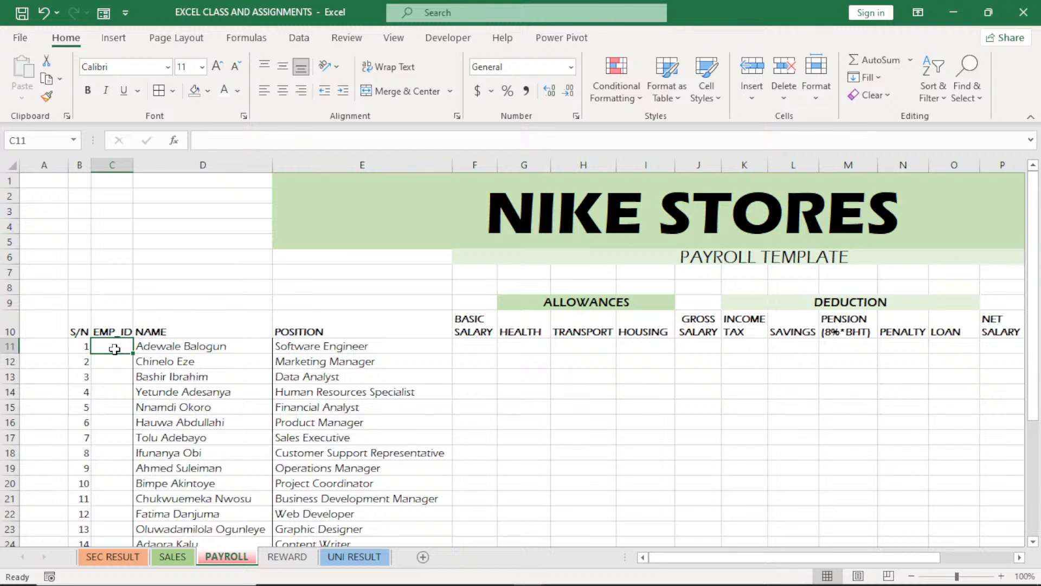
type("=")
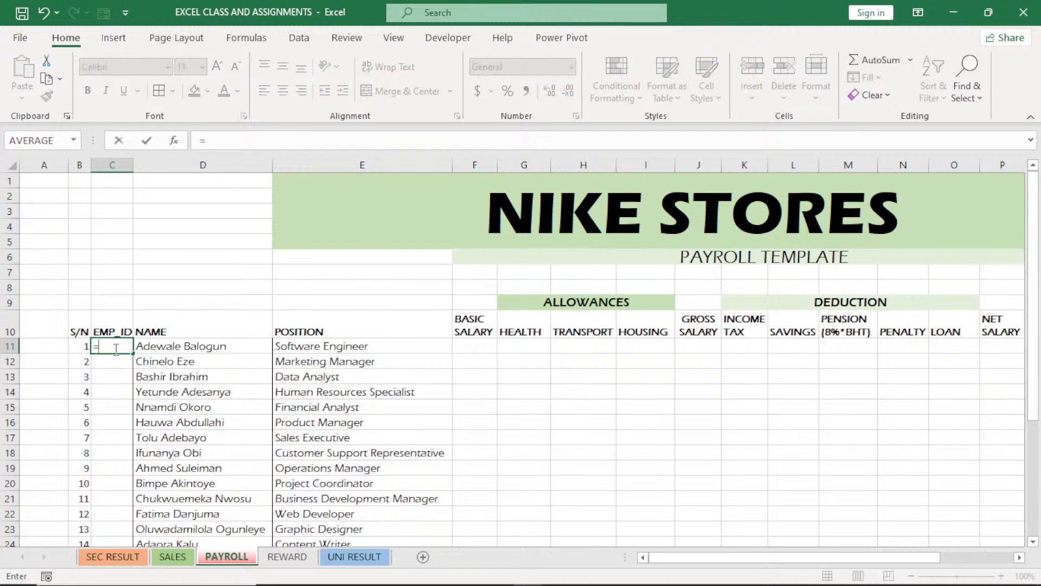
type("RA")
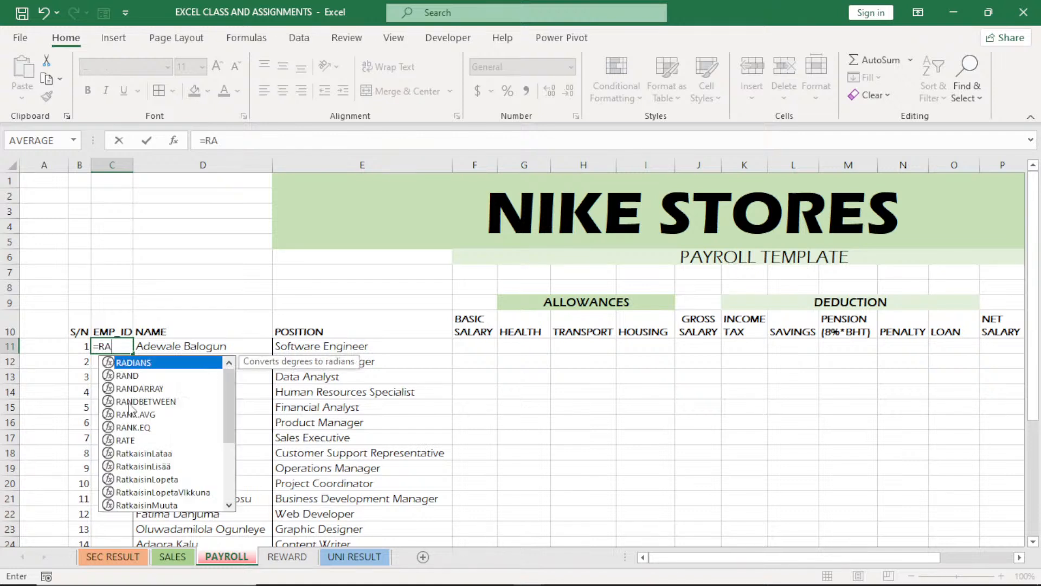
double_click(128, 401)
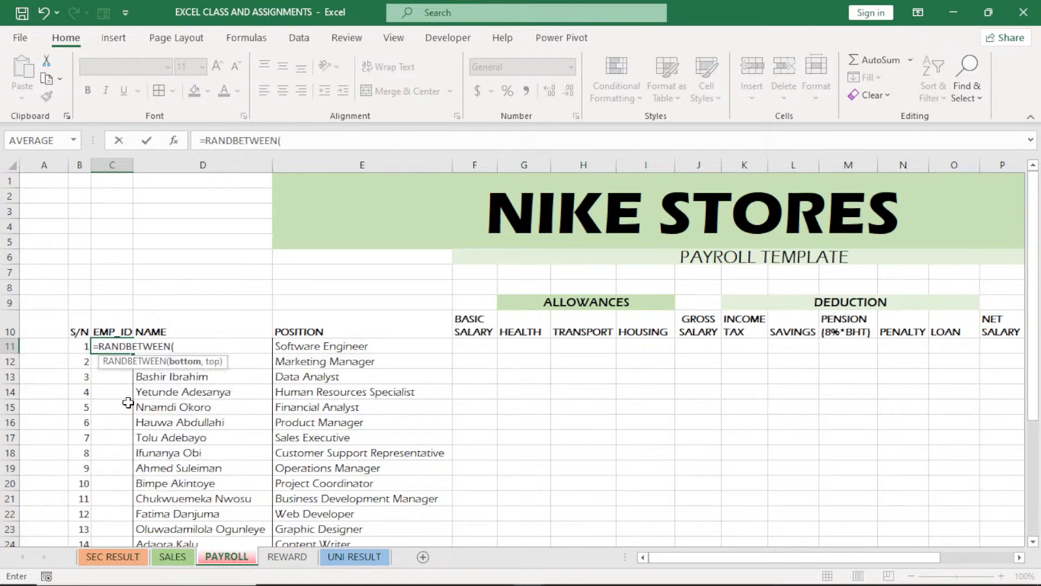
type("100,1000")
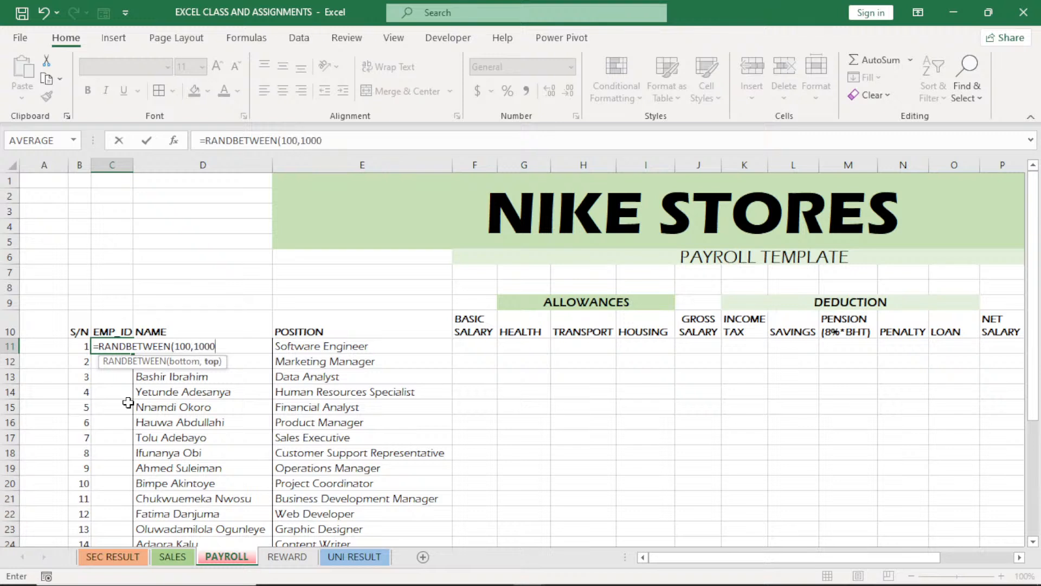
type("0")
key("Return")
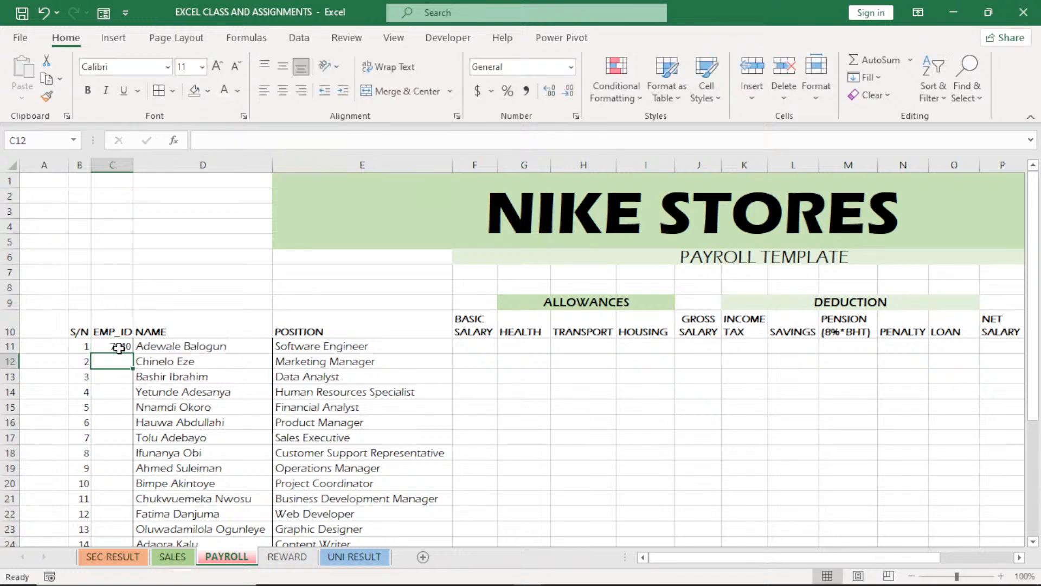
left_click(120, 347)
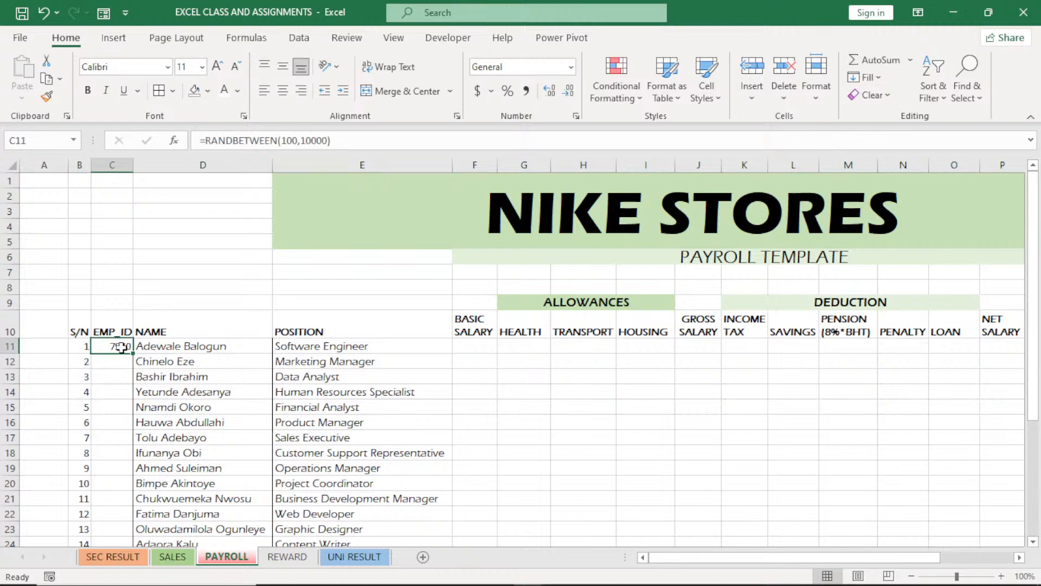
double_click(132, 353)
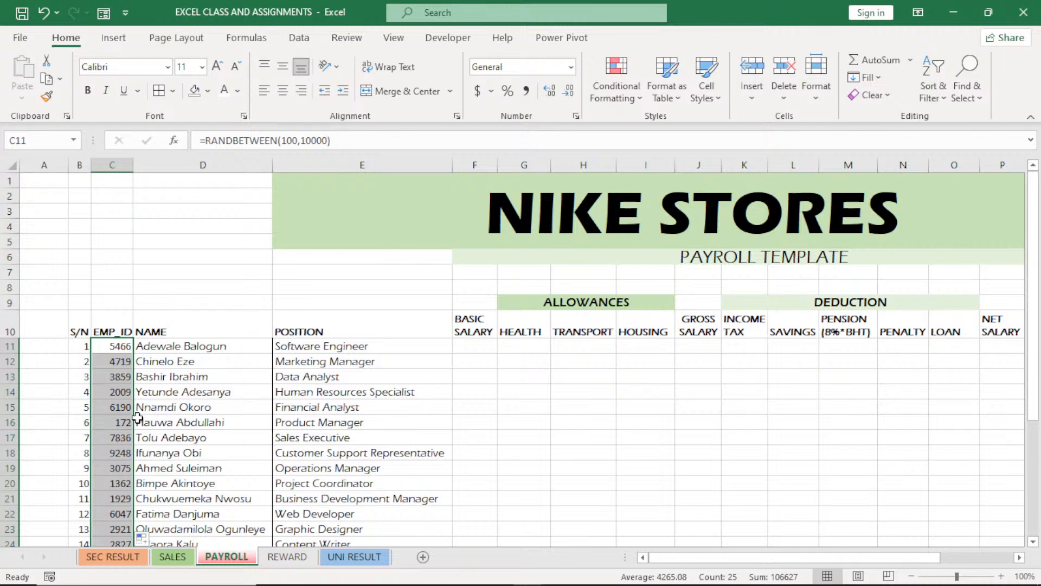
Replace the random-number formulas in the EMP_ID column with their values by copying and pasting them in place
key("ctrl+c")
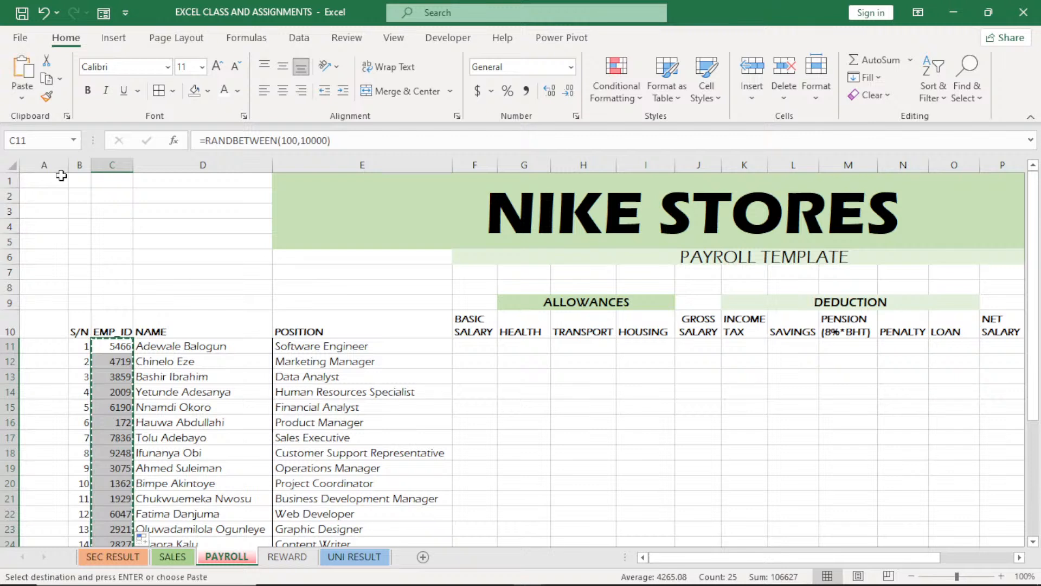
left_click(21, 97)
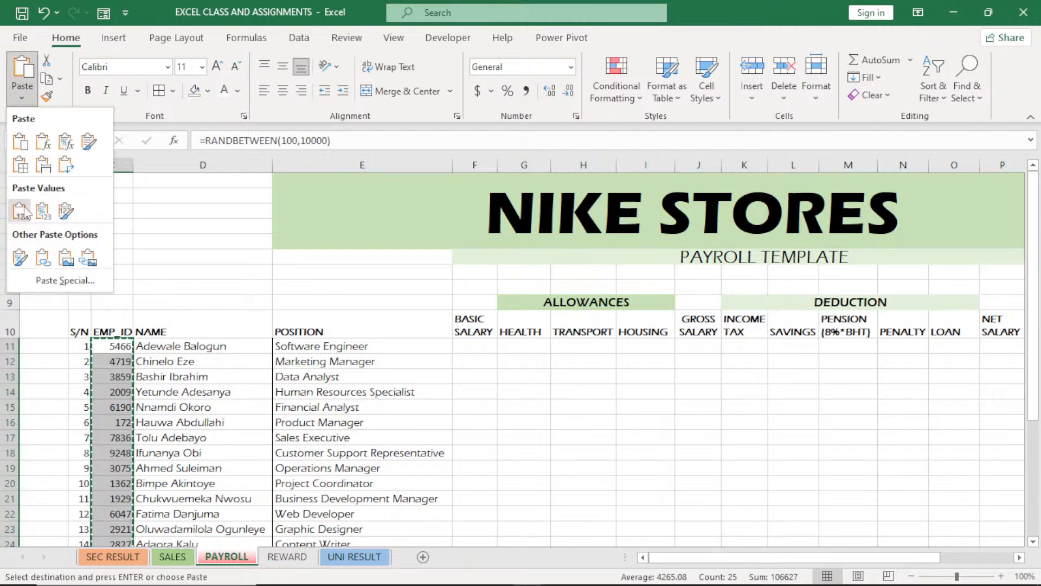
left_click(21, 210)
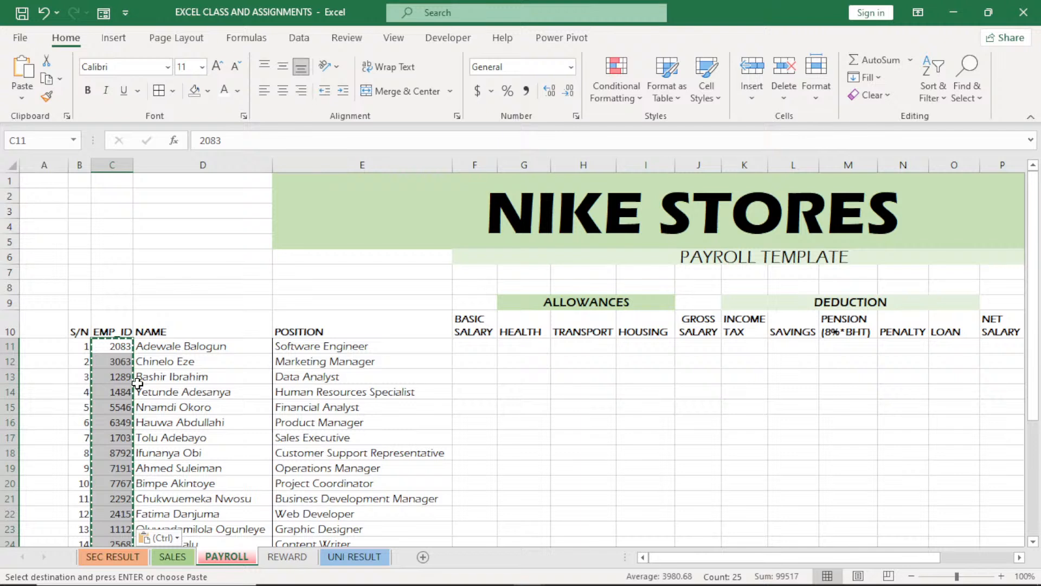
key("Escape")
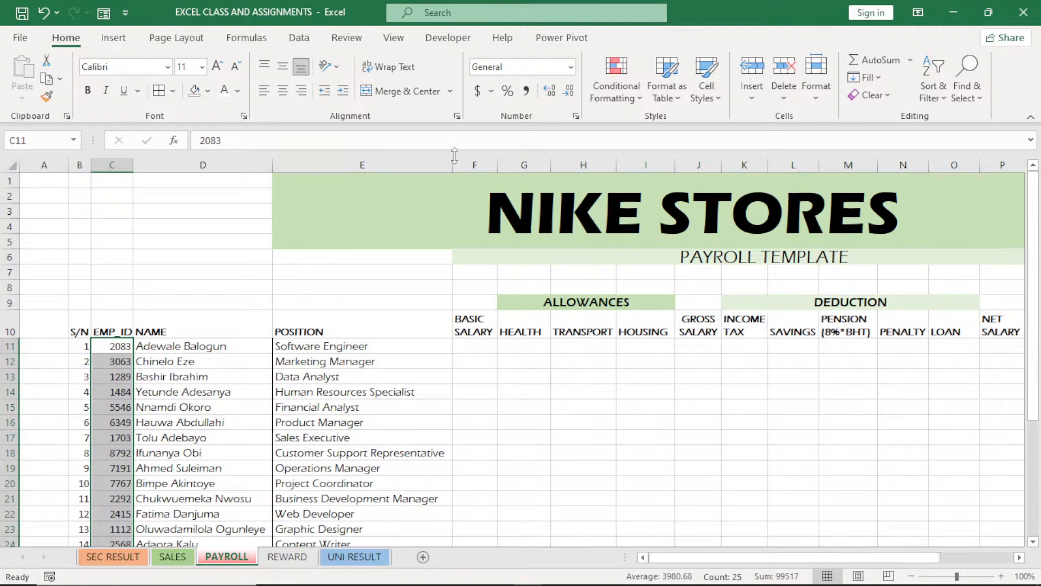
Freeze the panes at column D so that columns A to C stay in view while scrolling sideways
left_click(428, 162)
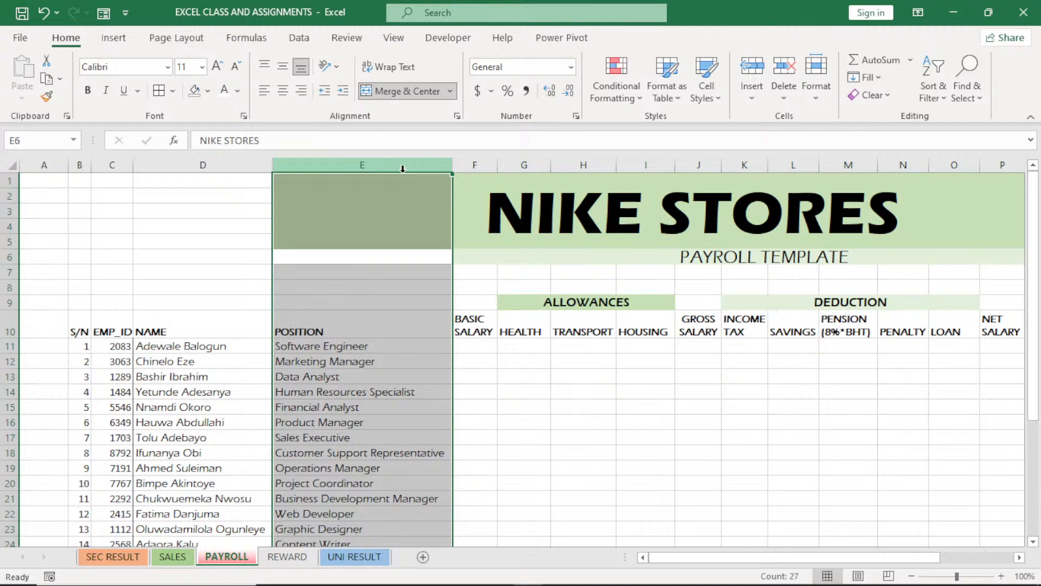
left_click(237, 164)
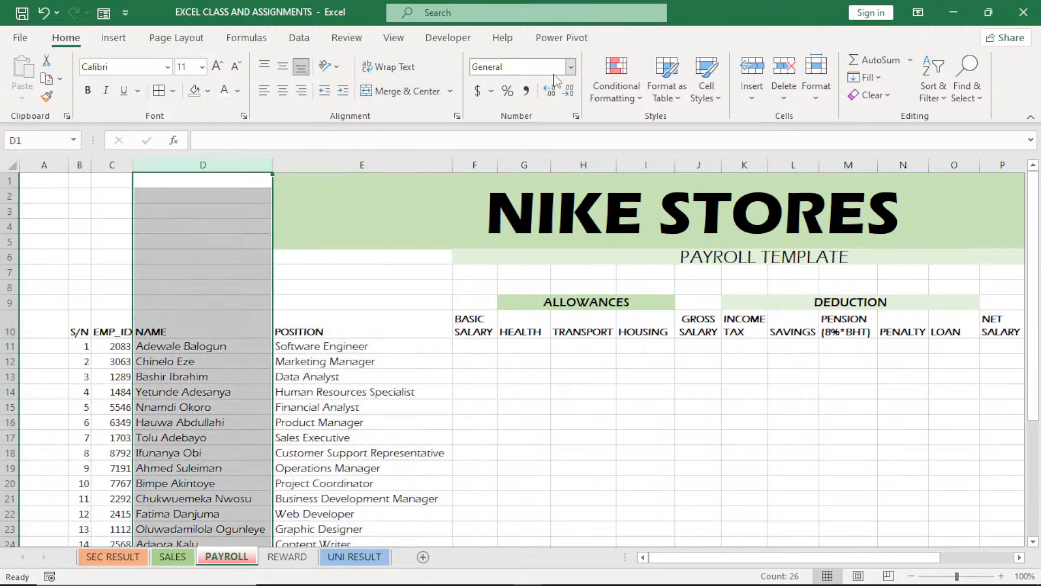
left_click(394, 38)
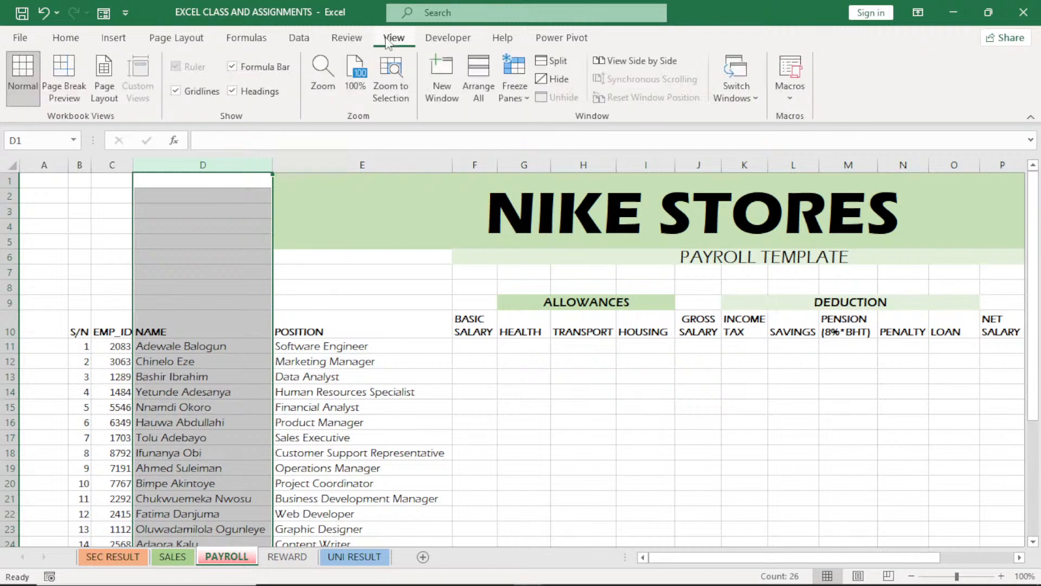
left_click(514, 87)
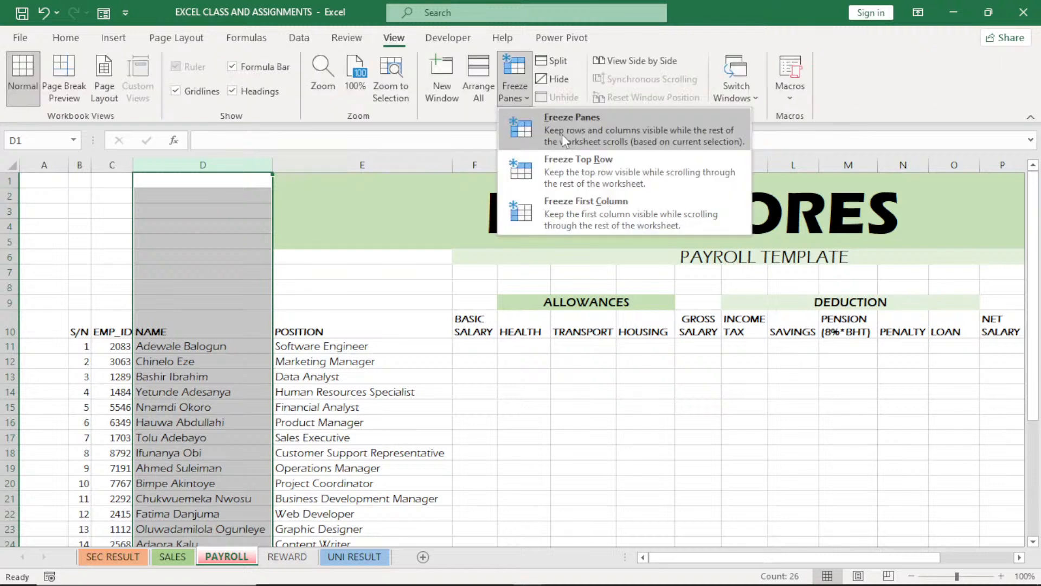
left_click(562, 134)
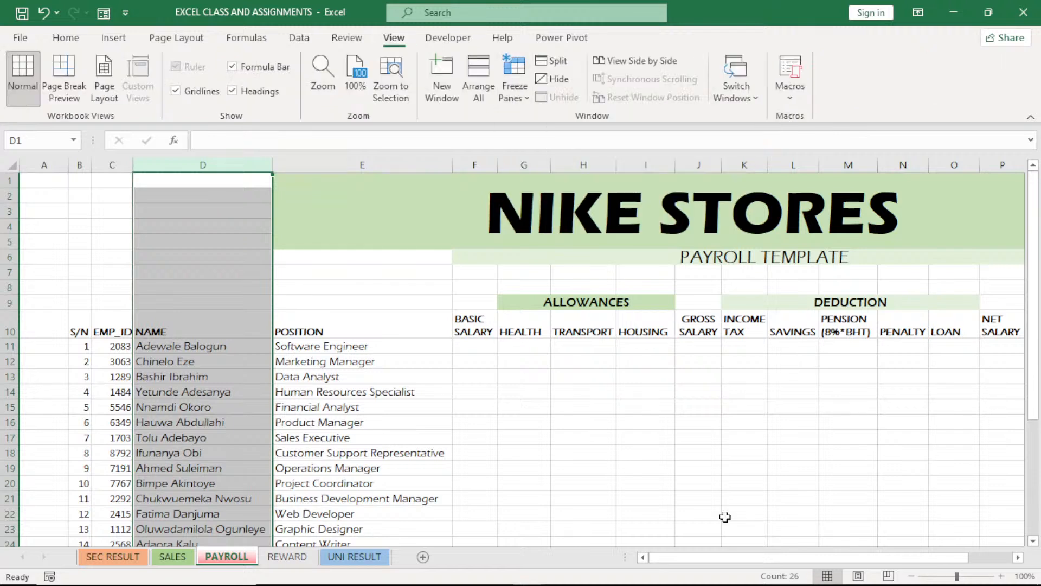
left_click(474, 391)
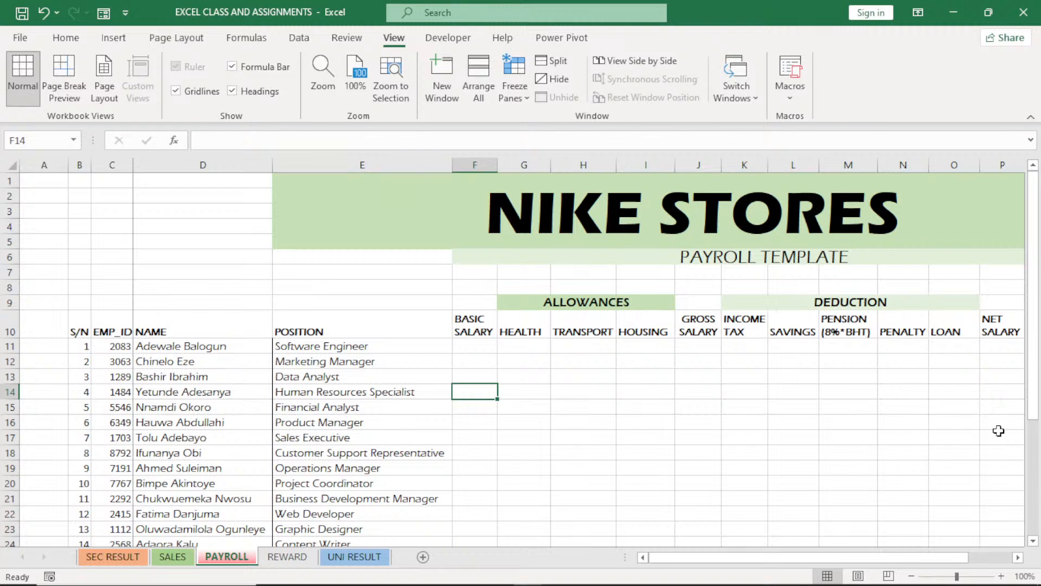
Insert a blank column P before NET SALARY and enter the heading TOTAL DEDUCTION in P10
left_click_drag(923, 558, 949, 555)
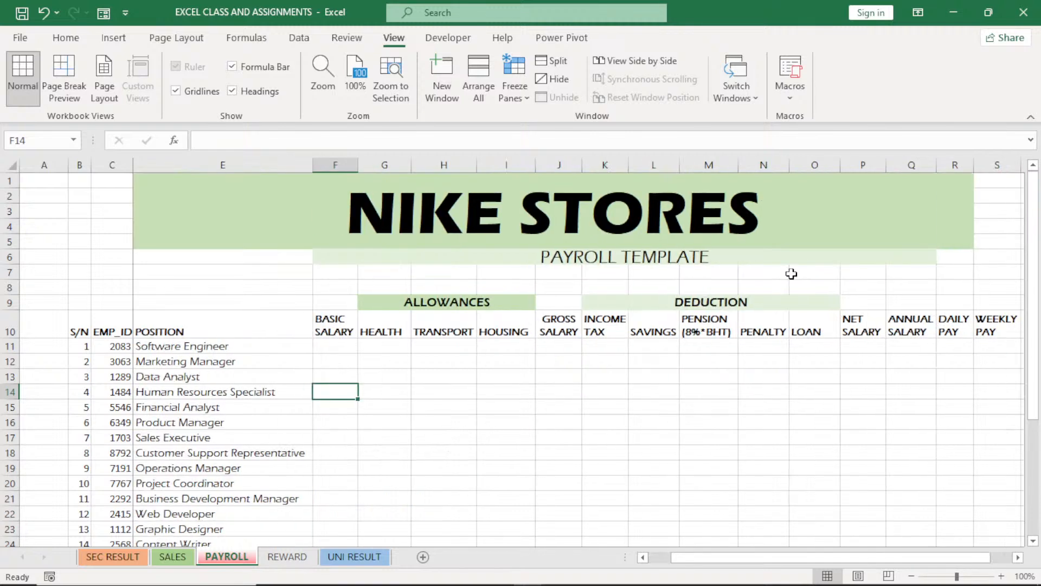
left_click(862, 165)
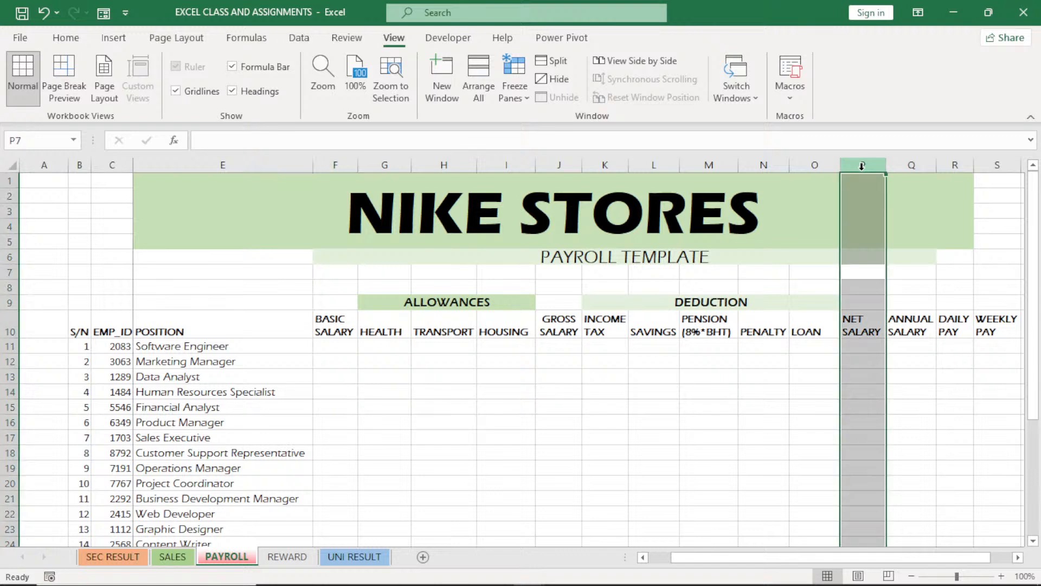
key("ctrl+shift+plus")
left_click(889, 301)
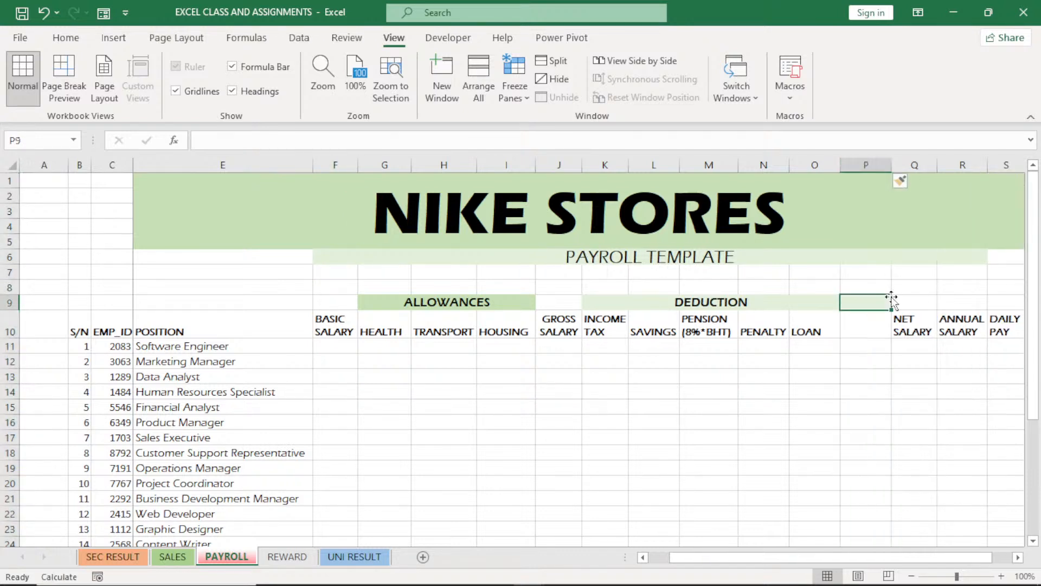
left_click(868, 323)
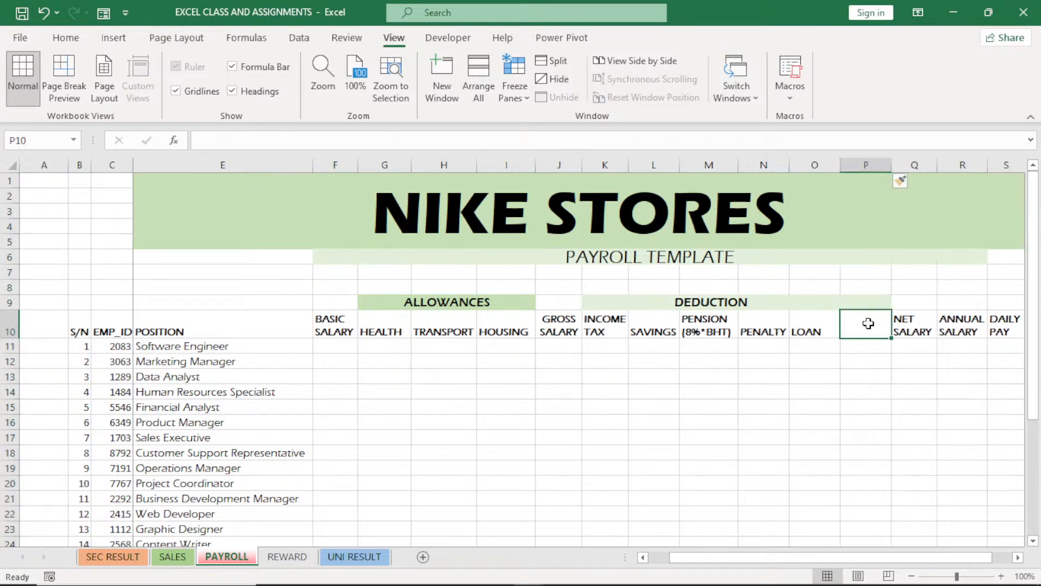
type("TOT")
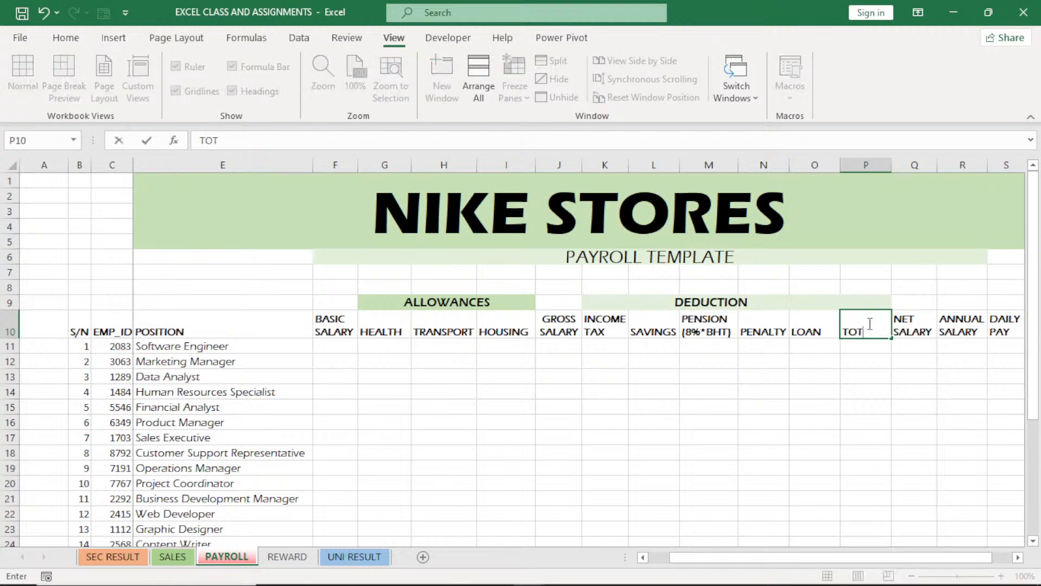
type("AL DEDU")
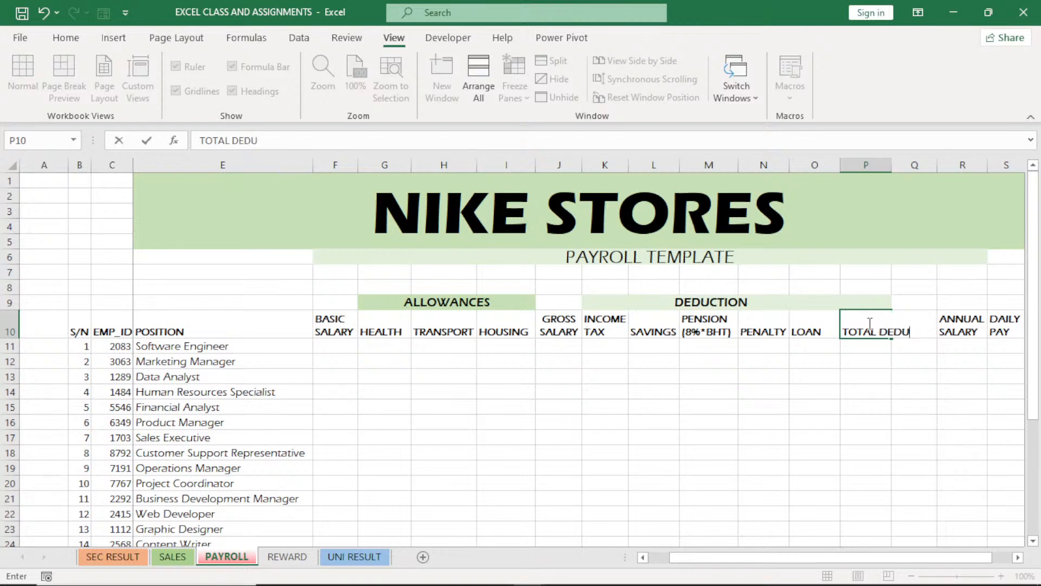
type("CTION")
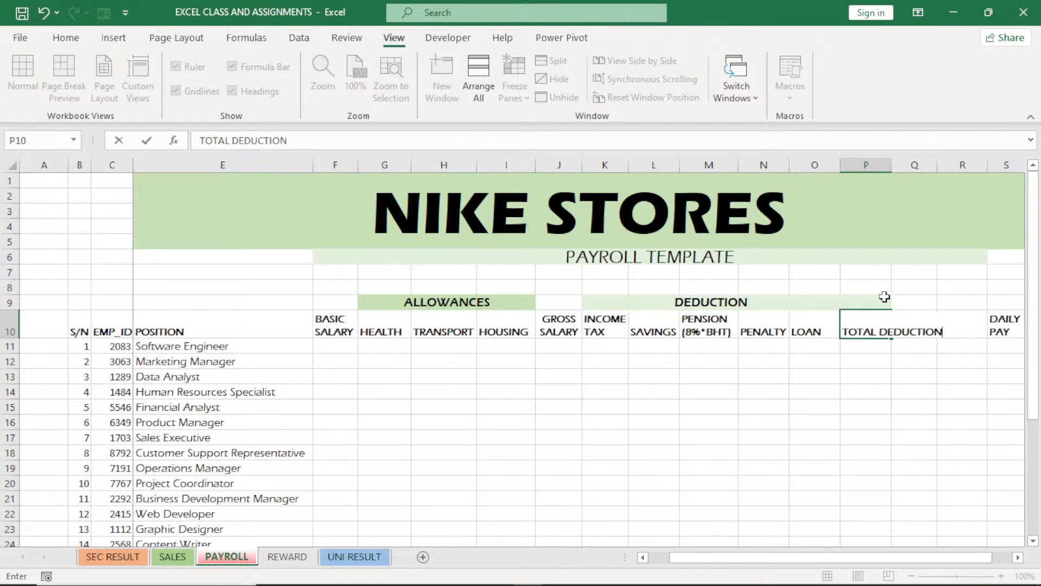
Wrap the text of the TOTAL DEDUCTION heading and widen column P so each word fits on one line
left_click(866, 323)
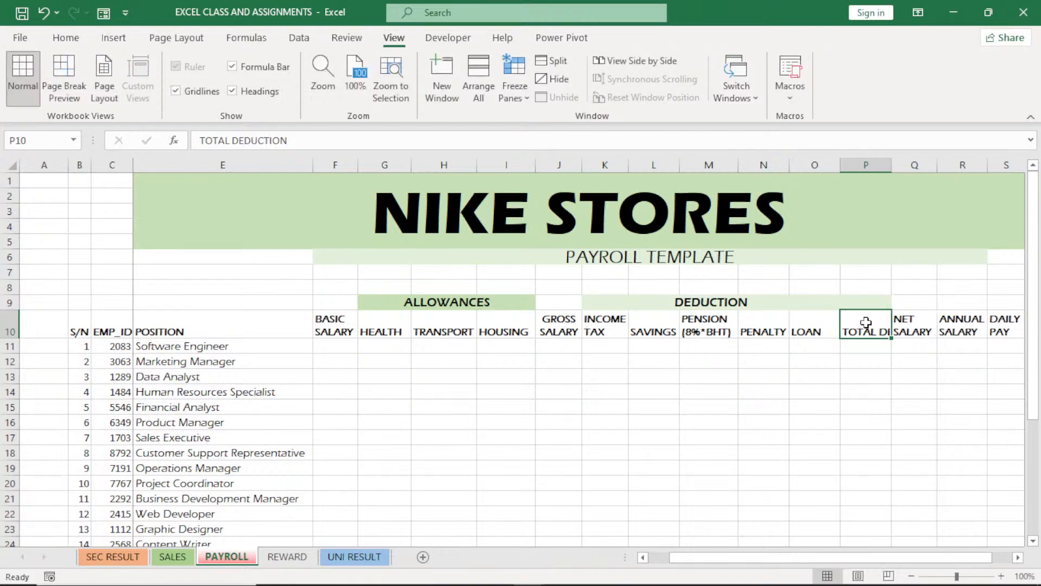
left_click(73, 41)
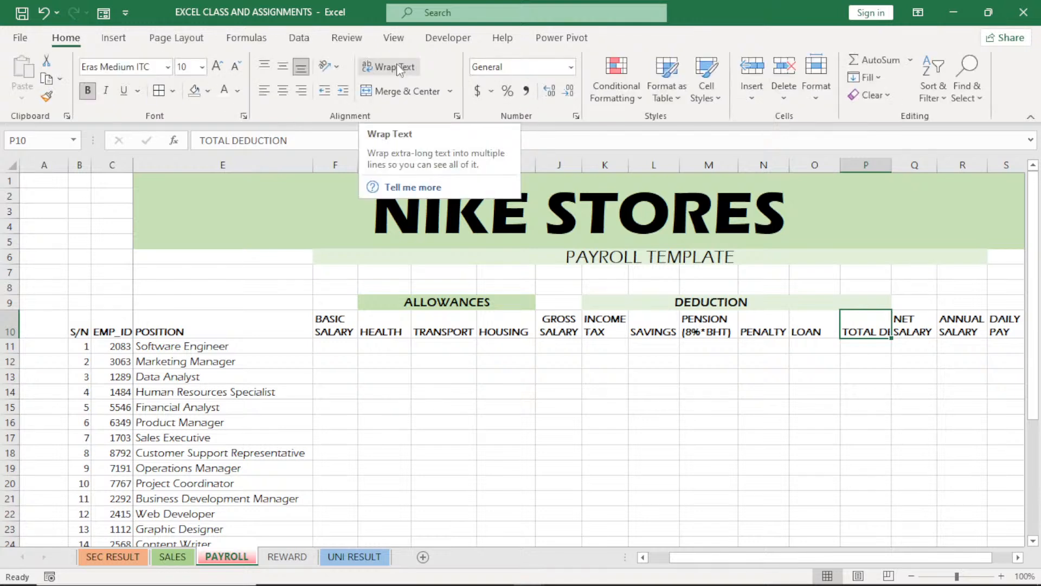
left_click(399, 69)
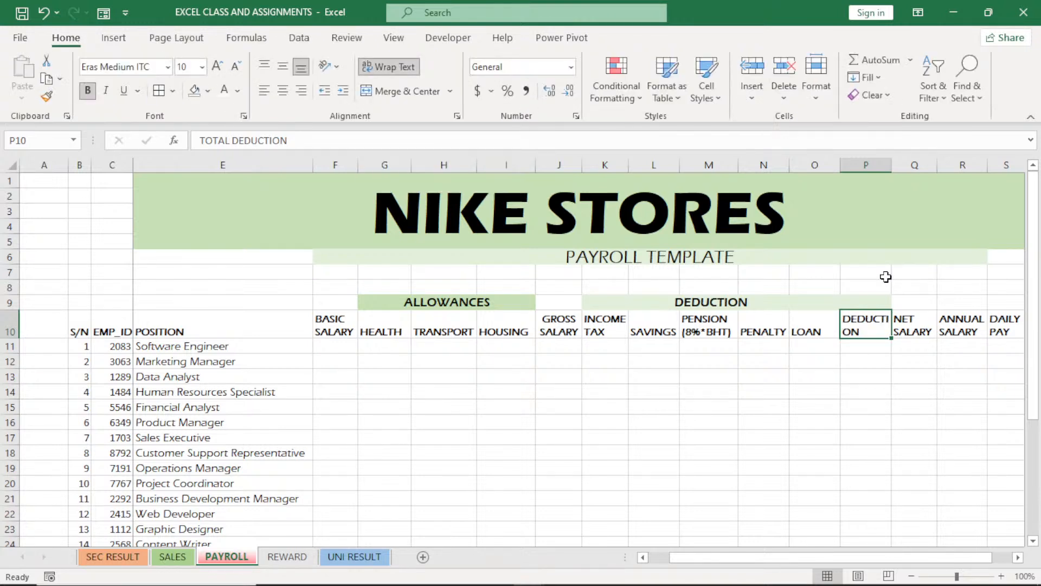
left_click_drag(892, 165, 909, 167)
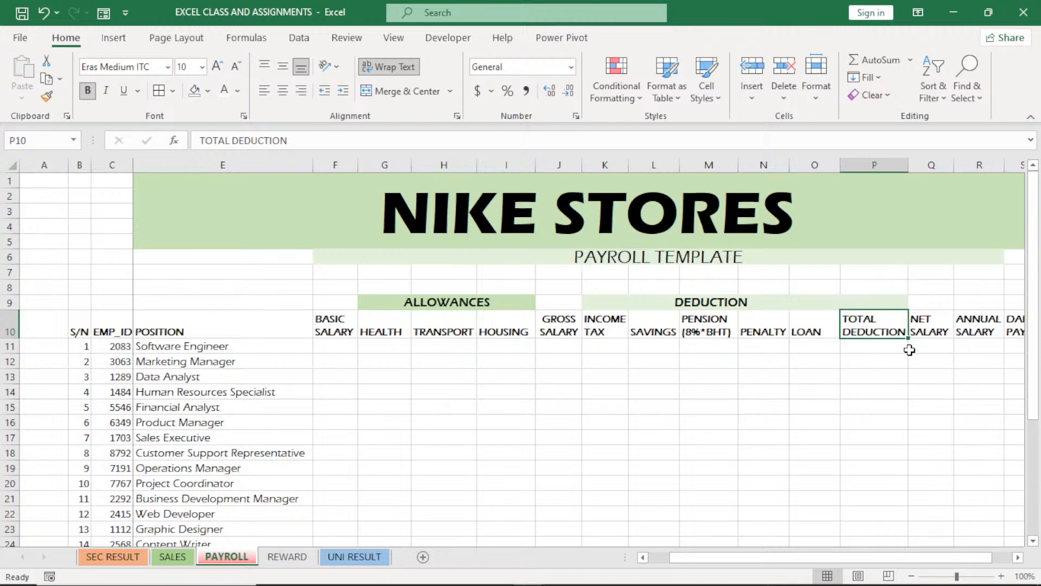
left_click(932, 346)
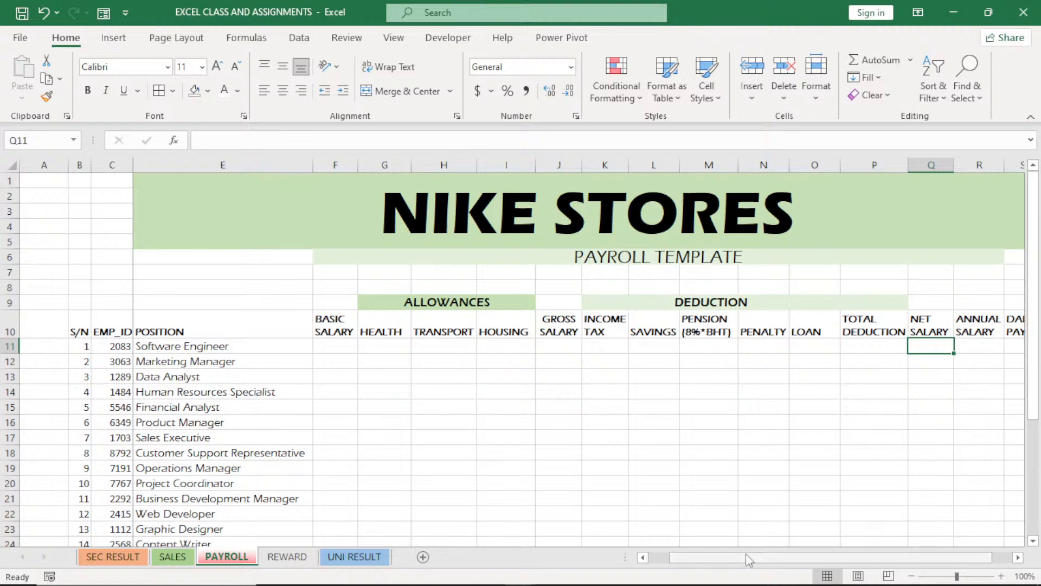
left_click_drag(746, 554, 753, 557)
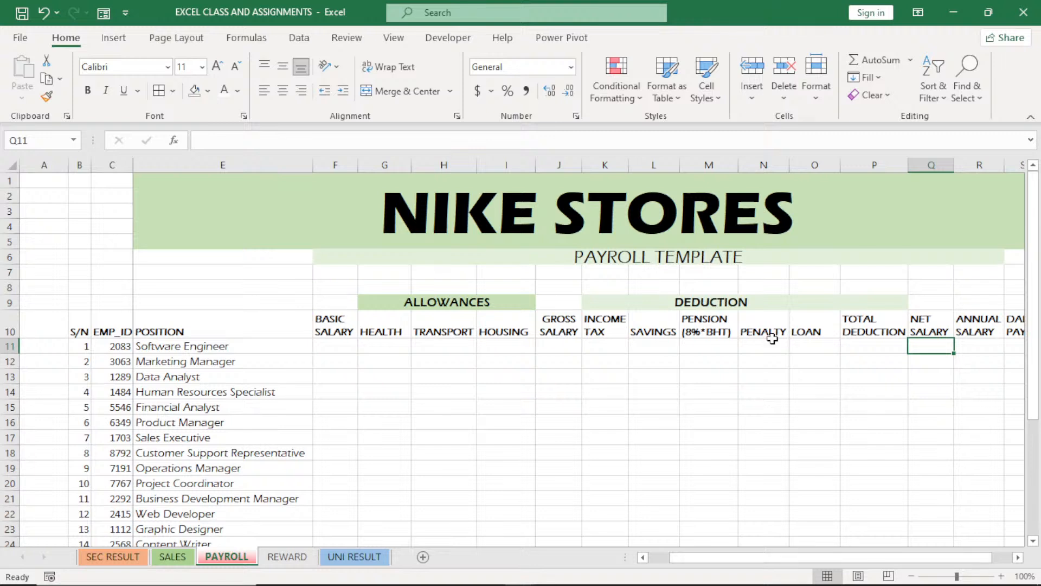
left_click(378, 286)
type("12")
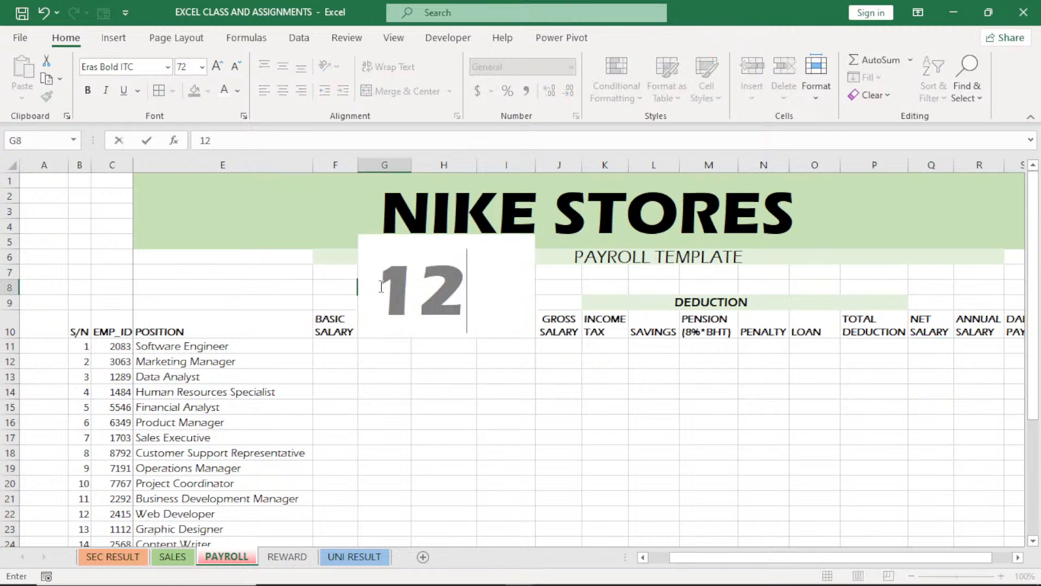
key("BackSpace")
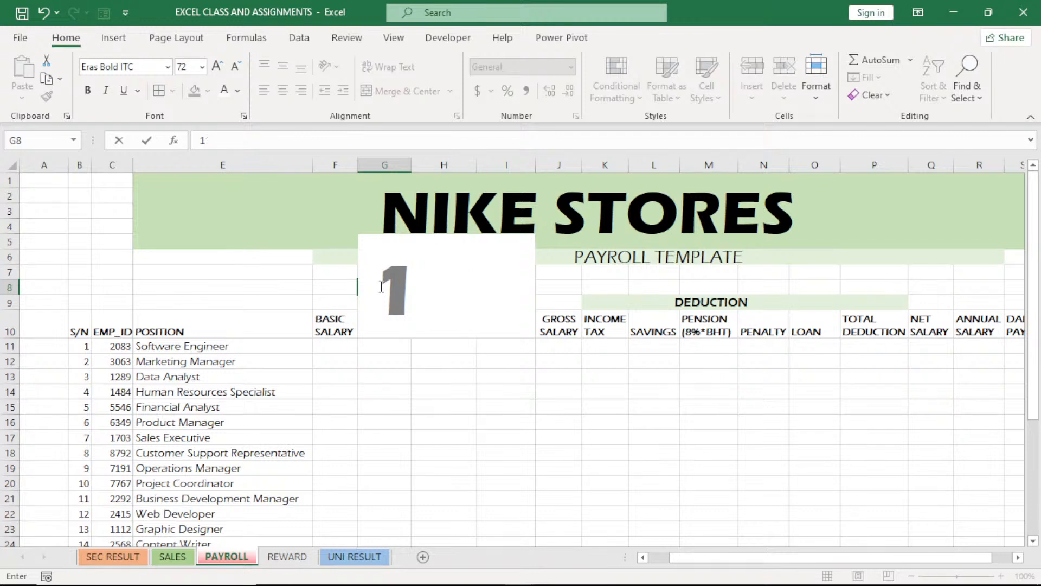
key("BackSpace")
left_click(509, 396)
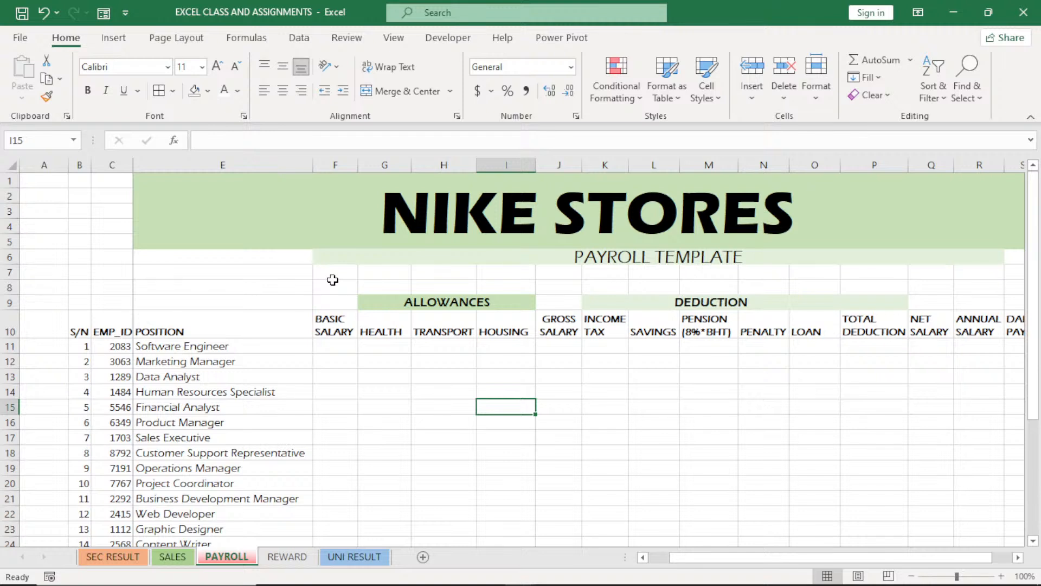
Reduce the font size of cells F8:R8 above the table headings to 11
left_click_drag(332, 280, 981, 291)
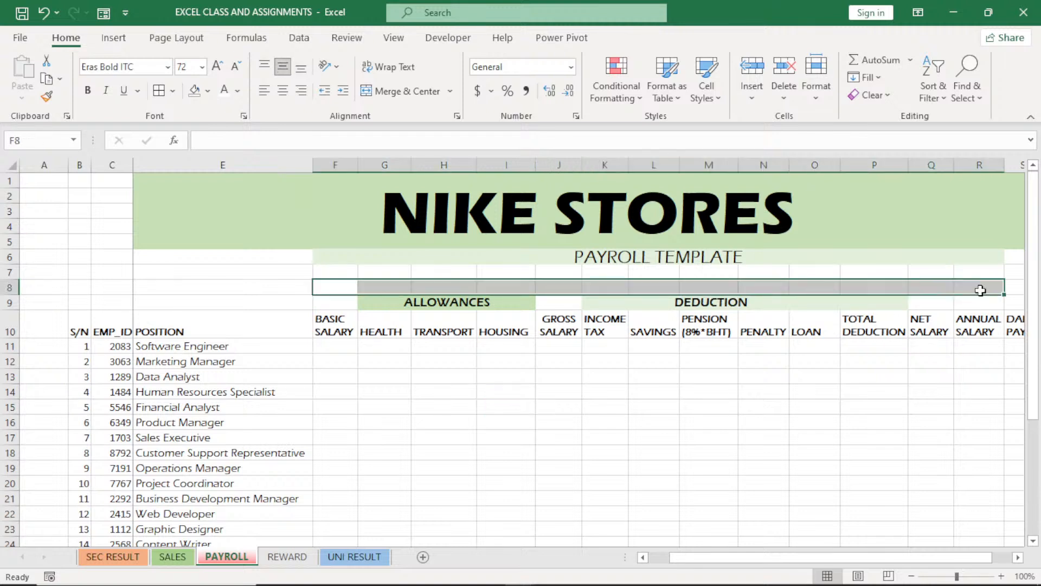
left_click(237, 66)
left_click(237, 66)
left_click(236, 65)
left_click(236, 66)
left_click(237, 66)
left_click(237, 66)
left_click(236, 65)
left_click(237, 66)
left_click(237, 66)
left_click(237, 66)
left_click(237, 66)
left_click(236, 66)
left_click(437, 361)
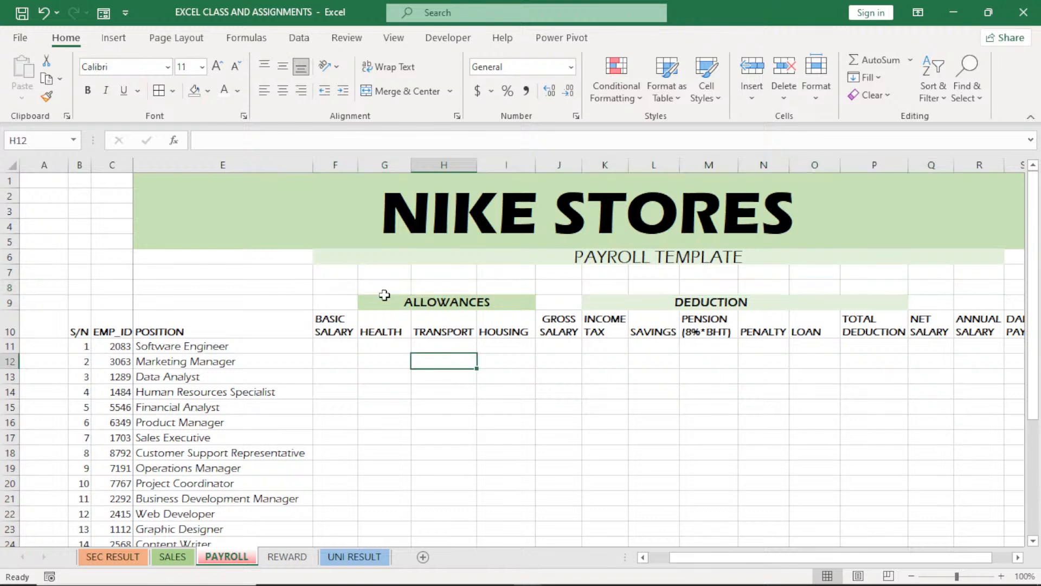
Format cells G8:M8 as percentages
left_click(383, 290)
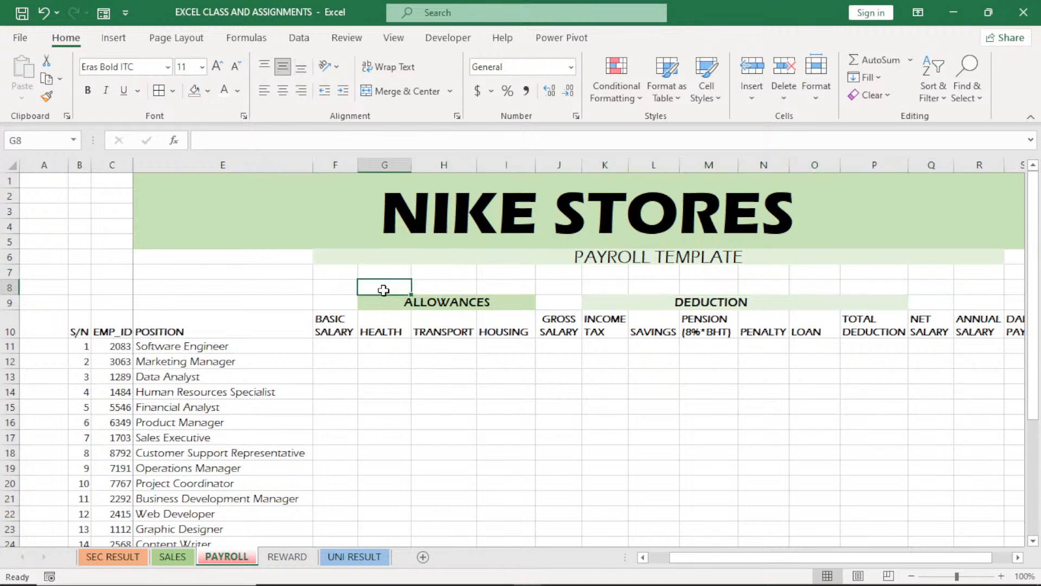
left_click_drag(384, 290, 735, 287)
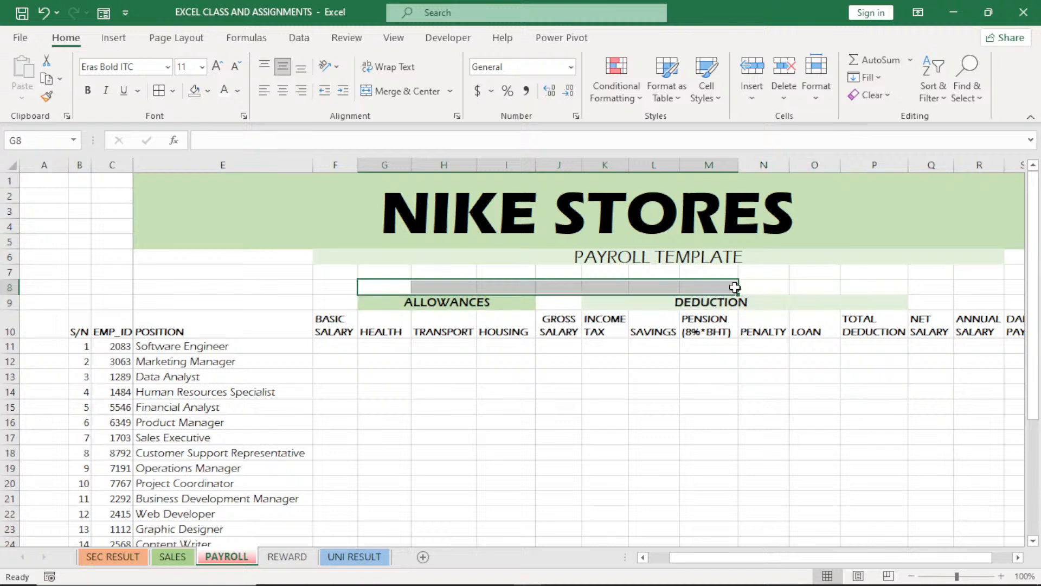
left_click(508, 91)
Enter the allowance rates in row 8: 12.5% for HEALTH, 9.5% for TRANSPORT and 15% for HOUSING
left_click(389, 288)
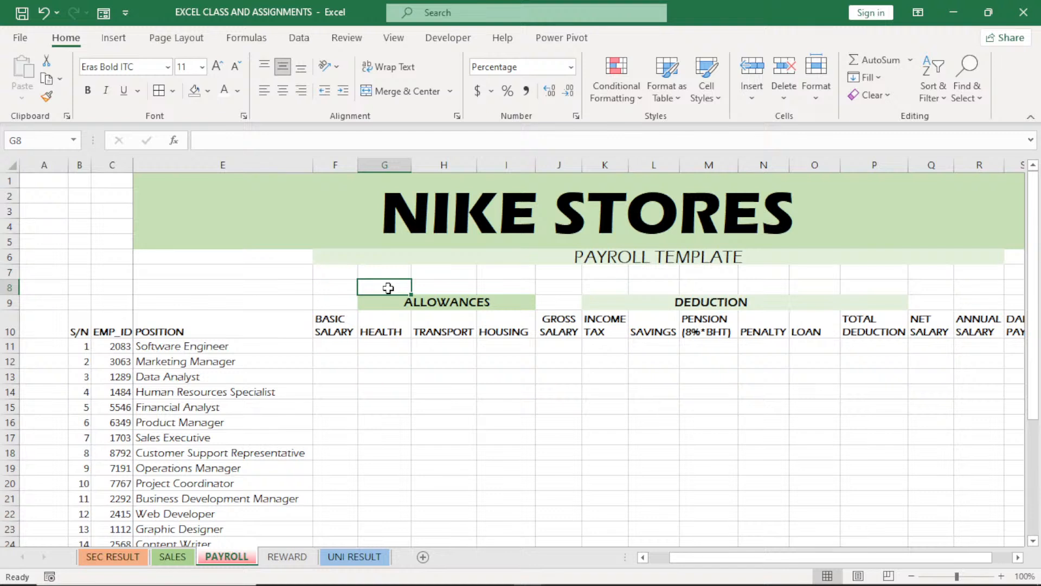
type("12")
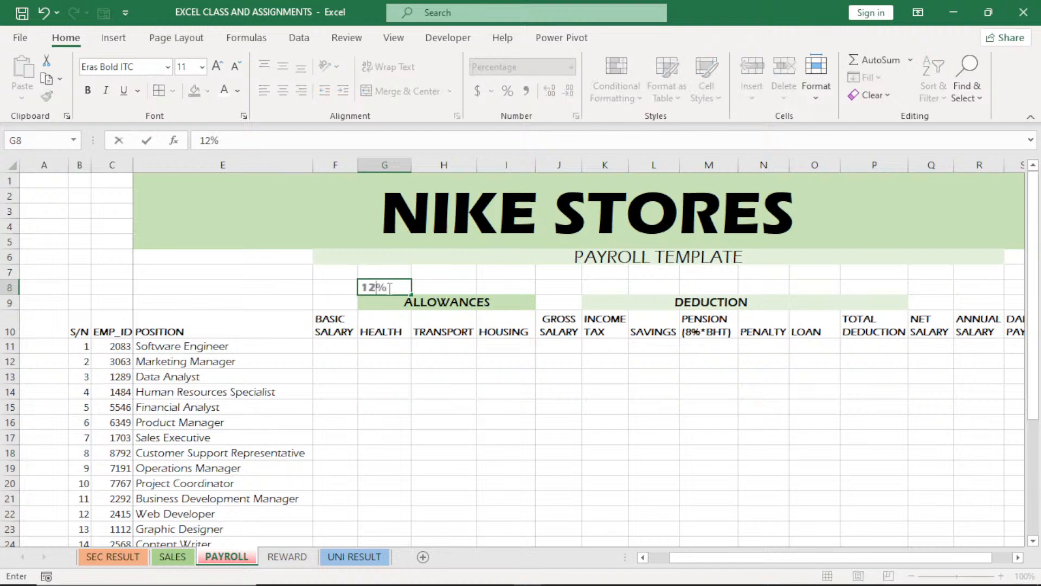
type(".5")
key("Tab")
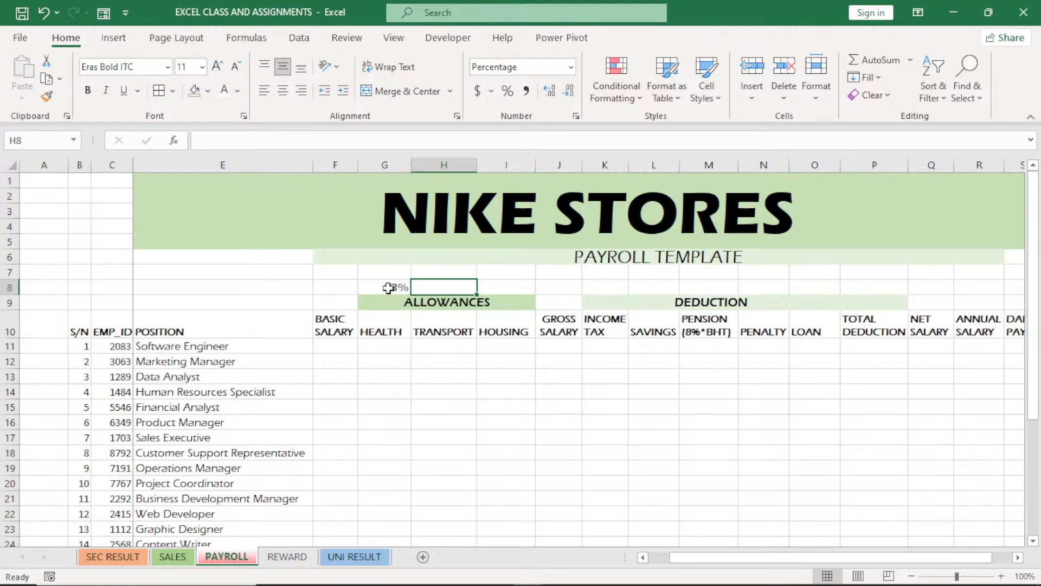
type("9.5")
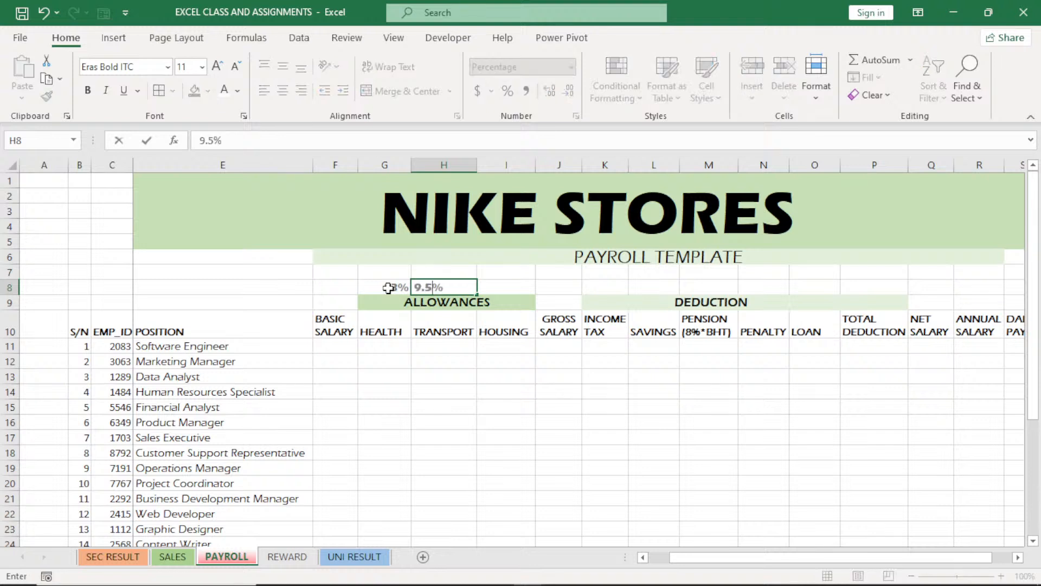
key("Tab")
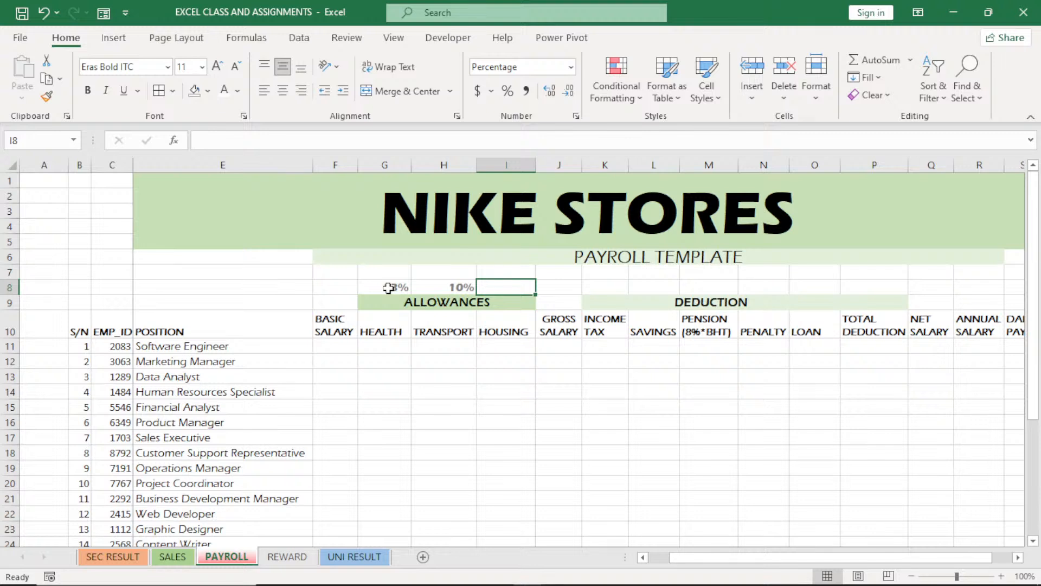
type("15")
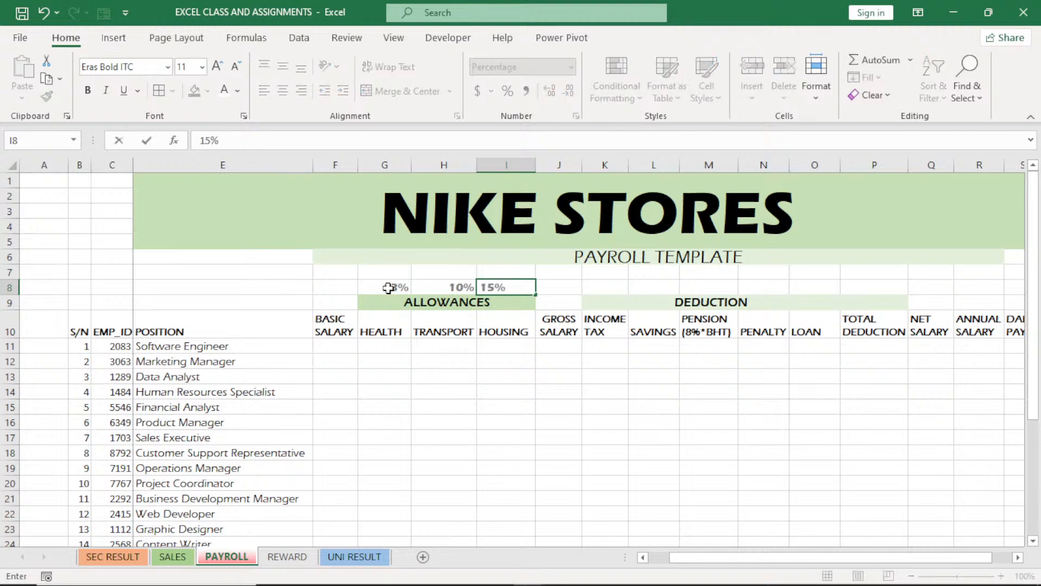
key("Tab")
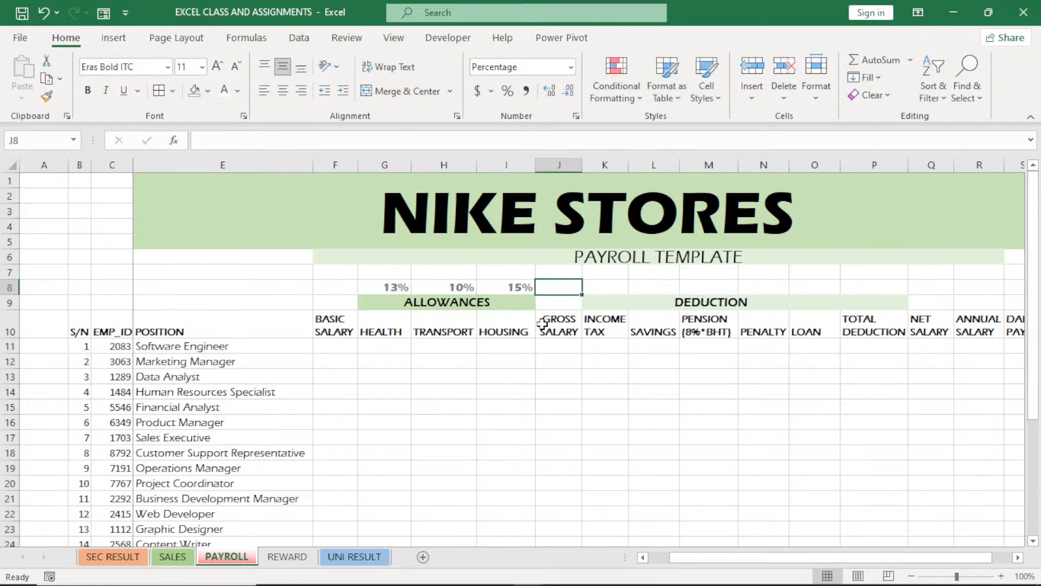
Enter the deduction rates in row 8: 13% for INCOME TAX, 10% for SAVINGS and 8 for PENSION
left_click(608, 287)
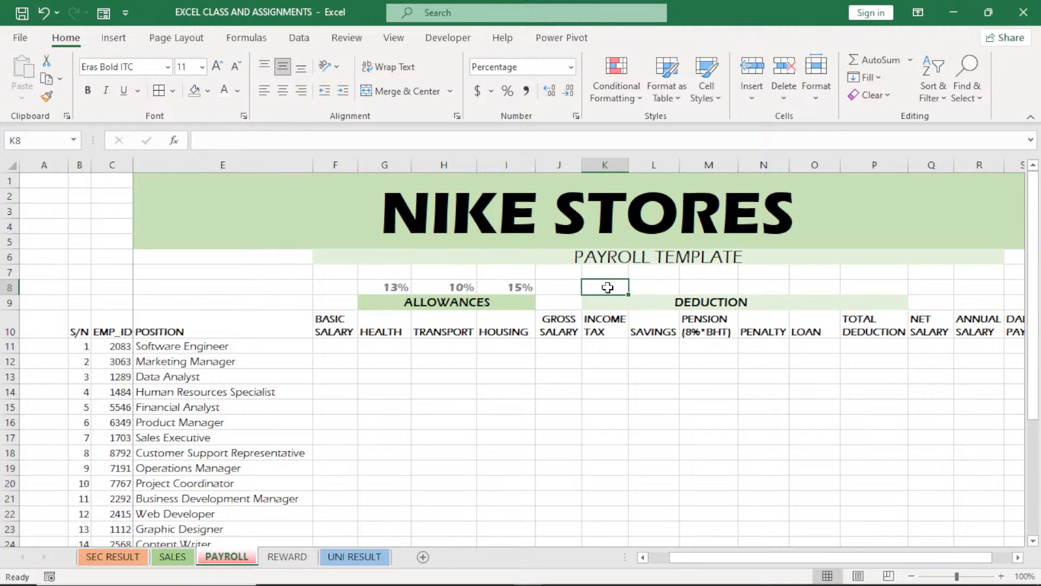
type("13")
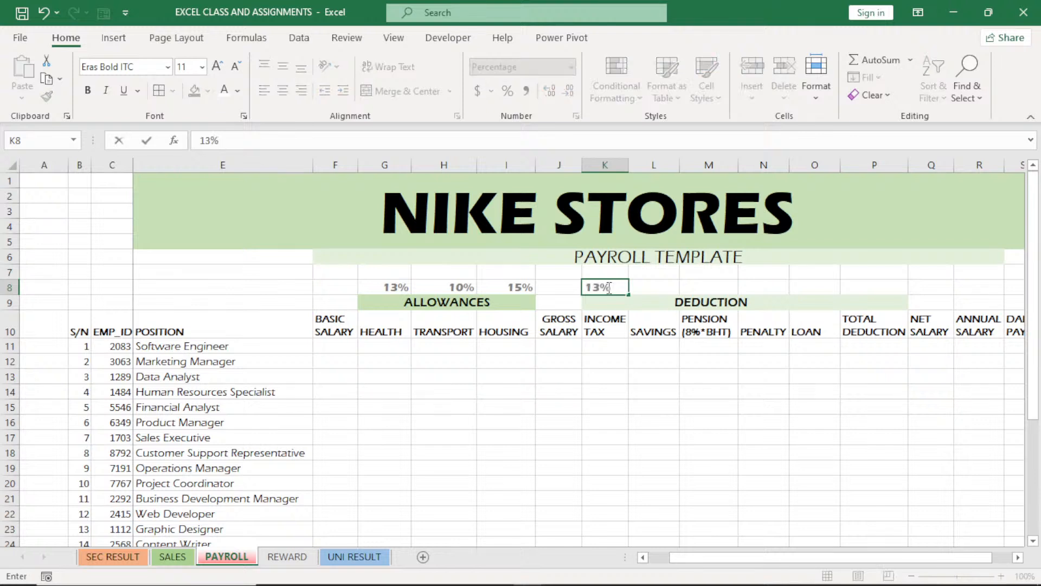
key("Tab")
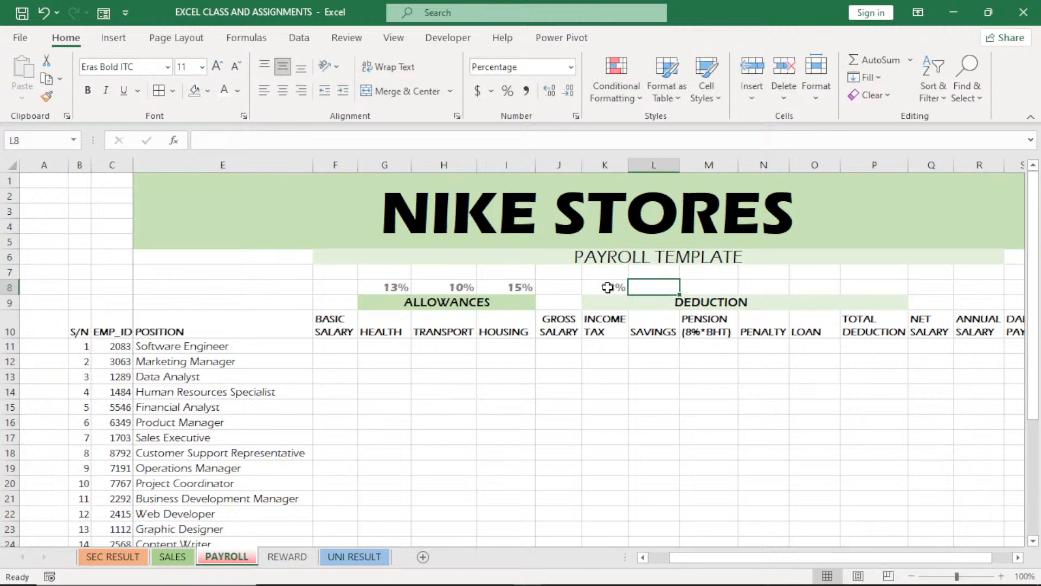
type("10")
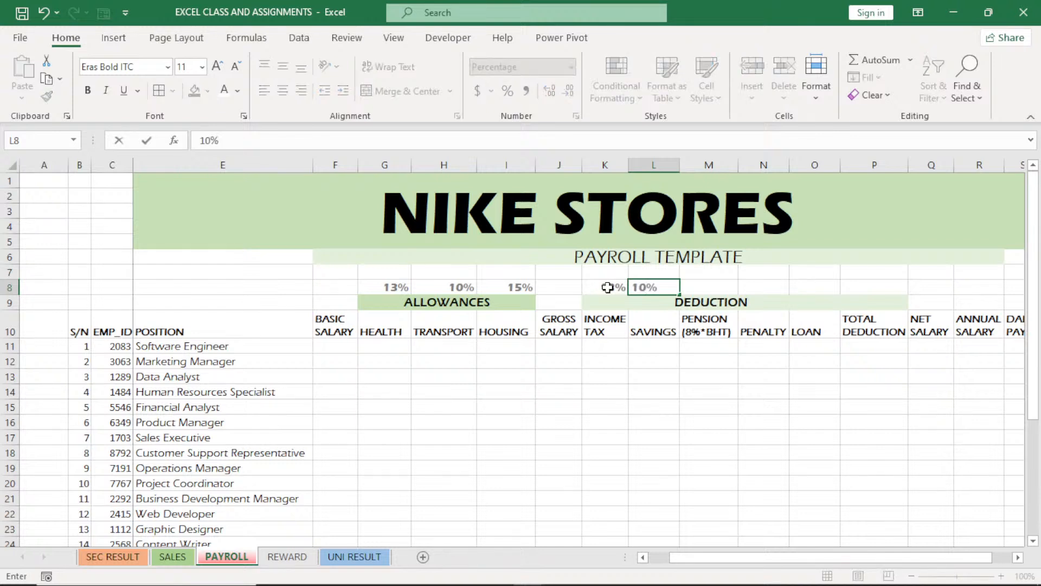
double_click(707, 286)
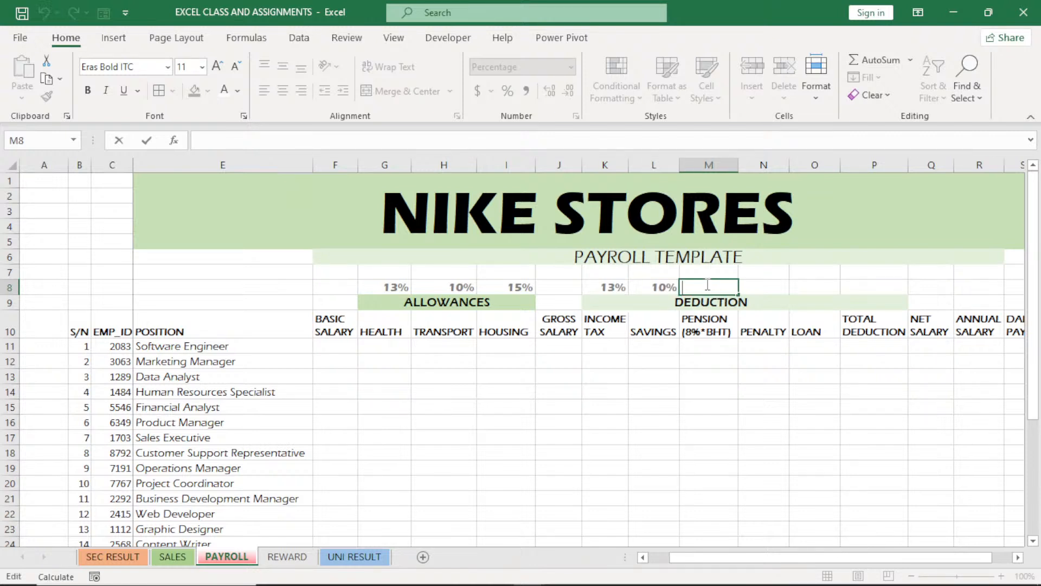
type("8")
Correct the PENSION rate in cell M8 to 8%
double_click(614, 288)
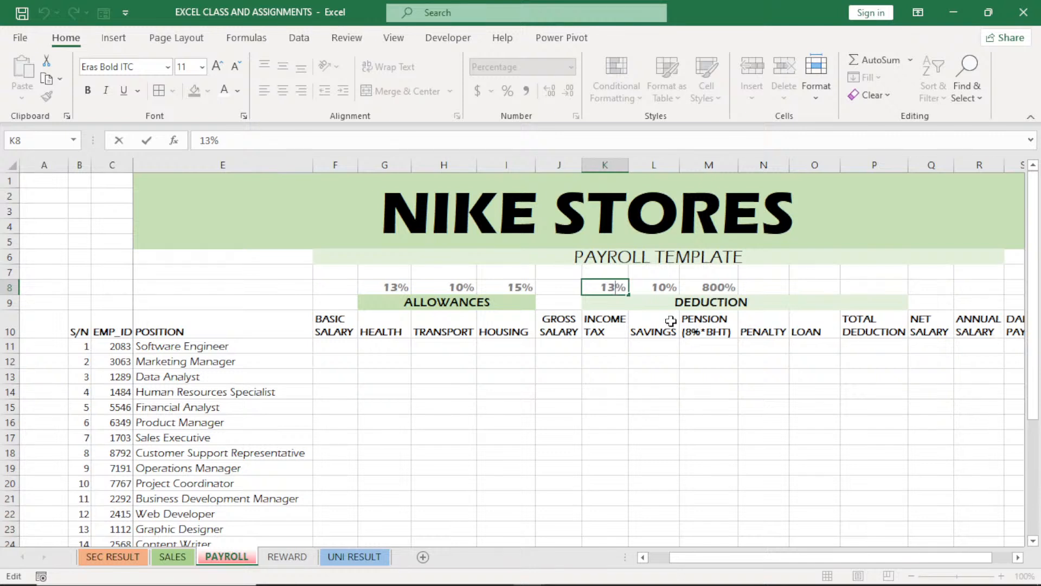
left_click(697, 286)
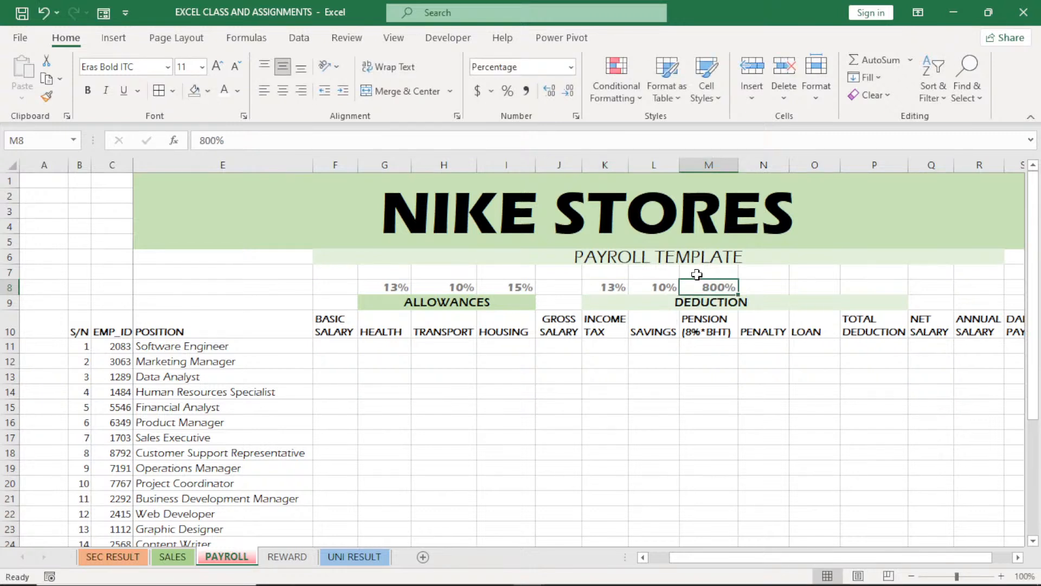
double_click(723, 288)
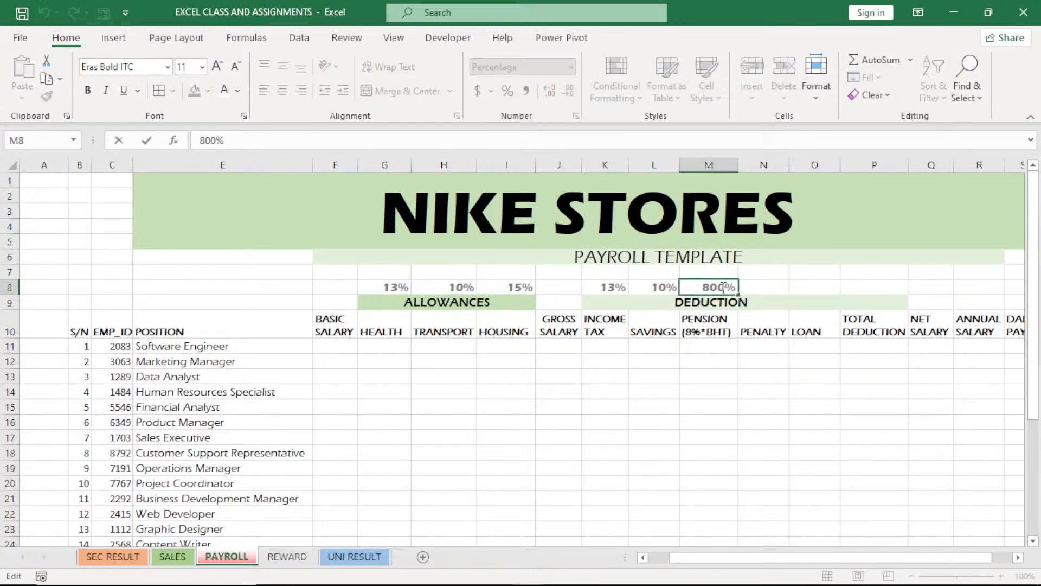
key("BackSpace")
key("BackSpace")
left_click(636, 359)
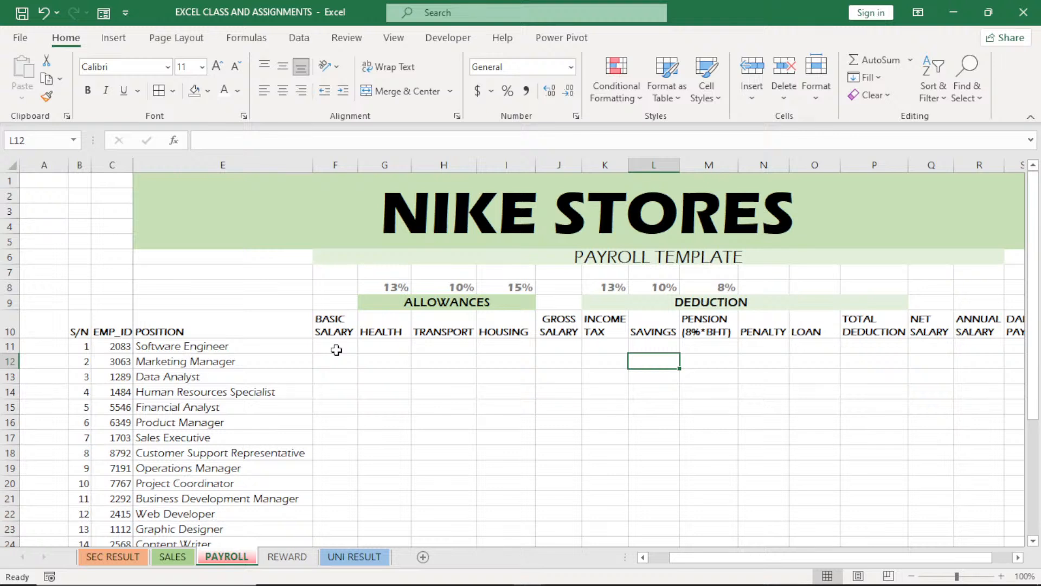
Calculate the first employee's HEALTH allowance in G11 with the formula =F11*G8
left_click(378, 345)
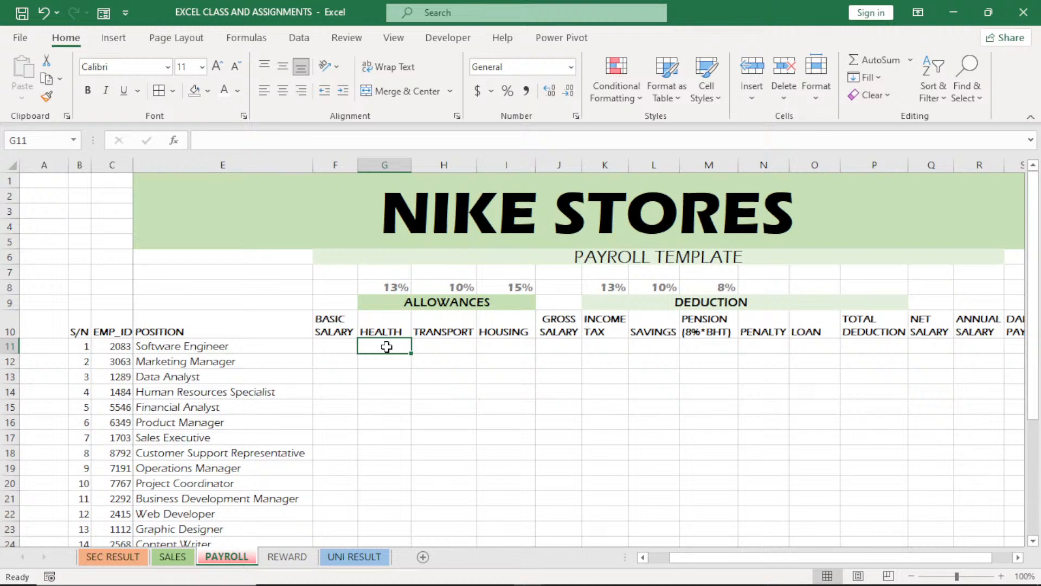
type("=")
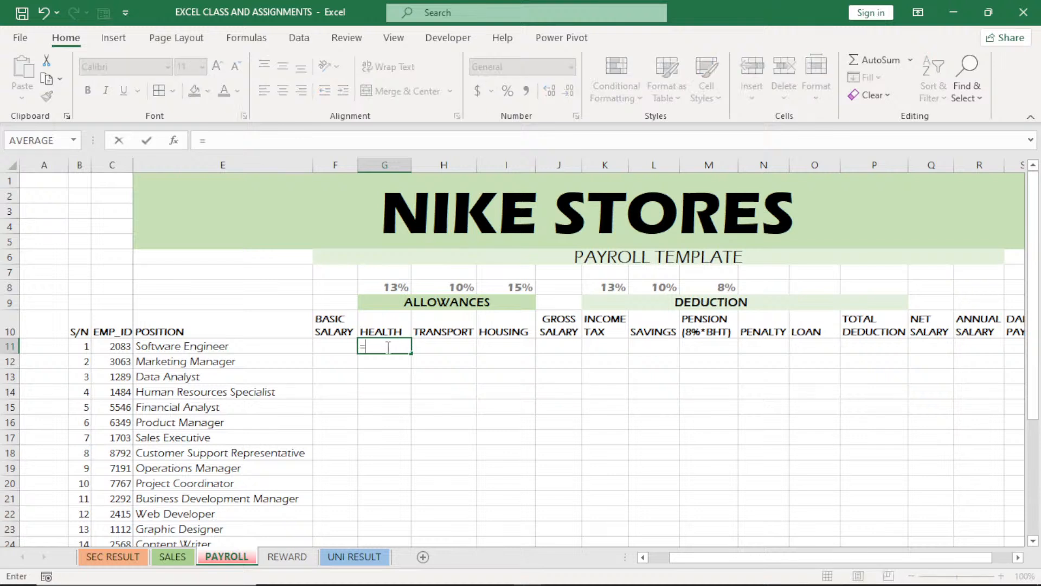
left_click(339, 346)
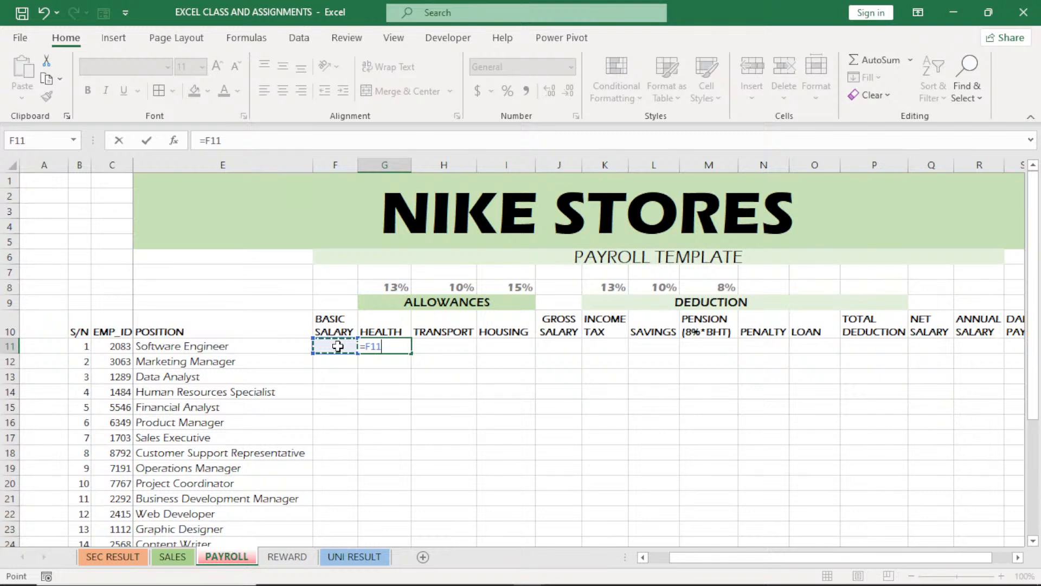
type("*")
left_click(393, 288)
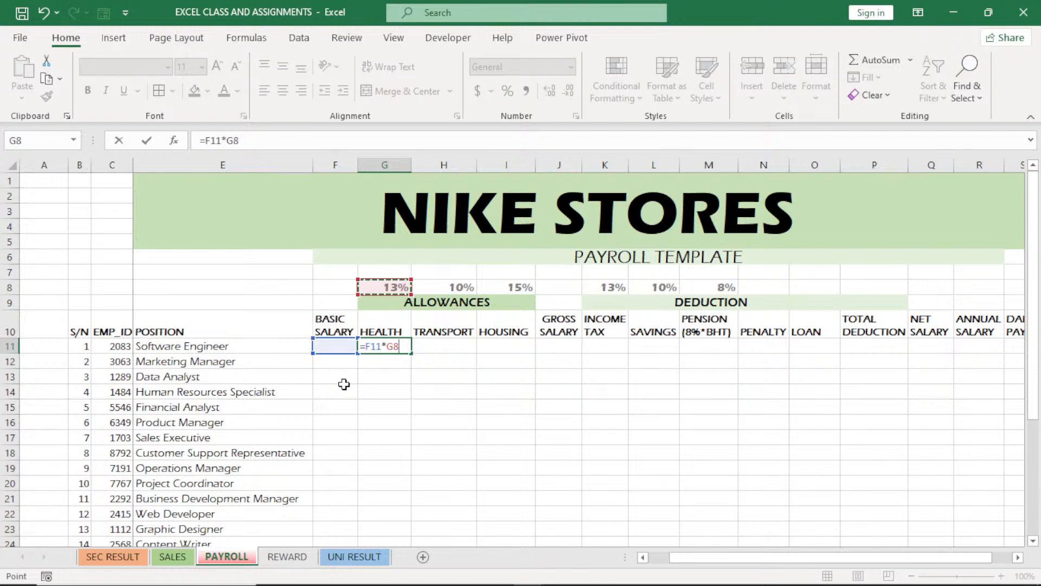
key("Return")
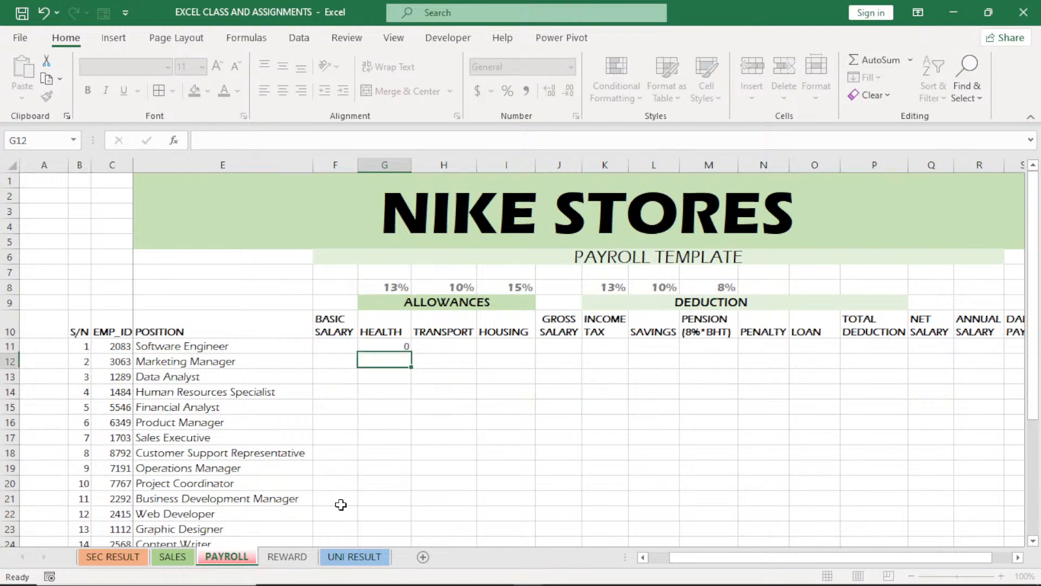
Try filling the HEALTH formula from G11 down the column and inspect the copied formula in G12
left_click(392, 348)
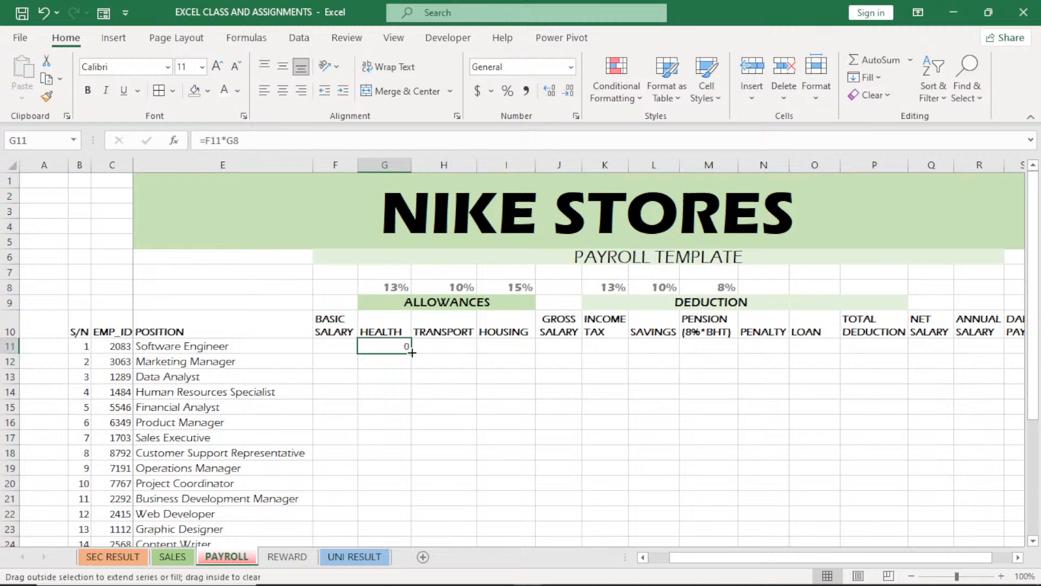
double_click(412, 353)
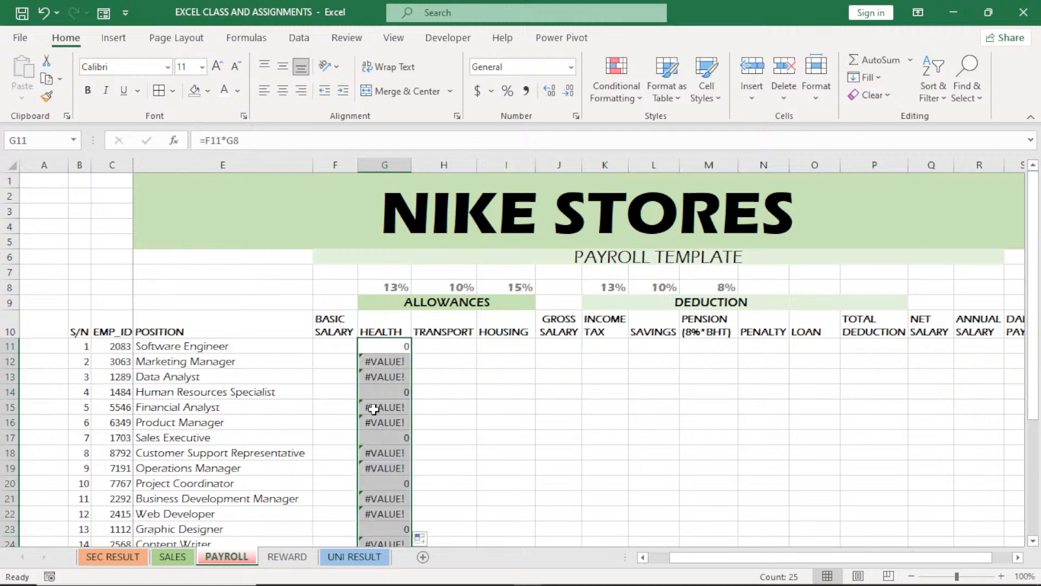
double_click(384, 361)
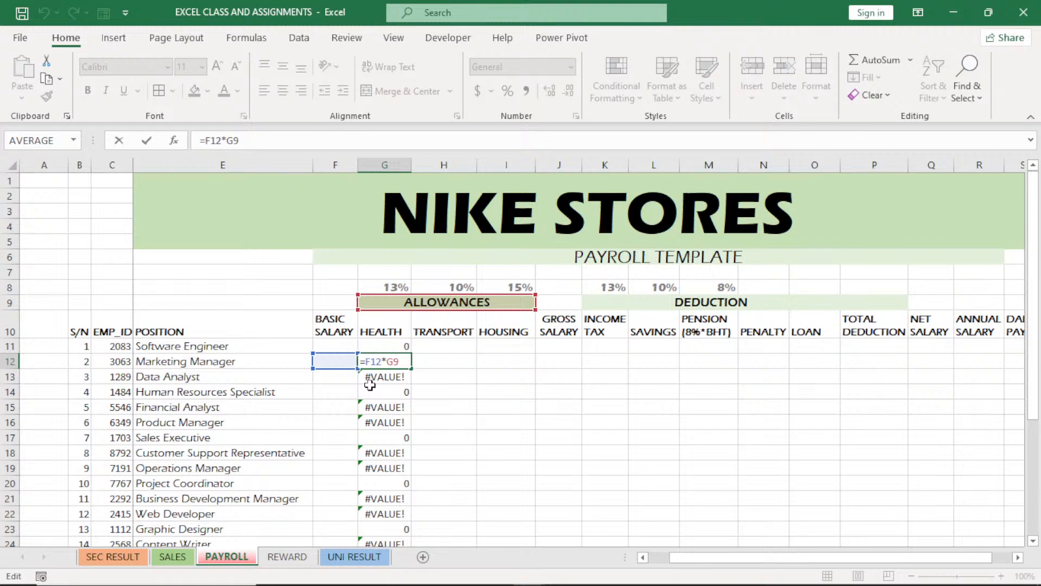
key("Return")
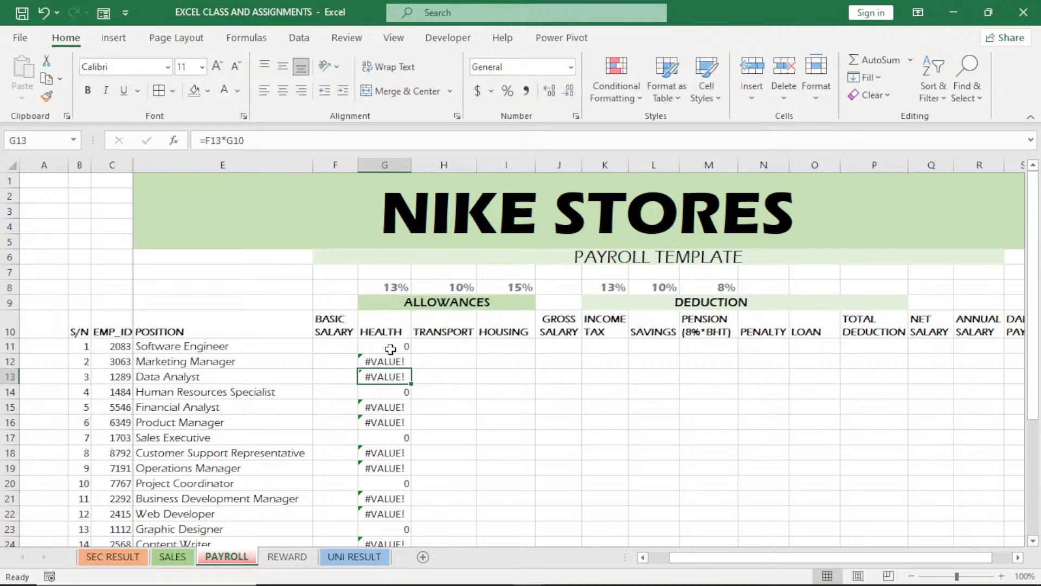
Make the HEALTH rate reference in G11 absolute so that the formula reads =F11*$G$8
left_click(390, 349)
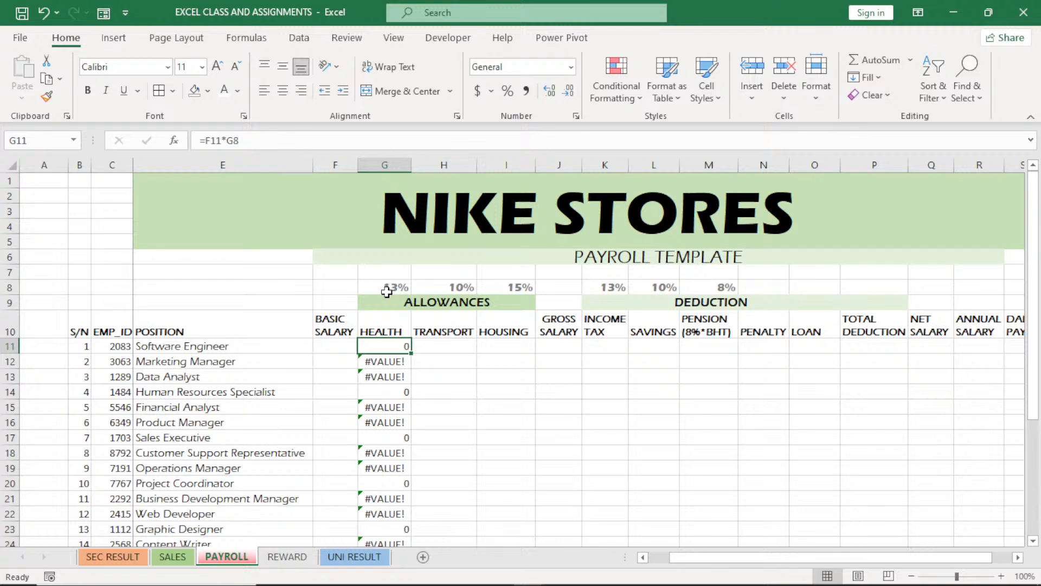
double_click(388, 342)
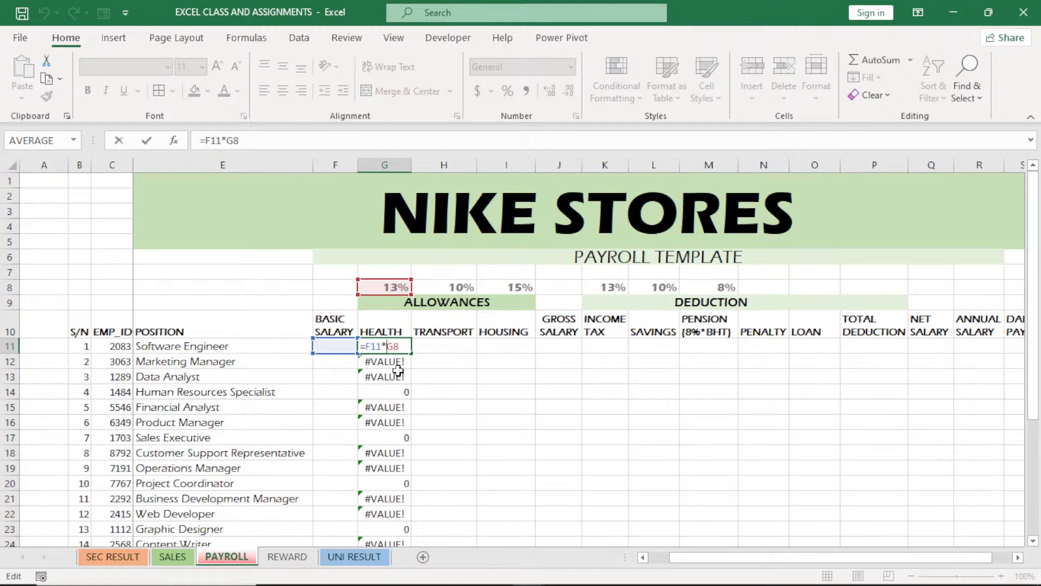
type("$G%")
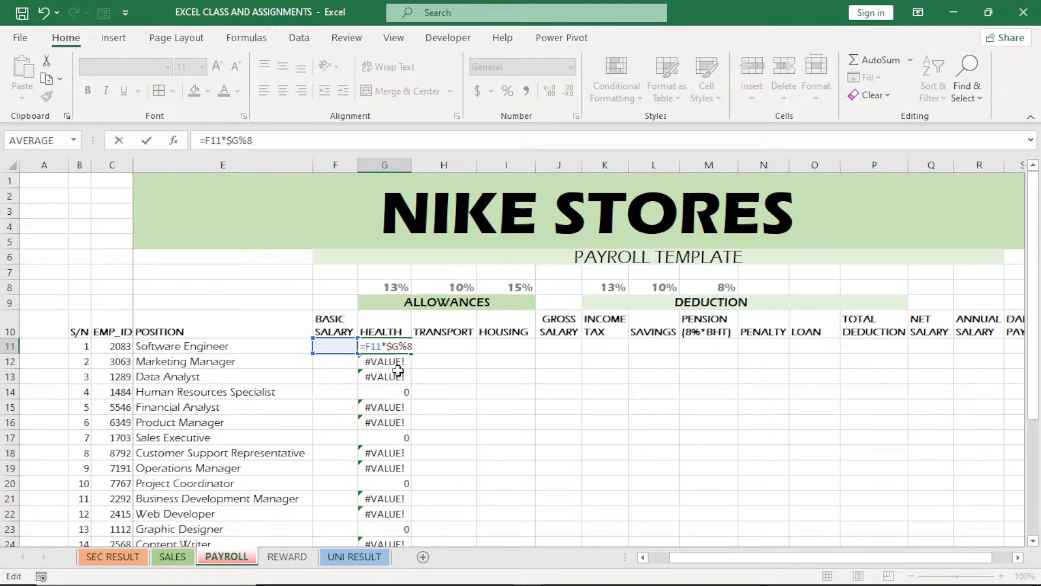
key("BackSpace")
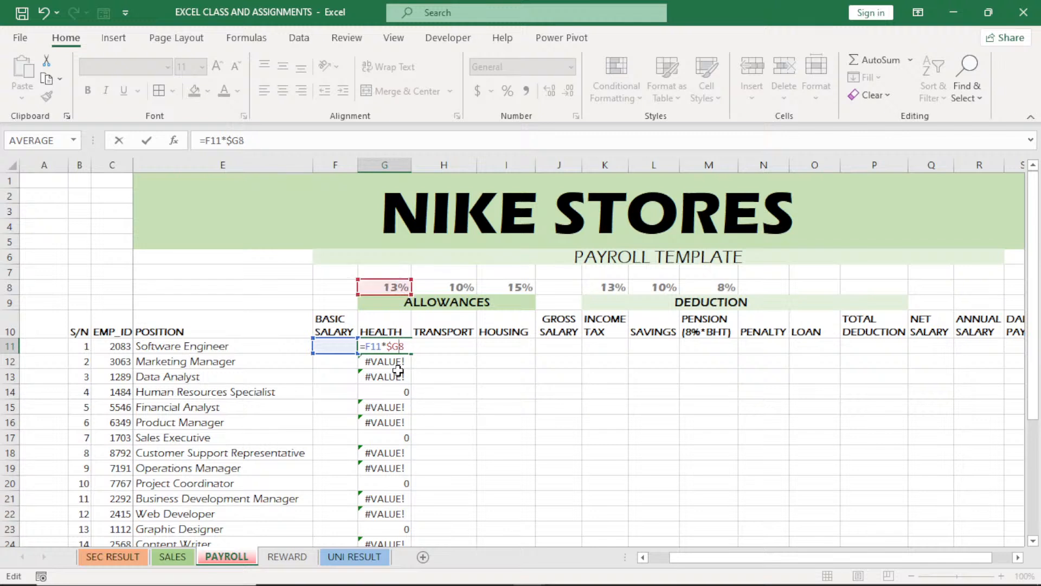
type("$")
key("Return")
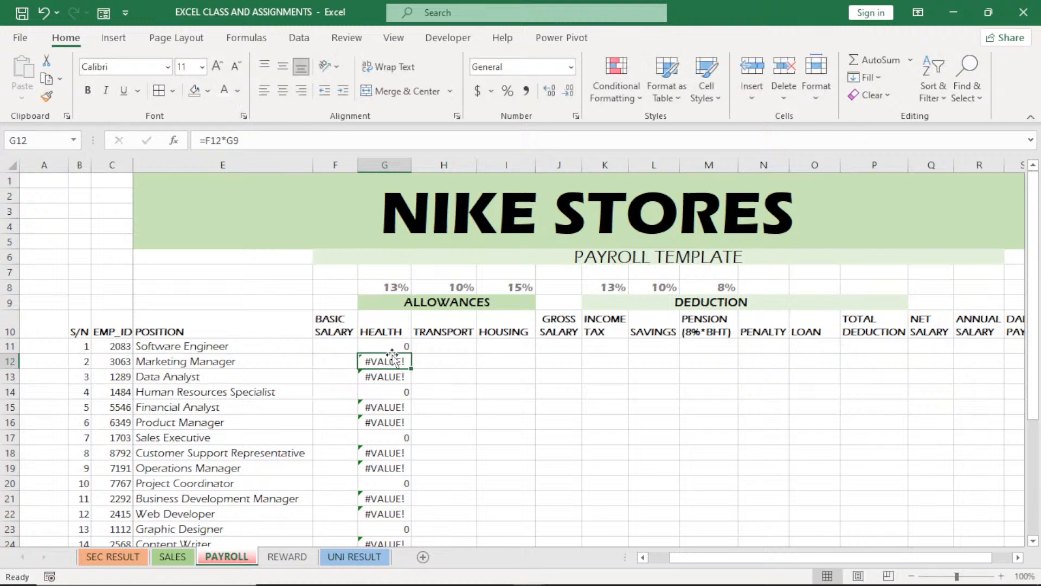
Fill the corrected HEALTH formula from G11 down for all employees and check the copied formula in G16
key("Up")
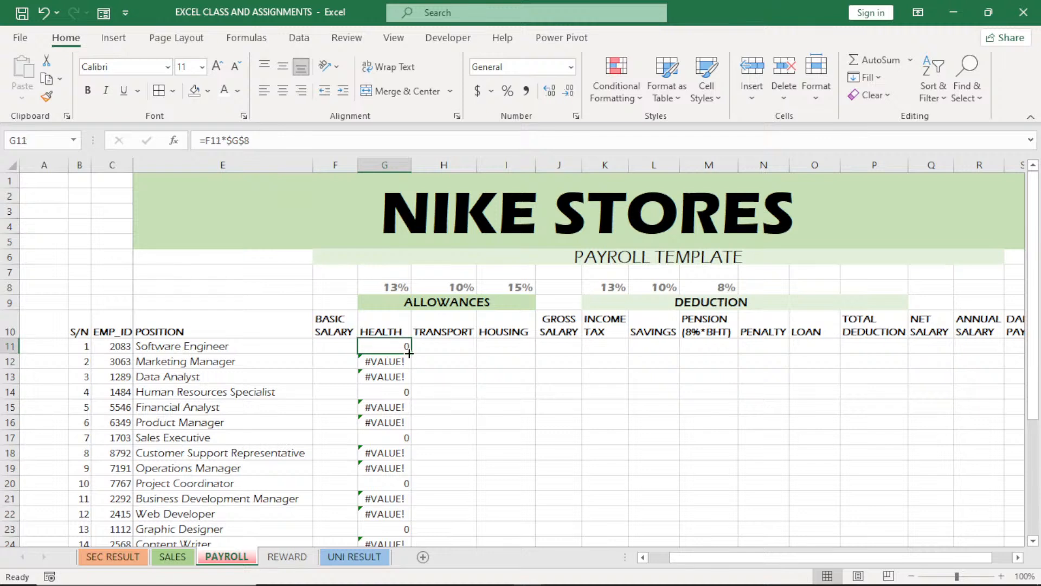
double_click(409, 353)
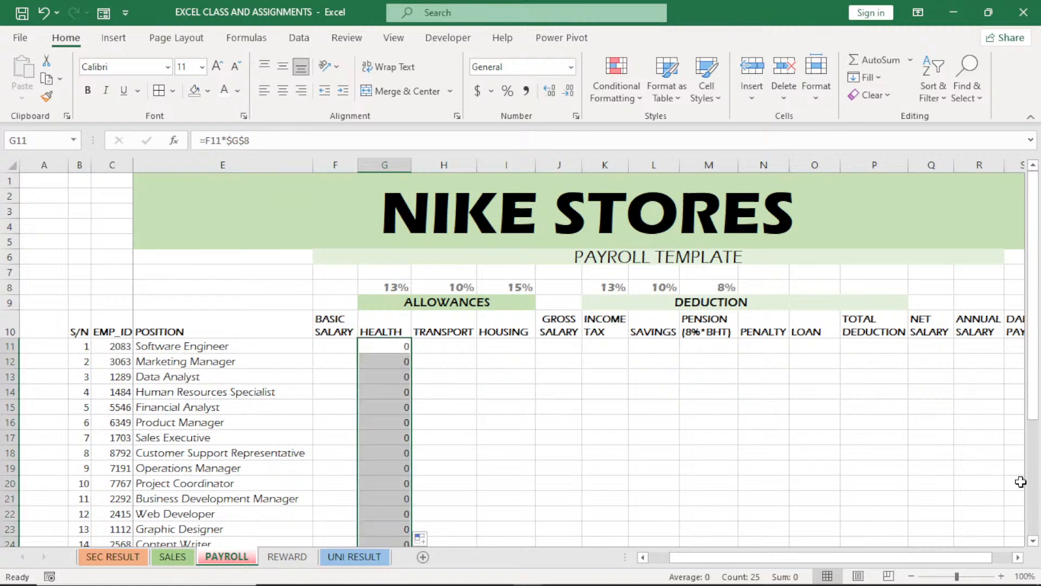
left_click(1033, 541)
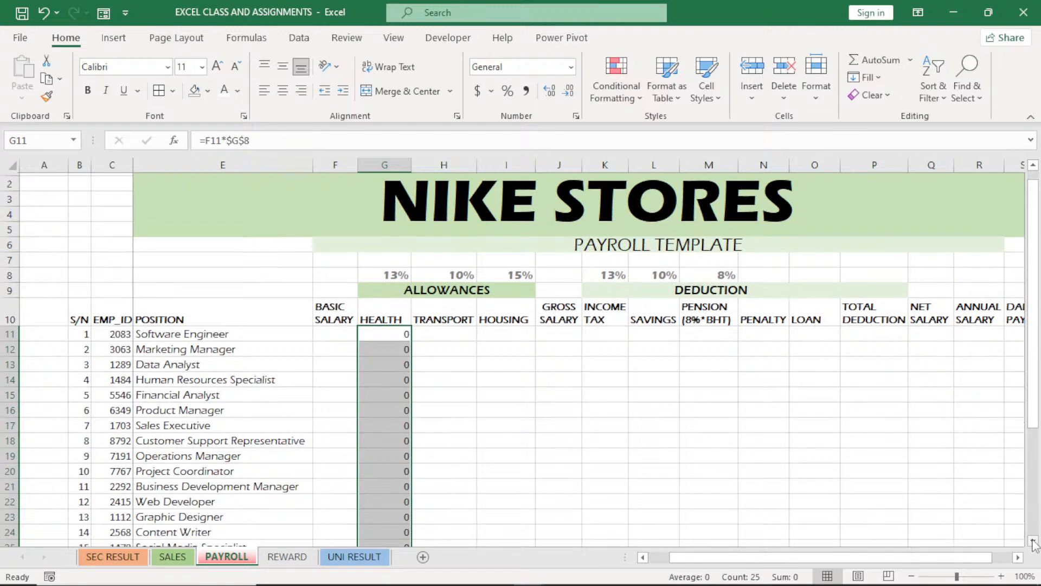
left_click(1033, 541)
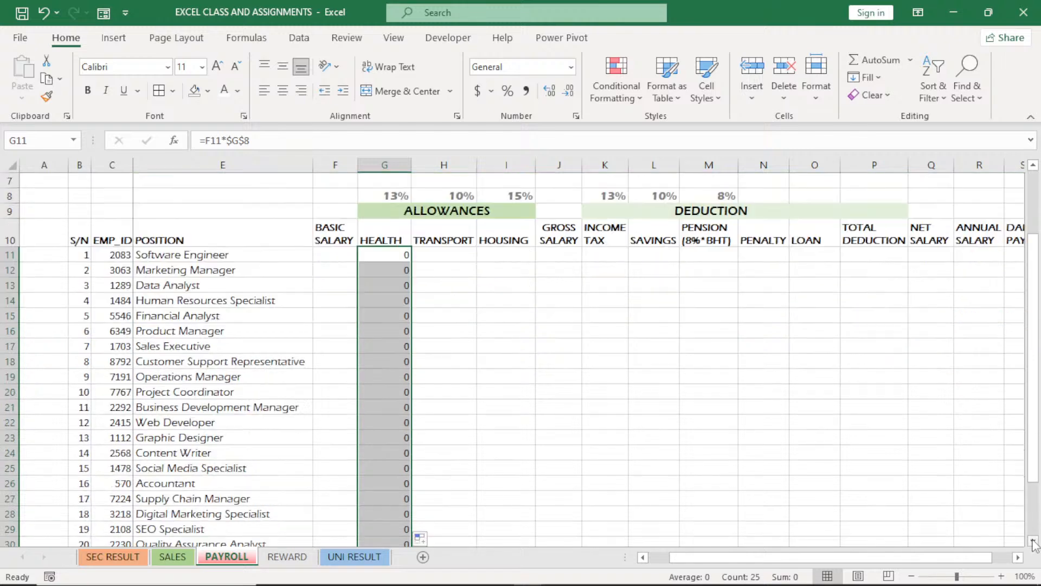
left_click(1033, 541)
double_click(387, 316)
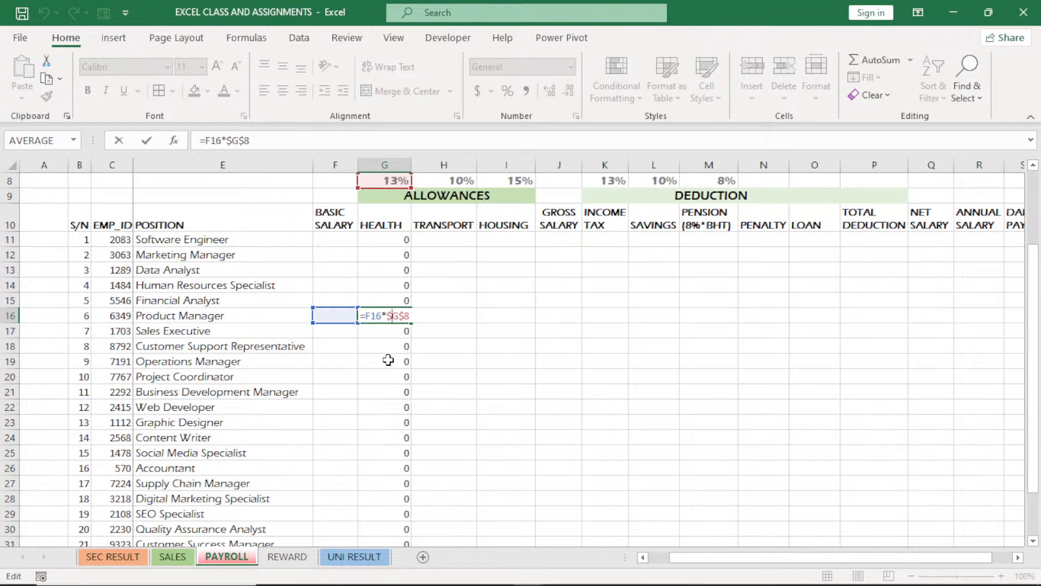
key("Return")
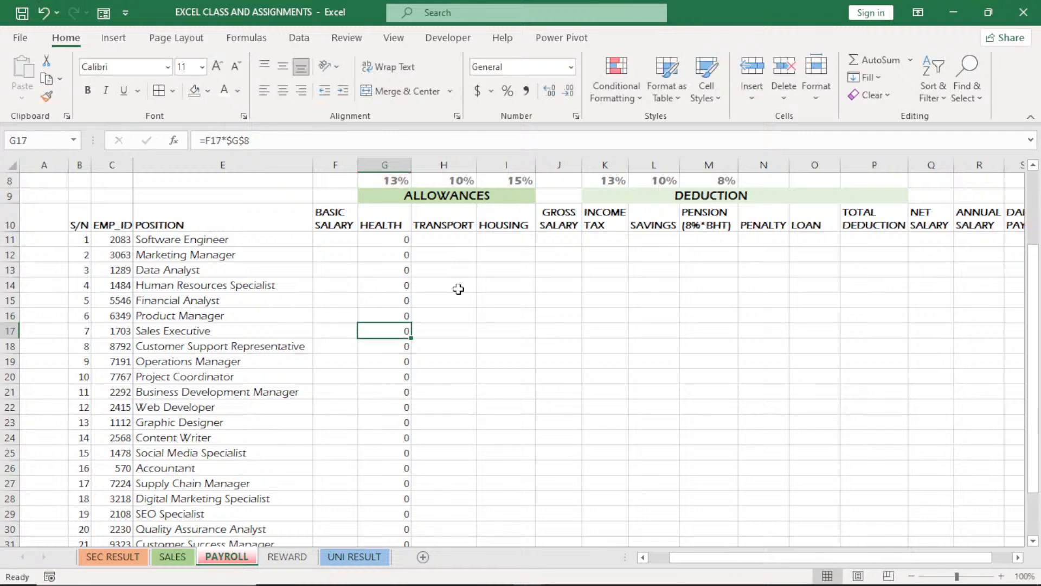
Calculate the TRANSPORT allowance in H11 with =F11*$H$8 and fill the formula down for all employees
left_click(448, 241)
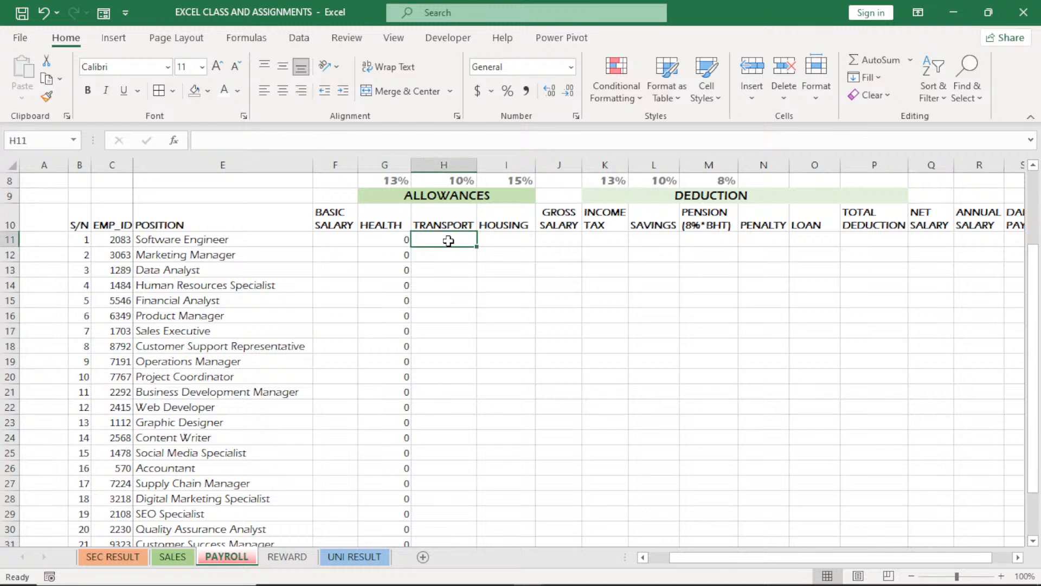
type("=")
left_click(340, 240)
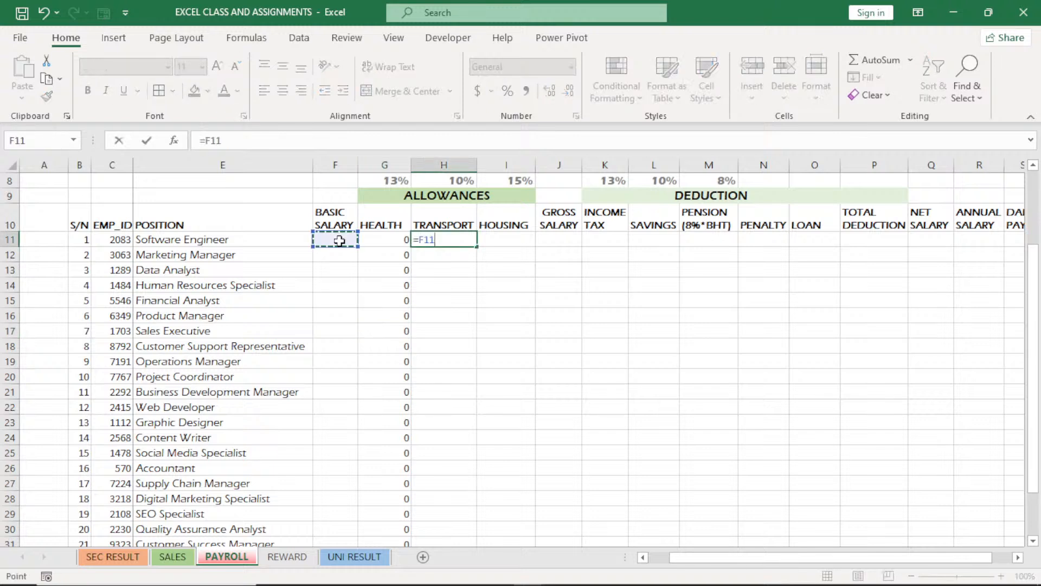
type("*")
left_click(458, 181)
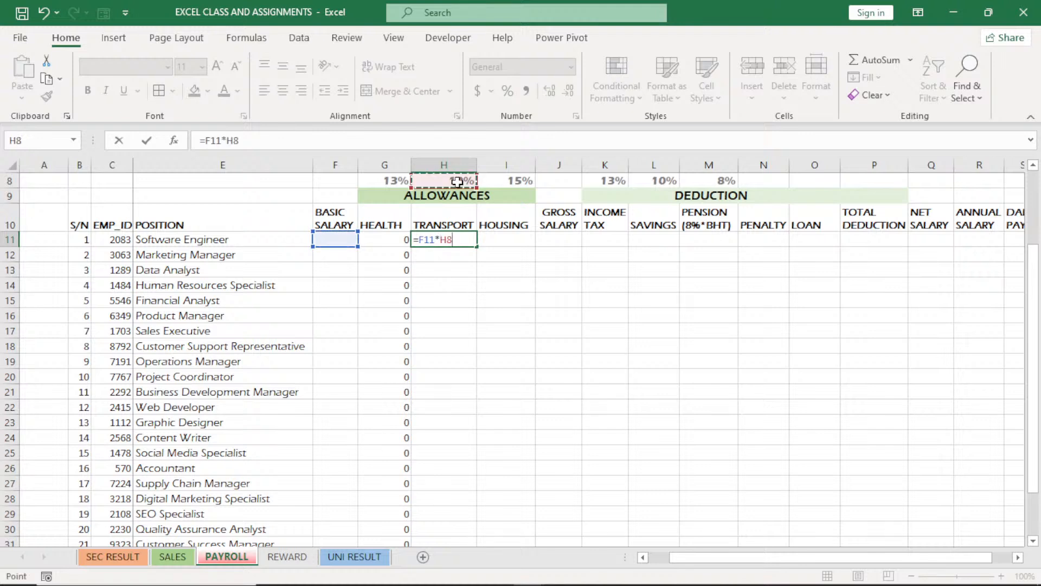
left_click(446, 239)
key("F4")
key("Return")
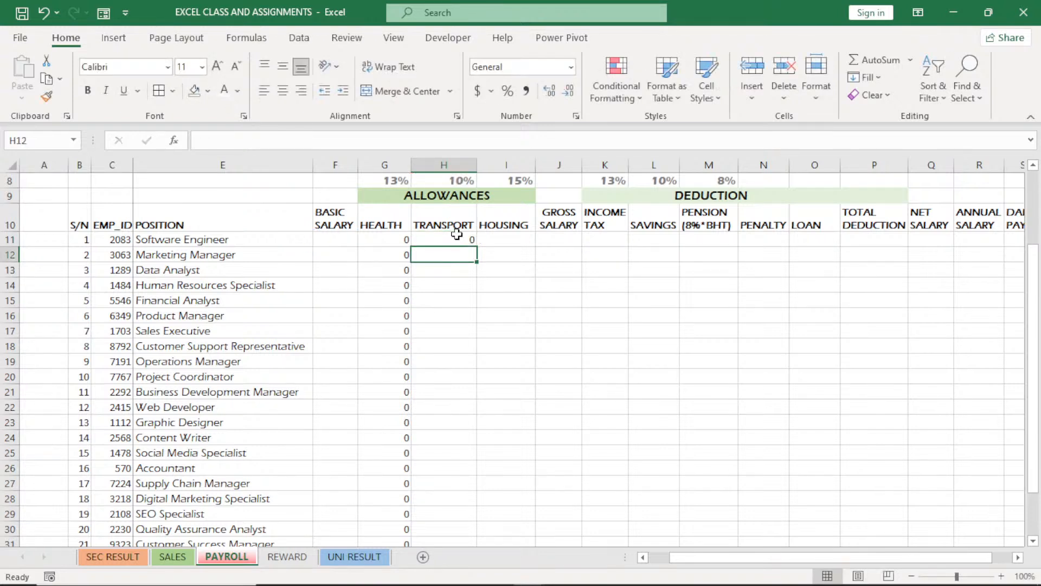
left_click(457, 234)
double_click(476, 246)
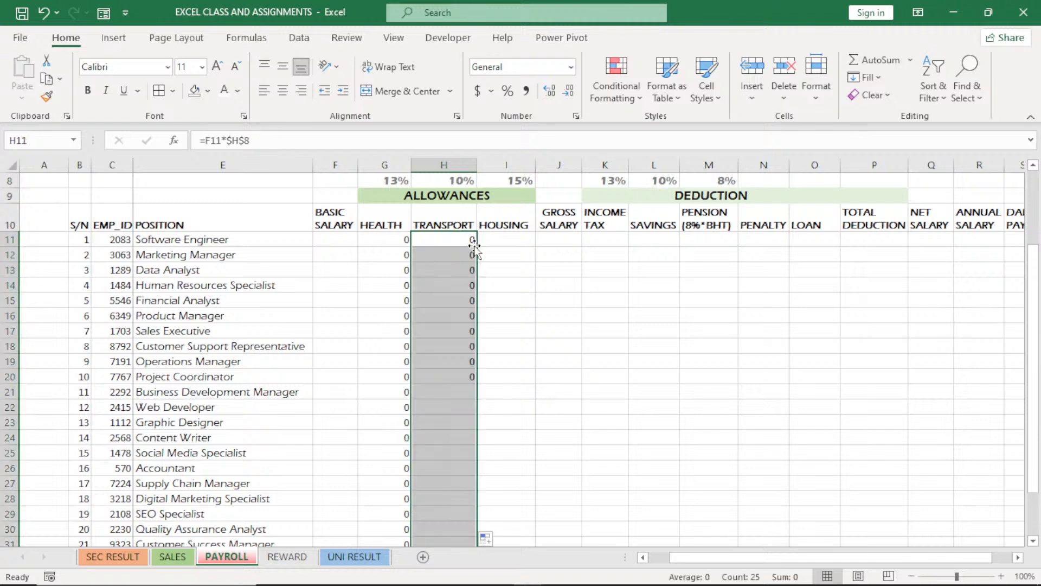
Calculate the HOUSING allowance in I11 with =F11*$I$8 and fill the formula down for all employees
left_click(498, 239)
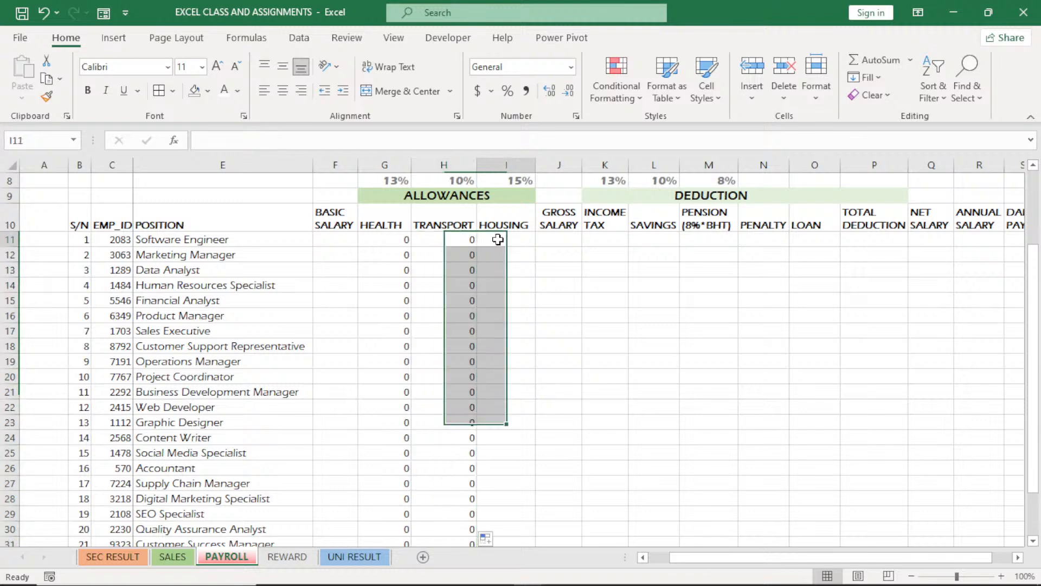
type("=")
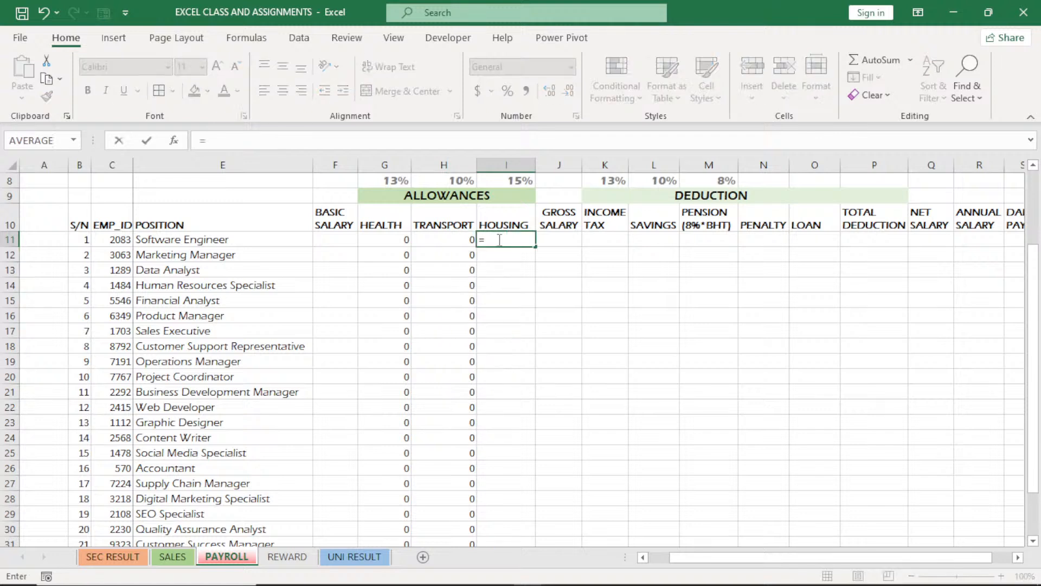
left_click(323, 240)
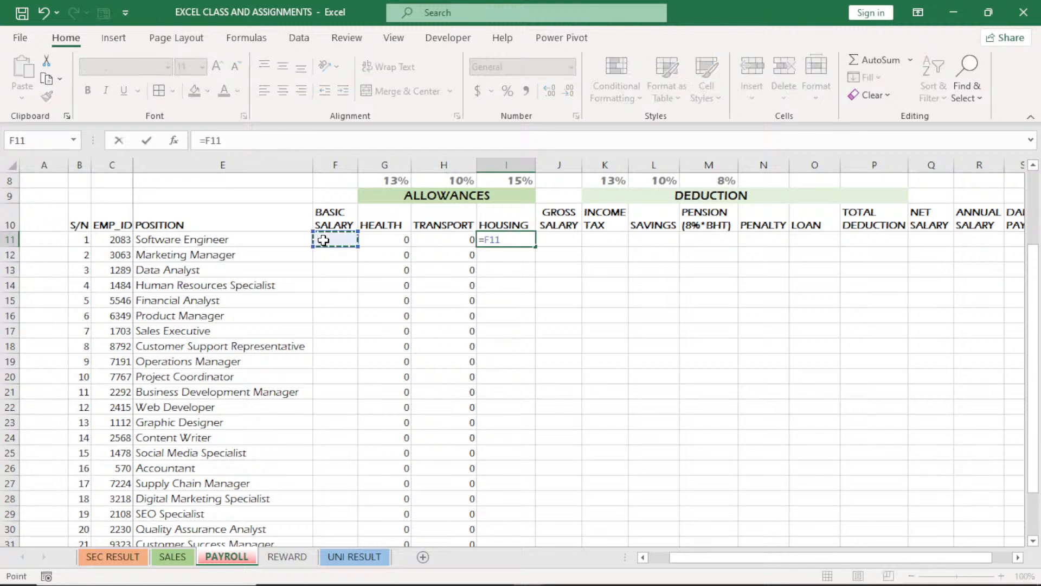
type("*")
left_click(516, 181)
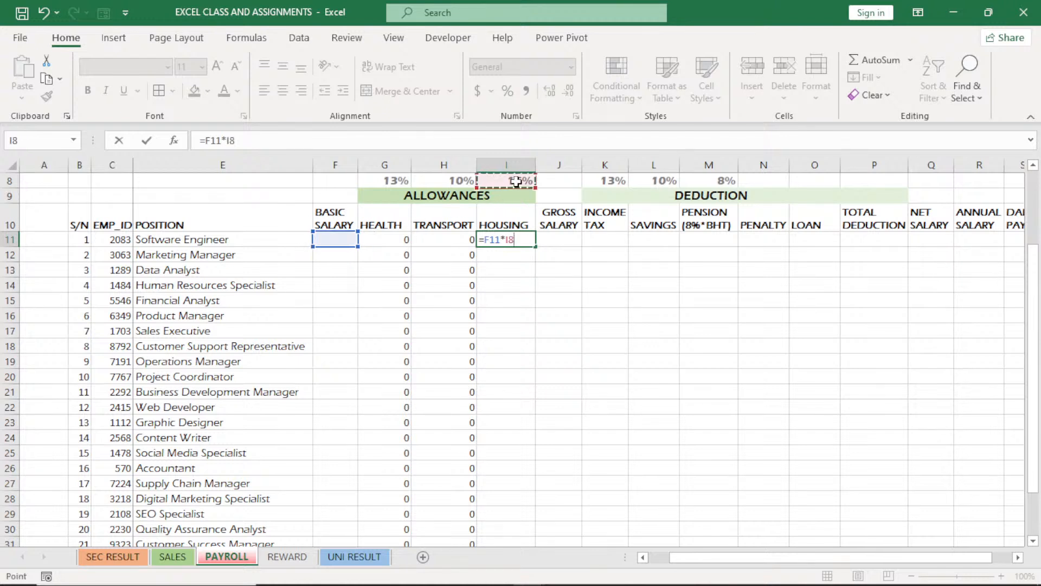
left_click(510, 240)
key("Return")
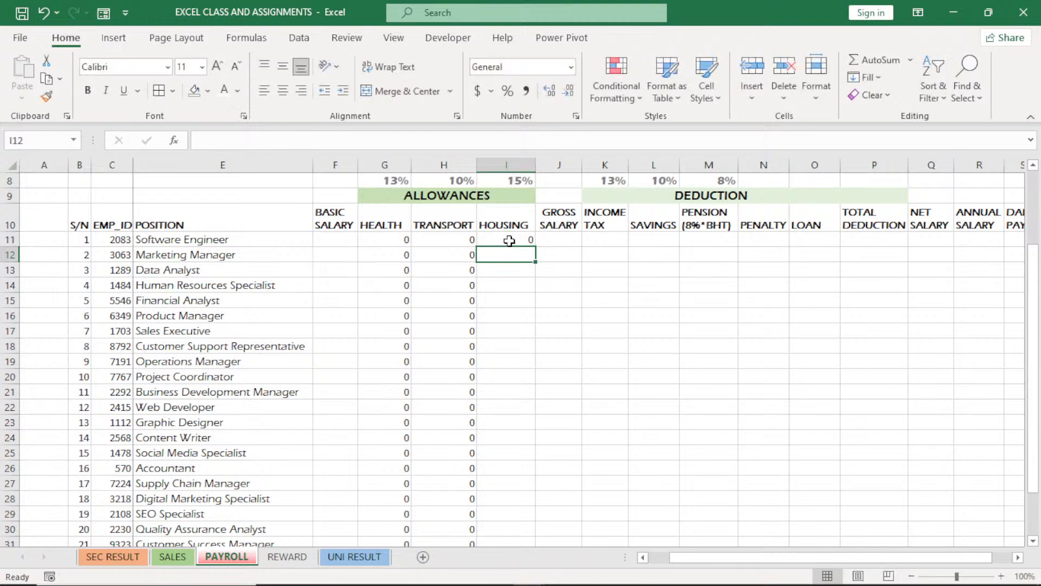
left_click(510, 241)
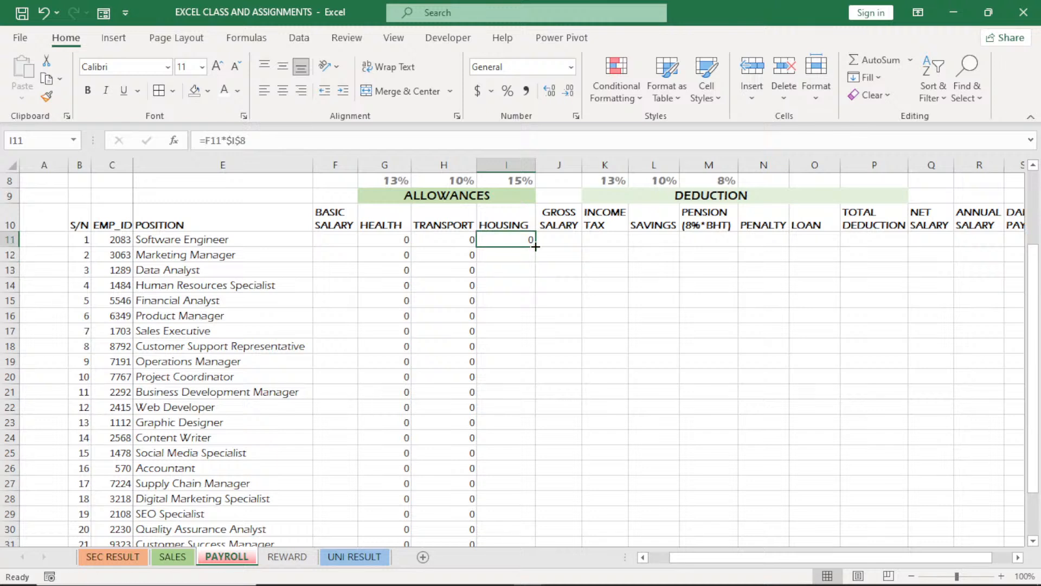
double_click(535, 247)
left_click(568, 239)
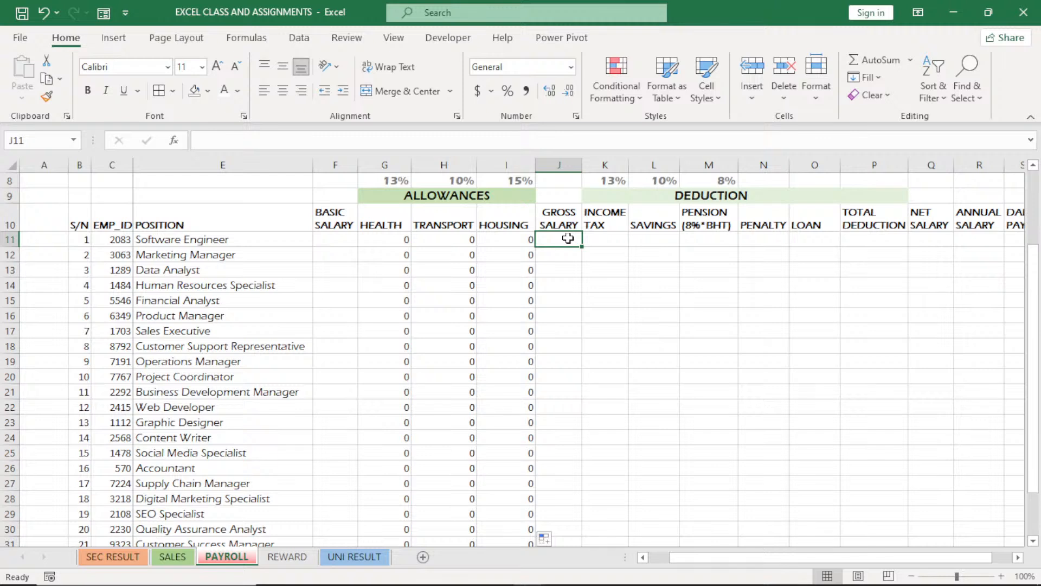
type("=")
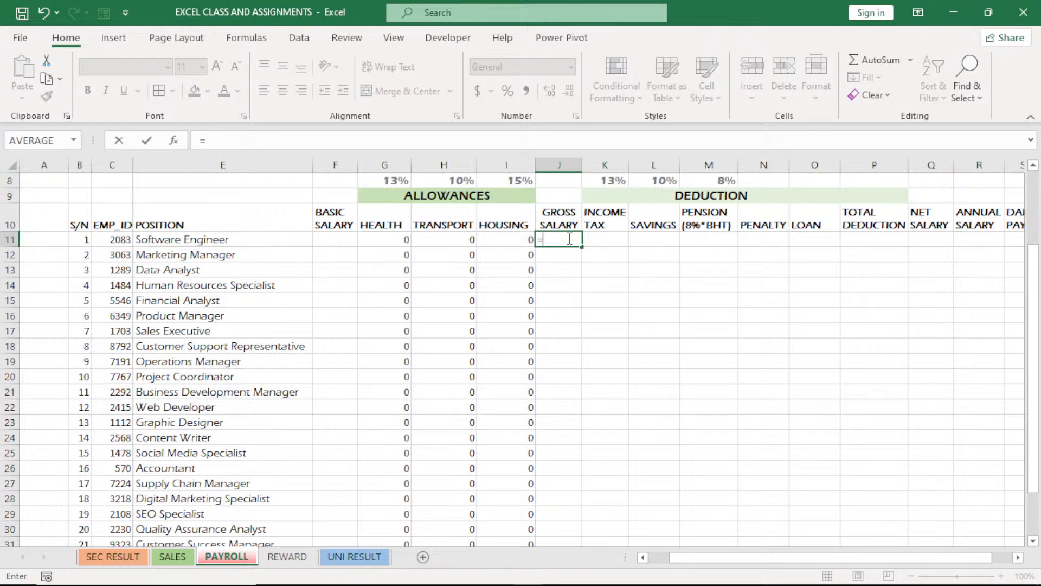
key("Escape")
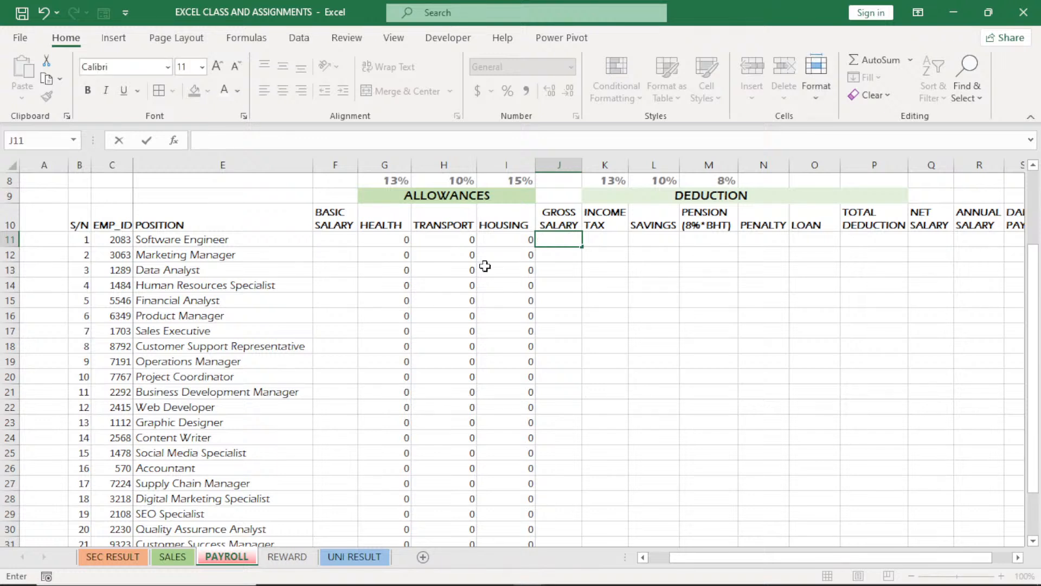
left_click(485, 265)
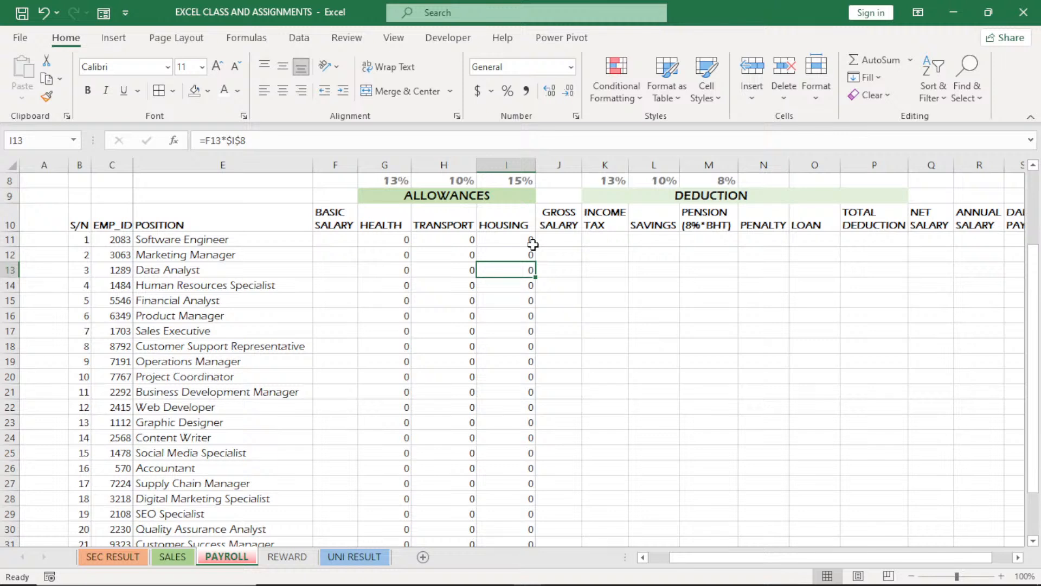
Calculate the GROSS SALARY in J11 by using AutoSum on the basic salary and allowances in F11:I11
left_click(324, 238)
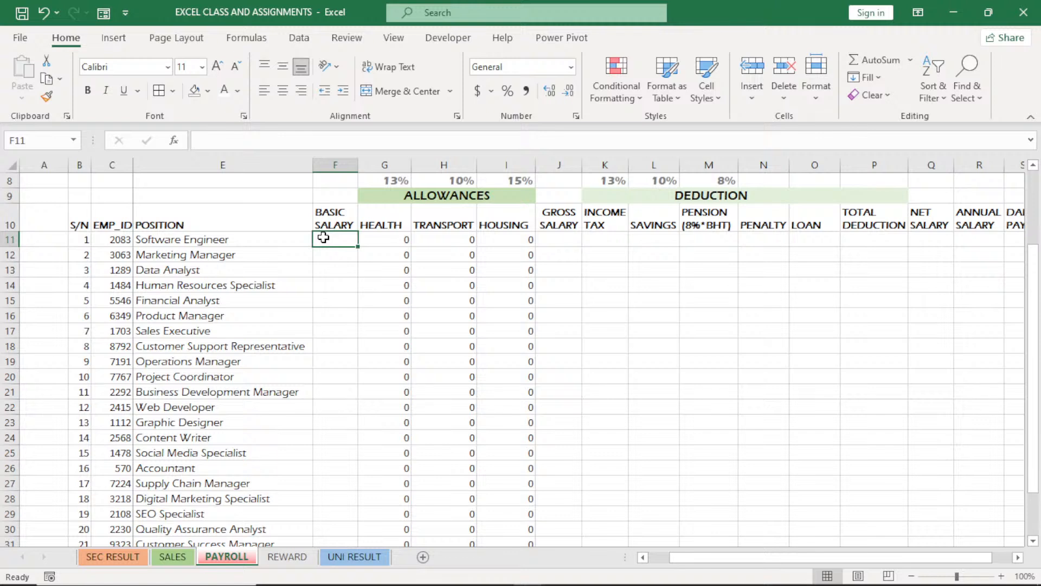
left_click_drag(323, 238, 551, 237)
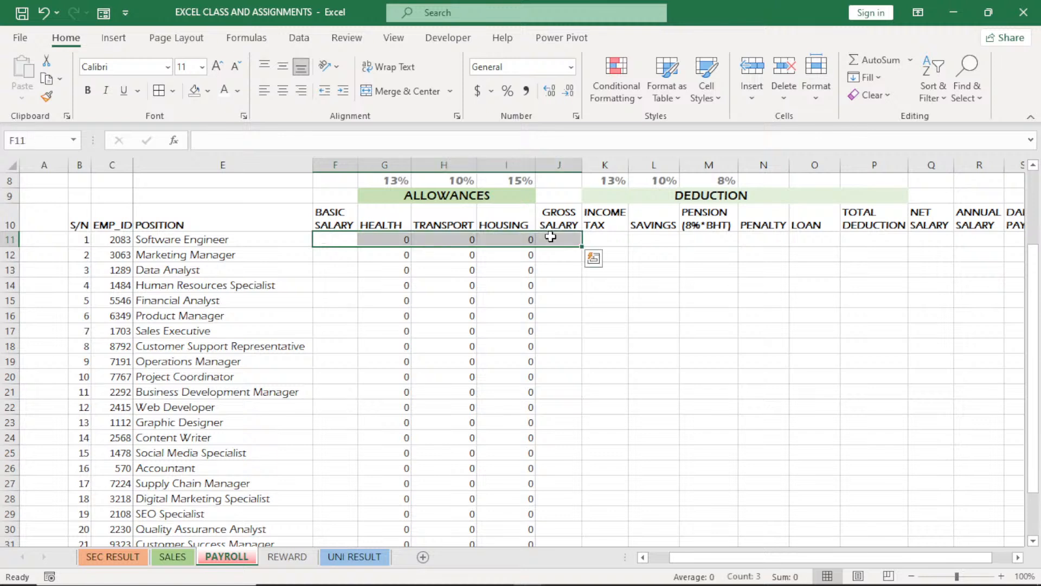
left_click(872, 61)
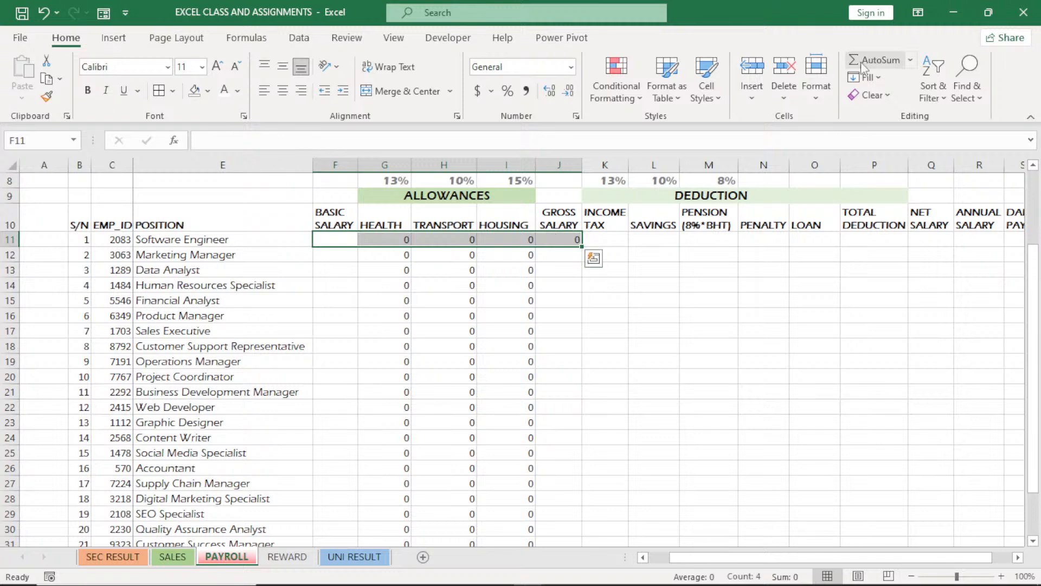
left_click(506, 286)
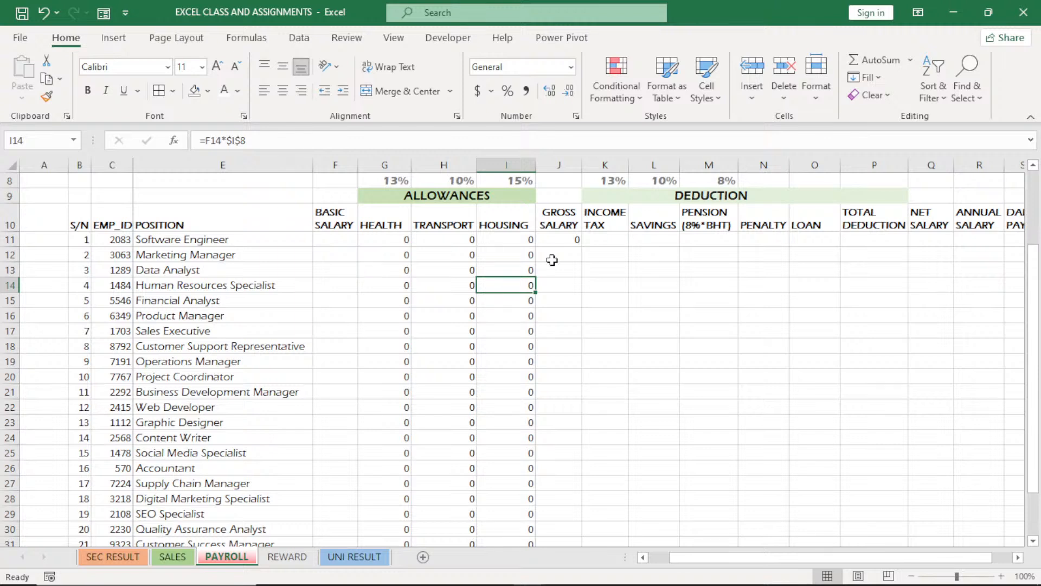
Test the row 11 formulas with a trial basic salary of 2000 in F11, and clear the entry
left_click(328, 240)
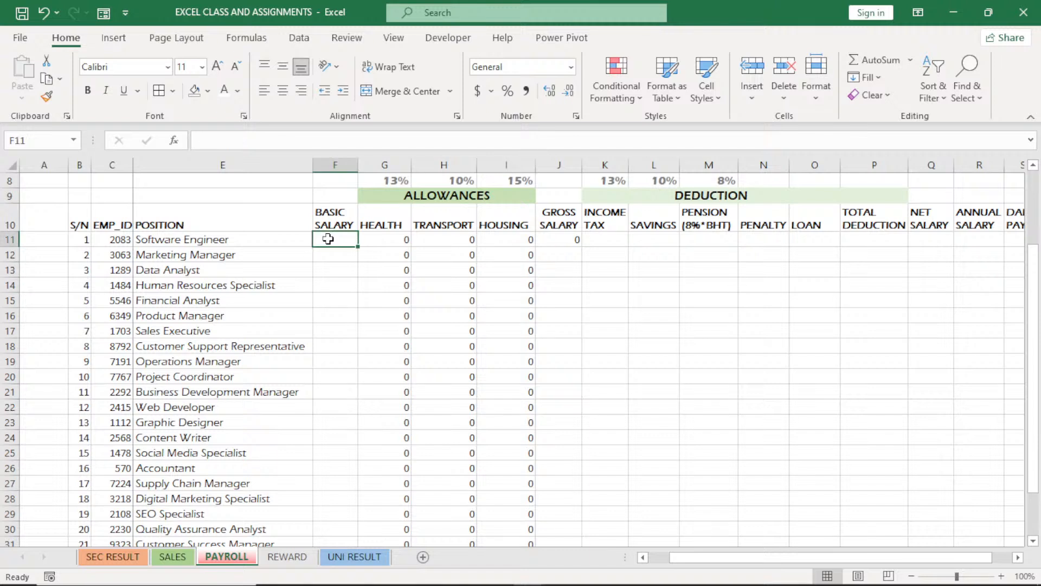
type("2000")
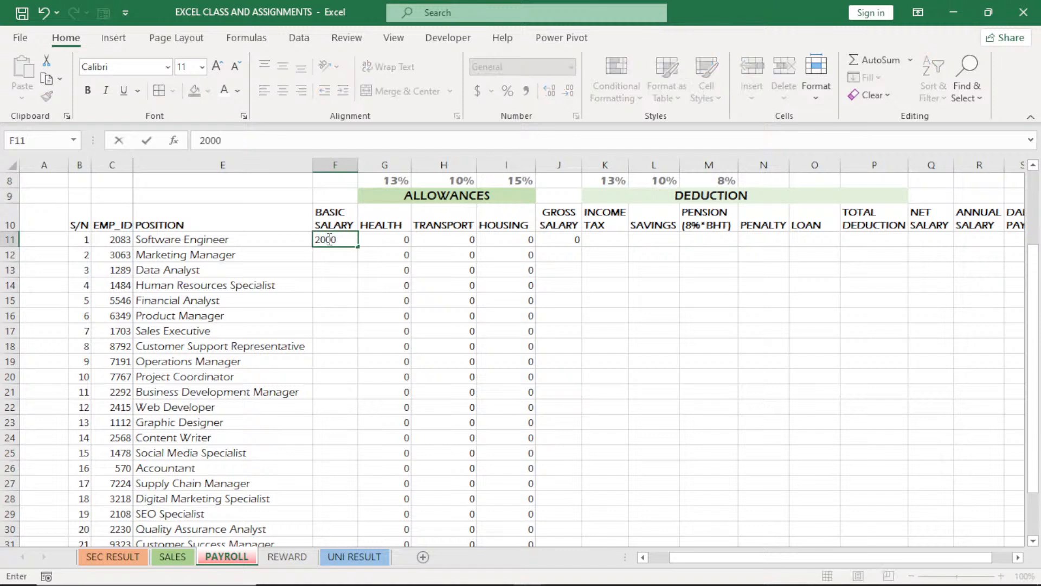
key("Down")
key("Down")
key("Down")
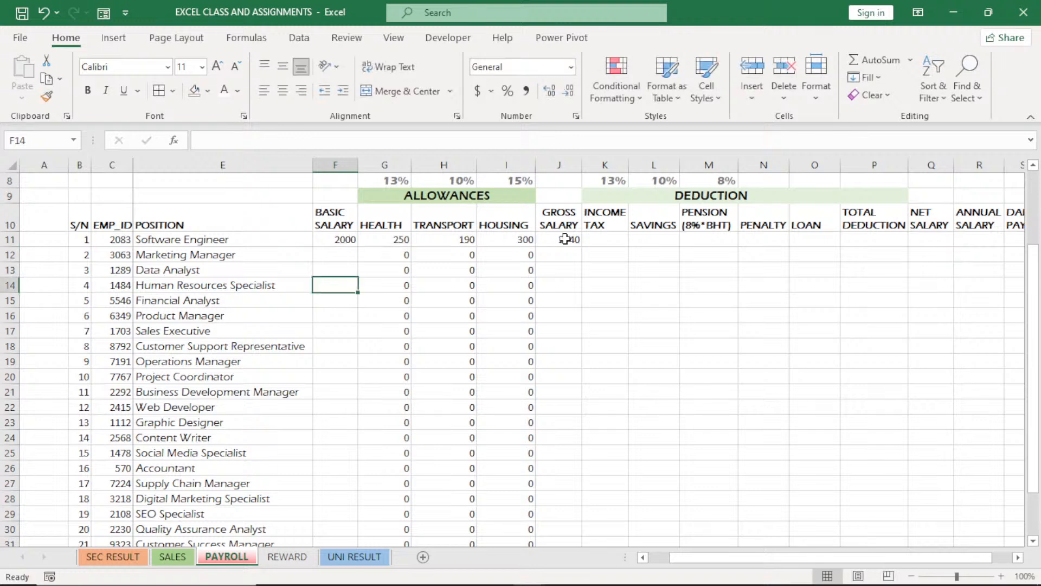
left_click(348, 240)
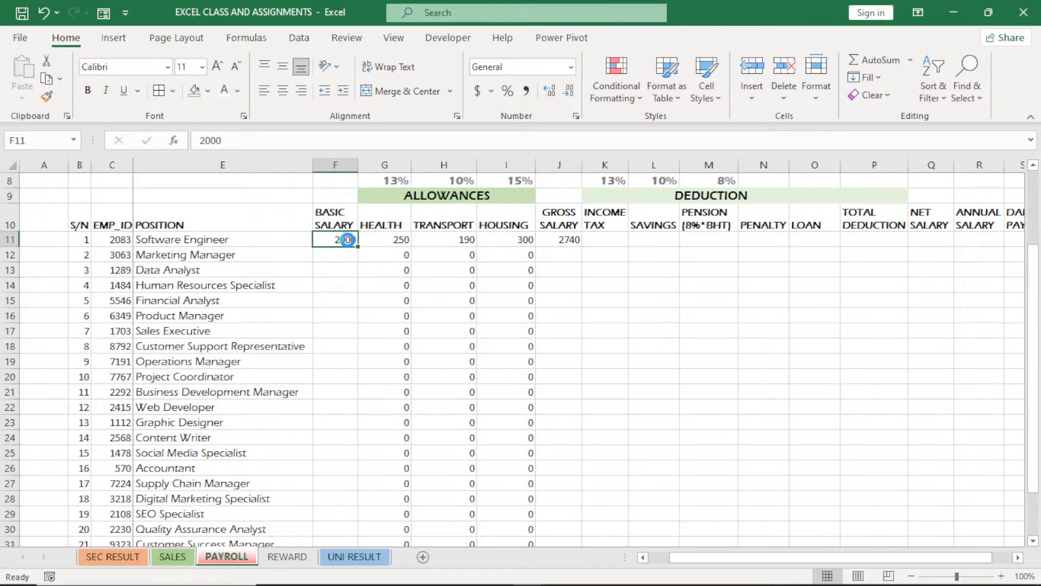
key("Delete")
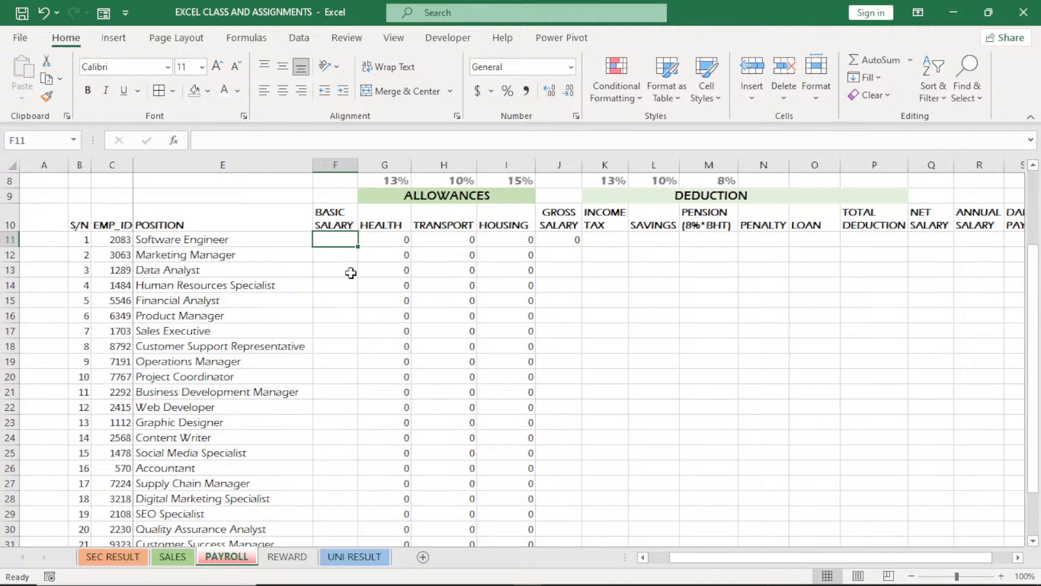
left_click(341, 242)
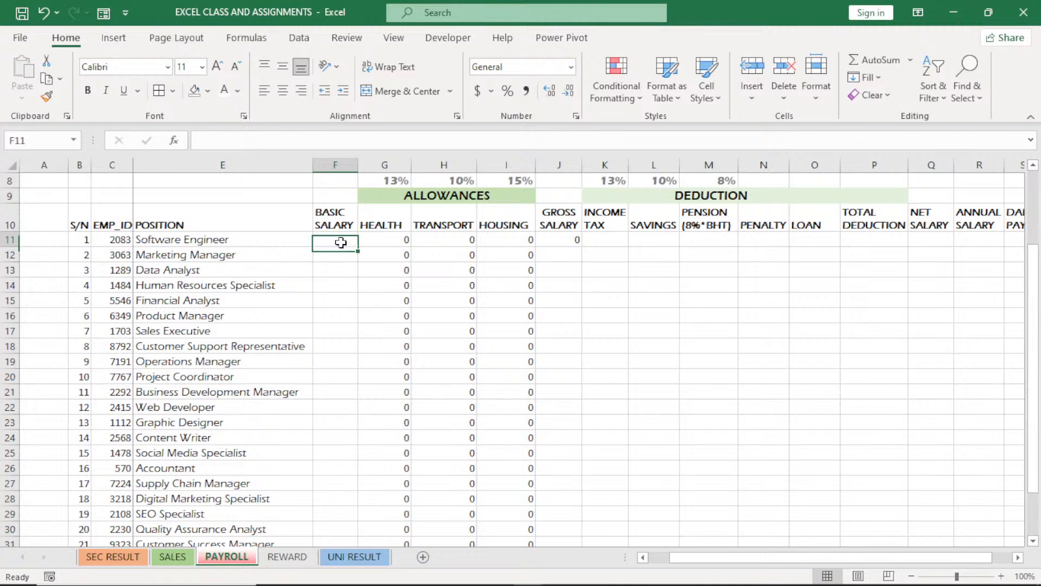
left_click_drag(341, 242, 550, 243)
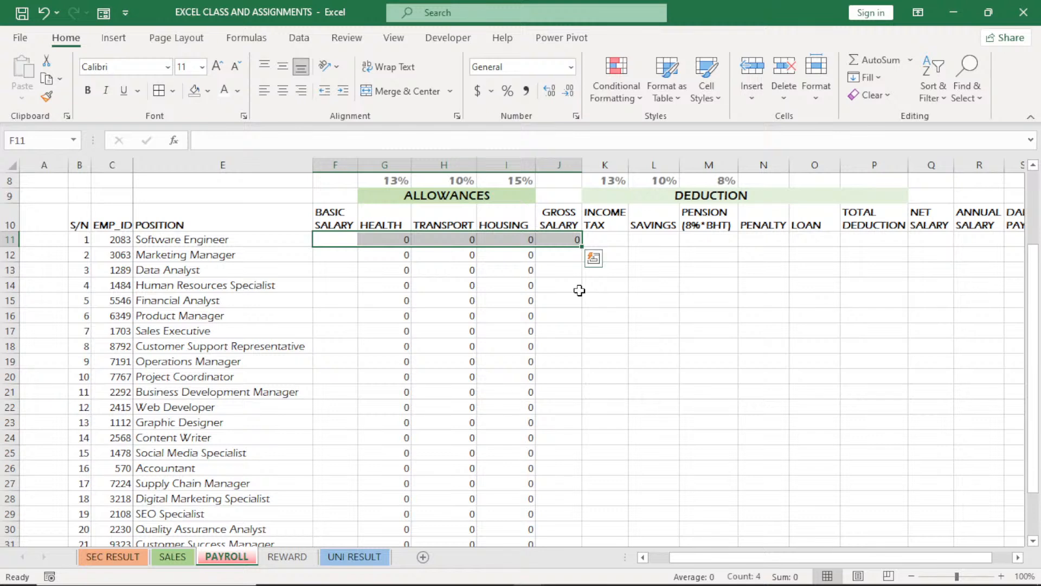
left_click(580, 291)
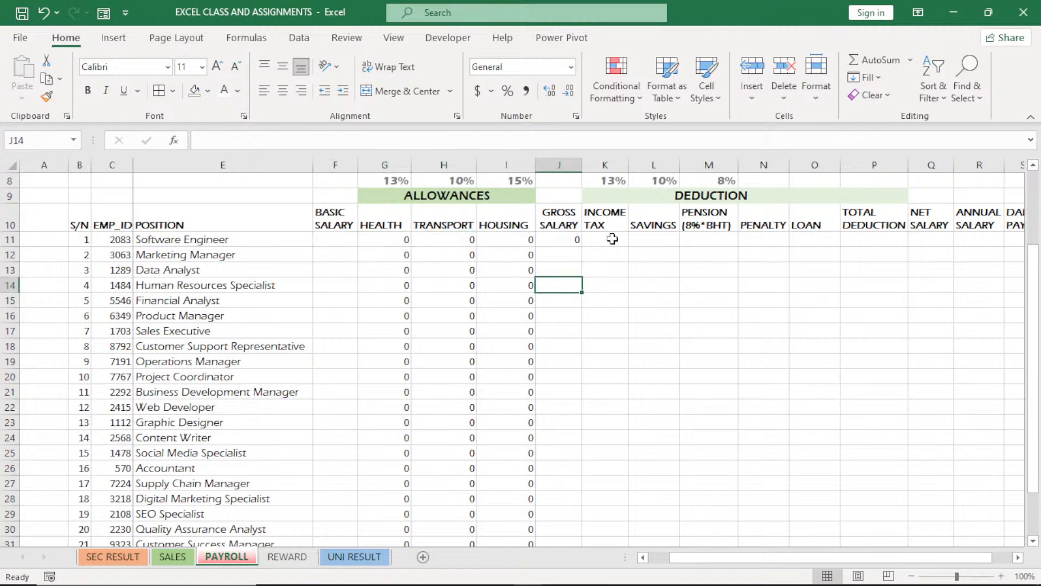
left_click(611, 239)
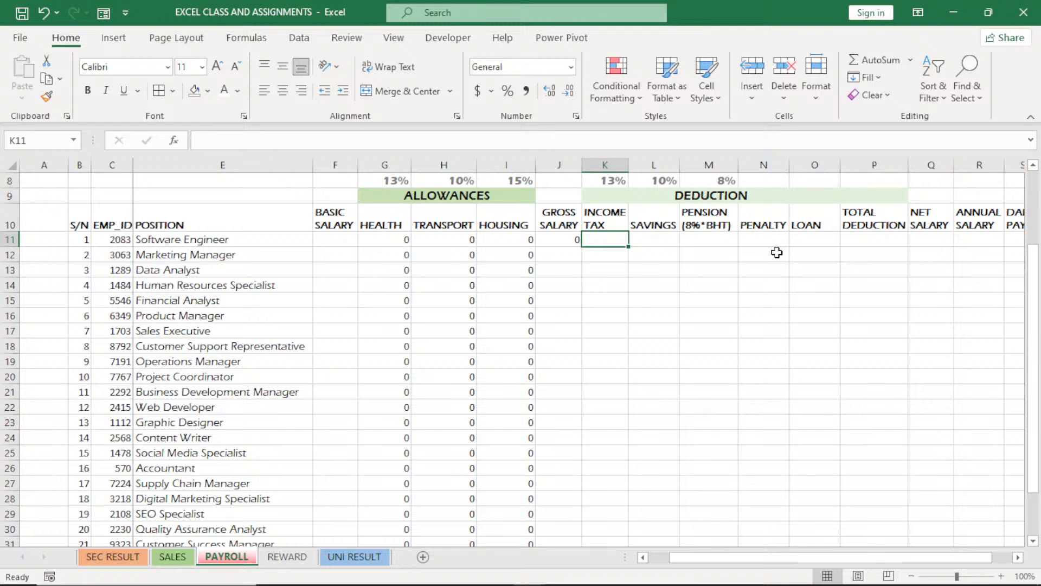
Fill the GROSS SALARY formula from J11 down for all employees
left_click_drag(1035, 316, 1036, 306)
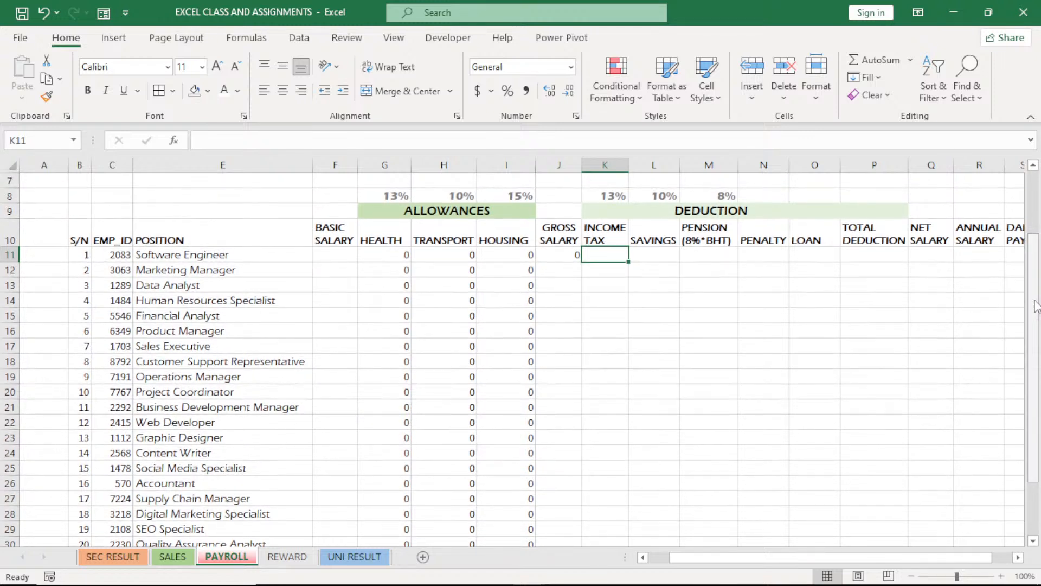
left_click(577, 260)
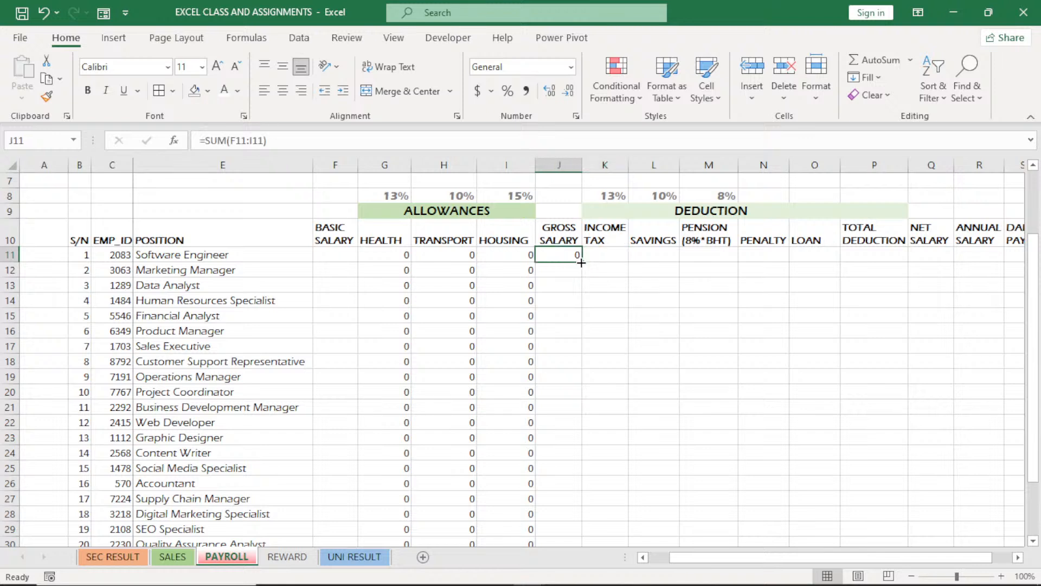
double_click(581, 263)
Calculate the INCOME TAX deduction in K11 with =J11*$K$8 and fill the formula down for all employees
left_click(604, 254)
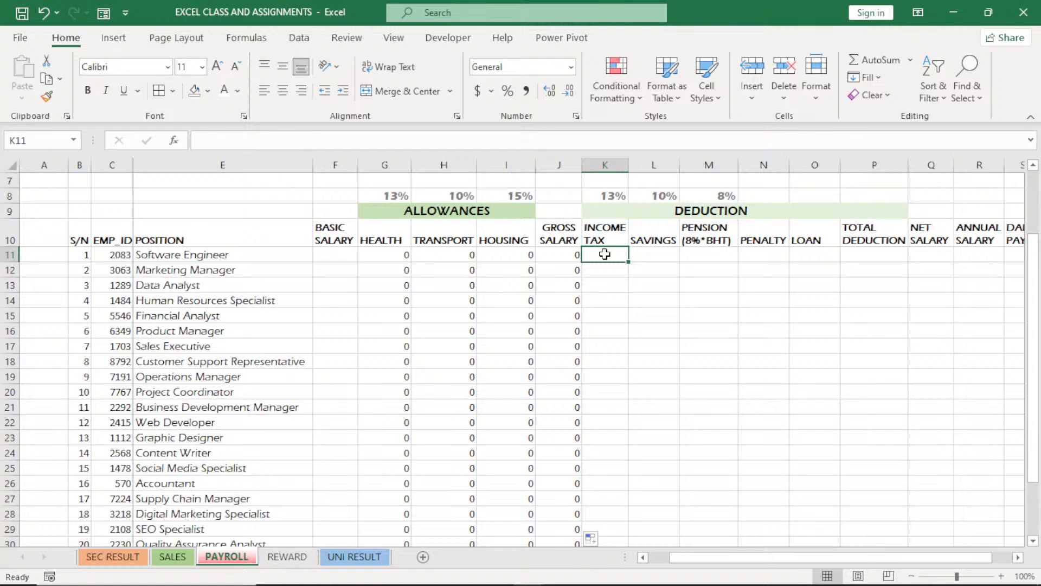
type("=")
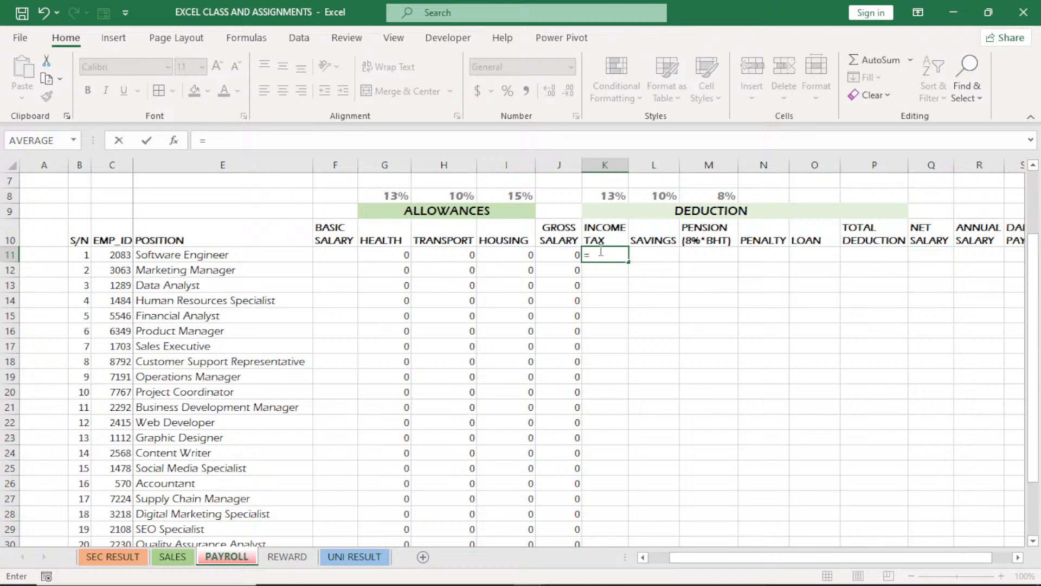
left_click(568, 252)
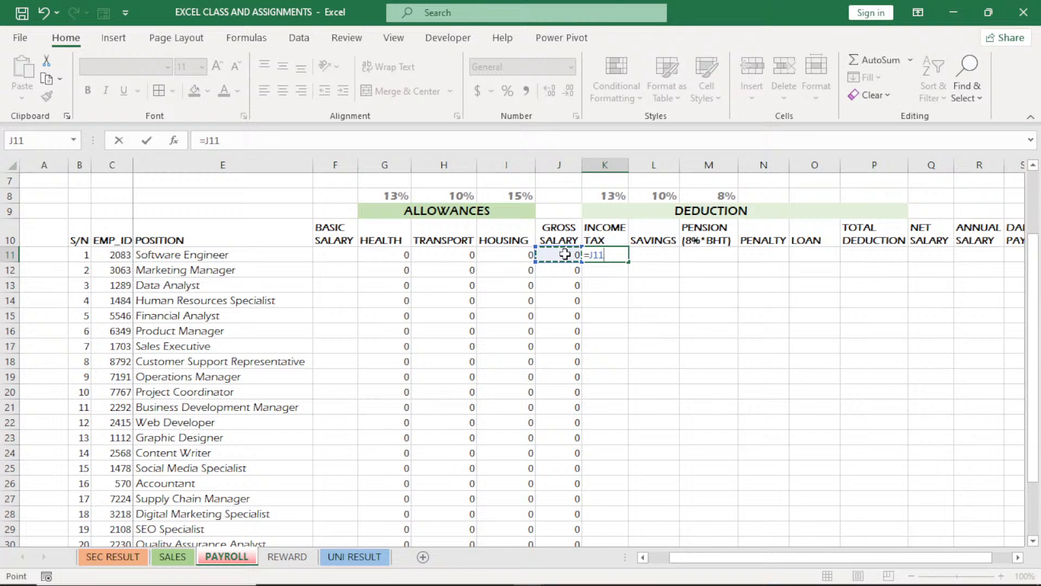
type("*")
left_click(617, 194)
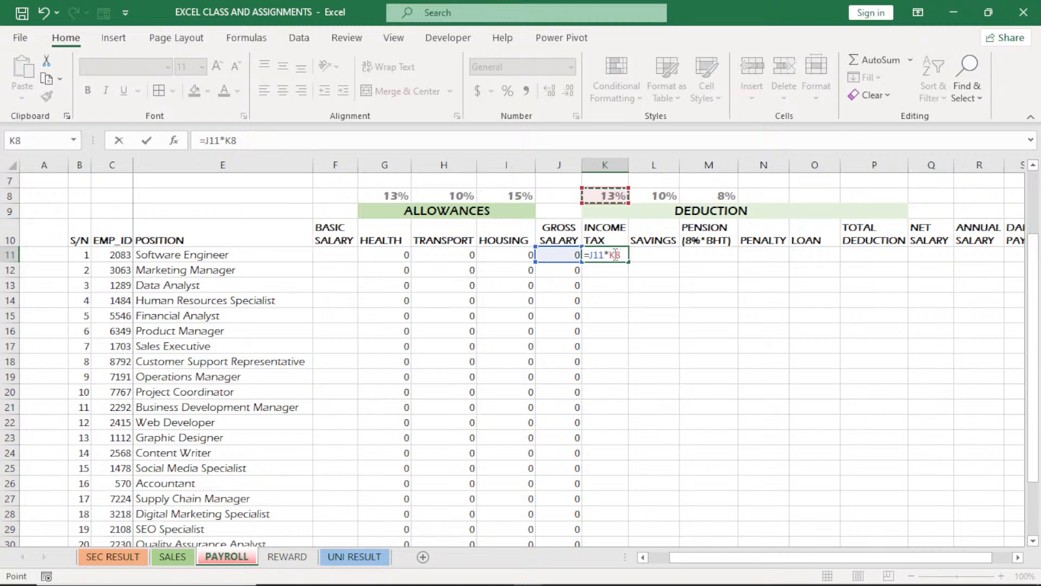
left_click(616, 255)
key("Return")
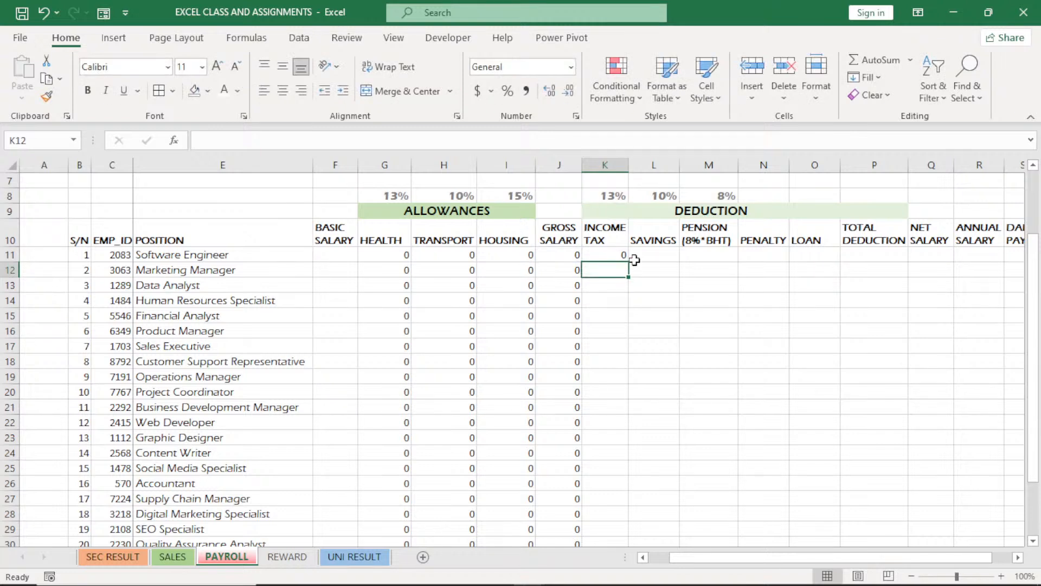
left_click(620, 254)
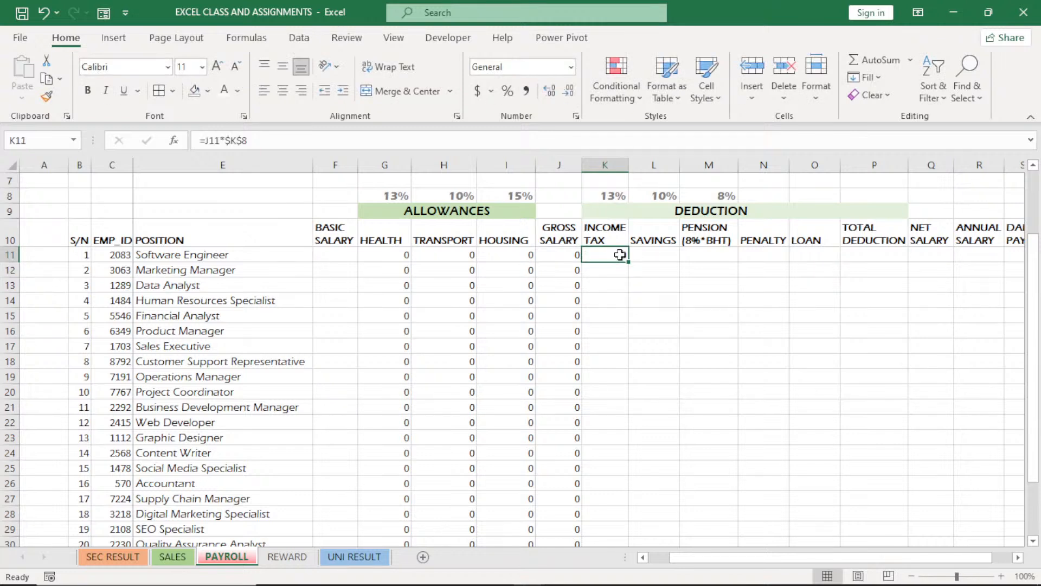
double_click(628, 262)
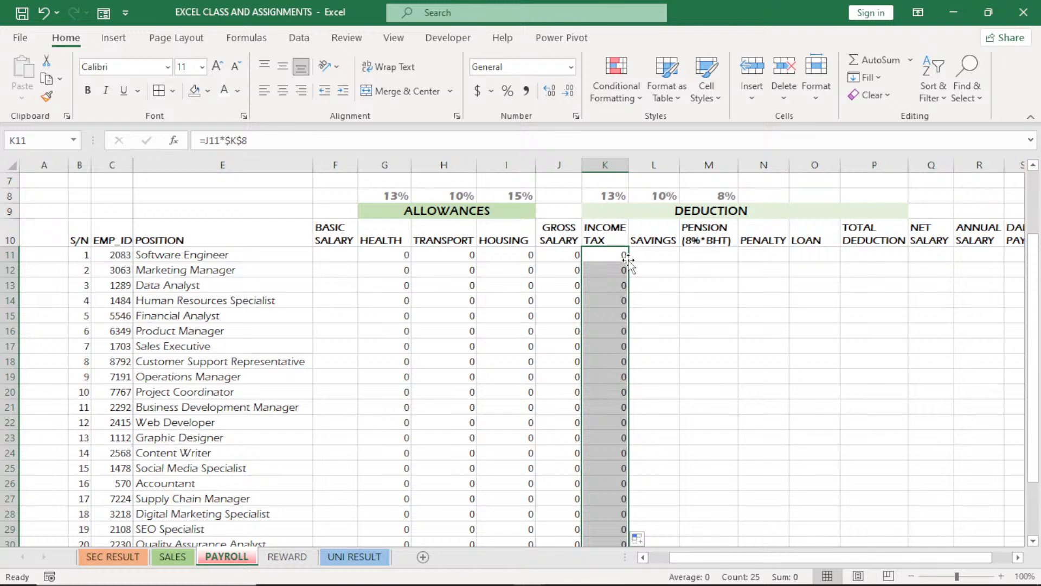
left_click(610, 255)
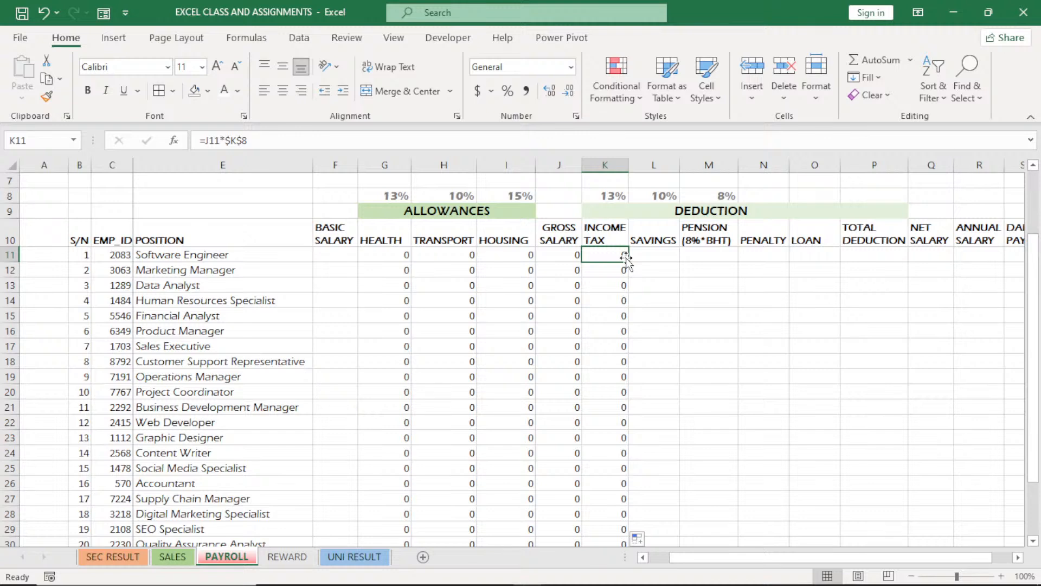
Calculate the SAVINGS deduction in L11 with =J11*$L$8 and fill the formula down for all employees
left_click(658, 255)
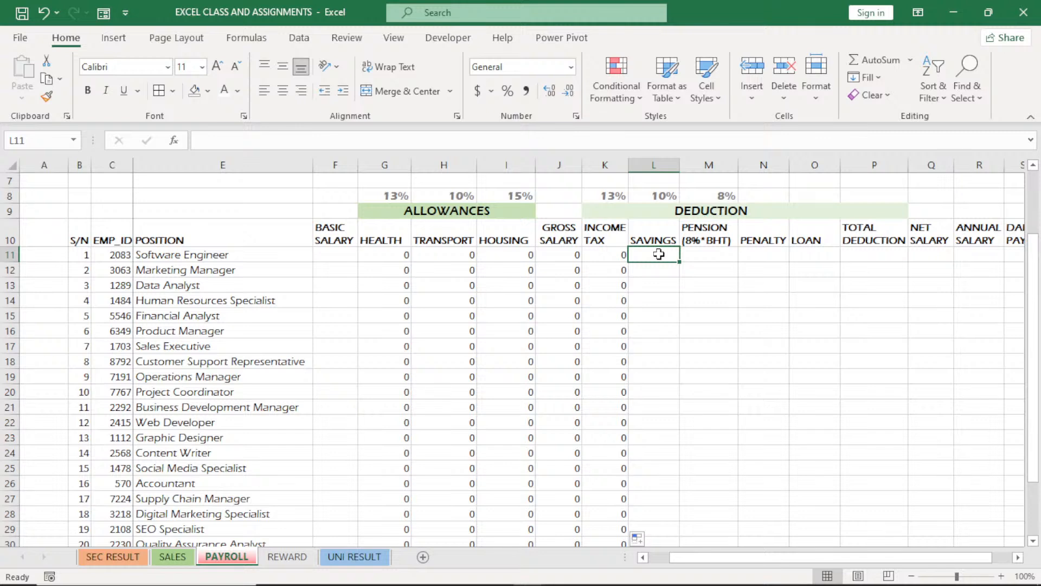
type("=")
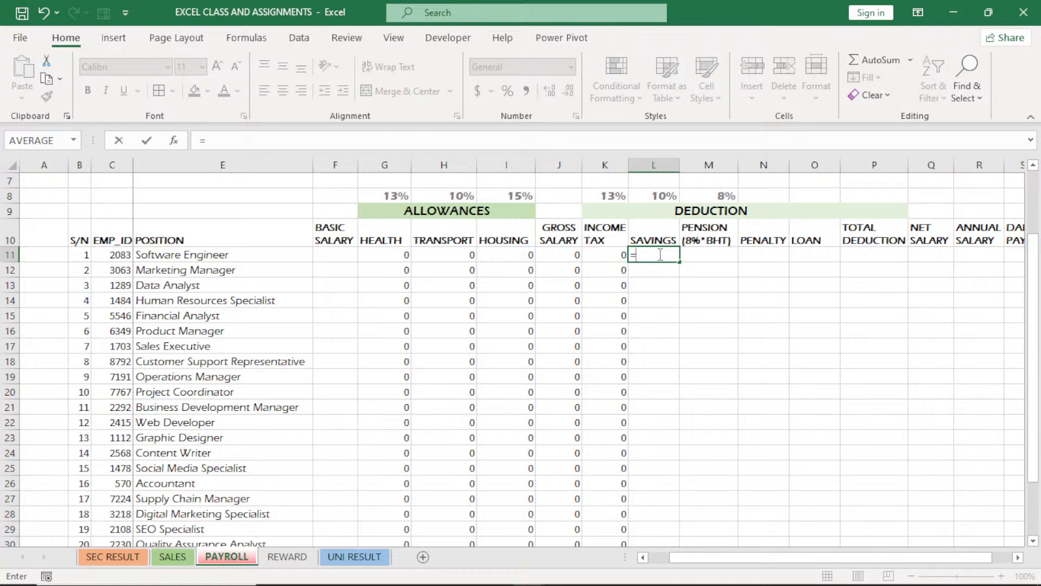
left_click(553, 252)
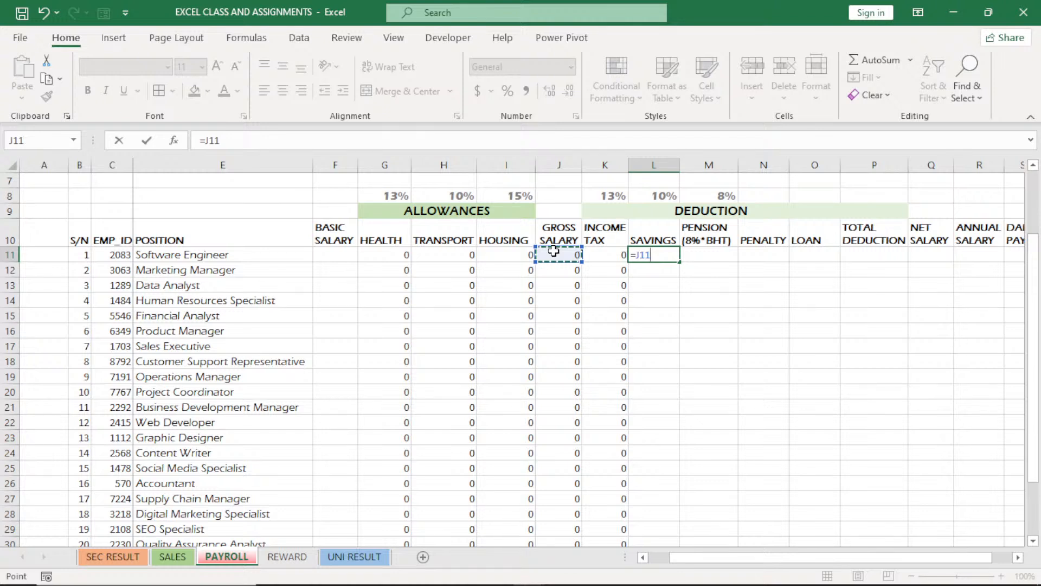
type("*")
left_click(655, 195)
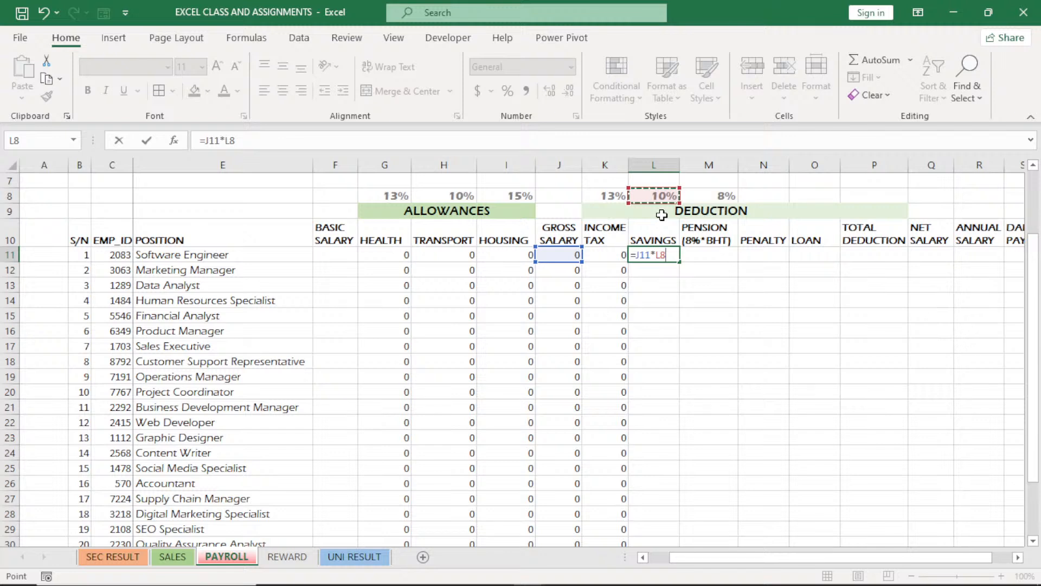
key("F4")
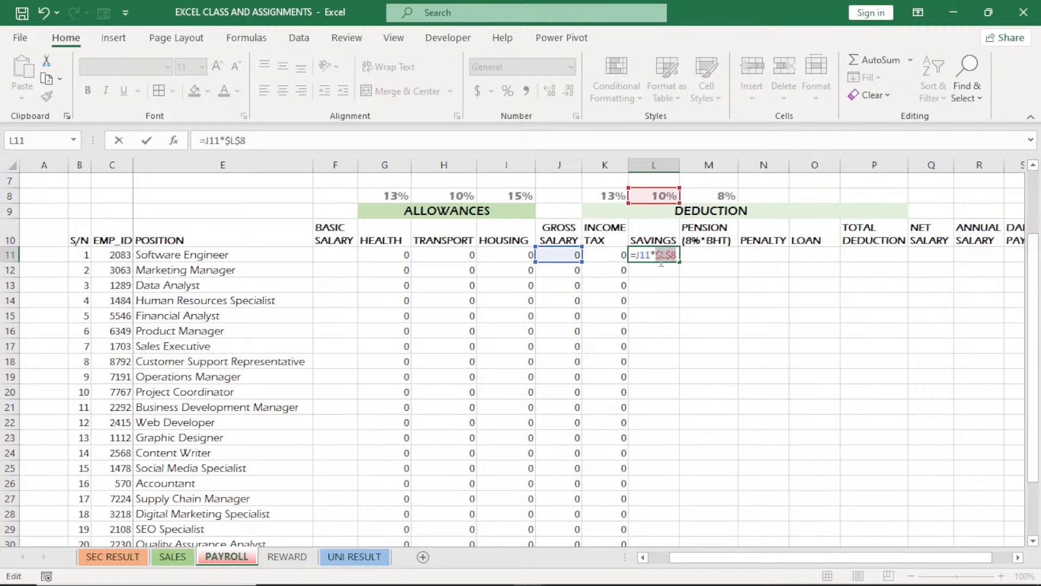
key("Return")
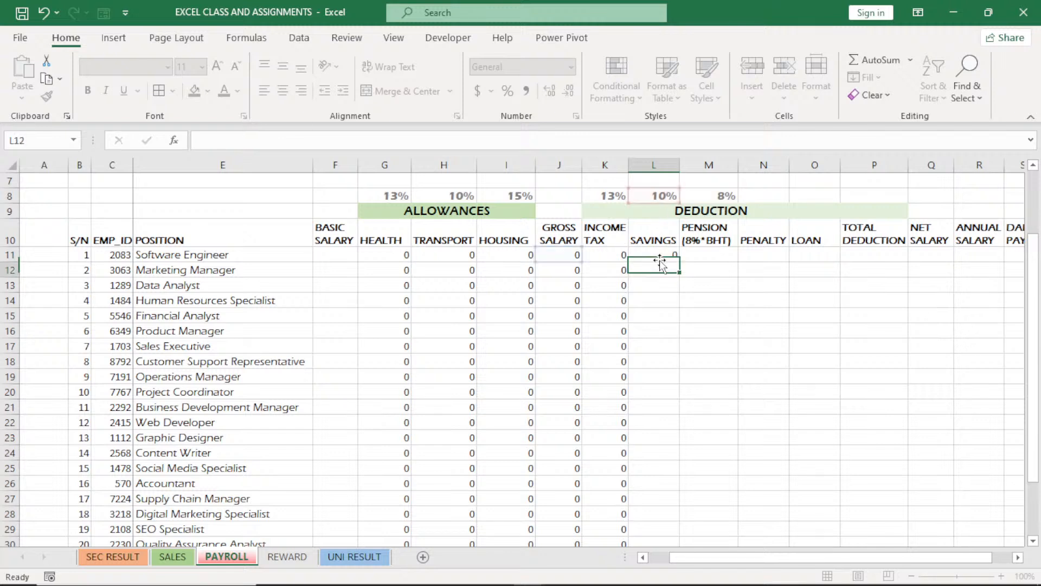
left_click(670, 260)
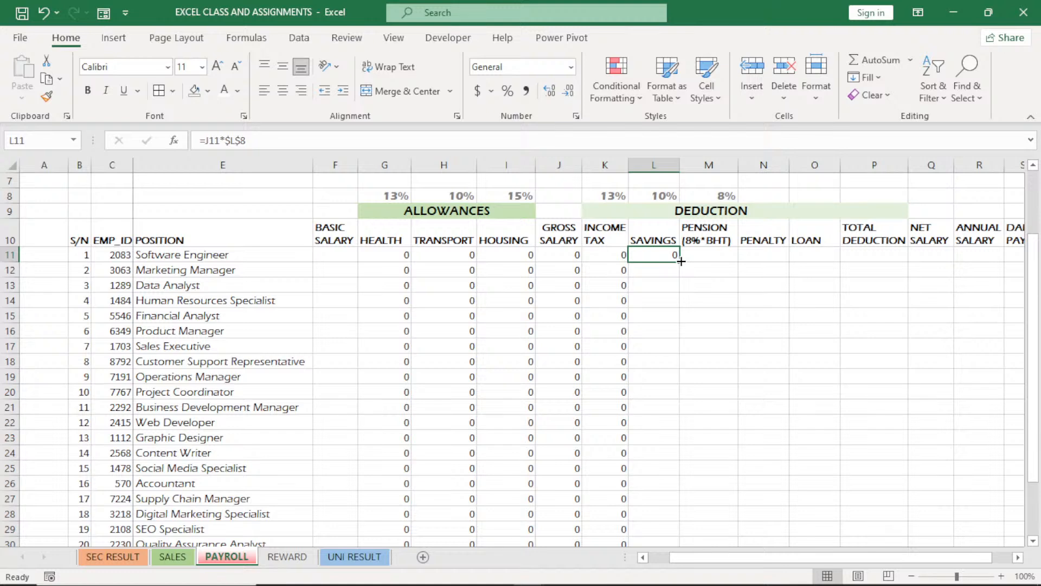
double_click(681, 261)
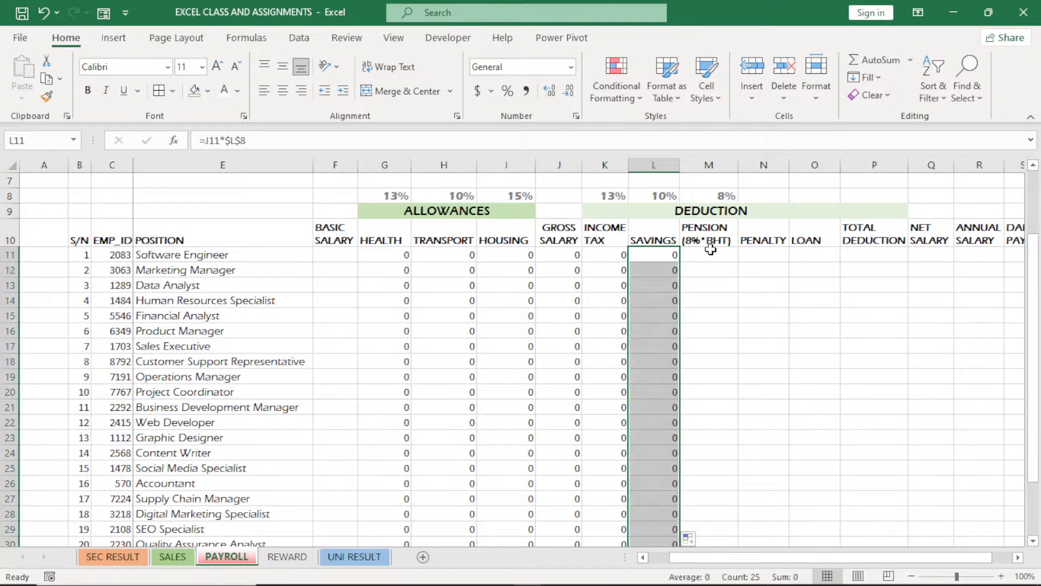
Calculate the PENSION deduction in M11 with =PRODUCT(F11:H11,$M$8) and fill the formula down for all employees
left_click(711, 254)
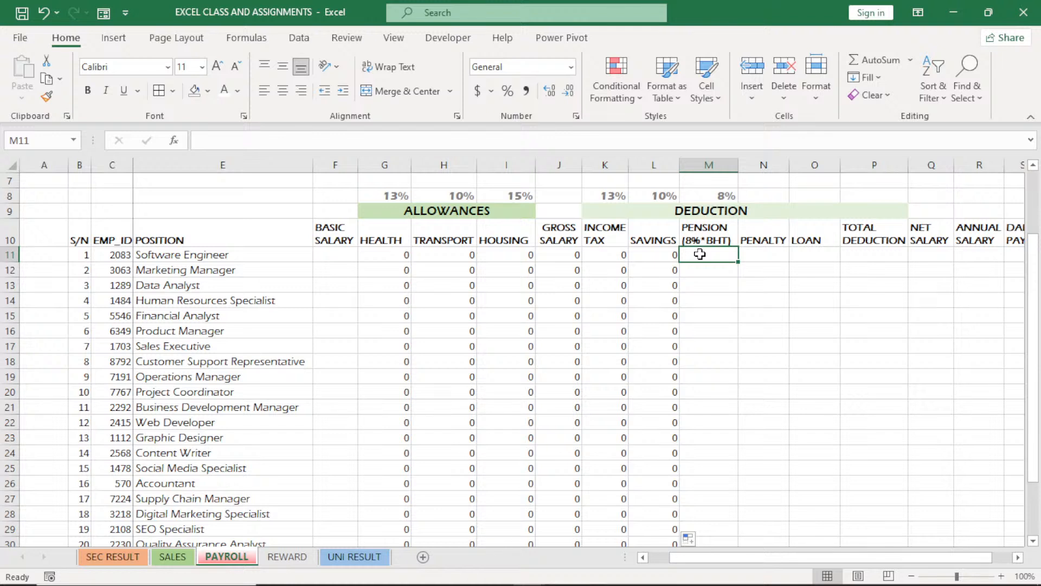
type("=")
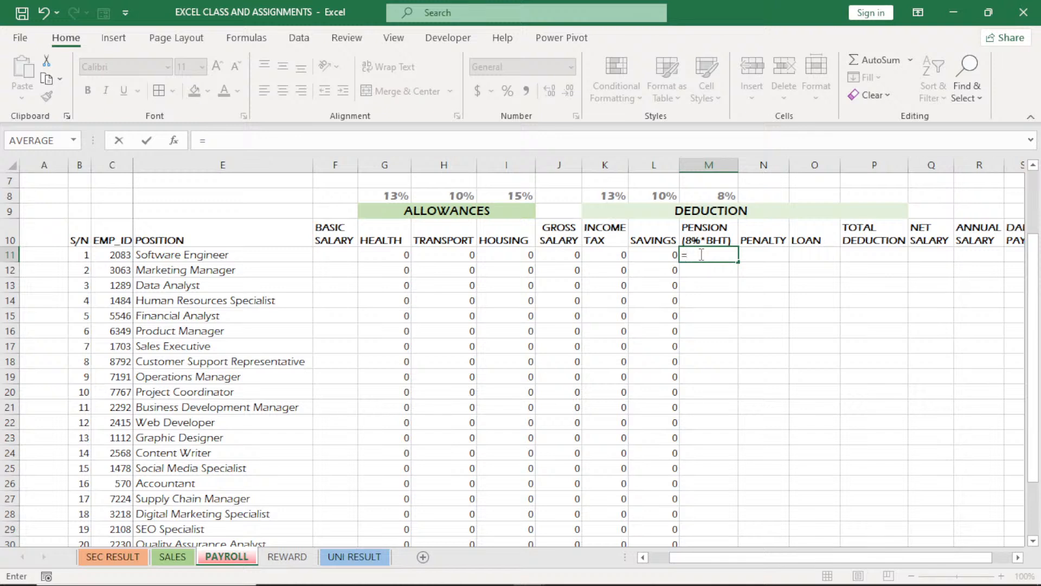
type("PRO")
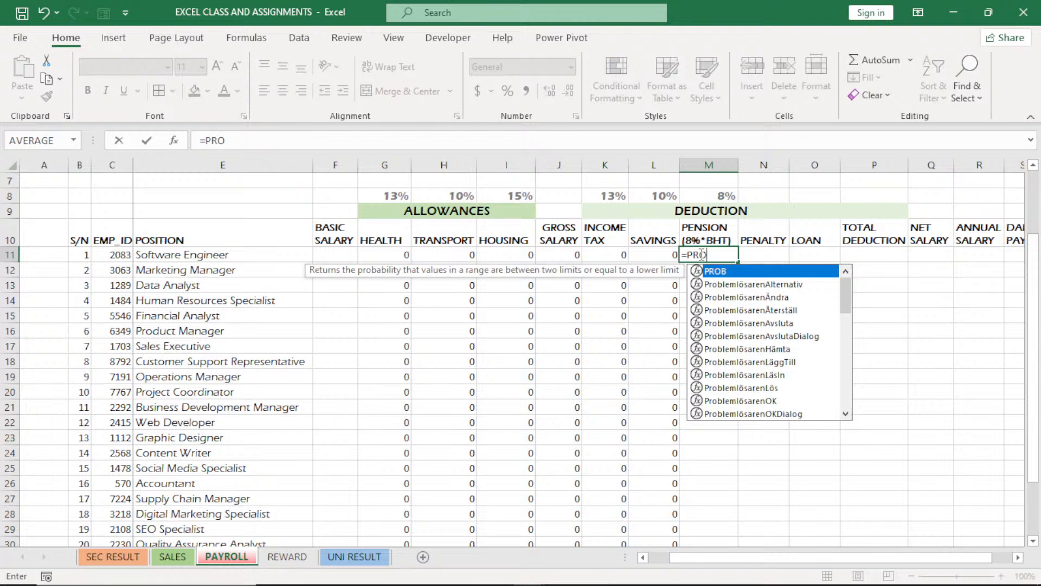
type("D")
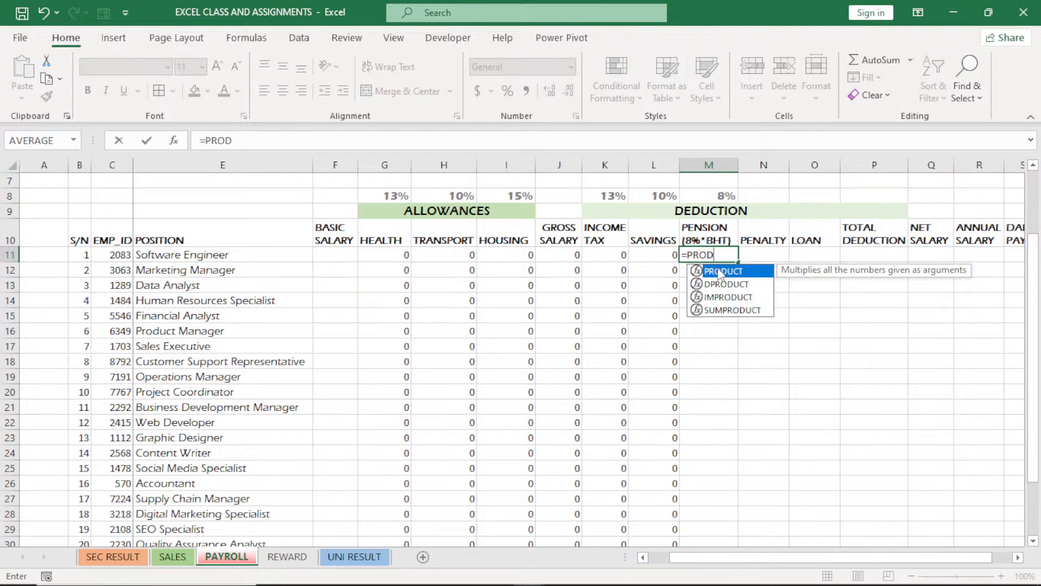
double_click(719, 270)
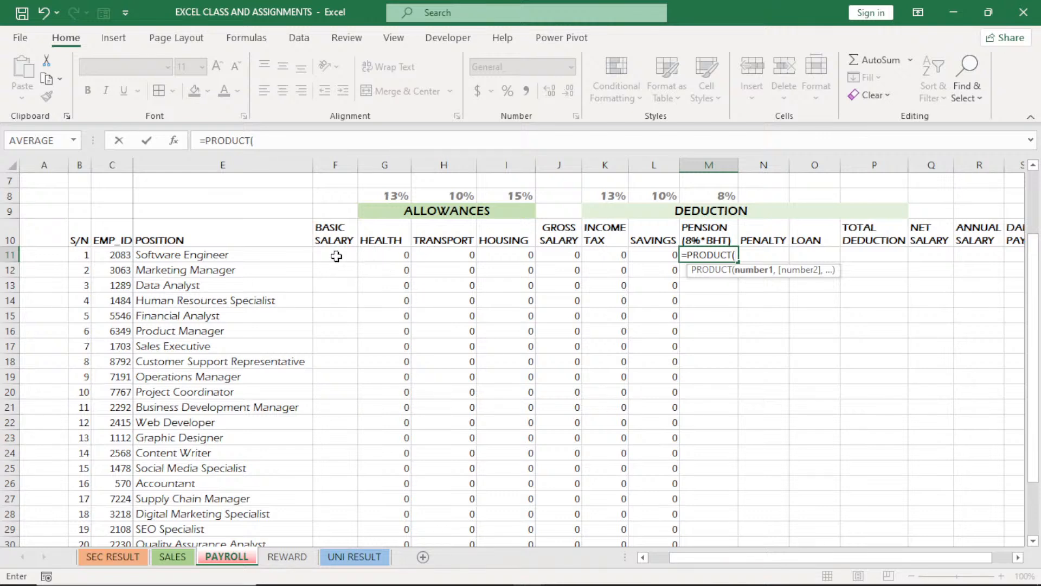
left_click_drag(337, 256, 430, 251)
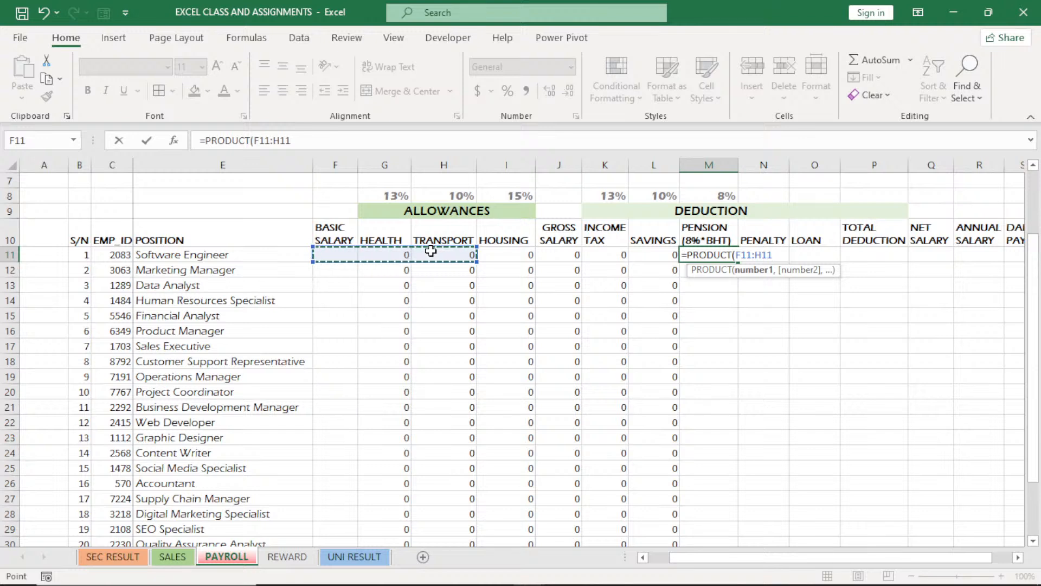
type(",")
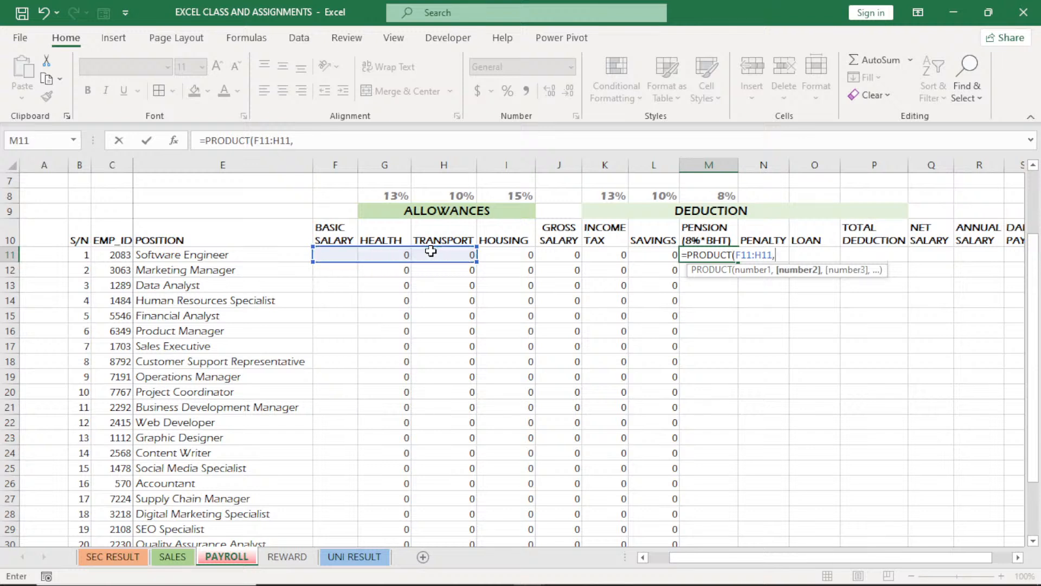
left_click(722, 195)
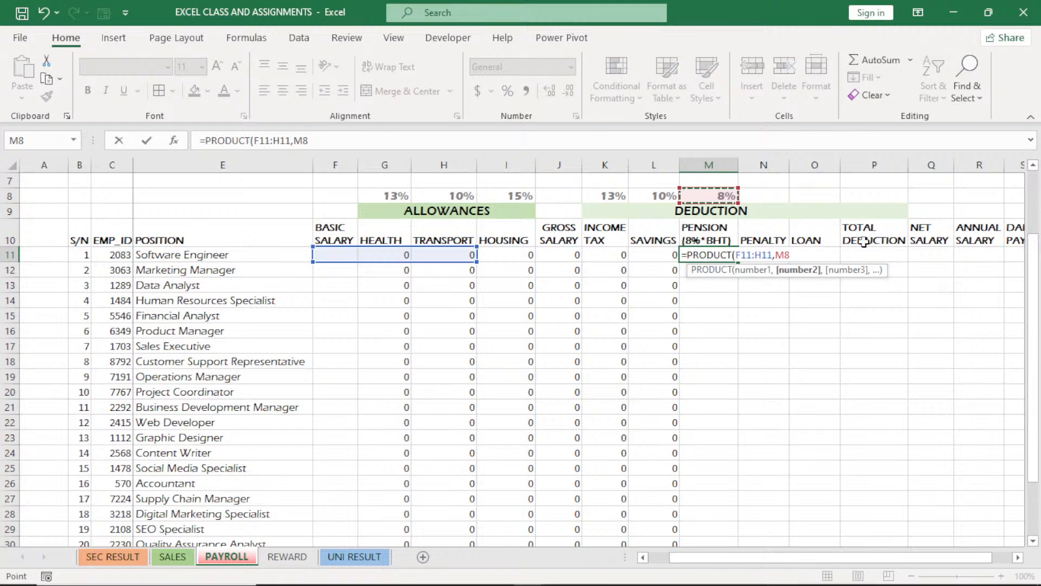
left_click(784, 257)
key("F4")
key("ctrl+Return")
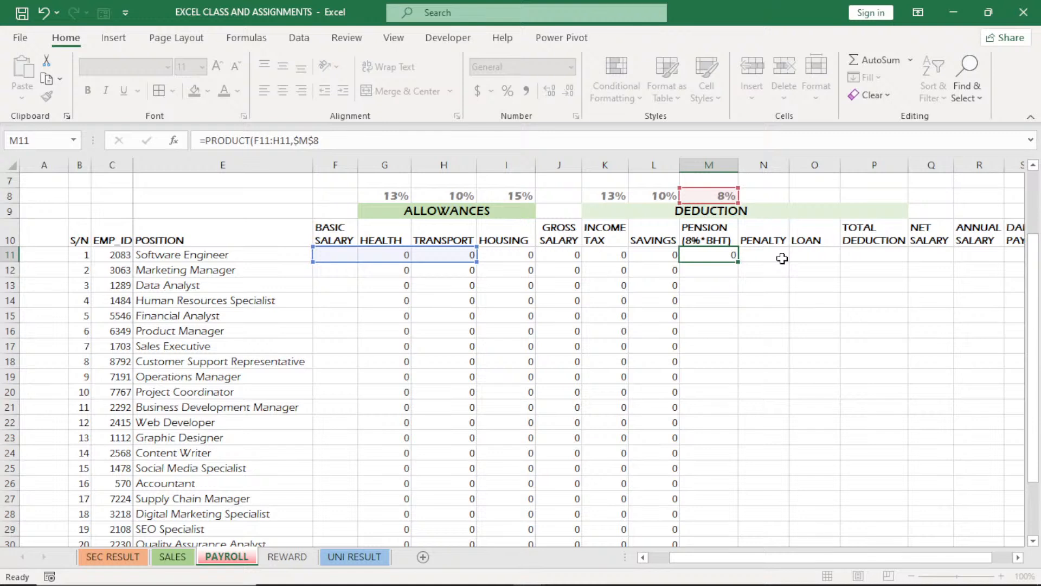
double_click(736, 262)
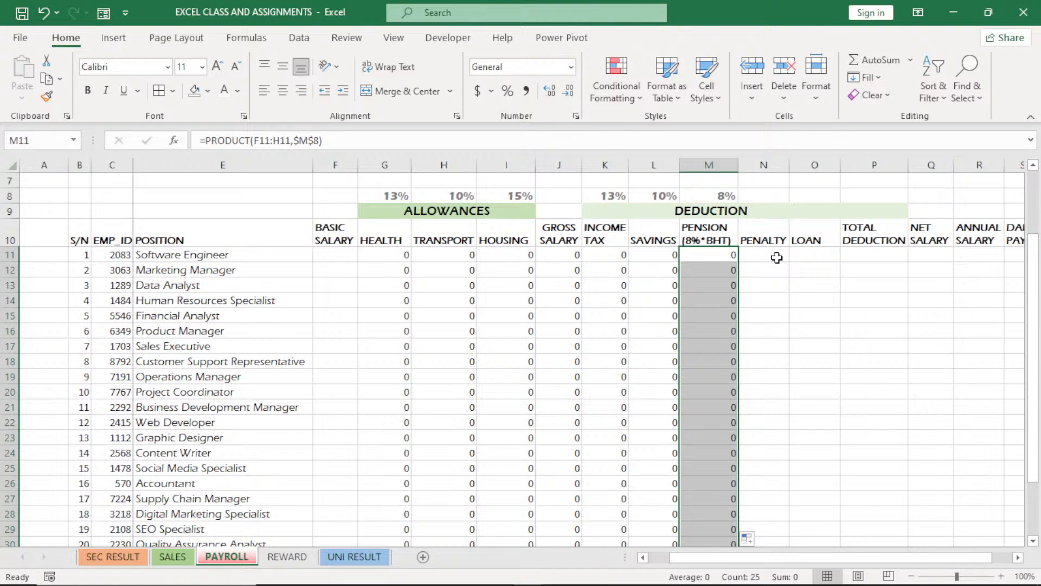
Enter a trial PENALTY of 7000 in N11 and a trial LOAN of 12000 in O11
left_click(777, 258)
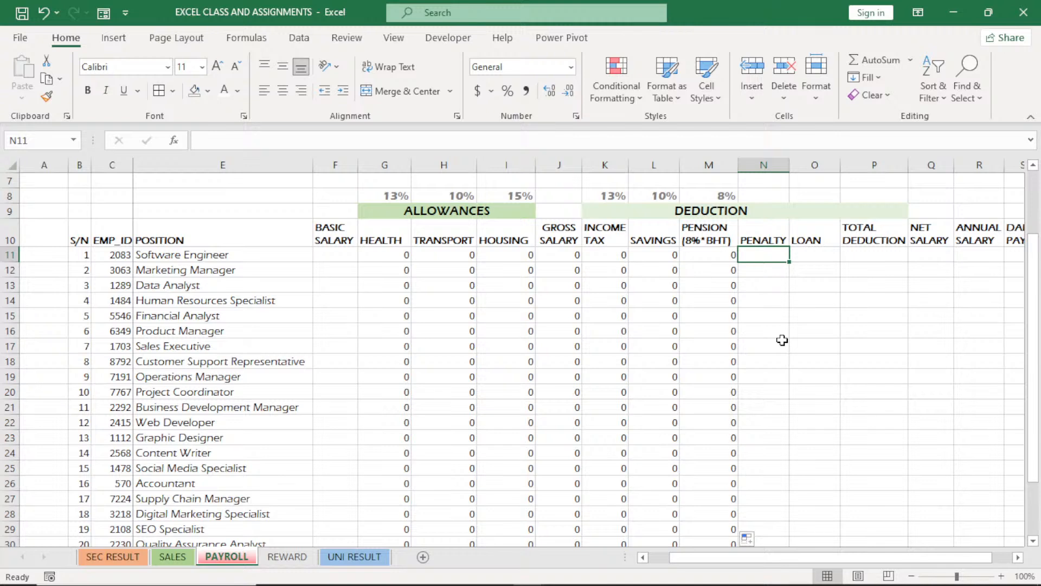
left_click(881, 256)
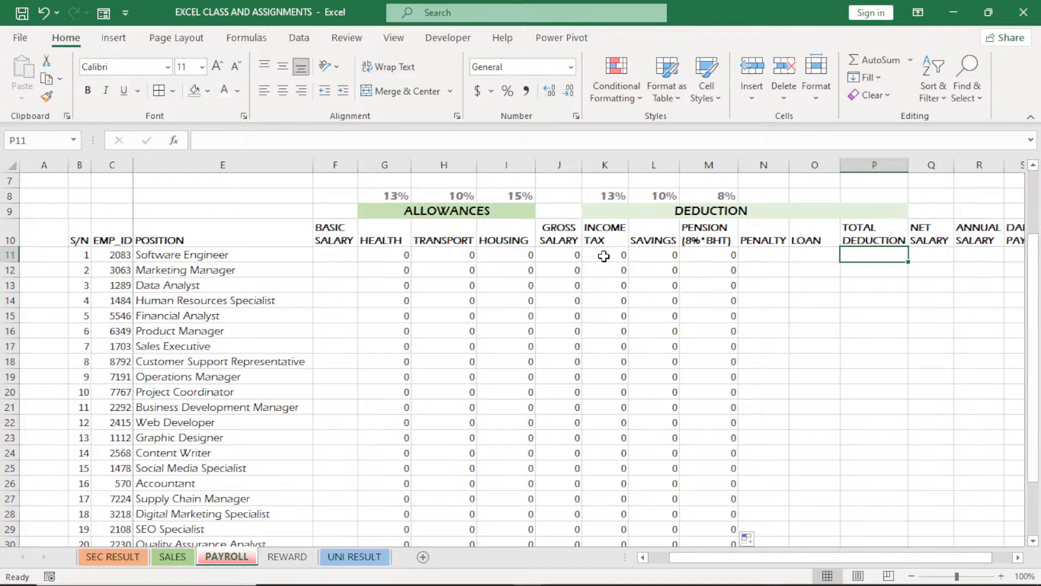
left_click_drag(604, 256, 857, 256)
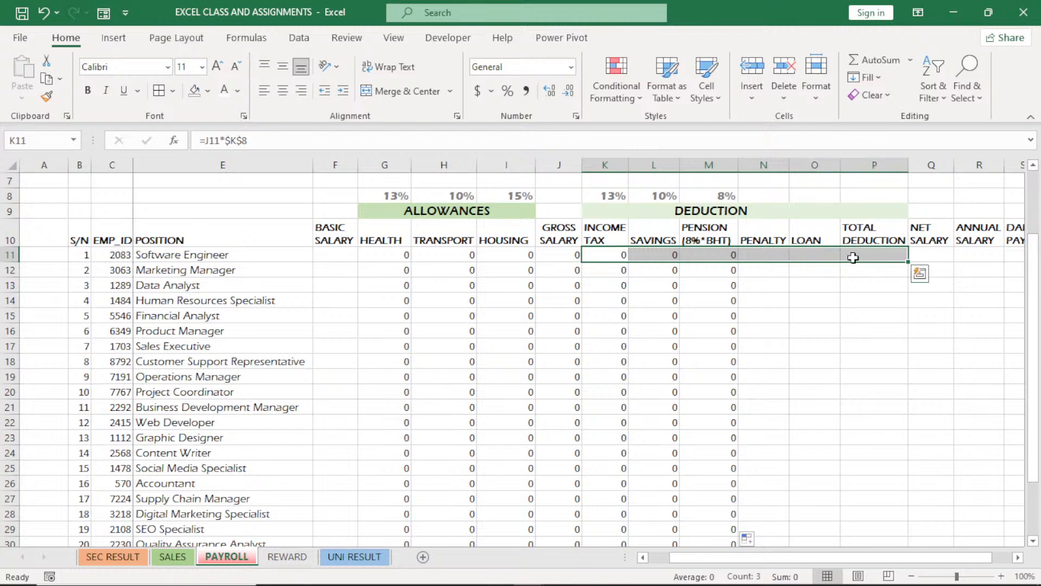
left_click(776, 254)
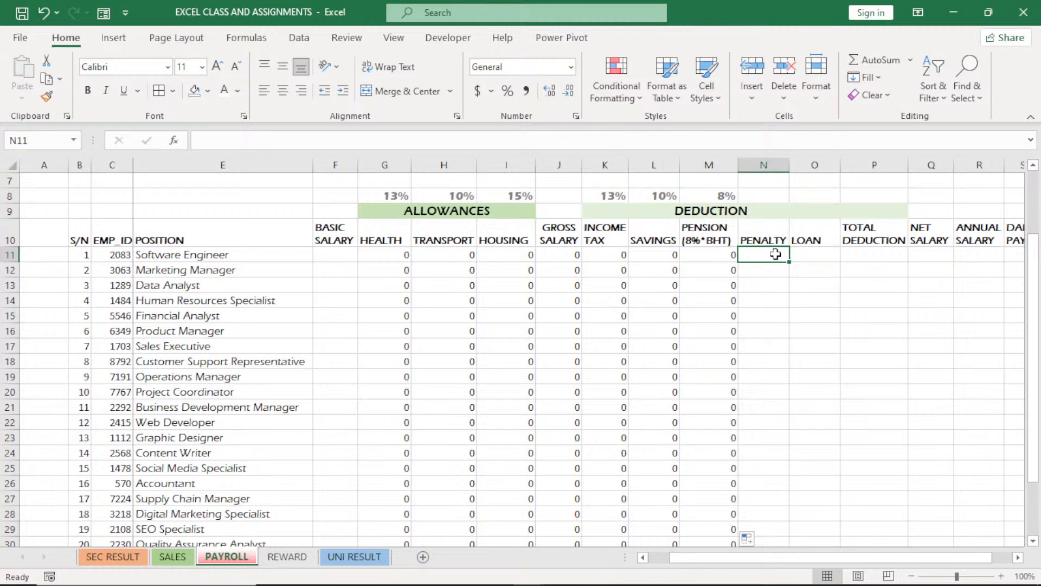
type("7000")
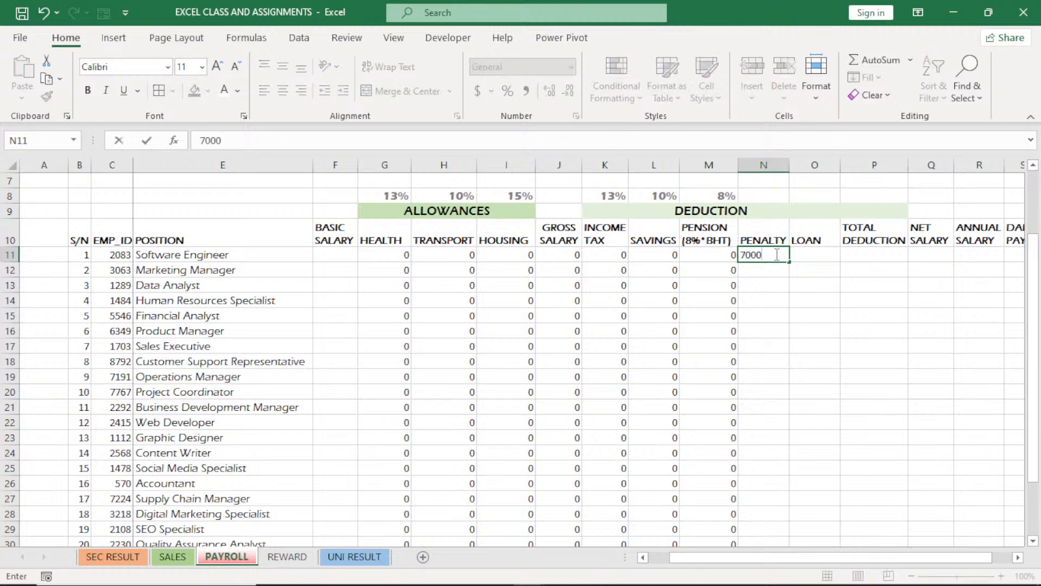
left_click(815, 258)
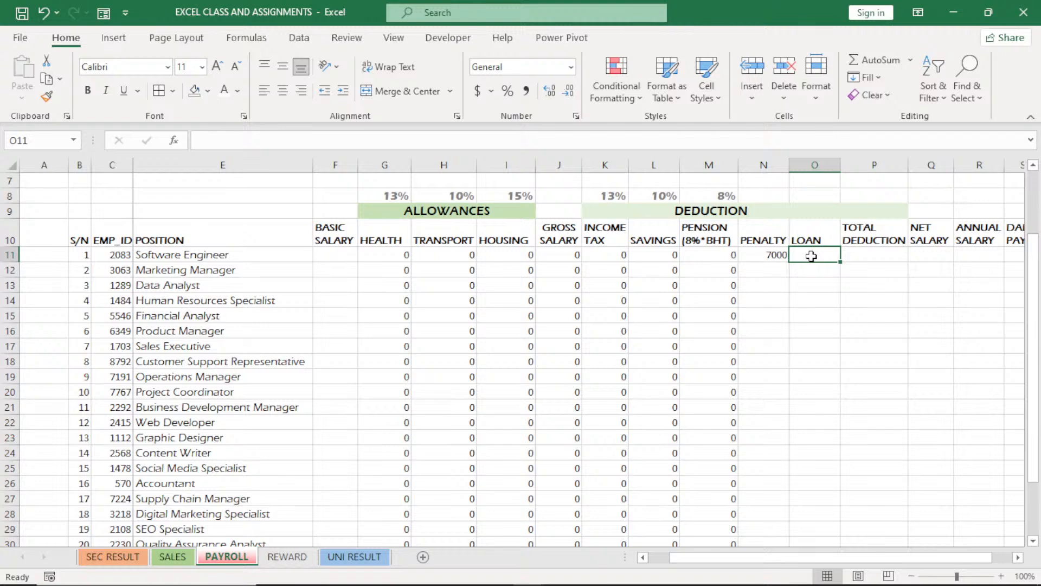
type("12000")
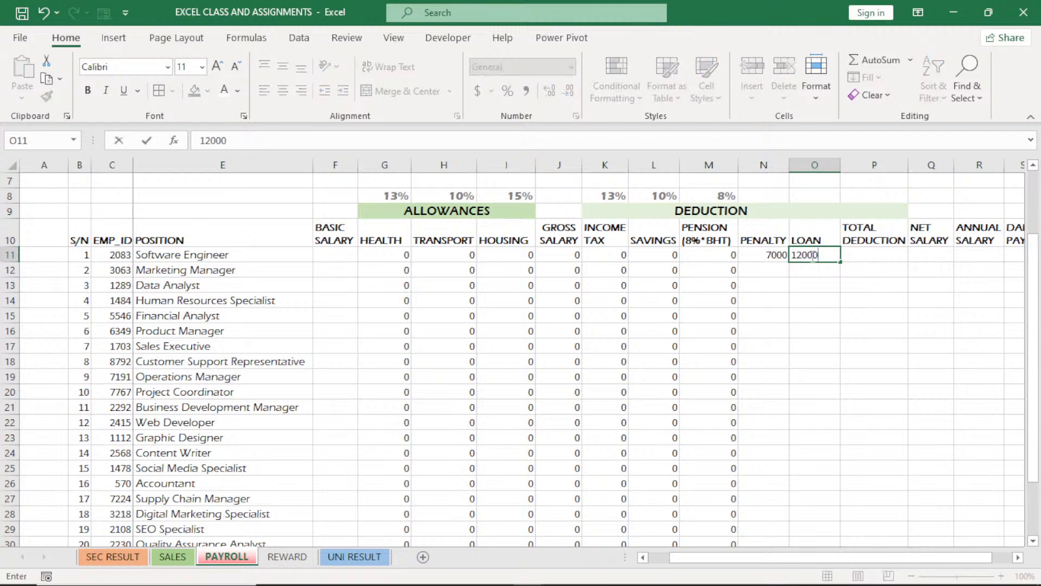
Calculate the TOTAL DEDUCTION in P11 by using AutoSum on the deductions in K11:O11
left_click(868, 254)
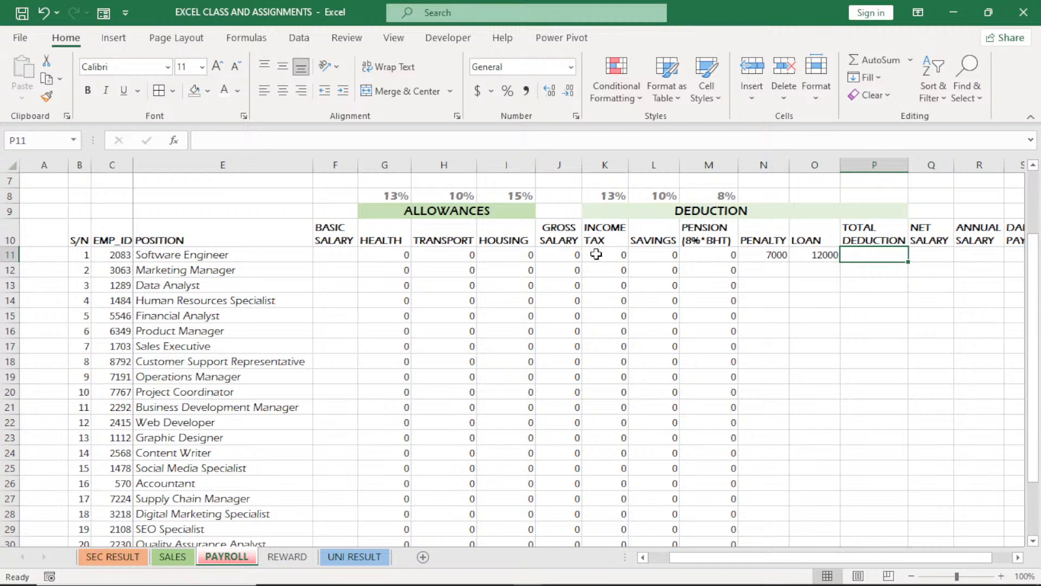
left_click_drag(596, 255, 859, 254)
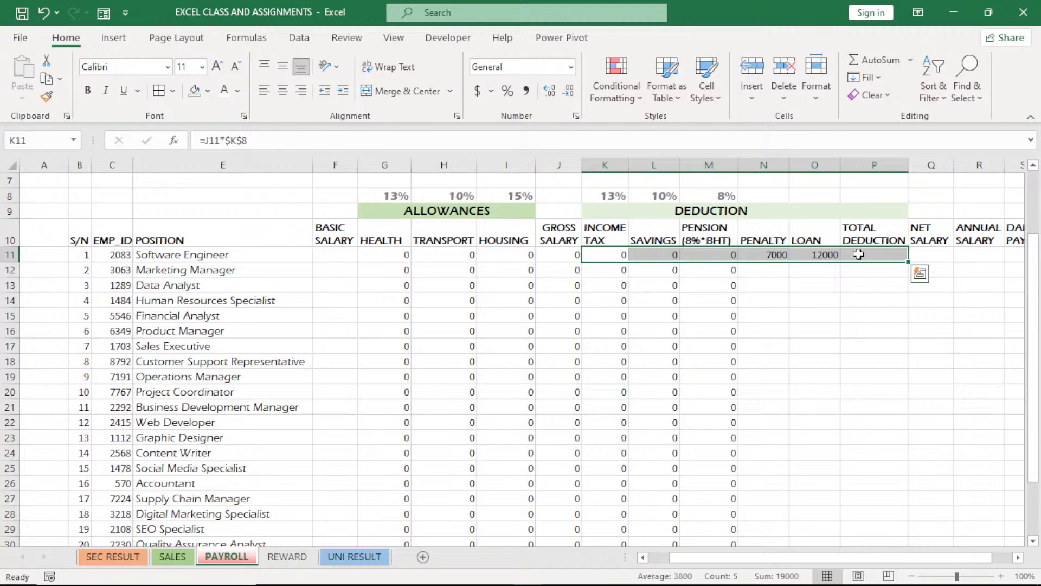
left_click(878, 64)
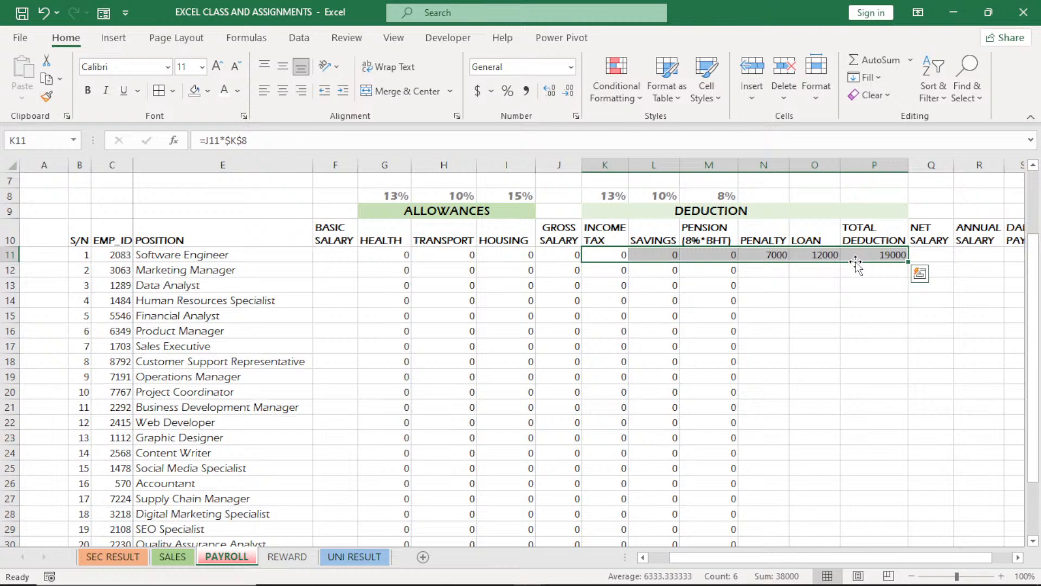
left_click(856, 258)
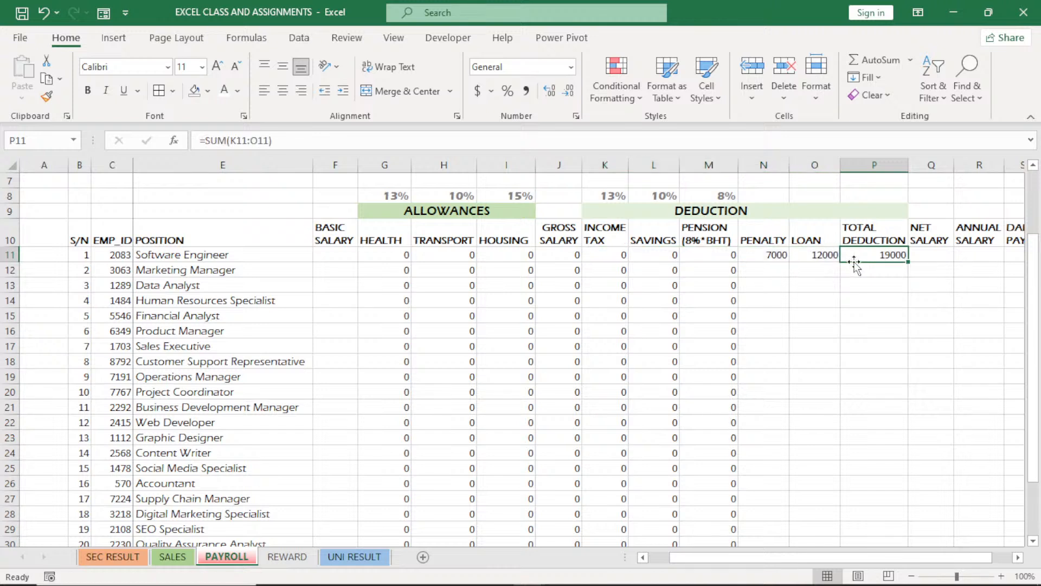
Clear the trial penalty and loan in N11:O11, and fill the TOTAL DEDUCTION formula from P11 down for all employees
left_click_drag(770, 255, 797, 257)
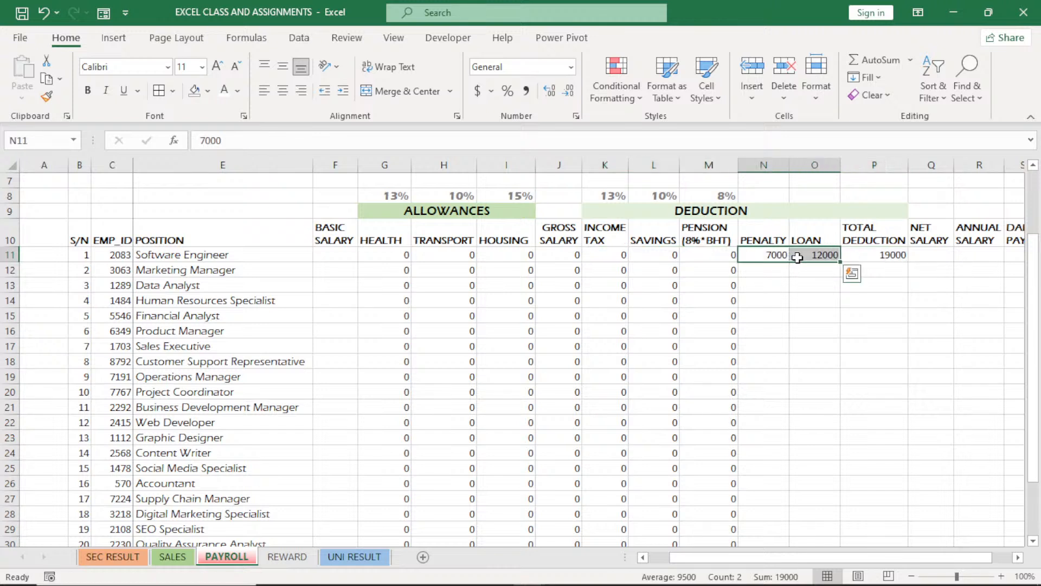
key("Delete")
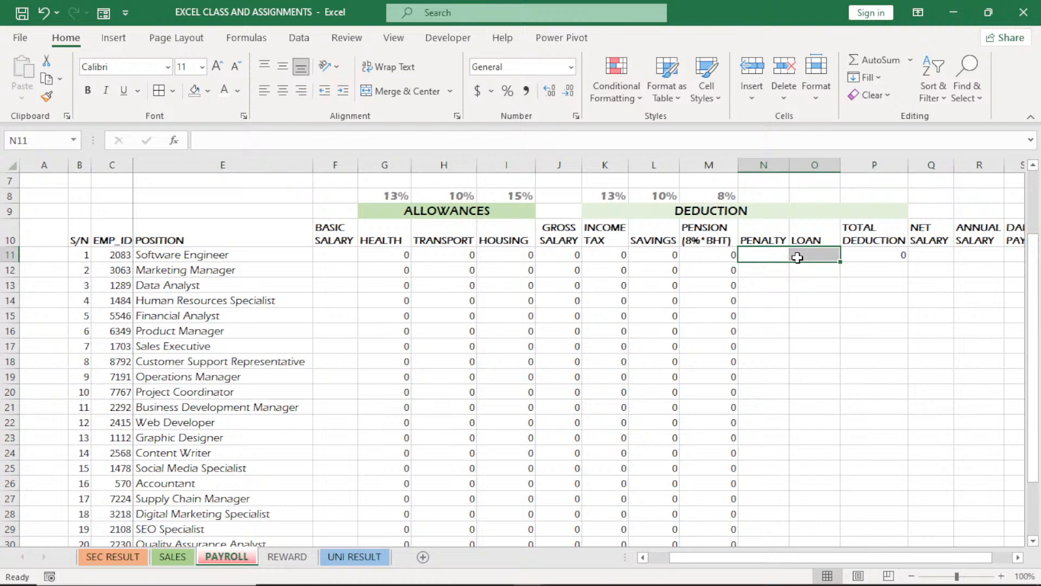
left_click(894, 258)
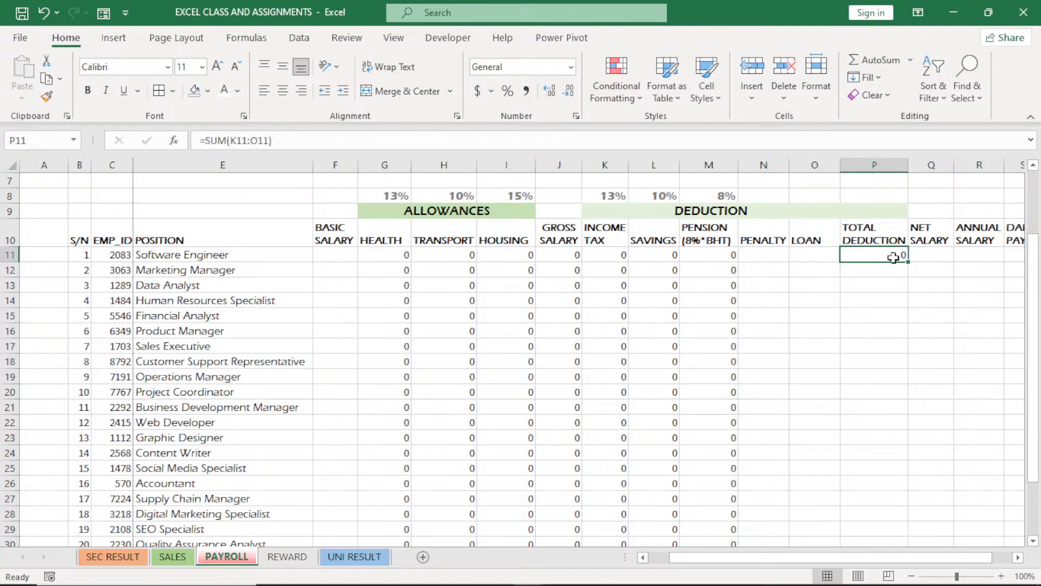
double_click(908, 262)
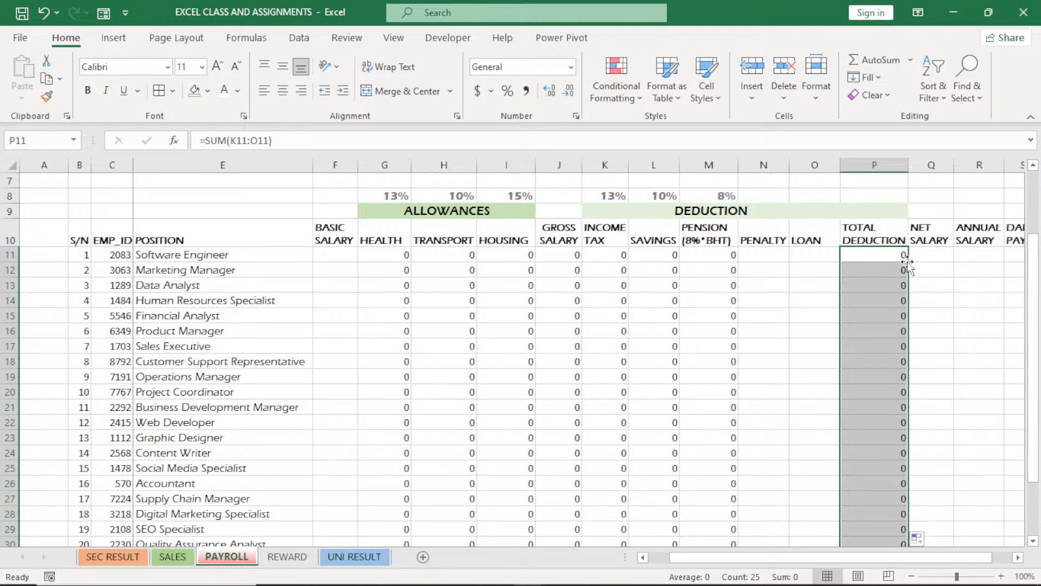
Calculate the NET SALARY in Q11 with =J11-P11 and fill the formula down for all employees
left_click(939, 253)
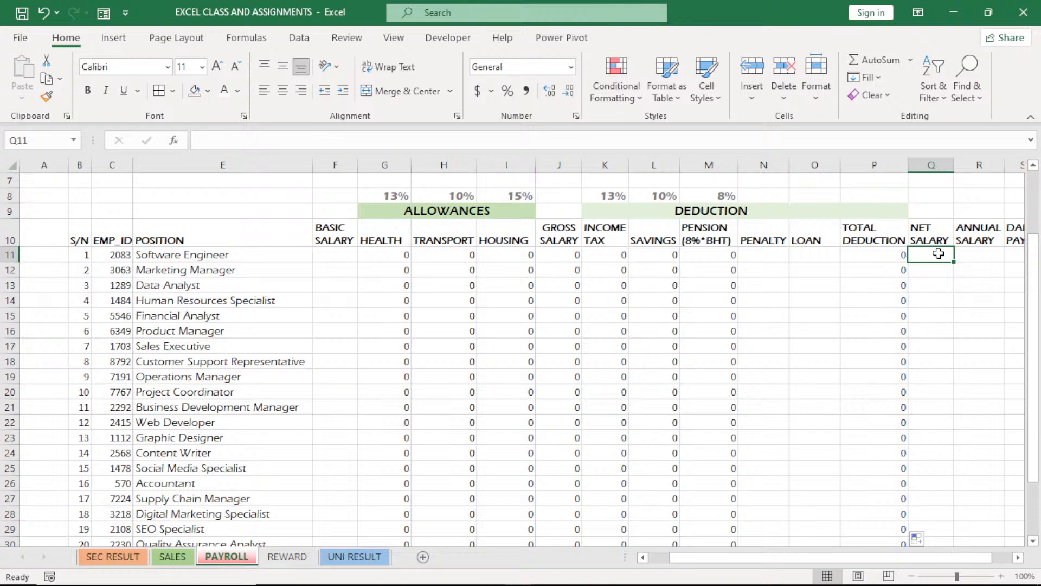
type("=")
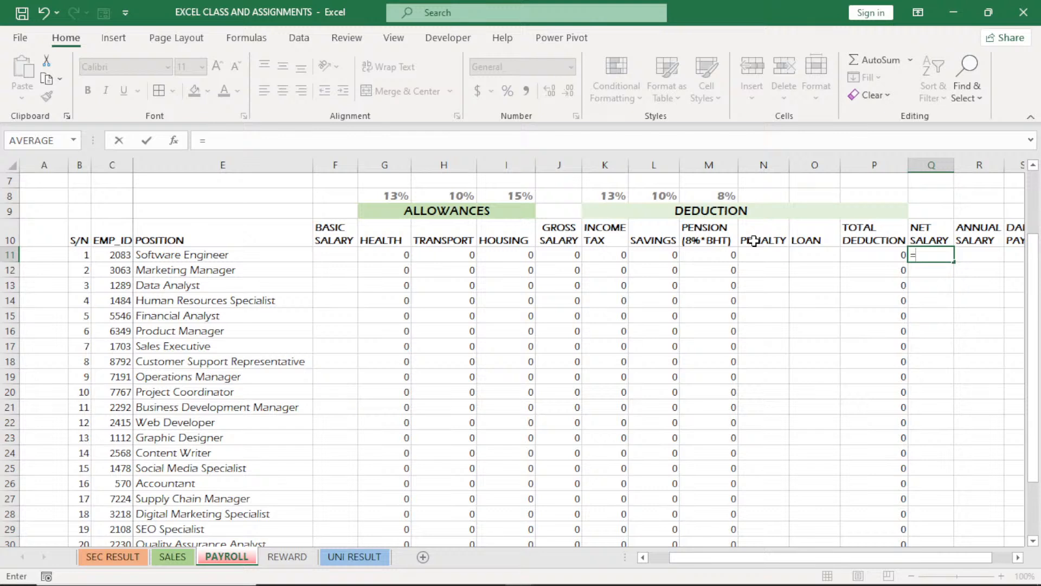
left_click(561, 255)
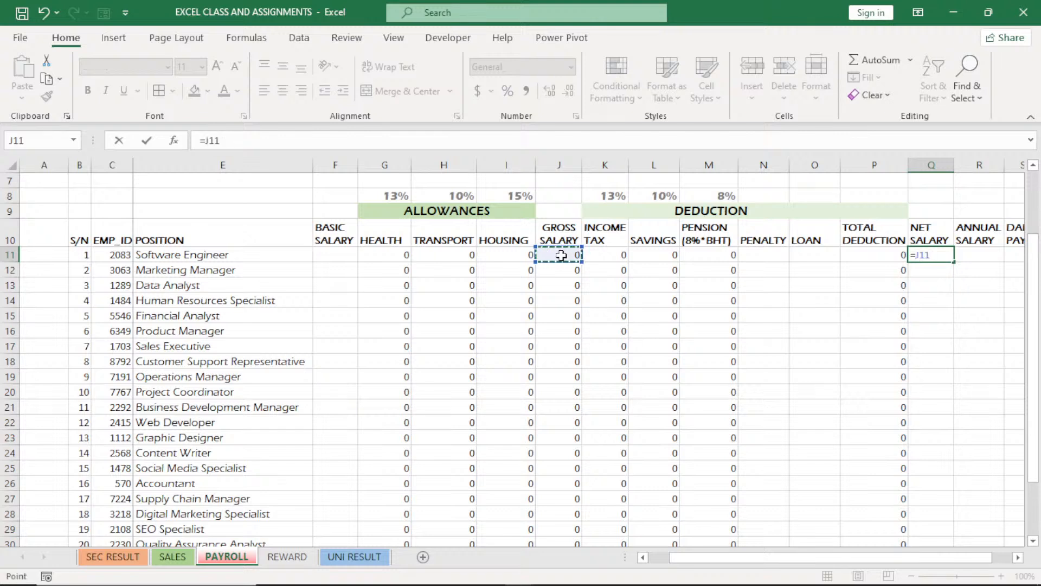
type("-")
left_click(868, 254)
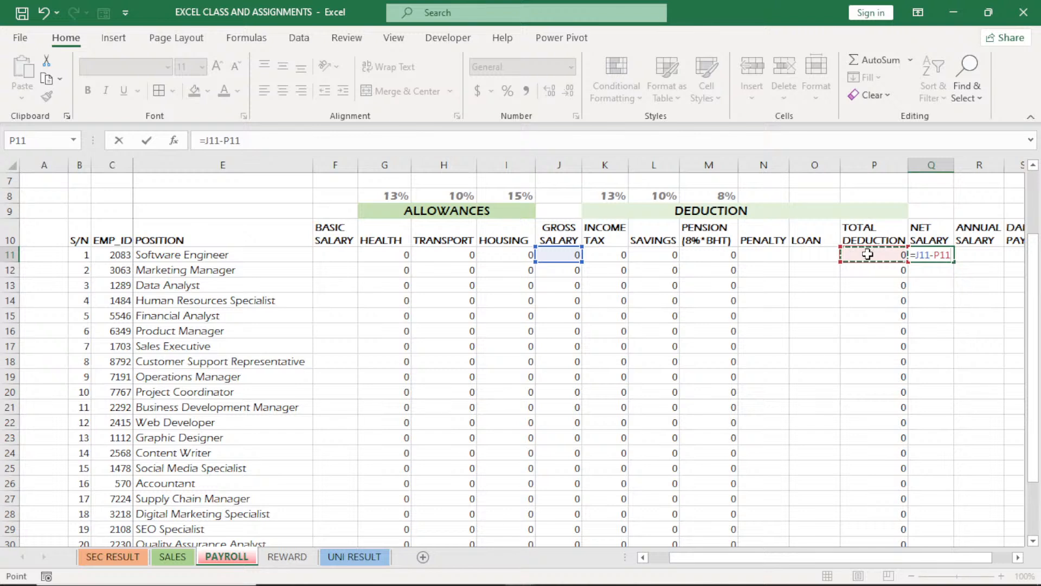
key("Return")
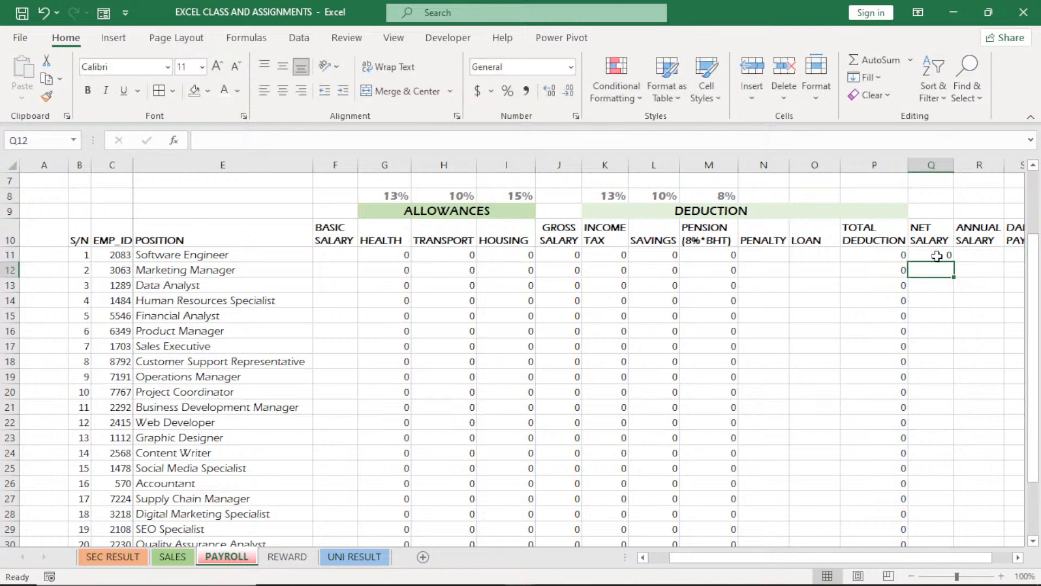
left_click(938, 256)
double_click(954, 263)
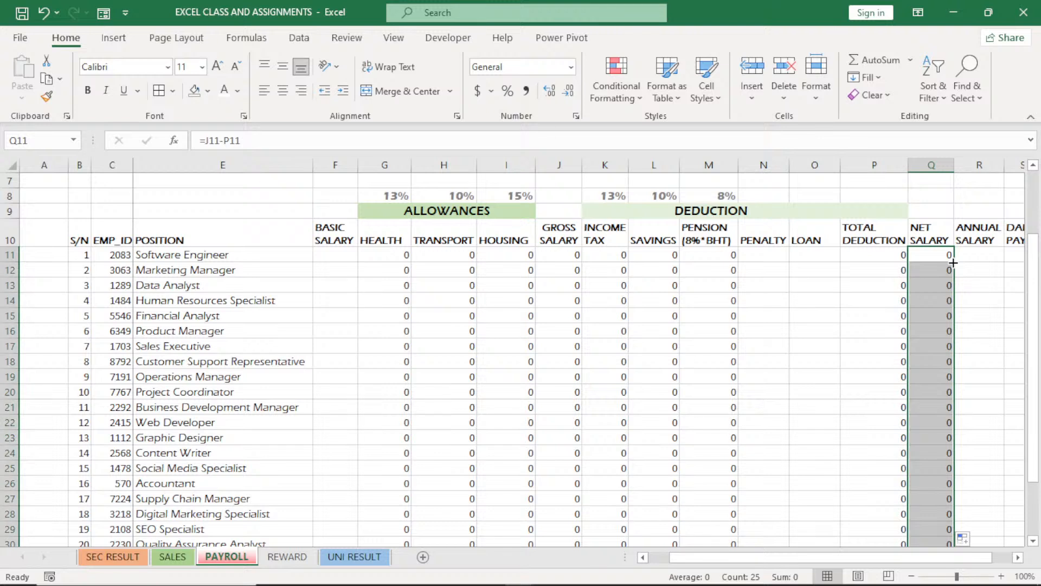
Calculate the ANNUAL SALARY in R11 with =Q11*12 and fill the formula down for all employees
left_click(1018, 557)
left_click(797, 254)
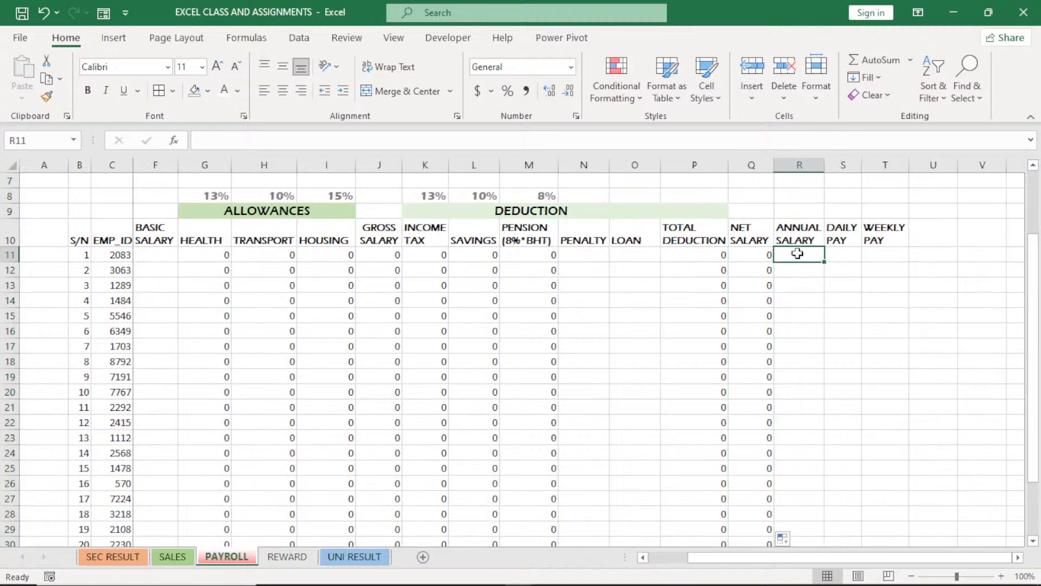
double_click(798, 253)
type("=")
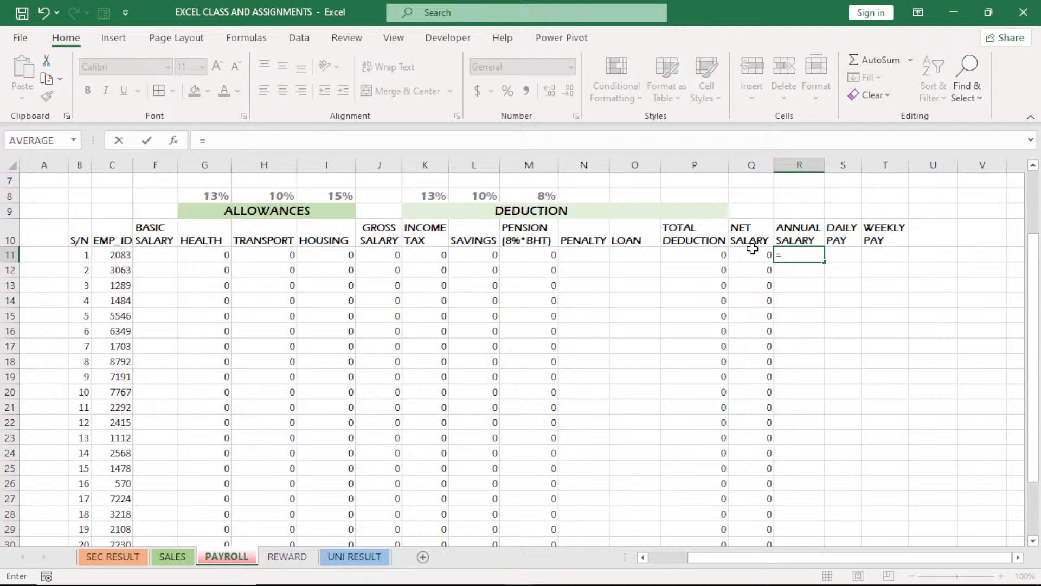
left_click(750, 252)
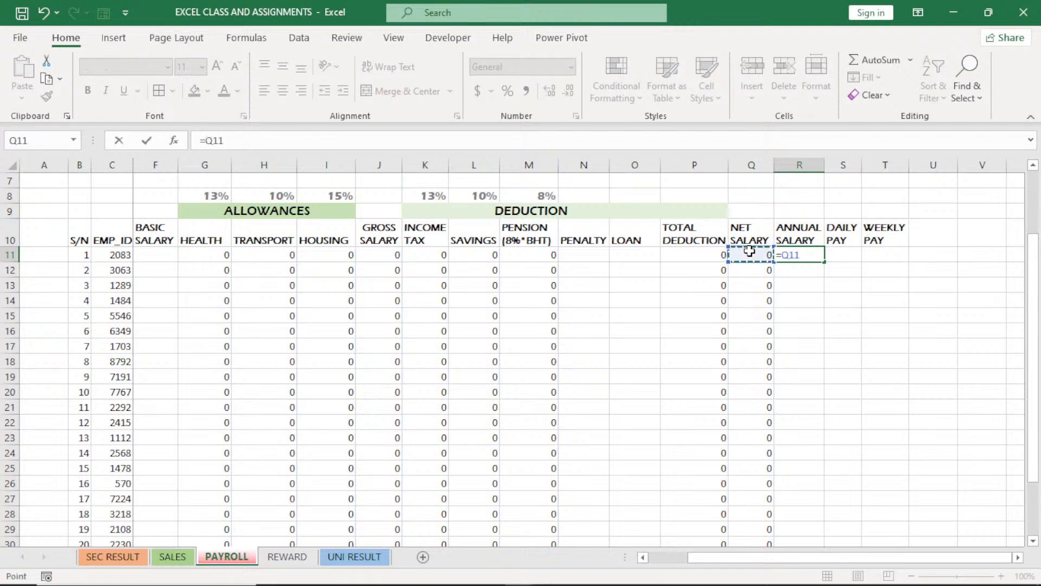
type("*12")
key("Return")
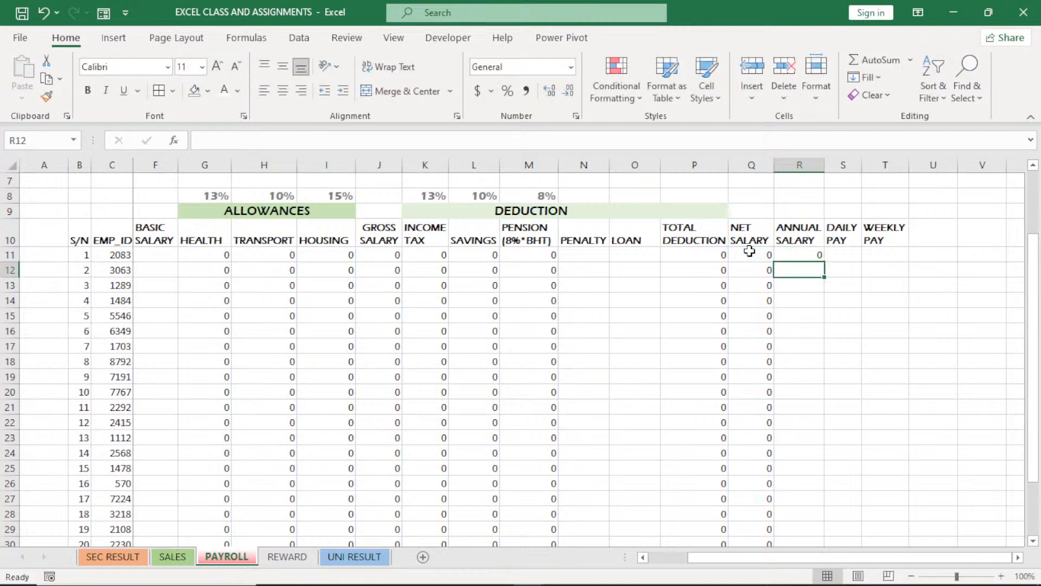
left_click(796, 255)
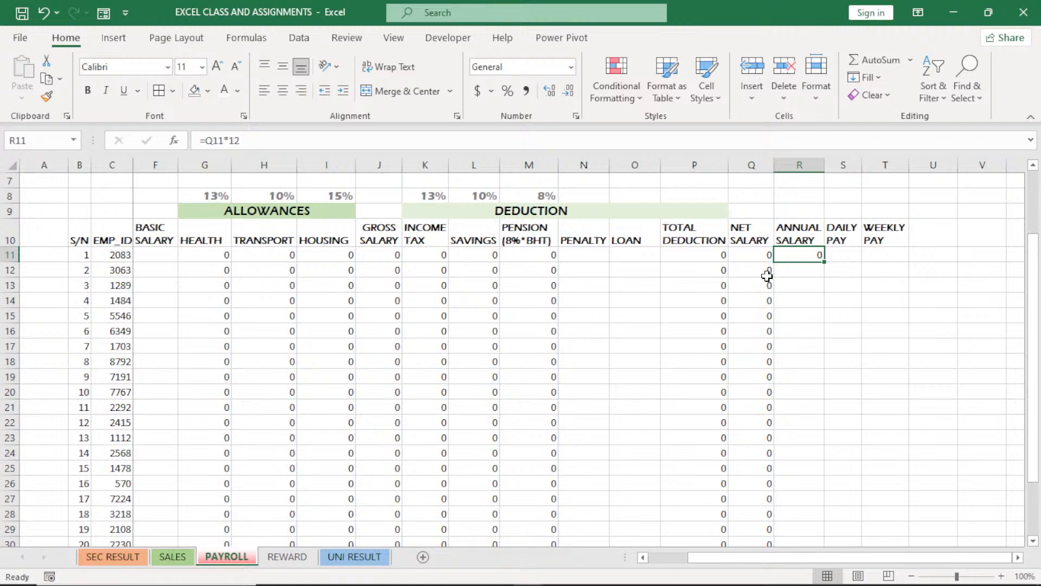
double_click(824, 261)
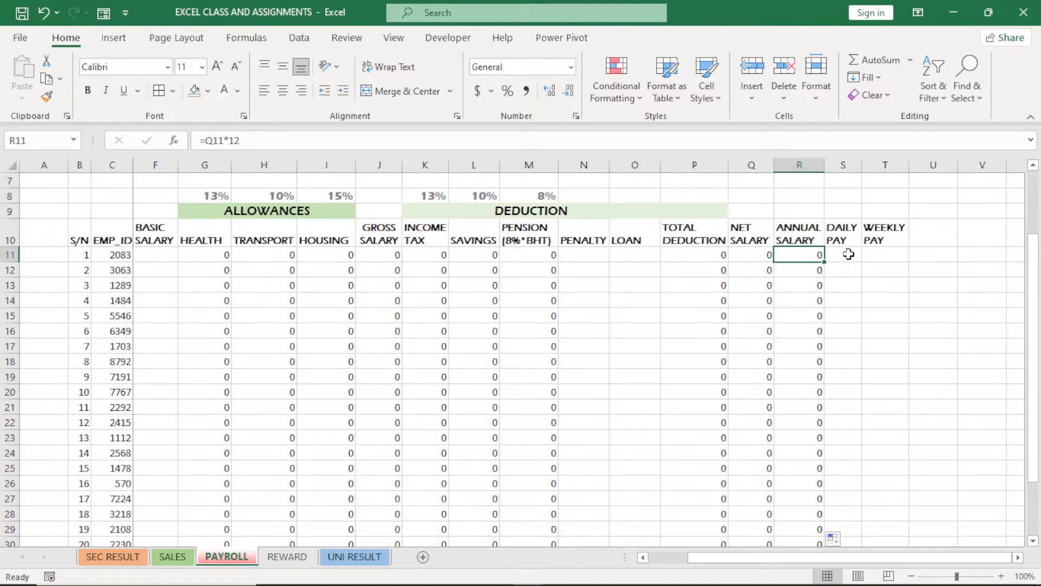
Calculate the DAILY PAY in S11 with =R11/365 and fill the formula down for all employees
left_click(848, 254)
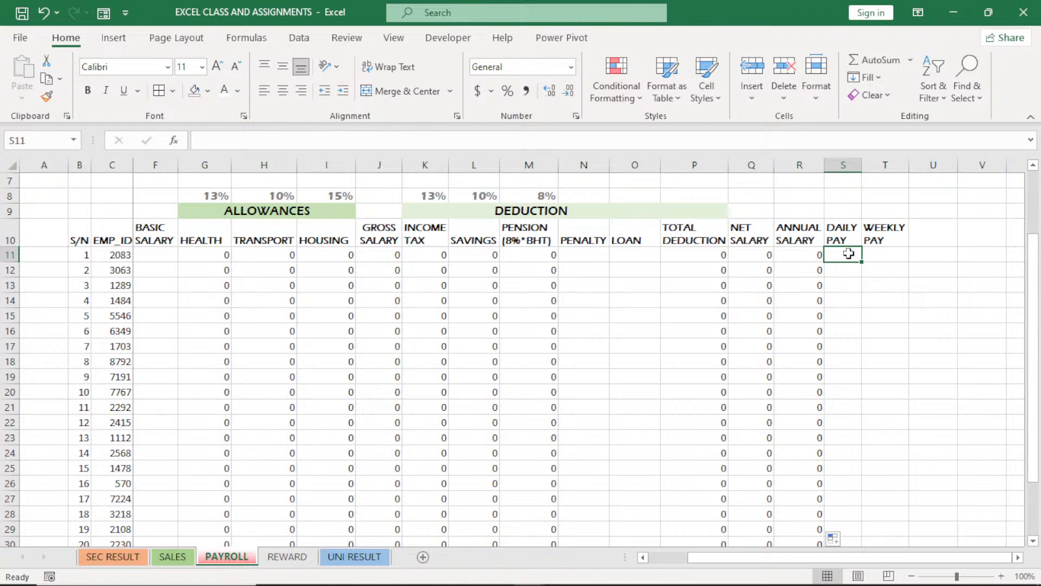
type("=")
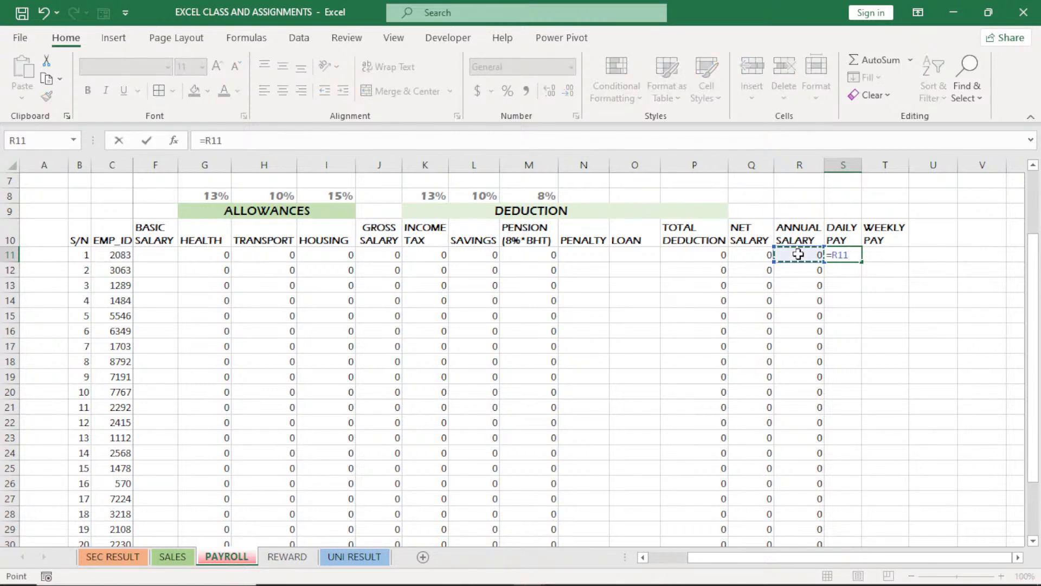
type("/365")
key("Return")
left_click(855, 257)
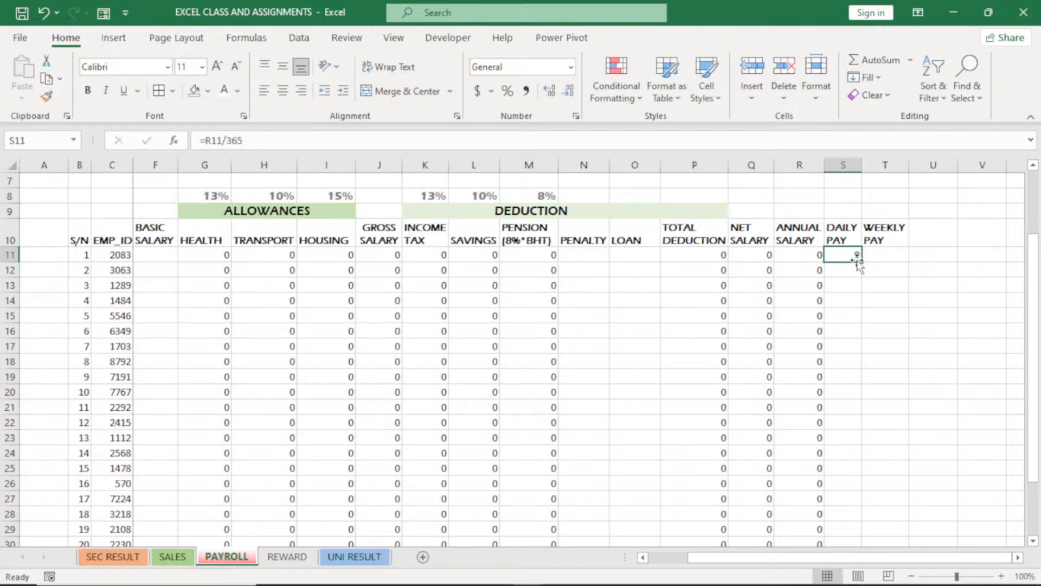
double_click(860, 262)
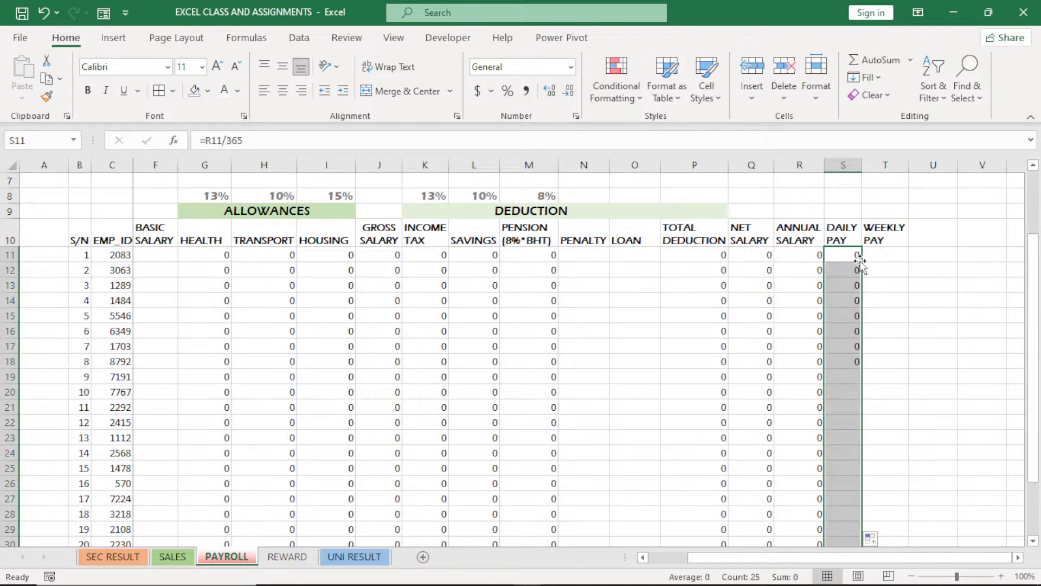
Calculate the WEEKLY PAY in T11 with =R11/52 and fill the formula down for all employees
left_click(881, 252)
double_click(881, 252)
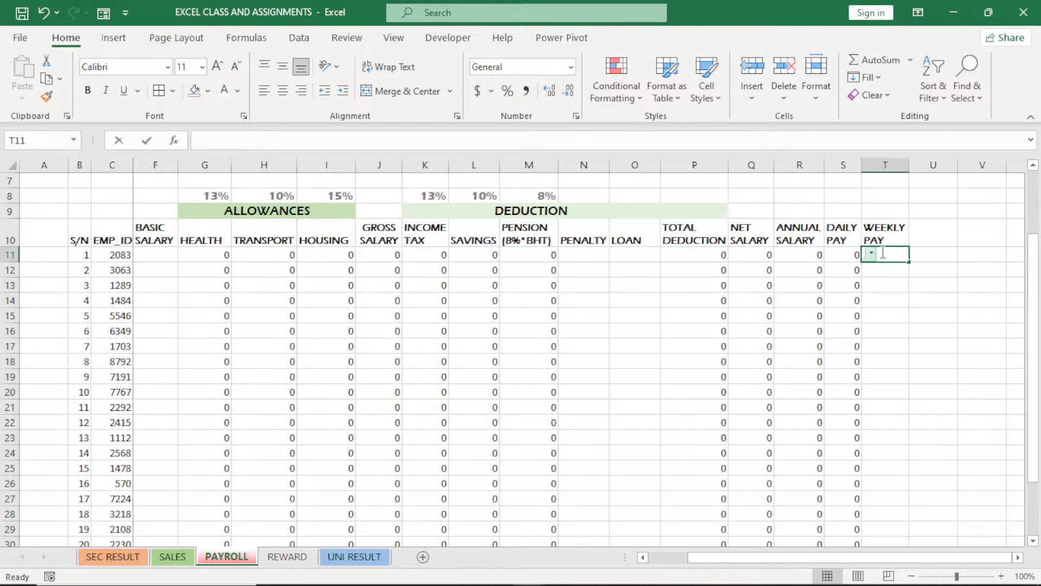
type("=")
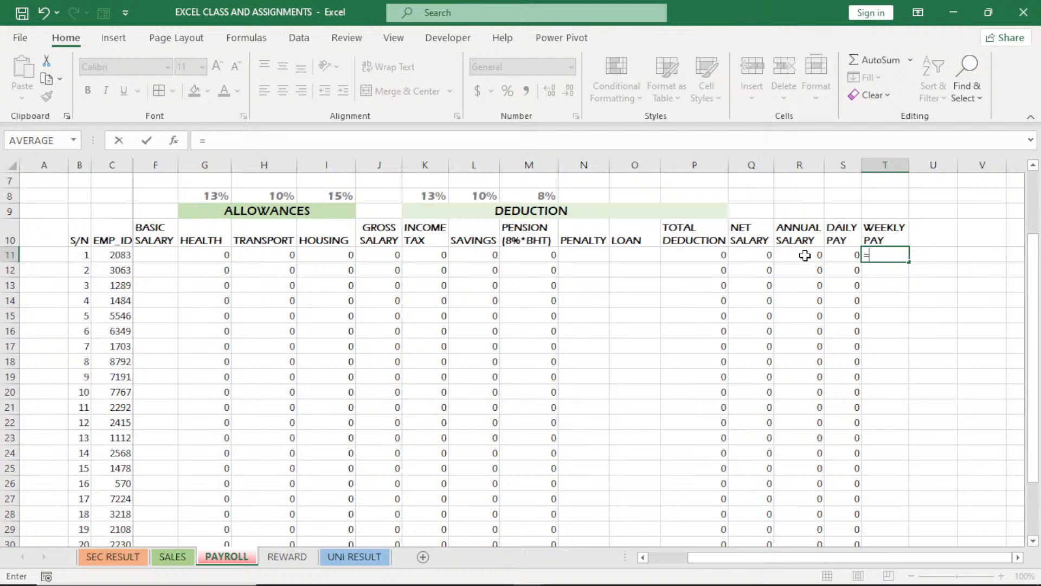
left_click(805, 256)
type("/5")
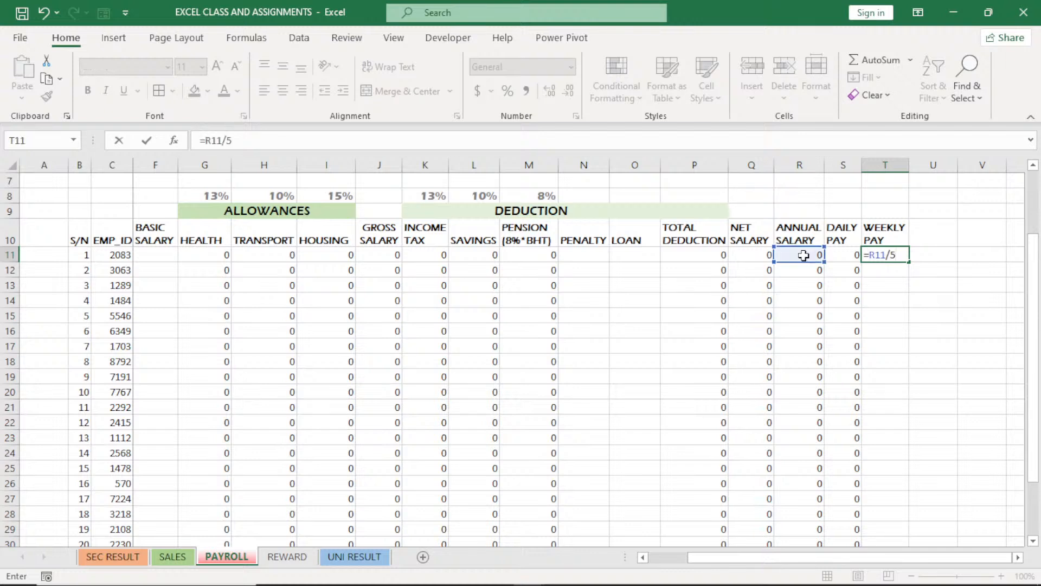
key("Return")
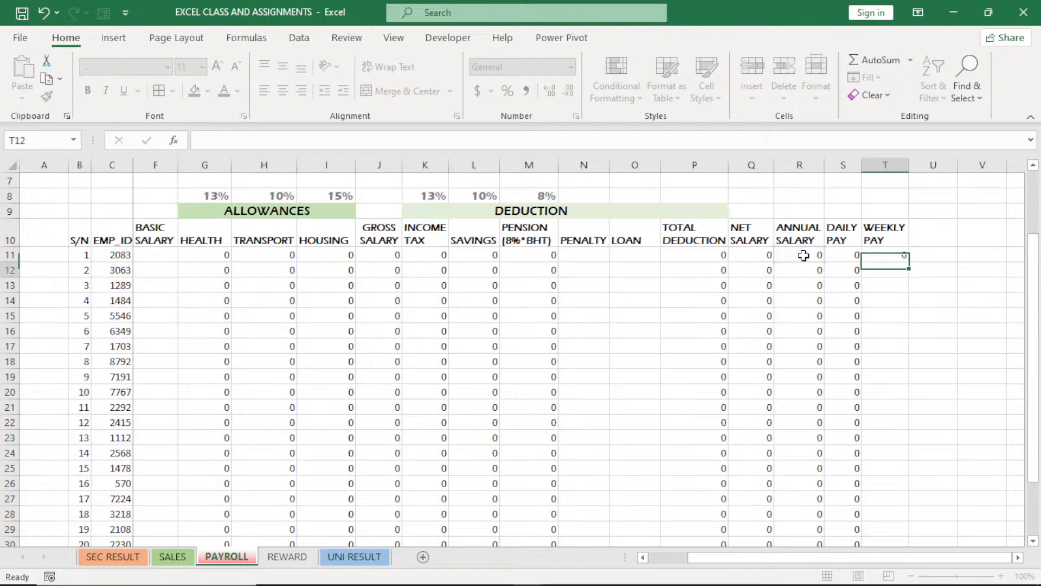
double_click(904, 257)
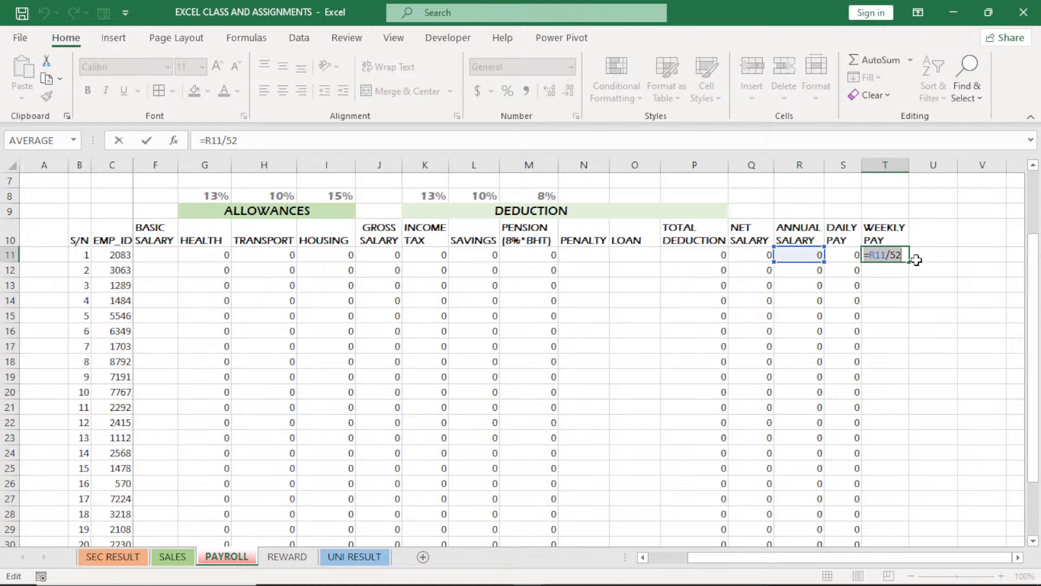
key("Delete")
key("Return")
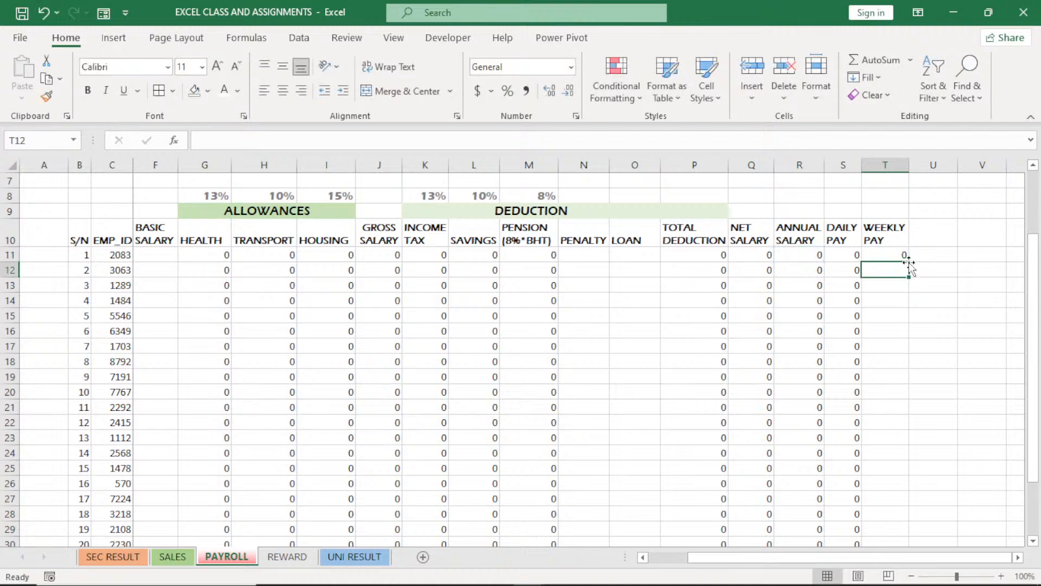
left_click(904, 257)
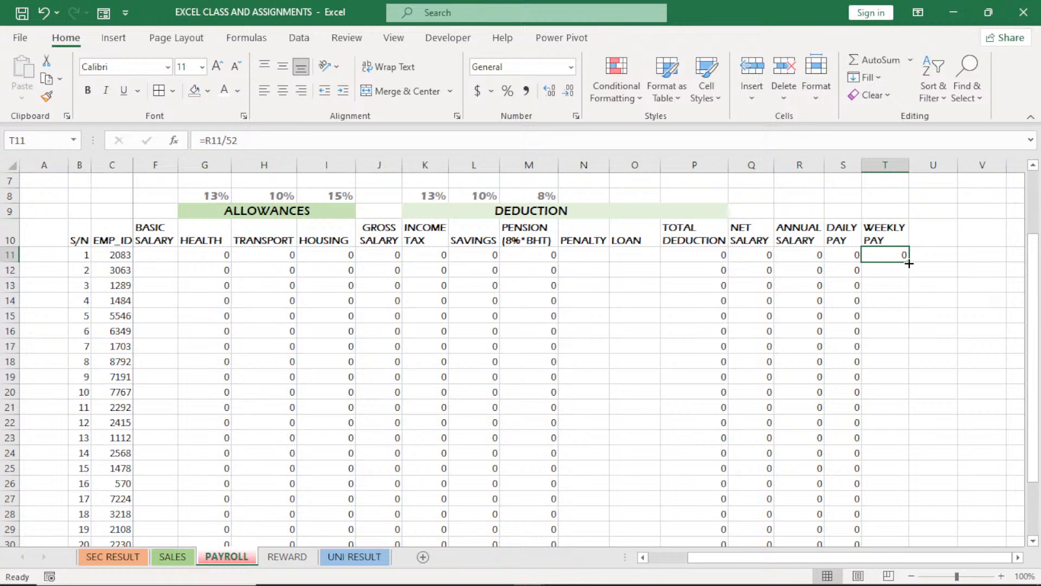
double_click(910, 263)
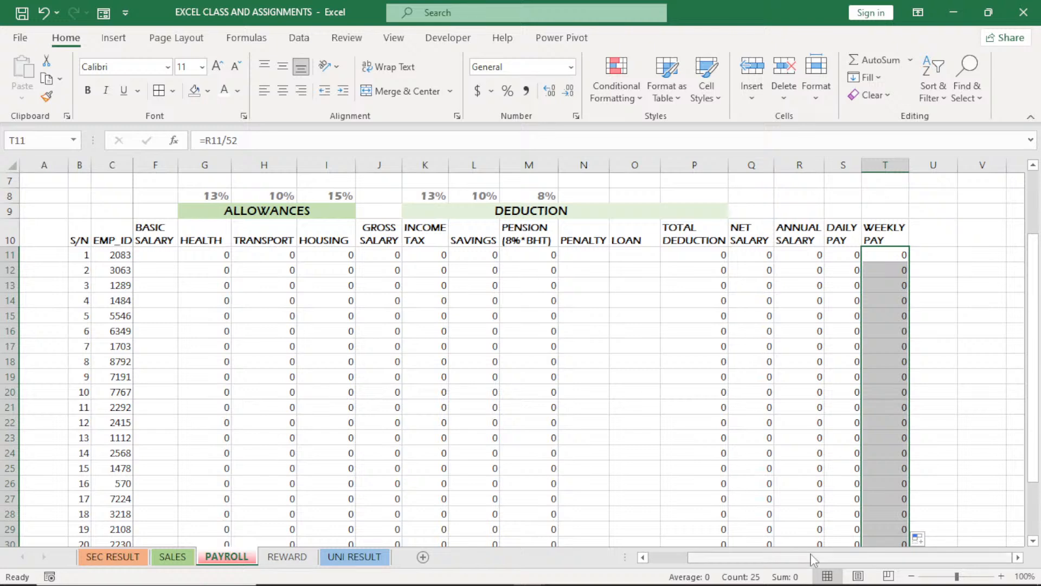
Enter a BASIC SALARY of 120000 in F11 for the Software Engineer
left_click_drag(813, 560, 795, 560)
left_click(339, 254)
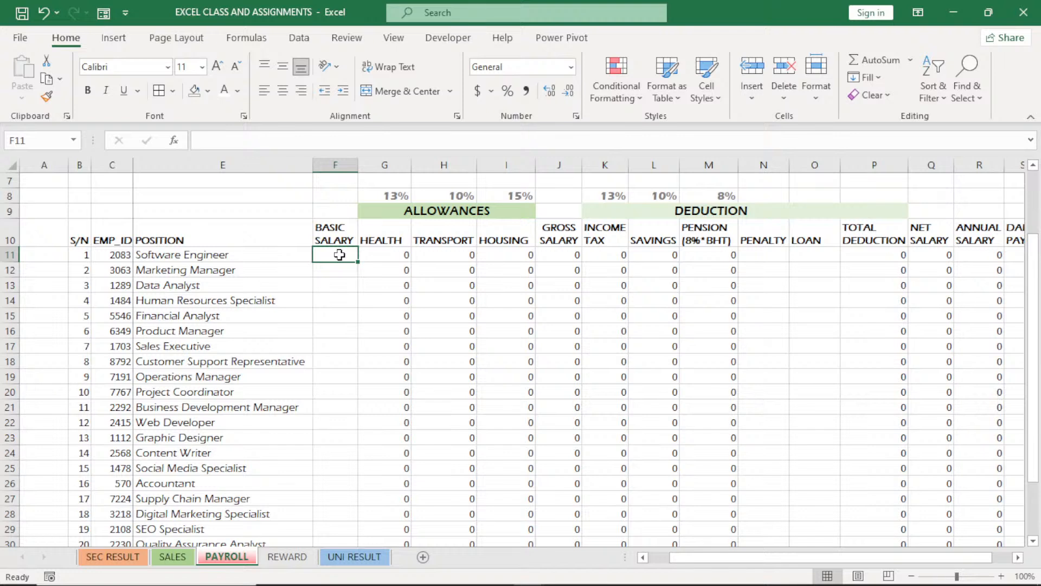
type("1222")
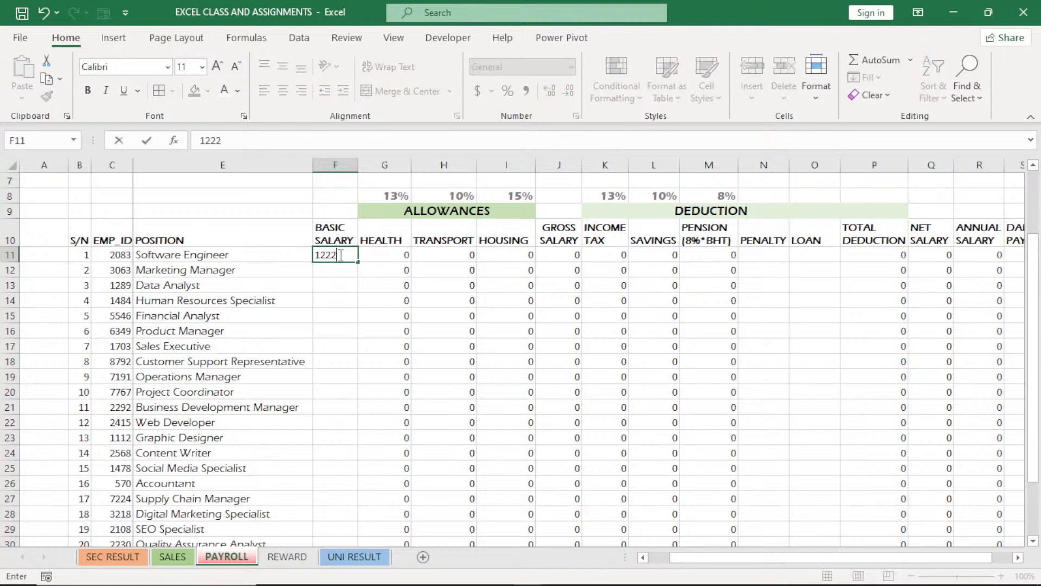
key("BackSpace")
key("BackSpace")
type("0000")
left_click(334, 280)
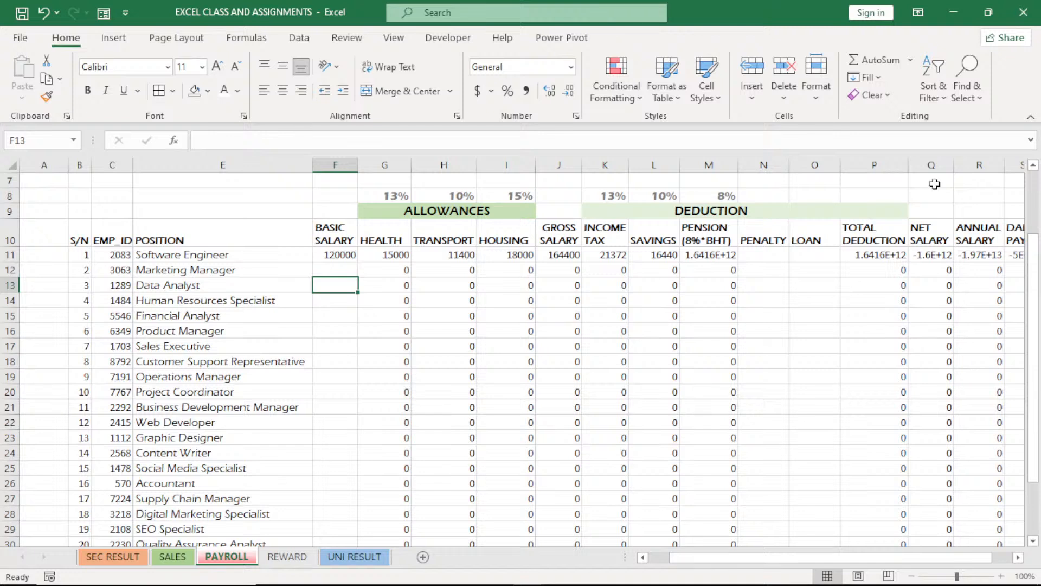
Autofit the NET SALARY column Q and widen the PENSION column M
double_click(954, 165)
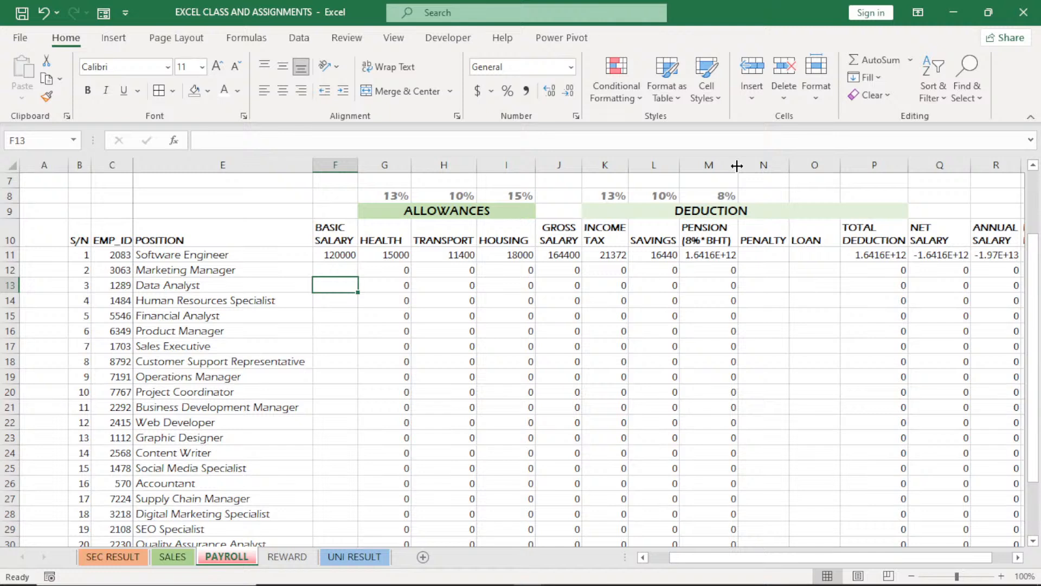
left_click_drag(737, 166, 760, 167)
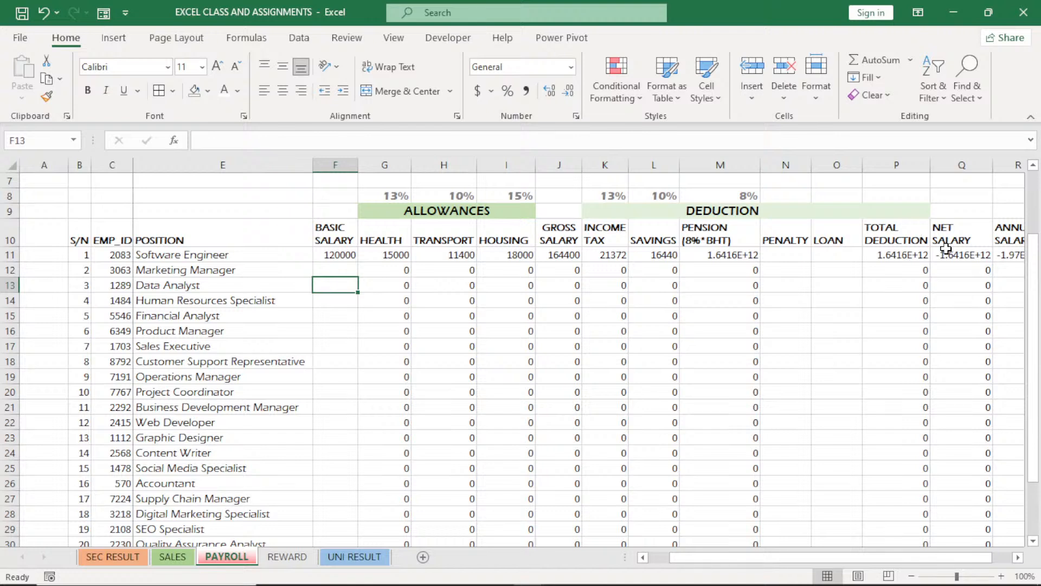
Examine the TOTAL DEDUCTION formula in P11 and the Software Engineer's resulting salary and pay figures
left_click(914, 256)
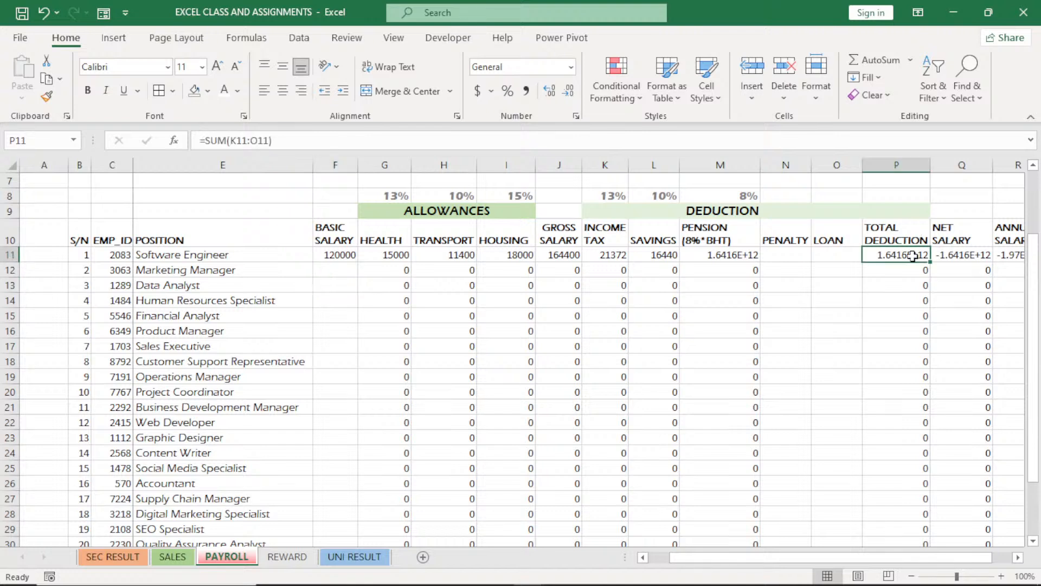
double_click(914, 256)
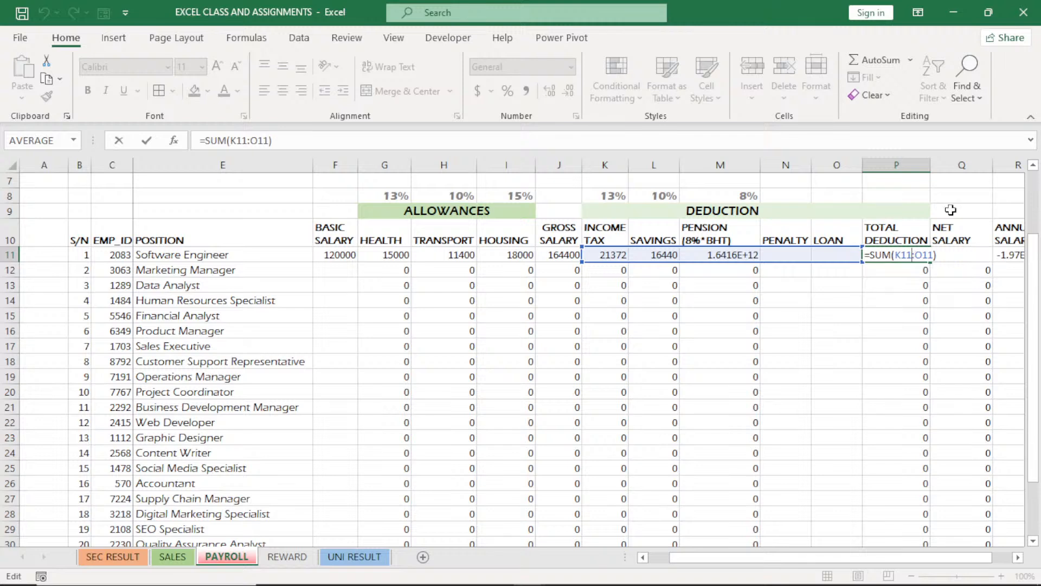
key("Return")
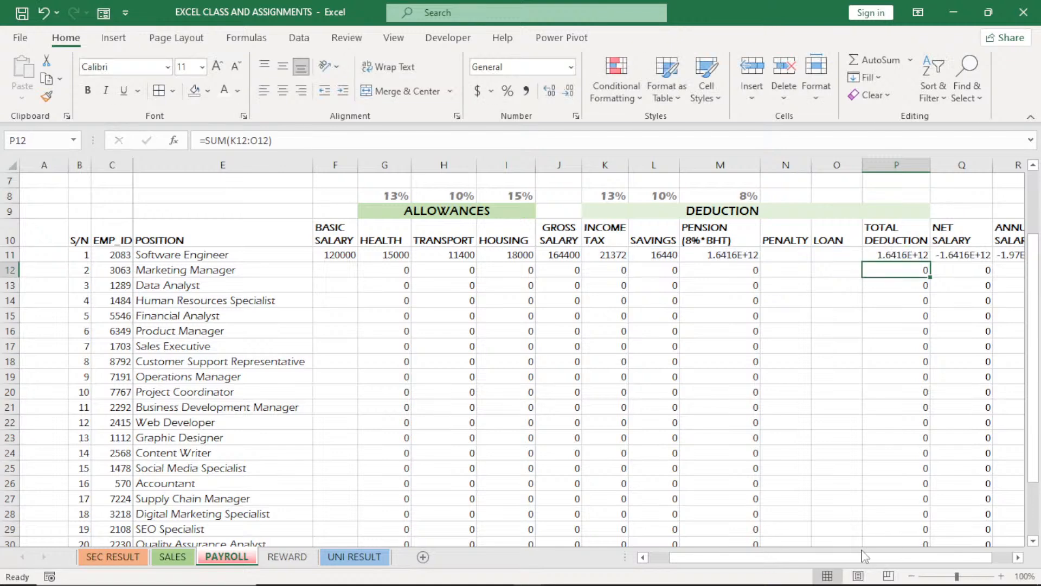
left_click_drag(865, 557, 873, 558)
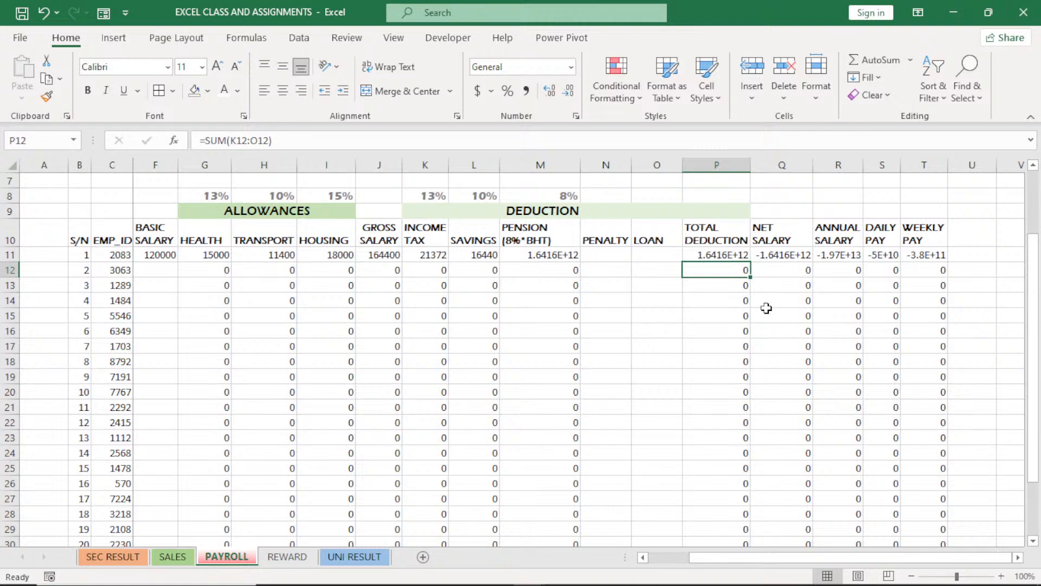
left_click(733, 253)
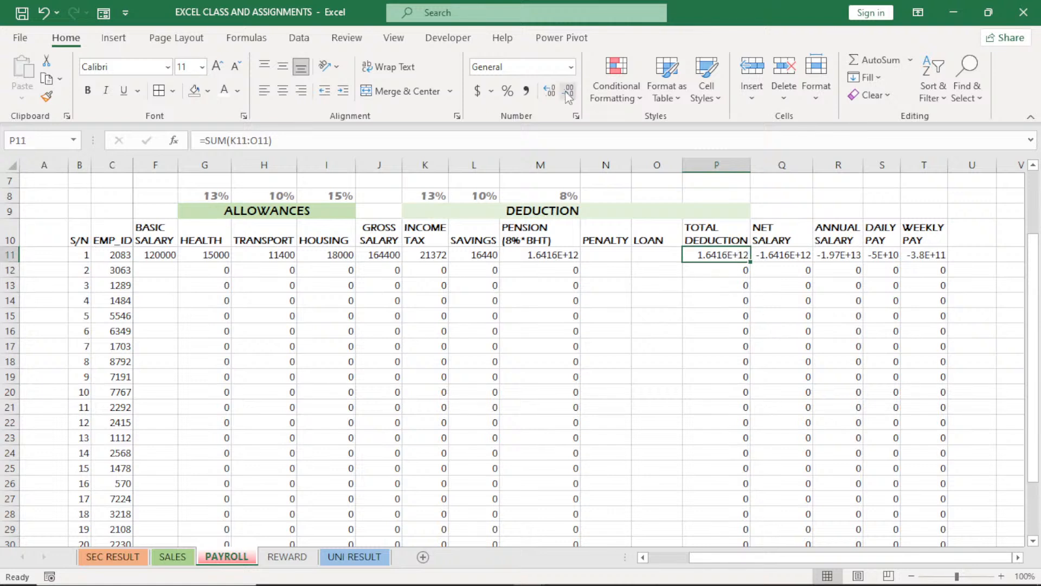
Reduce the Software Engineer's TOTAL DEDUCTION in P11 to no decimal places and widen column P slightly
left_click(568, 93)
left_click(568, 93)
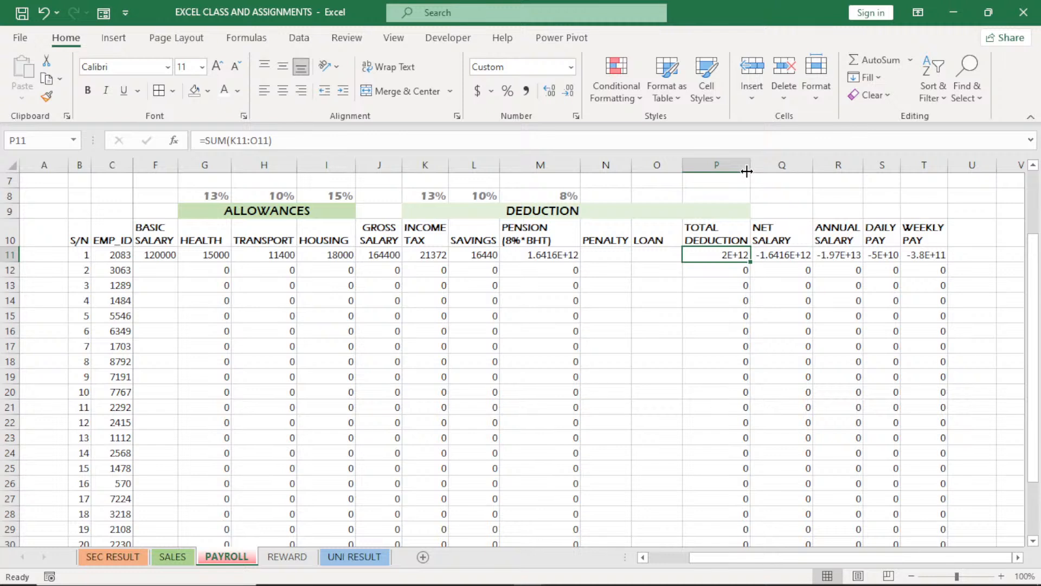
left_click_drag(746, 171, 756, 170)
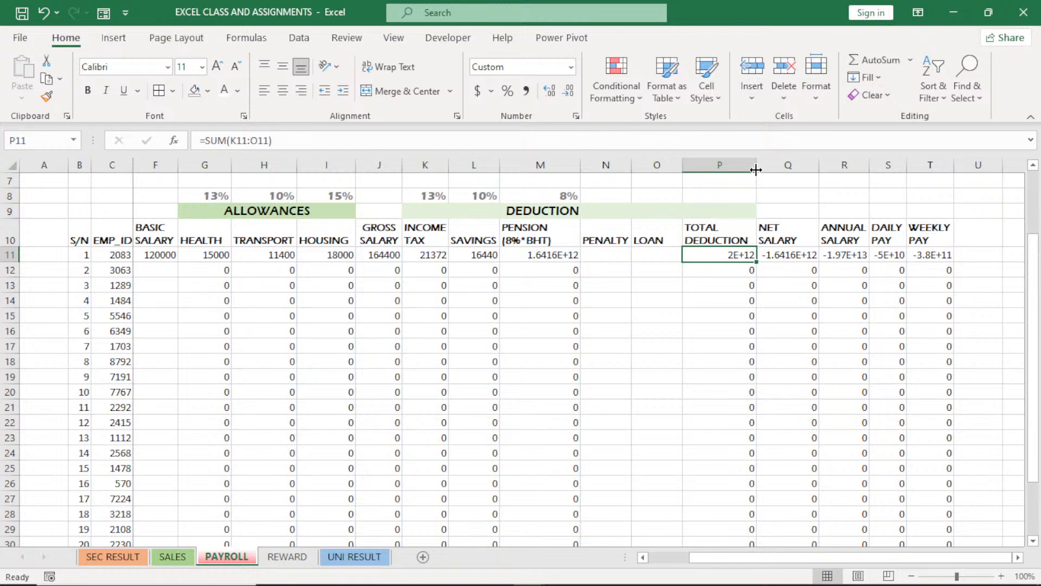
Inspect the NET SALARY formula in Q11 and the PENSION formula in M11
double_click(788, 263)
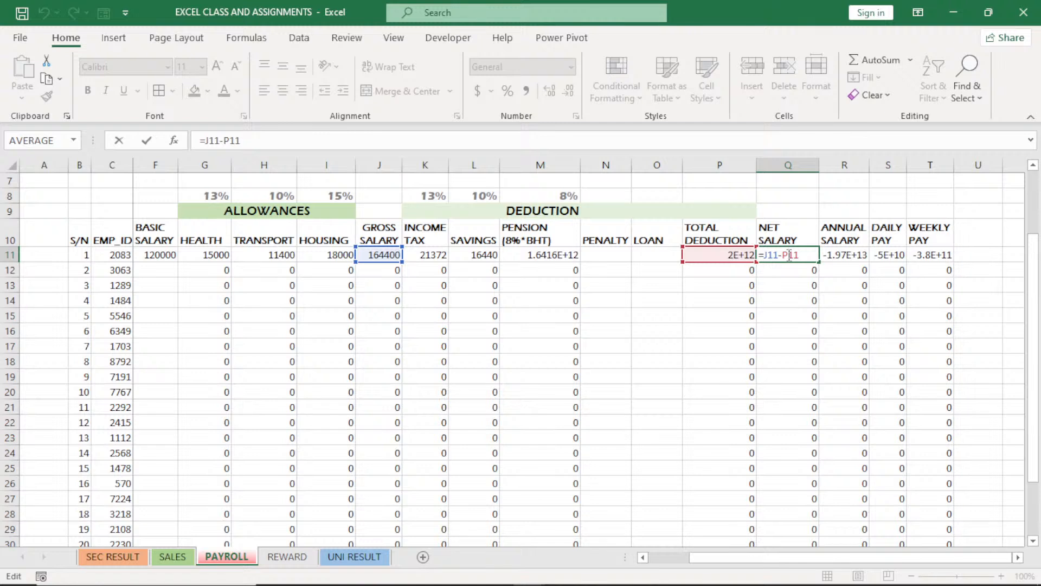
left_click(558, 257)
double_click(558, 257)
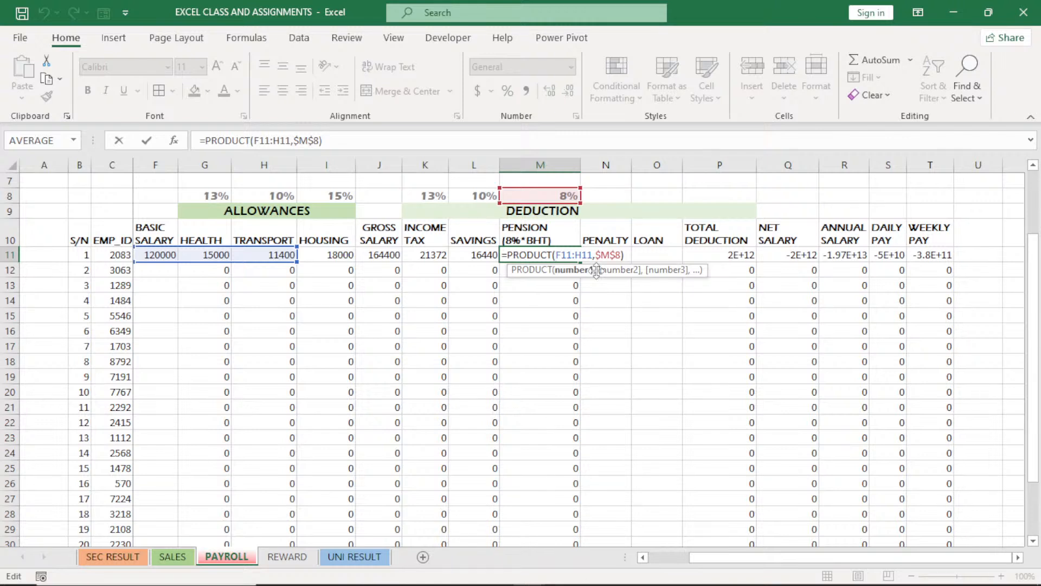
key("Return")
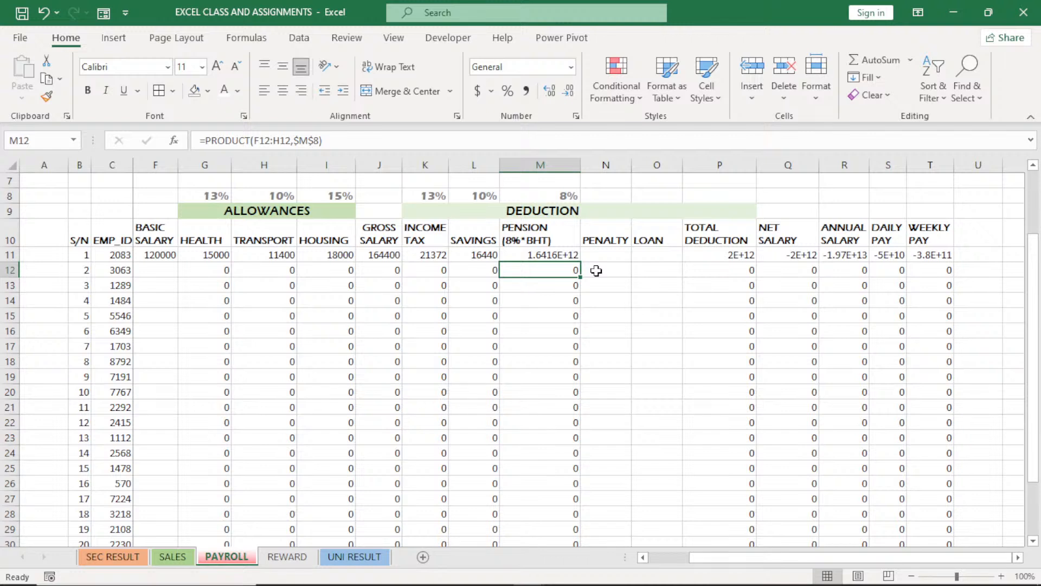
Rewrite the PENSION formula in M11 as =PRODUCT(F11,G11,H11,$M$8), listing the salary and allowance cells separately
double_click(566, 255)
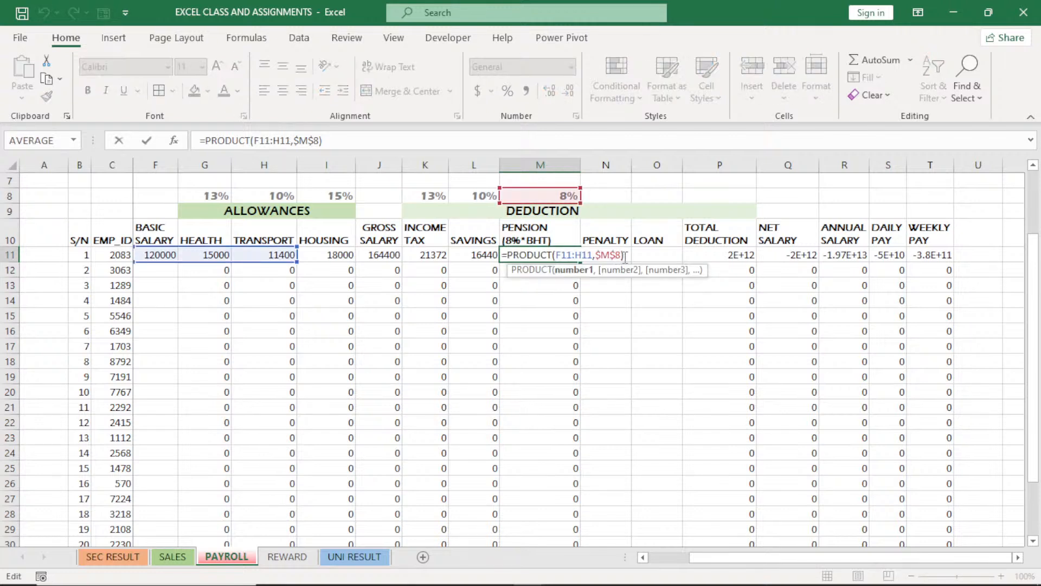
left_click_drag(625, 256, 558, 255)
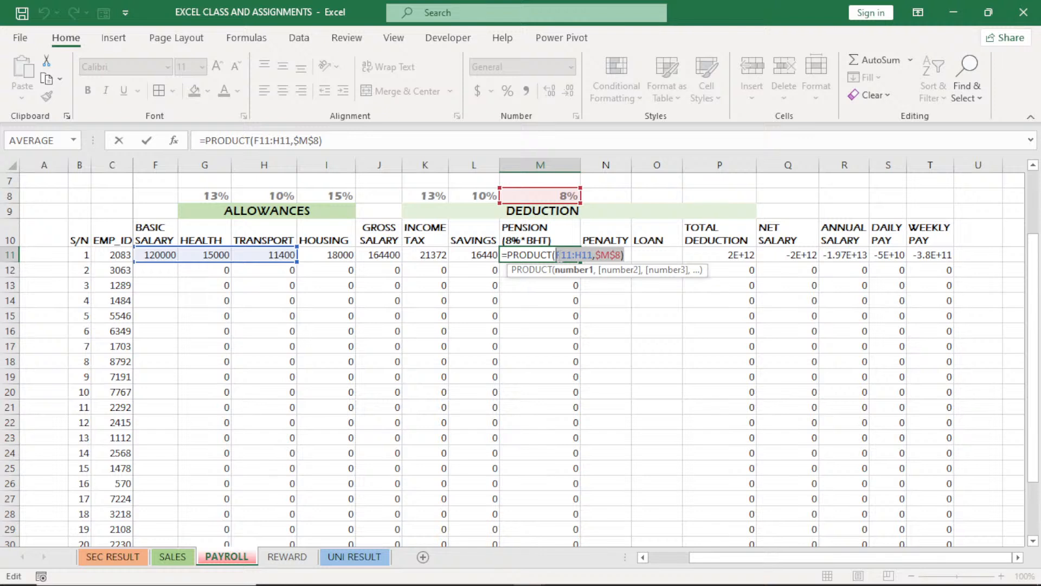
key("BackSpace")
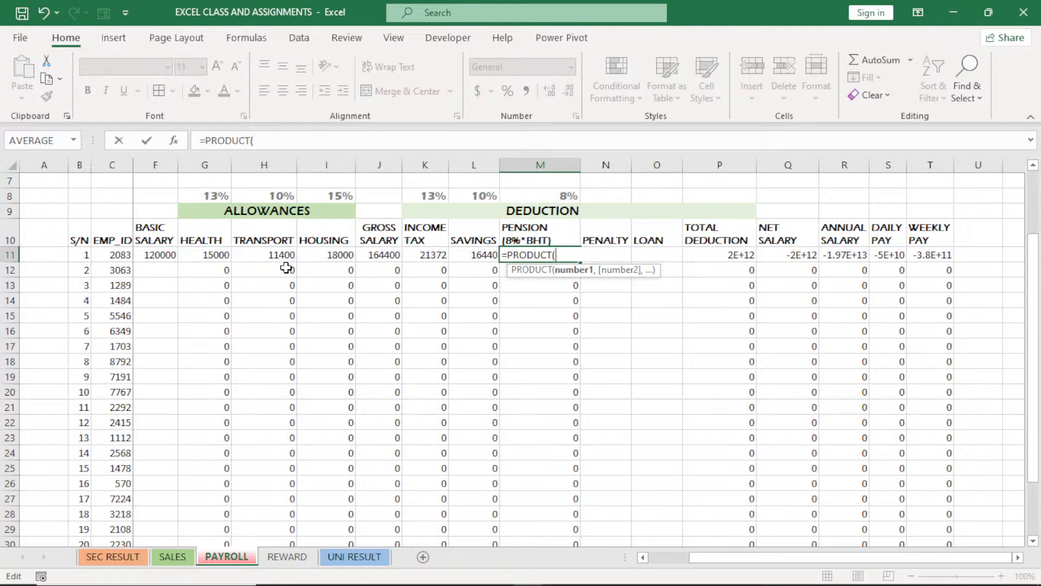
left_click(168, 257)
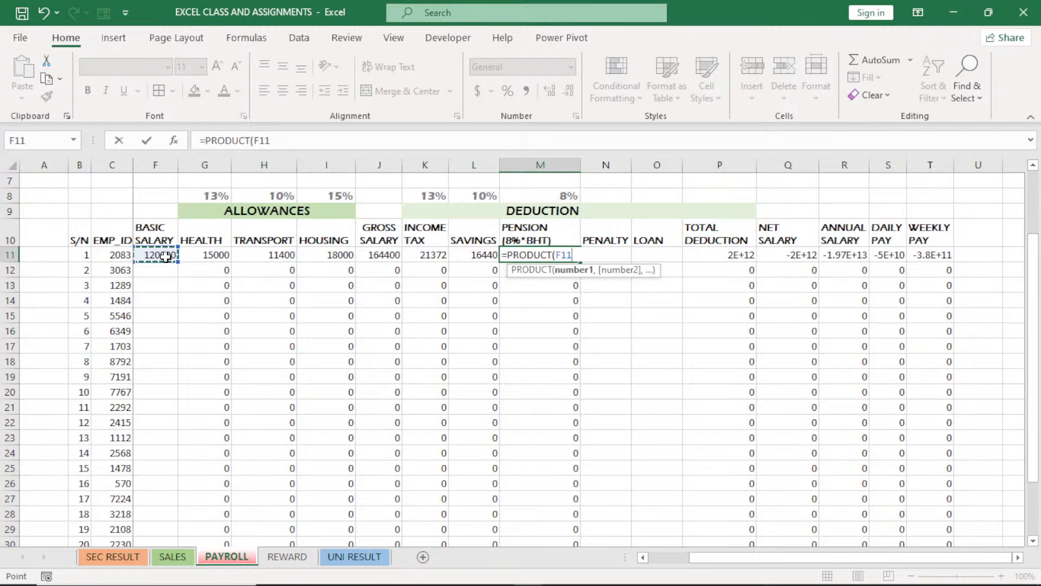
type(",")
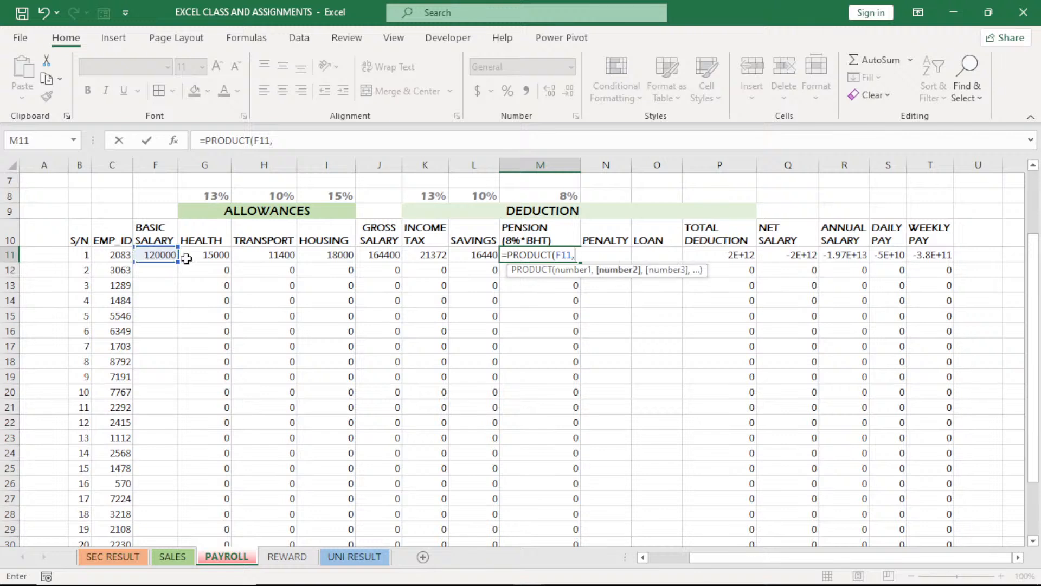
left_click(191, 257)
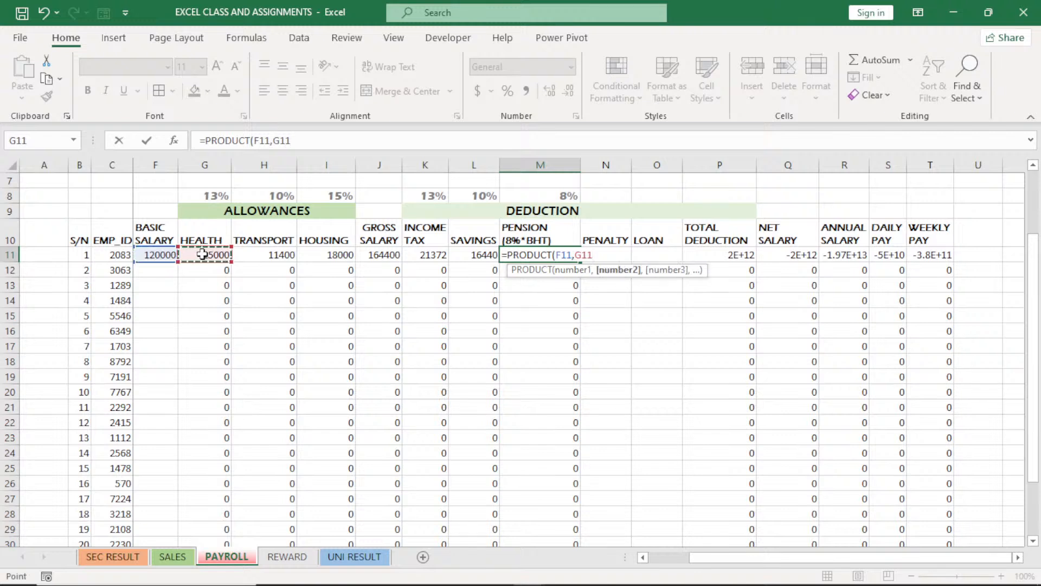
type(",")
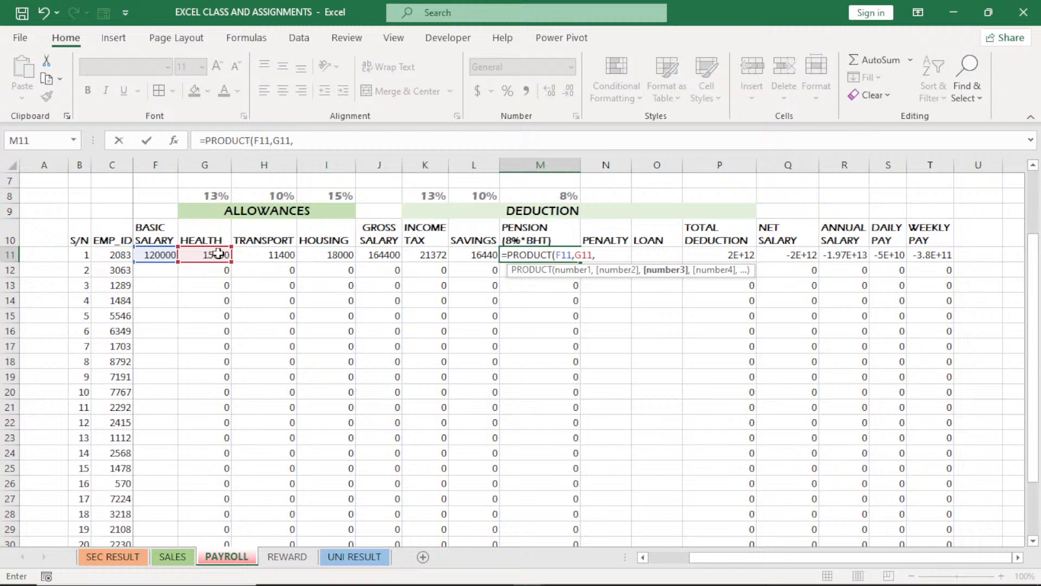
left_click(248, 255)
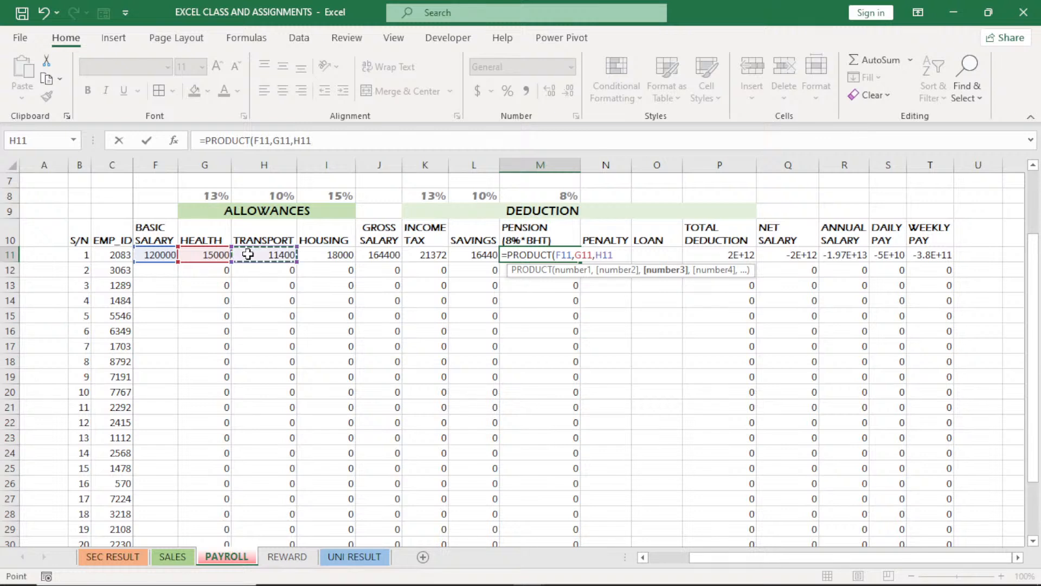
type(",")
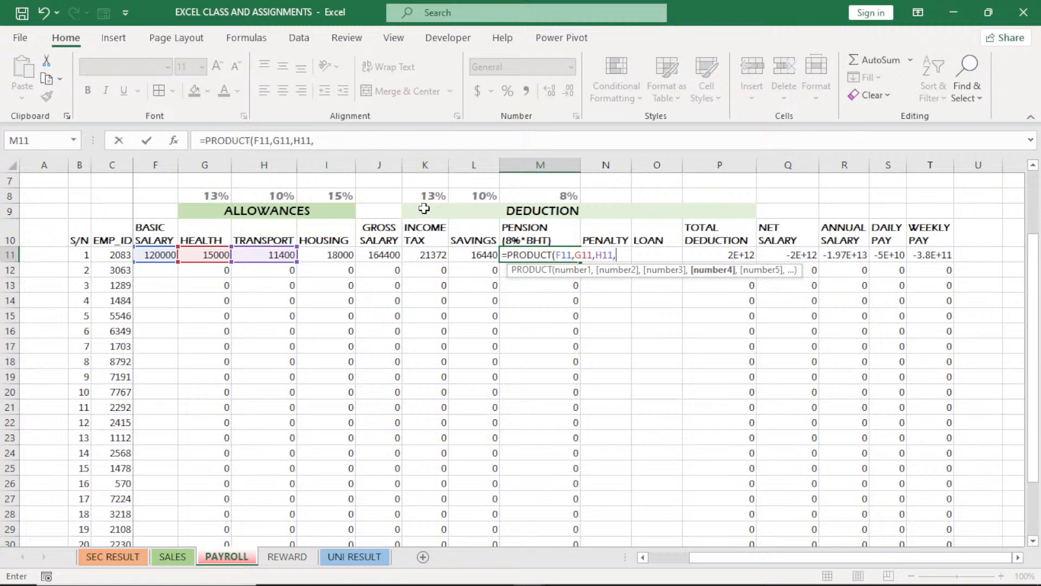
left_click(550, 194)
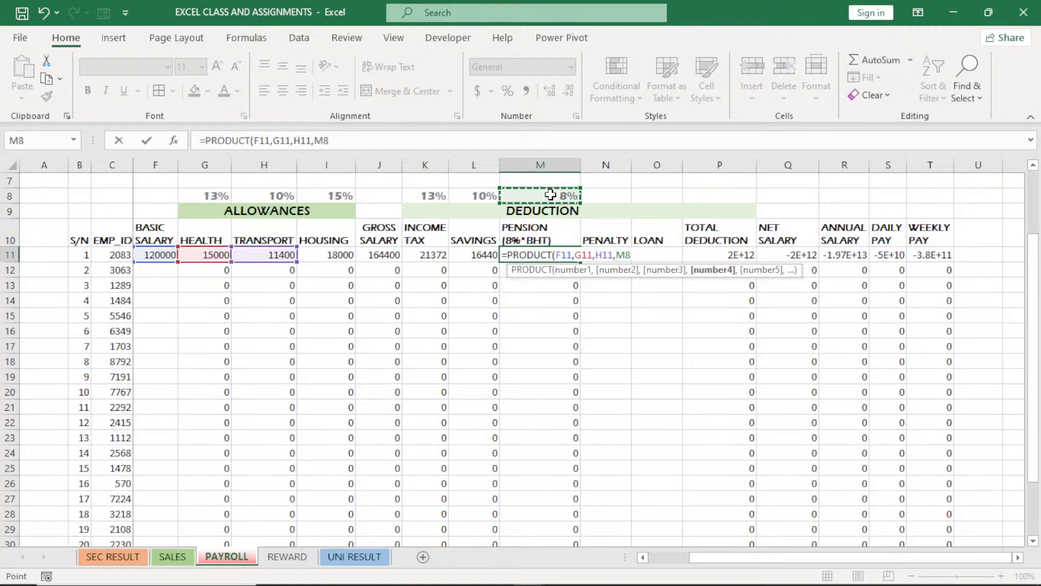
left_click(625, 255)
key("F4")
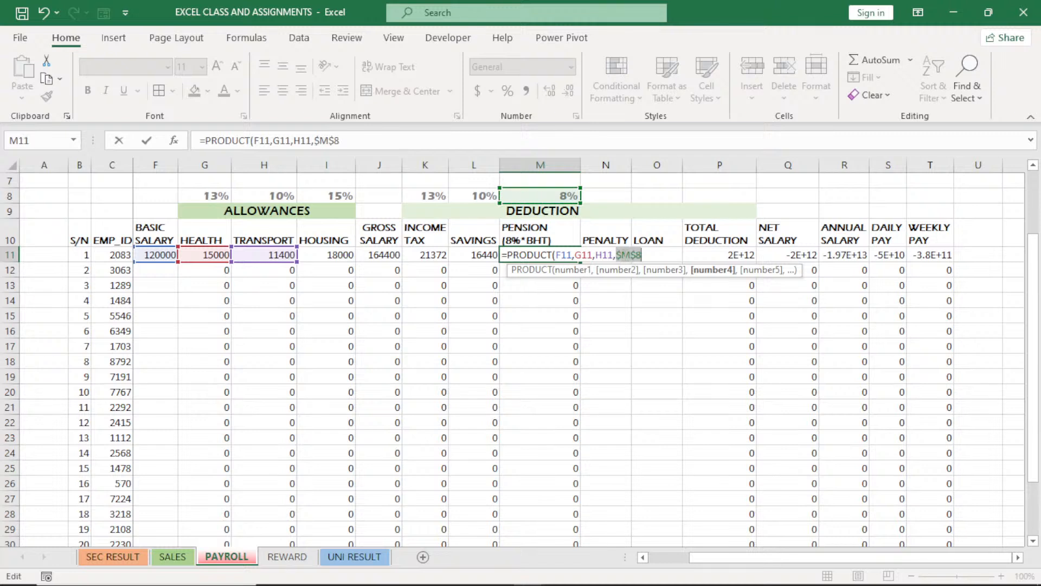
key("Return")
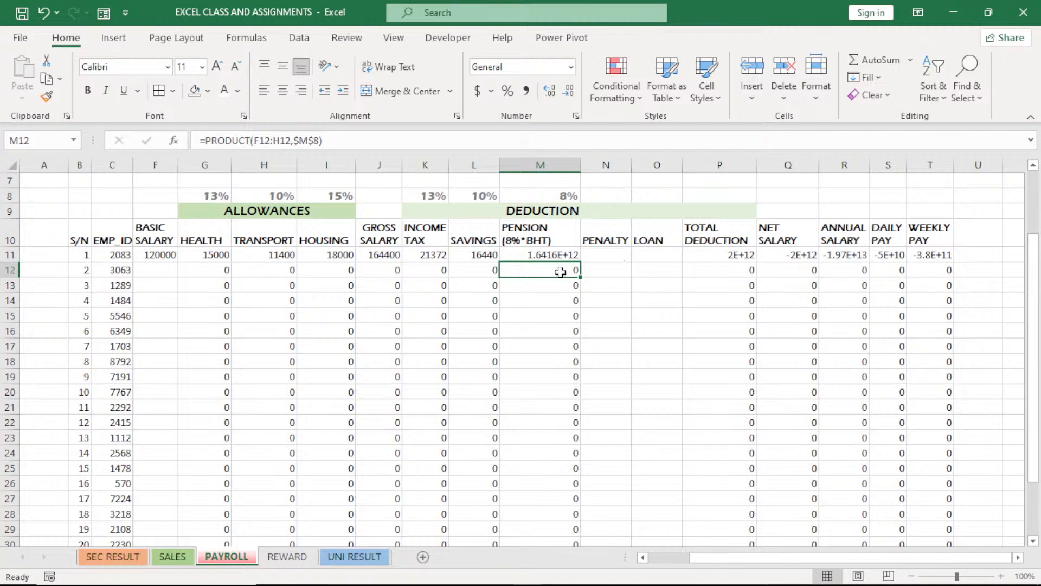
Check the Software Engineer's TOTAL DEDUCTION, NET SALARY and ANNUAL SALARY formulas in P11, Q11 and R11
double_click(697, 260)
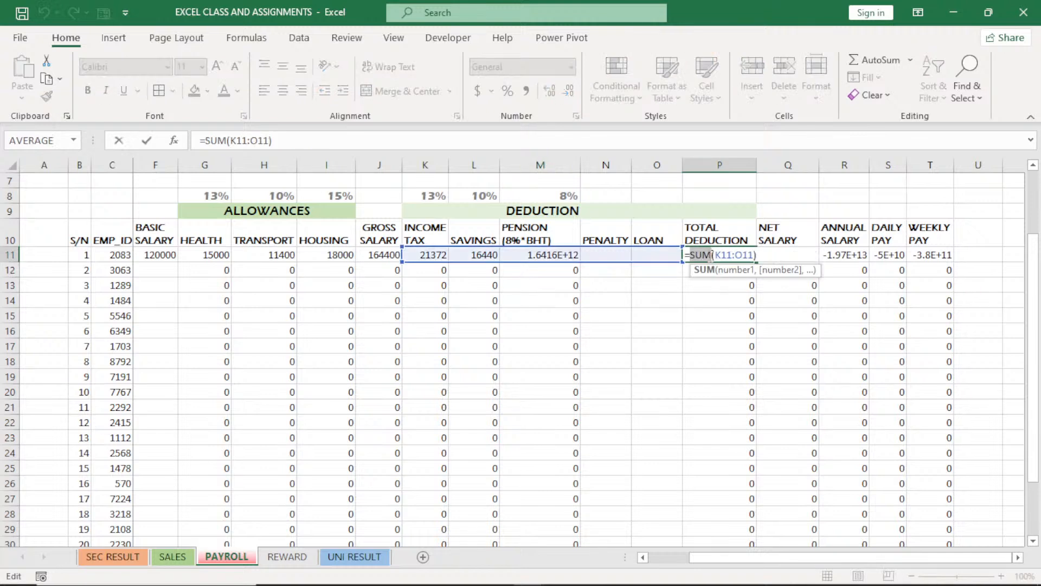
key("Return")
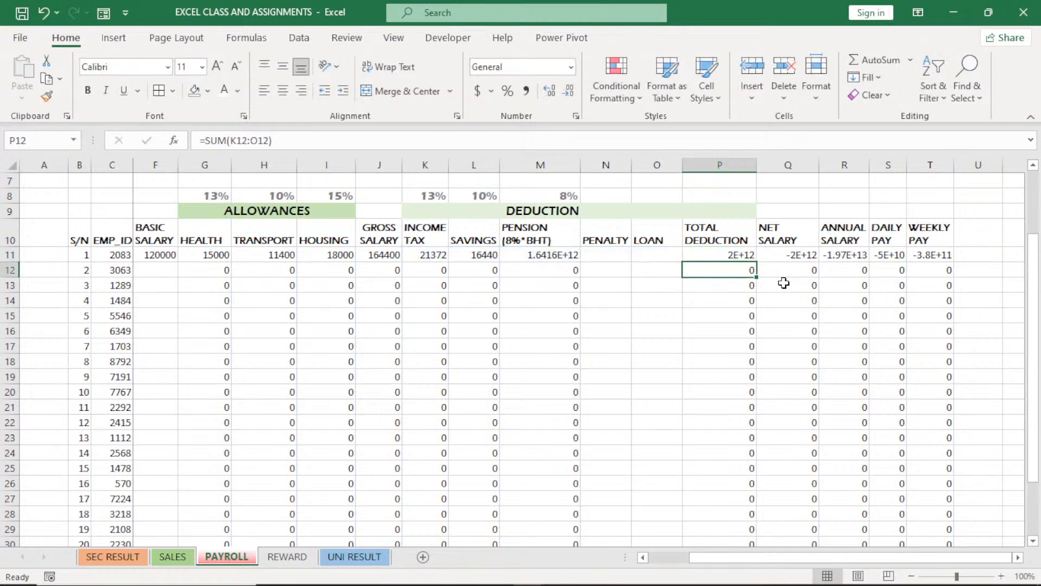
double_click(801, 255)
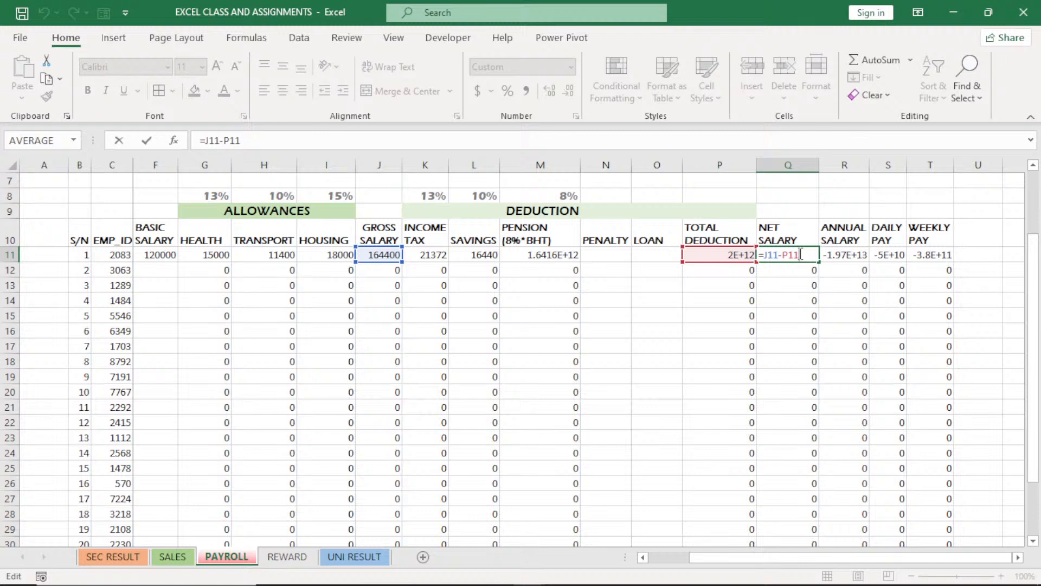
left_click(850, 254)
double_click(850, 255)
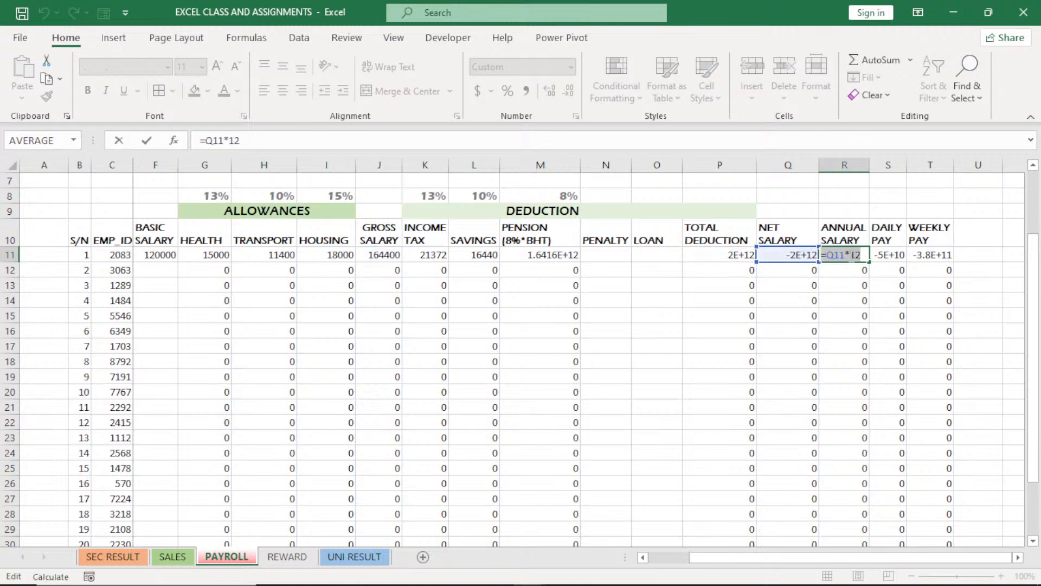
key("Return")
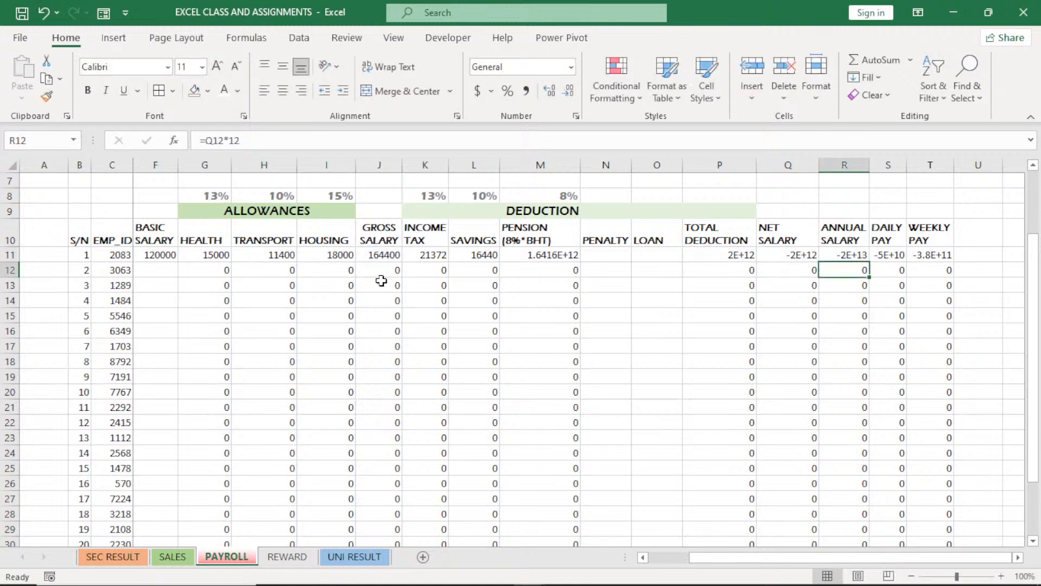
Clear the Software Engineer's test BASIC SALARY from F11
left_click(160, 253)
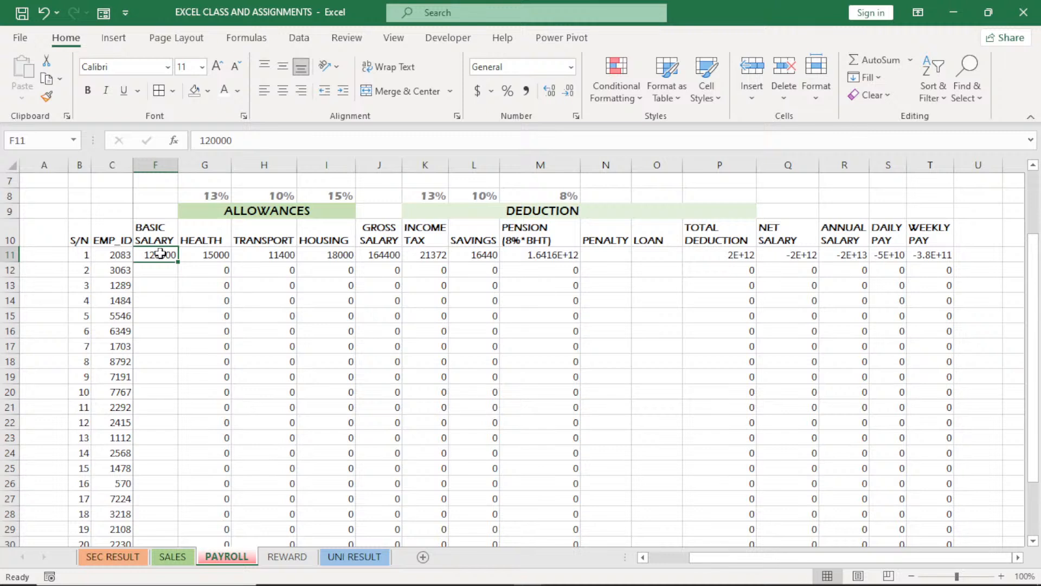
key("Delete")
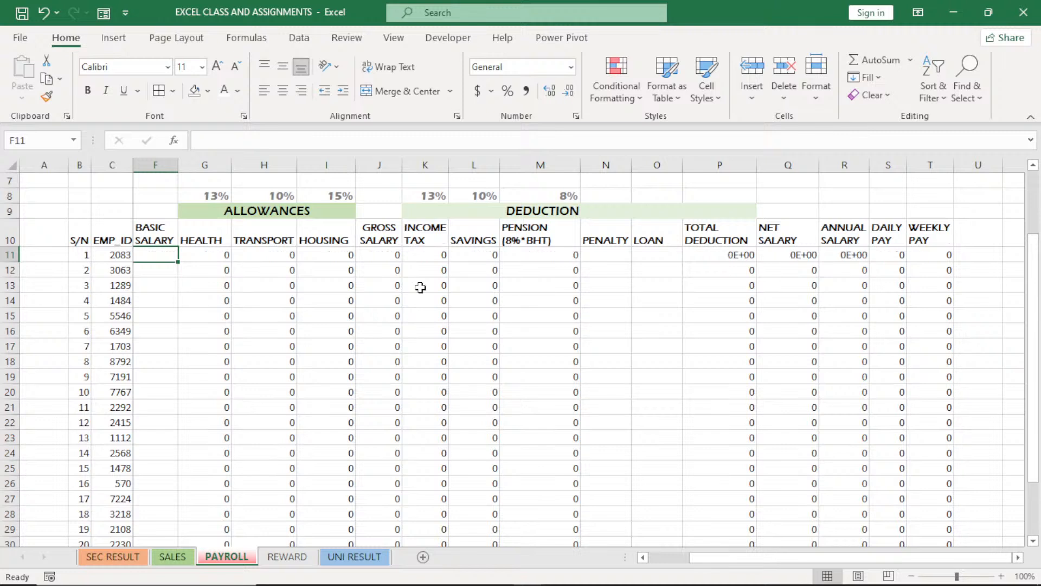
Format P11:R11 as Number with 0 decimal places and a thousands separator
left_click(743, 255)
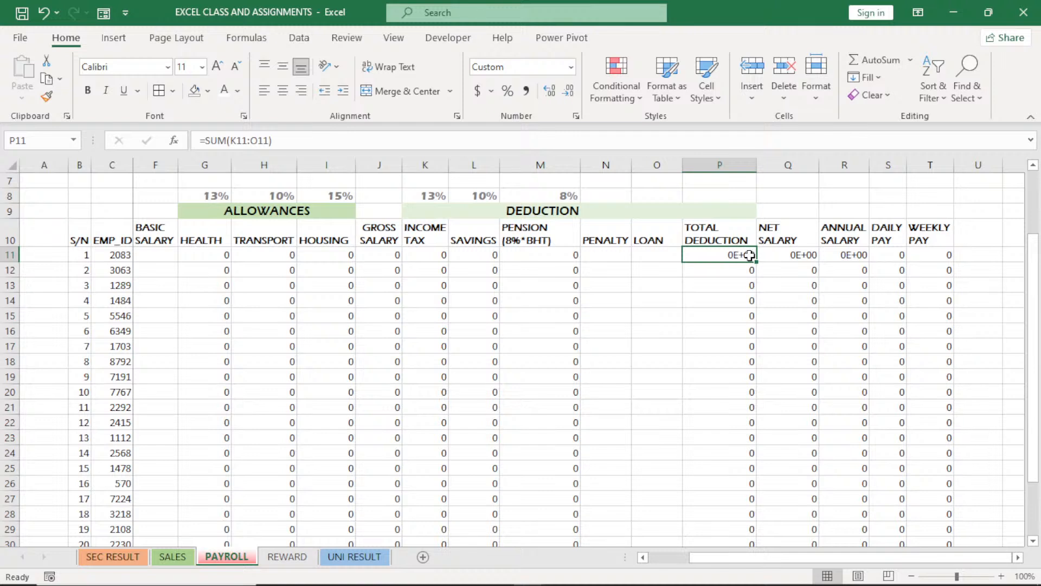
left_click_drag(749, 256, 833, 256)
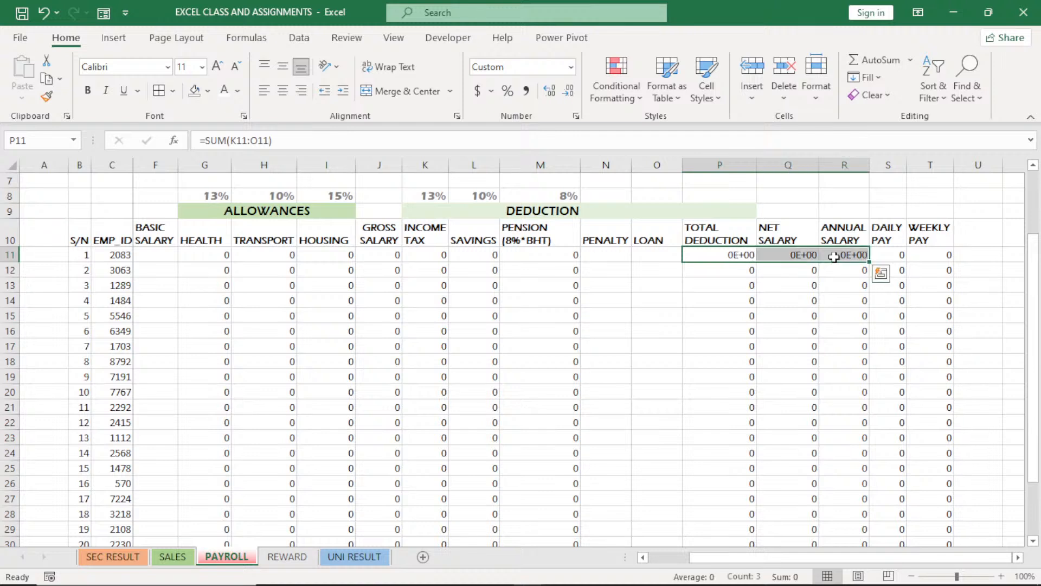
left_click(577, 116)
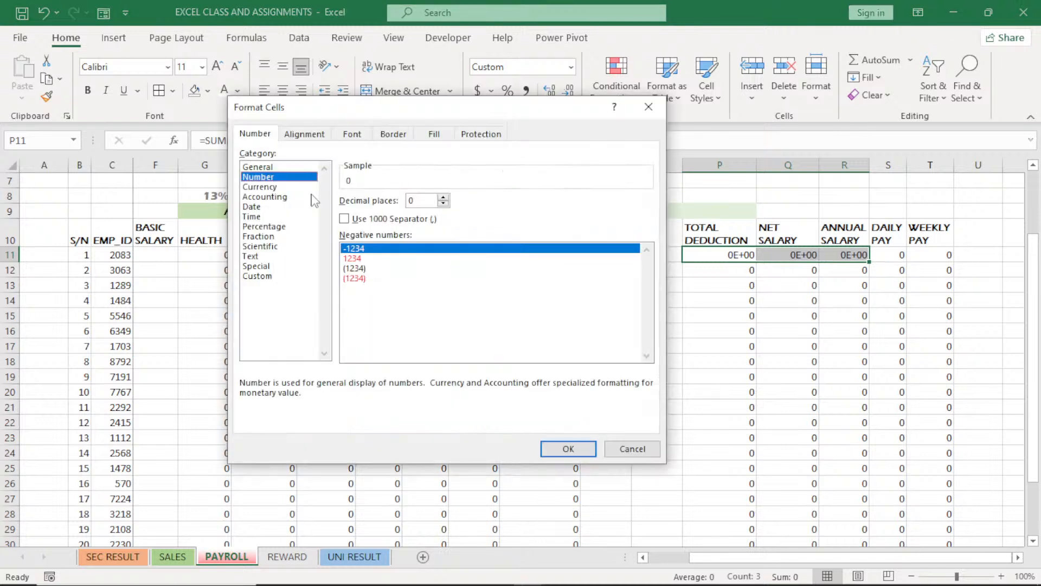
left_click(345, 219)
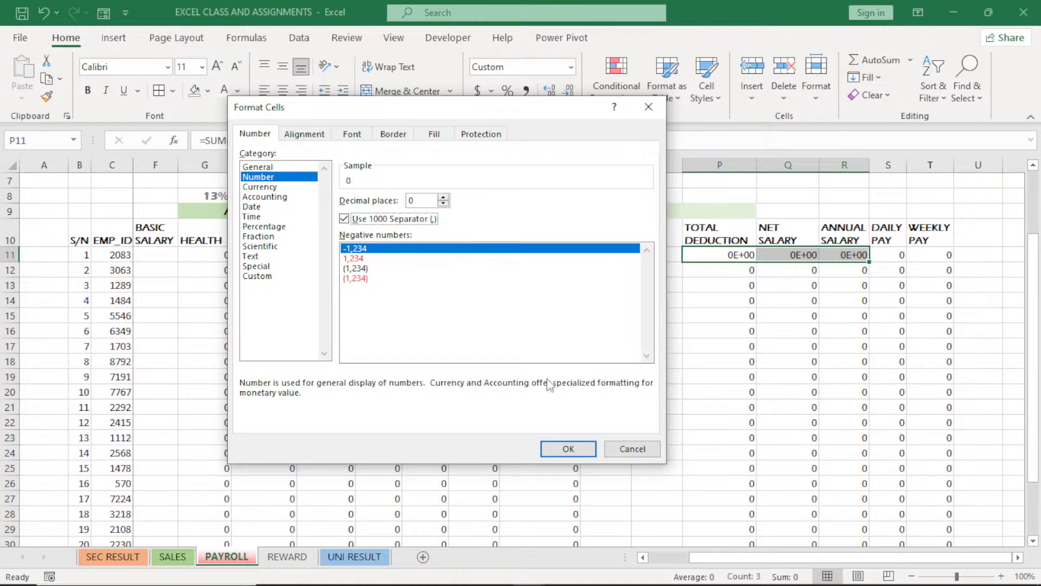
left_click(568, 449)
left_click(605, 255)
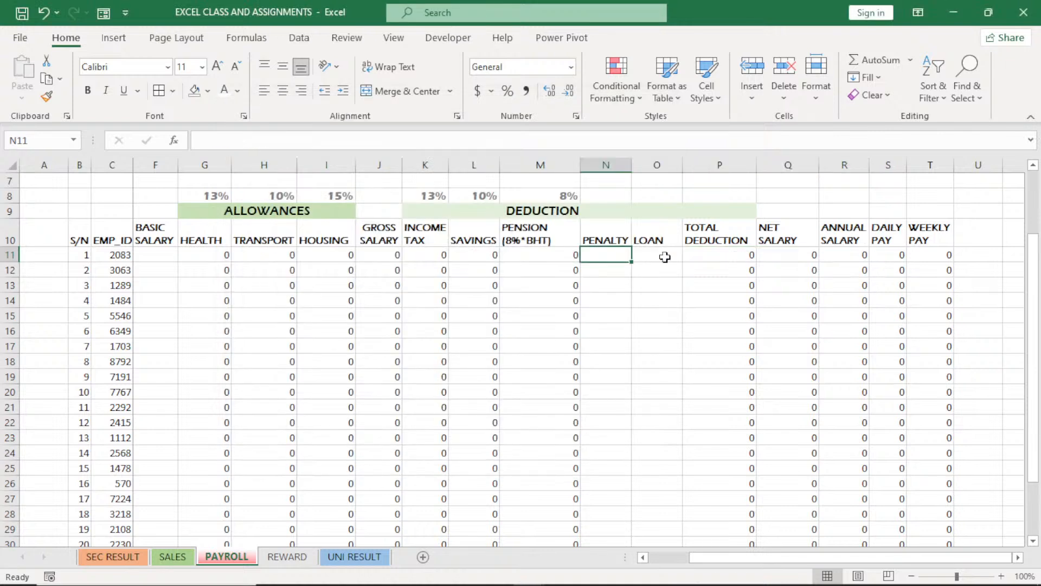
left_click(665, 257)
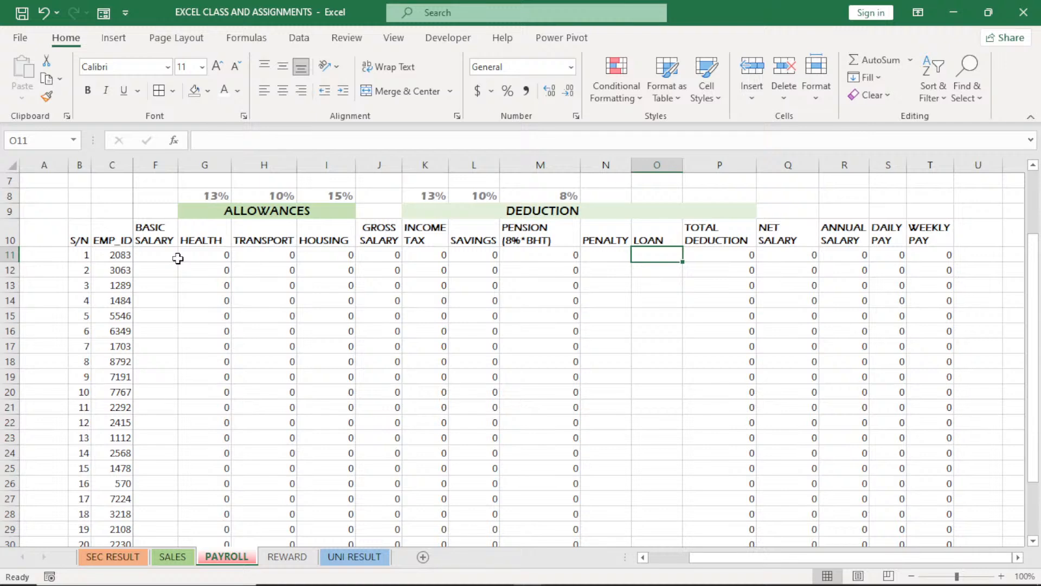
left_click(643, 557)
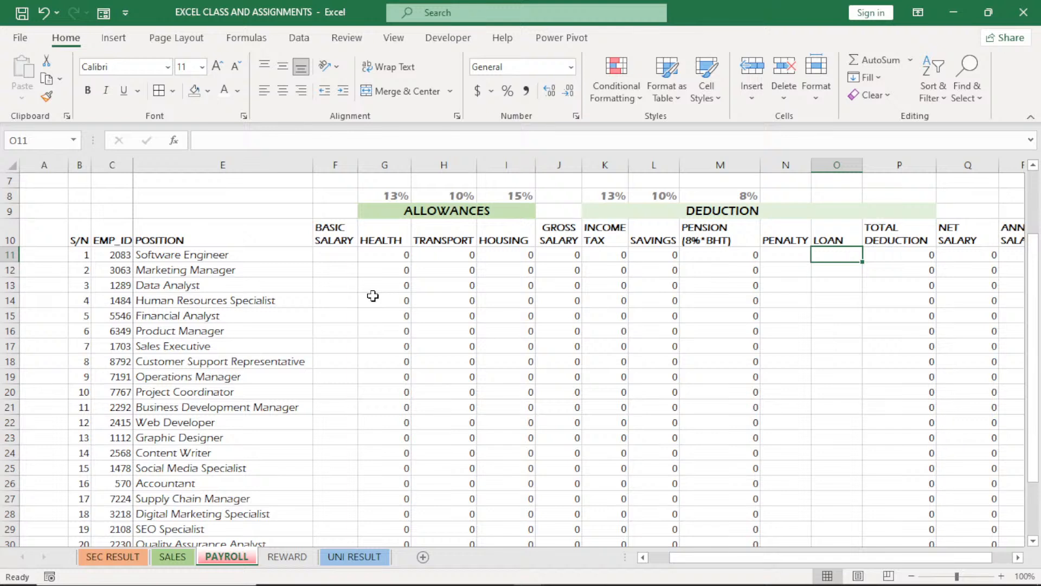
left_click_drag(335, 254, 611, 400)
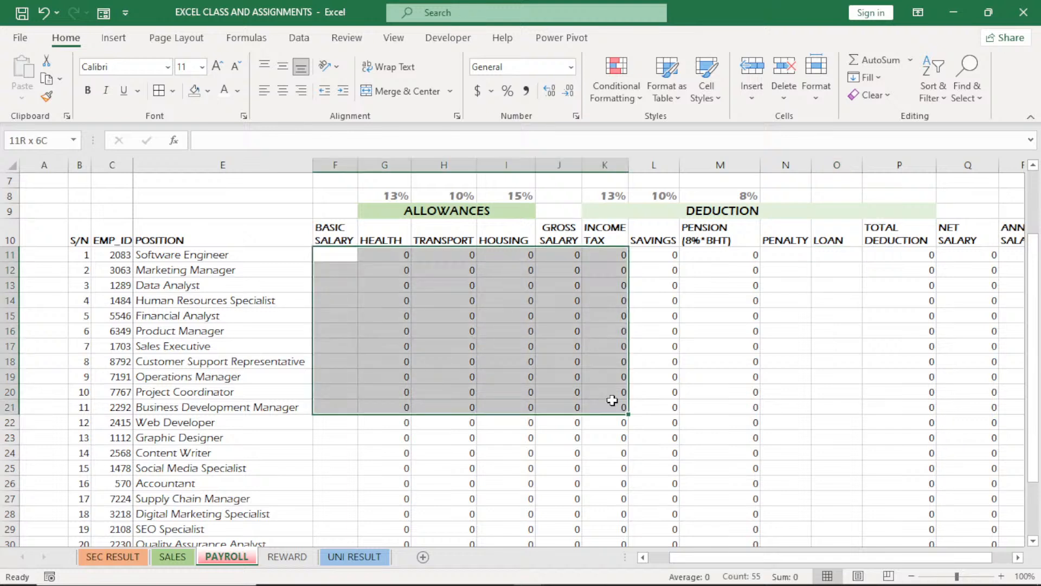
left_click_drag(328, 254, 507, 361)
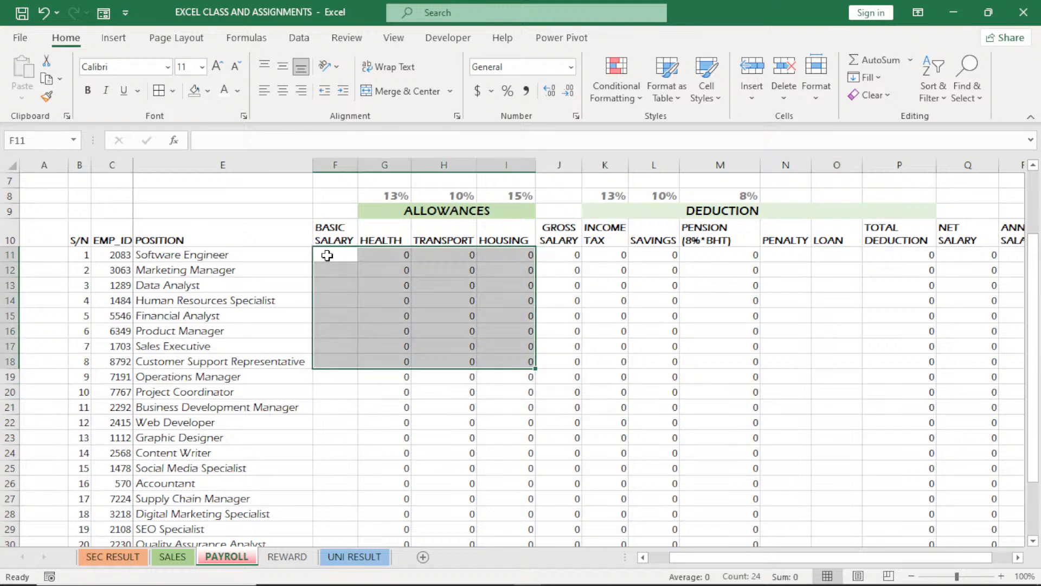
left_click(327, 255)
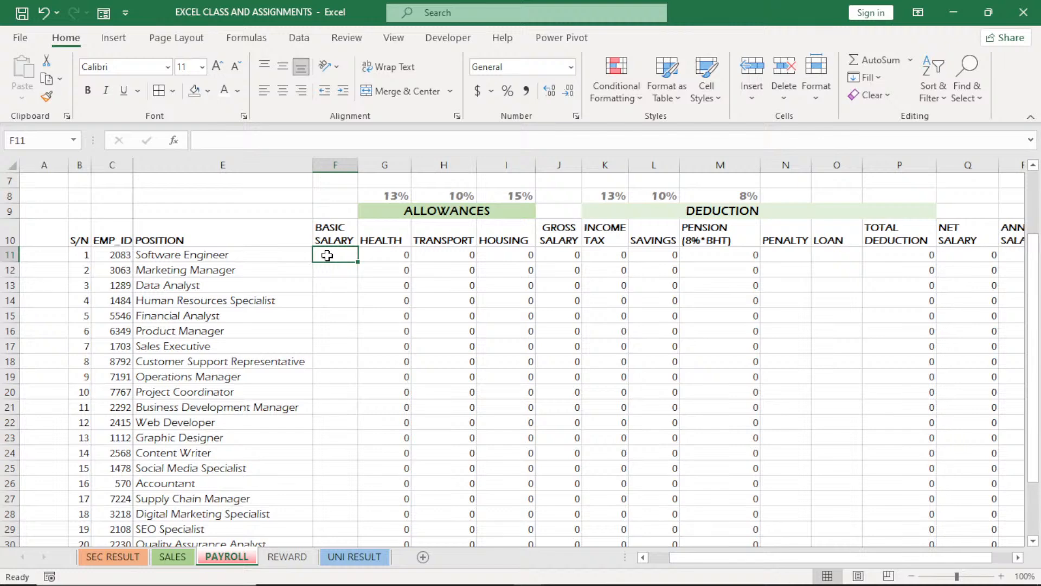
key("ctrl+shift+Down")
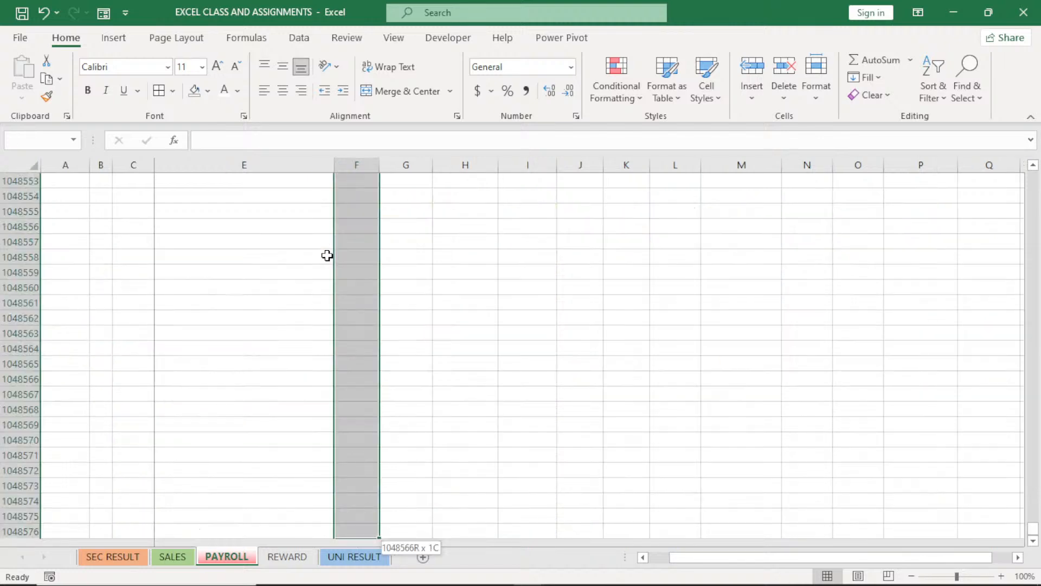
key("ctrl+shift+Up")
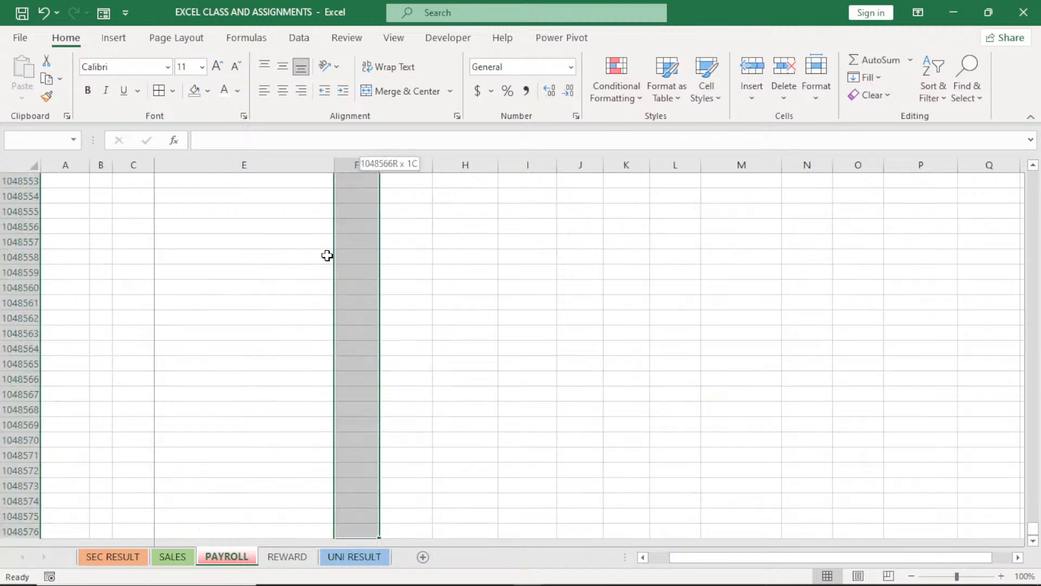
key("ctrl+shift+Up")
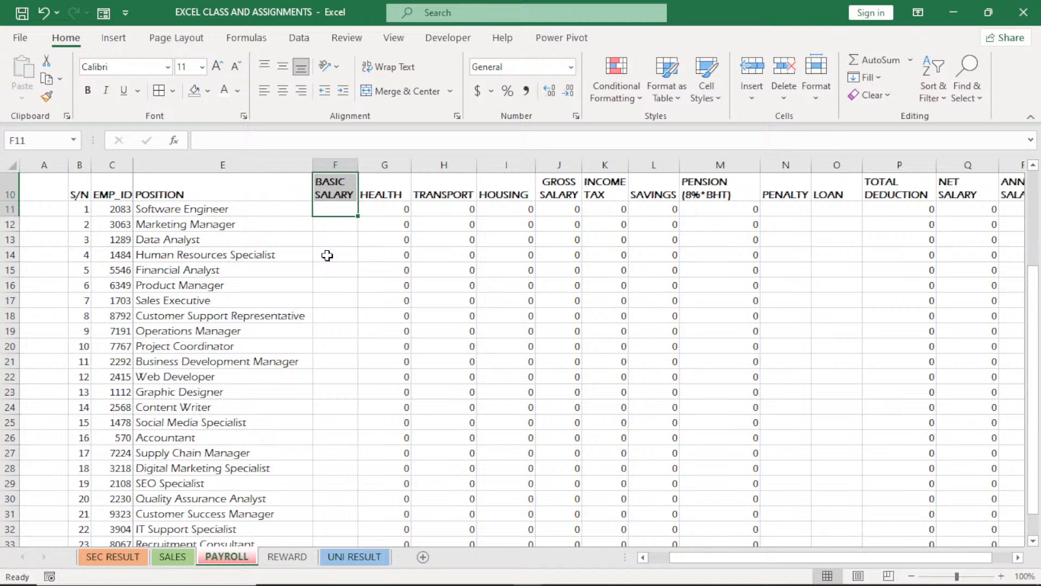
left_click(342, 210)
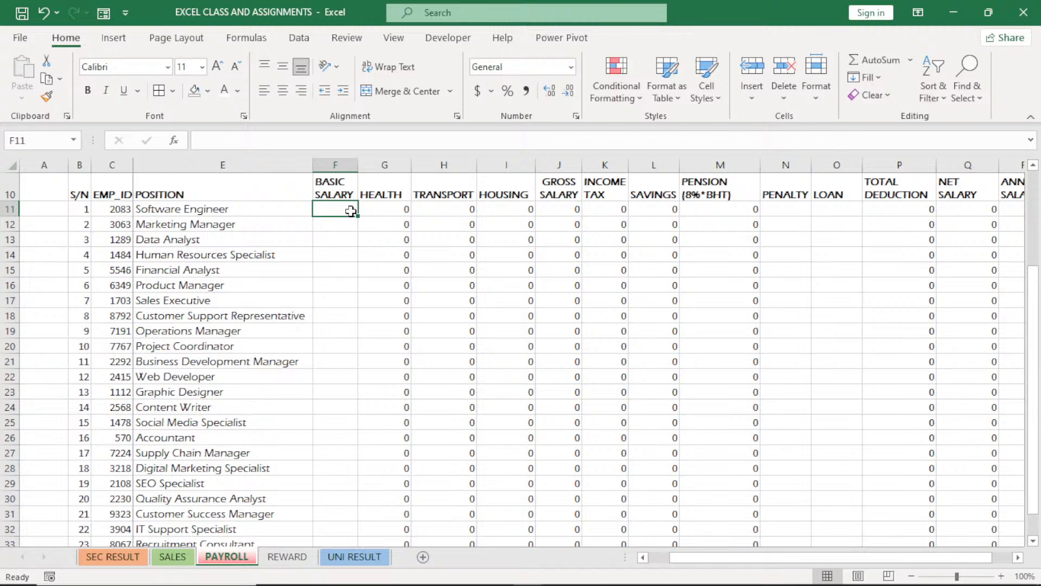
left_click_drag(351, 211, 939, 241)
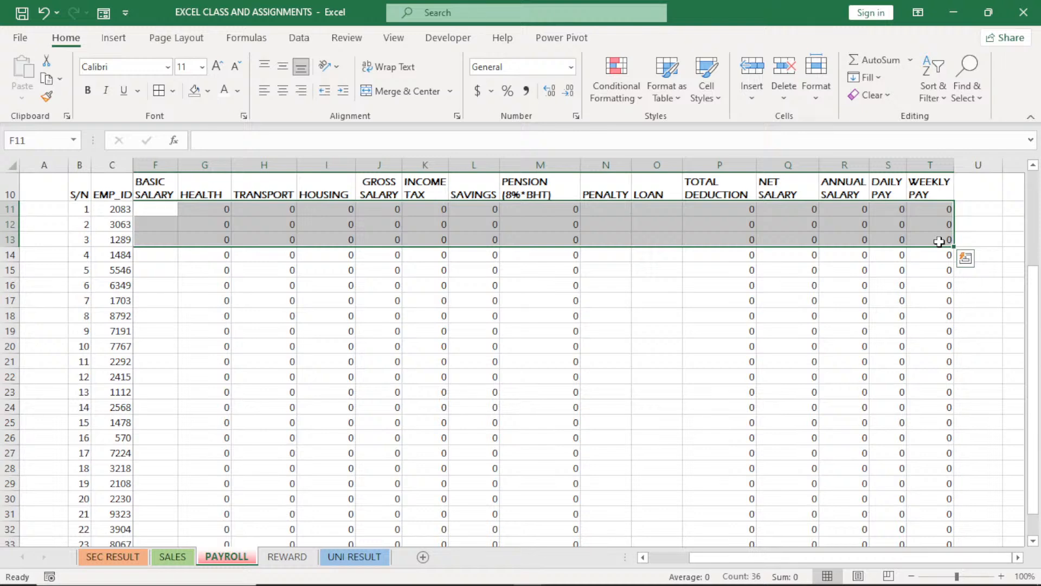
key("ctrl+shift+Down")
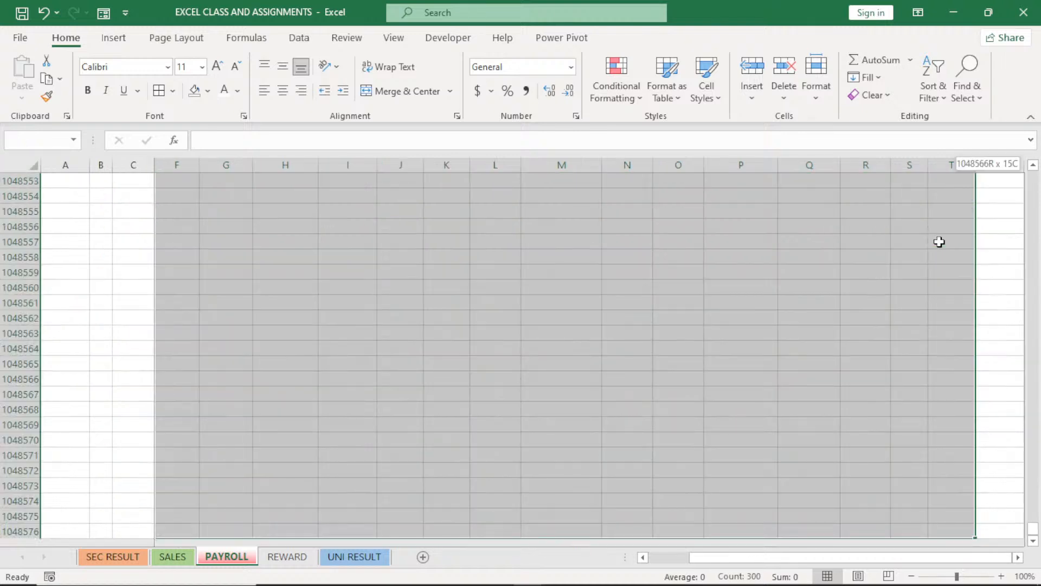
key("ctrl+shift+Up")
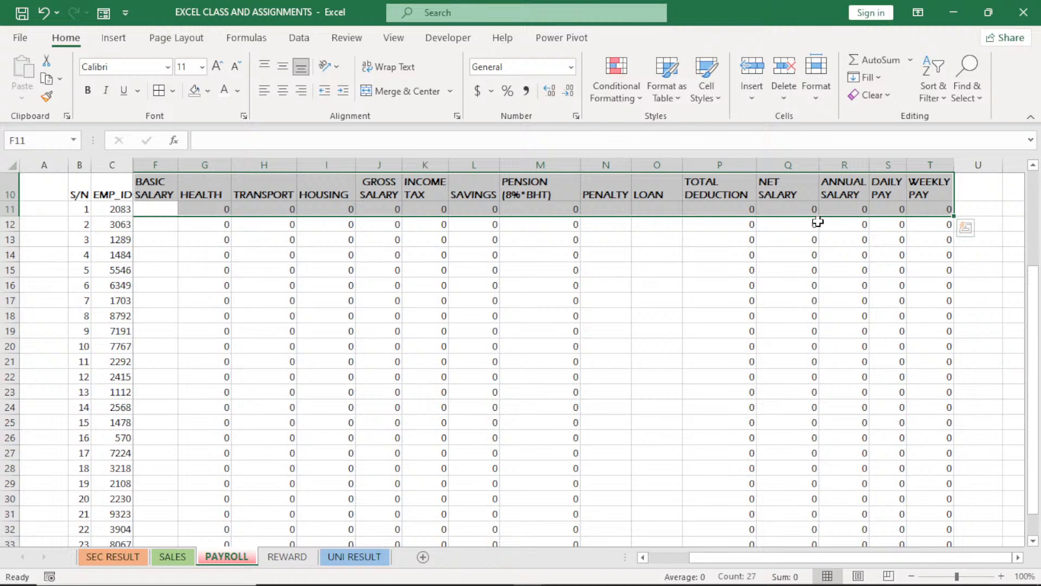
key("Down")
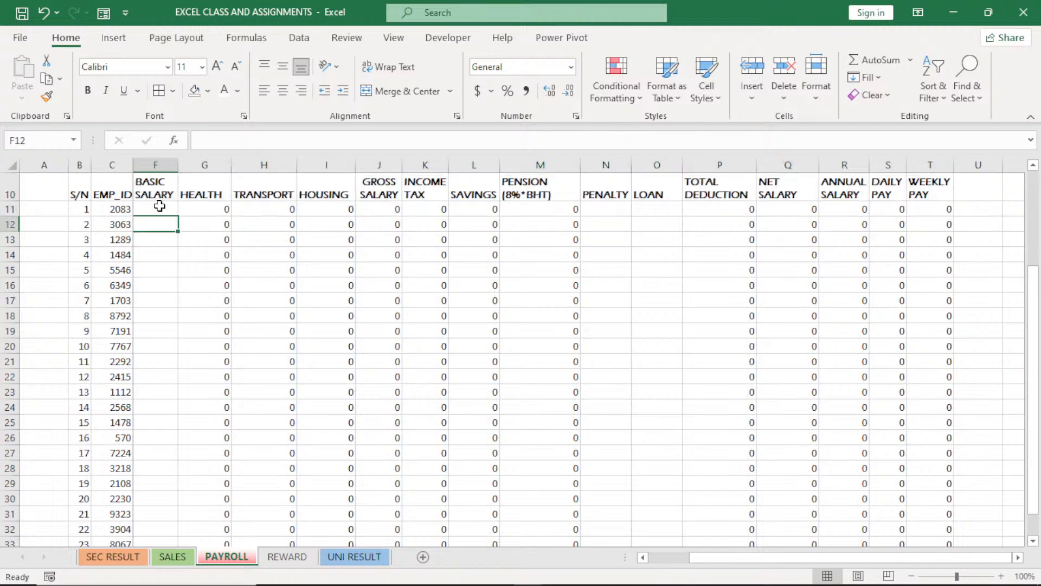
Format the payroll range F11:T35 as Accounting with 2 decimal places and no currency symbol
left_click_drag(159, 206, 947, 387)
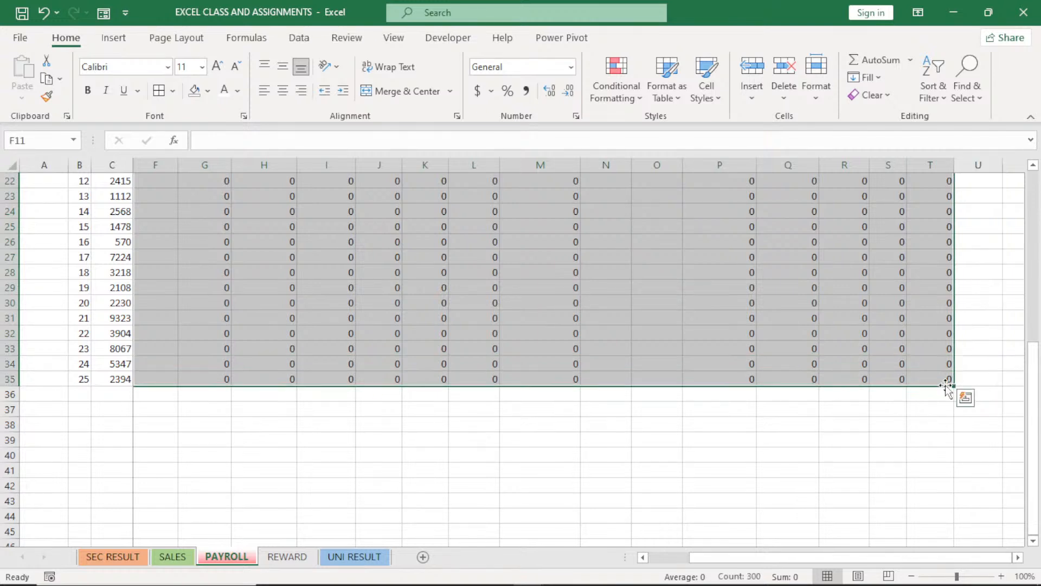
left_click(576, 115)
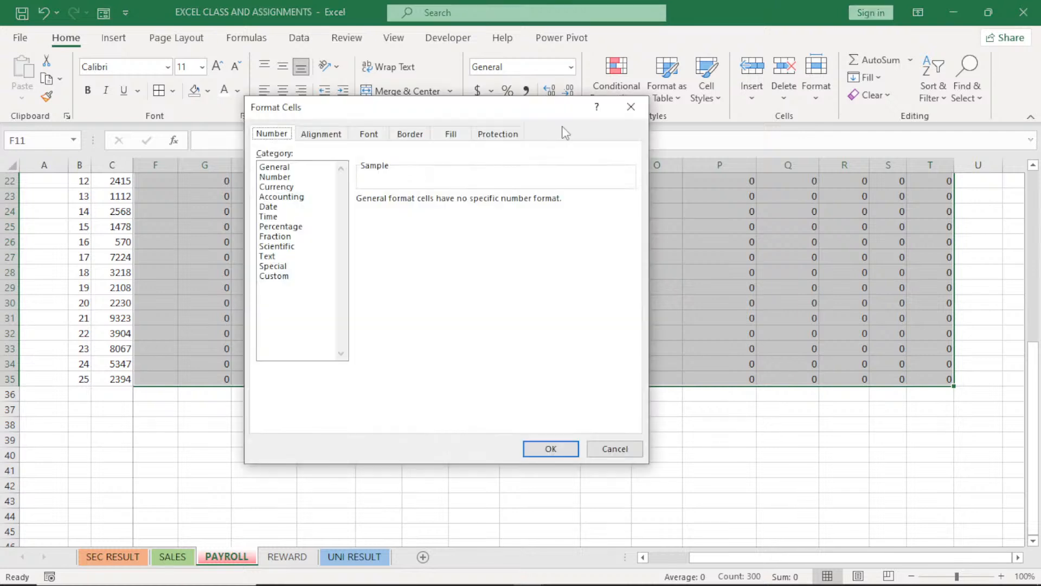
left_click(275, 176)
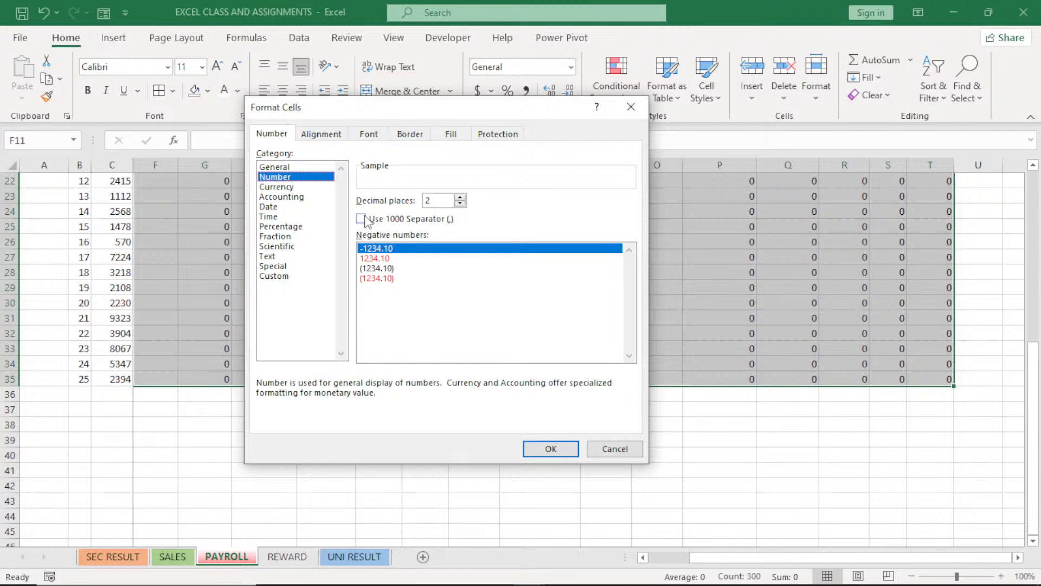
left_click(291, 197)
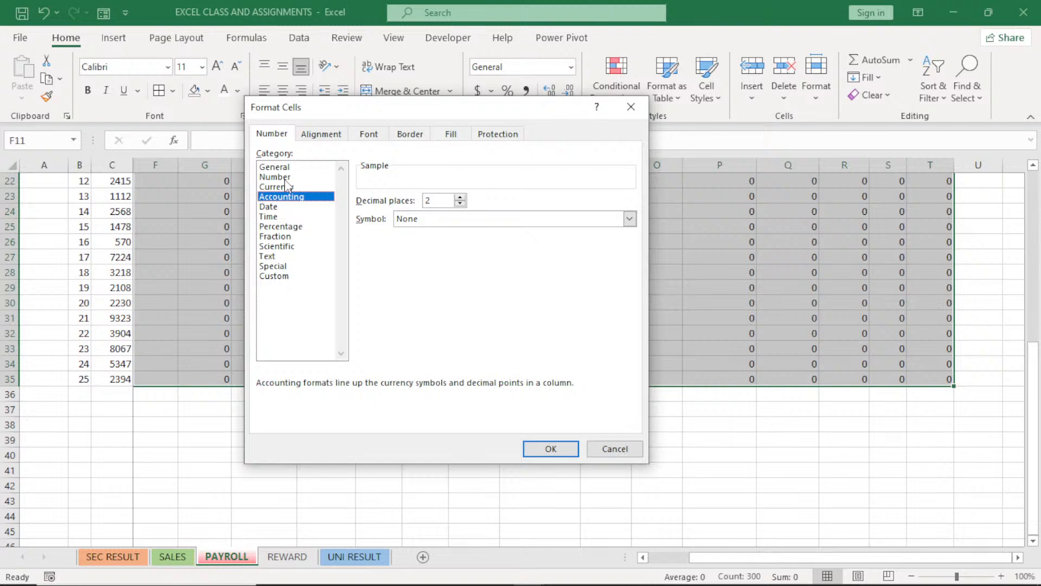
left_click(286, 181)
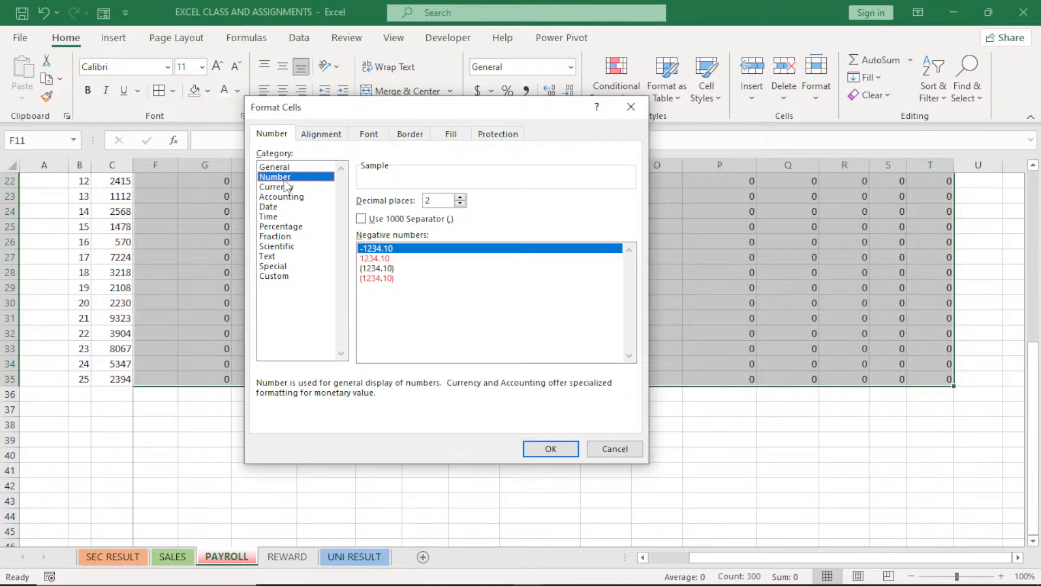
left_click(287, 197)
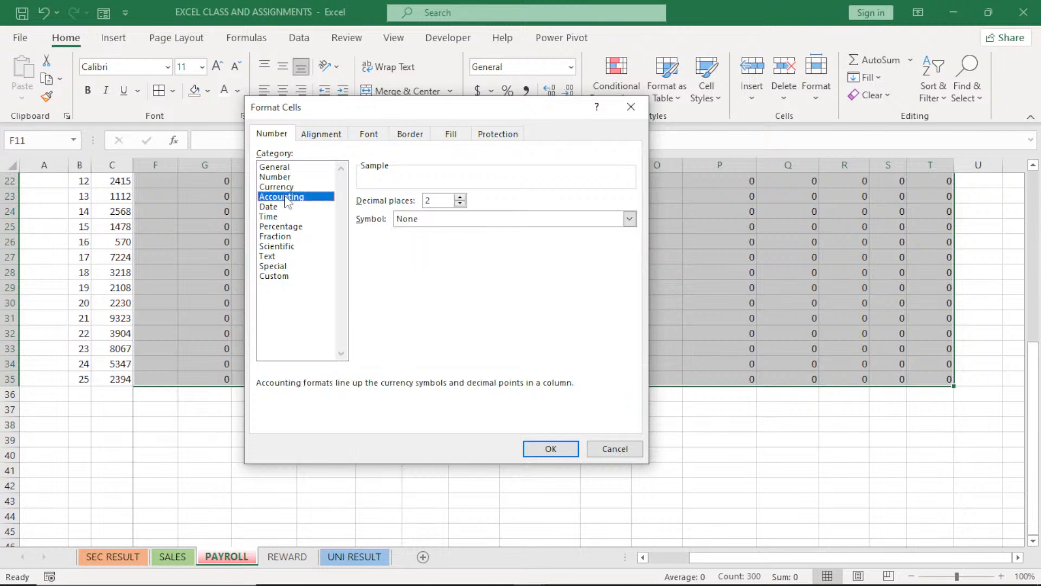
left_click(550, 449)
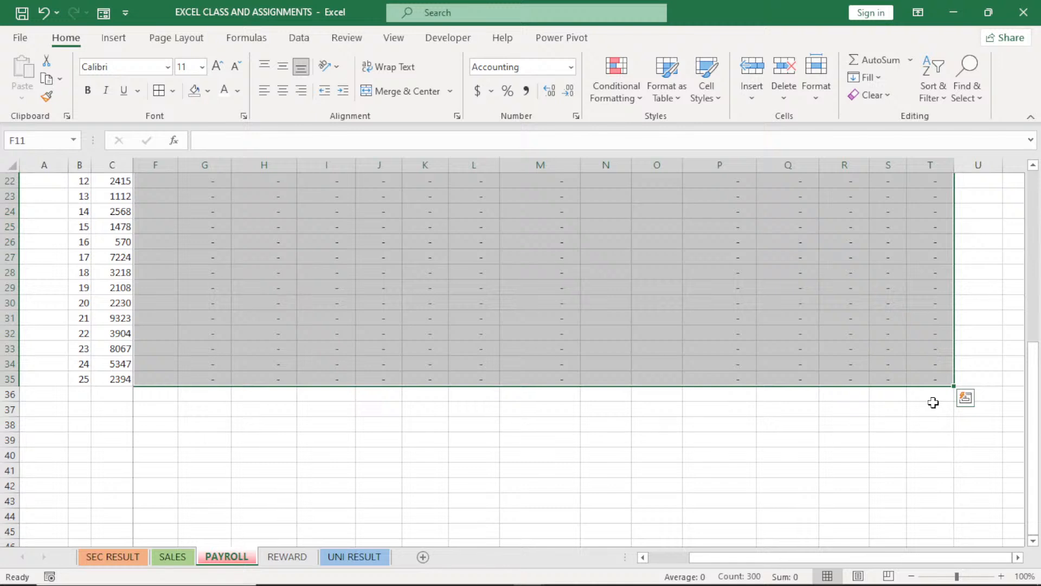
Format F11:T35 as Number with 0 decimal places, a thousands separator and negatives in parentheses
left_click_drag(1033, 437, 1039, 309)
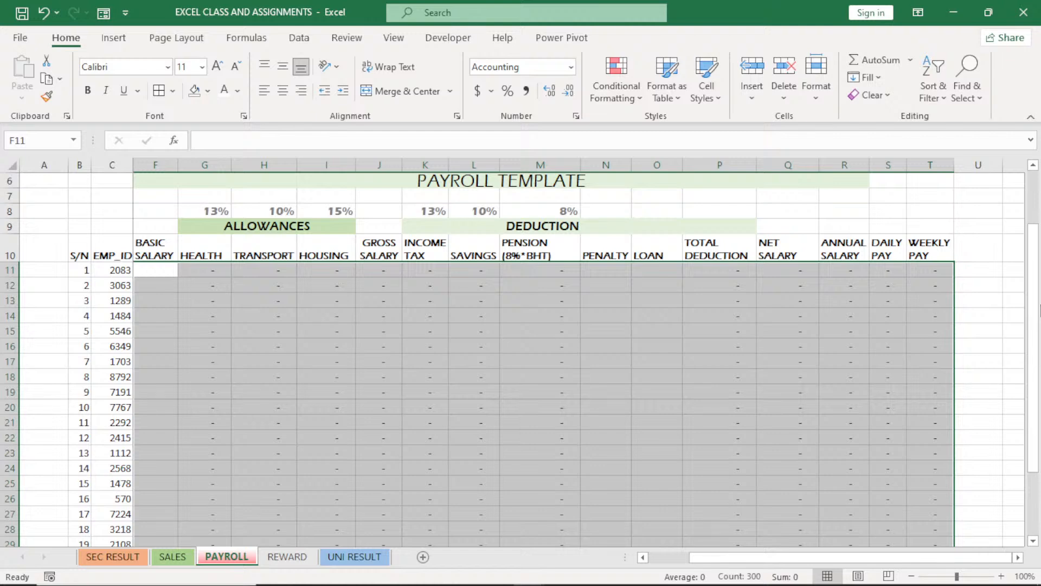
left_click(576, 116)
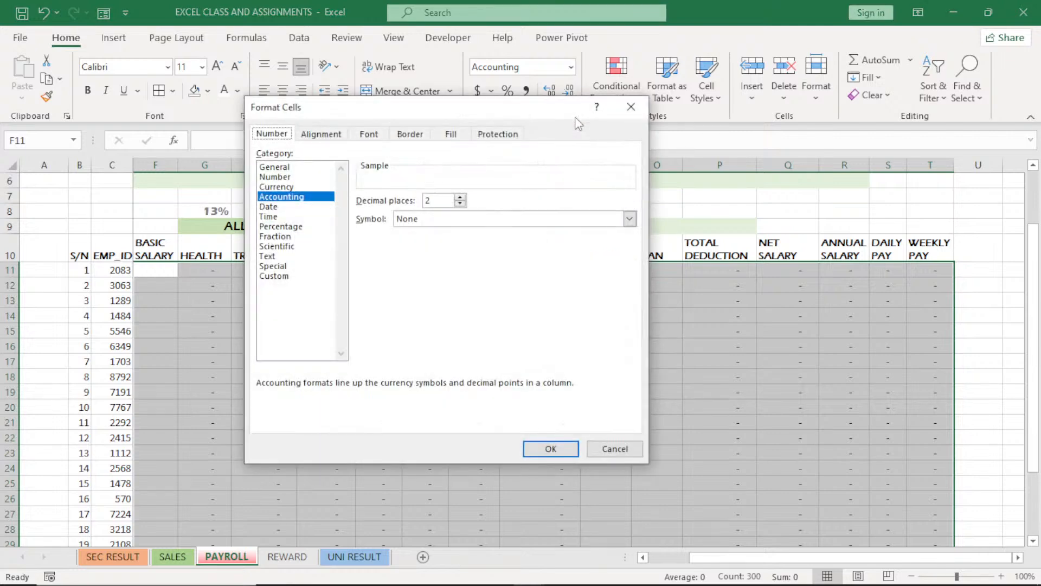
left_click(276, 178)
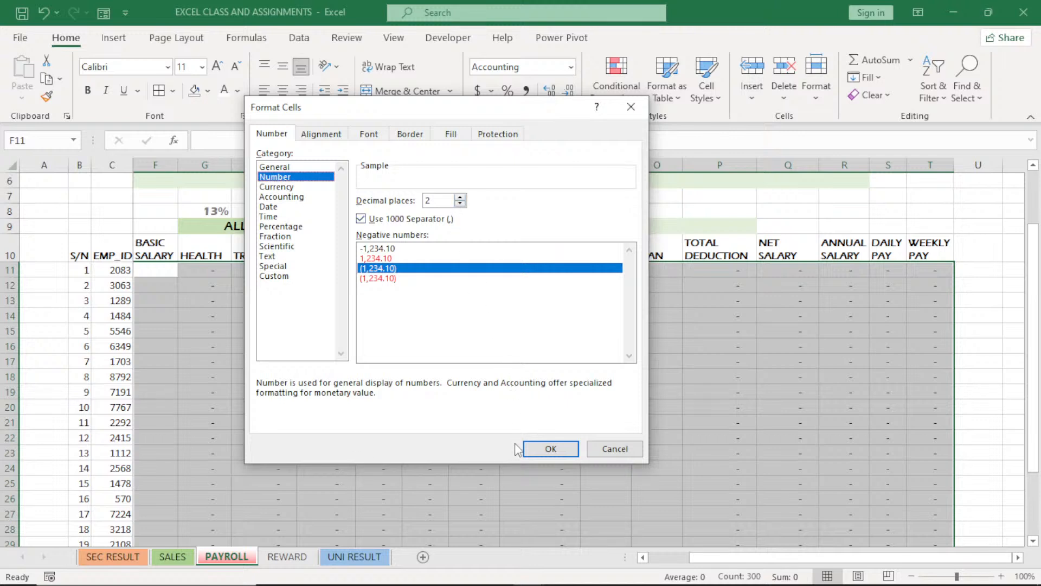
left_click(460, 204)
left_click(460, 204)
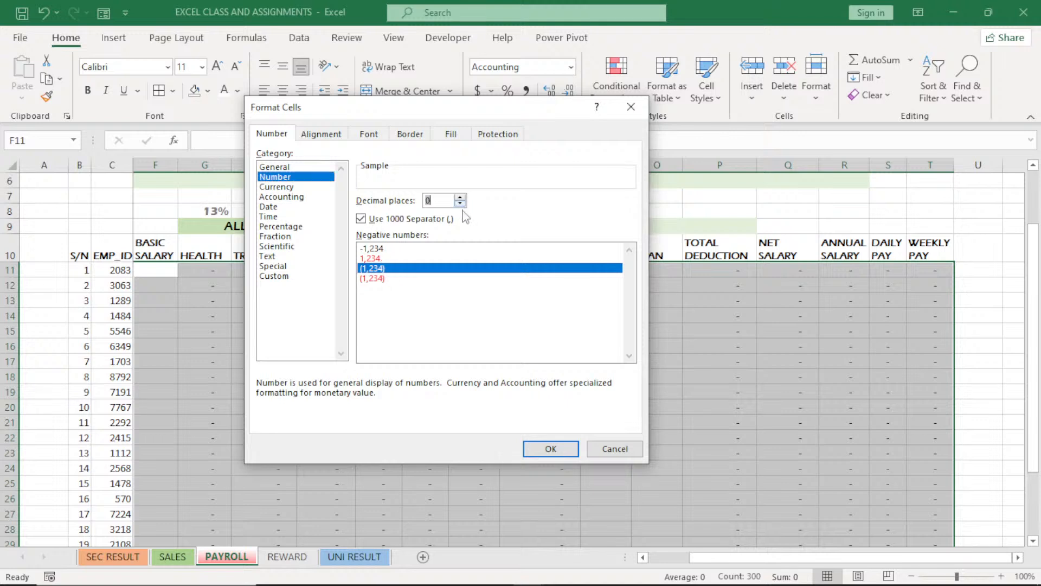
left_click(544, 450)
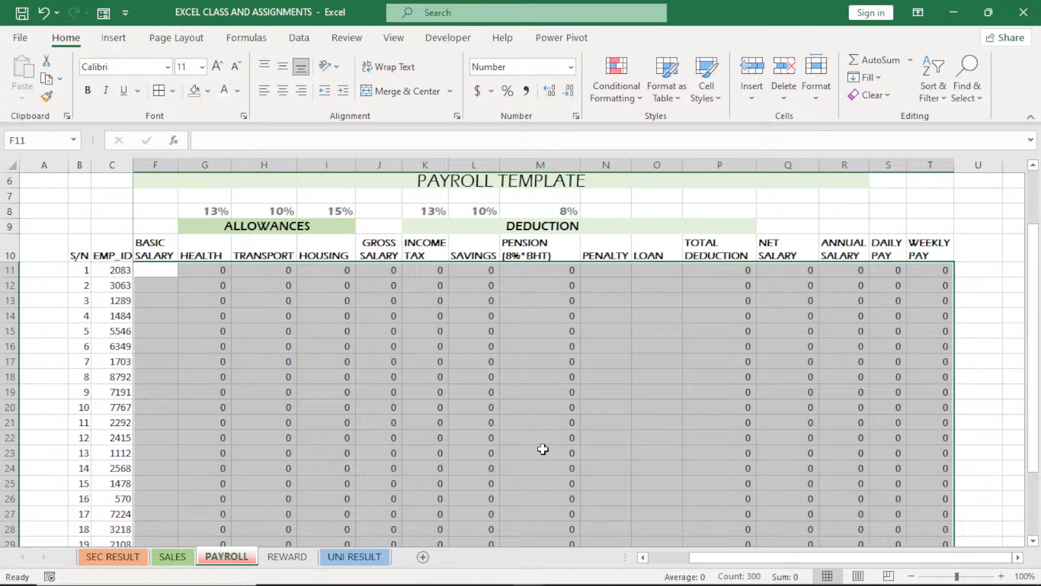
Enter 120000 as the Software Engineer's BASIC SALARY in F11
left_click(163, 270)
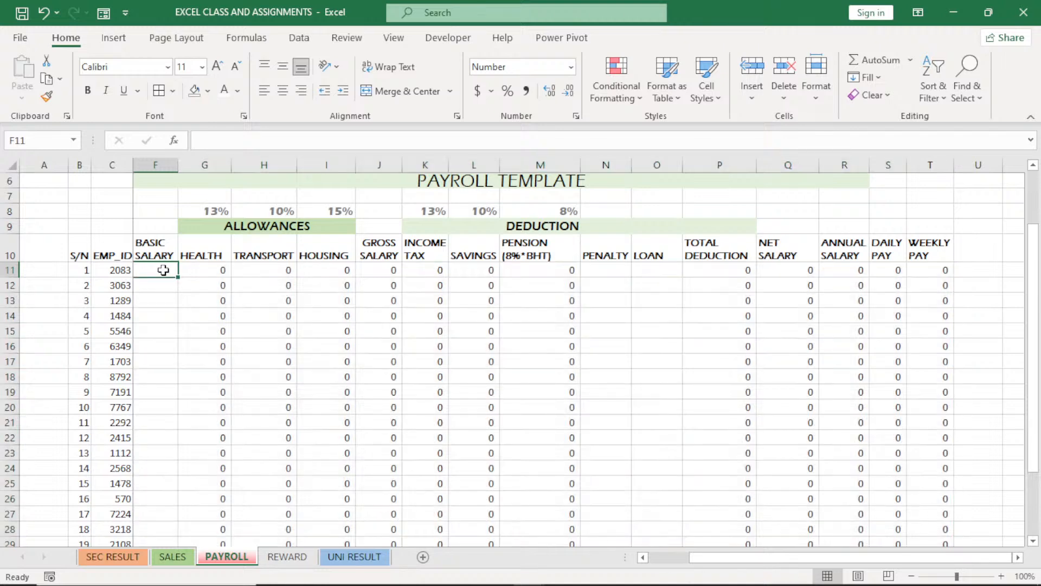
type("120000")
left_click(184, 305)
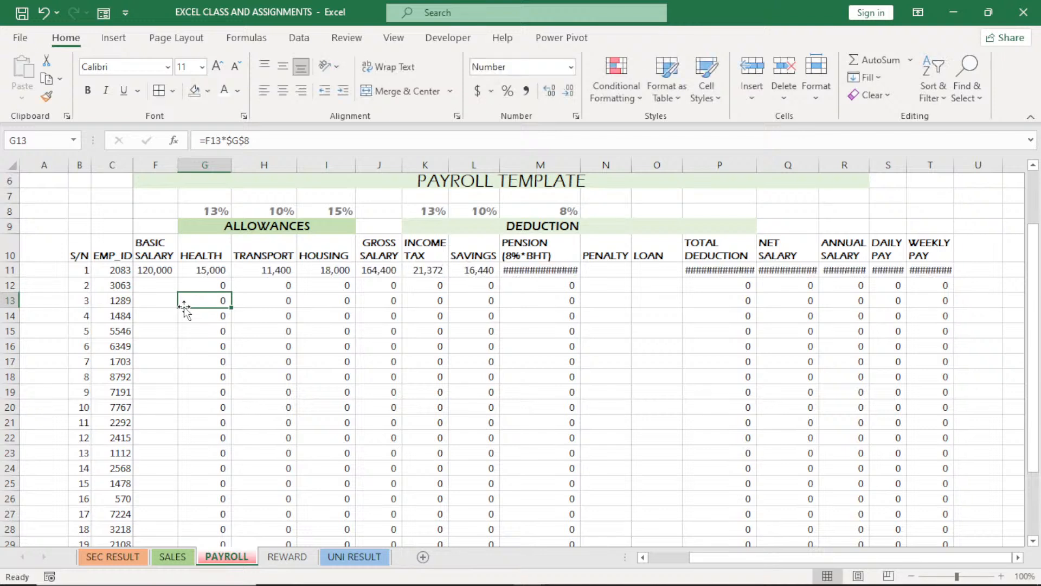
AutoFit the width of the PENSION column M to its contents
double_click(582, 162)
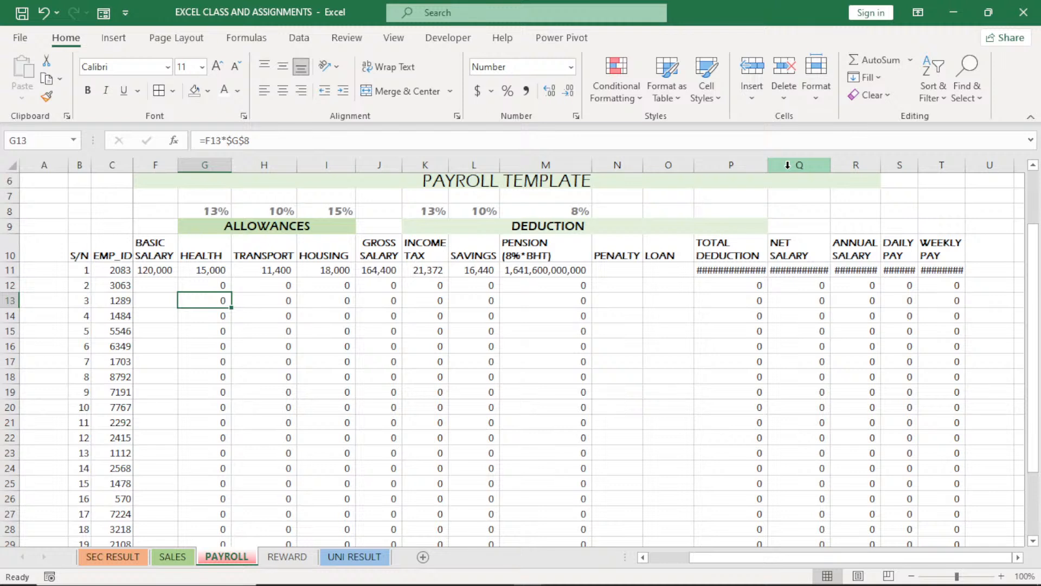
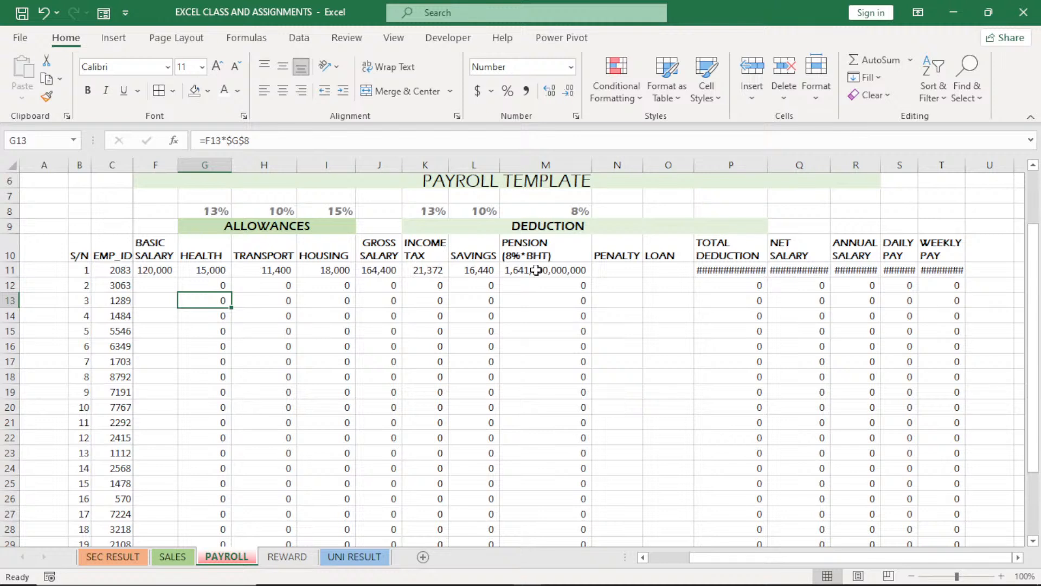
Replace the PRODUCT formula in the first employee's PENSION cell M11 with =M8*(F11+G11+H11)
left_click(536, 271)
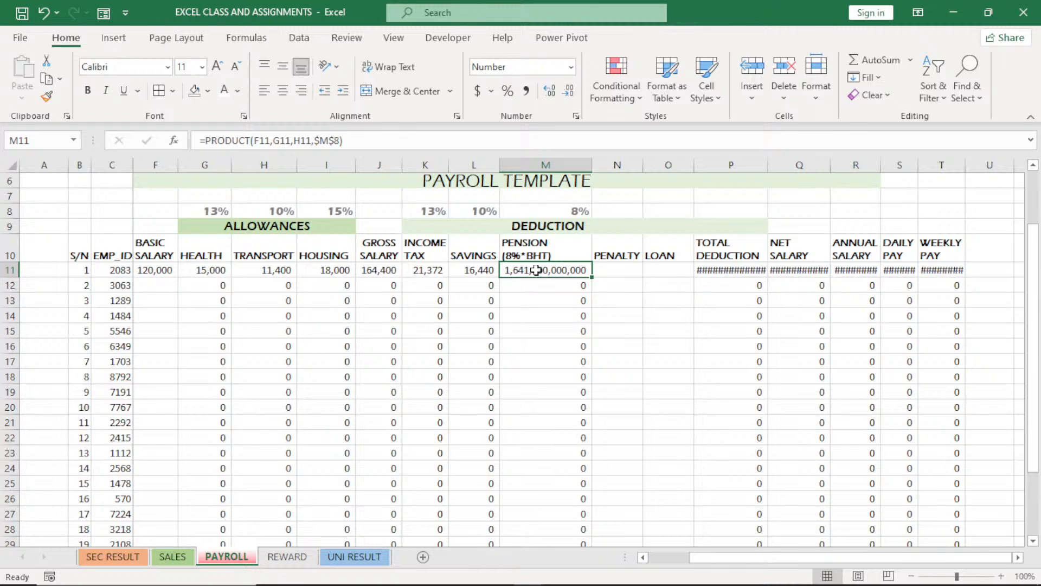
double_click(535, 270)
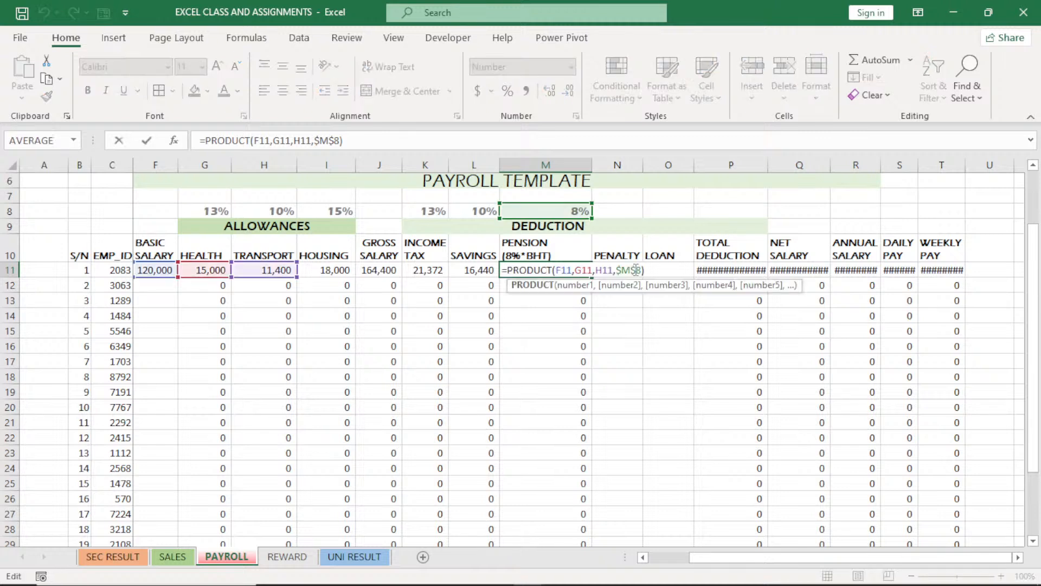
left_click_drag(636, 270, 512, 270)
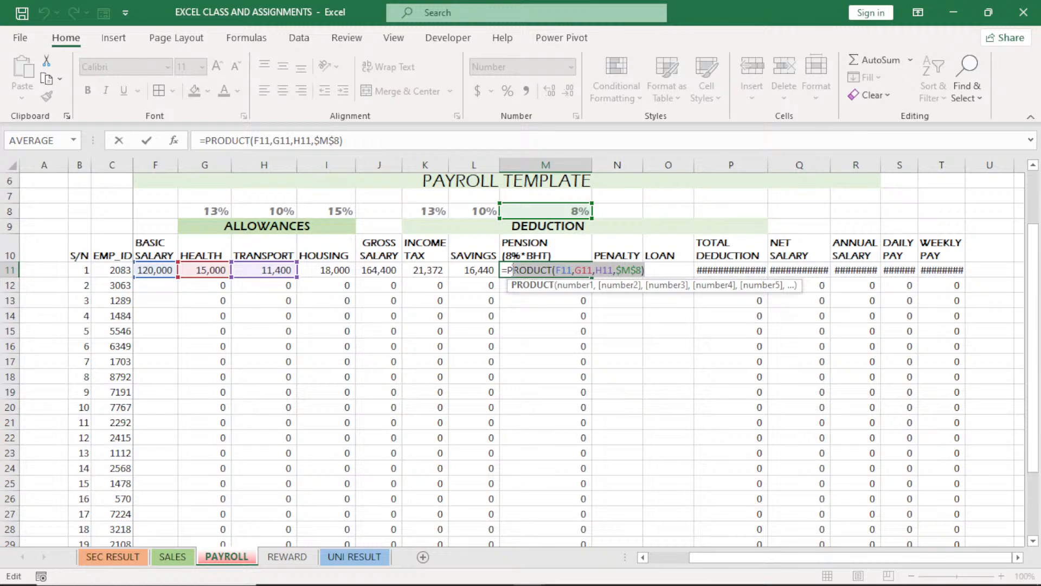
key("BackSpace")
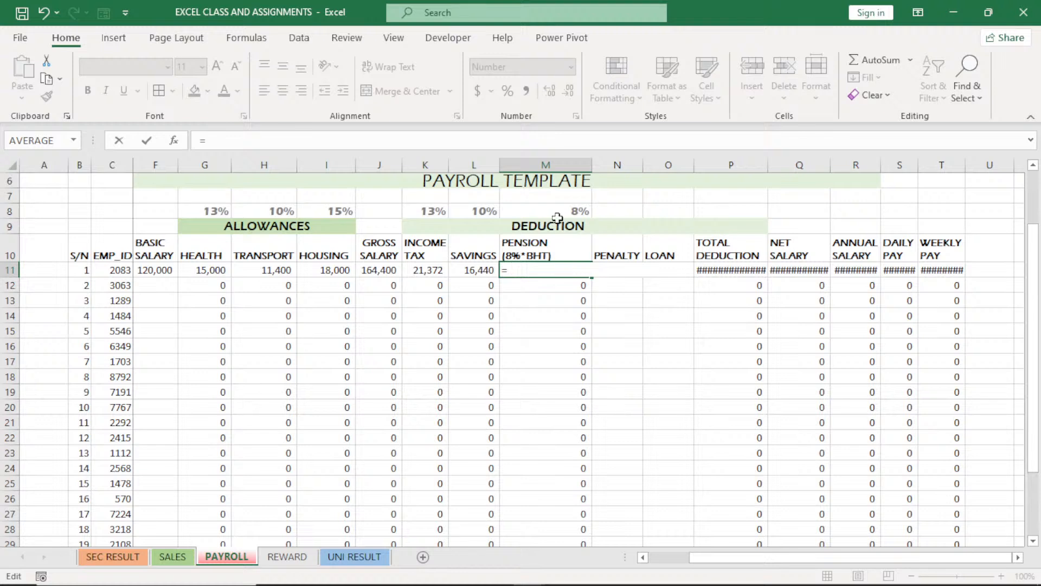
left_click(558, 213)
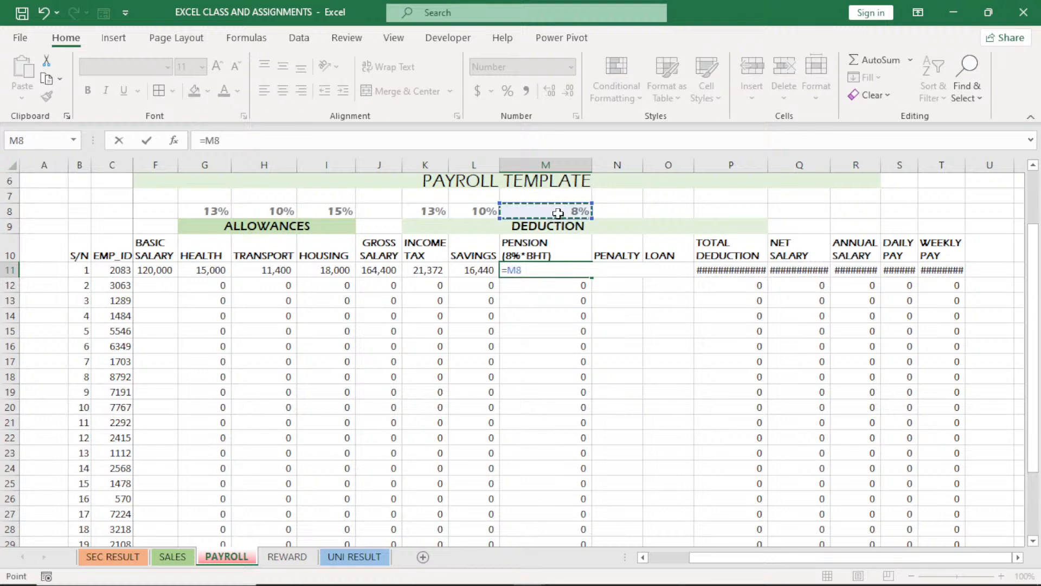
type("*(")
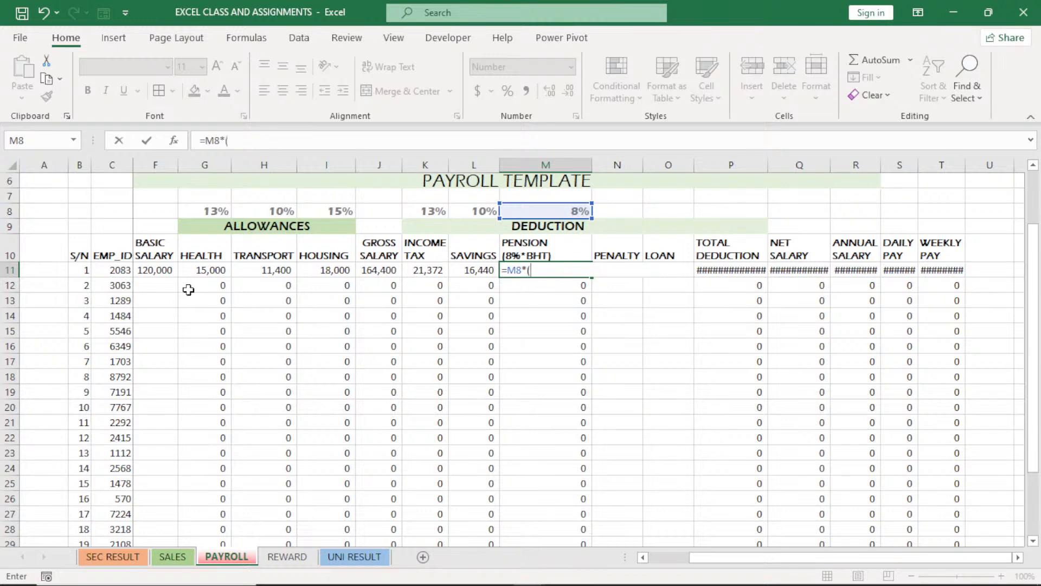
left_click(156, 271)
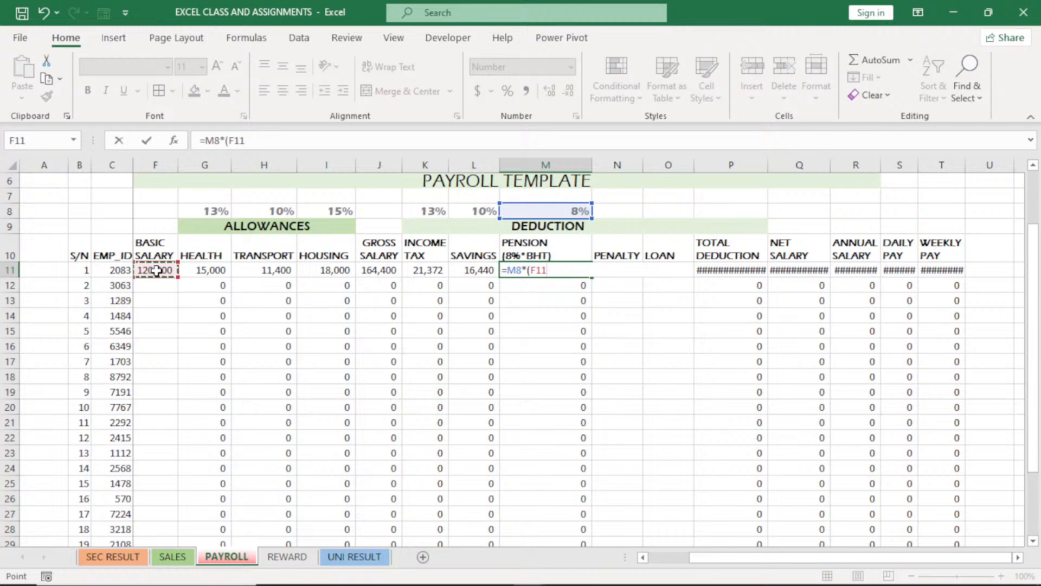
type("+")
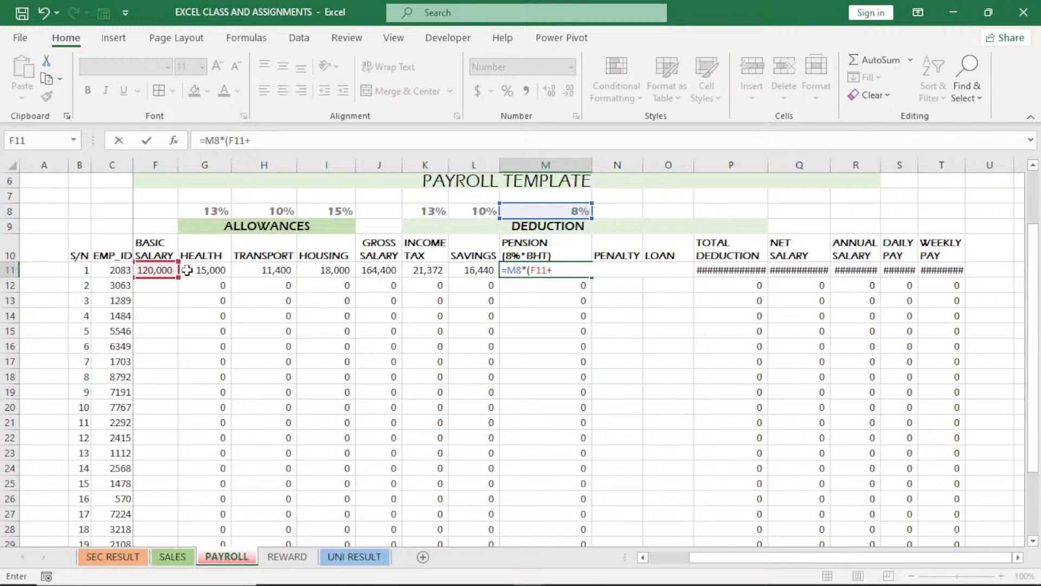
left_click(196, 270)
type("+")
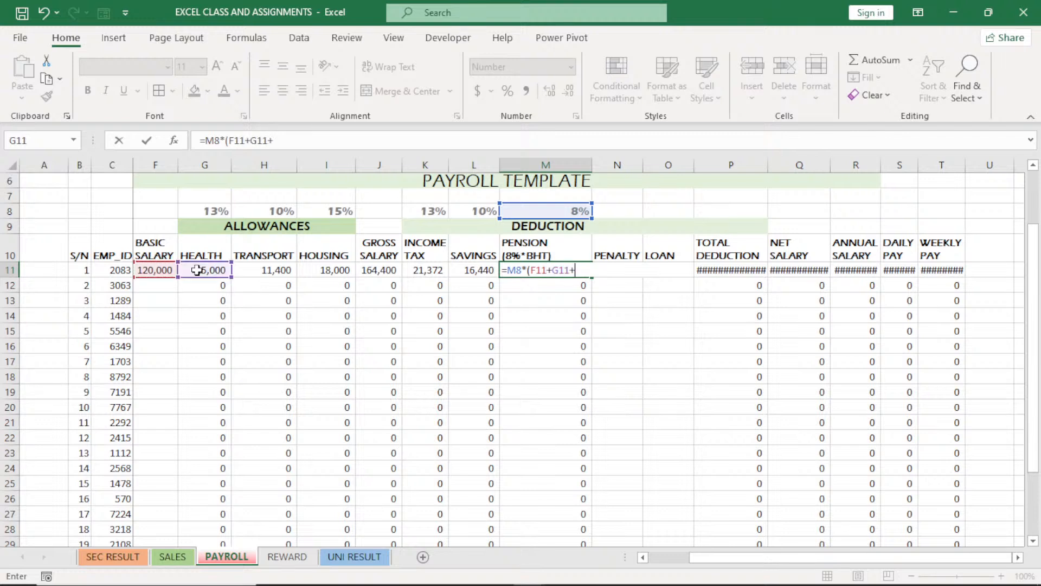
left_click(263, 273)
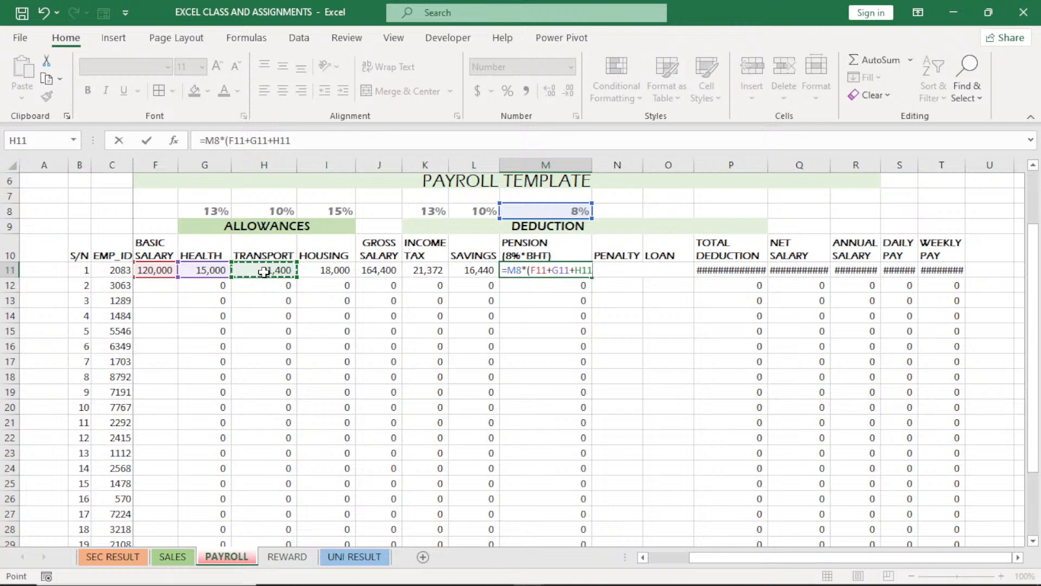
type(")")
key("Return")
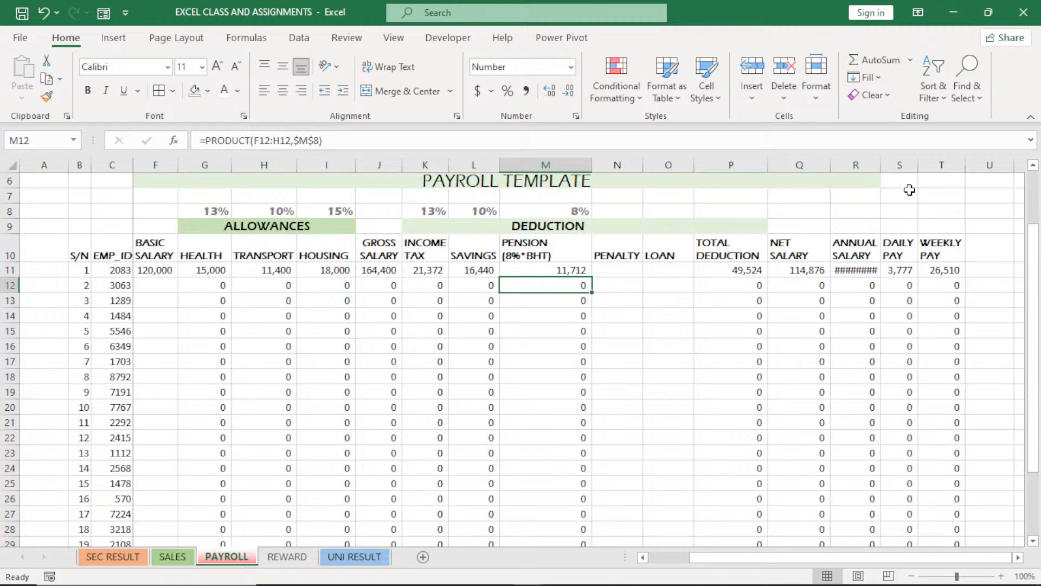
AutoFit the width of the ANNUAL SALARY column R and review the PENSION formula in M11
double_click(881, 165)
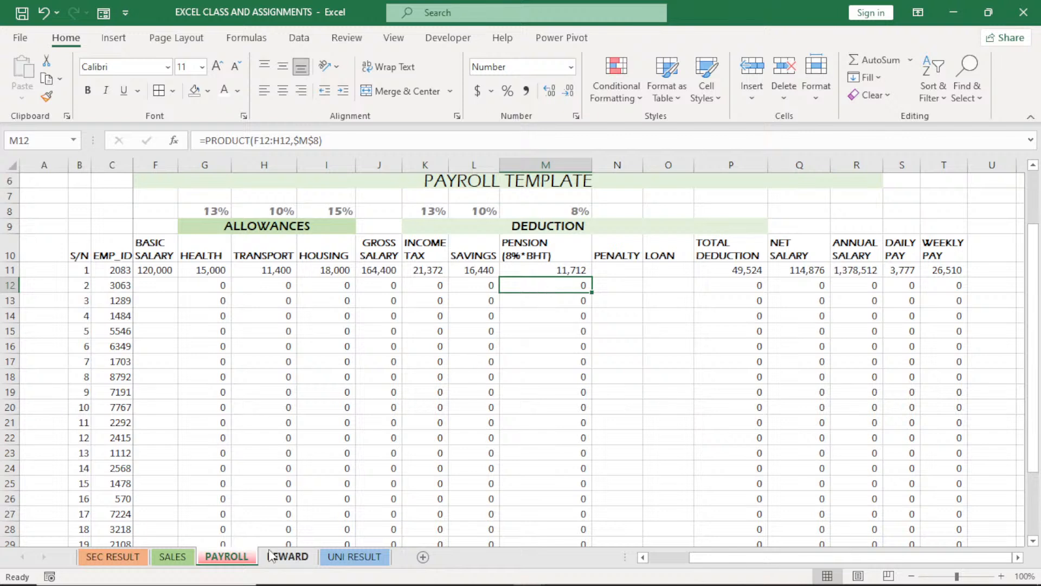
mouse_move(276, 585)
double_click(555, 269)
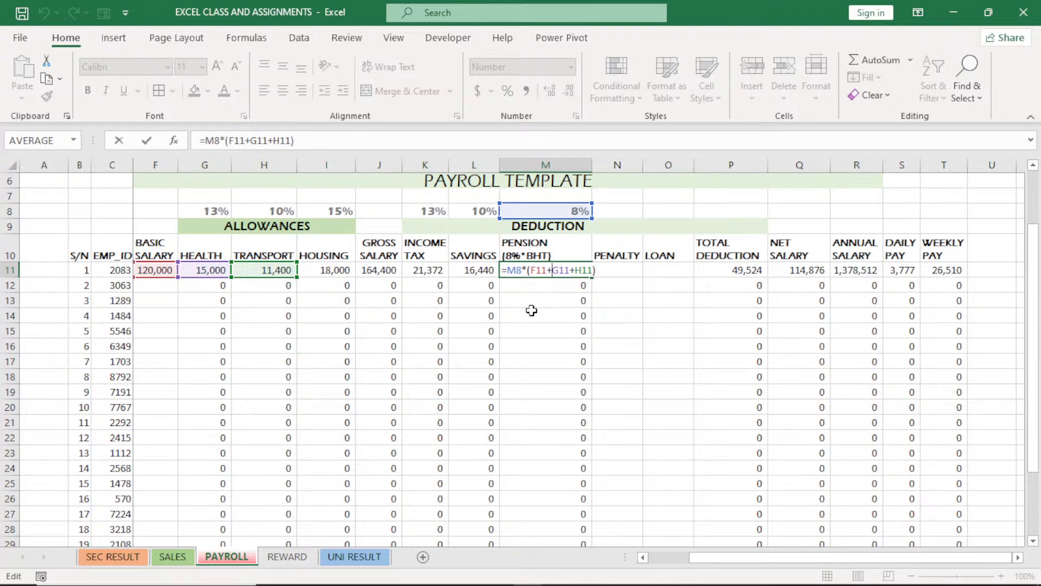
key("Return")
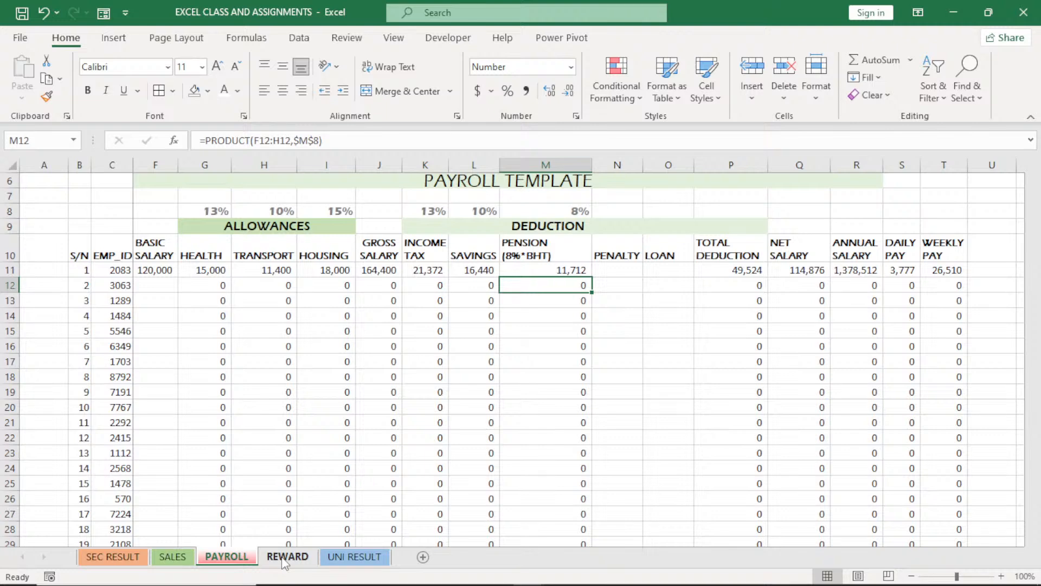
Look over the REWARD sheet's performance bonus table and the UNI RESULT sheet's exam score and gradepoint tables
left_click(283, 561)
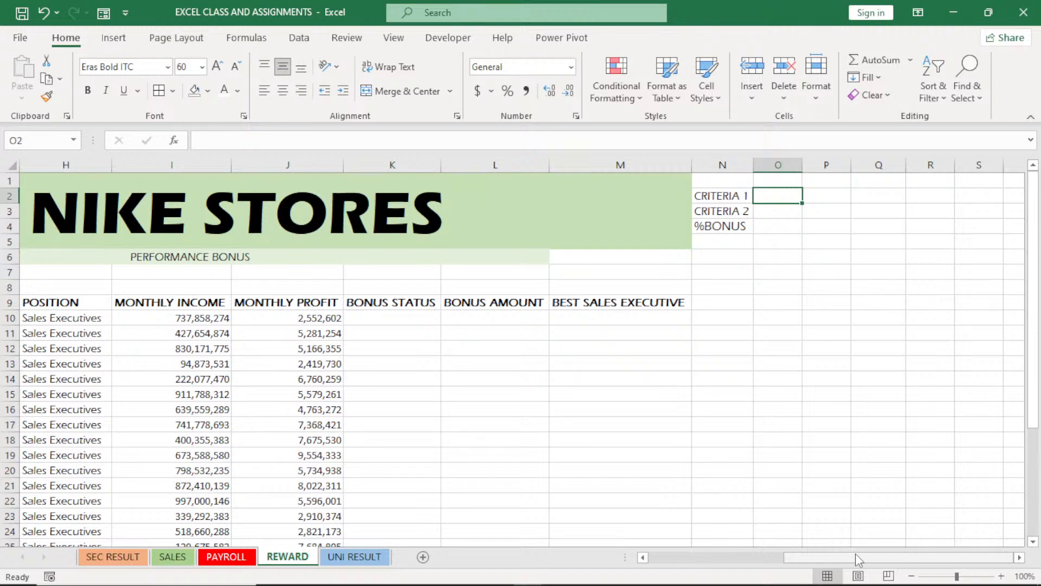
left_click_drag(854, 553, 792, 568)
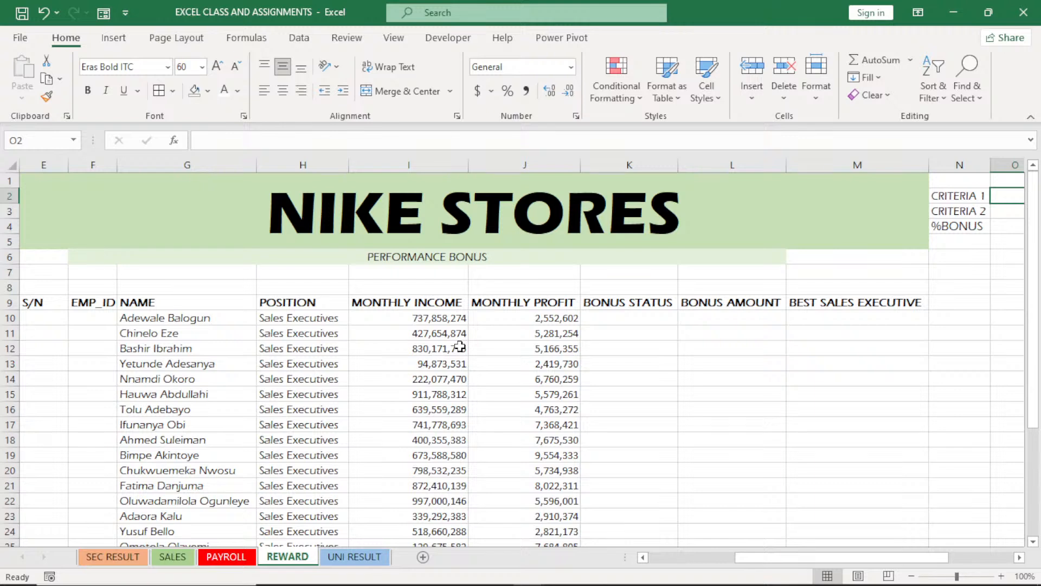
left_click(356, 557)
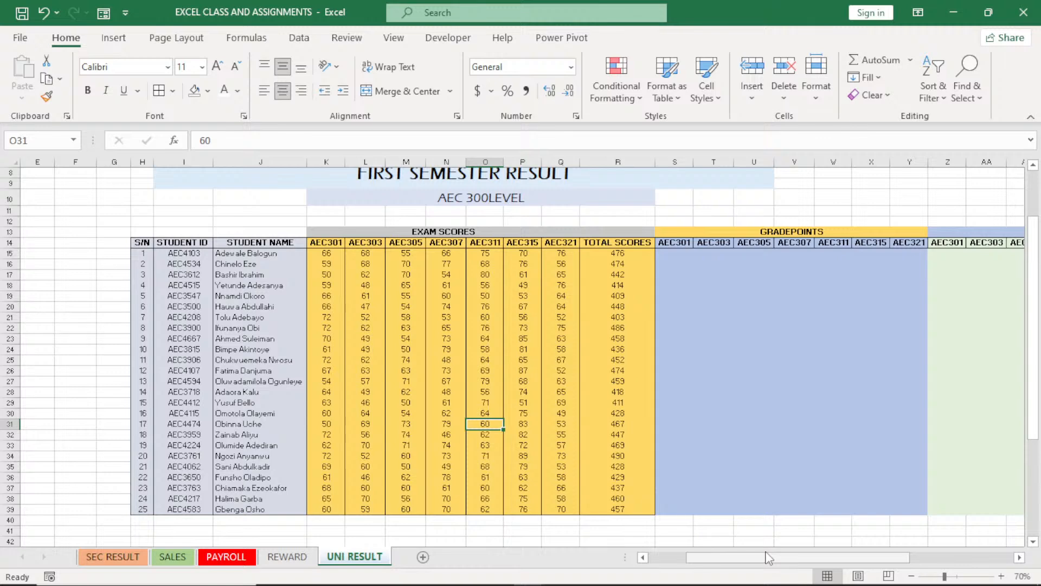
mouse_move(769, 559)
left_mouse_down()
mouse_move(848, 551)
mouse_move(776, 567)
left_mouse_up()
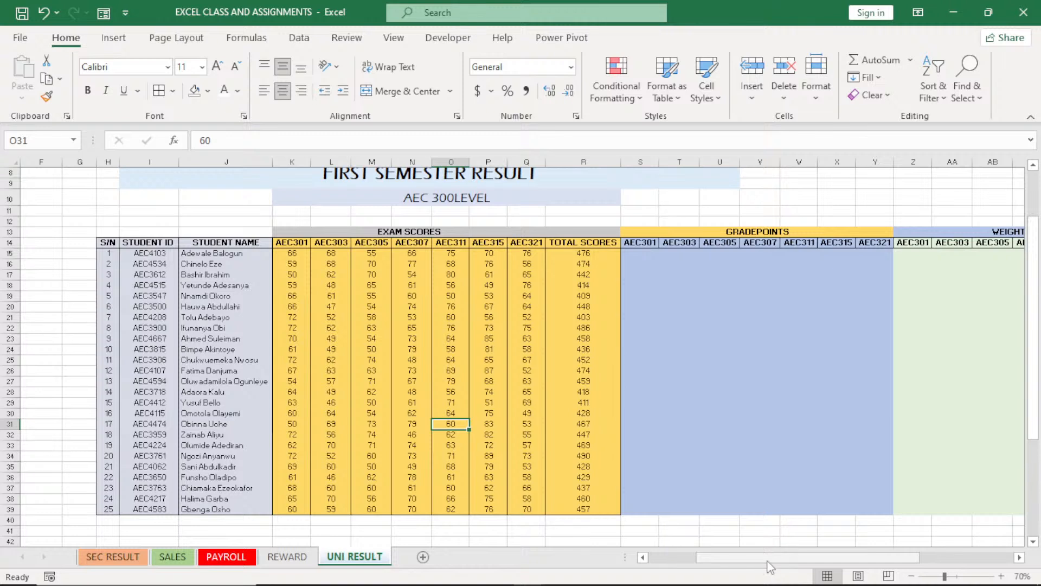
left_click(297, 557)
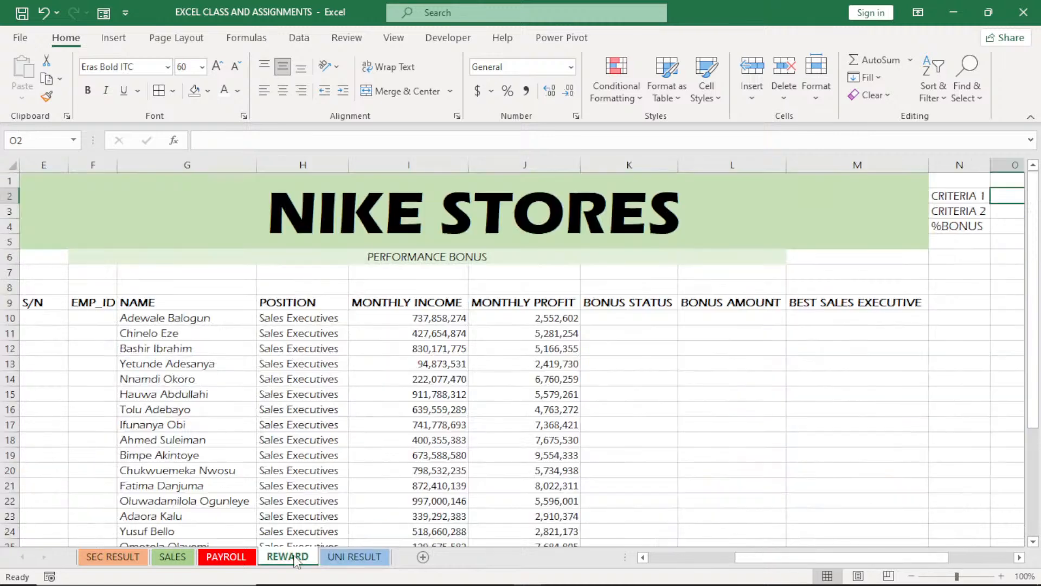
left_click(344, 556)
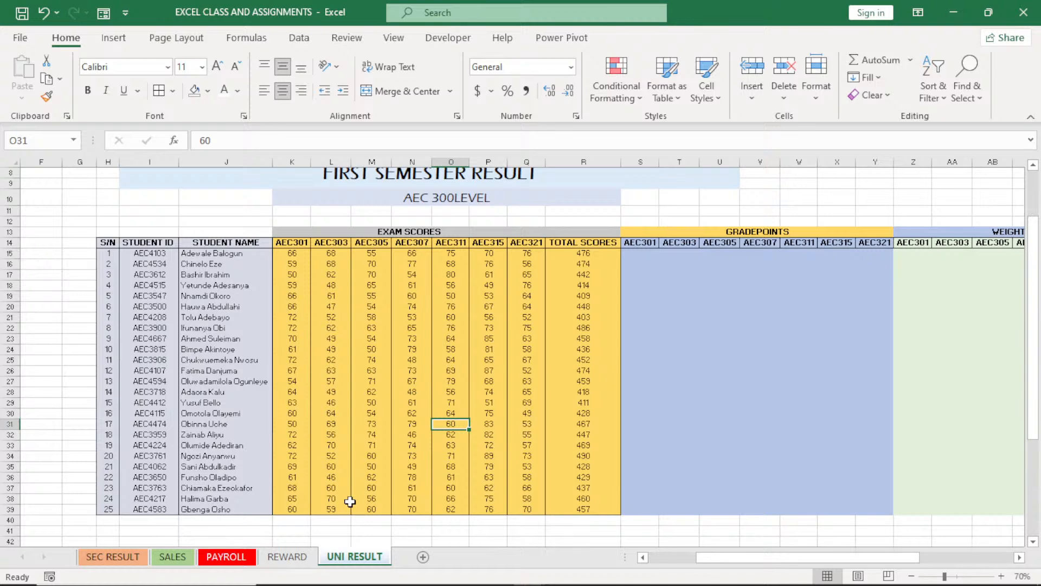
Clear the test BASIC SALARY from F11 on the PAYROLL sheet
left_click(227, 557)
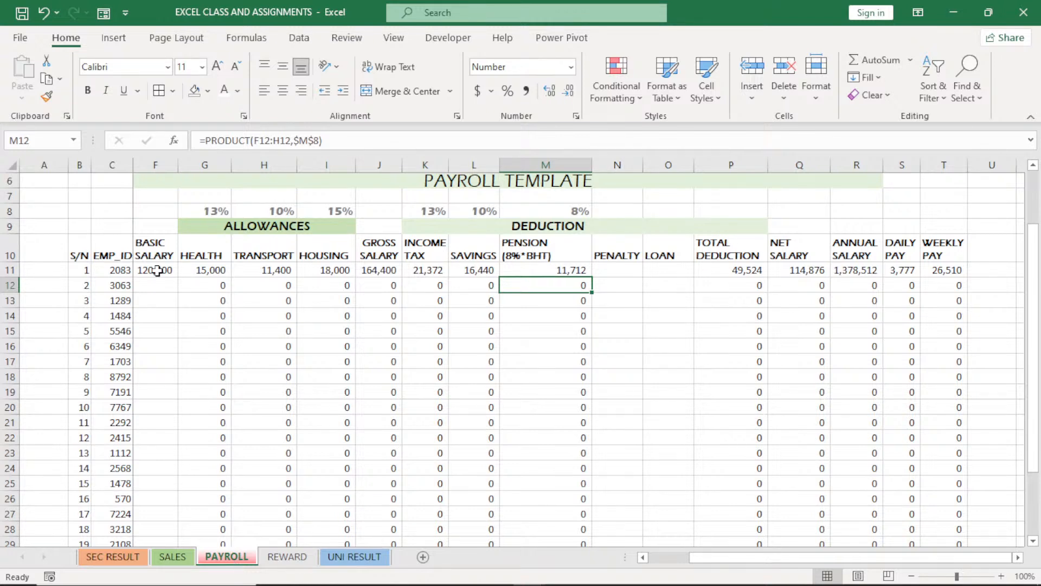
left_click(156, 270)
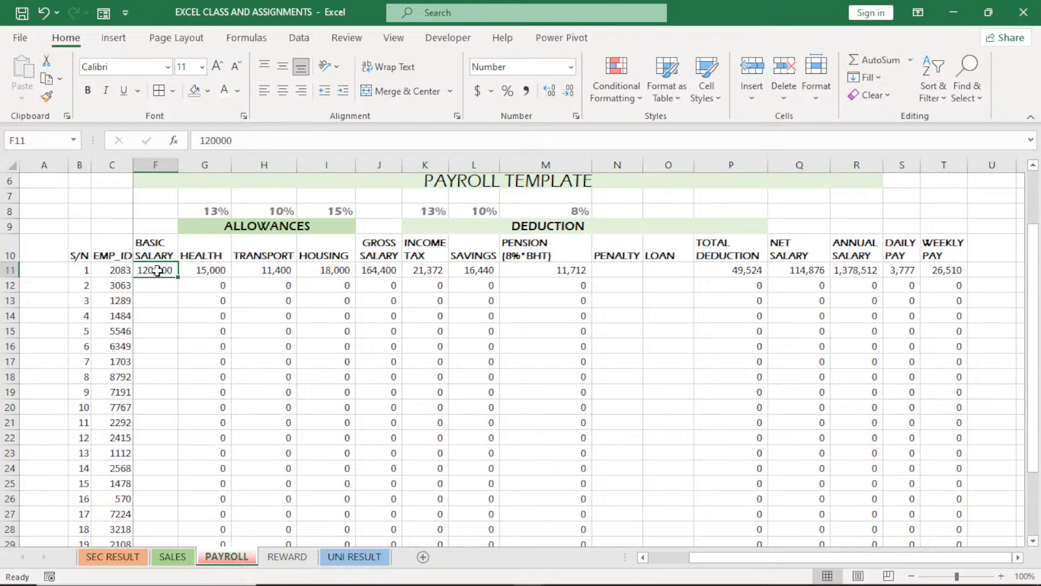
key("Delete")
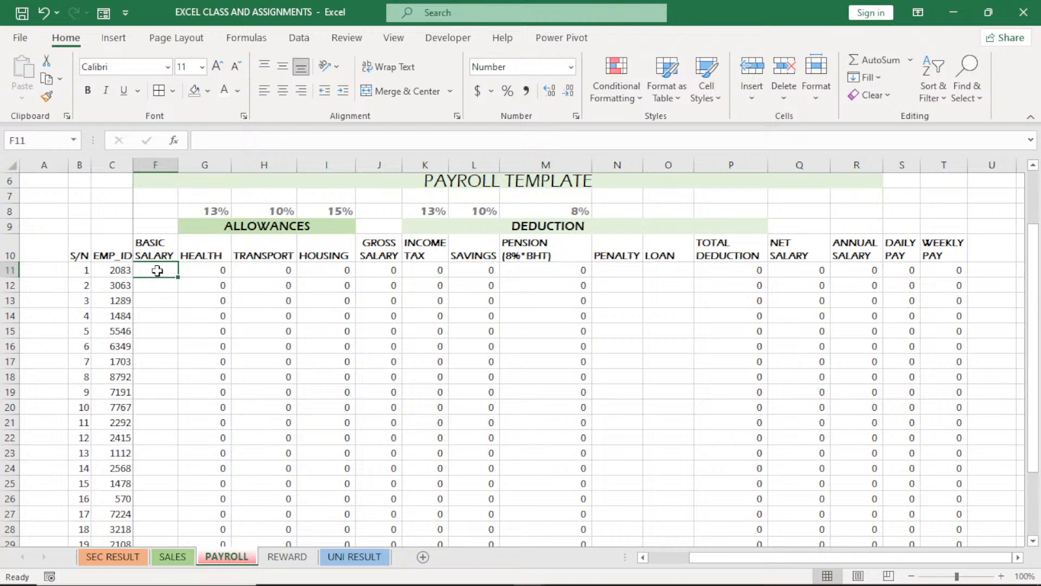
key("F1")
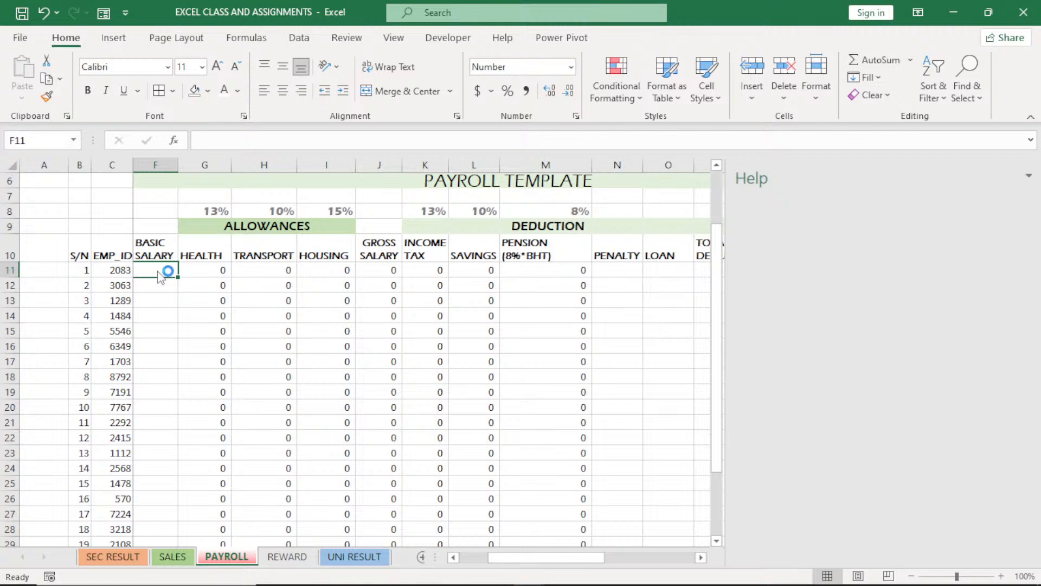